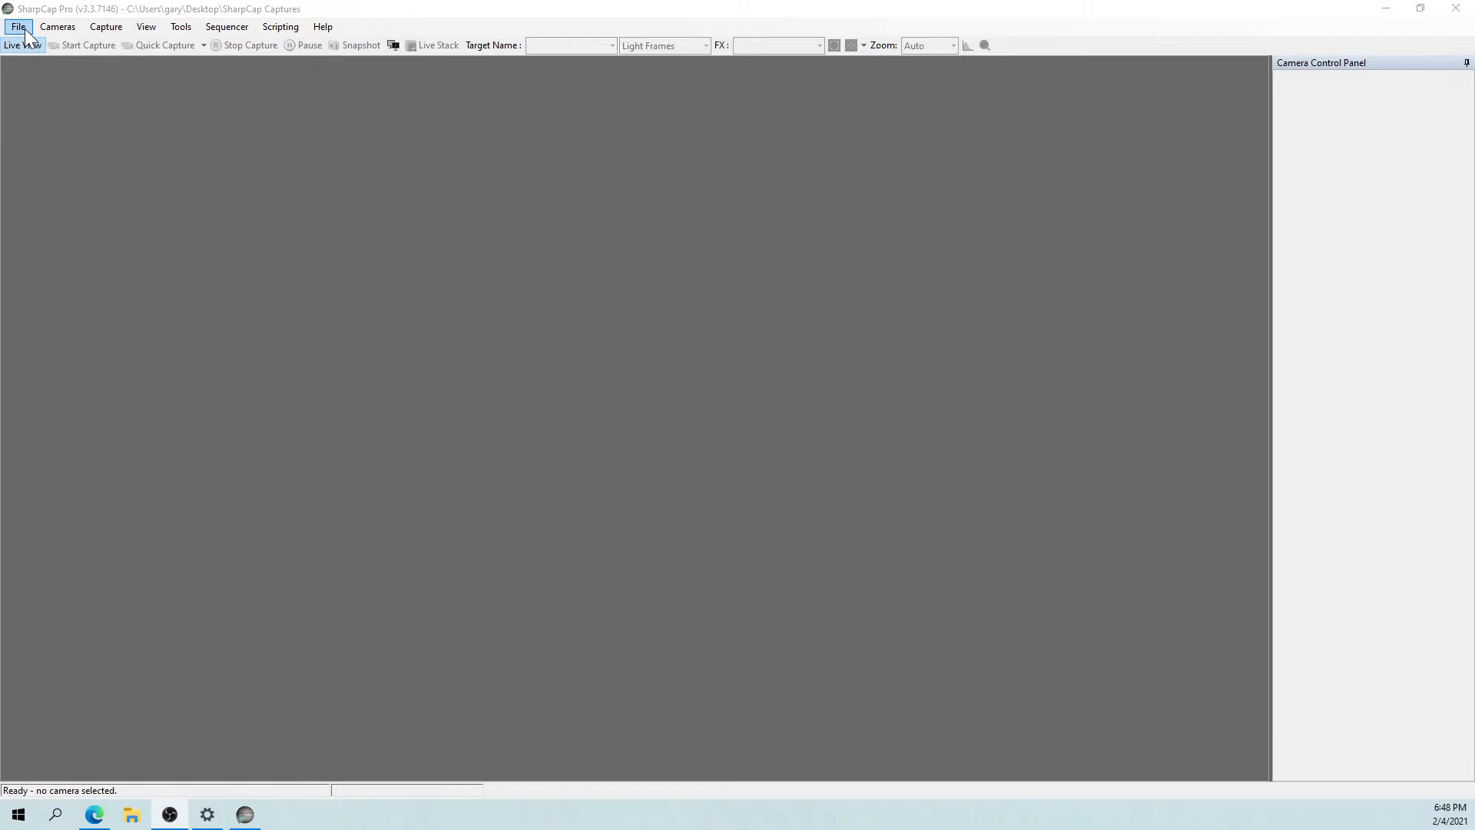
Review the general, hardware, plate solving, filename, memory, polar alignment and guiding settings, leaving them unchanged.
left_click(20, 28)
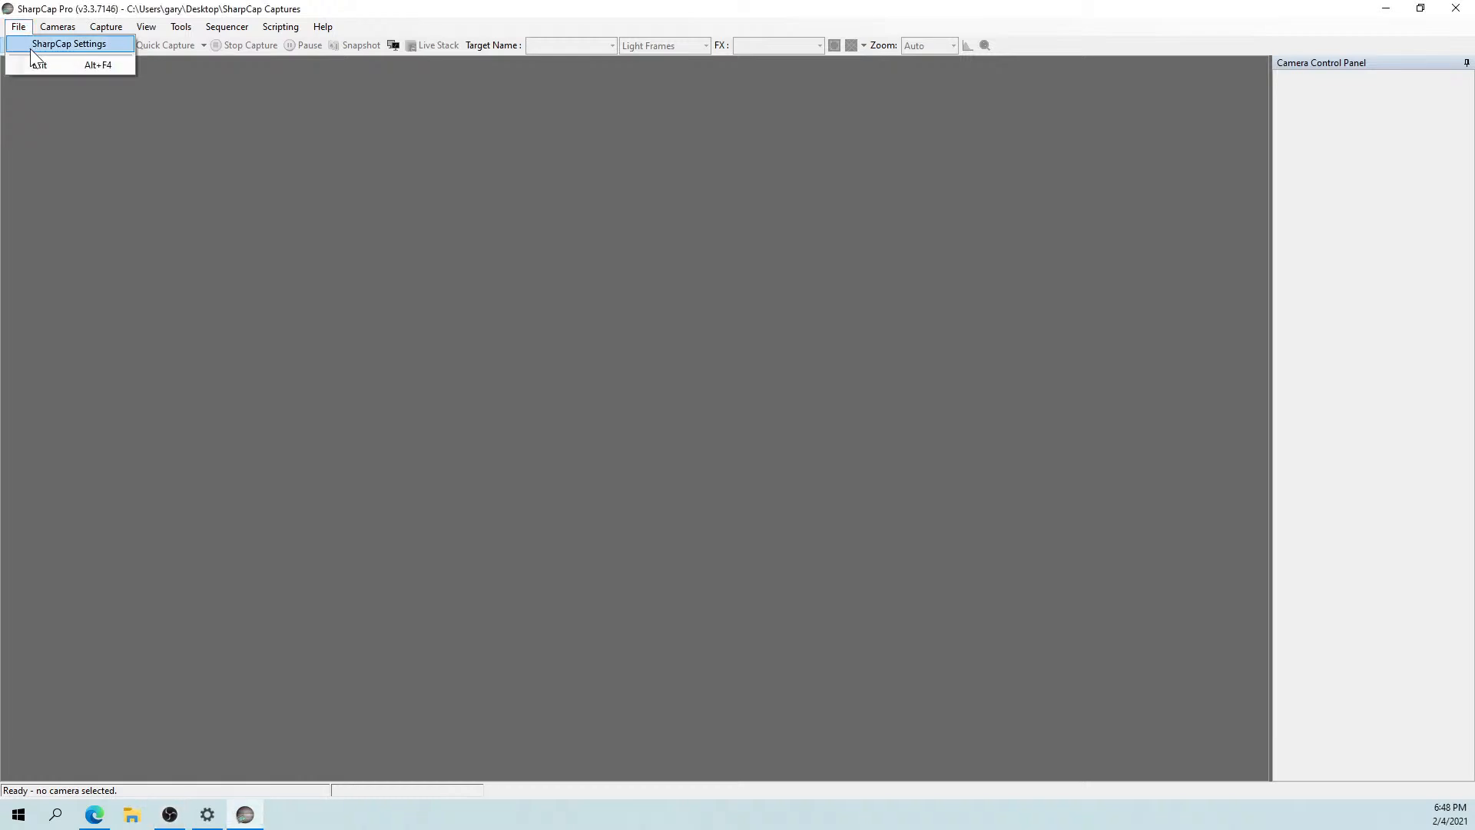
left_click(30, 46)
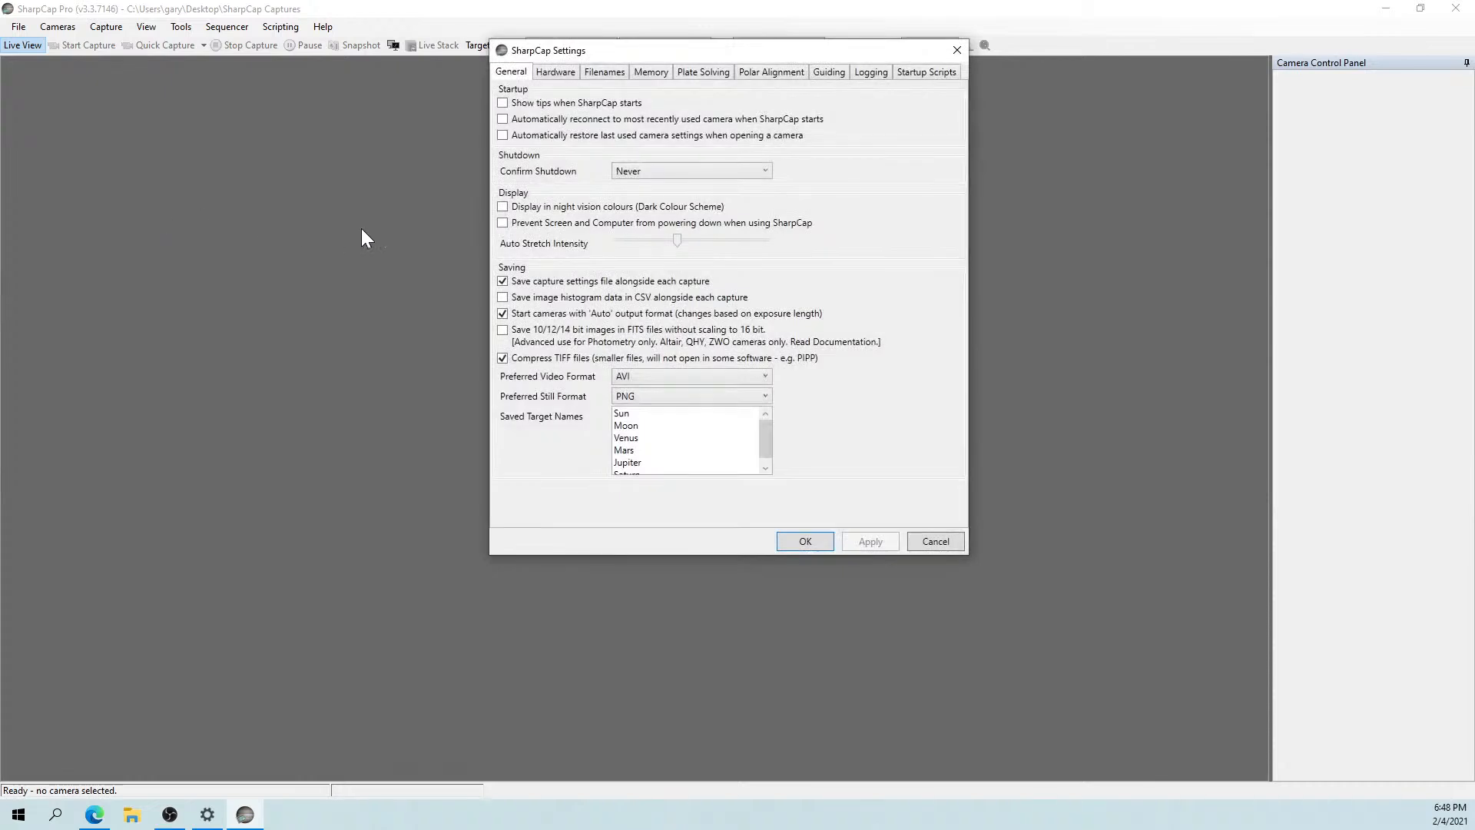
left_click(539, 74)
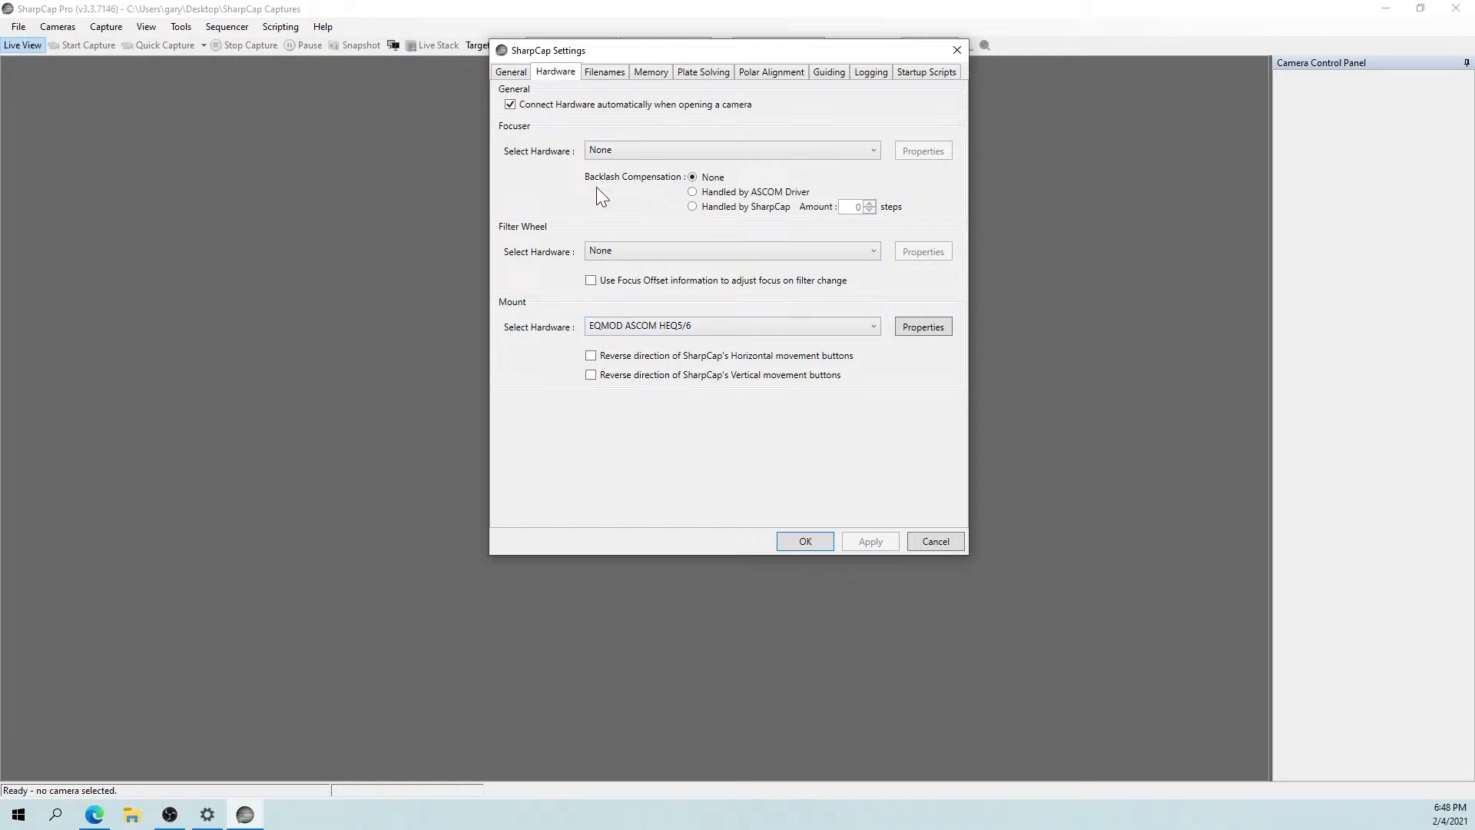
left_click(693, 74)
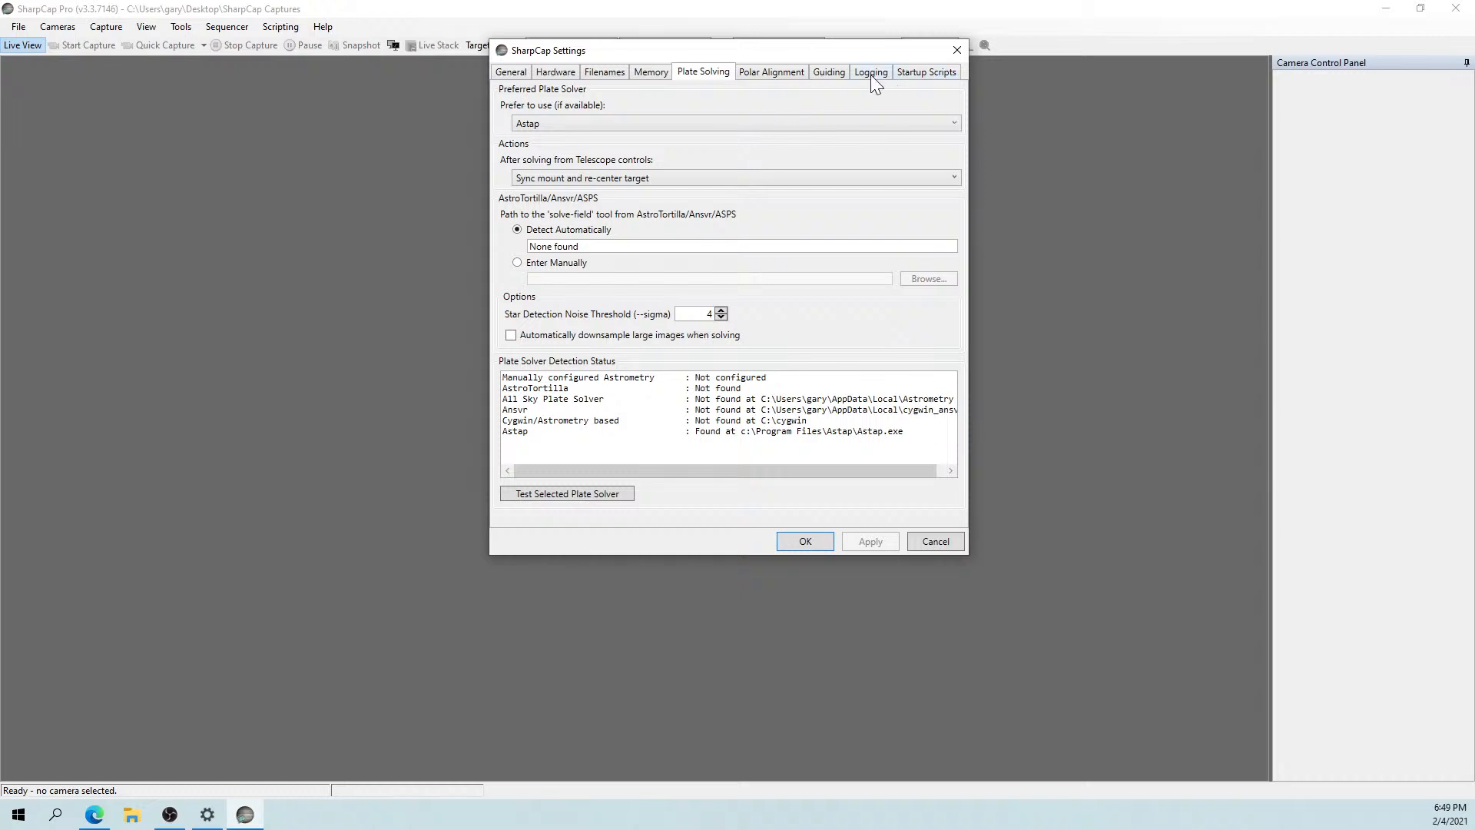
left_click(601, 76)
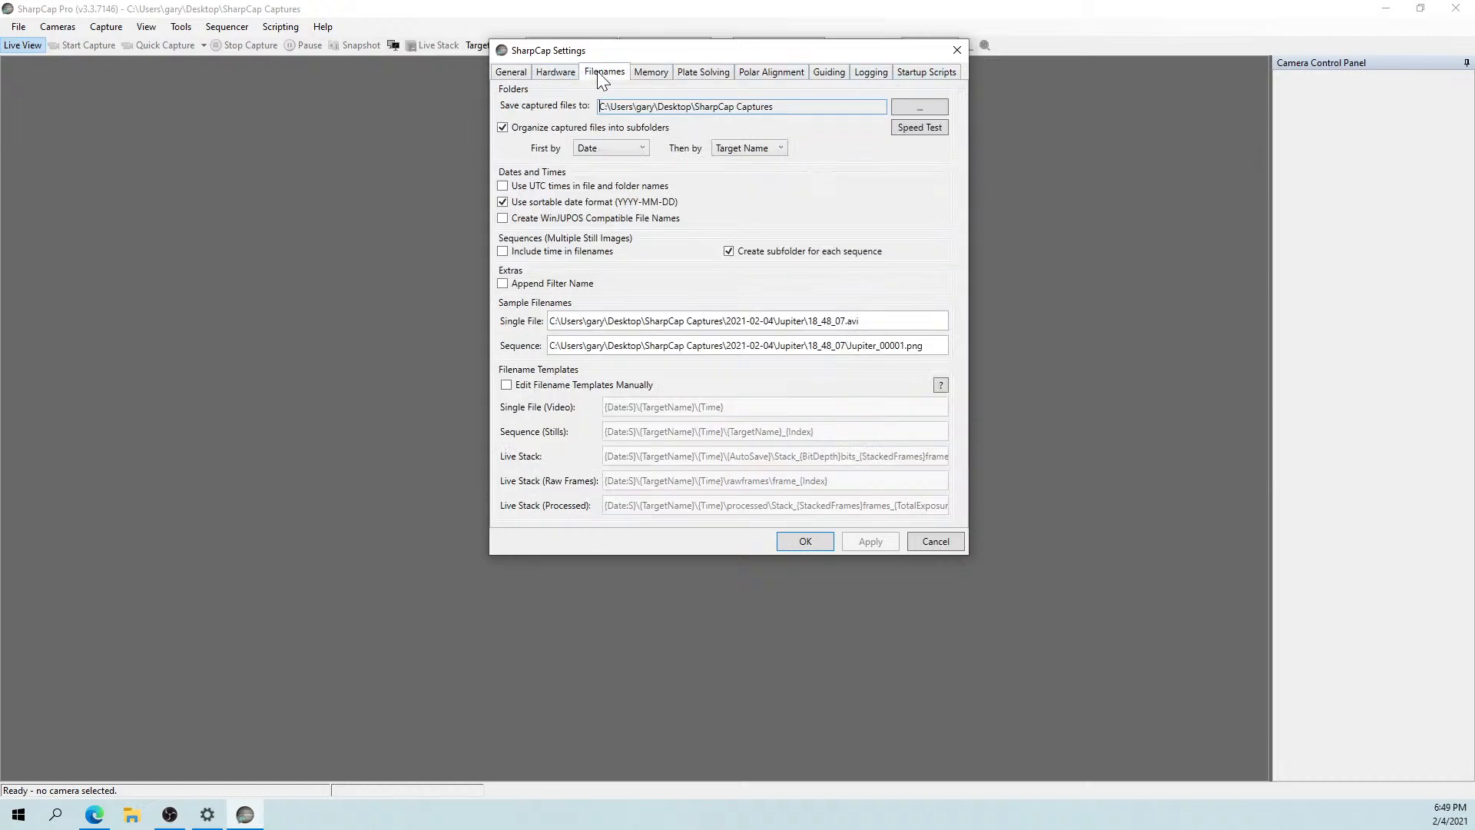
left_click(651, 74)
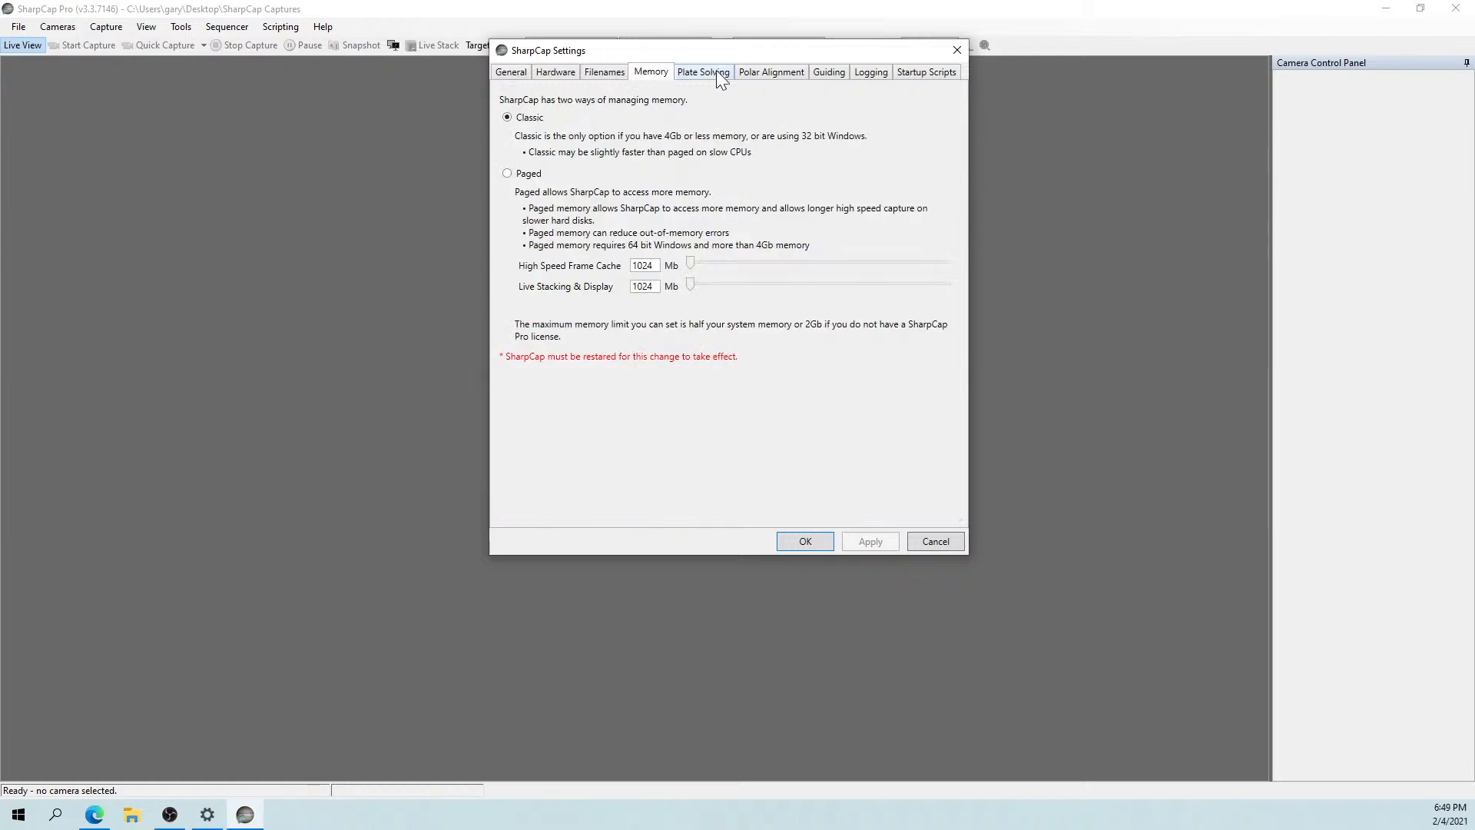
left_click(755, 76)
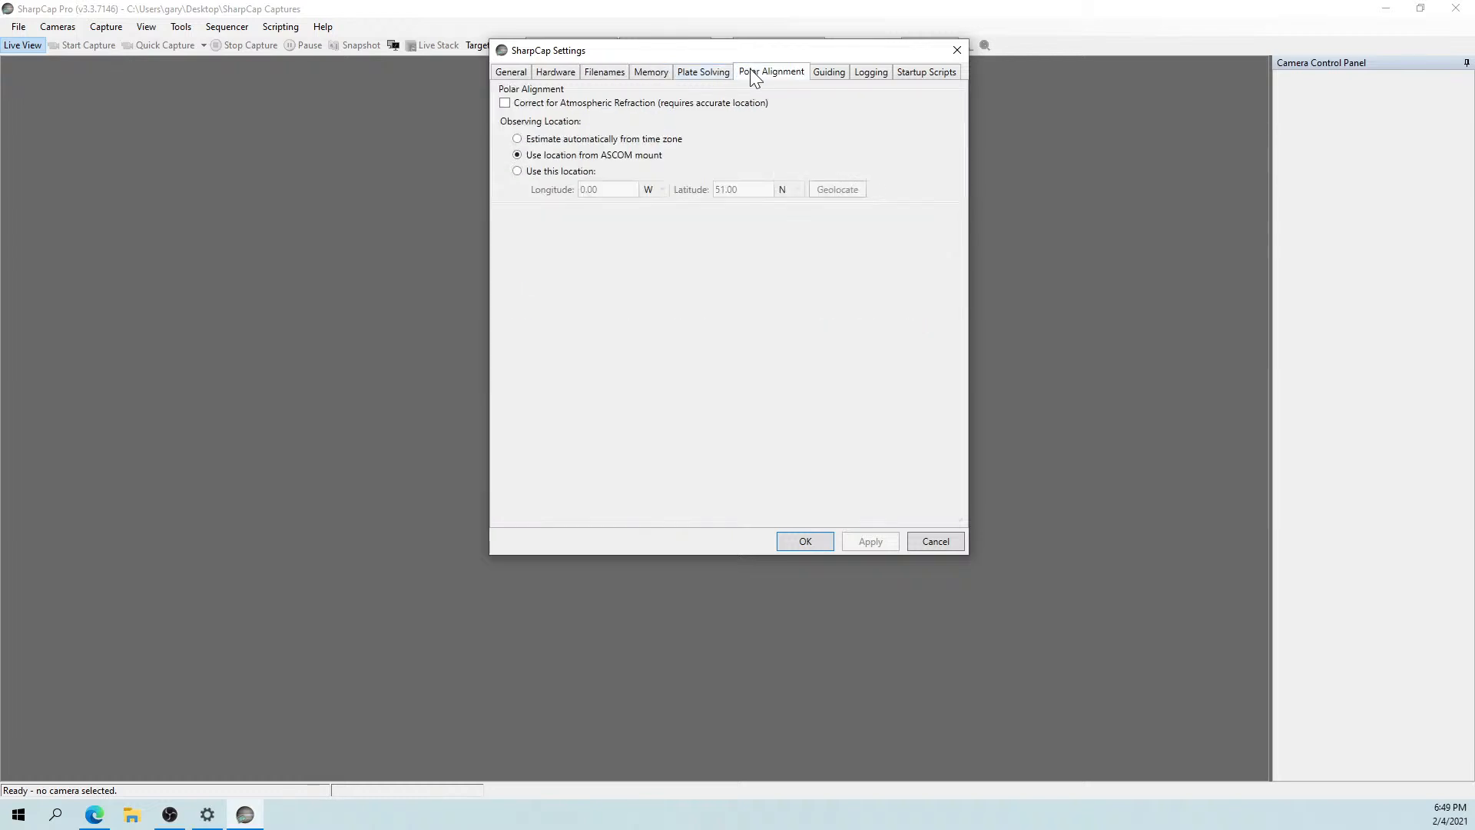
left_click(821, 73)
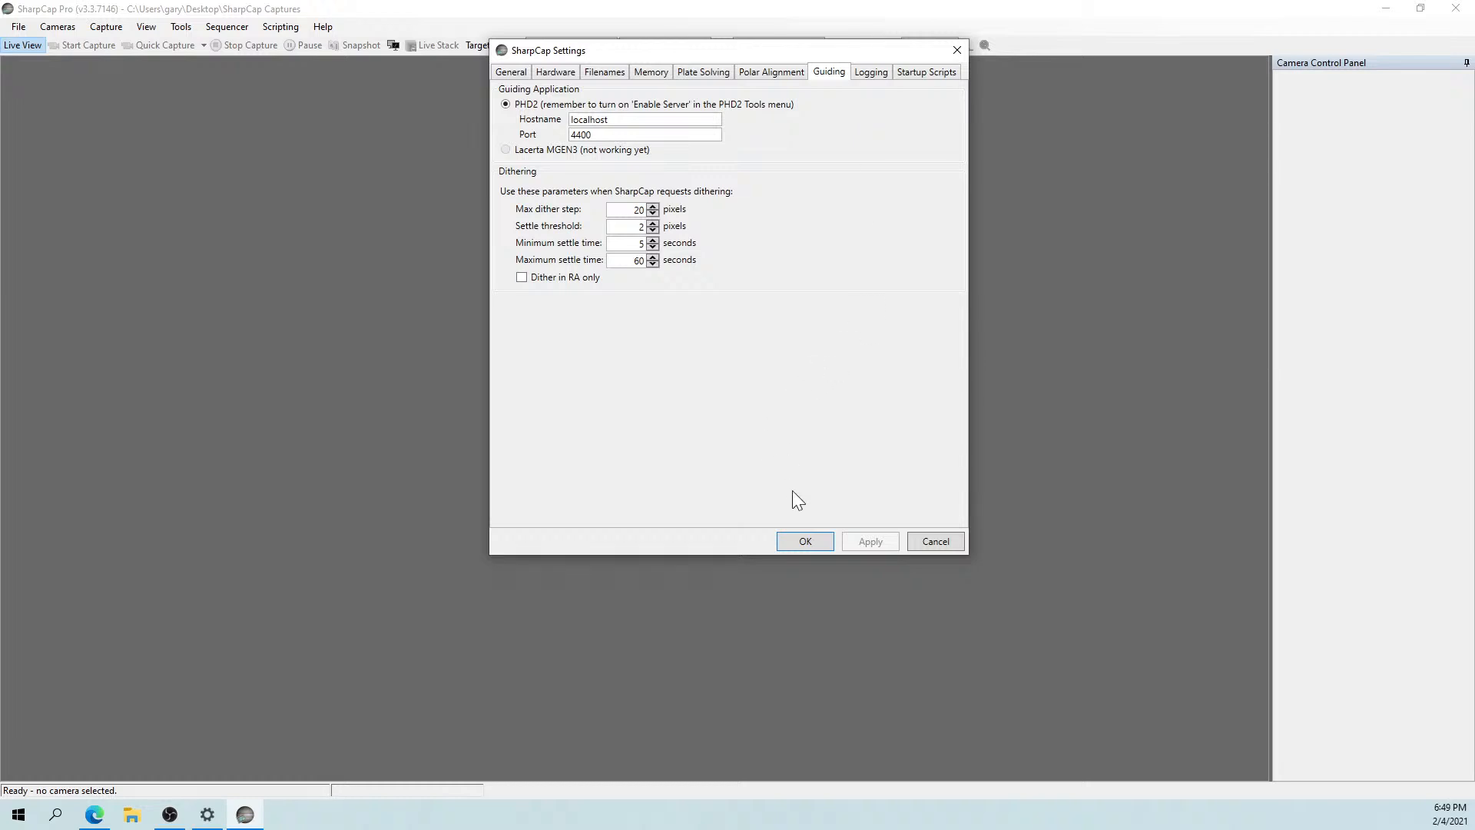
left_click(935, 541)
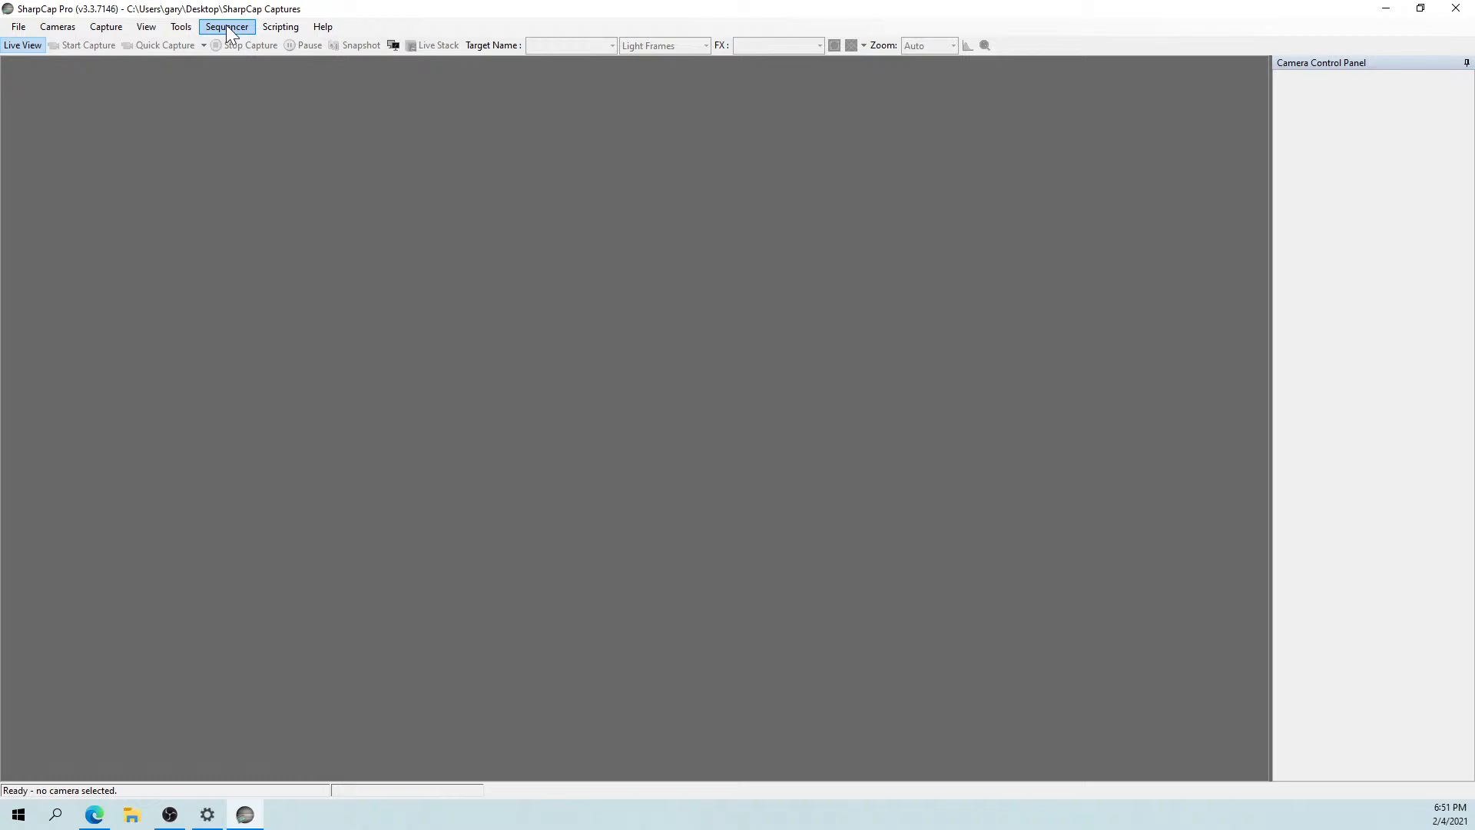
Run the recent sequence EAA Startup.scs and confirm that the hardware is connected.
left_click(227, 29)
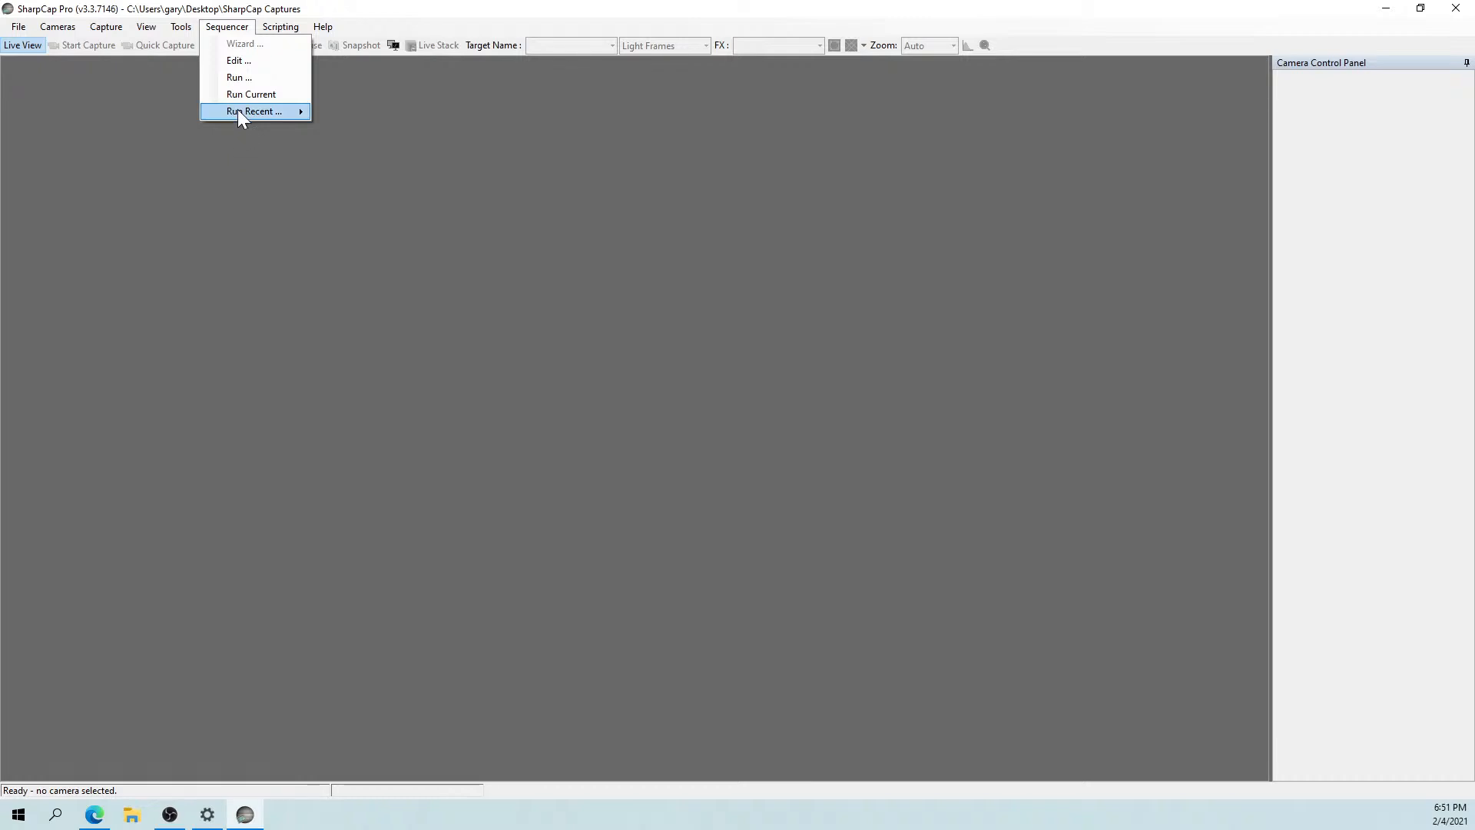
mouse_move(237, 109)
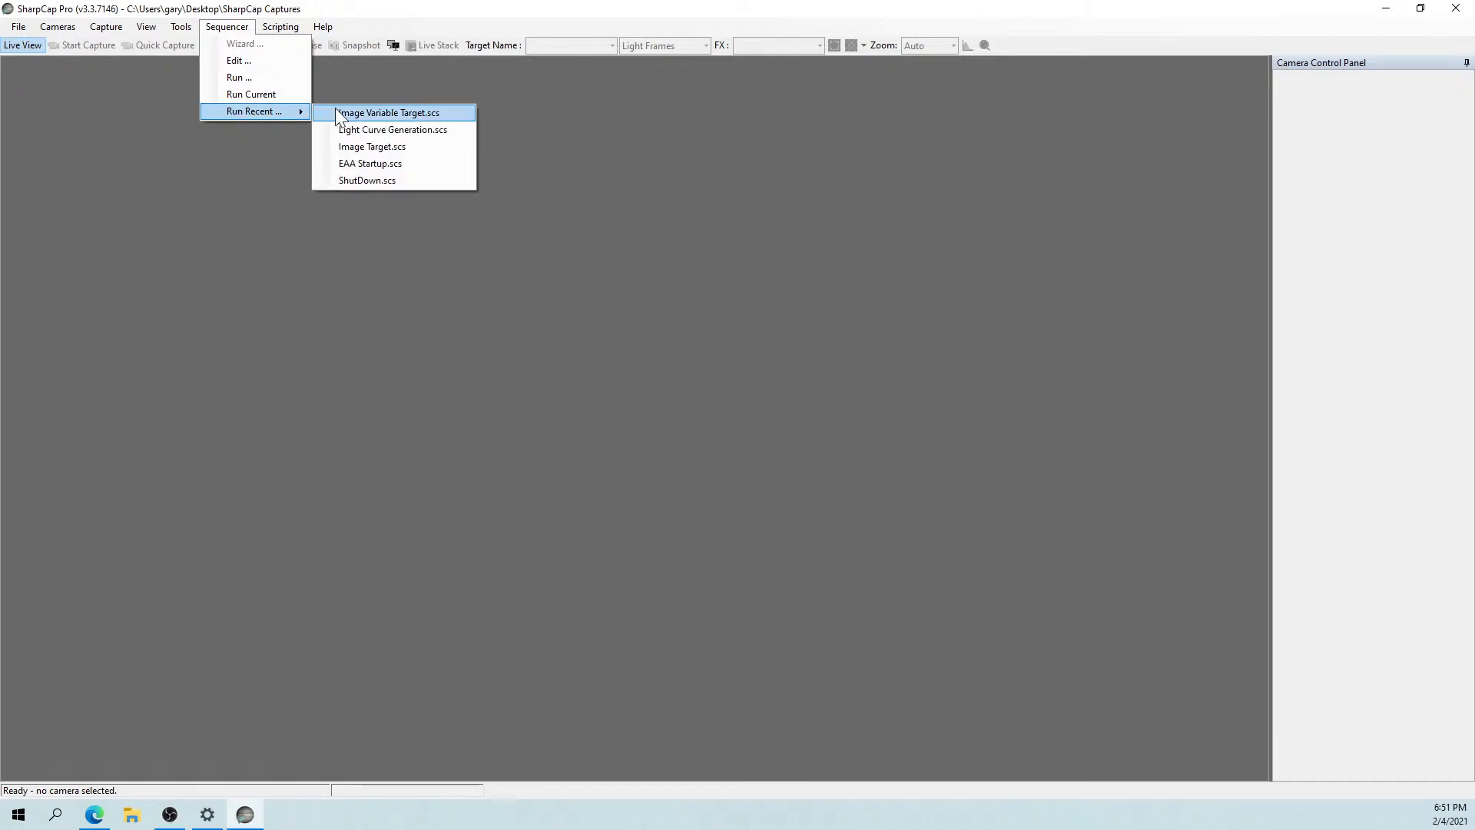
left_click(343, 163)
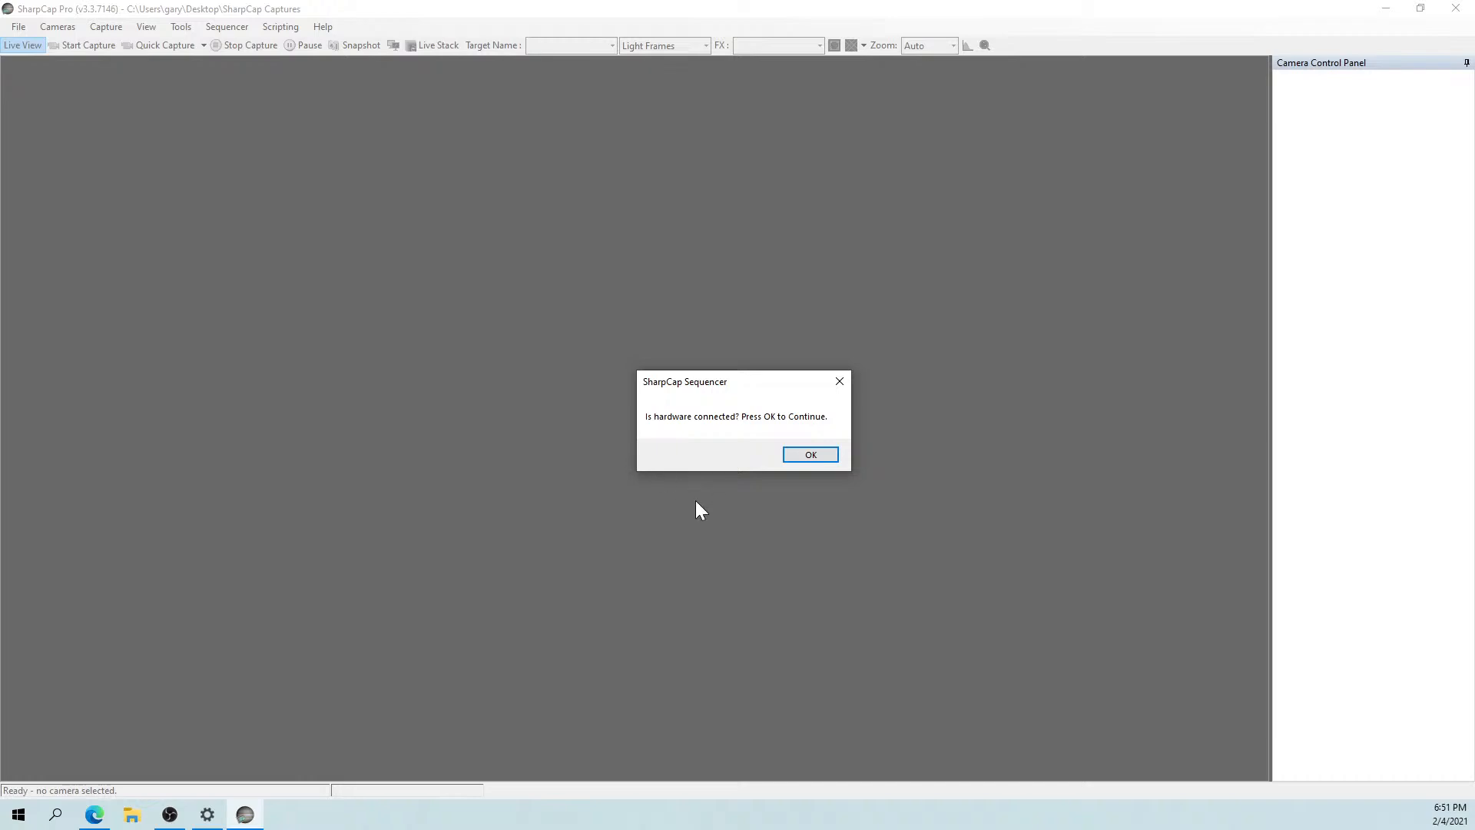
left_click(803, 455)
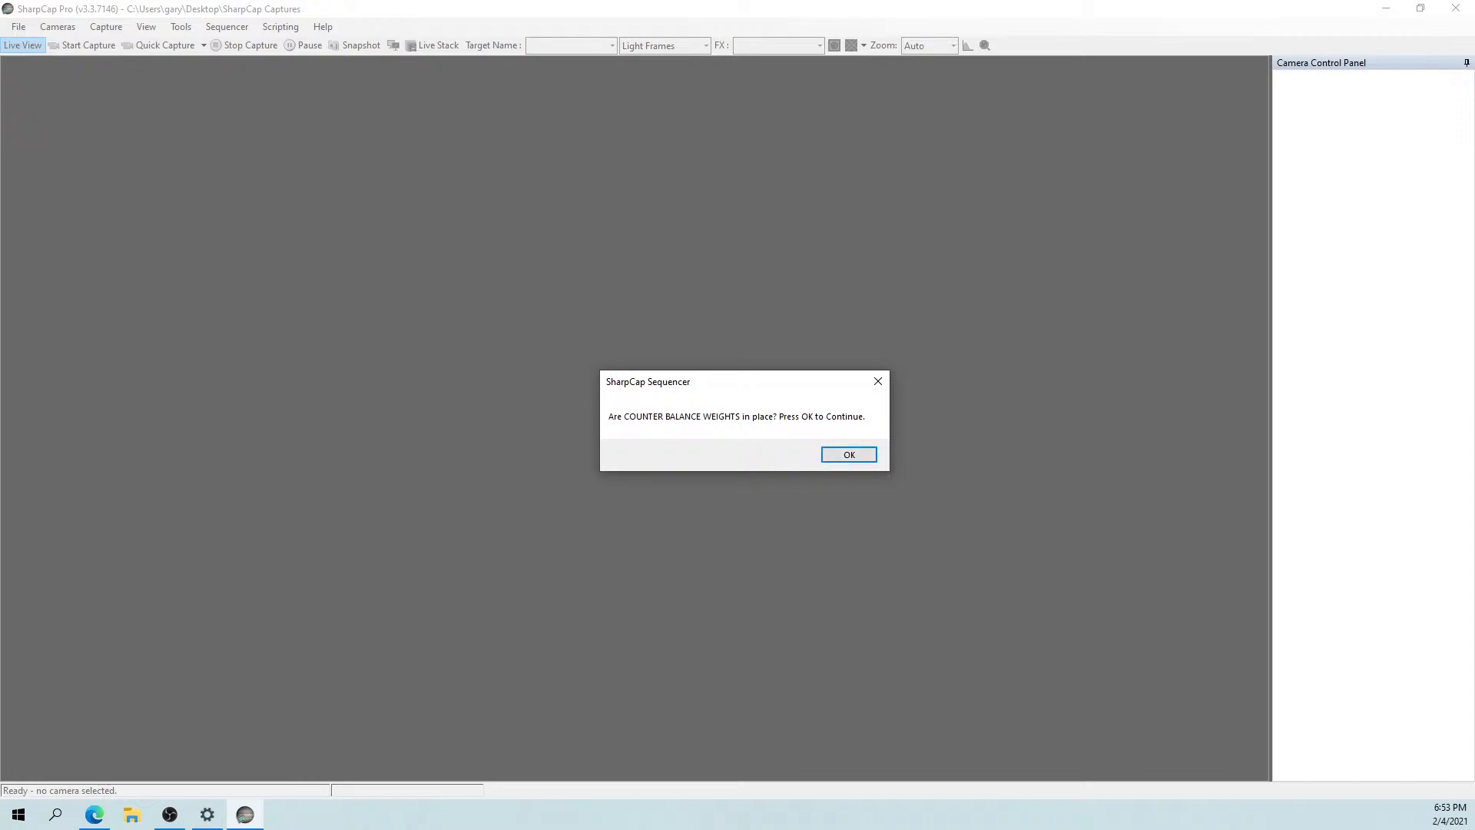
Confirm the sequencer's checks for counter balance weights, WiFi connection and correct PC time.
key("alt+Tab")
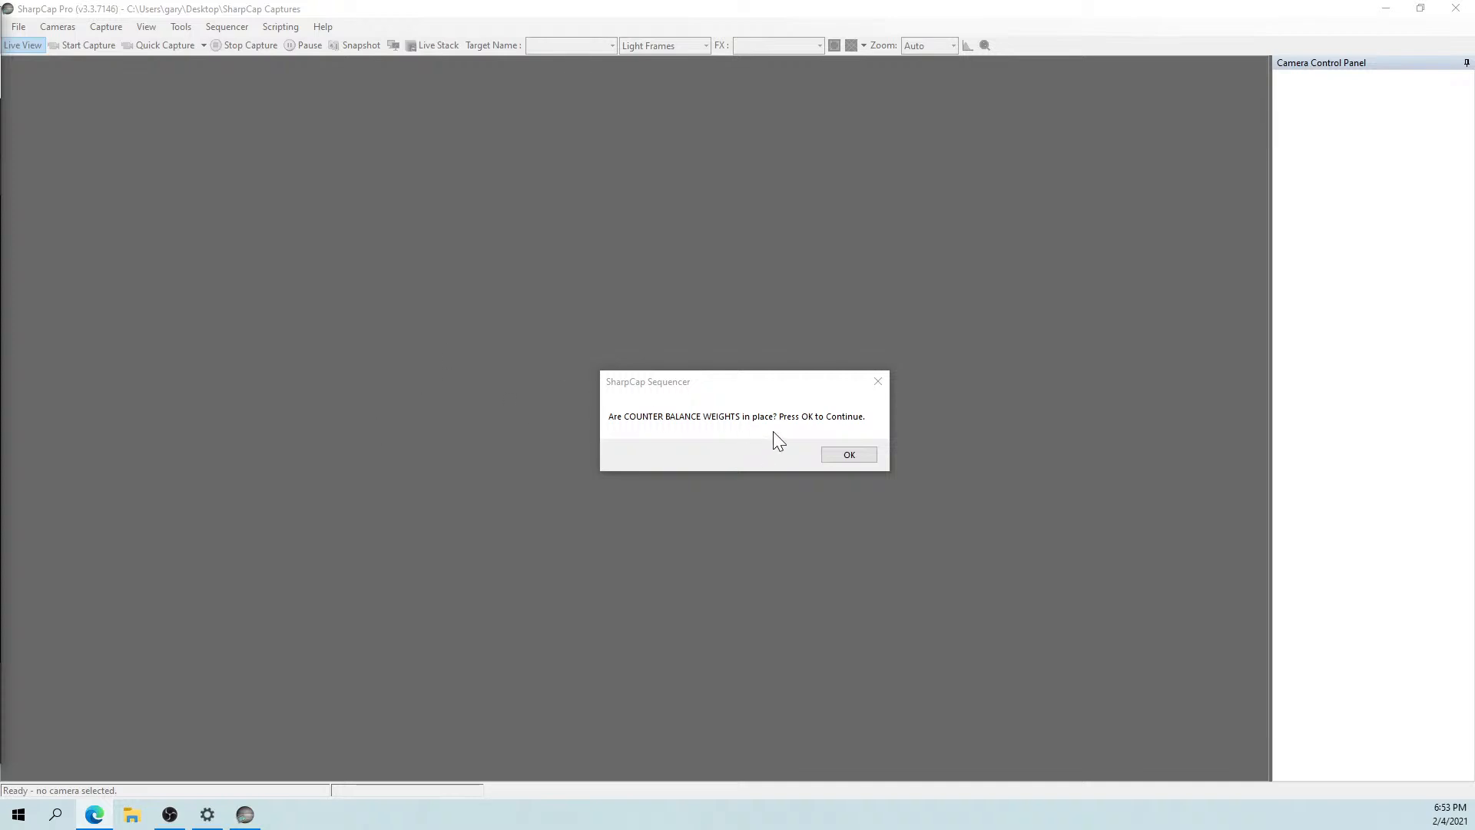
left_click(824, 454)
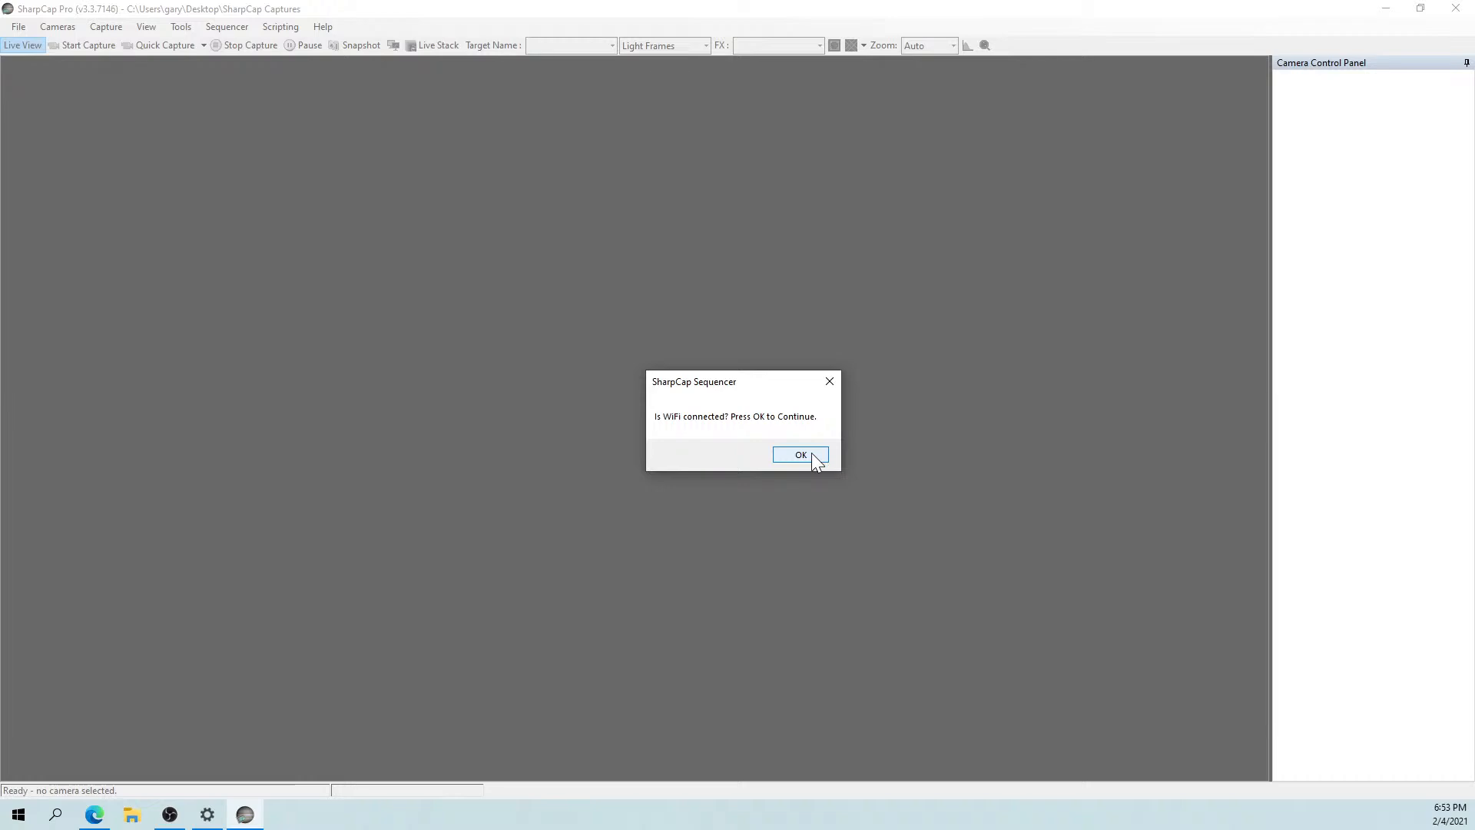
left_click(813, 455)
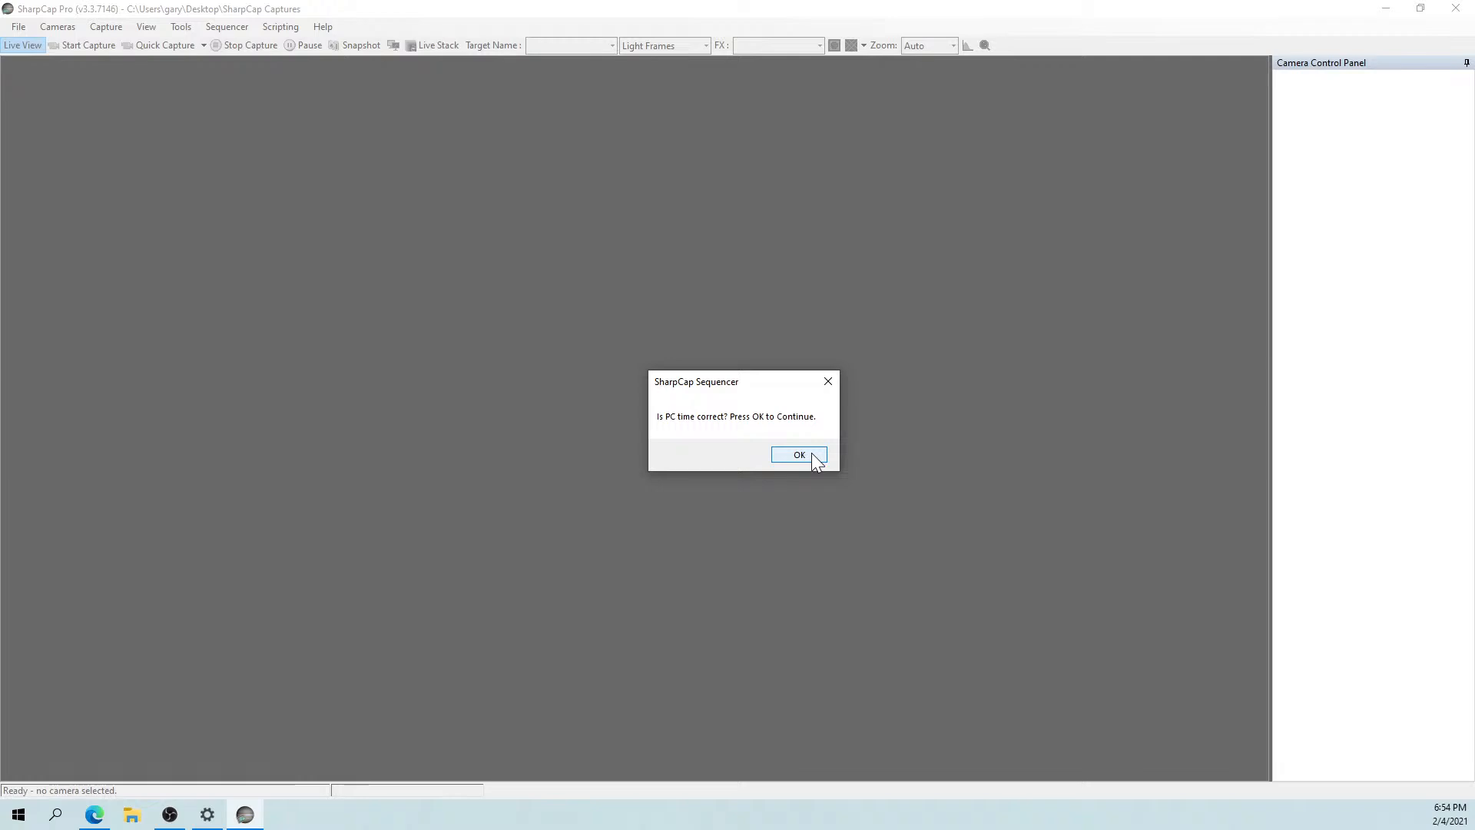
left_click(815, 461)
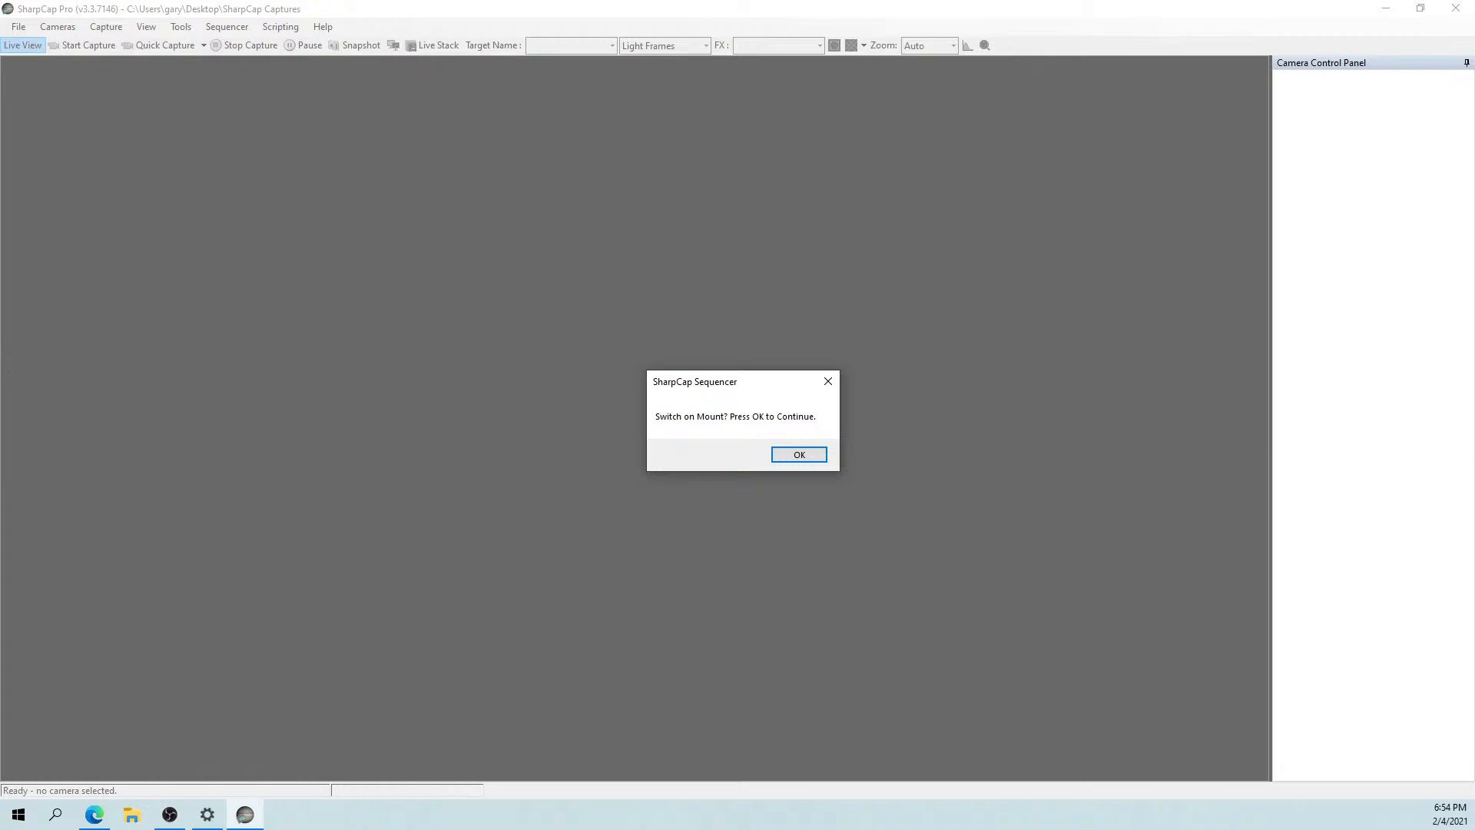
Confirm the sequencer's checks for switching on the mount, checking the comm port and selecting it via Toolbox.
key("alt+Tab")
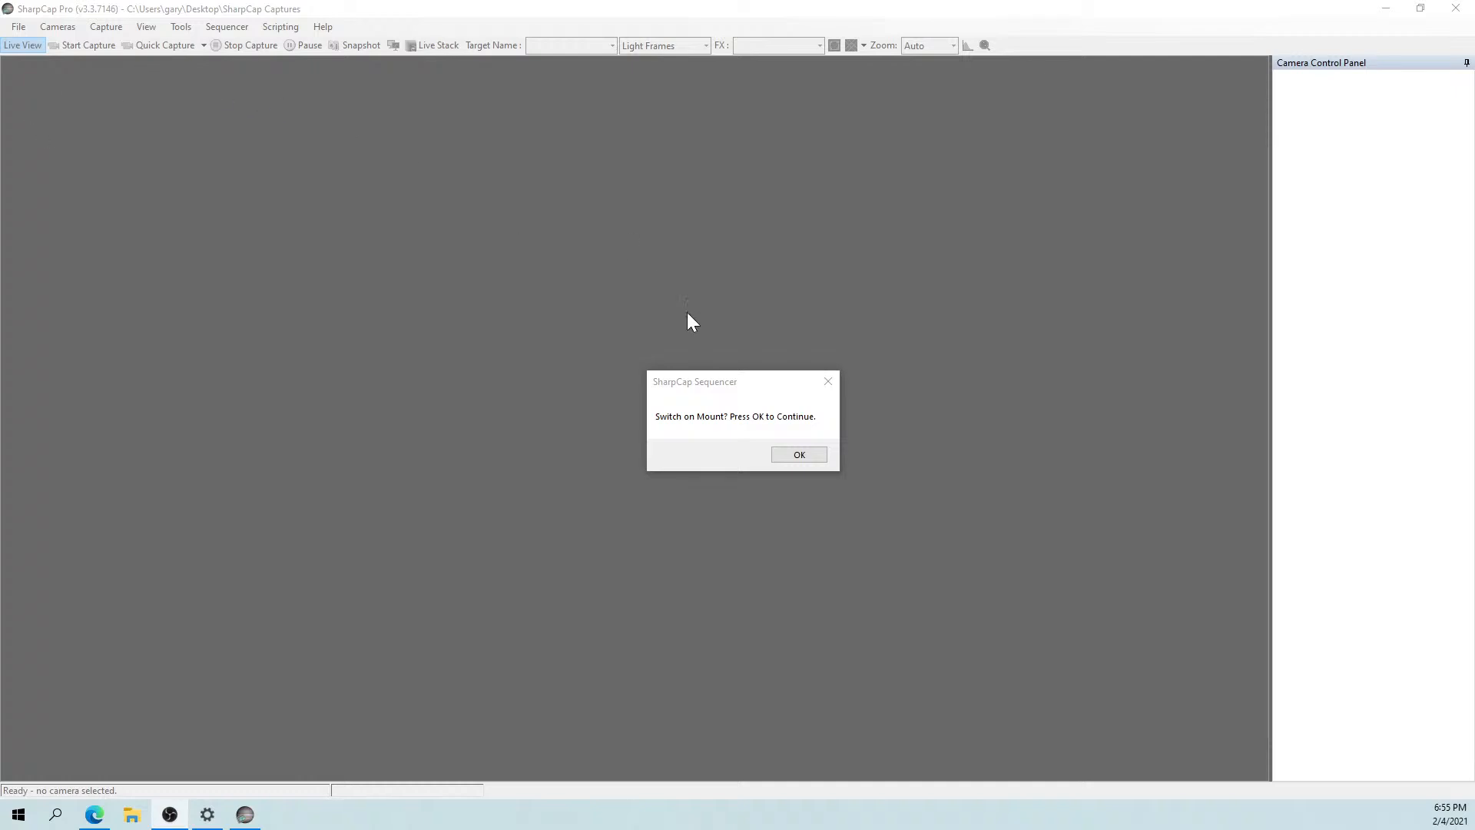
left_click(792, 455)
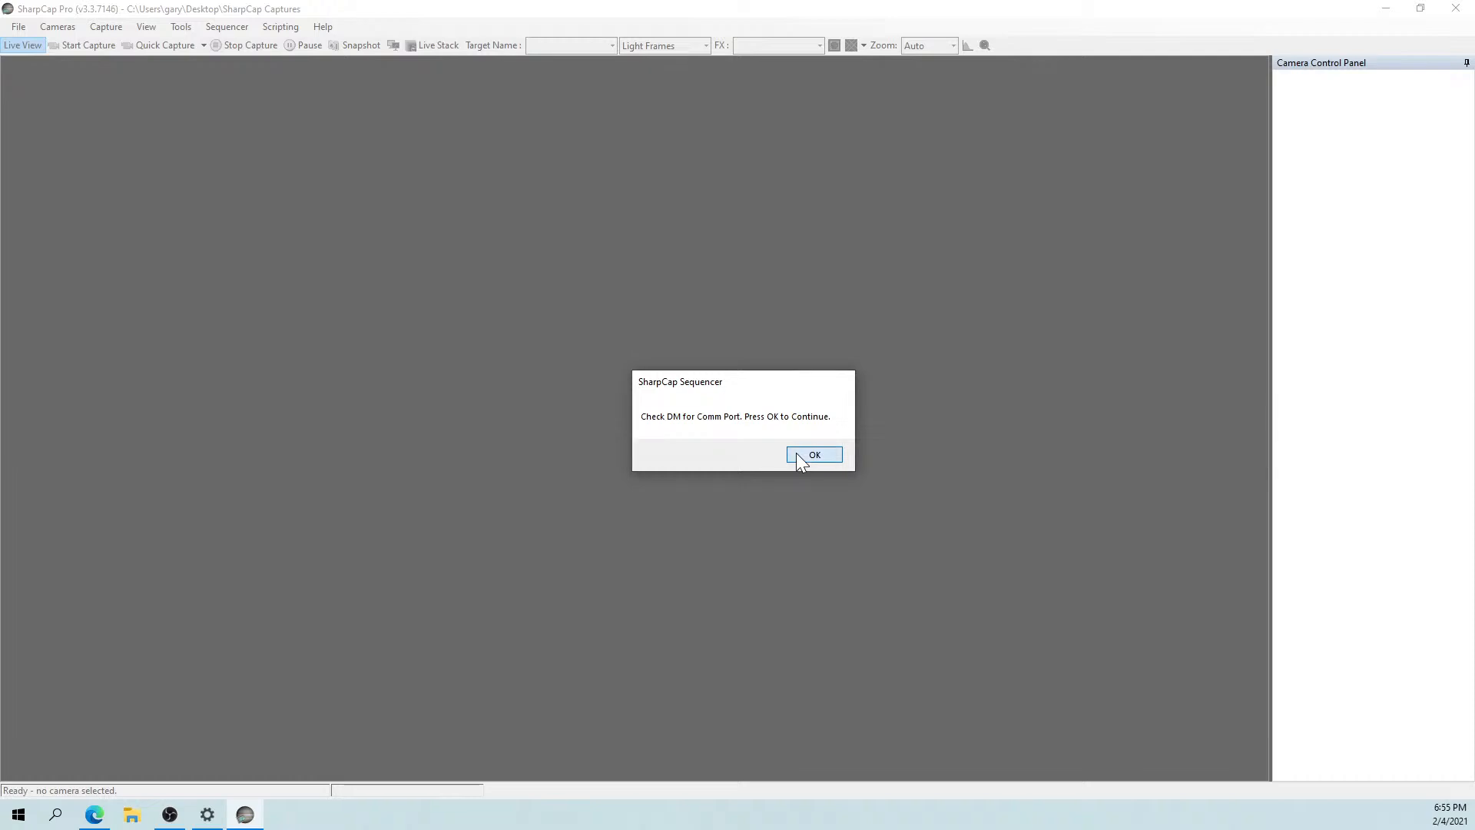
left_click(797, 454)
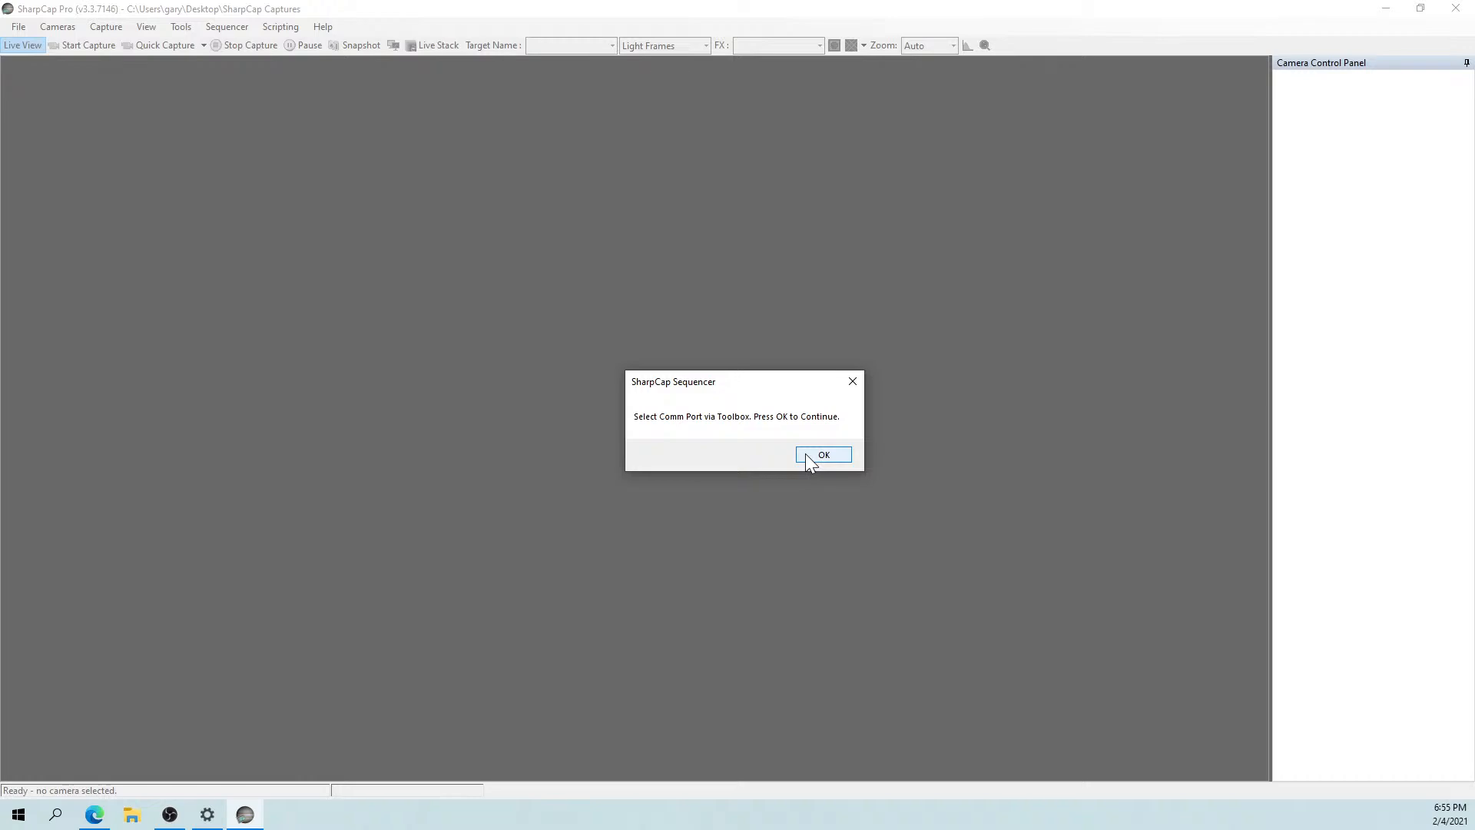
left_click(807, 457)
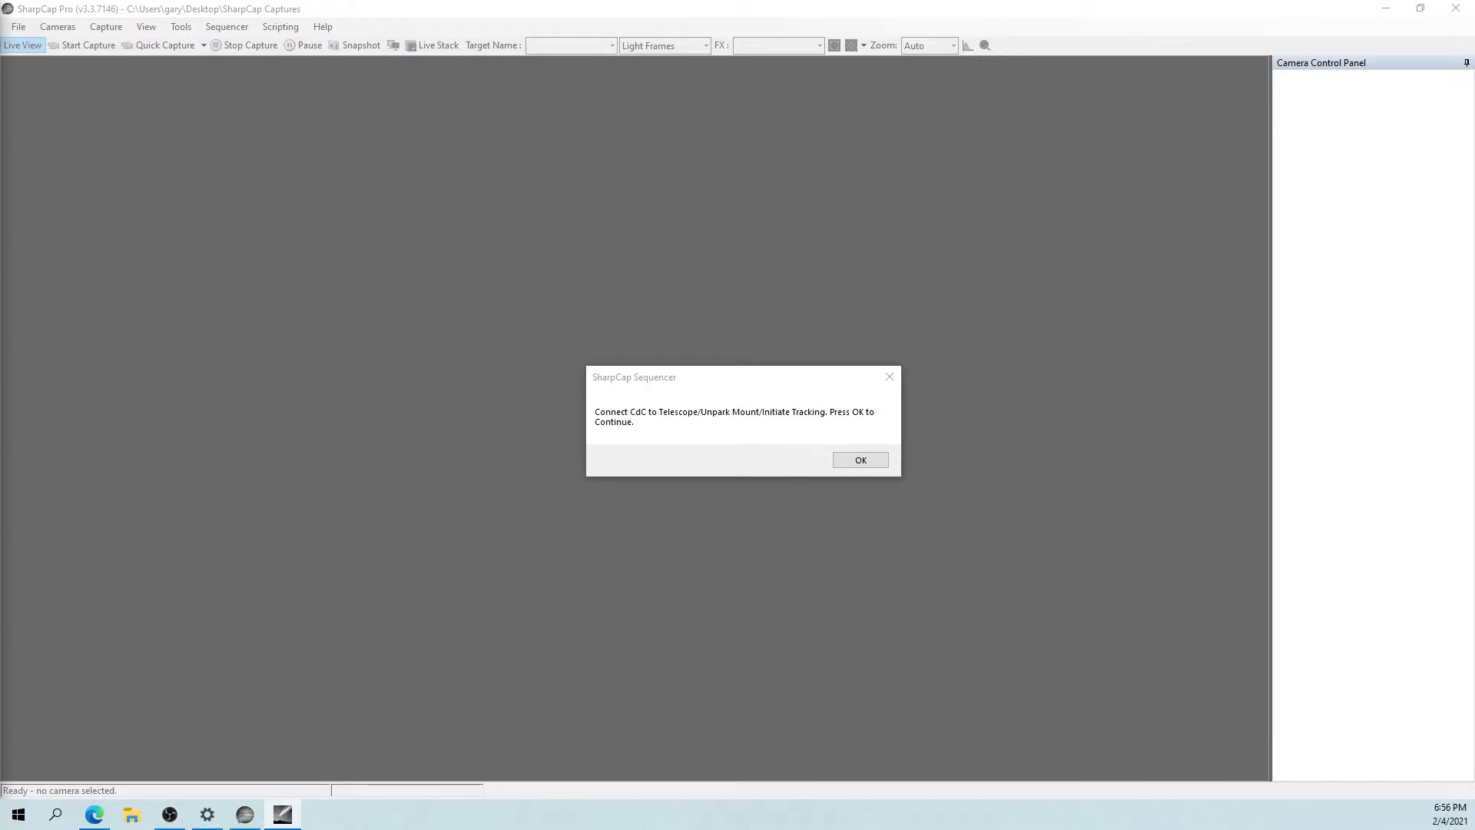
Maximize the Cartes du Ciel chart, bring the northern sky around Ursa Minor into view, and return to SharpCap.
left_click_drag(0, 31, 644, 108)
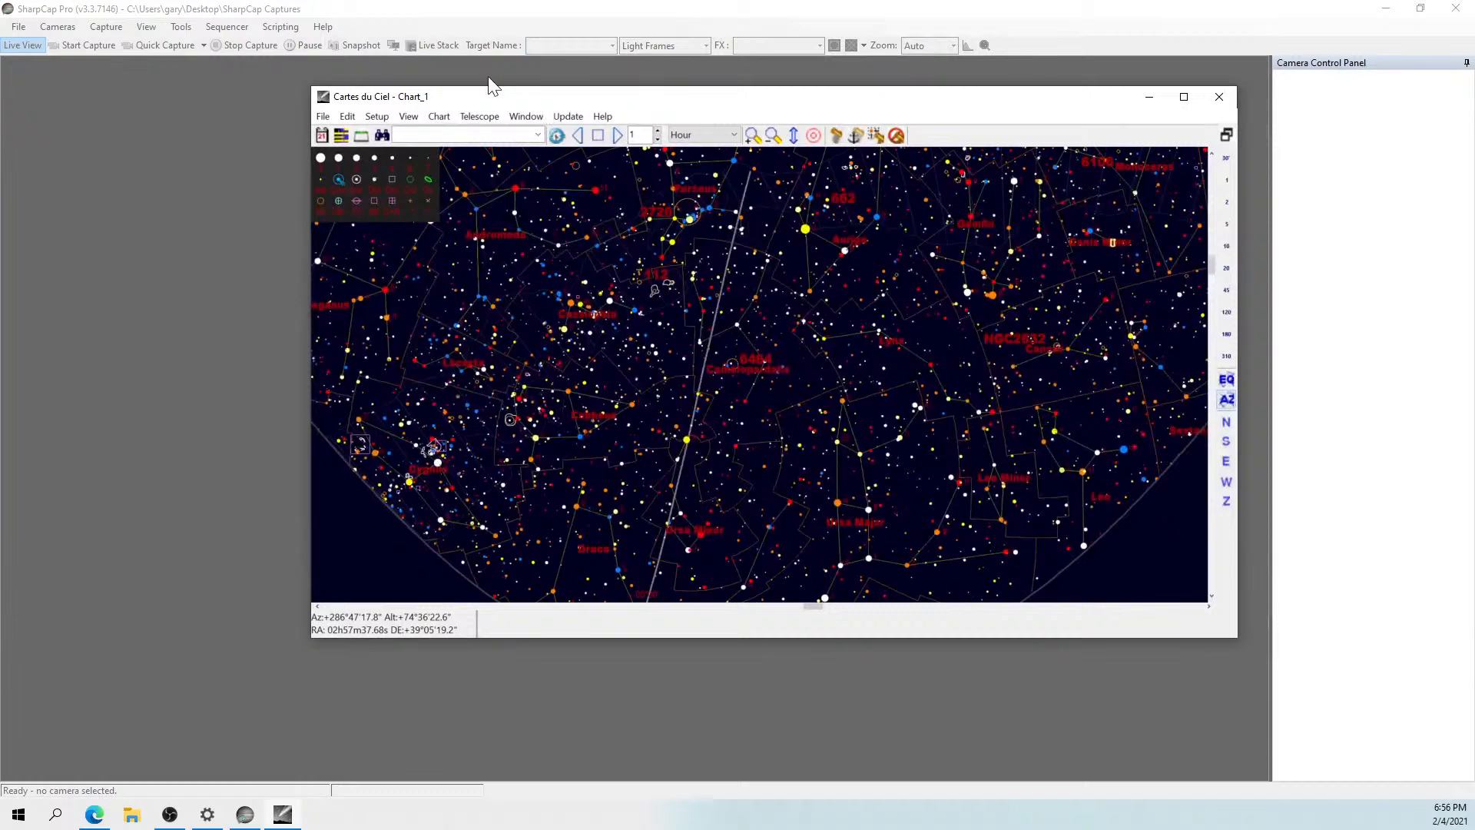
left_click(1183, 97)
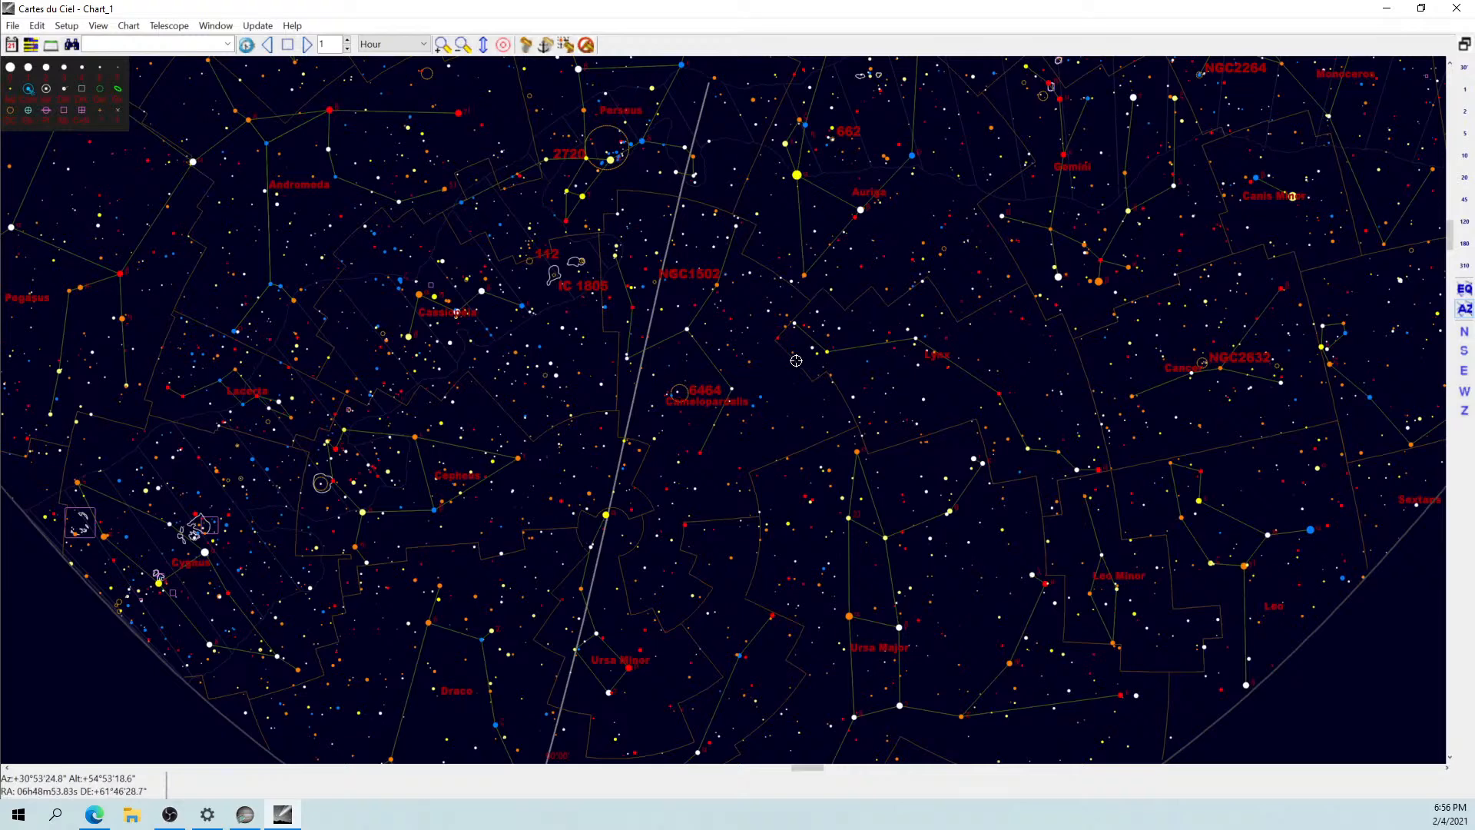
left_click_drag(796, 360, 834, 189)
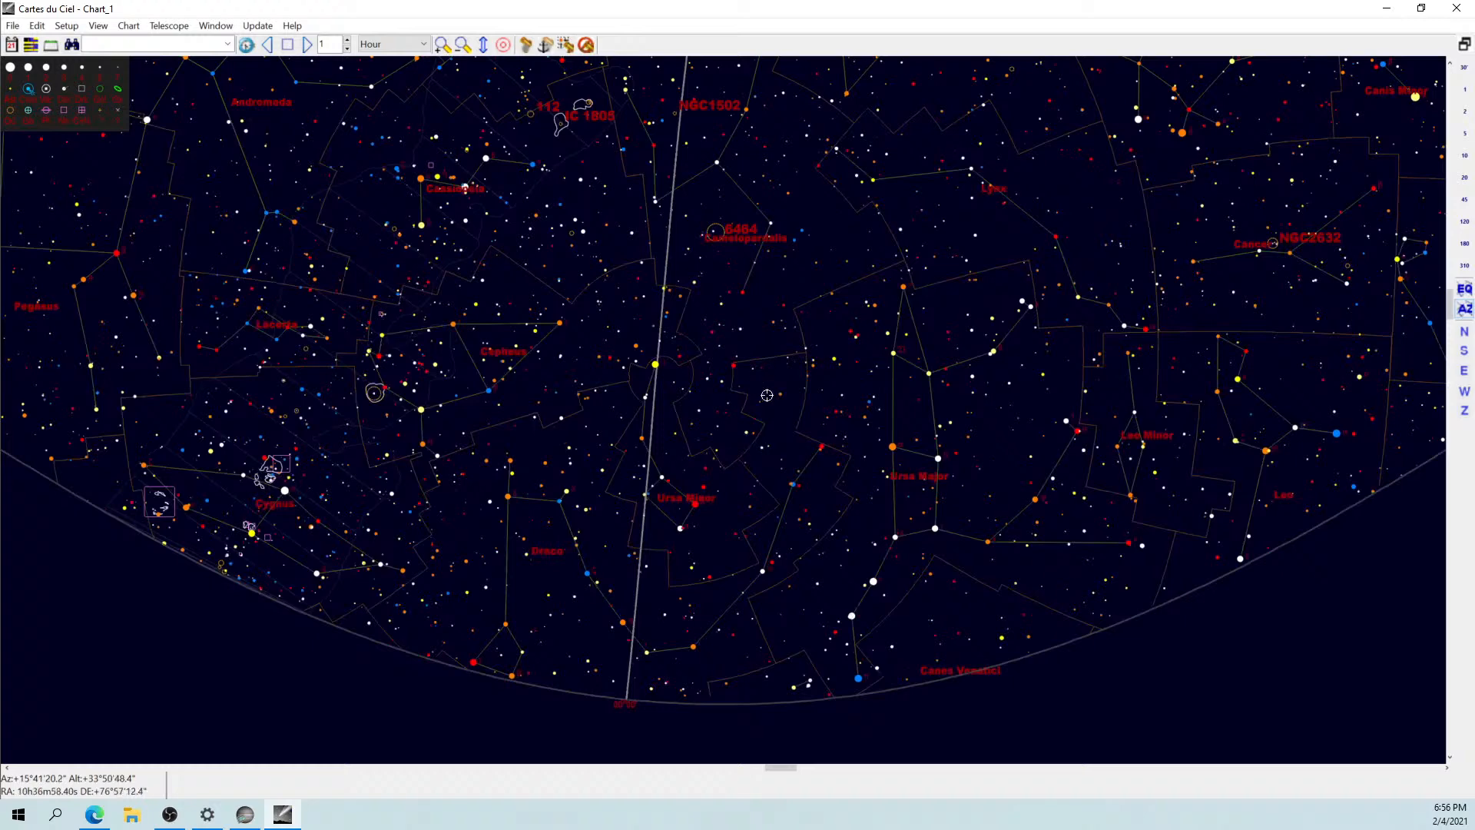
left_click_drag(766, 409, 807, 403)
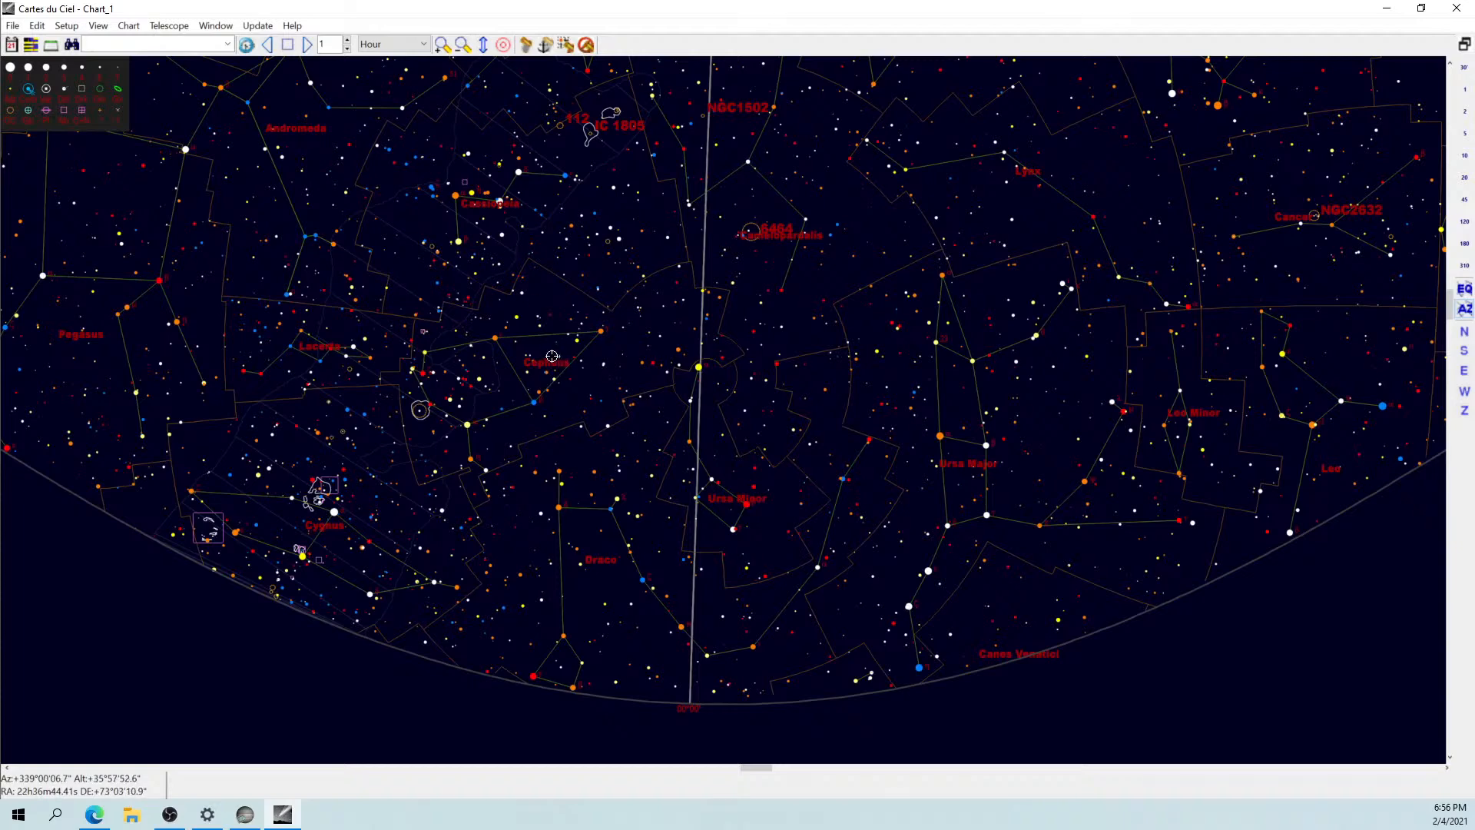
left_click(1388, 8)
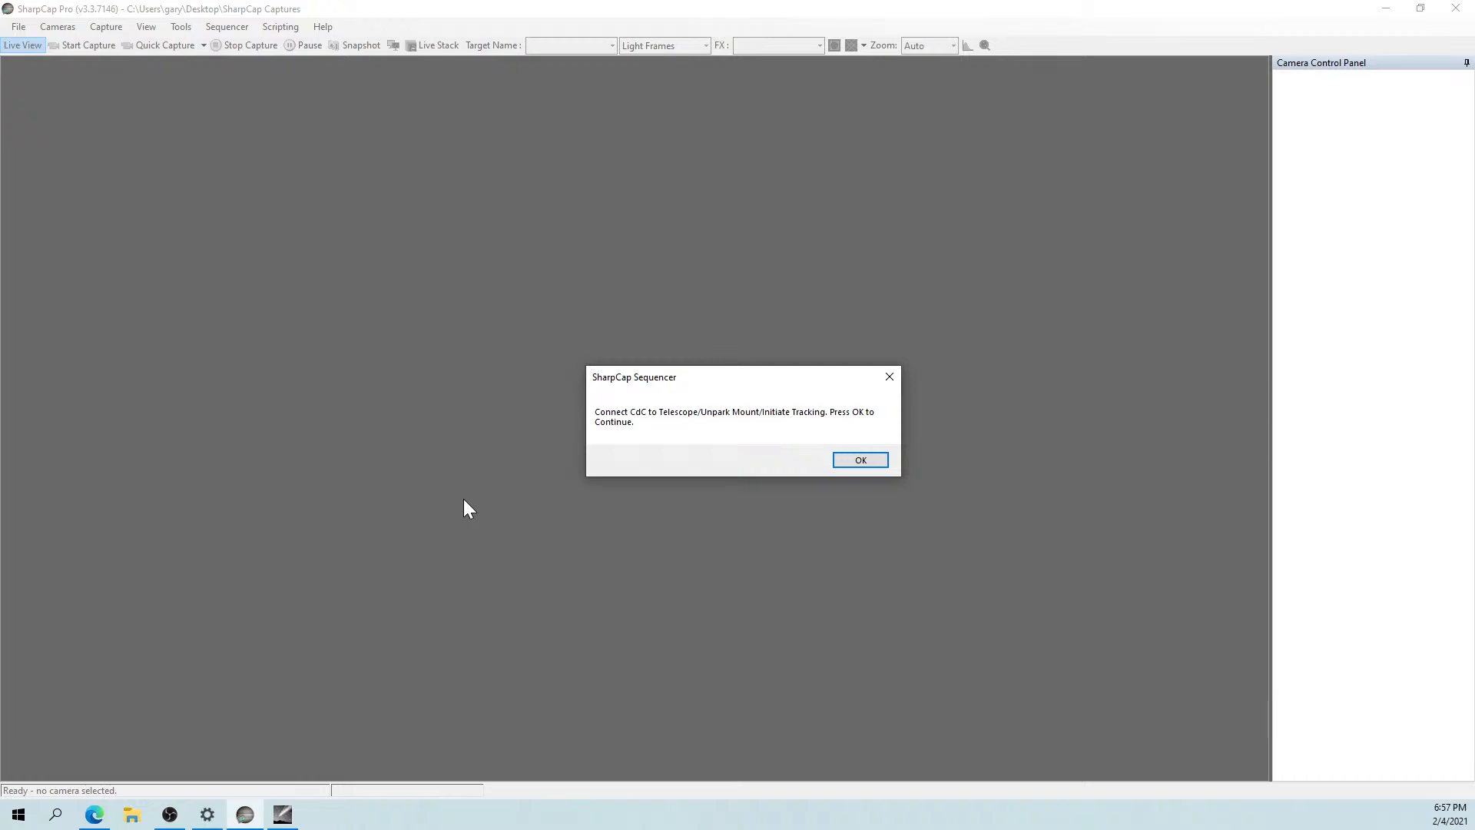
Switch to Cartes du Ciel and connect it to the EQMOD telescope driver.
left_click(282, 814)
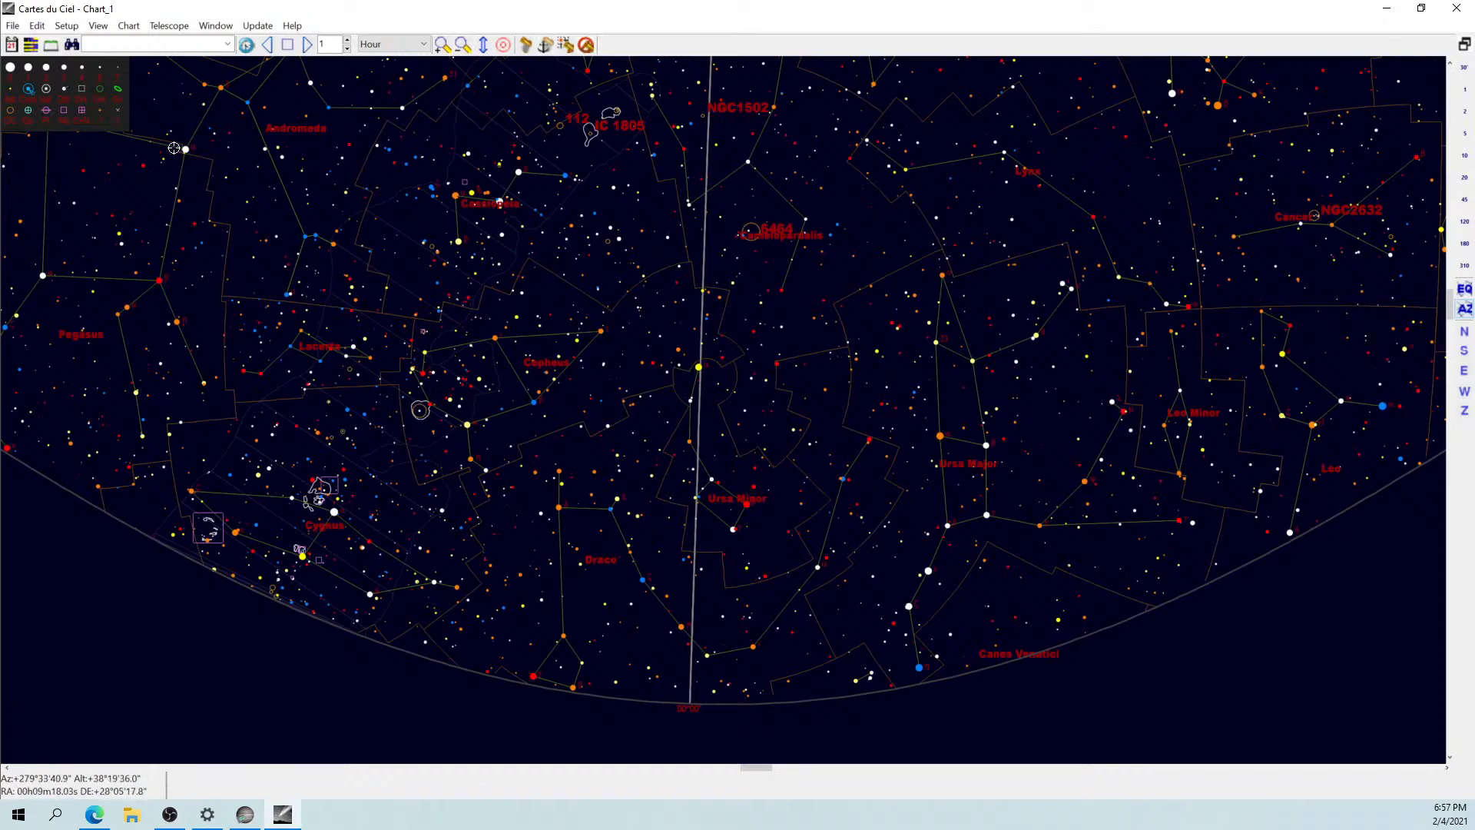
left_click(171, 28)
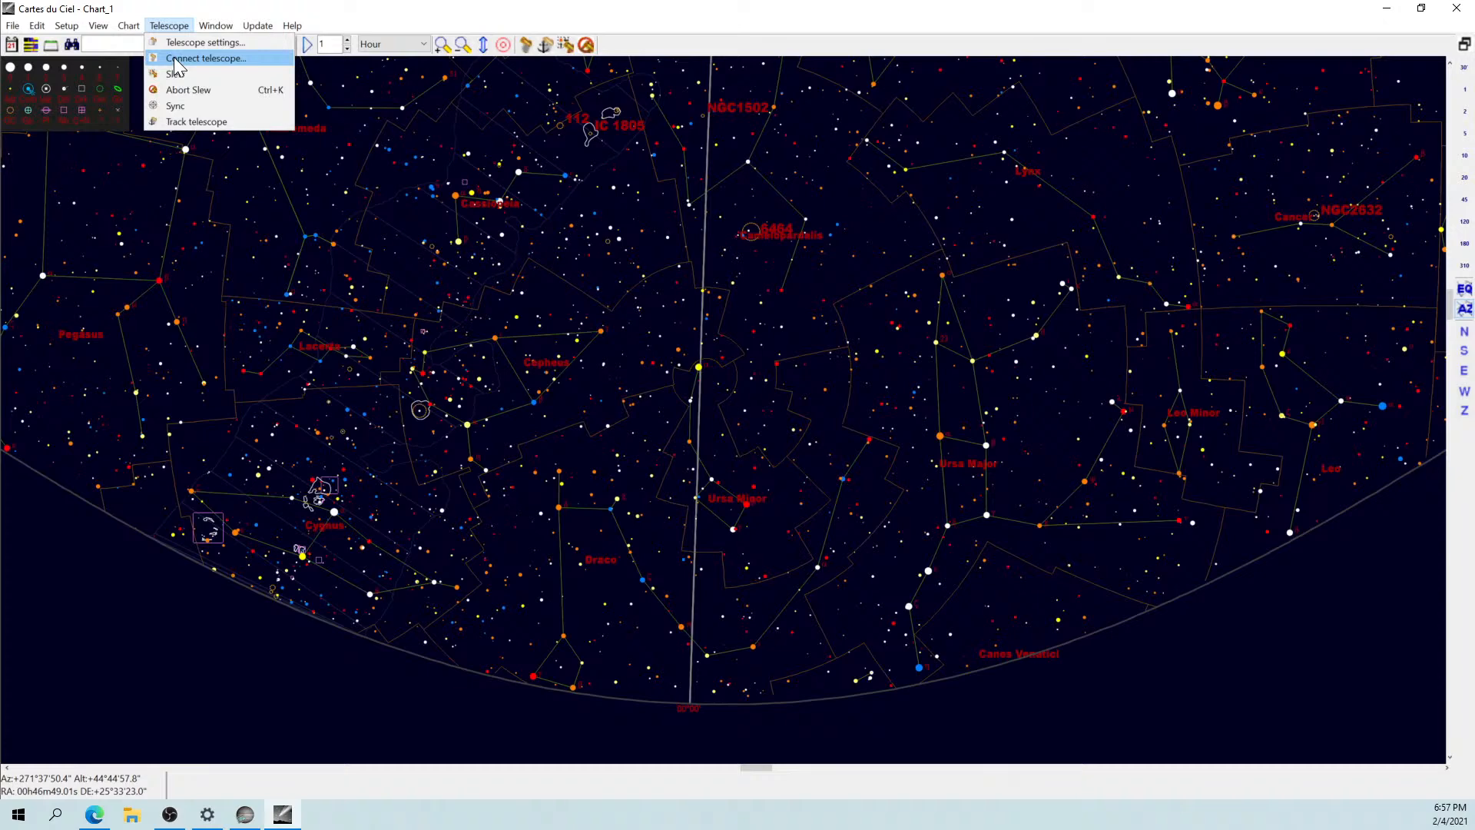
left_click(175, 61)
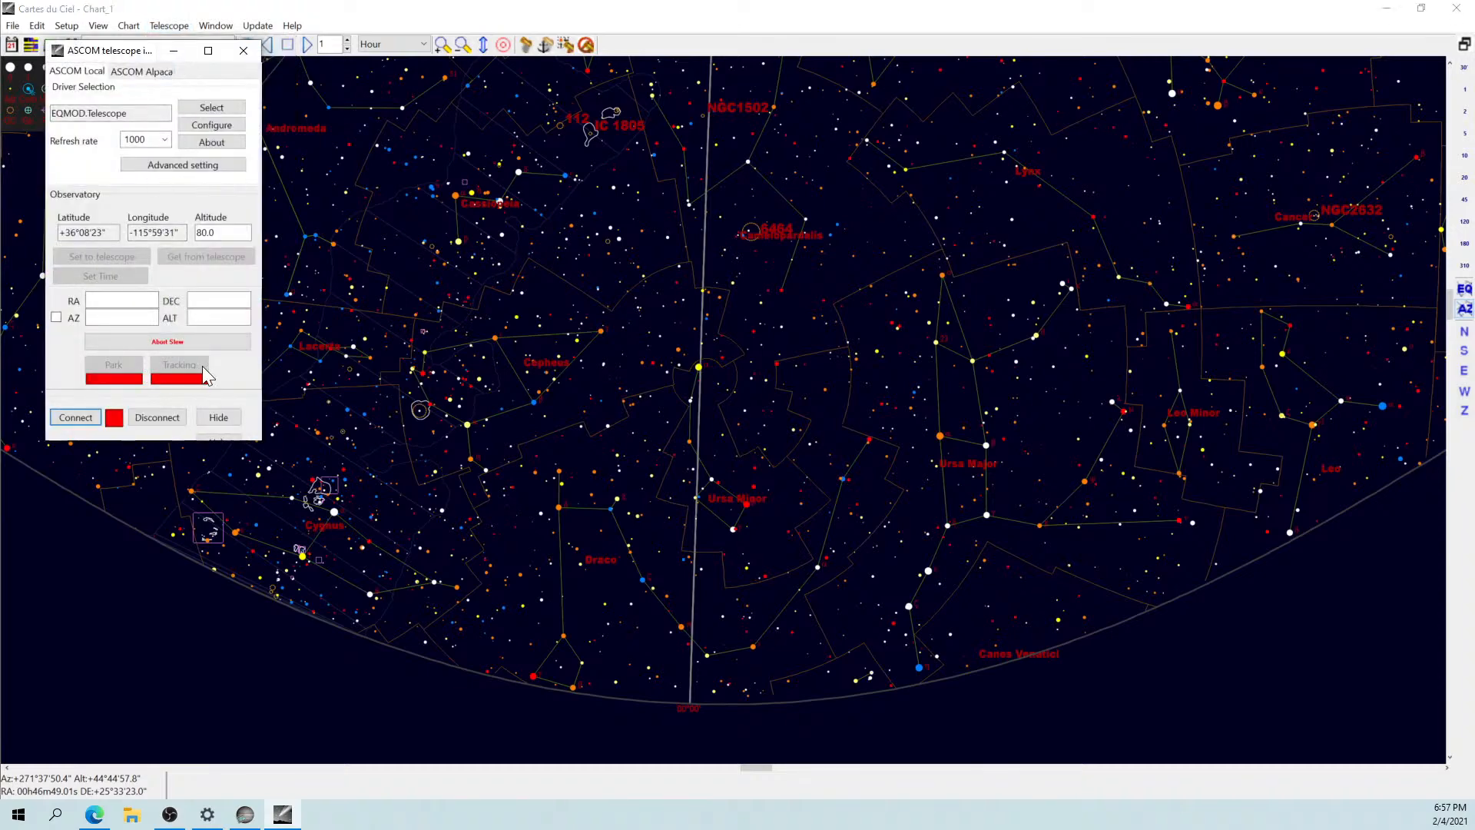
left_click(86, 419)
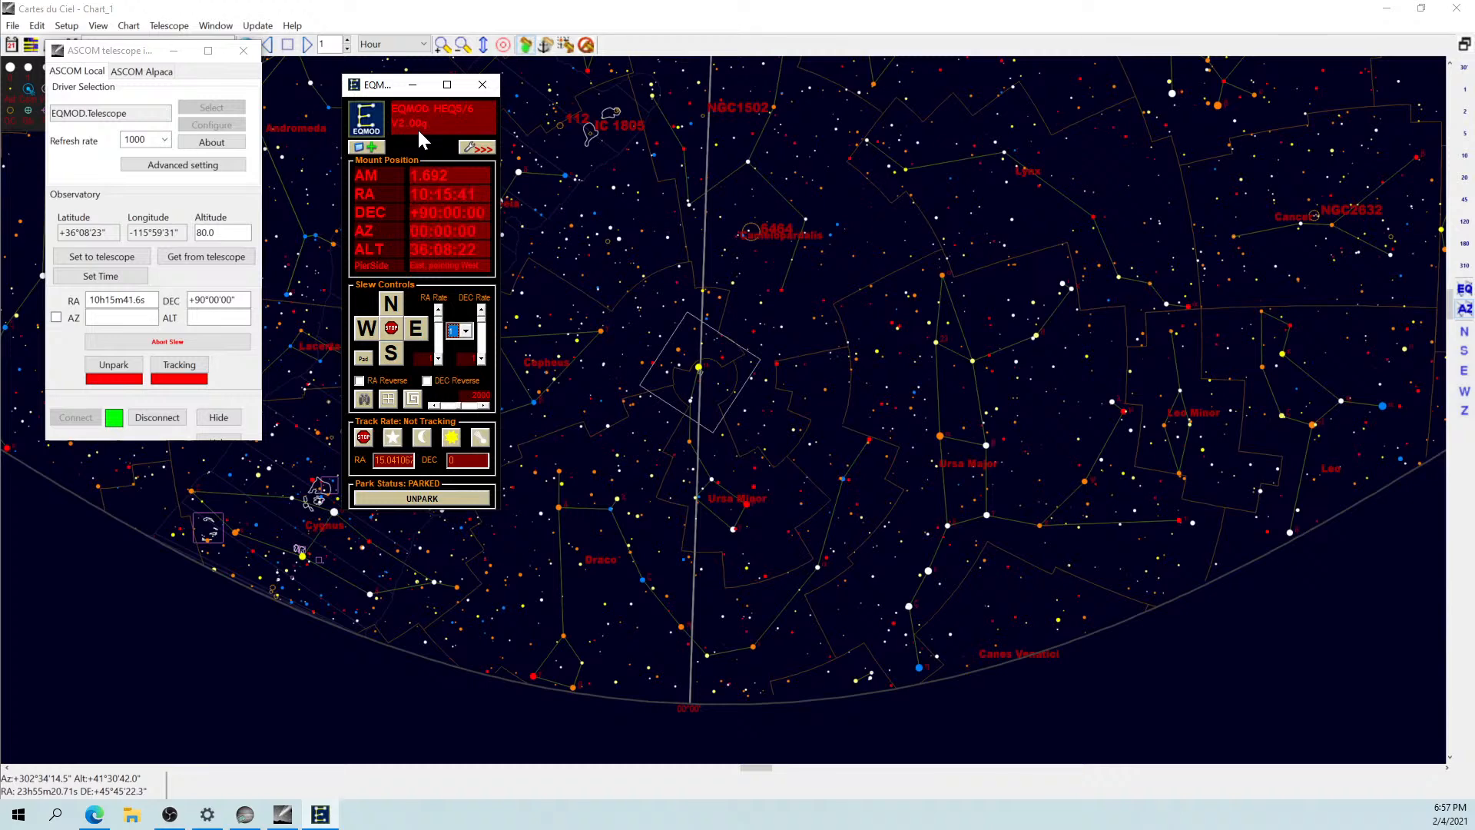
Unpark the mount and start sidereal tracking in EQMOD, then minimize the telescope and chart windows to return to SharpCap.
left_click(399, 495)
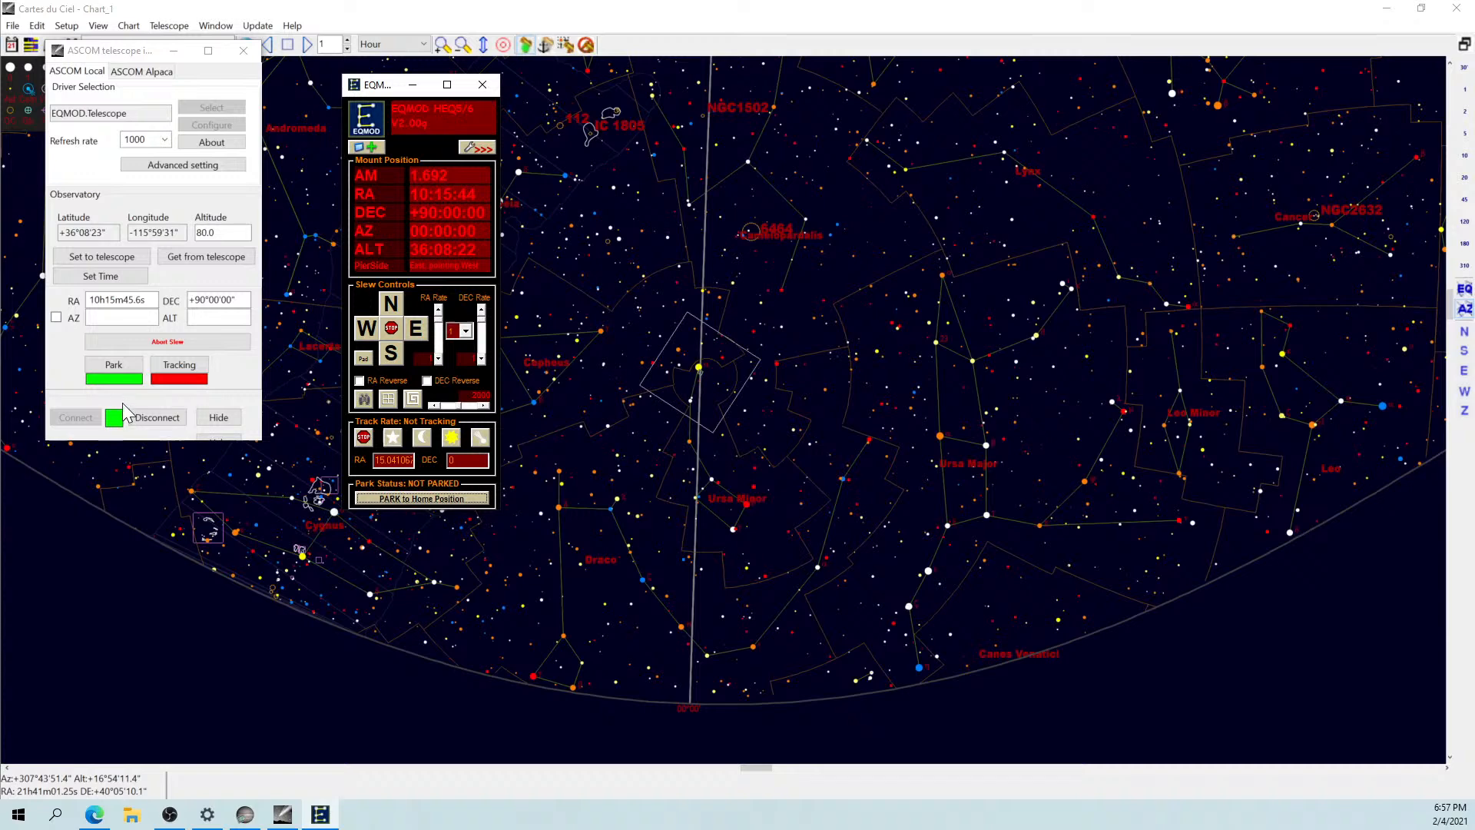
left_click(392, 439)
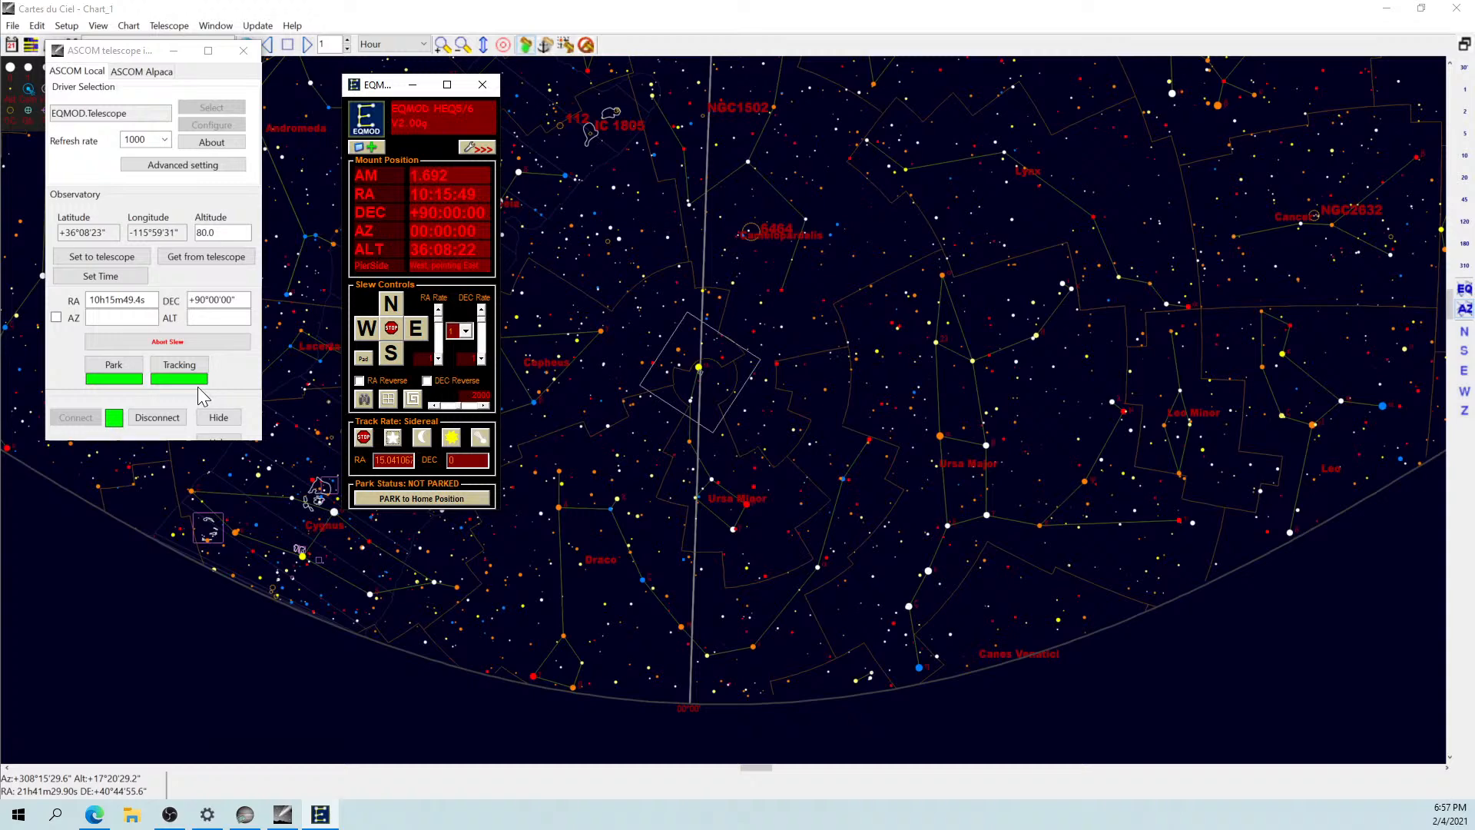
left_click(411, 87)
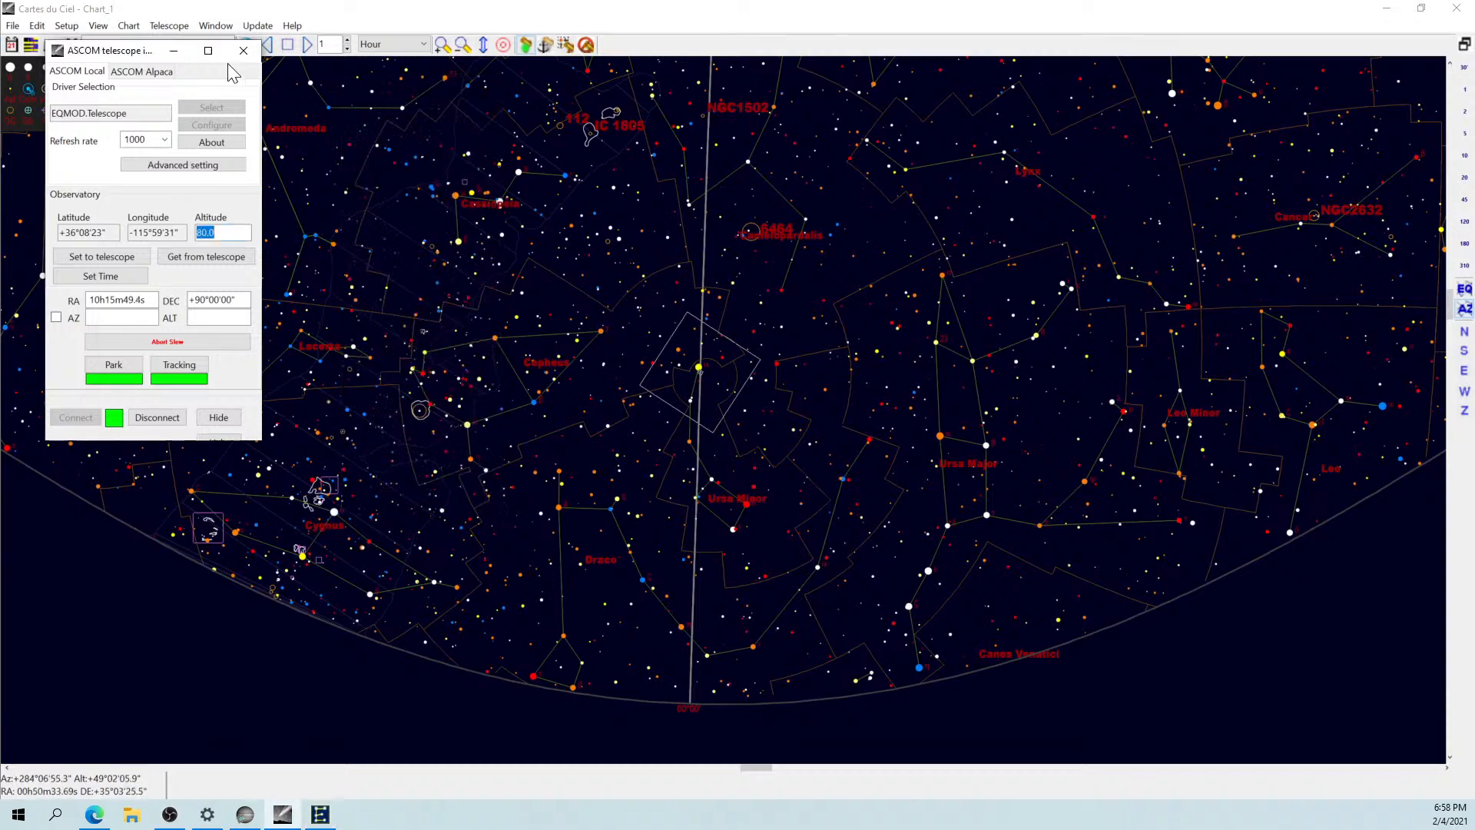
left_click(169, 52)
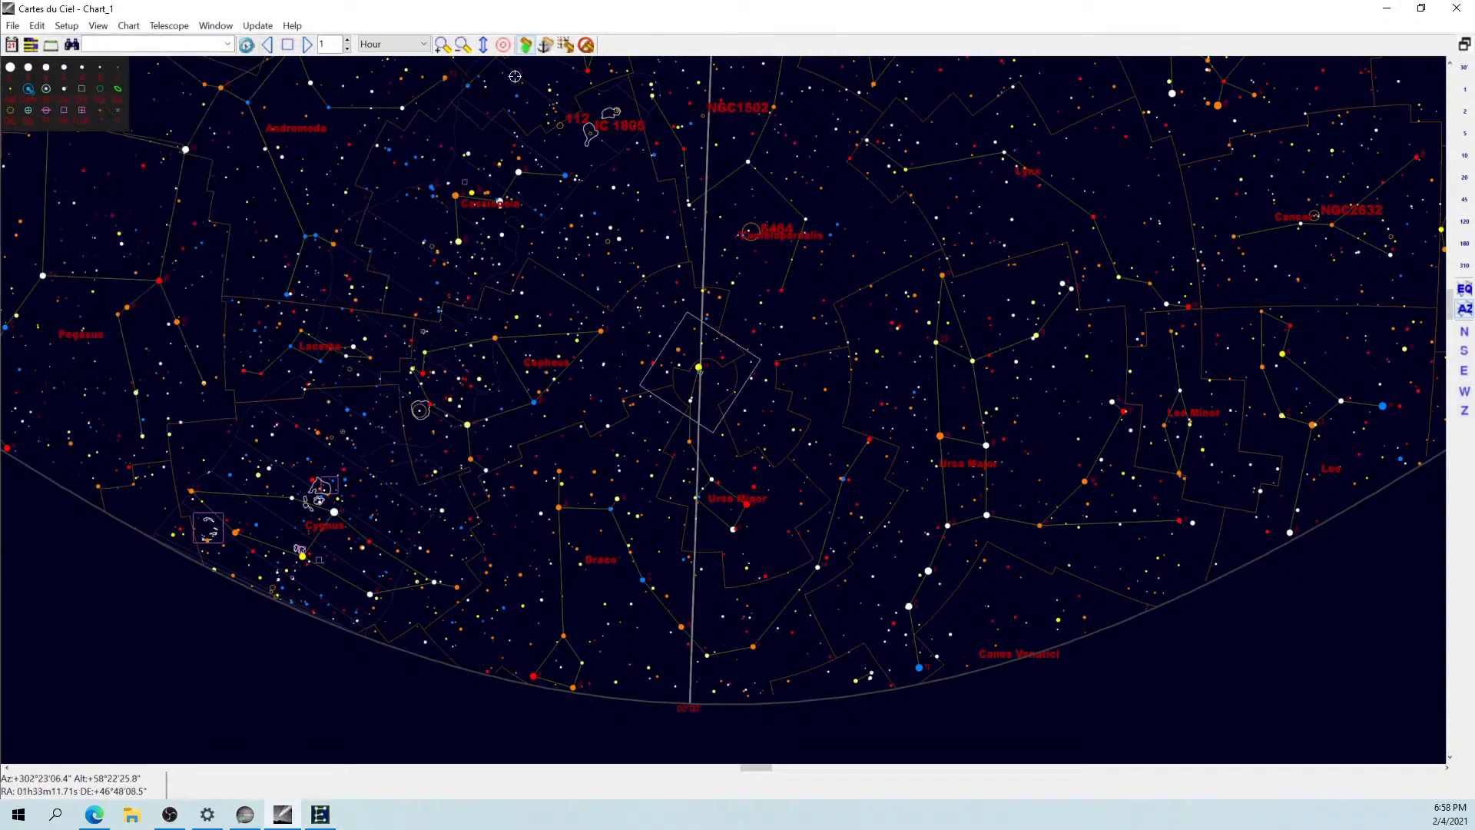
left_click(1382, 14)
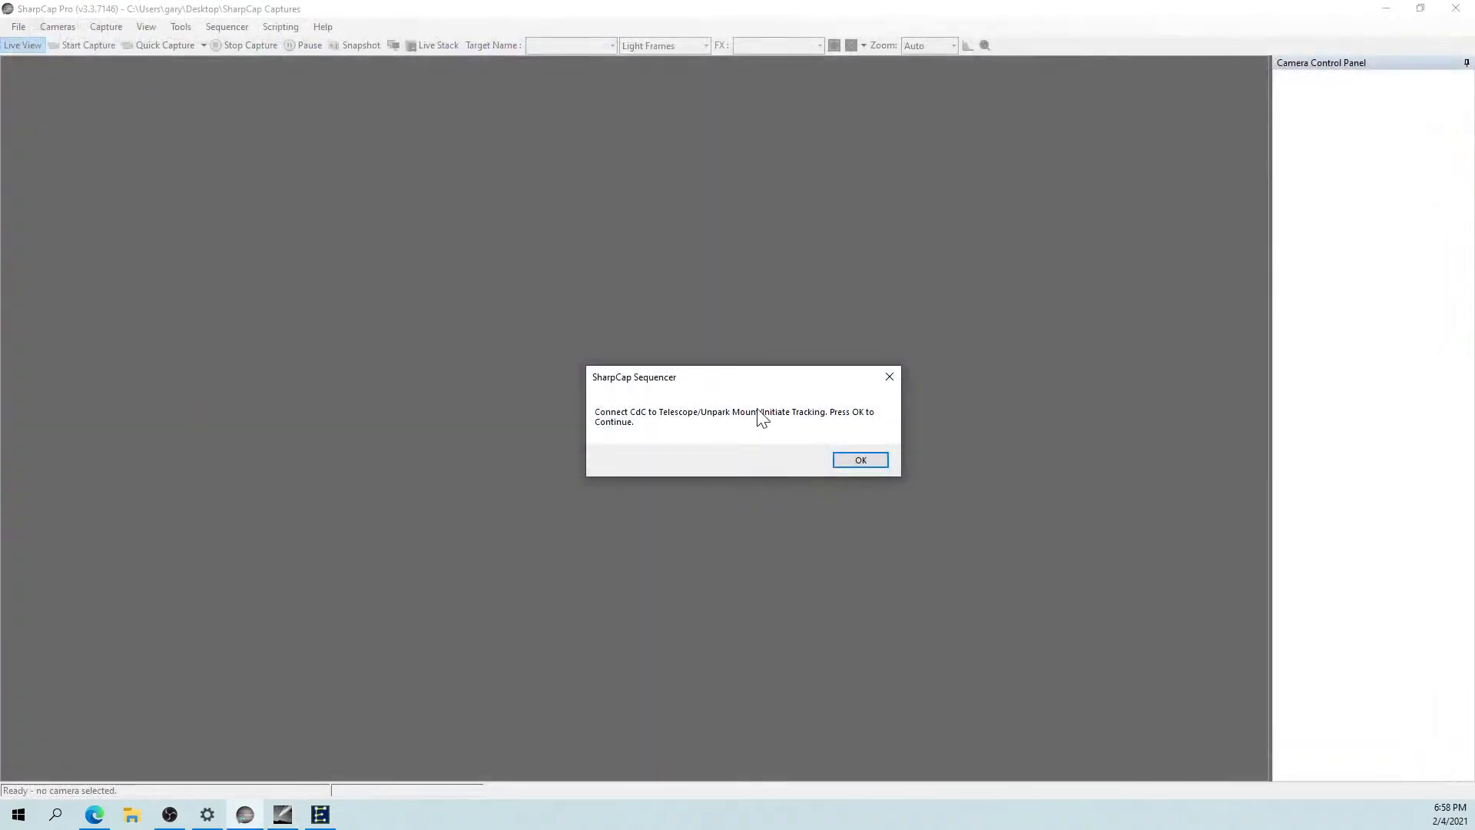
Confirm the telescope connection prompt, switch to Cartes du Ciel and open its Observatory settings, moving the dialog fully into view.
left_click(850, 461)
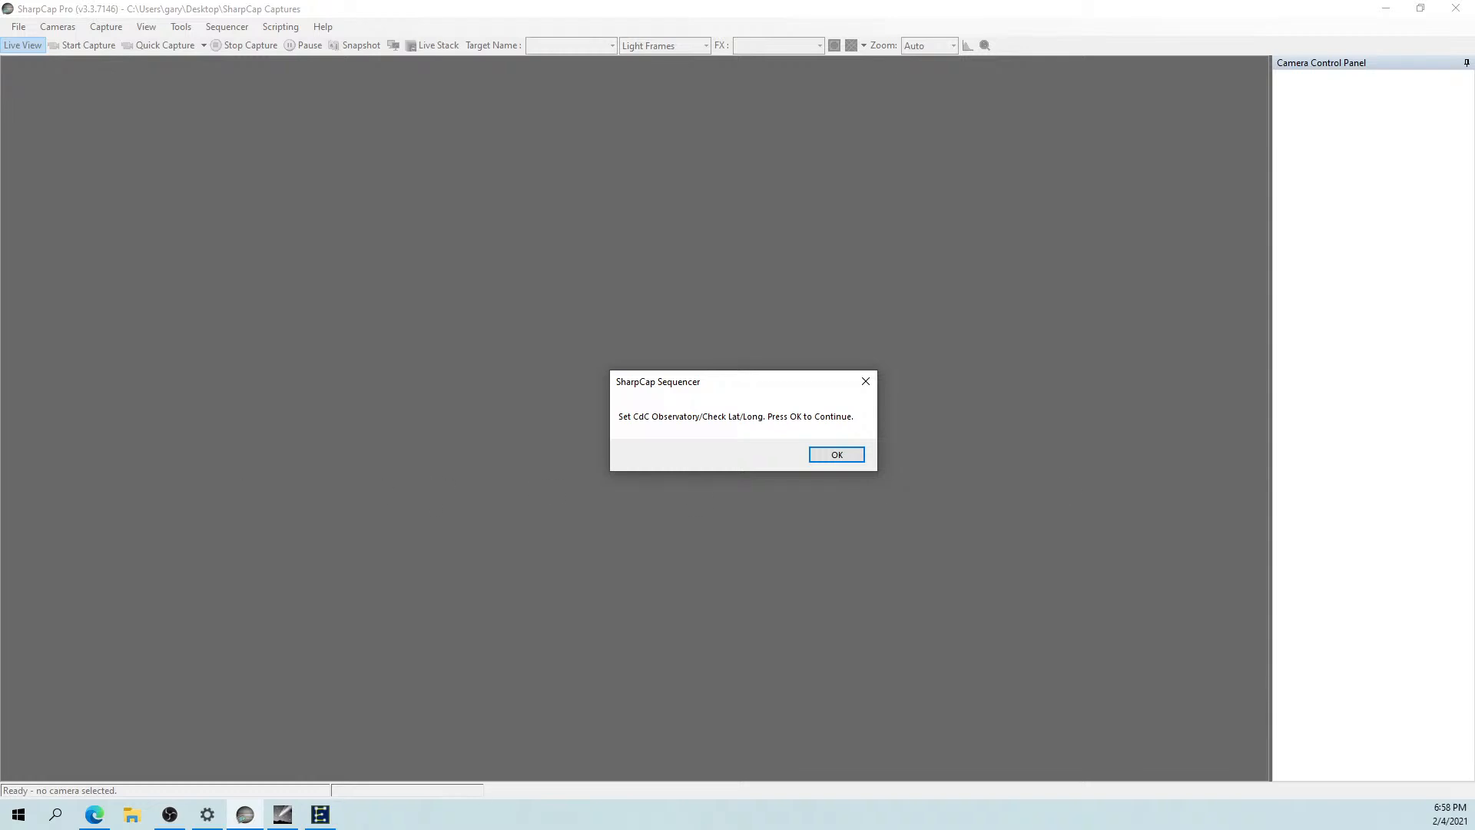
key("alt+Tab")
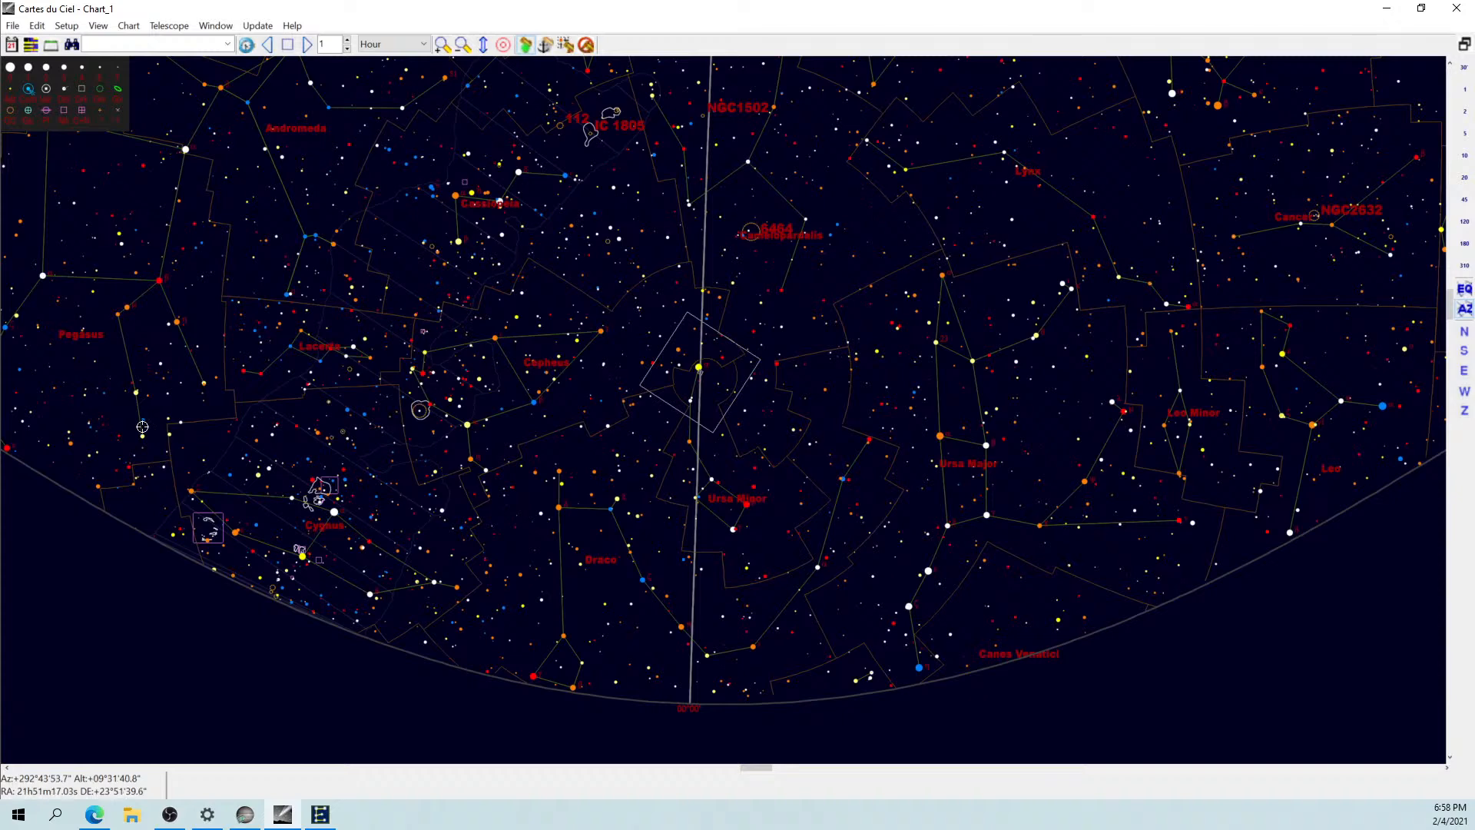
left_click(76, 34)
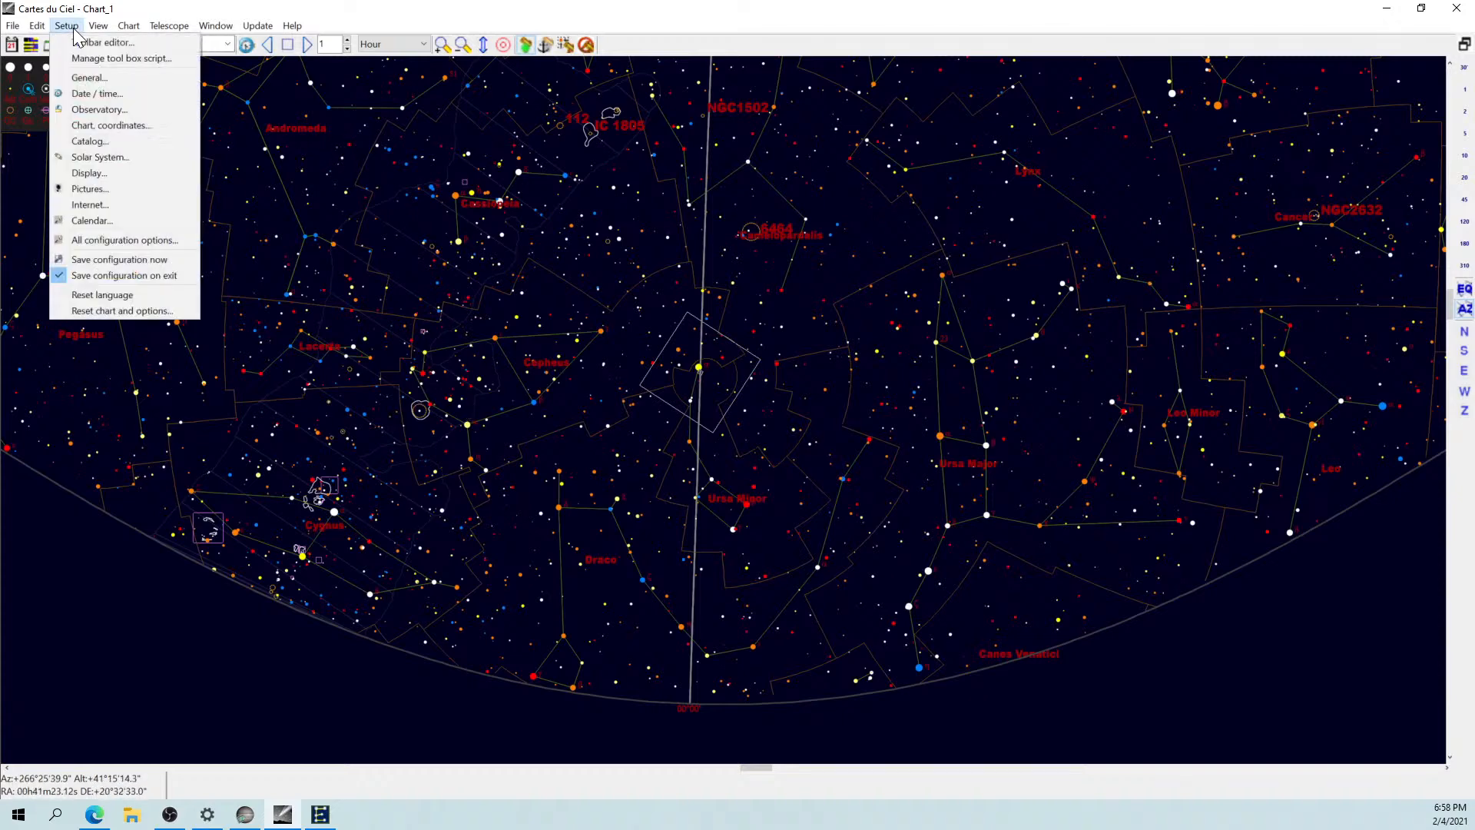
left_click(85, 109)
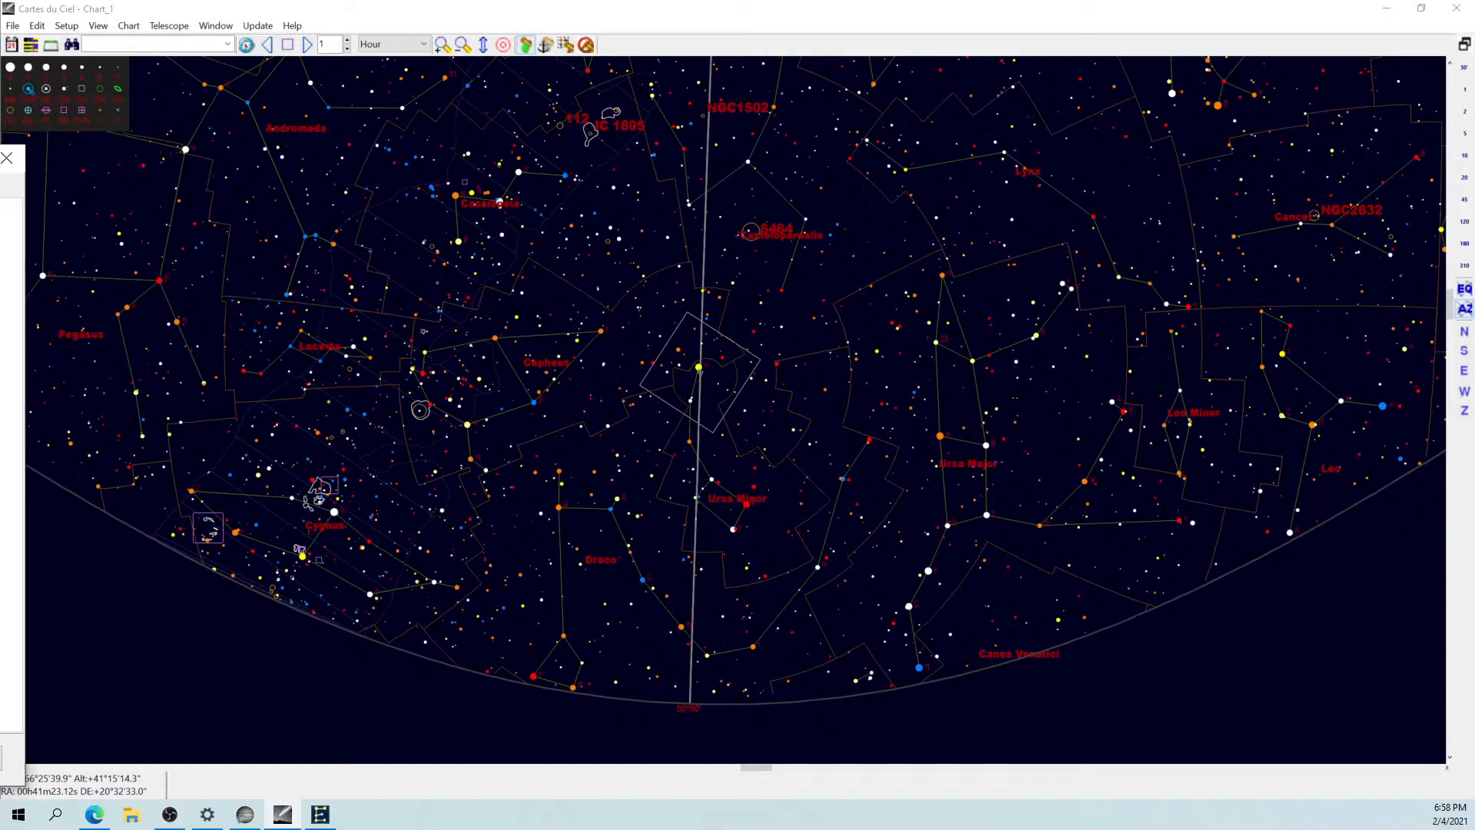
left_click_drag(73, 139, 453, 141)
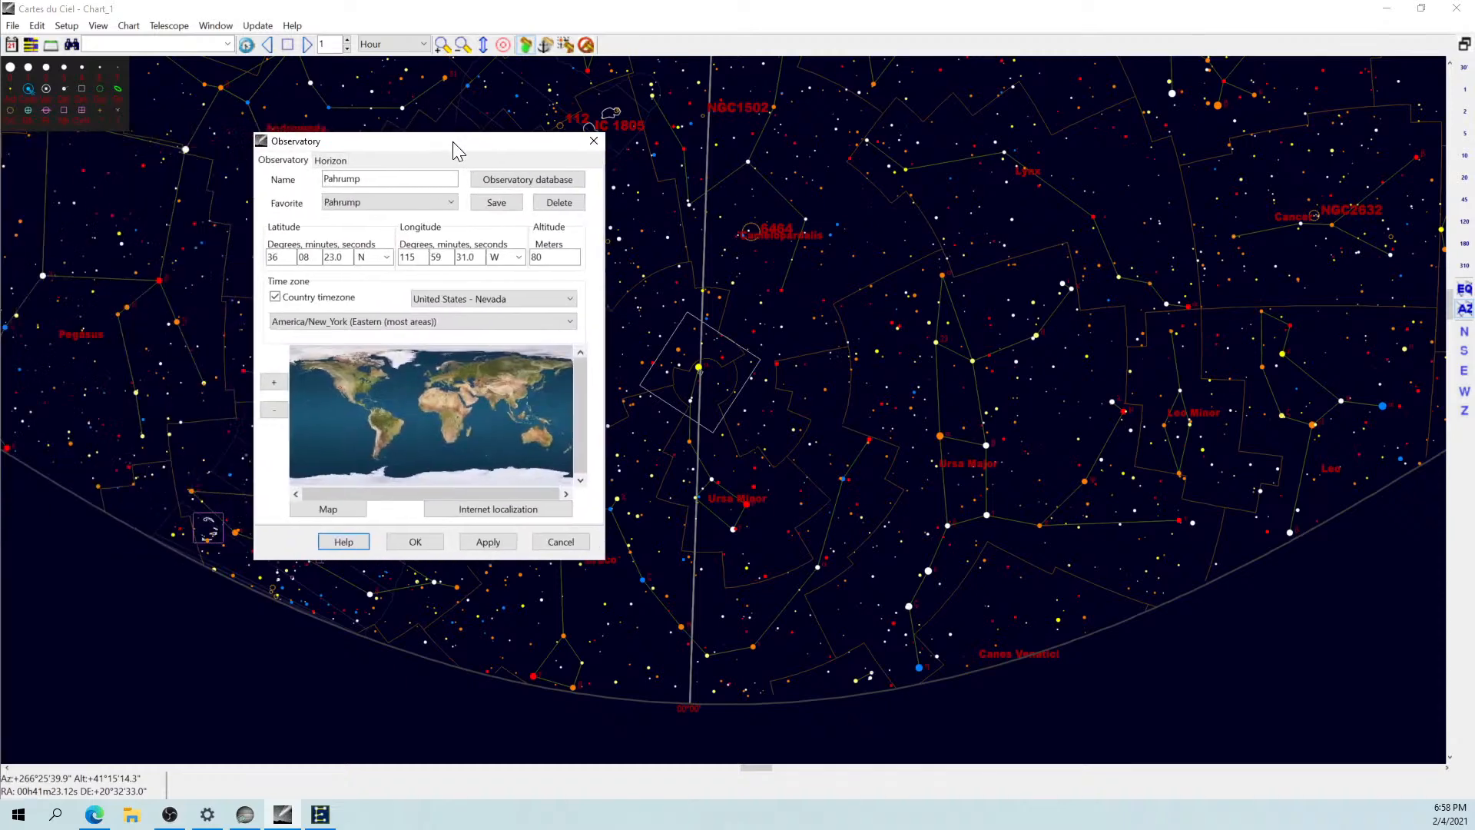
Apply San Diego as the favorite observatory, close the settings and minimize Cartes du Ciel to return to SharpCap.
left_click(367, 201)
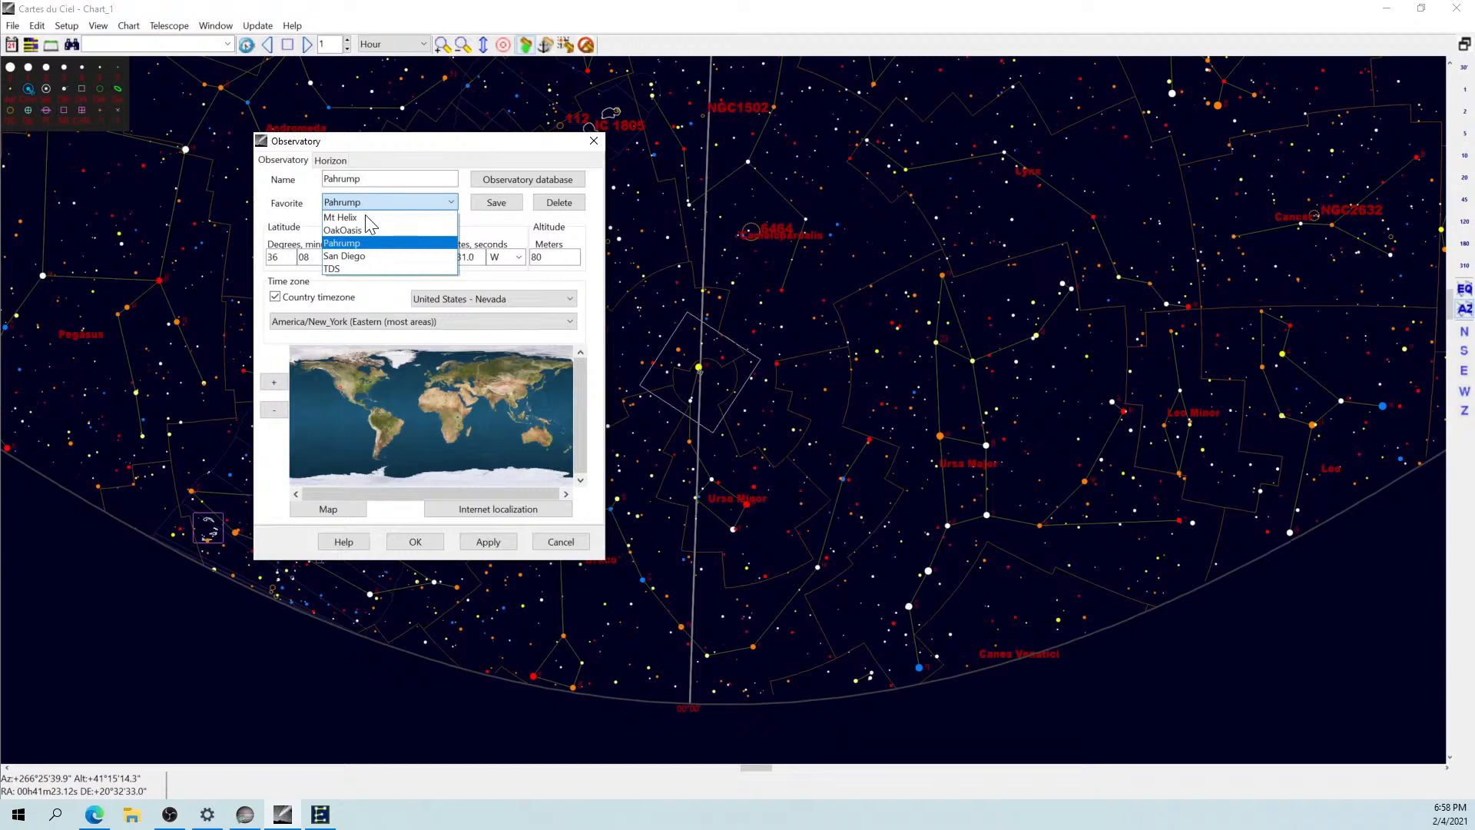
left_click(358, 255)
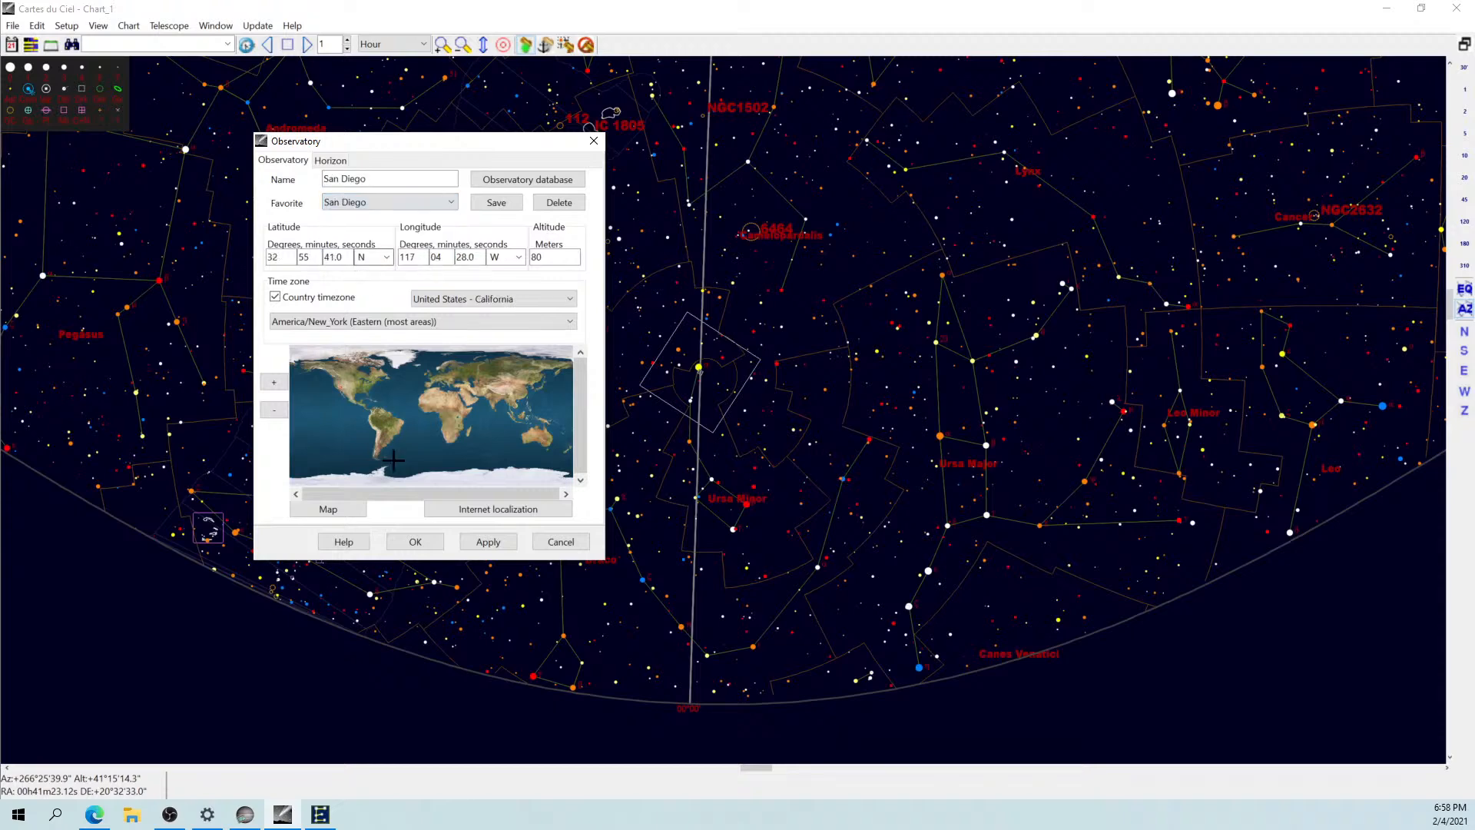
left_click(488, 541)
left_click(485, 542)
left_click(414, 542)
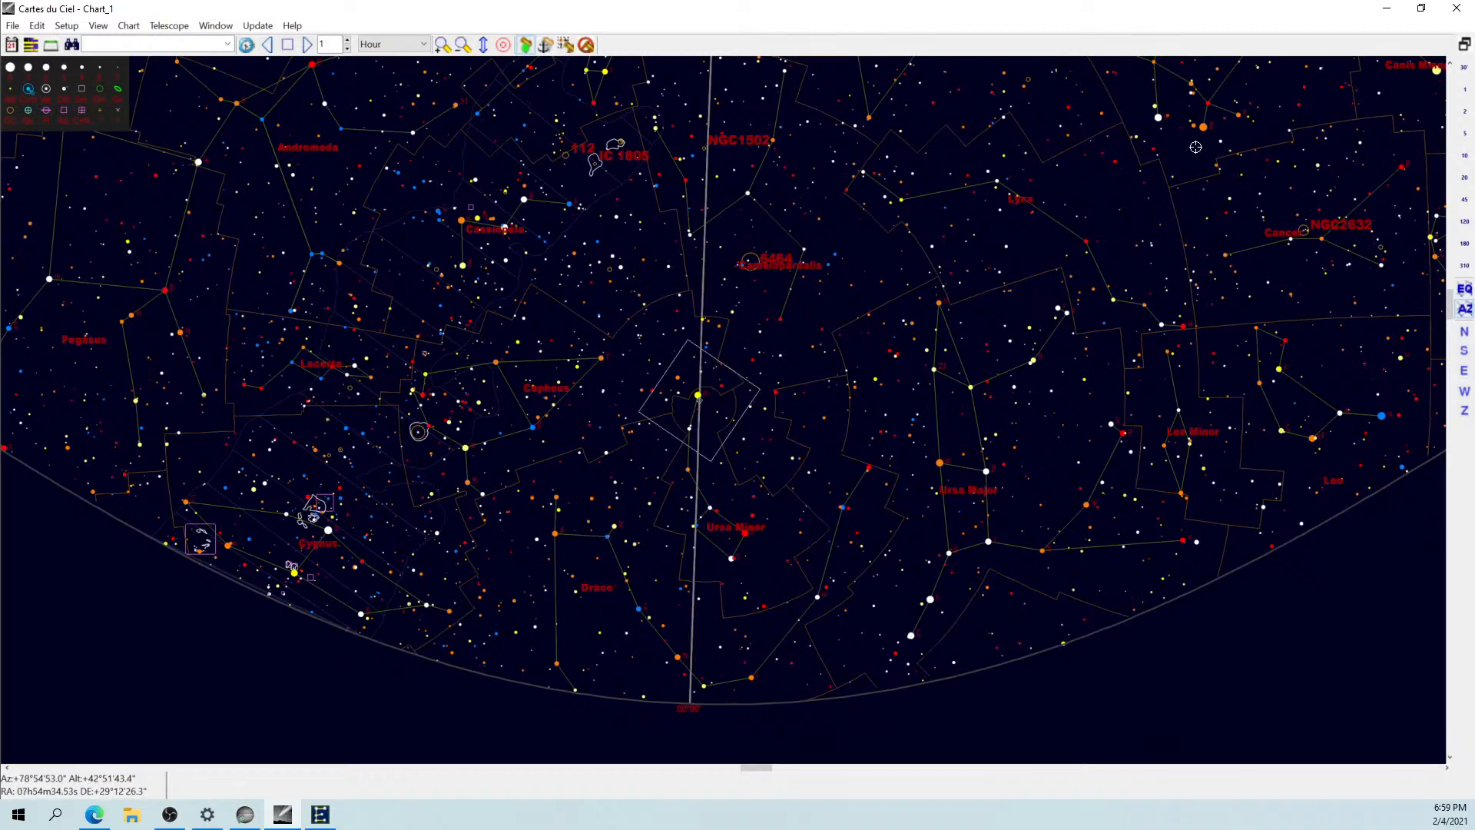
left_click(1387, 11)
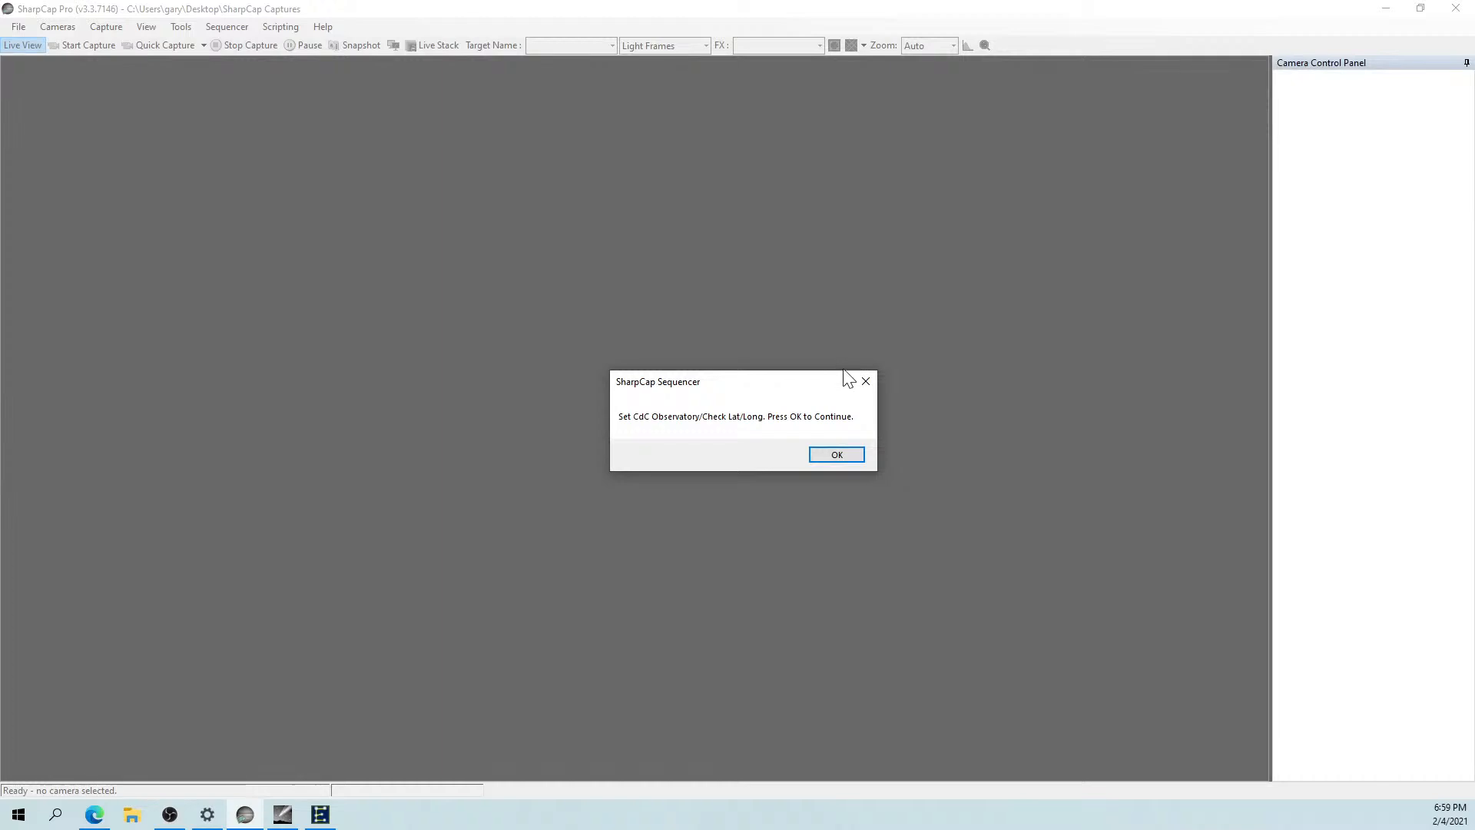
Confirm the sequencer's observatory and comet/asteroid/satellite database prompts, and maximize the launched PHD2 Guiding window.
left_click(836, 454)
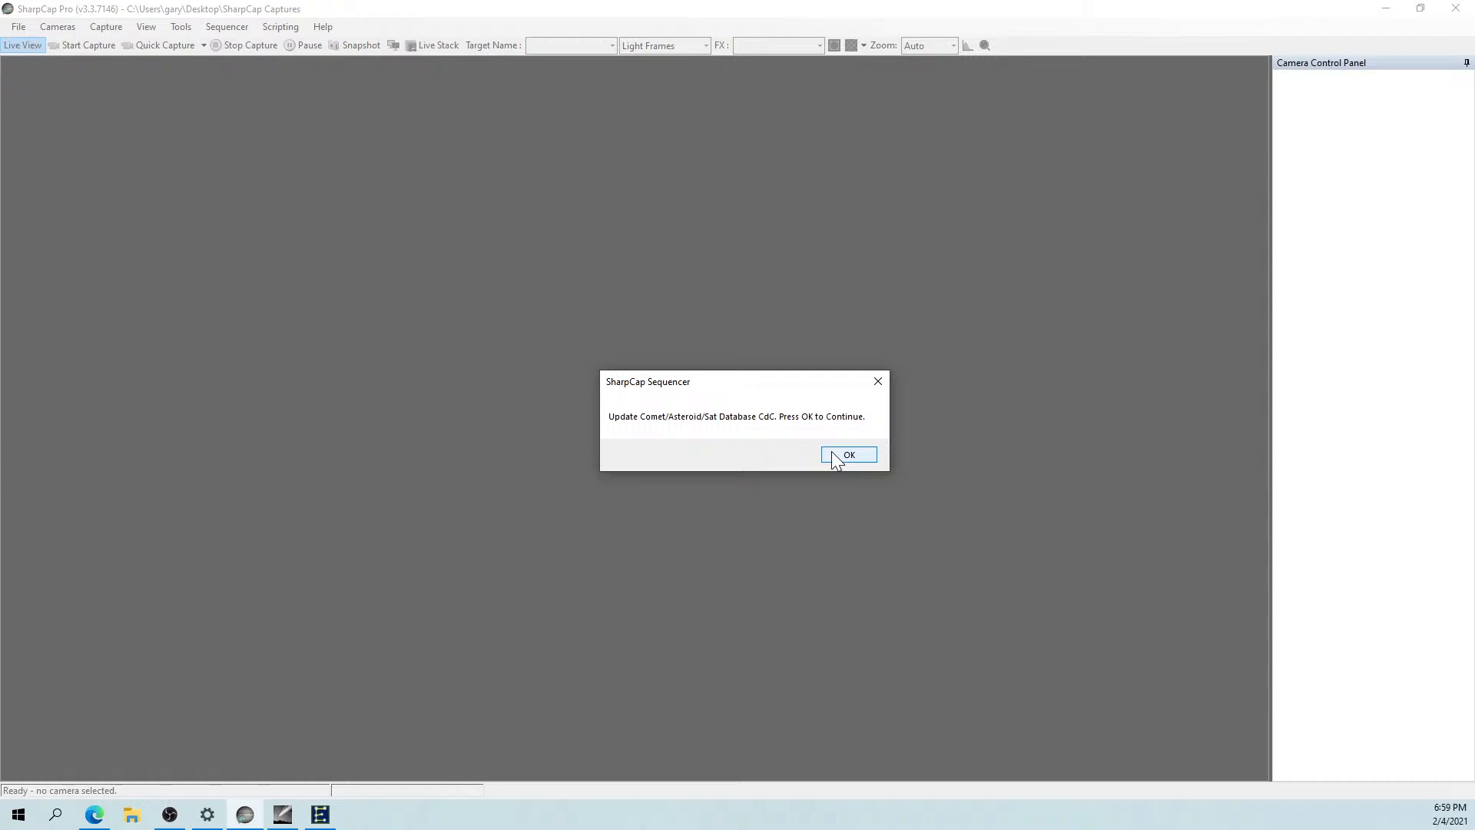
left_click(834, 454)
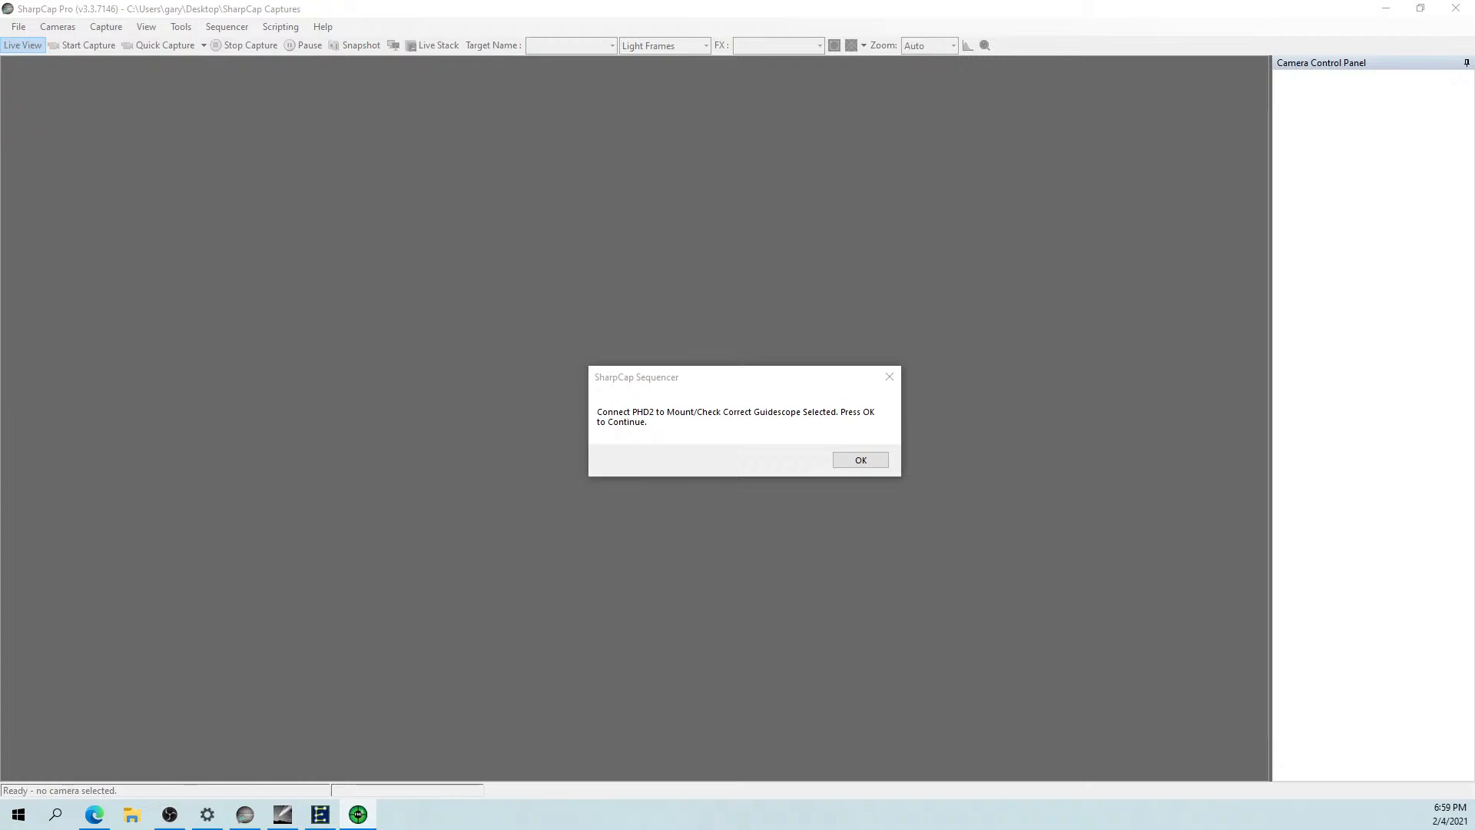
left_click_drag(0, 7, 675, 169)
left_click(812, 153)
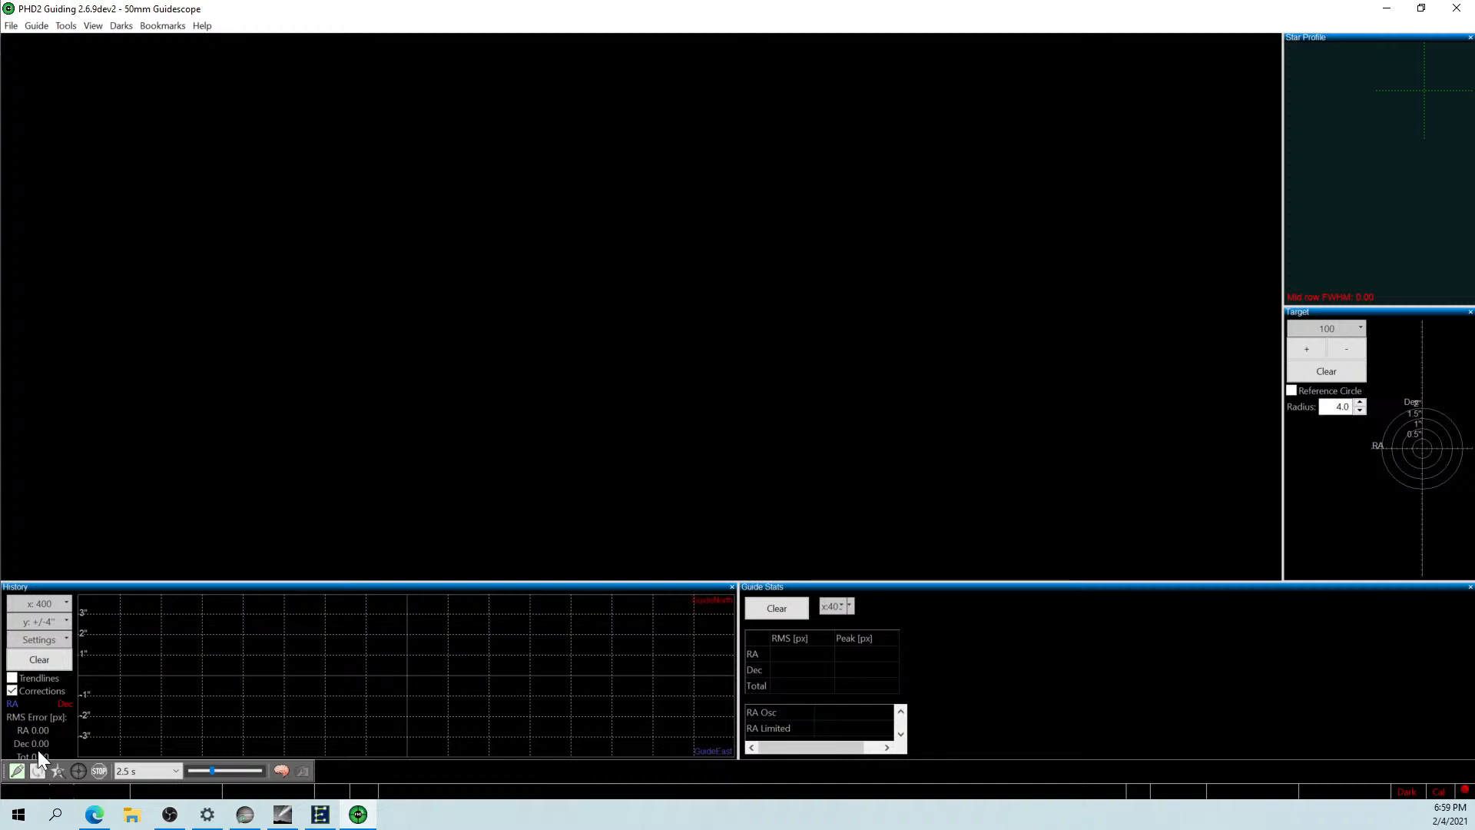
Connect all equipment of the 50mm Guidescope profile in PHD2 and start looping exposures, then return to SharpCap and confirm the guiding prompt.
left_click(16, 771)
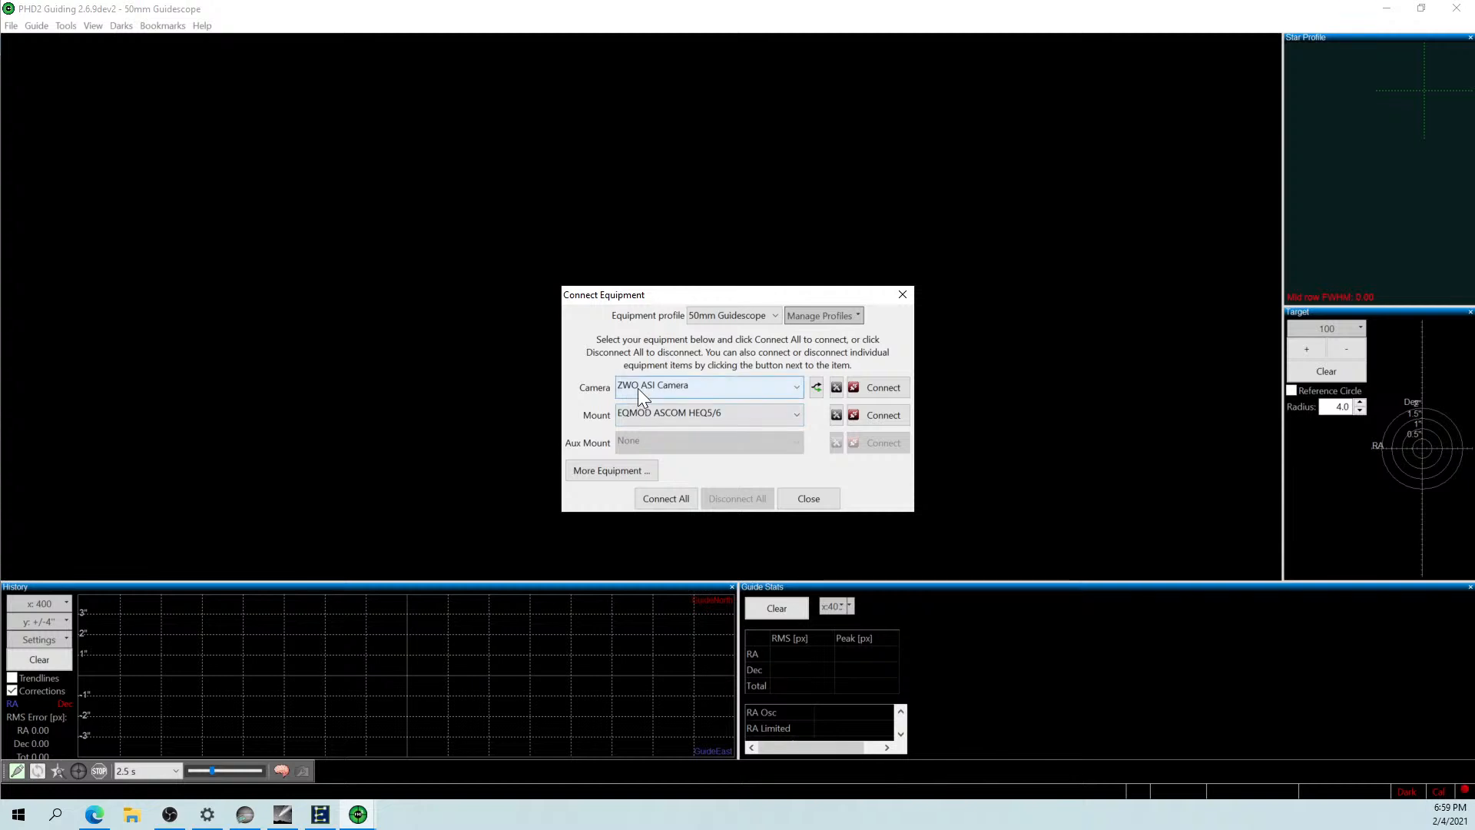
left_click(654, 496)
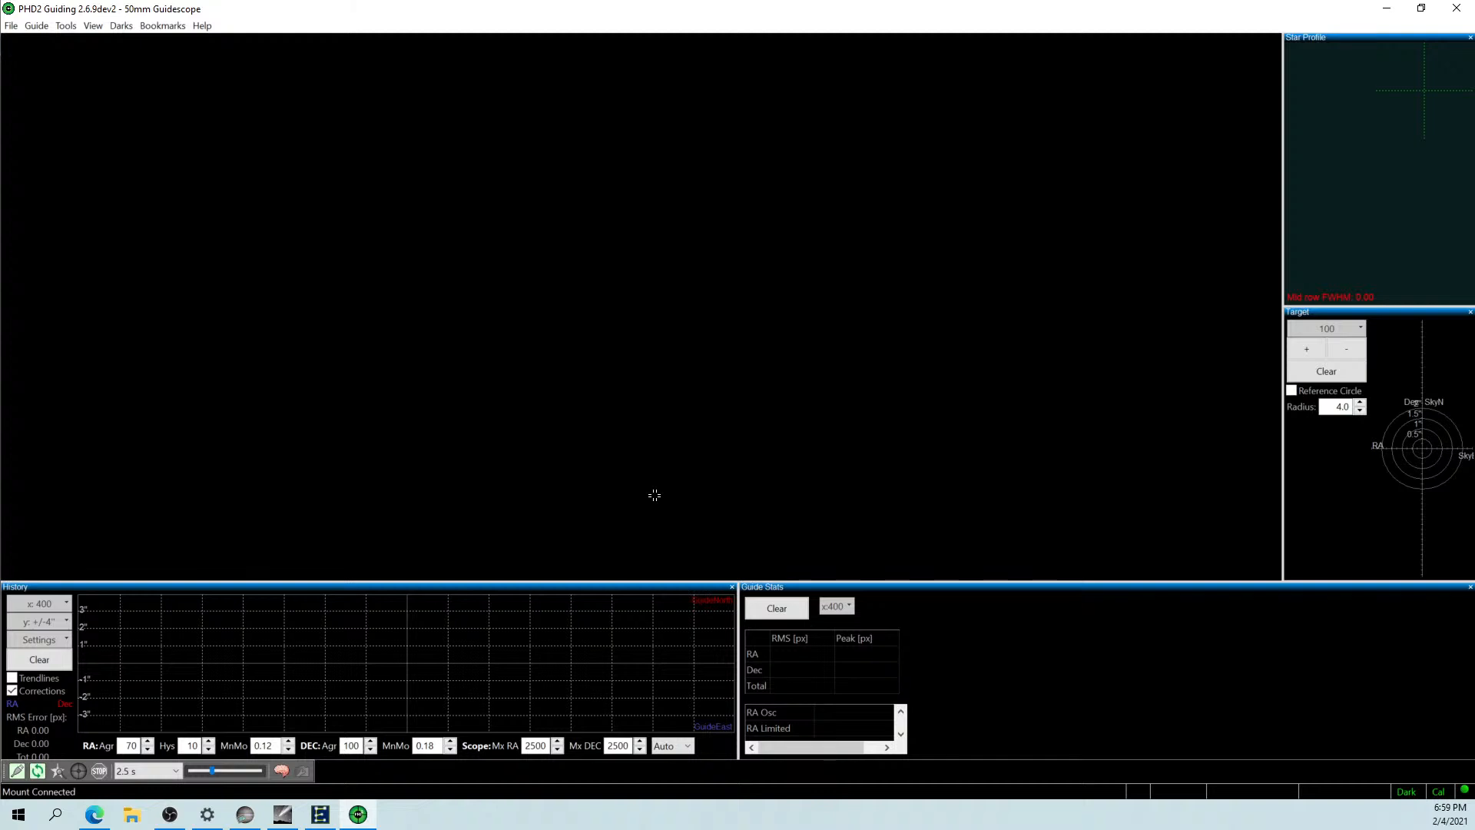
left_click(39, 765)
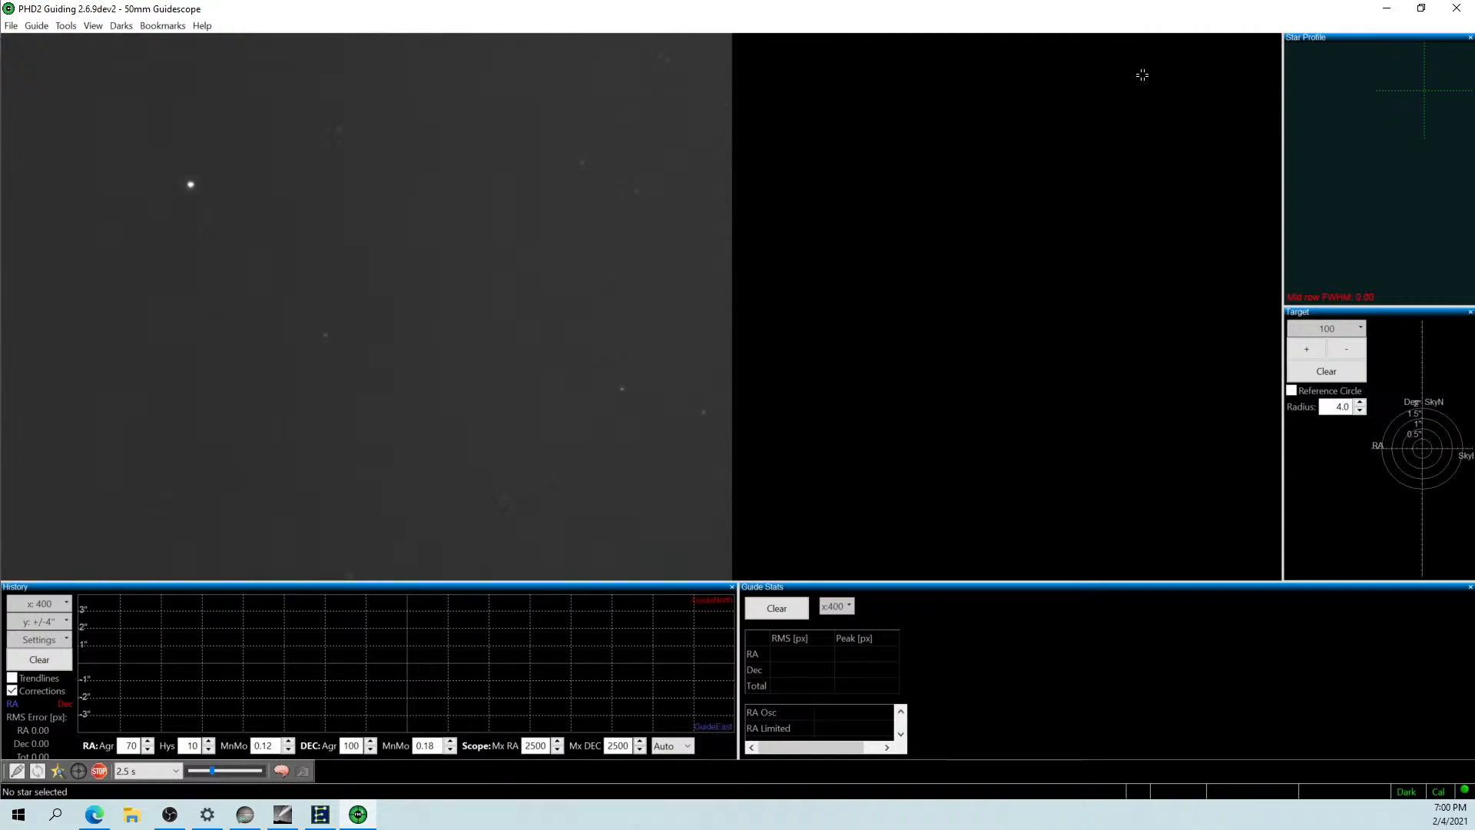
left_click(1384, 10)
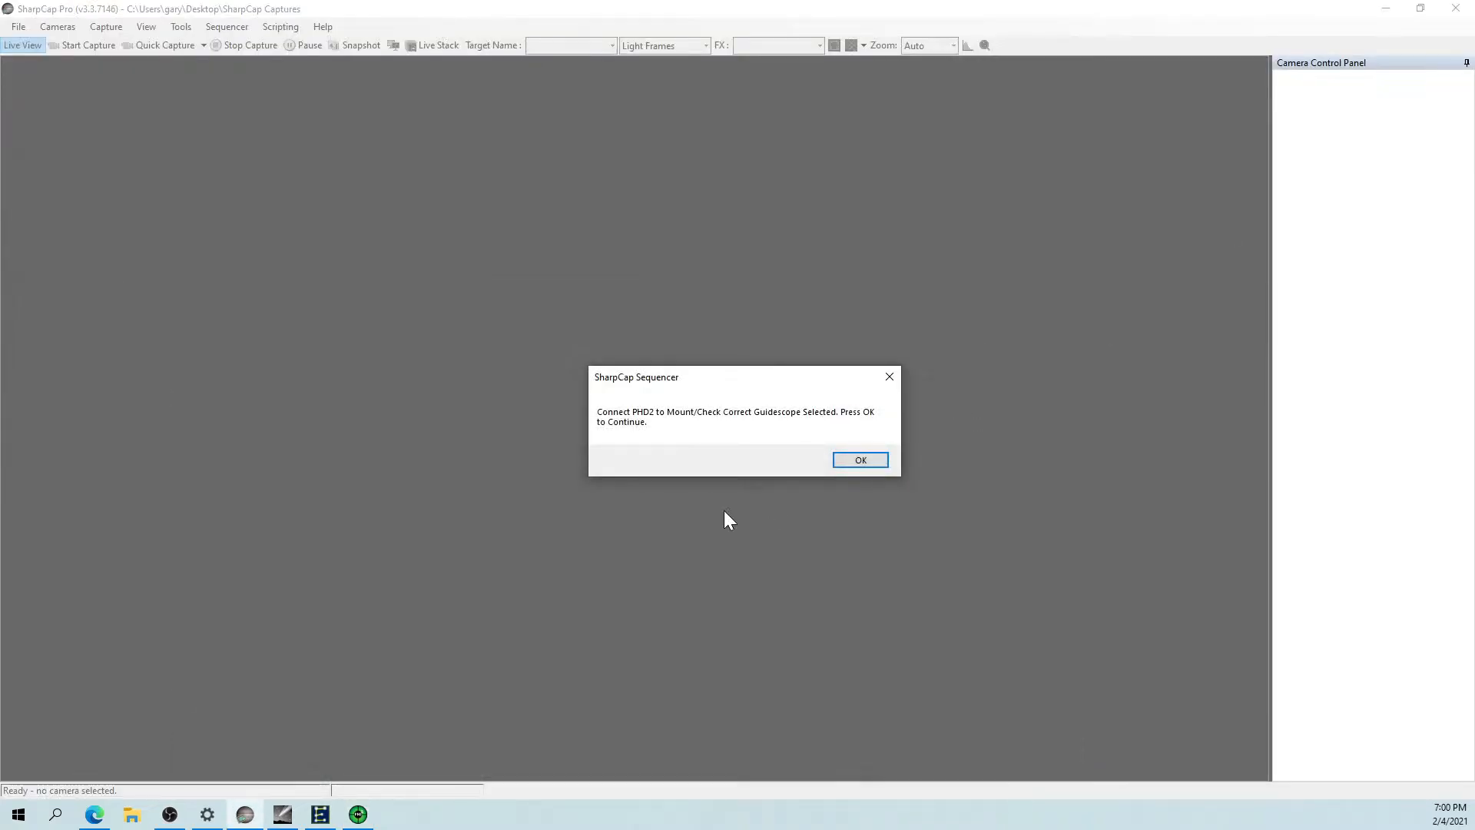
left_click(845, 462)
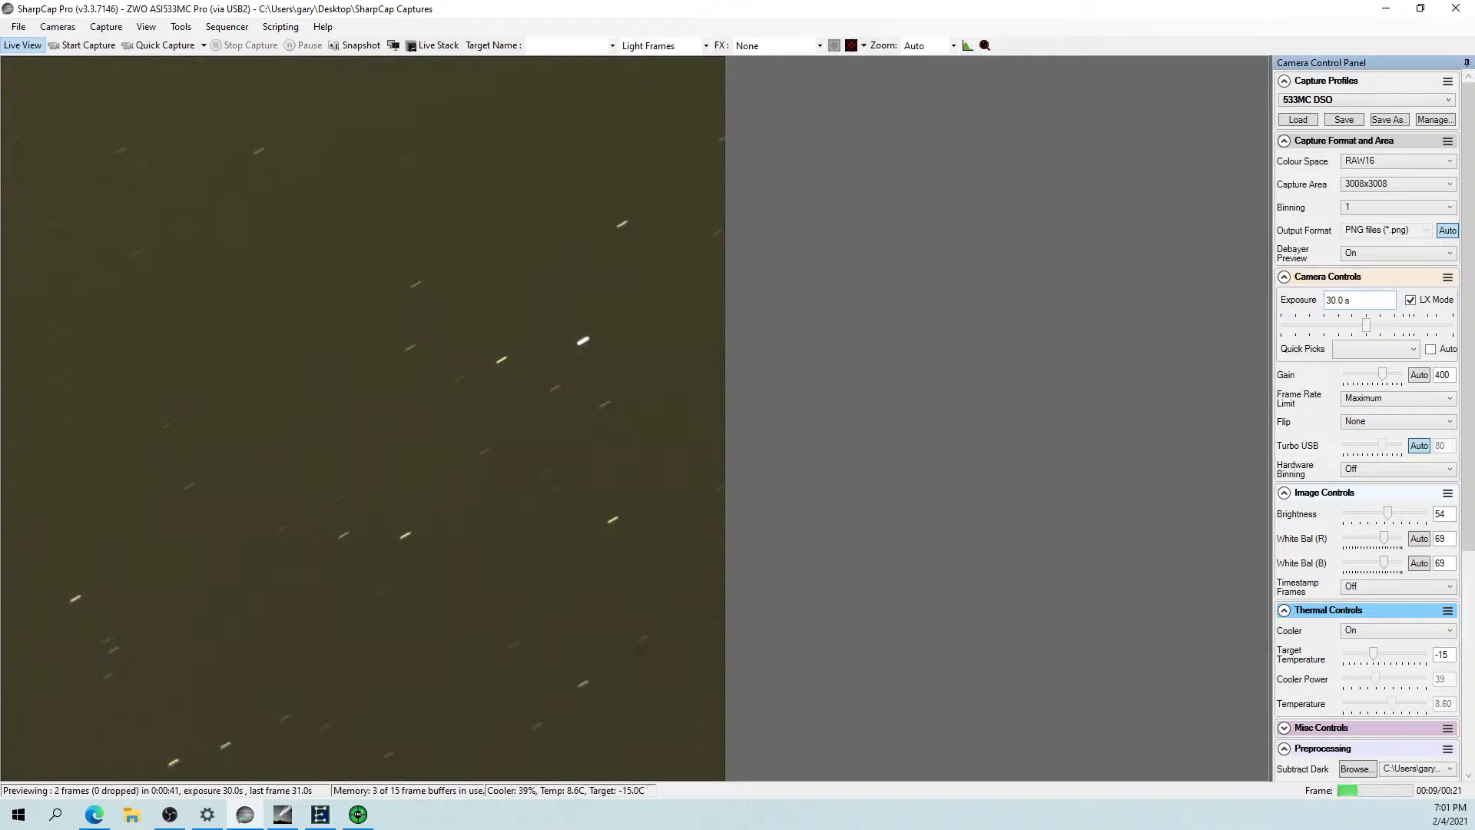
Set EQMOD to sidereal tracking and minimize it, and shorten the SharpCap camera exposure to 9.88 s.
scroll(1334, 407, "down", 5)
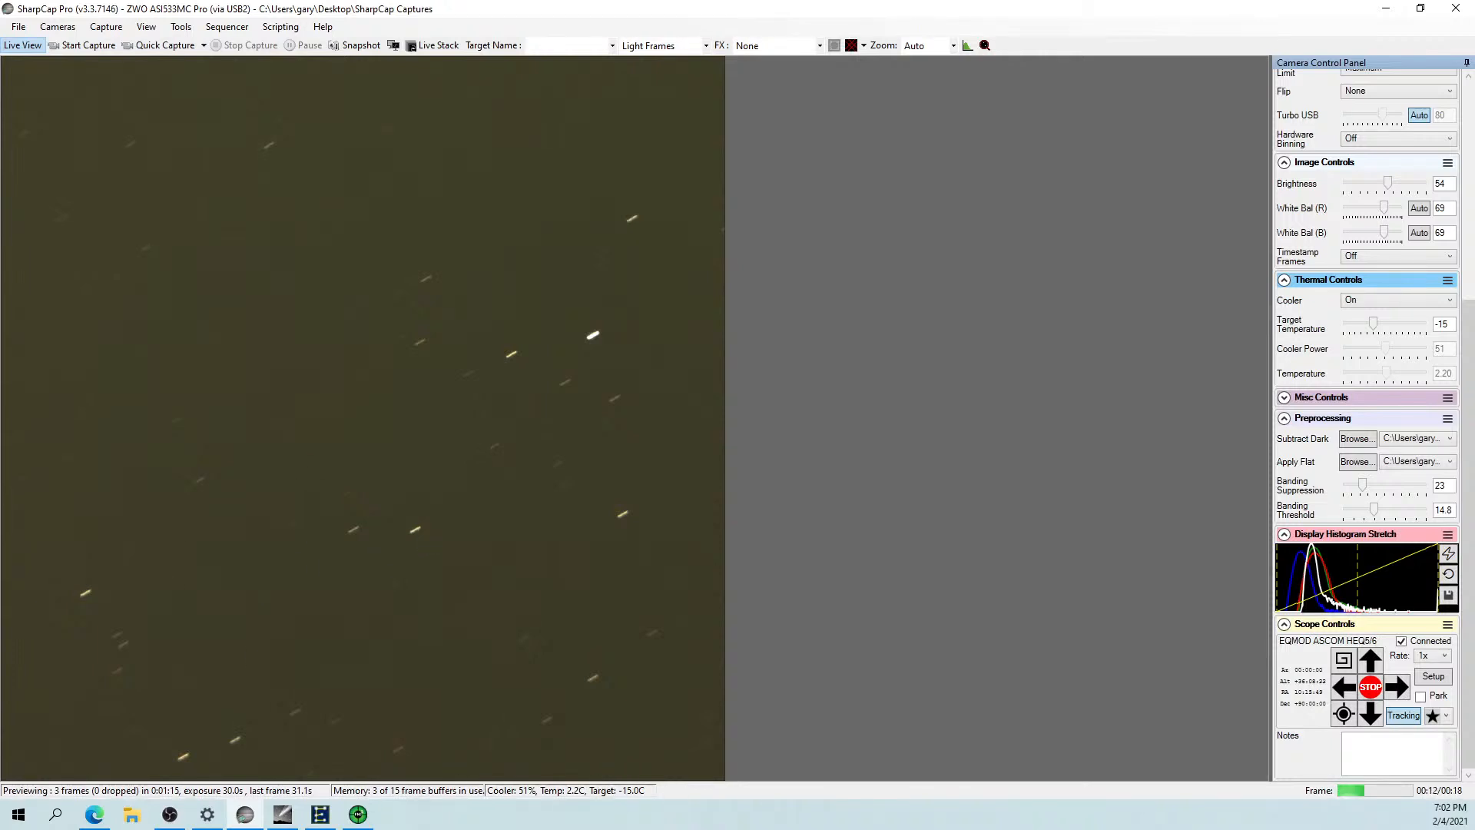
left_click(320, 815)
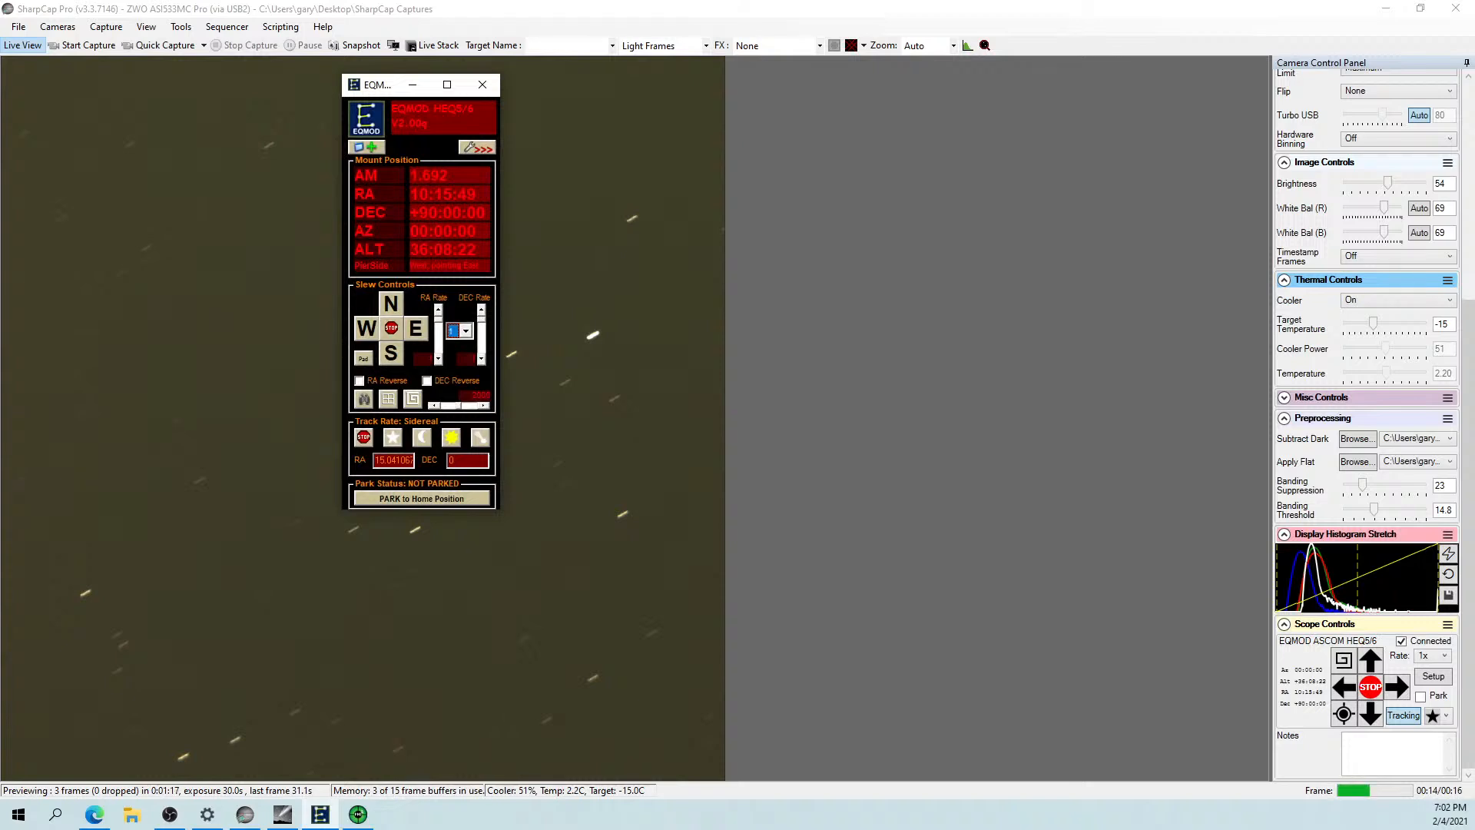
left_click(391, 438)
left_click(412, 90)
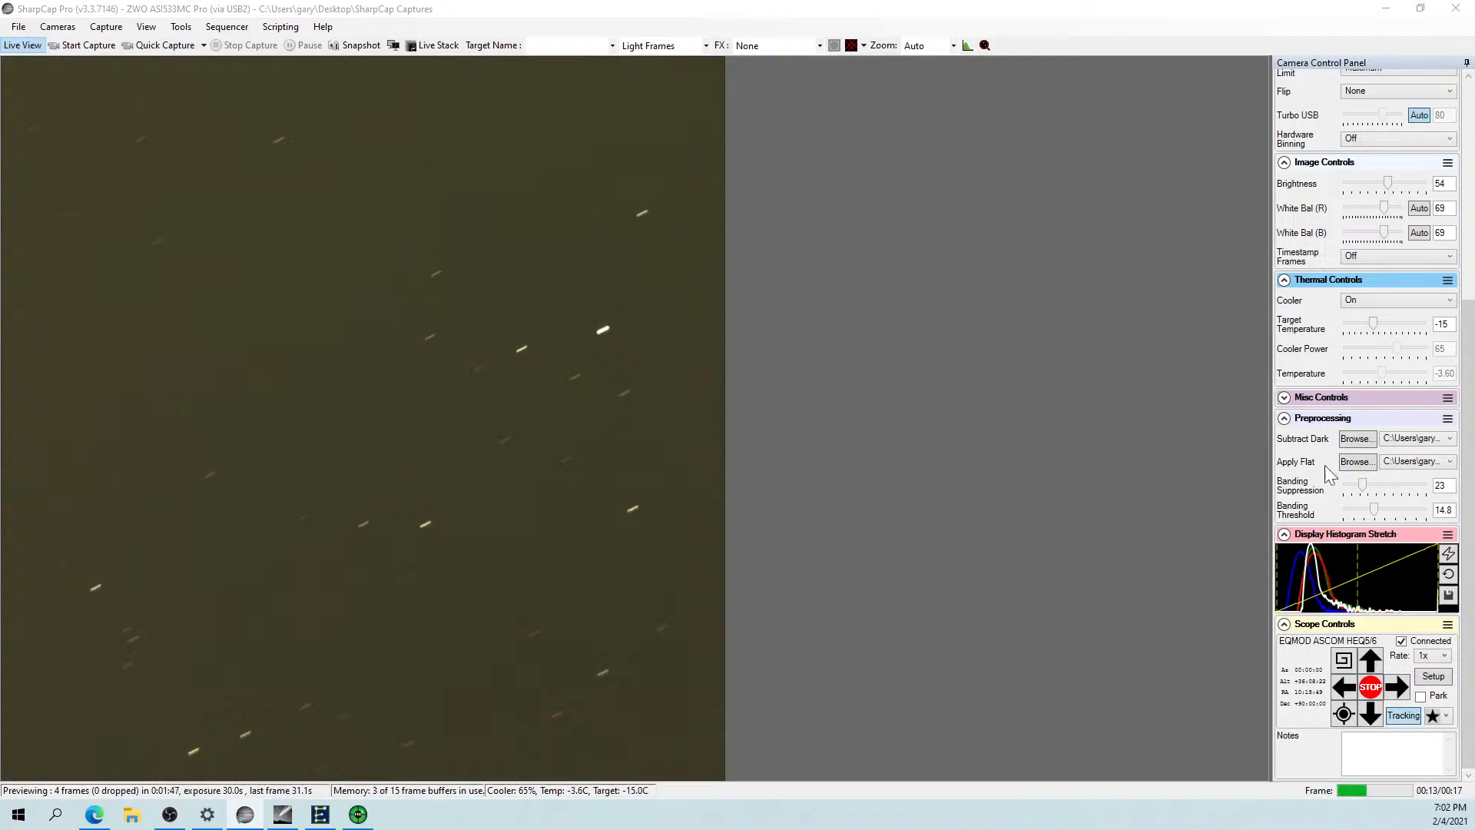
scroll(1364, 309, "up", 5)
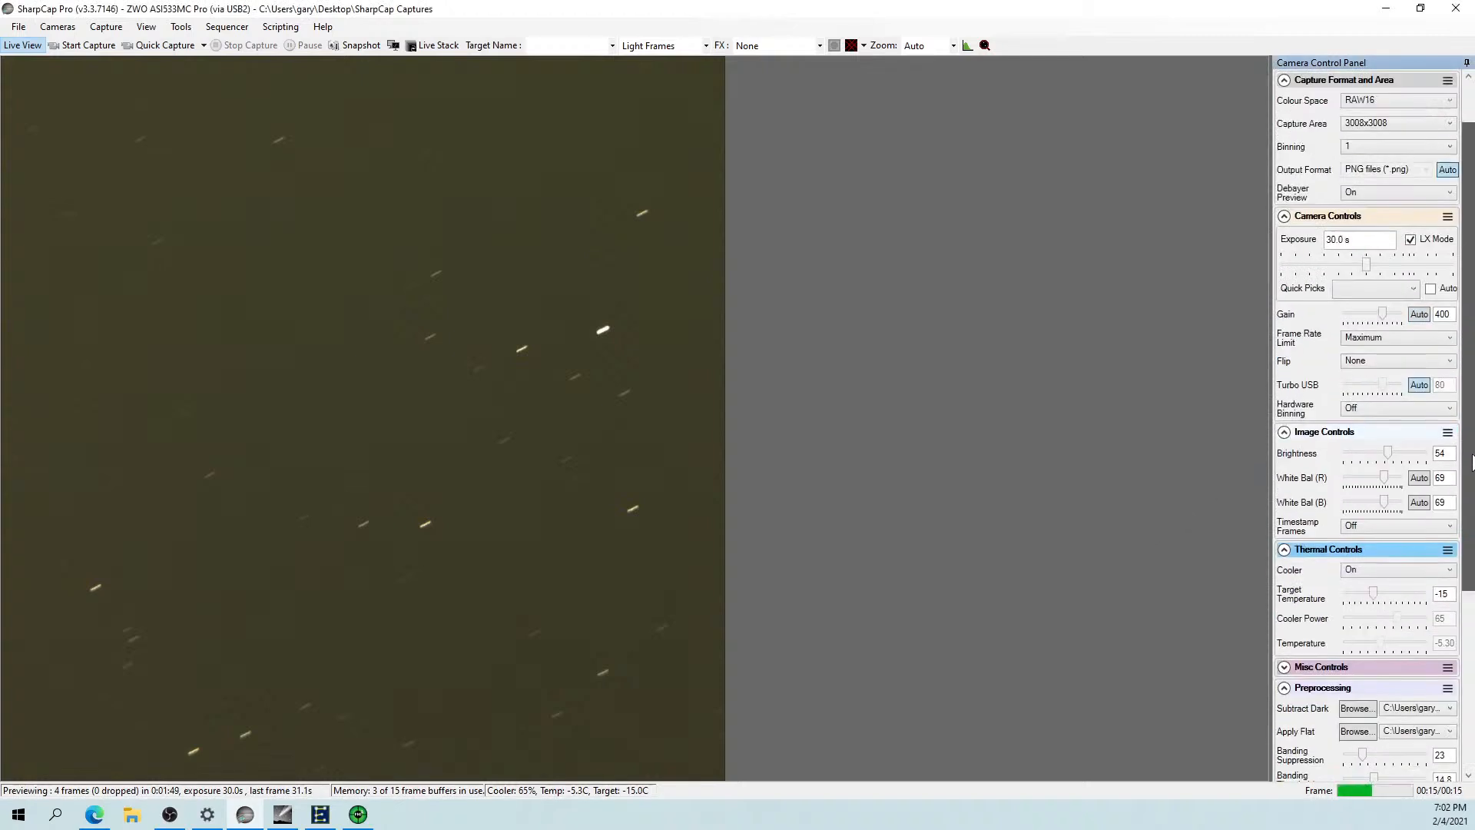
left_click_drag(1366, 303, 1337, 303)
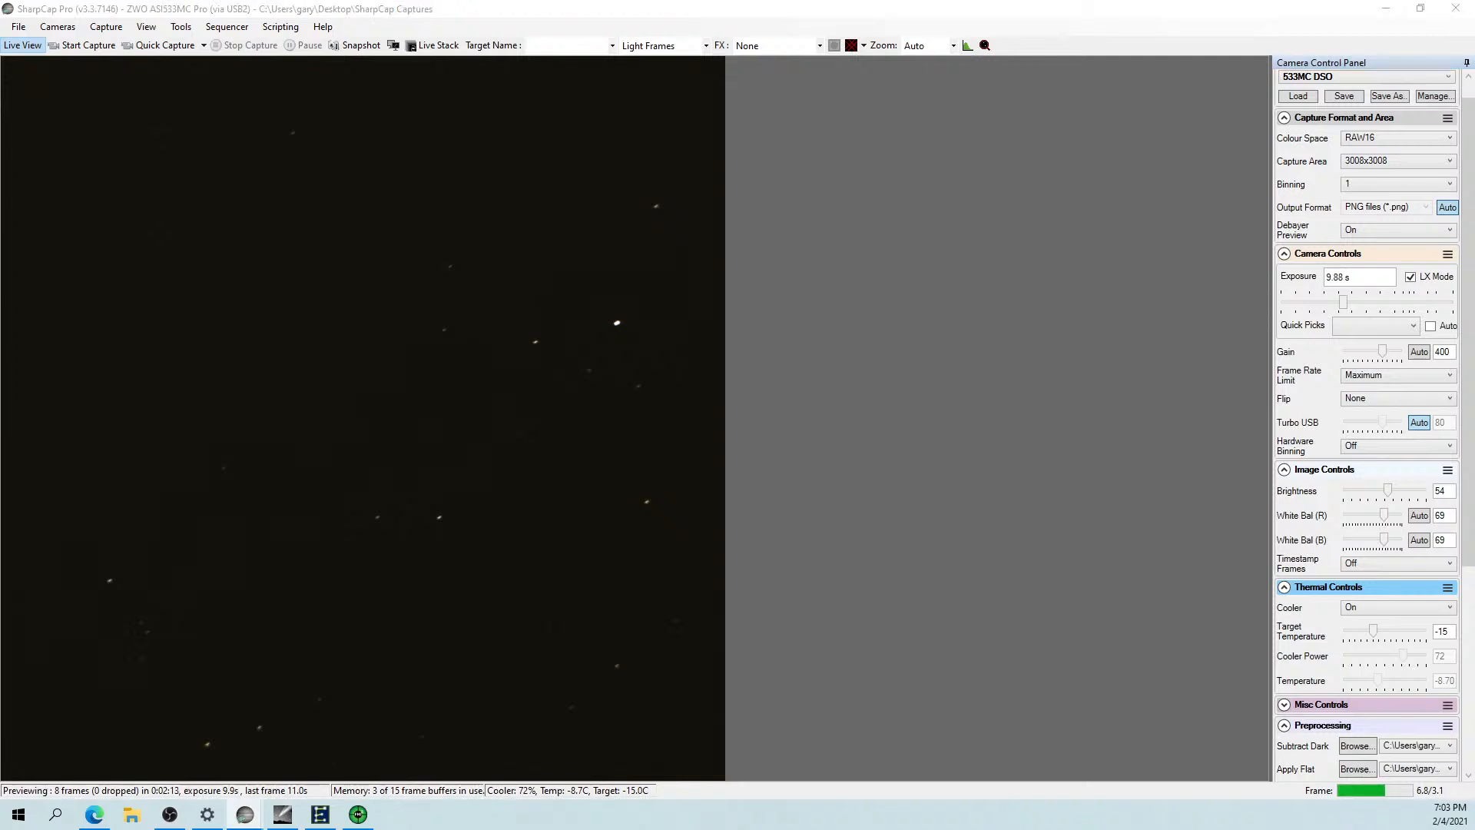
Bring the Sequence Editor into view and review the startup sequence from the hardware prompts to the PHD2 launch.
left_click_drag(0, 105, 532, 161)
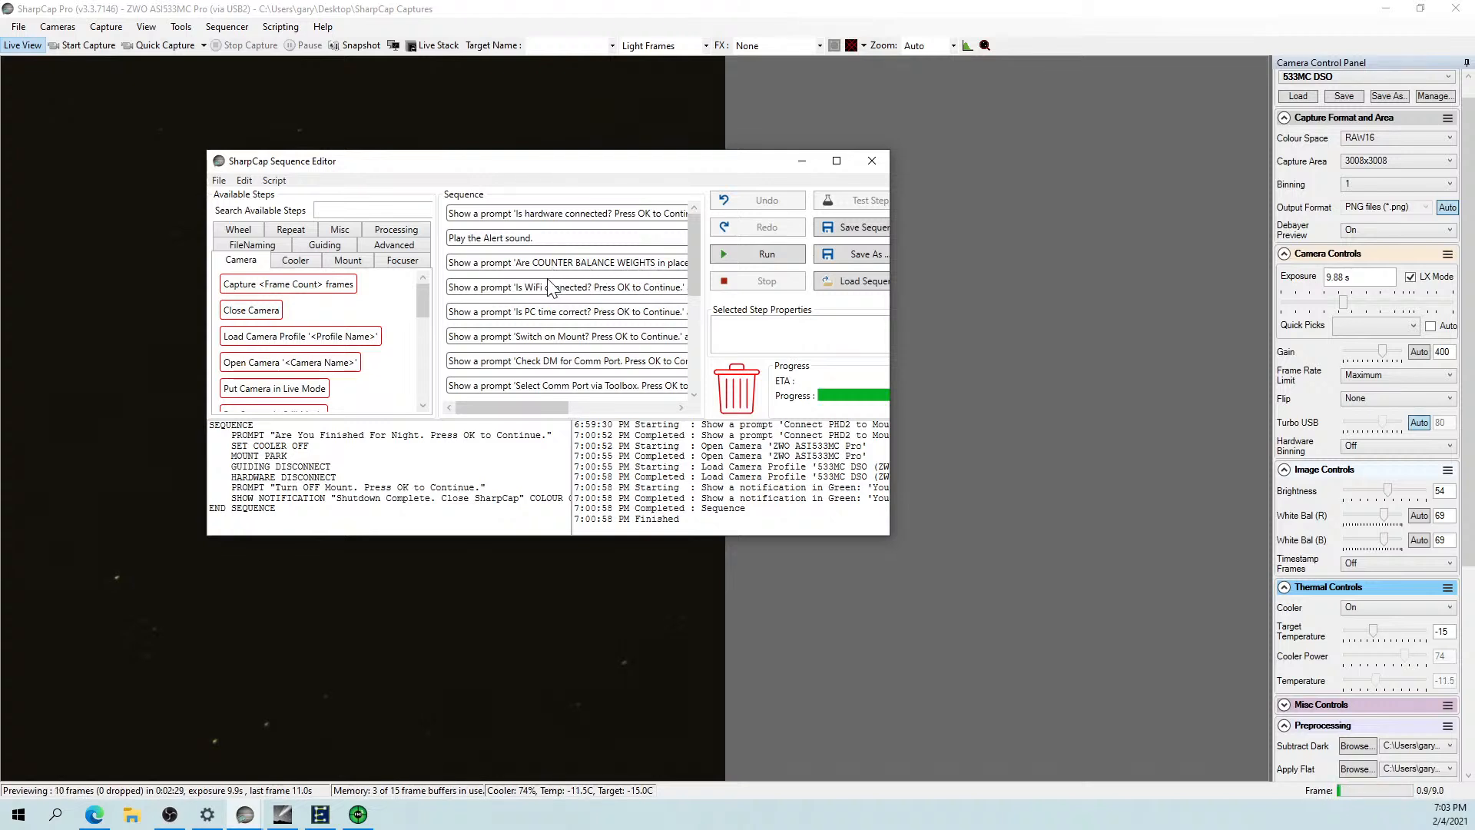
left_click_drag(693, 250, 693, 266)
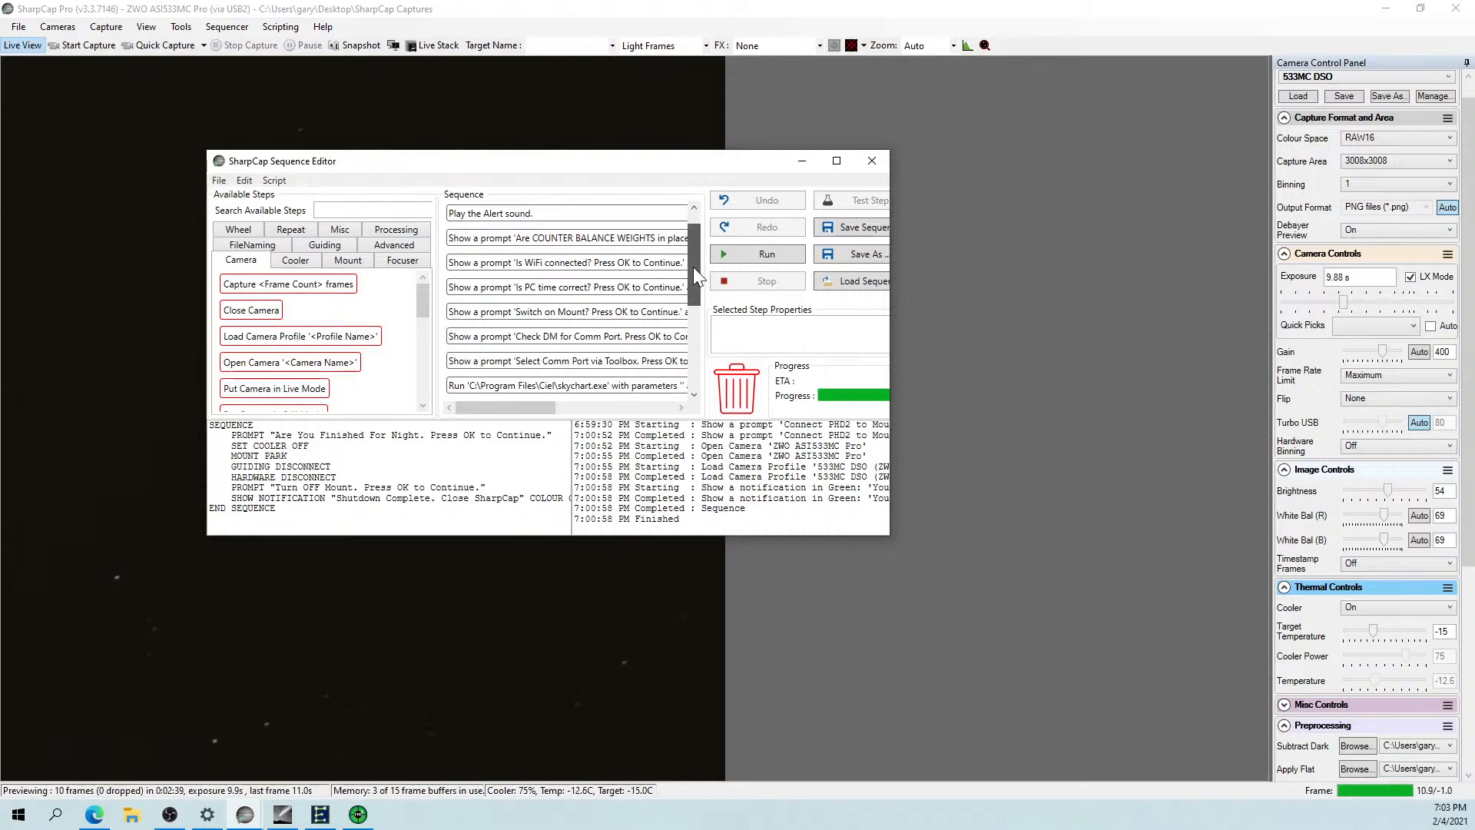
left_click_drag(693, 266, 693, 287)
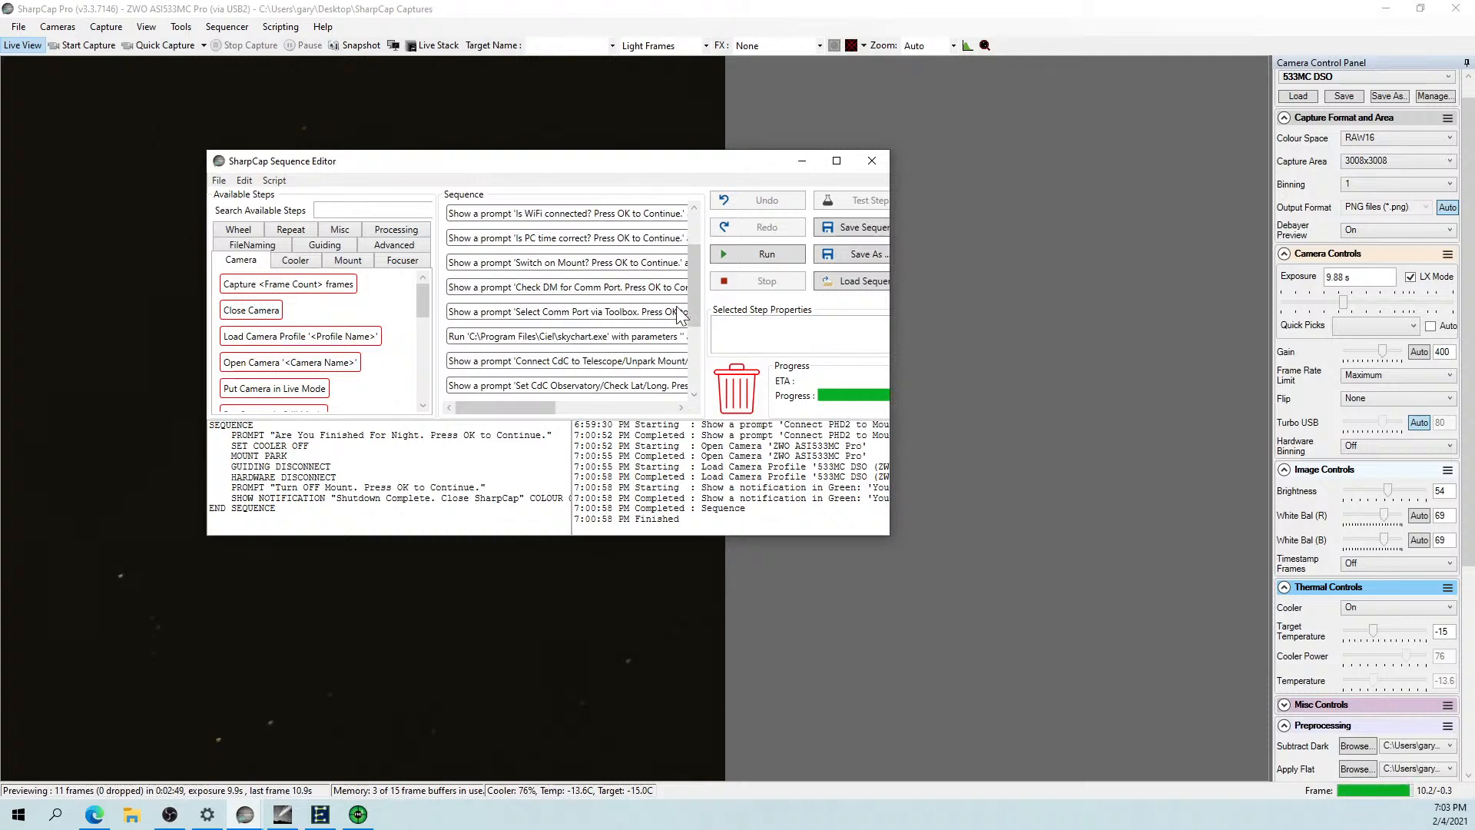
left_click_drag(692, 304, 693, 328)
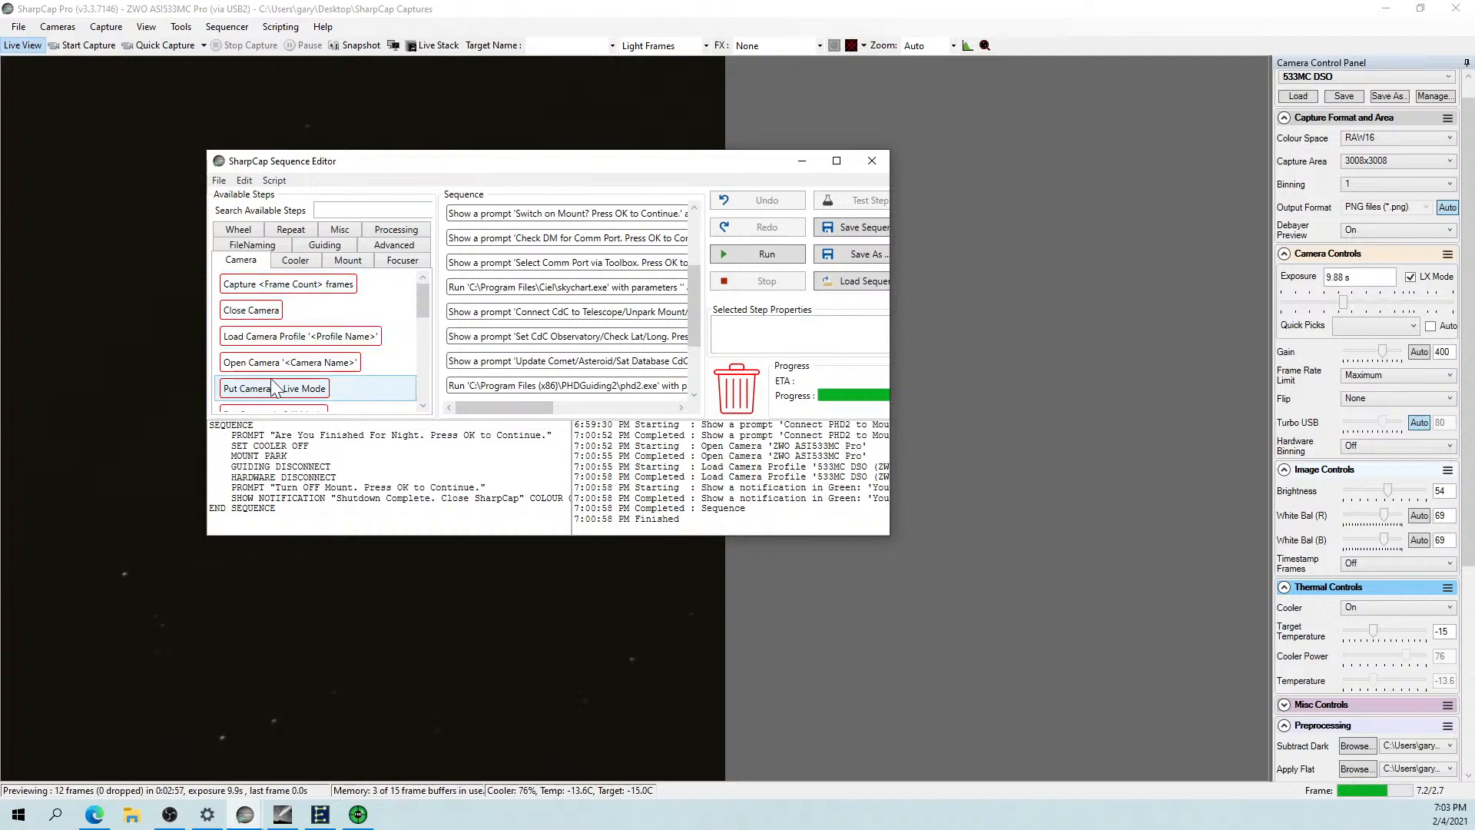
Examine the available Cooler, Mount, Focuser, Advanced and Misc sequence steps, including the sound step, and review the end of the startup sequence.
left_click(293, 261)
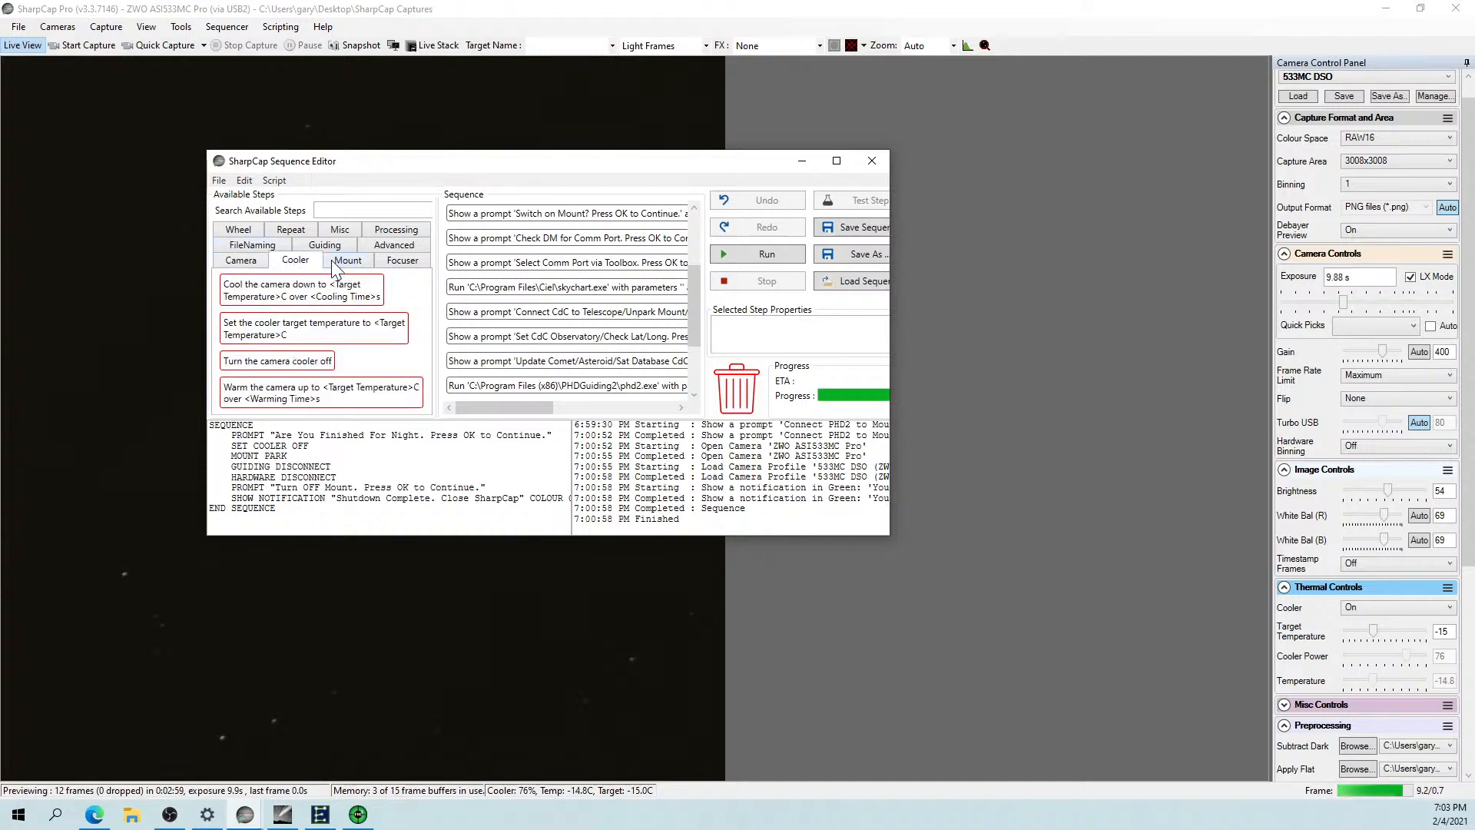
left_click(342, 263)
left_click(393, 263)
left_click(392, 245)
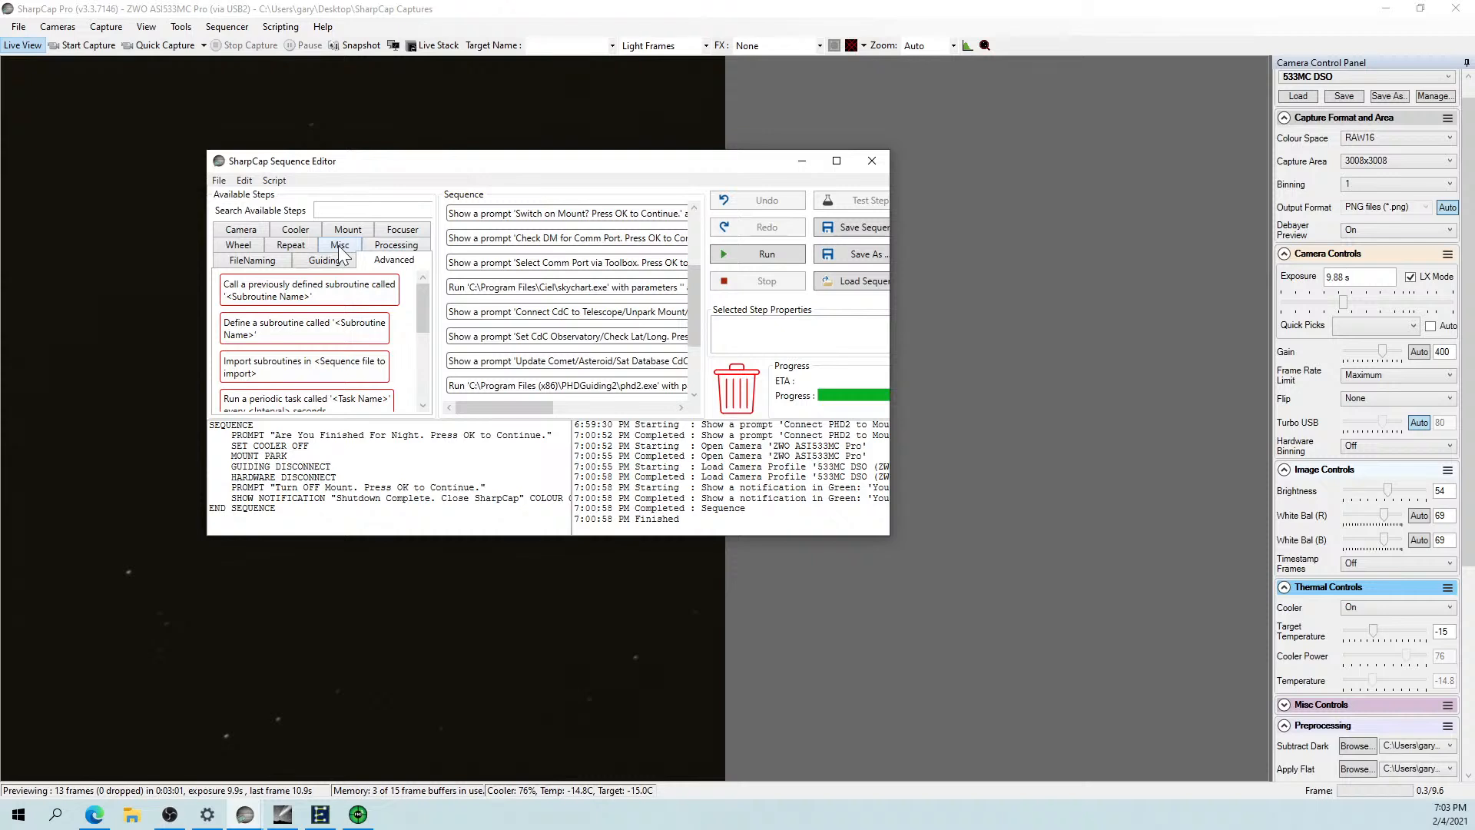
left_click(341, 246)
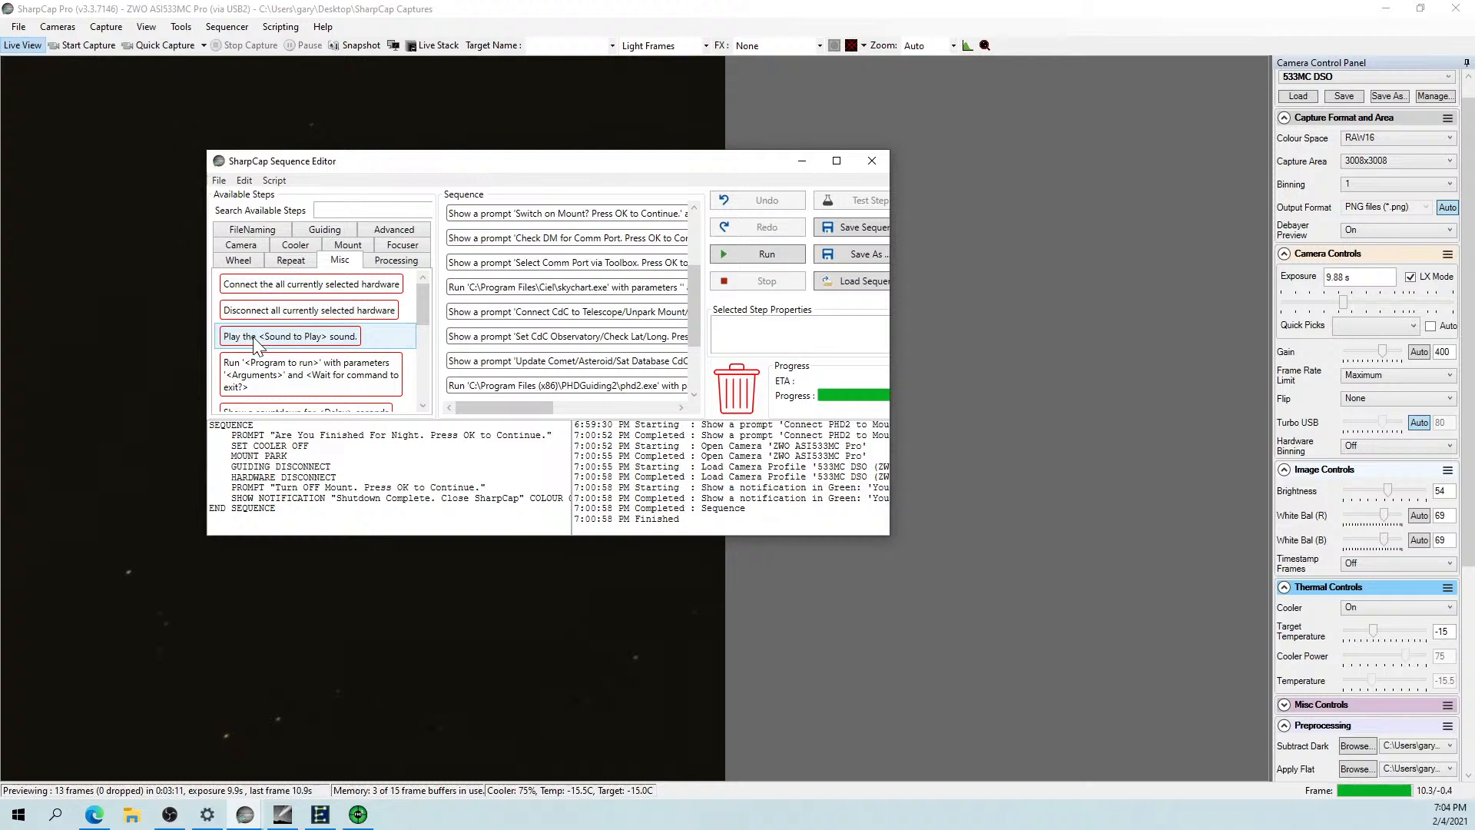
left_click_drag(256, 340, 356, 331)
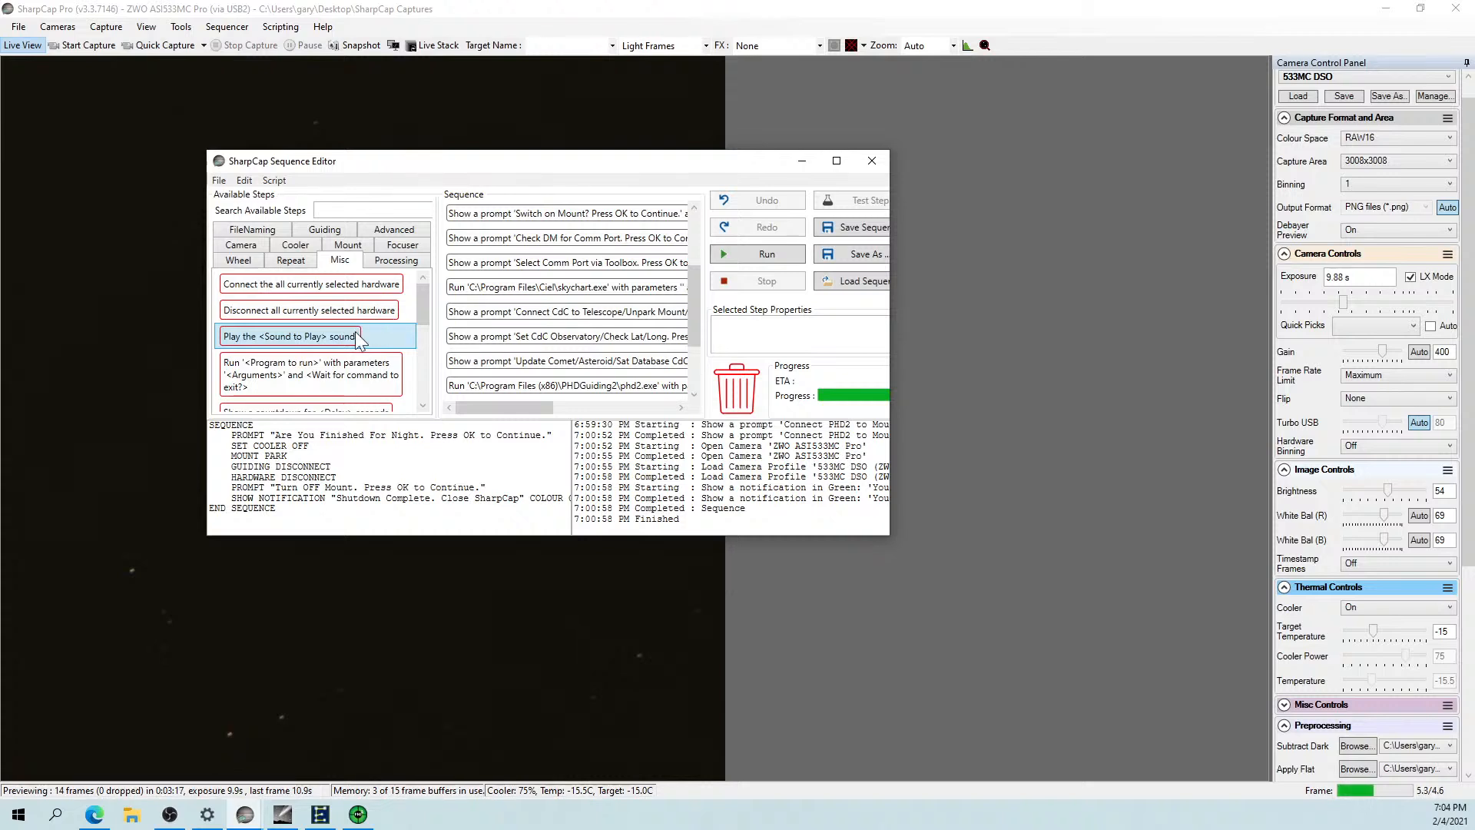
left_click_drag(693, 307, 693, 347)
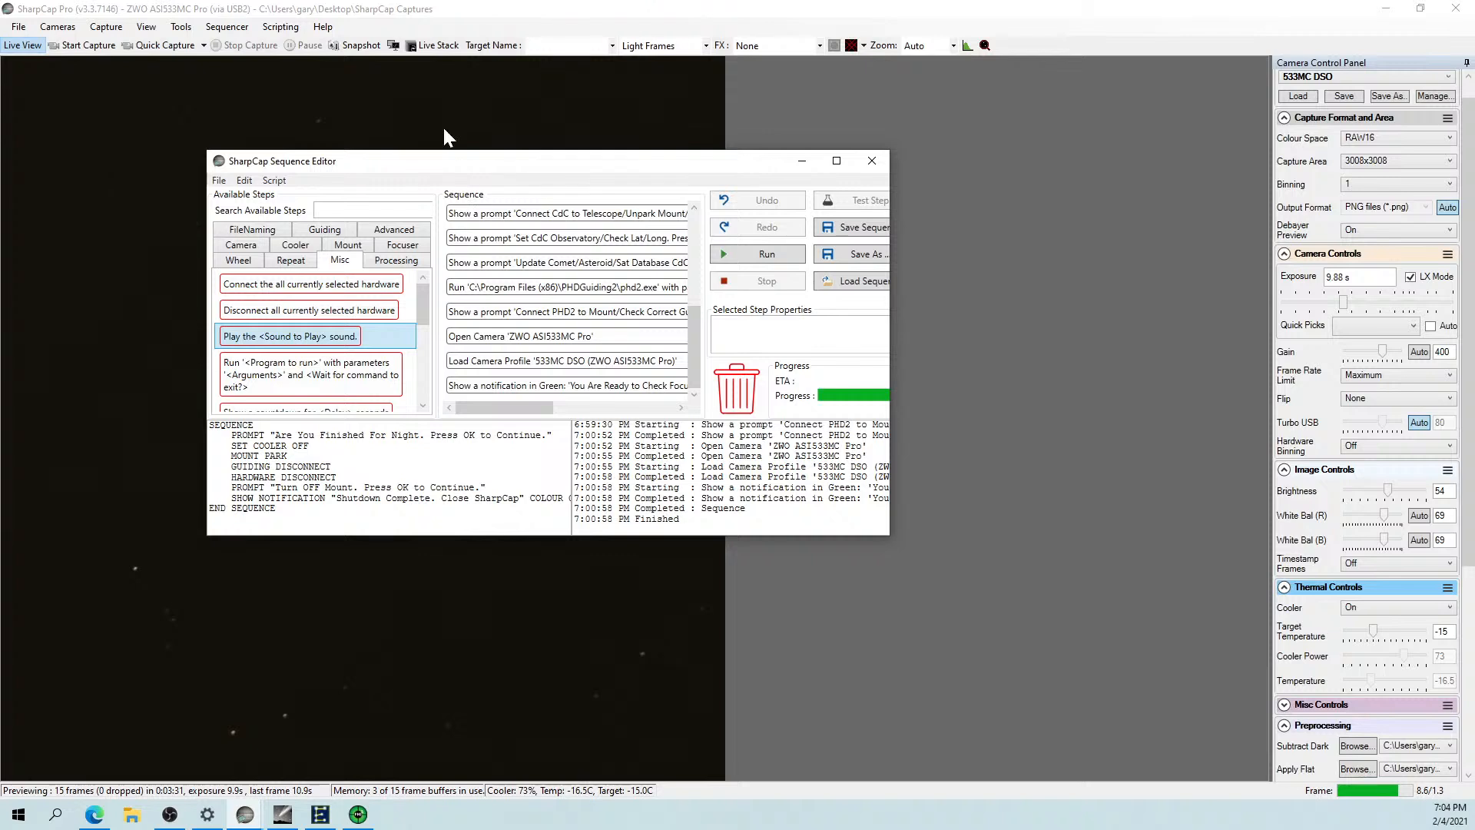
left_click(431, 67)
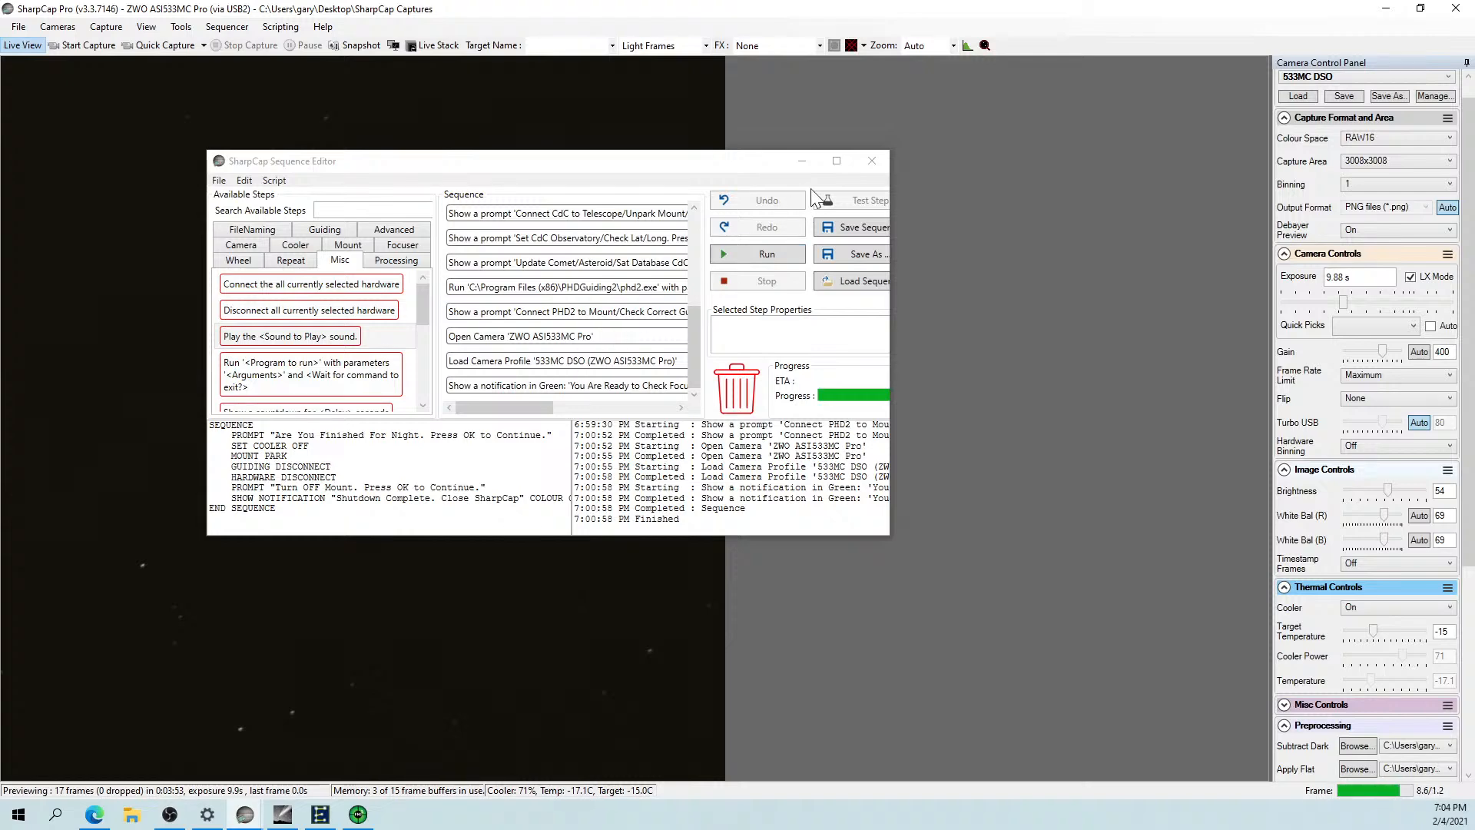
Close the Sequence Editor and open the SharpCap settings.
left_click(873, 163)
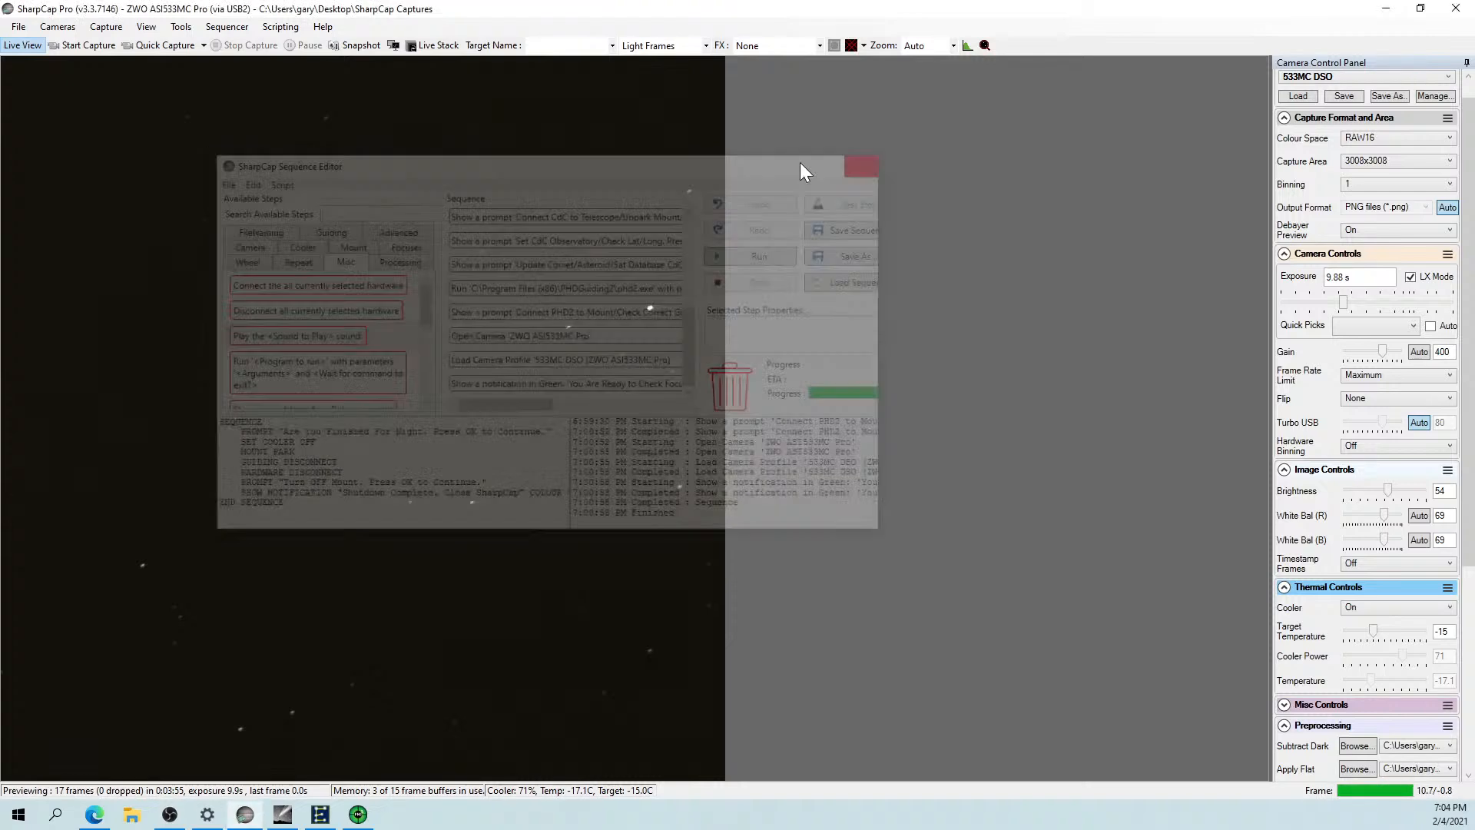
left_click(24, 31)
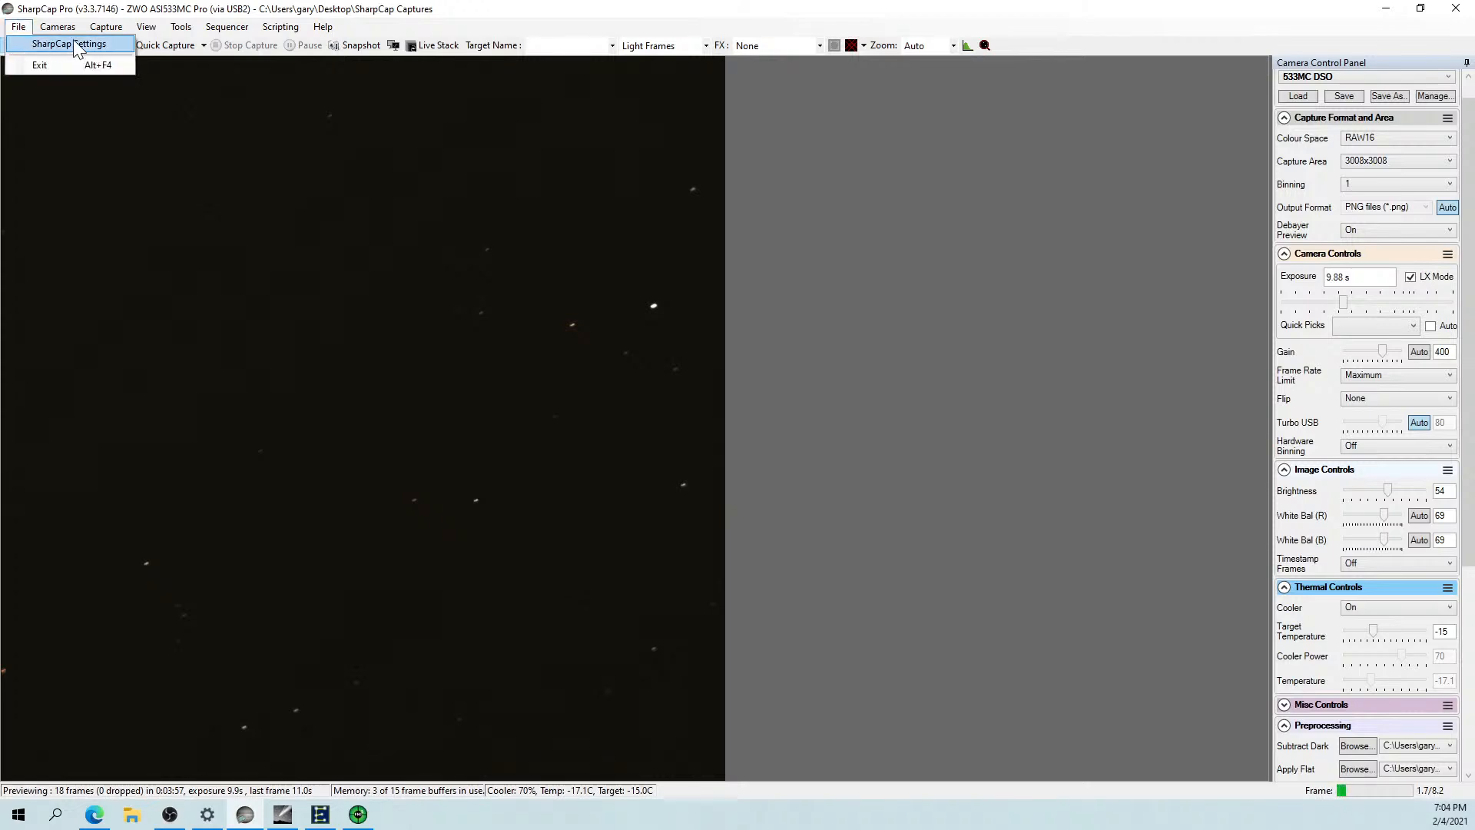
left_click(117, 46)
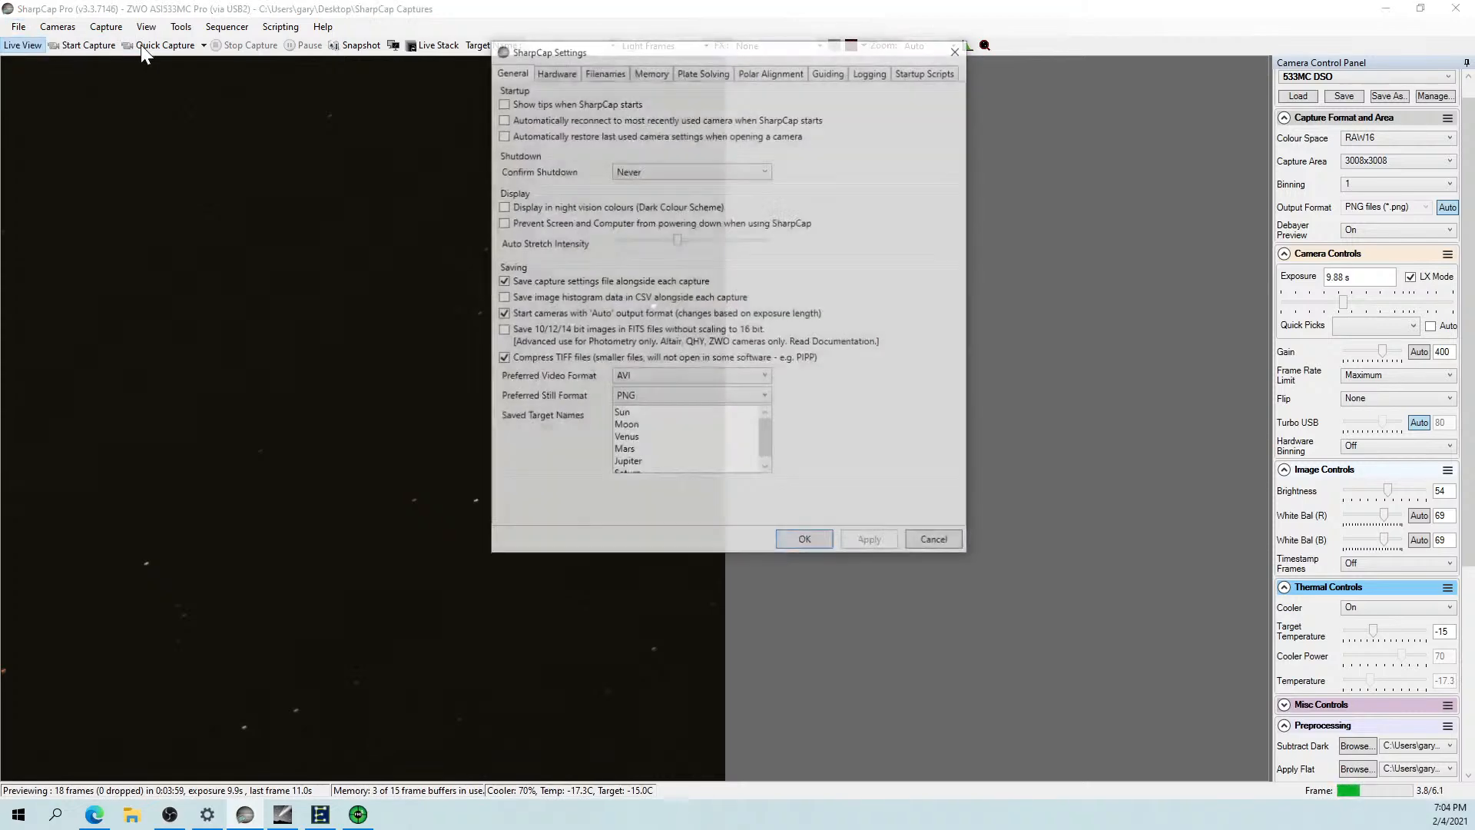
Review the focuser, filter wheel and mount hardware settings, close the settings unchanged, and bring the scope controls into view.
left_click(561, 75)
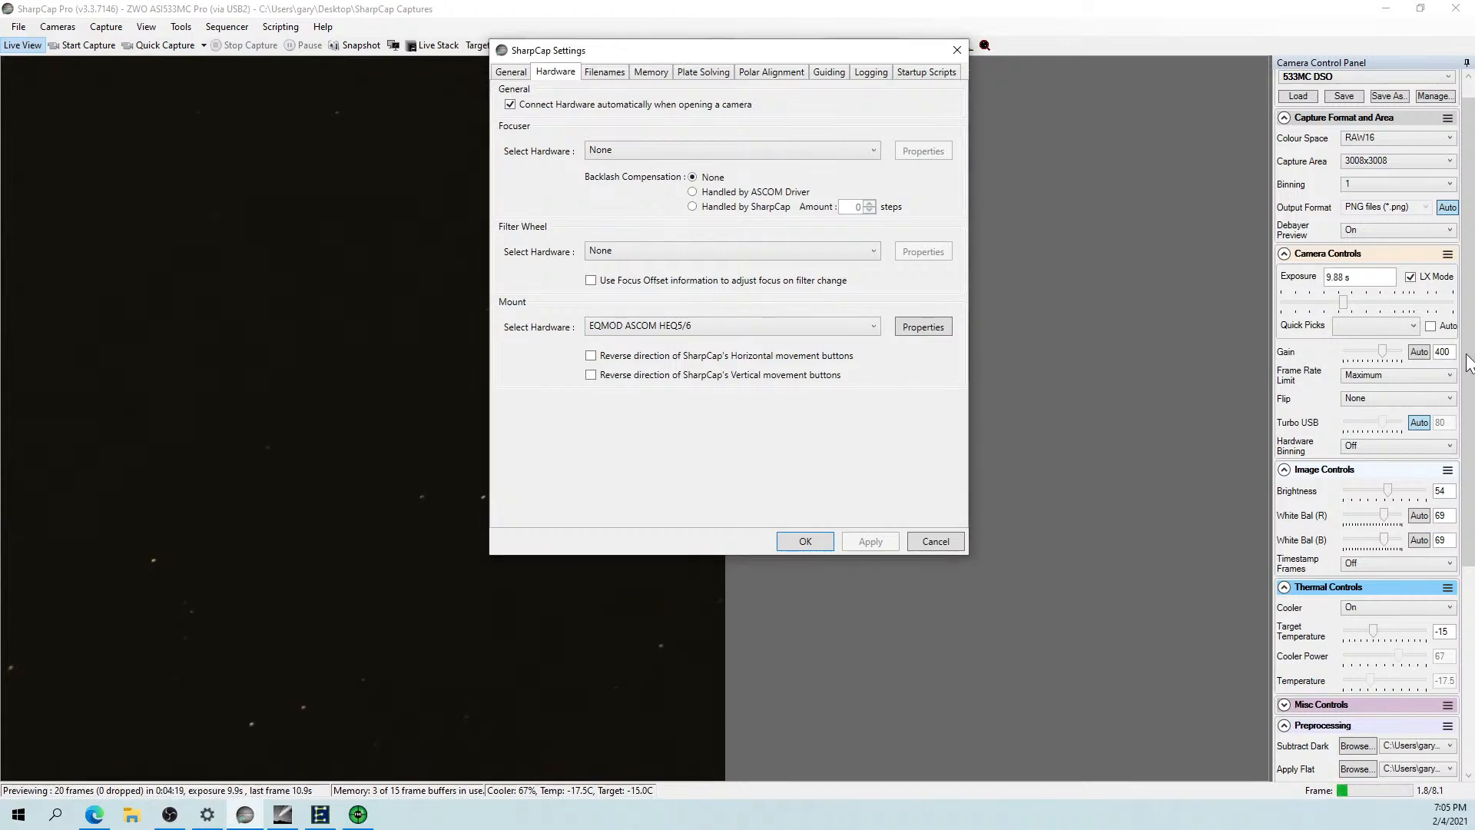
left_click(935, 541)
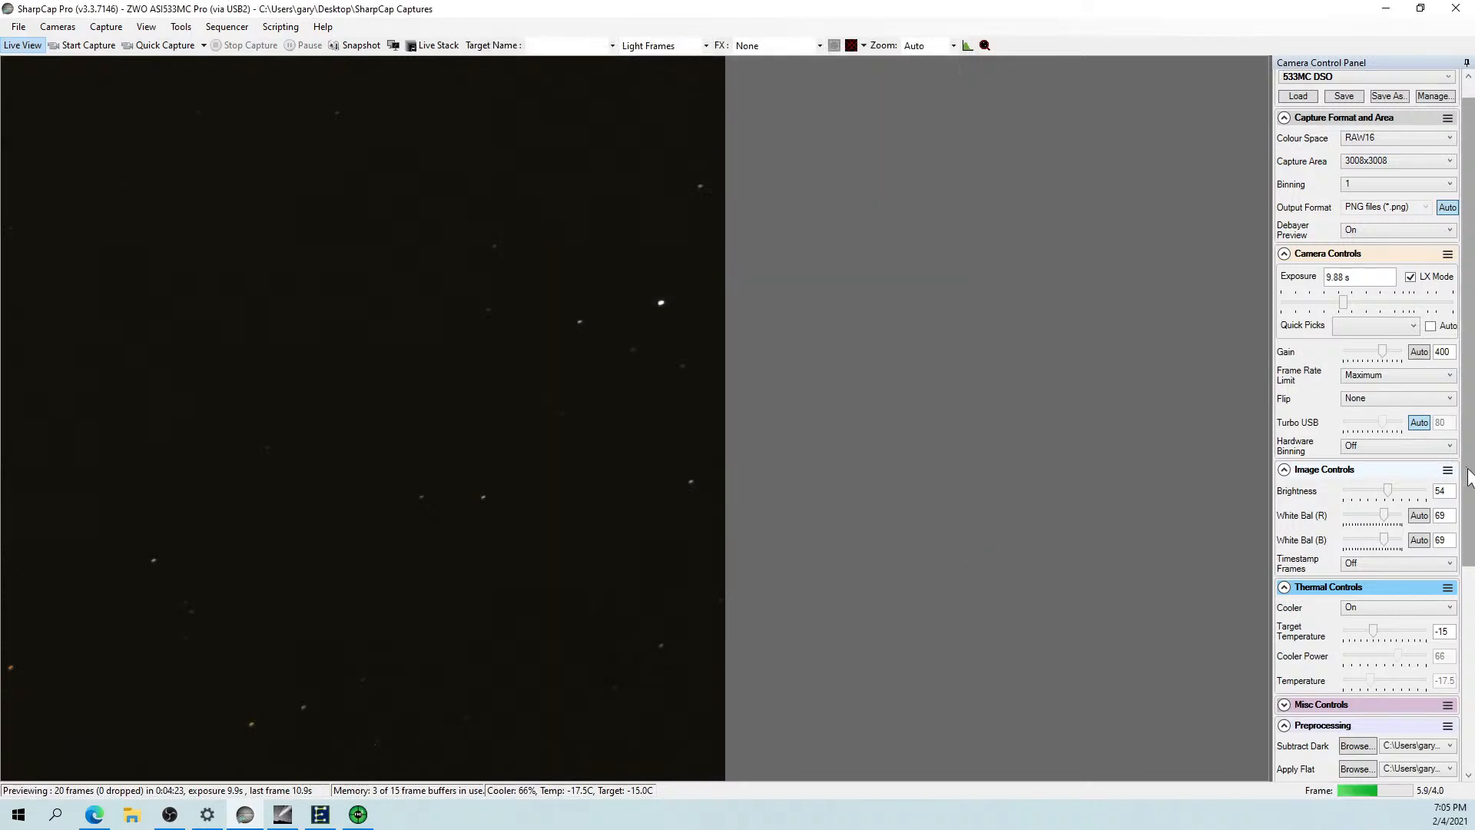
scroll(1469, 476, "down", 5)
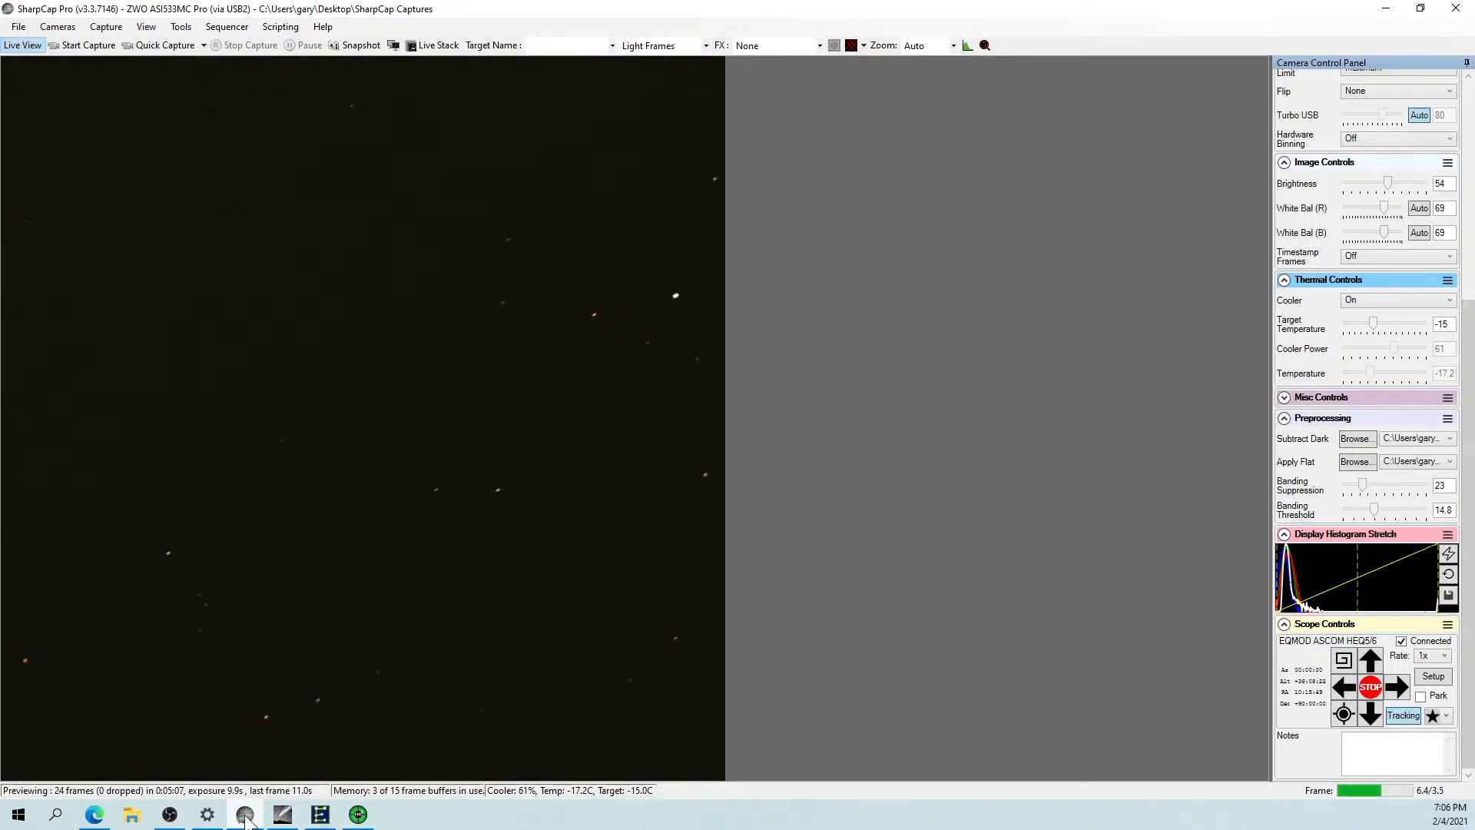
Bring up EQMOD, apply the sidereal tracking rate to the mount, and minimize it again.
left_click(321, 814)
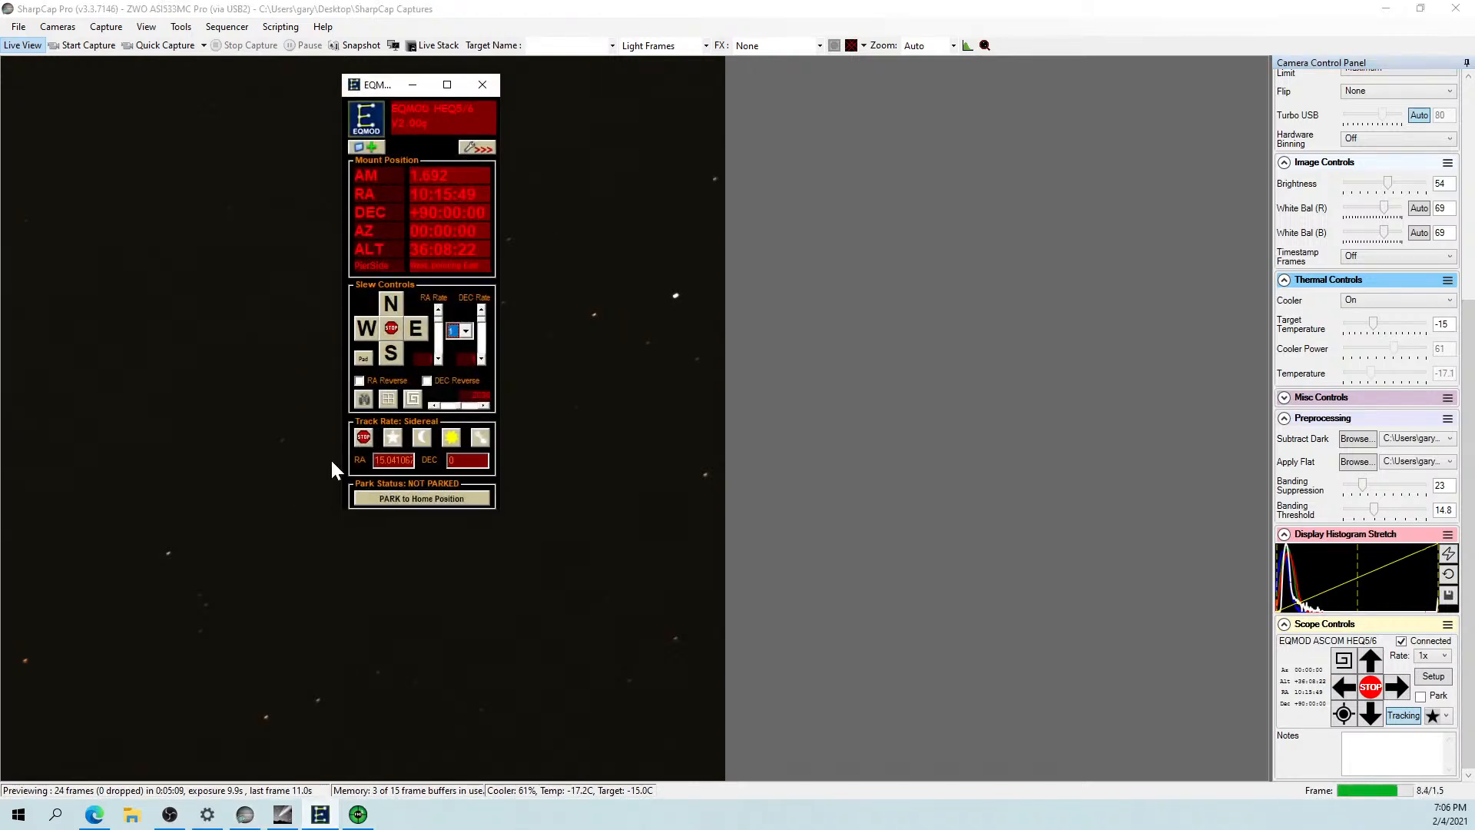
left_click(394, 441)
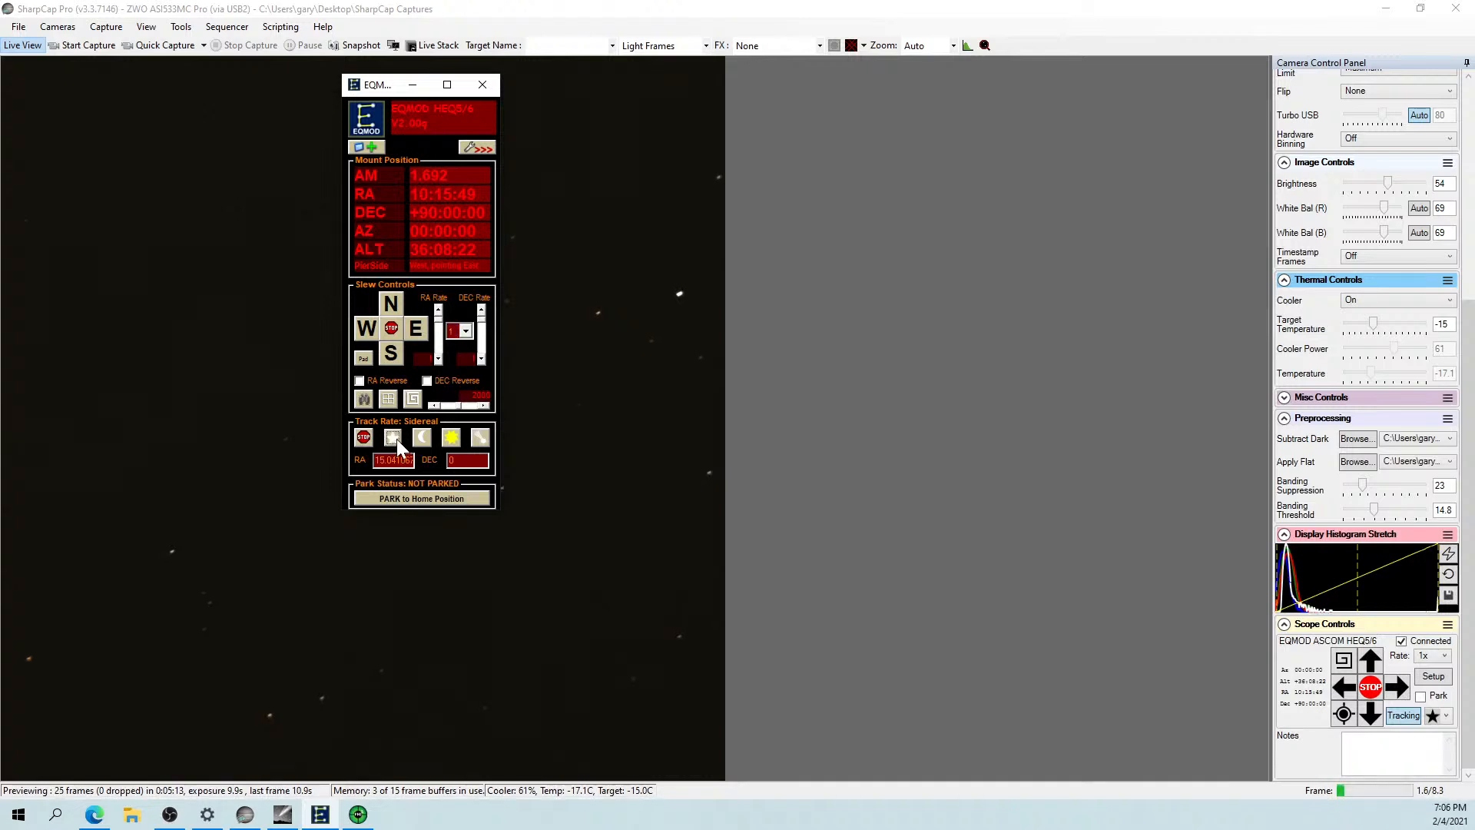
left_click(394, 437)
left_click(412, 85)
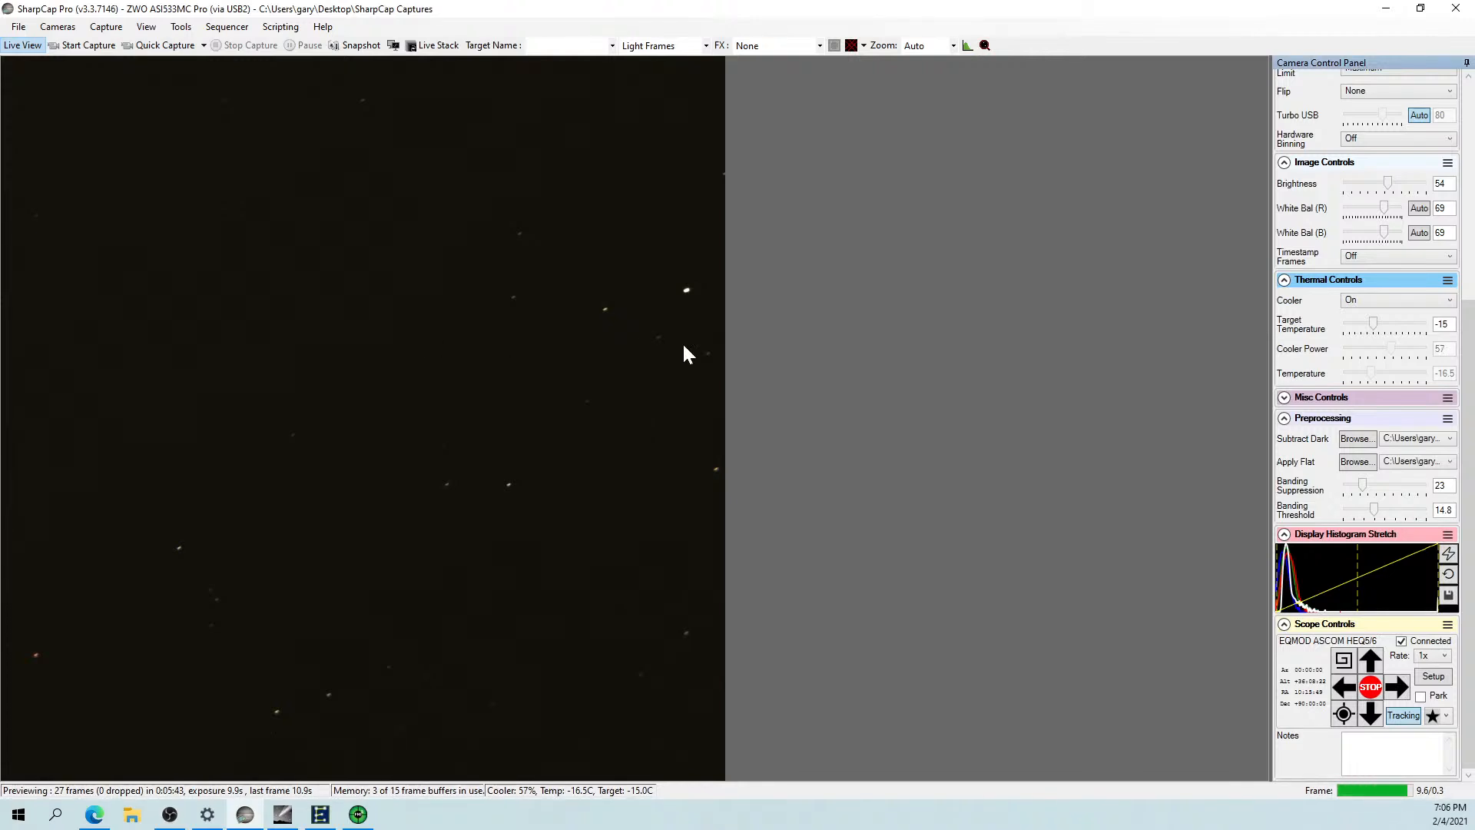
Look through the list of recently run sequences and close it without running one.
left_click(228, 28)
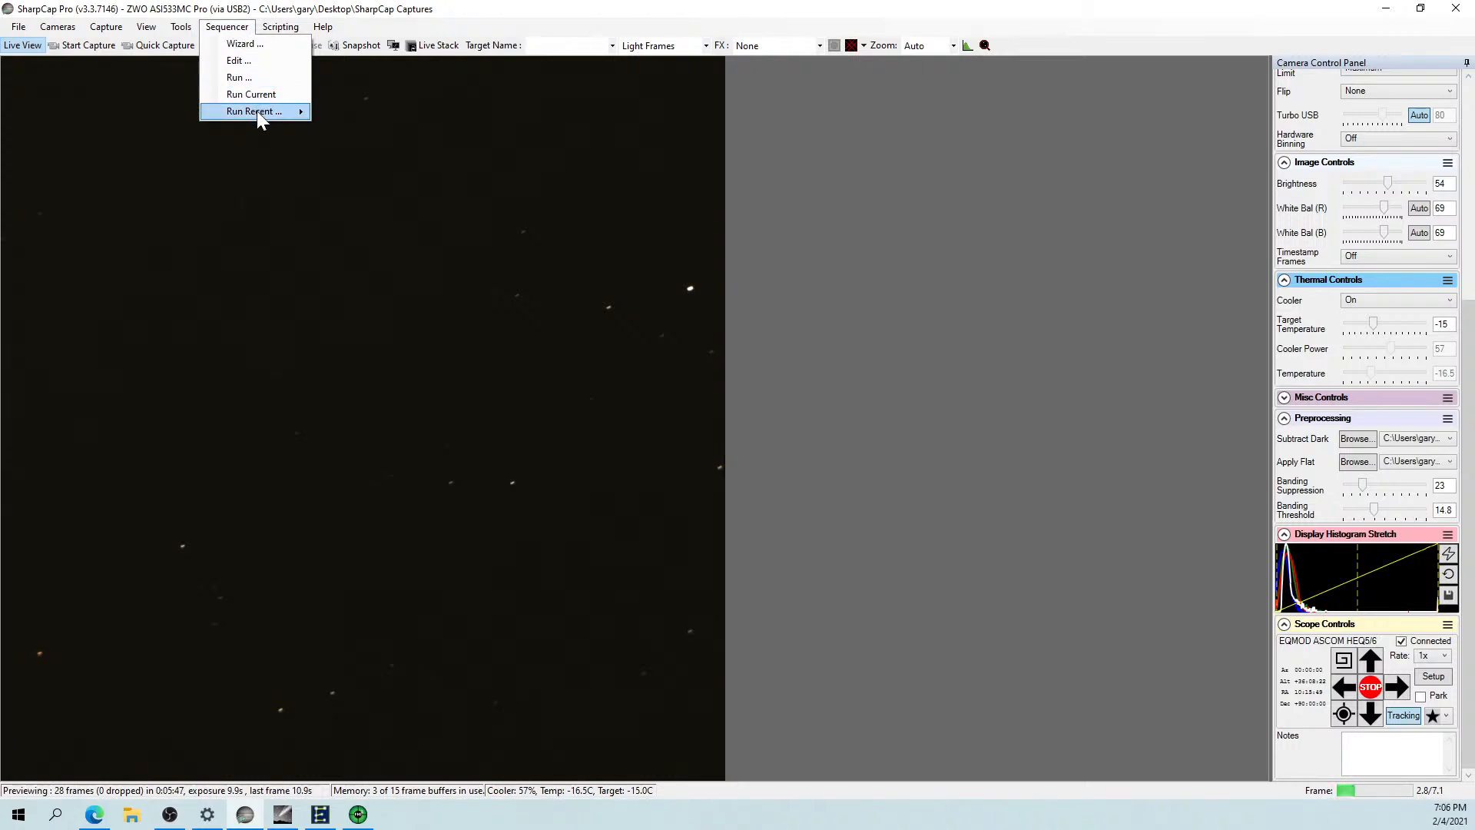
mouse_move(258, 113)
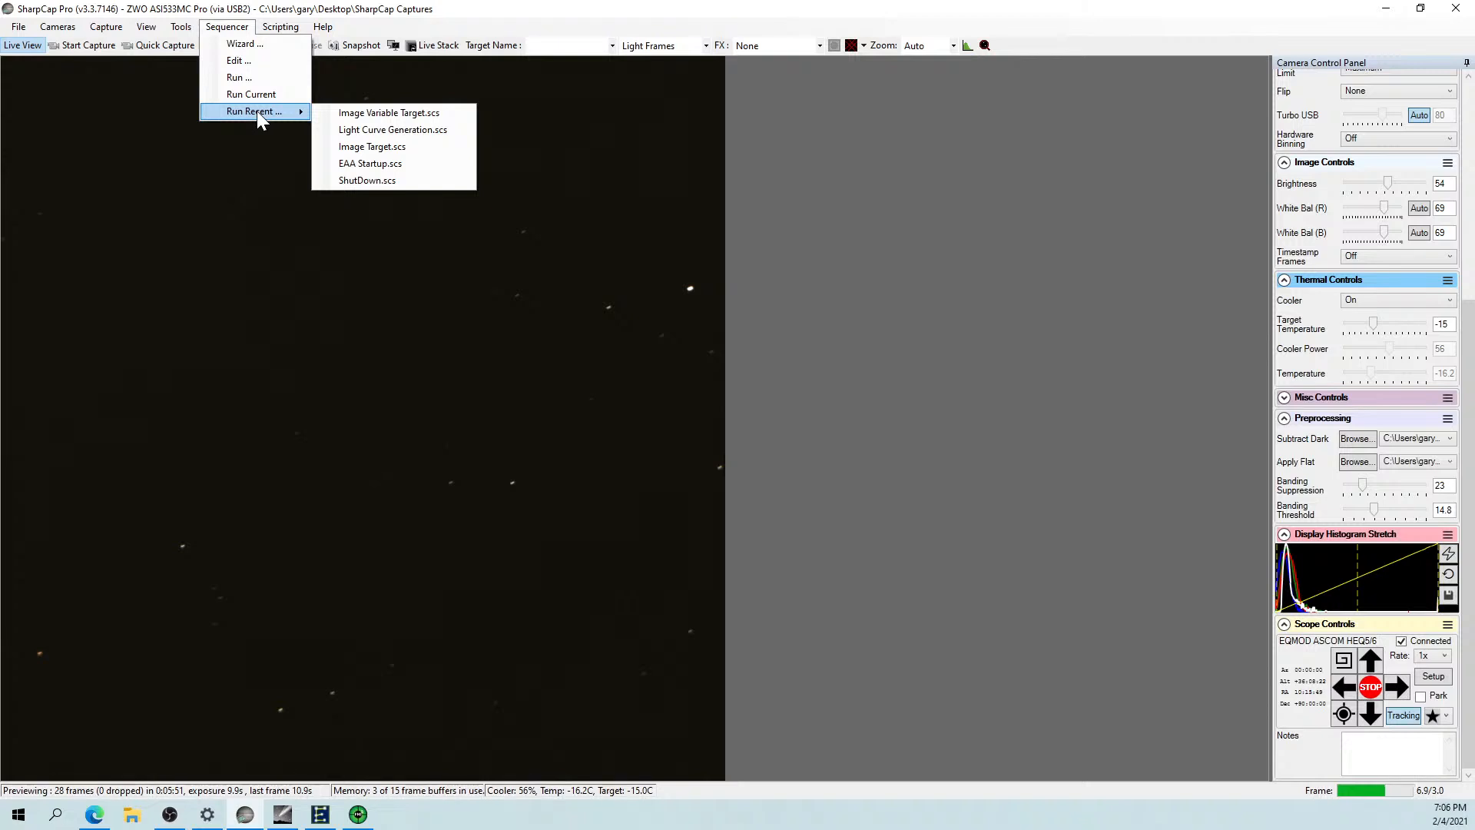
left_click(853, 197)
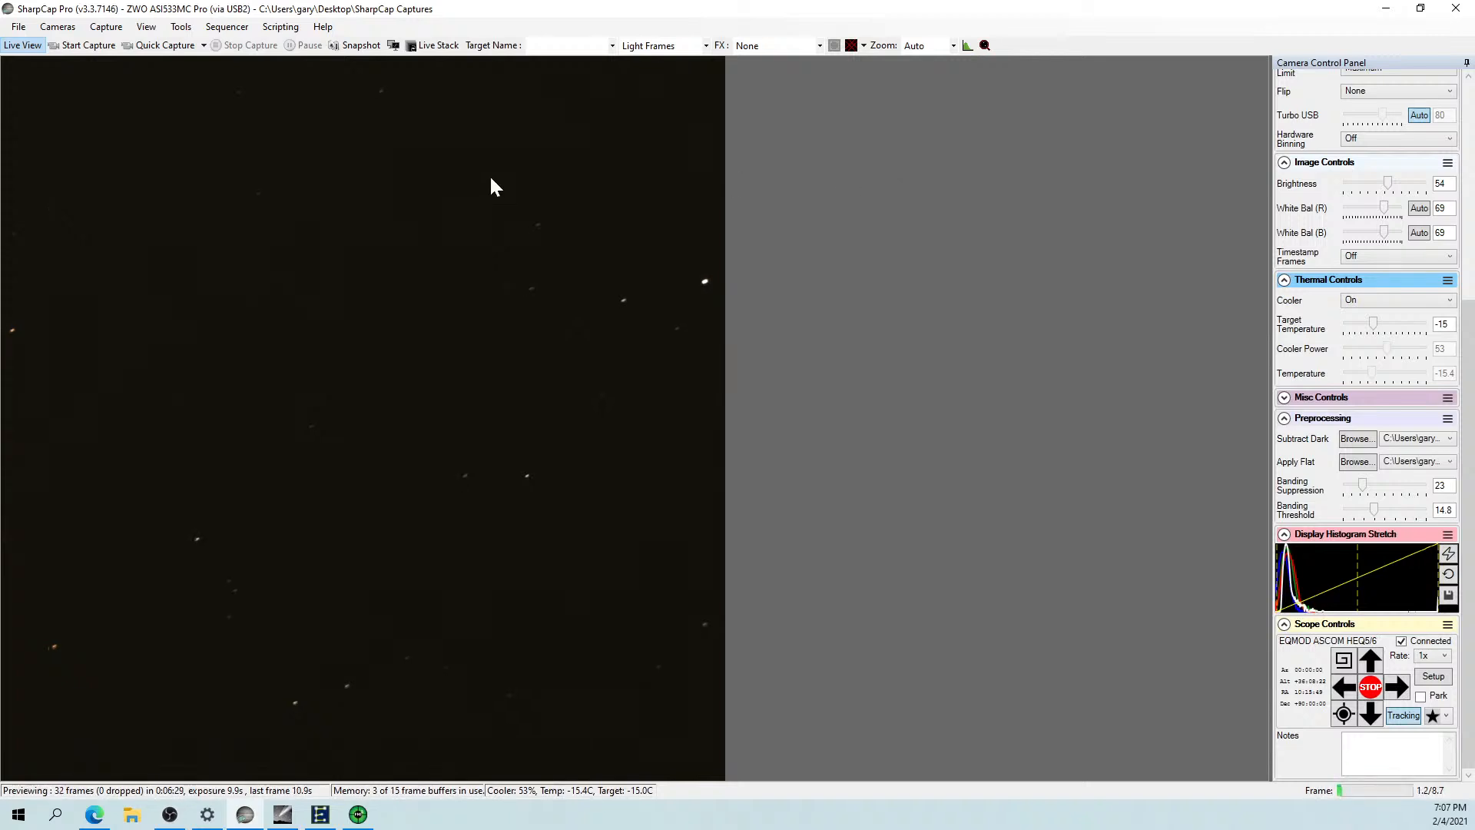
Start the Polar Align tool, then display its panel at a reduced height and pin it open below the image.
left_click(187, 27)
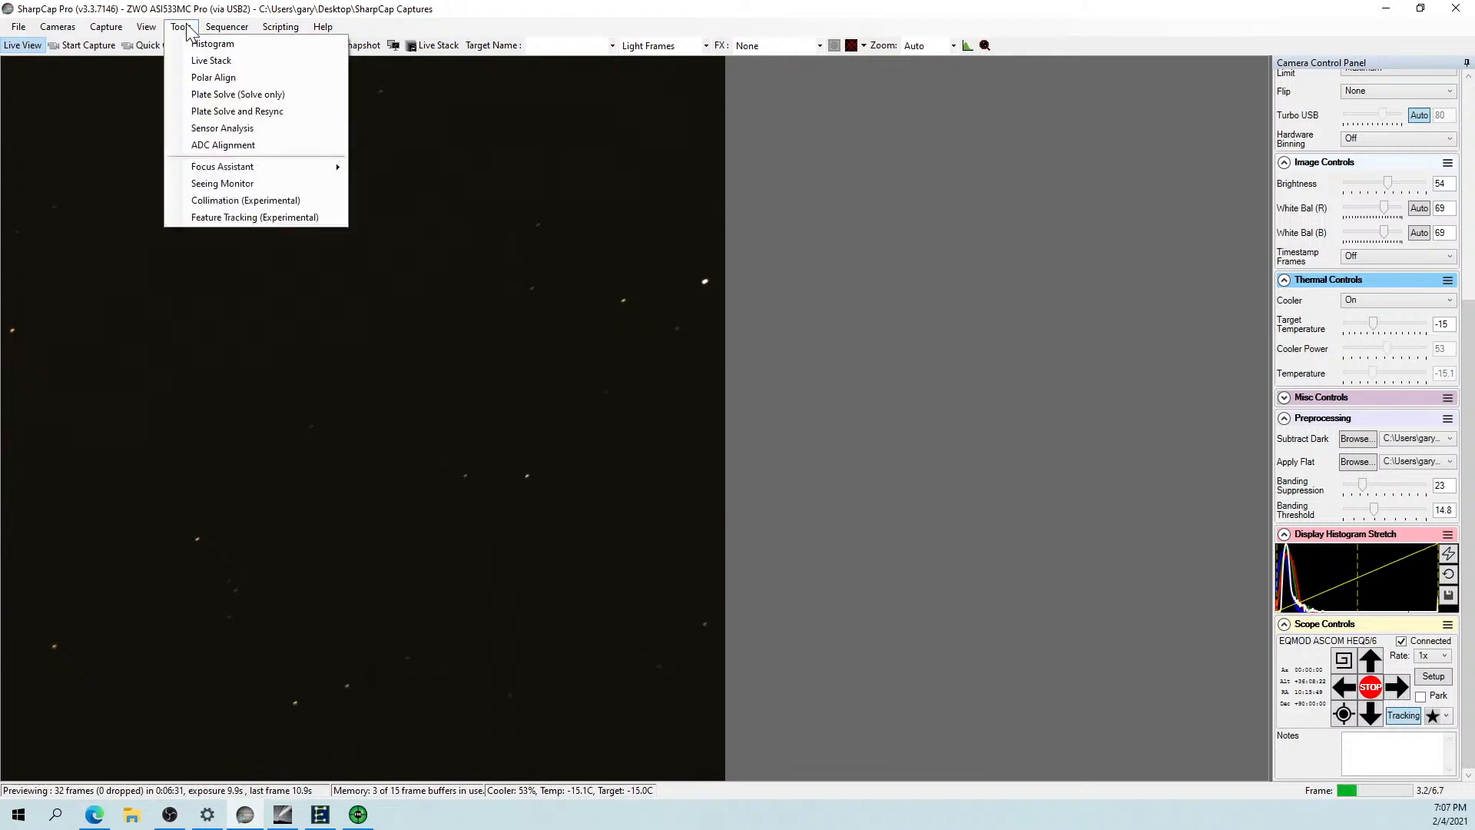
left_click(202, 79)
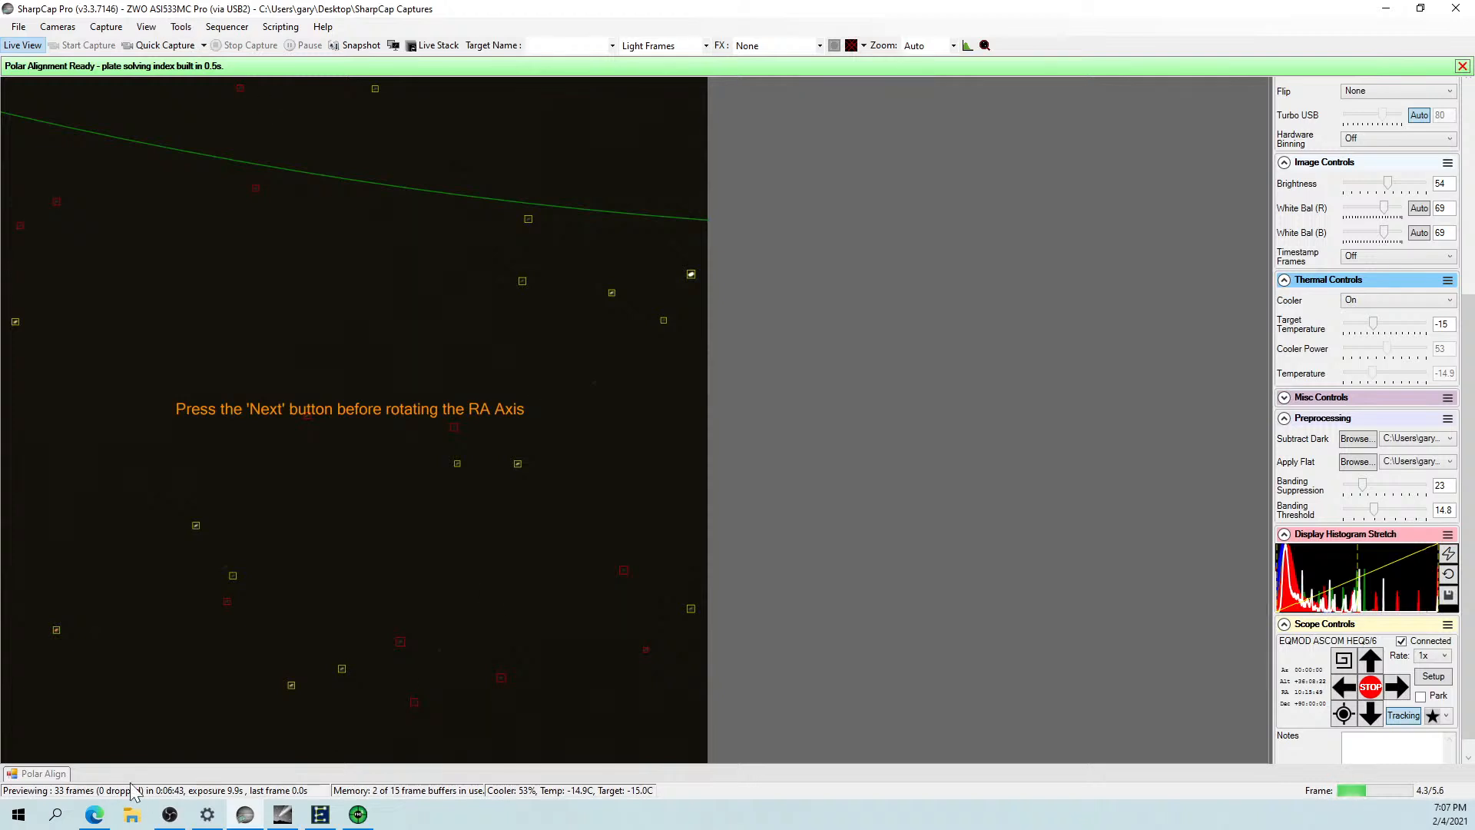
left_click(59, 773)
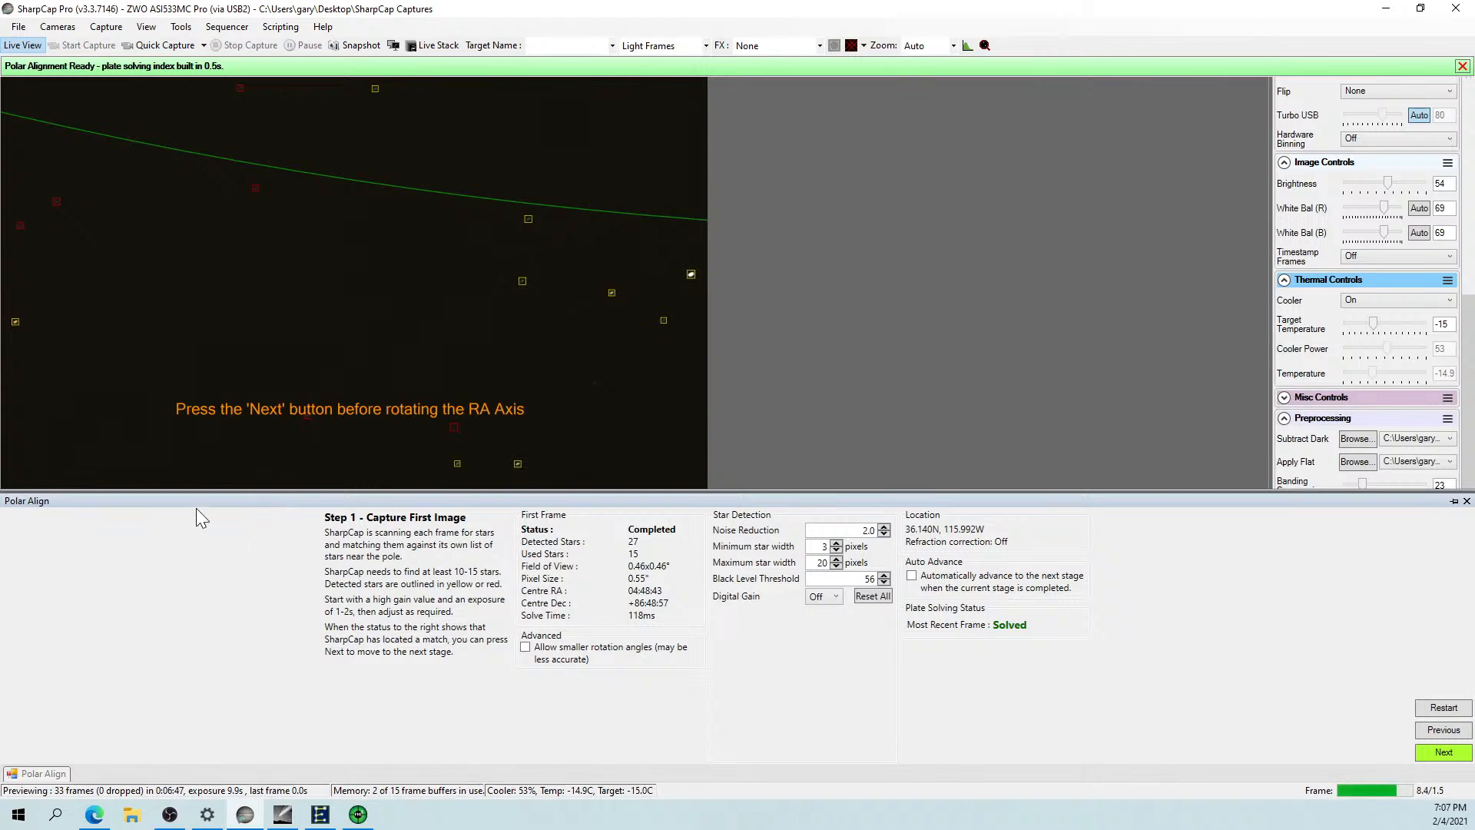
left_click_drag(197, 491, 193, 559)
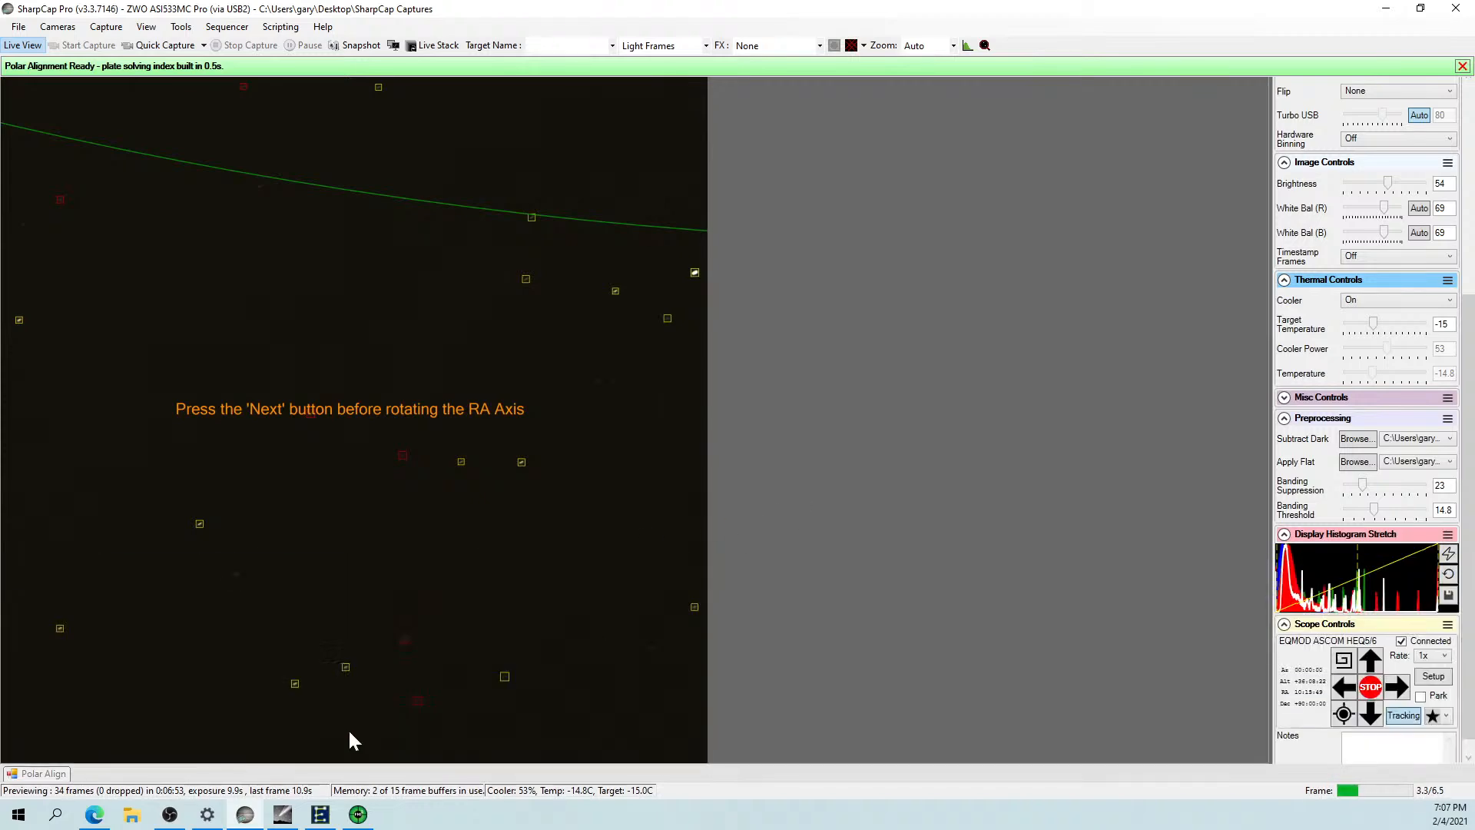
mouse_move(65, 778)
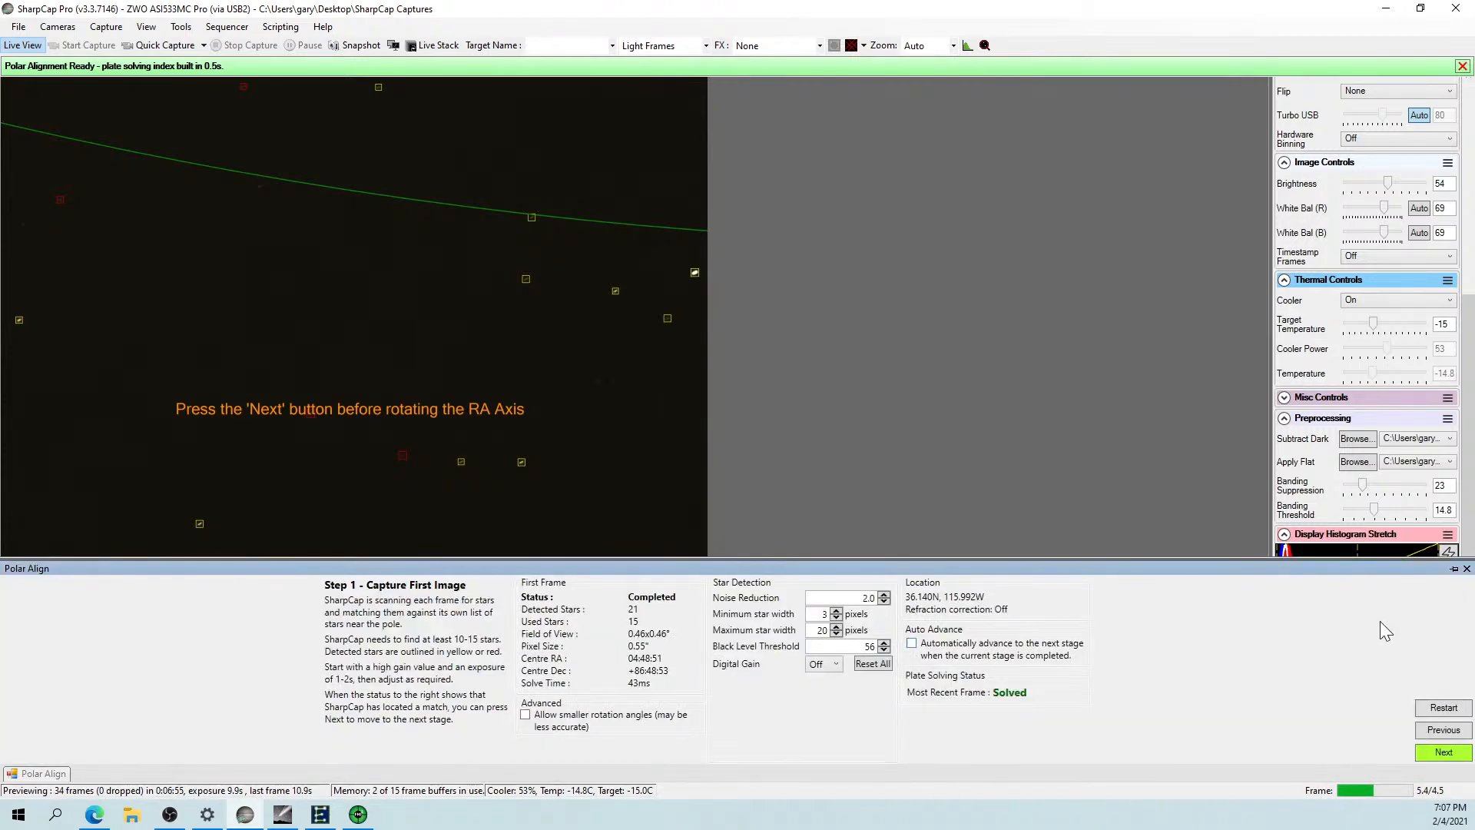
left_click(1456, 569)
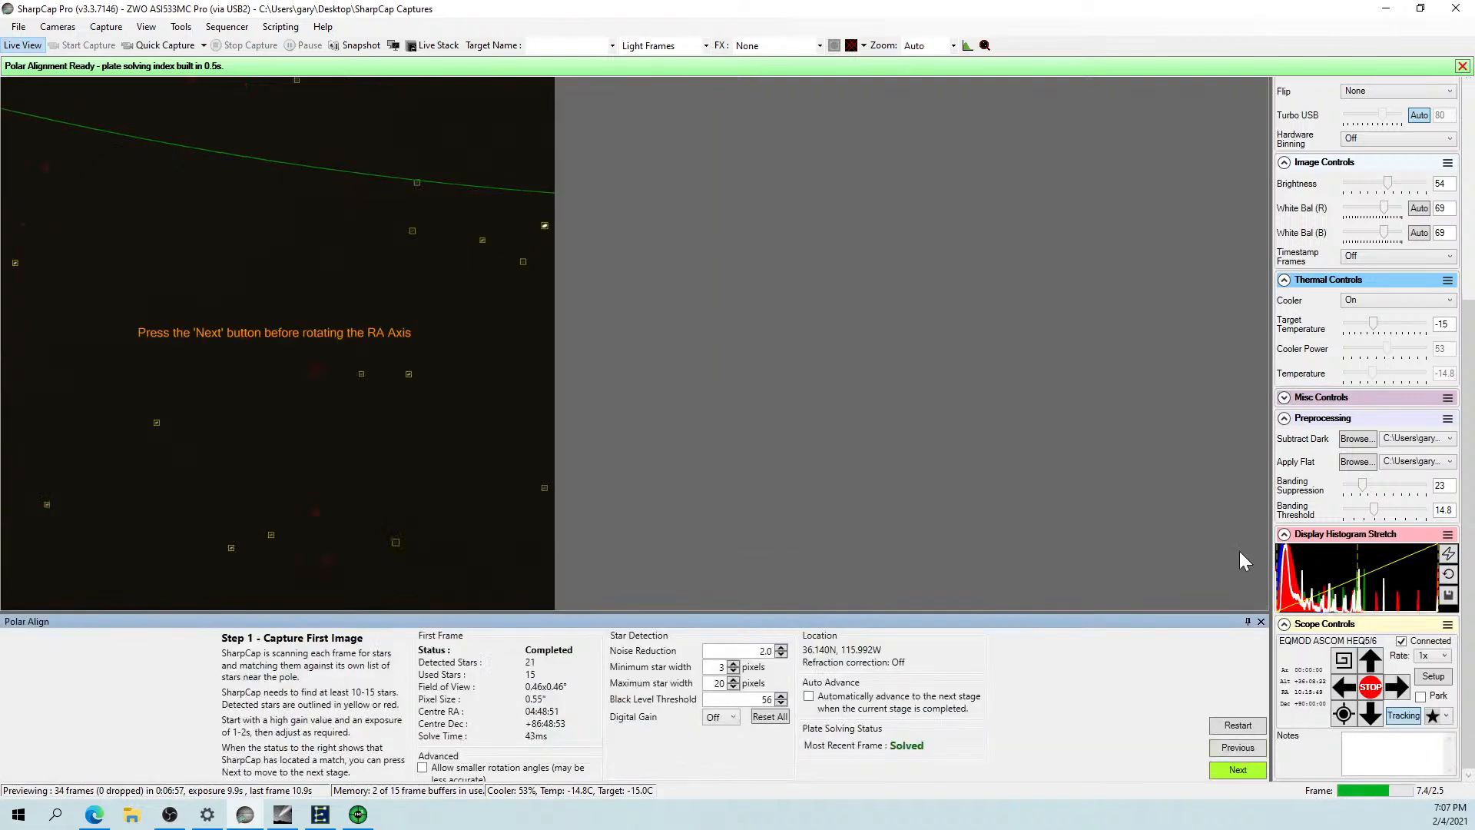
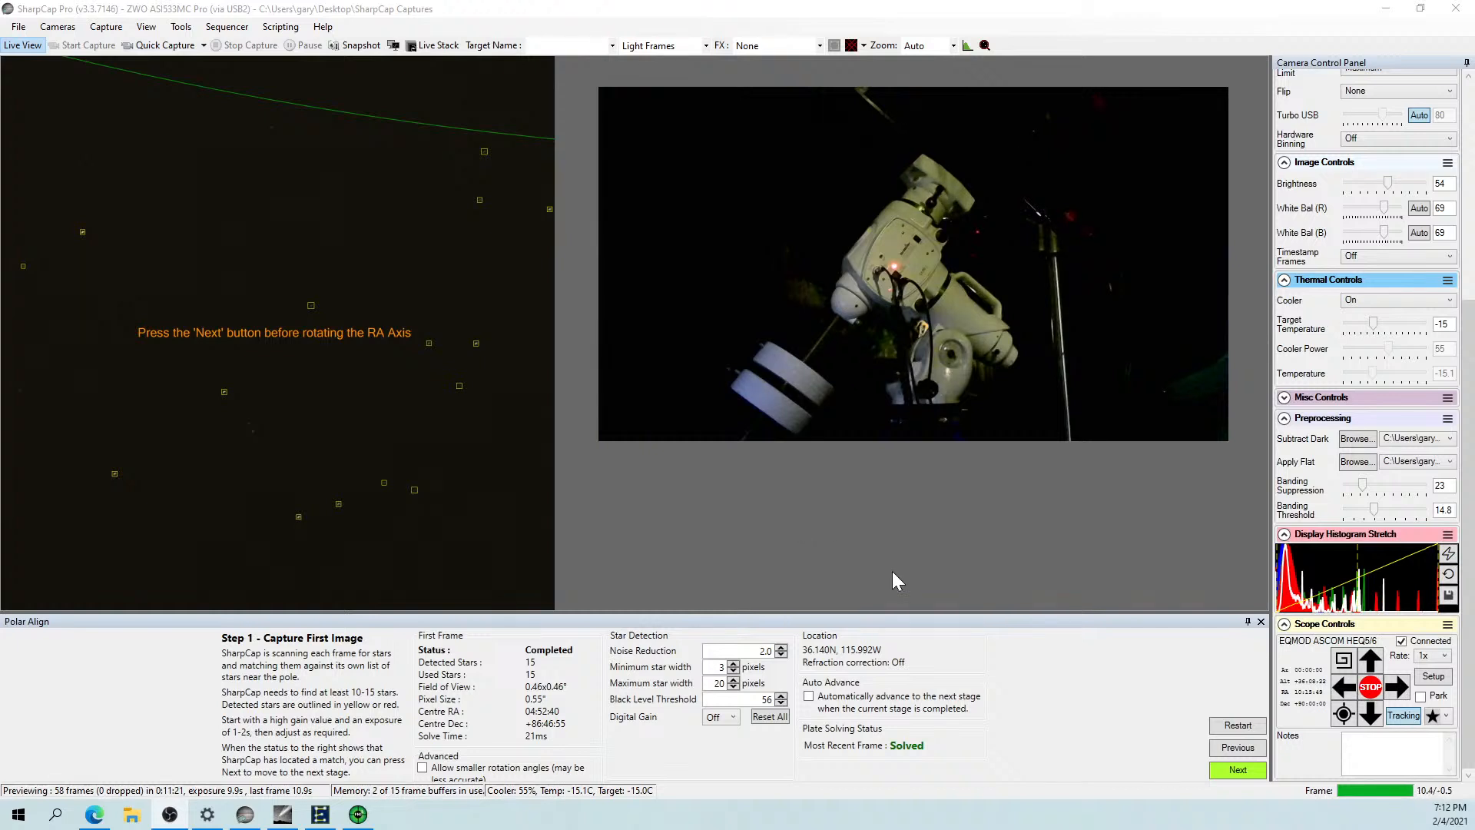
Try to advance the polar alignment to the second image with the exposure shortened to 2010 ms and the gain raised to 534.
left_click(1234, 769)
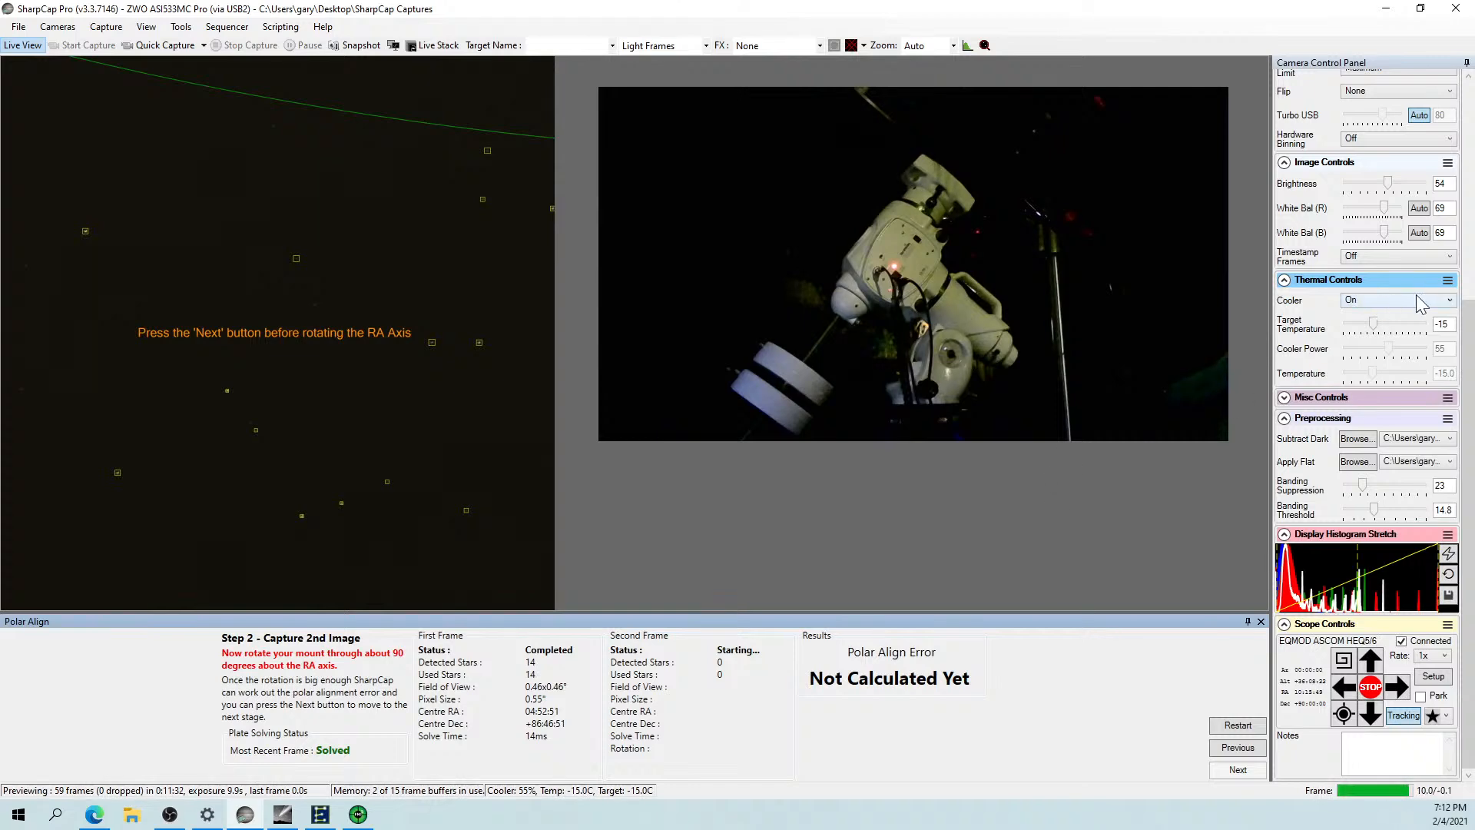
left_click_drag(1468, 336, 1467, 132)
left_click_drag(1343, 286, 1311, 282)
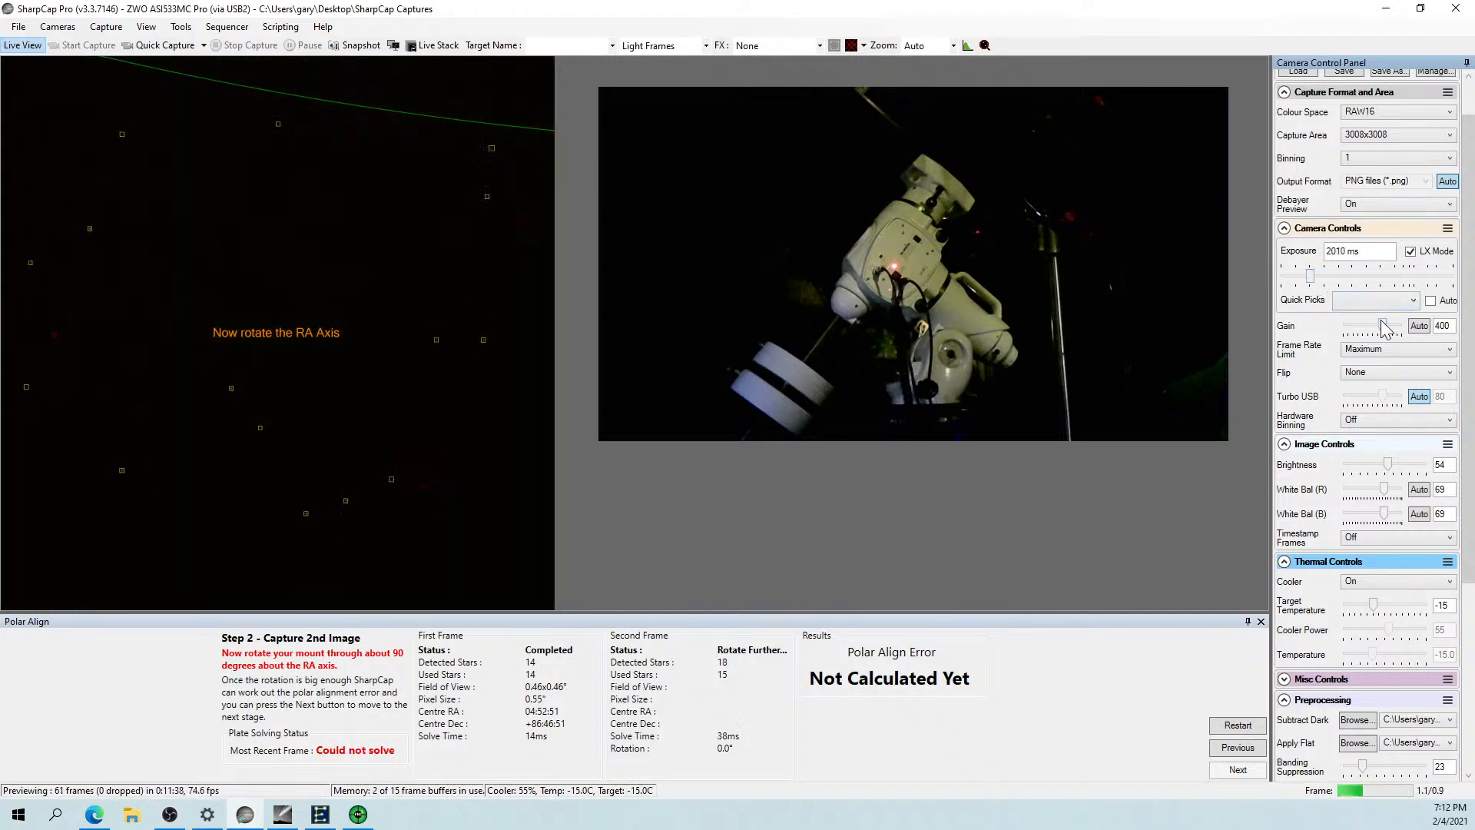
left_click_drag(1382, 326, 1396, 327)
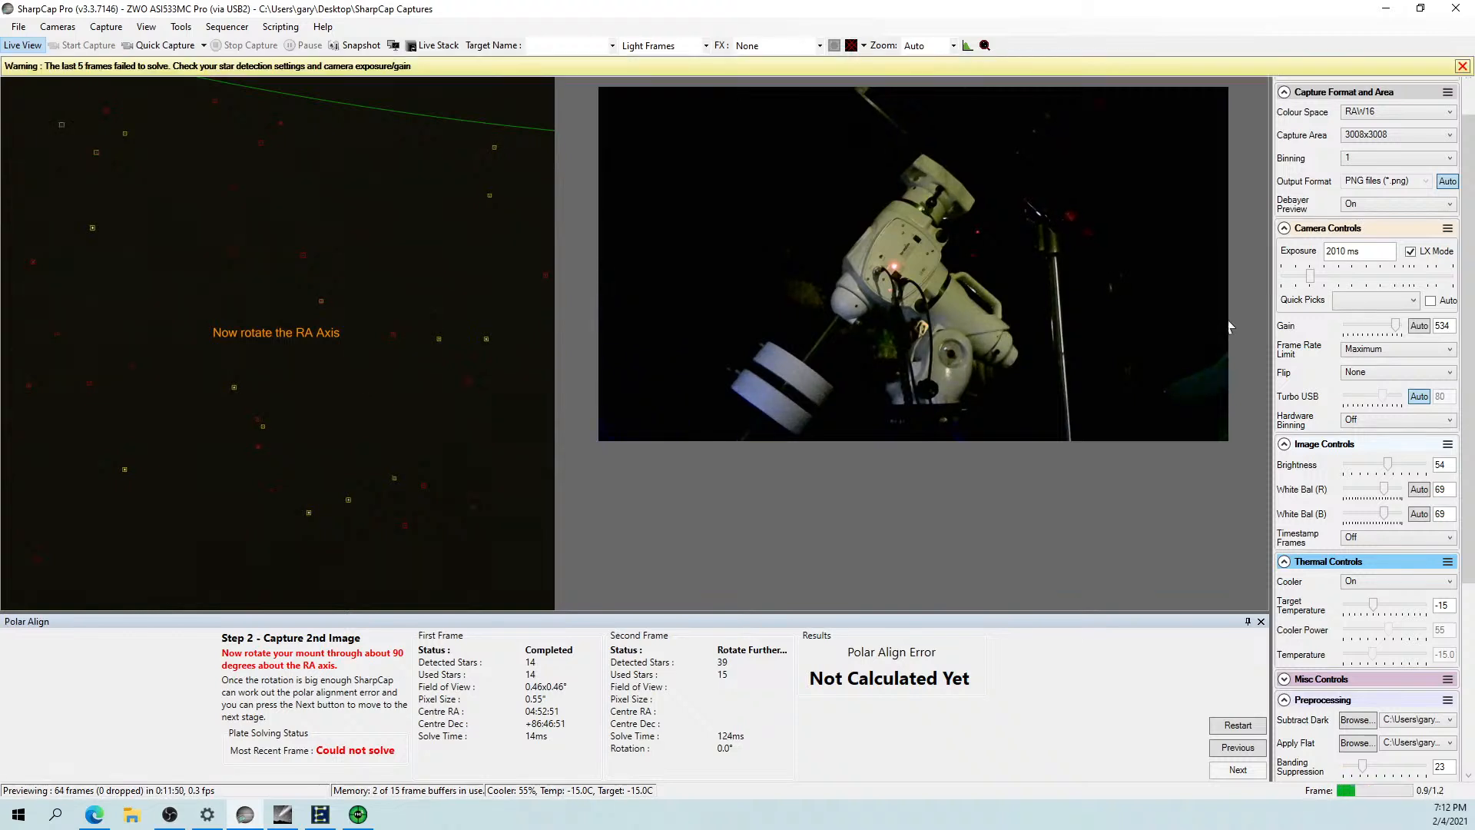
Restart the polar alignment and raise the camera gain to 565 and the exposure to 6.82 s.
left_click(1238, 726)
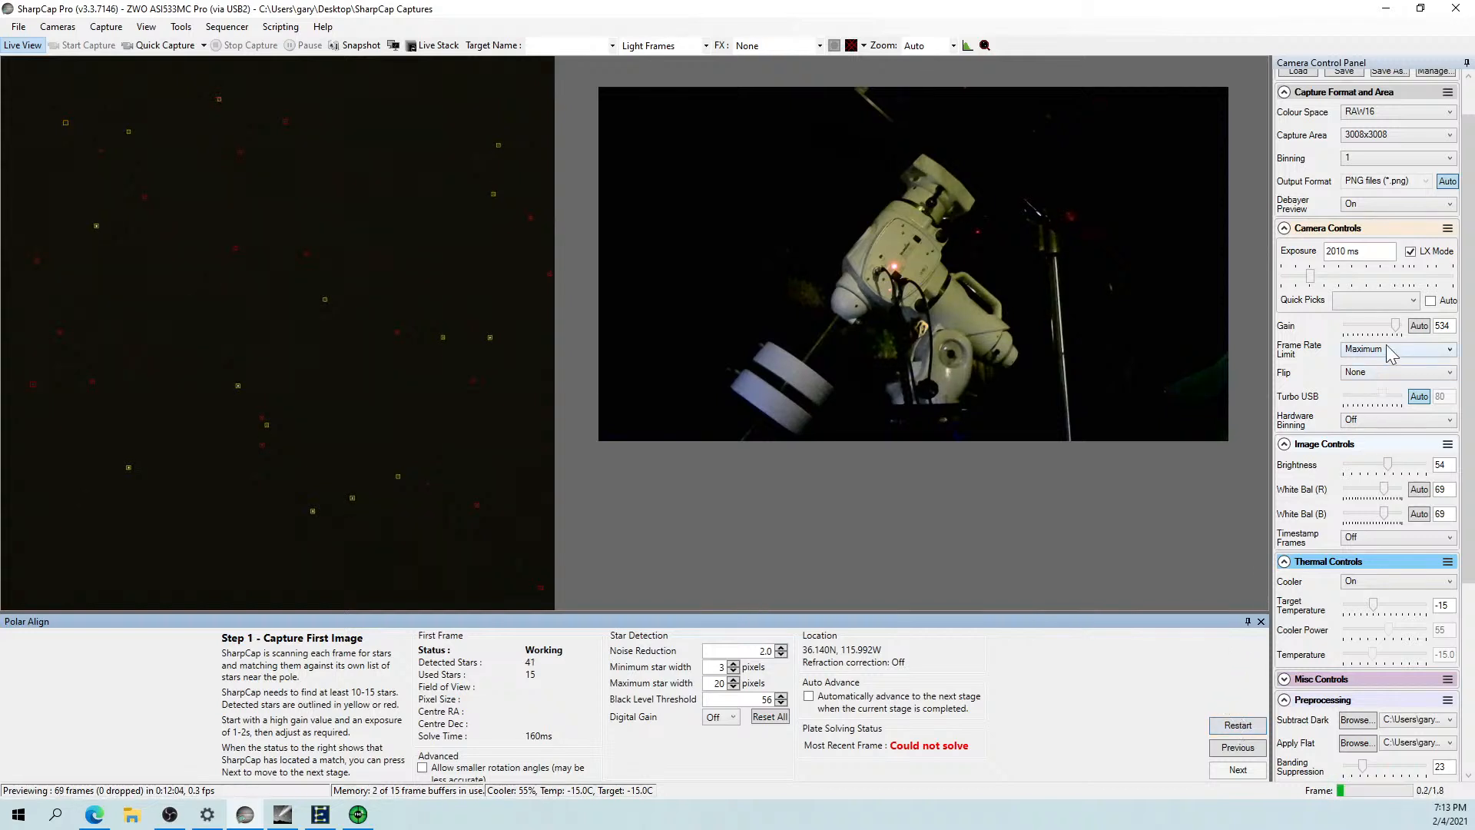
left_click_drag(1396, 326, 1400, 326)
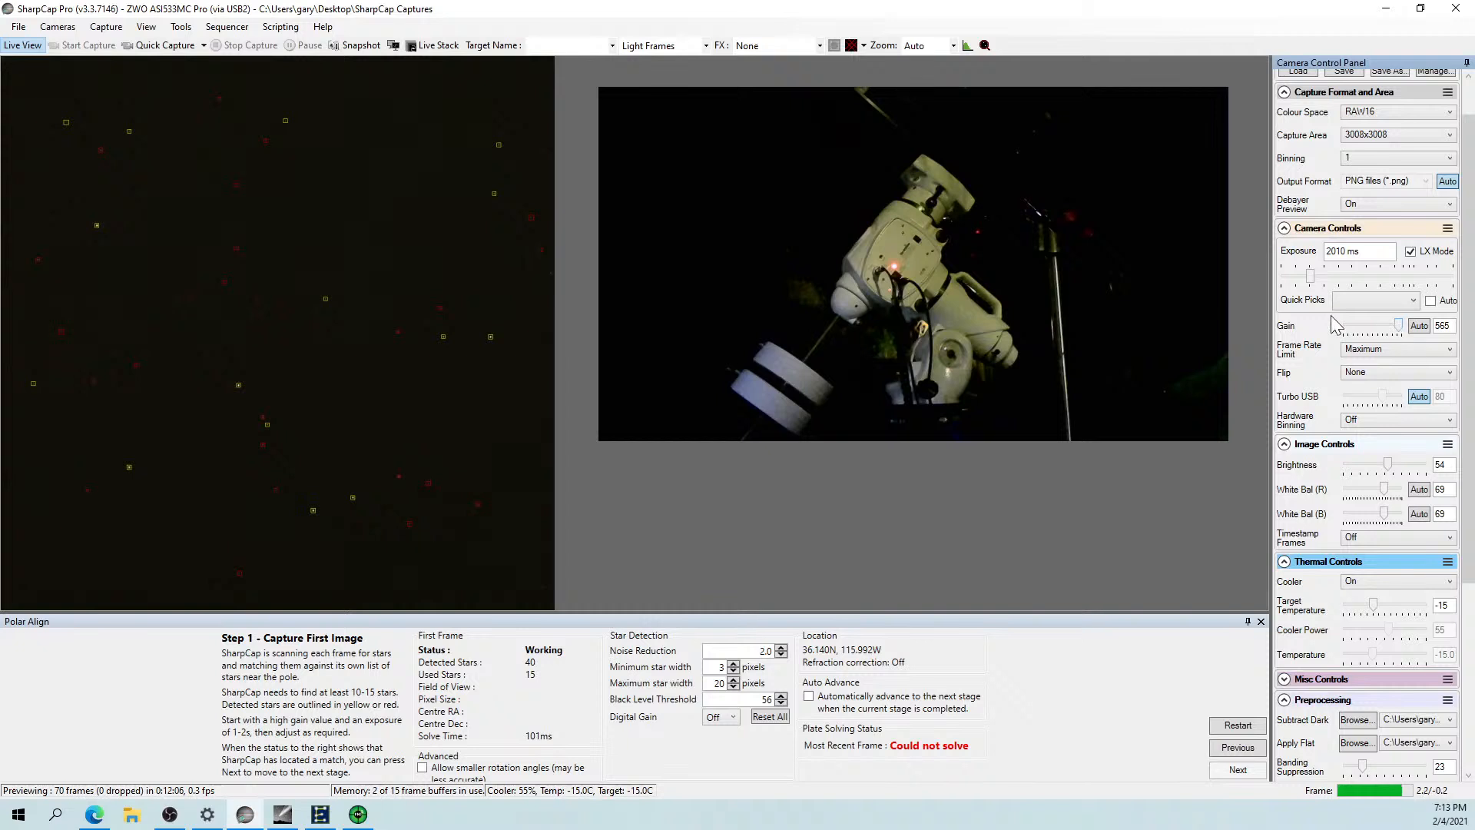
left_click_drag(1311, 277, 1322, 279)
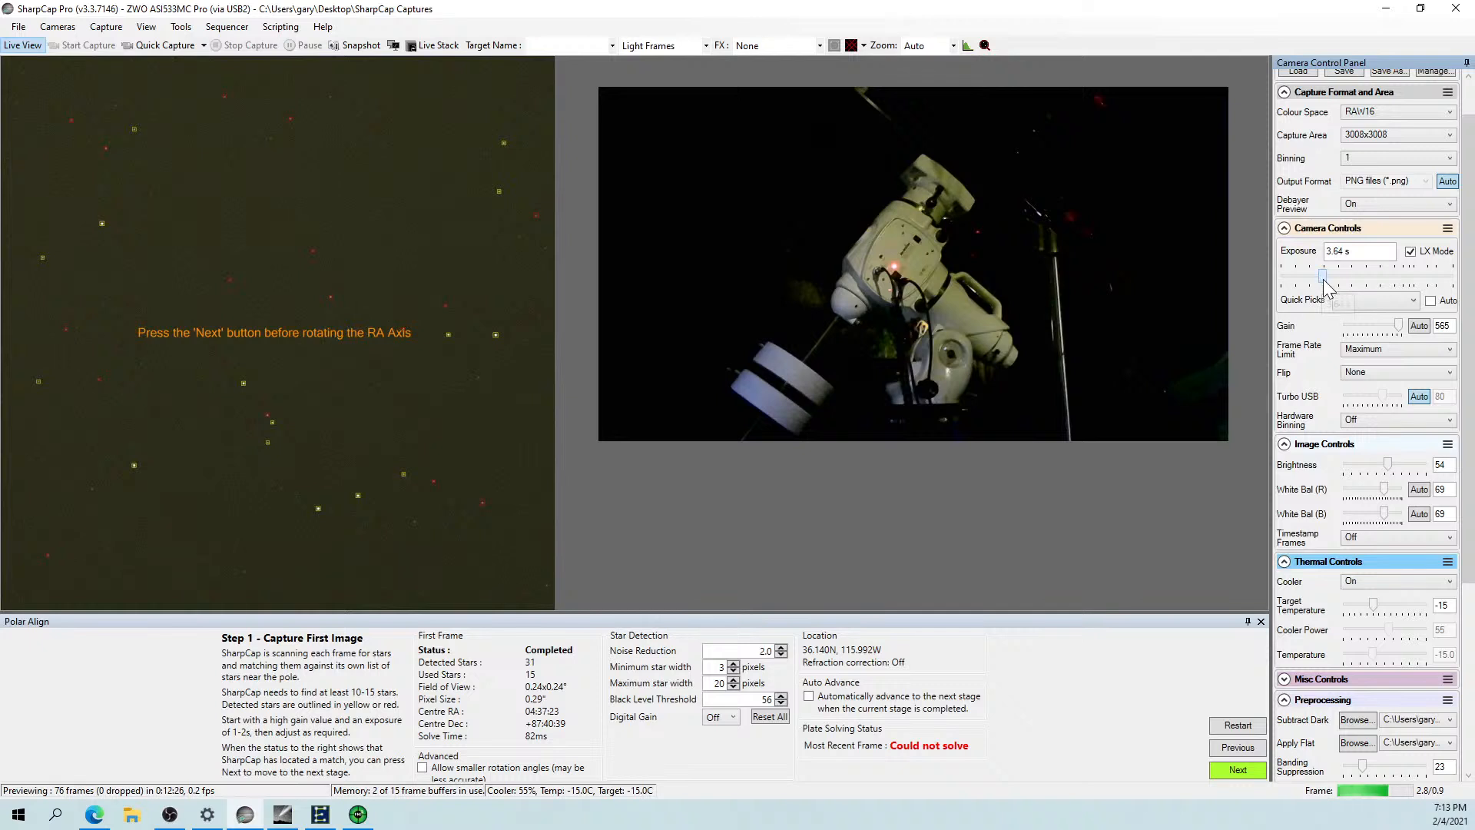
left_click_drag(1322, 275, 1337, 283)
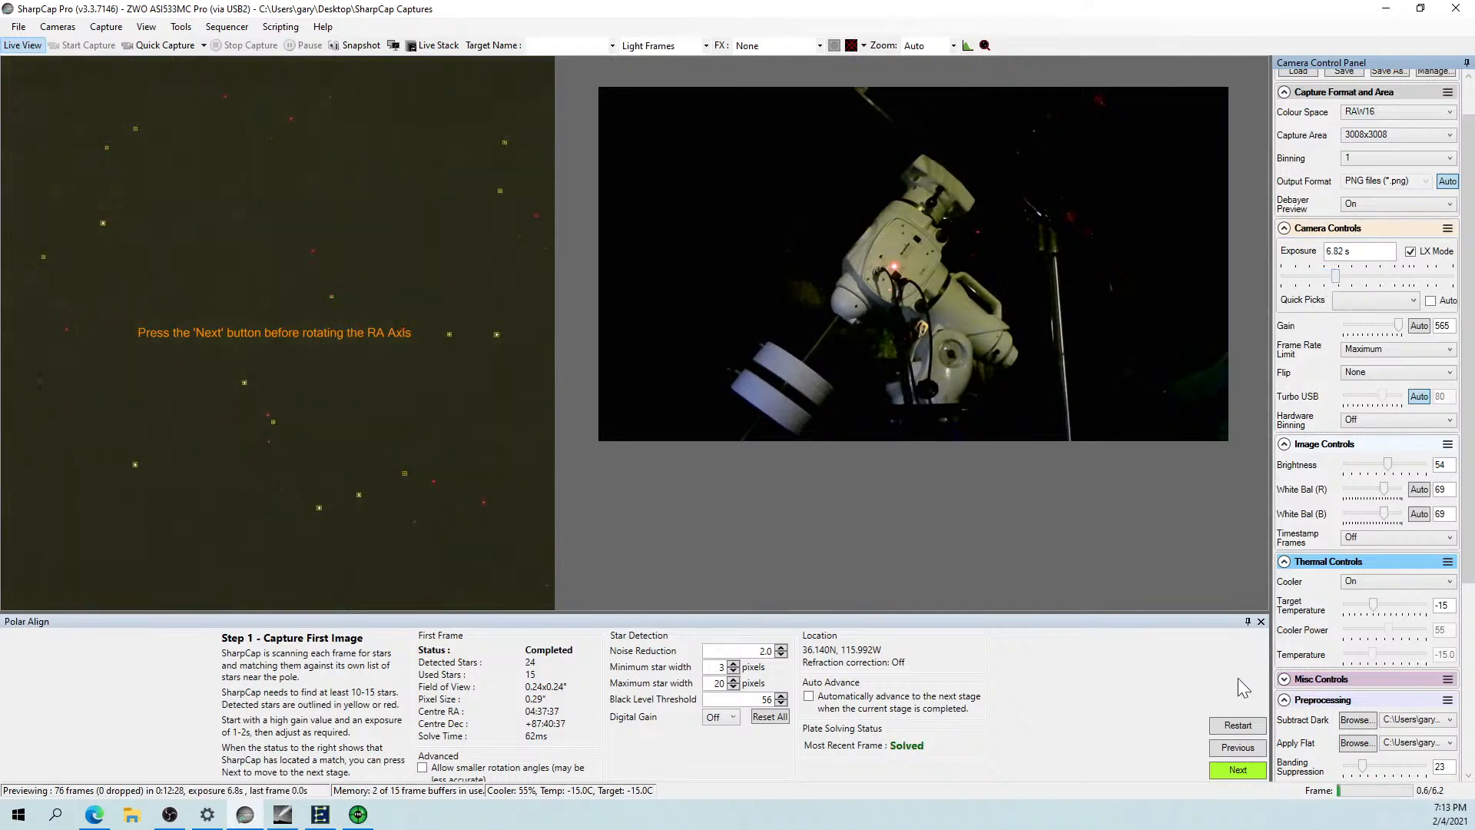
Restart the polar alignment with a 2.81 s exposure and carry it through both image captures to the mount adjustment stage.
left_click(1238, 725)
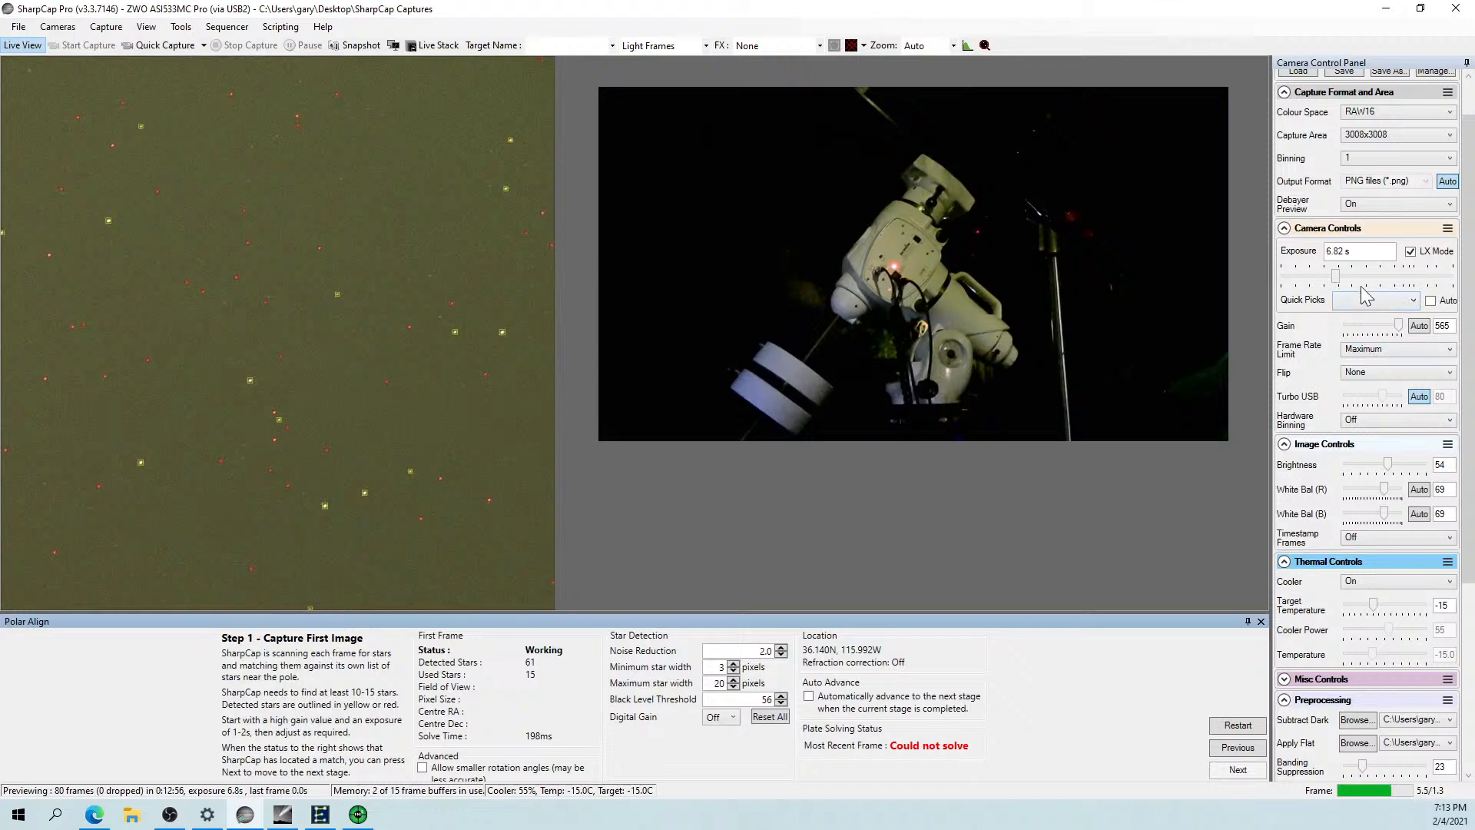
mouse_move(1336, 281)
left_click_drag(1336, 277, 1317, 277)
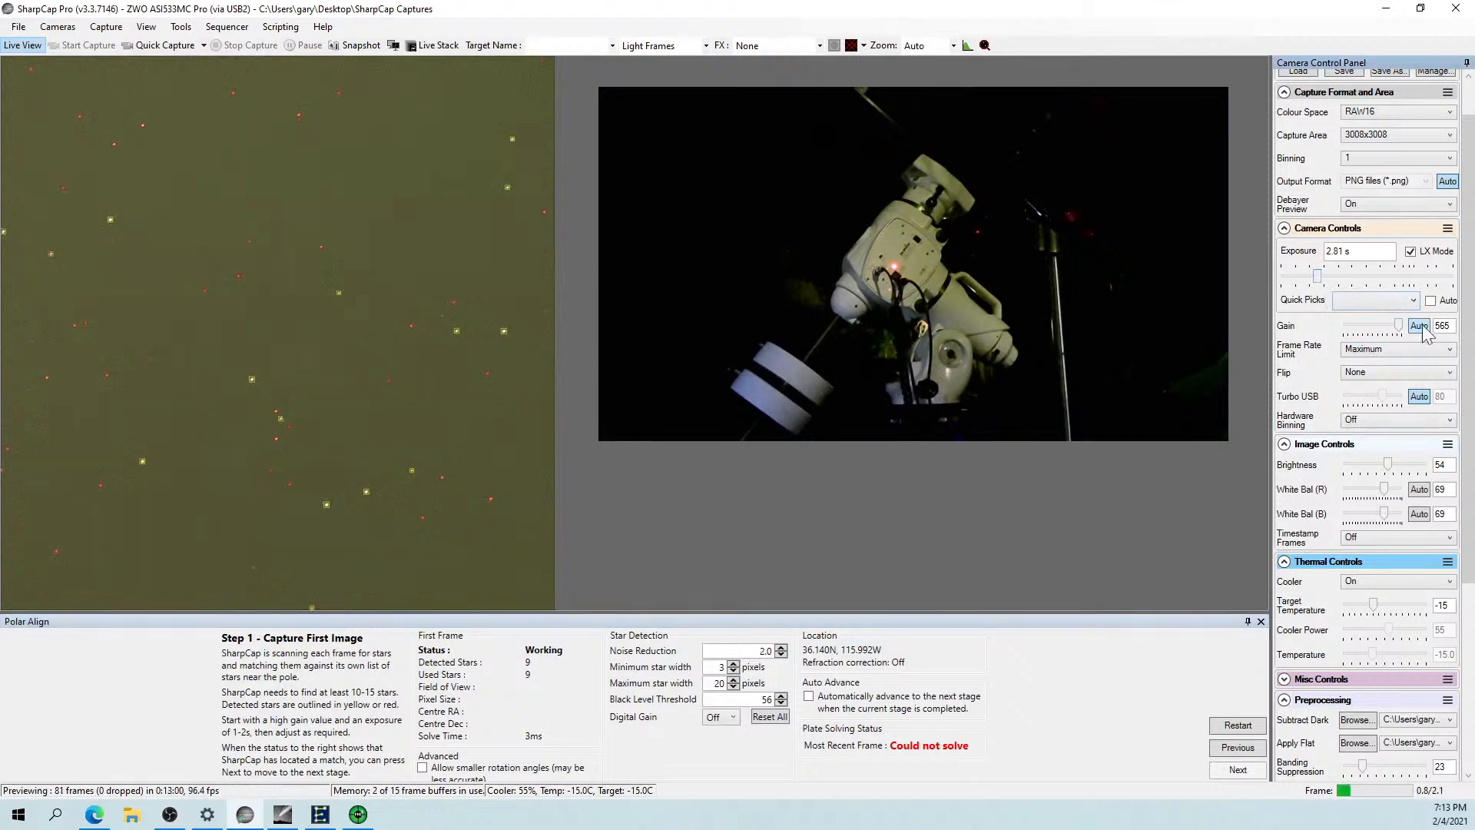
left_click_drag(1468, 346, 1469, 311)
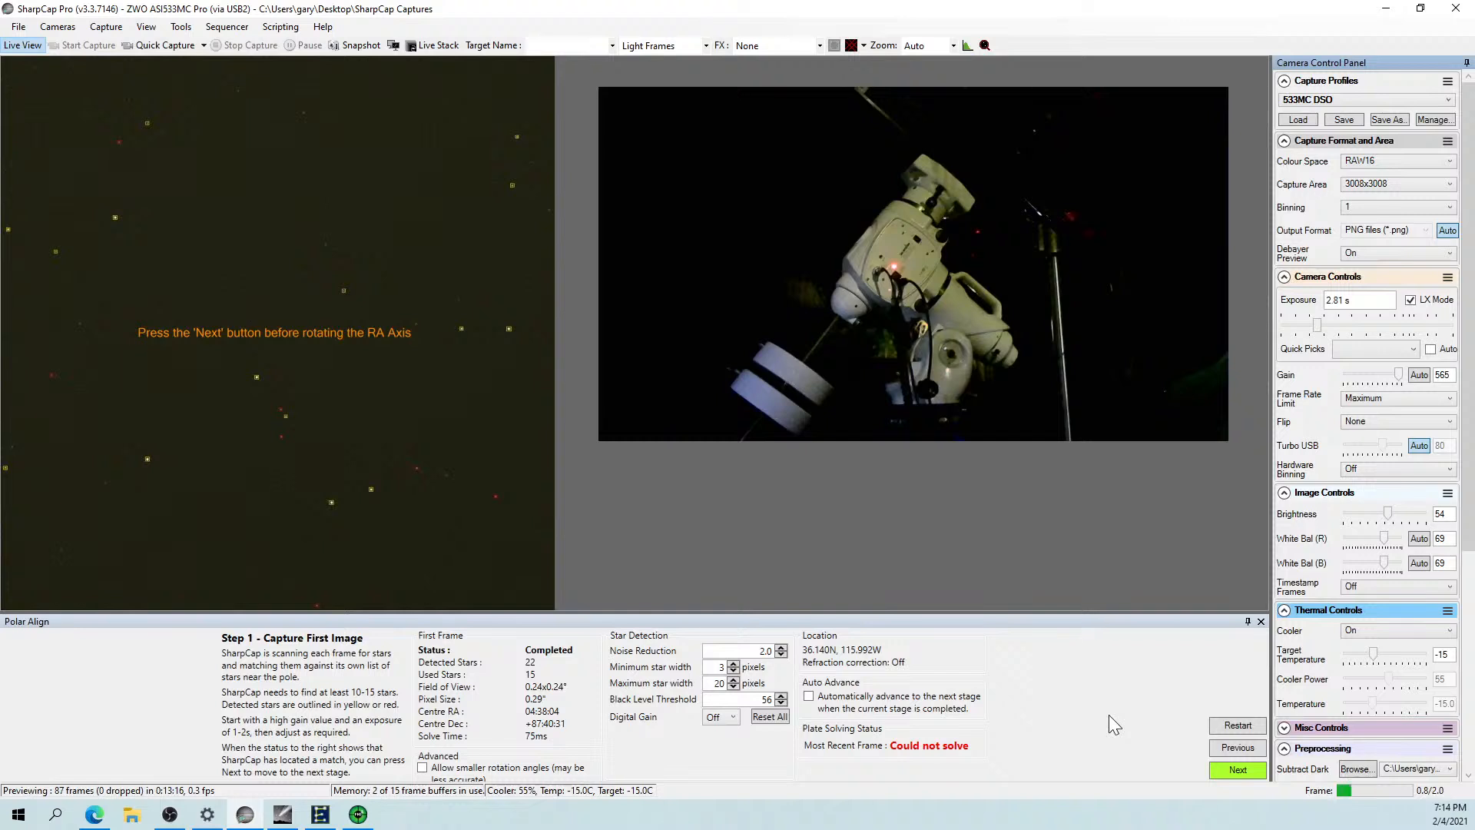
left_click(1251, 772)
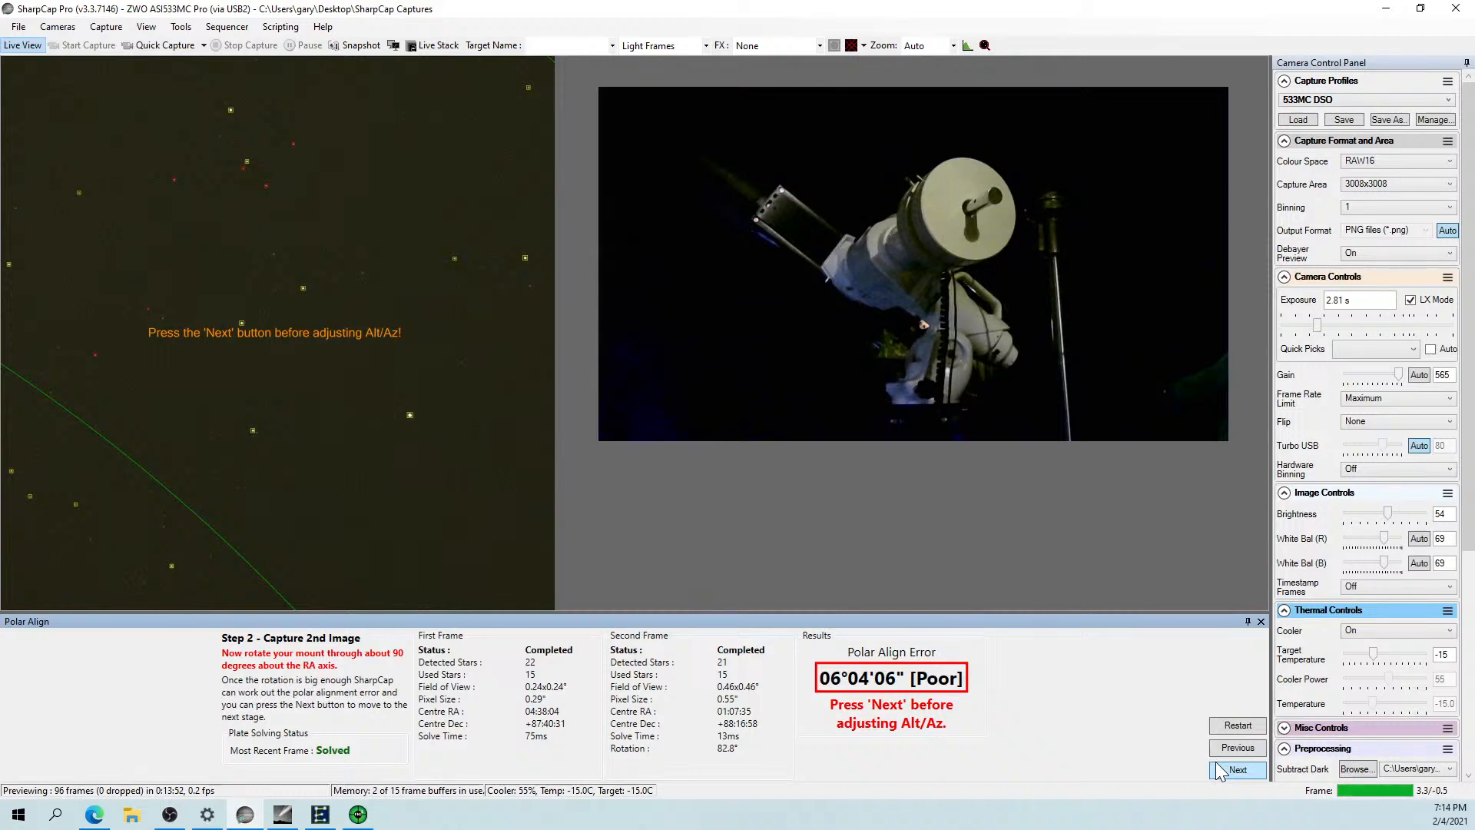
left_click(1219, 770)
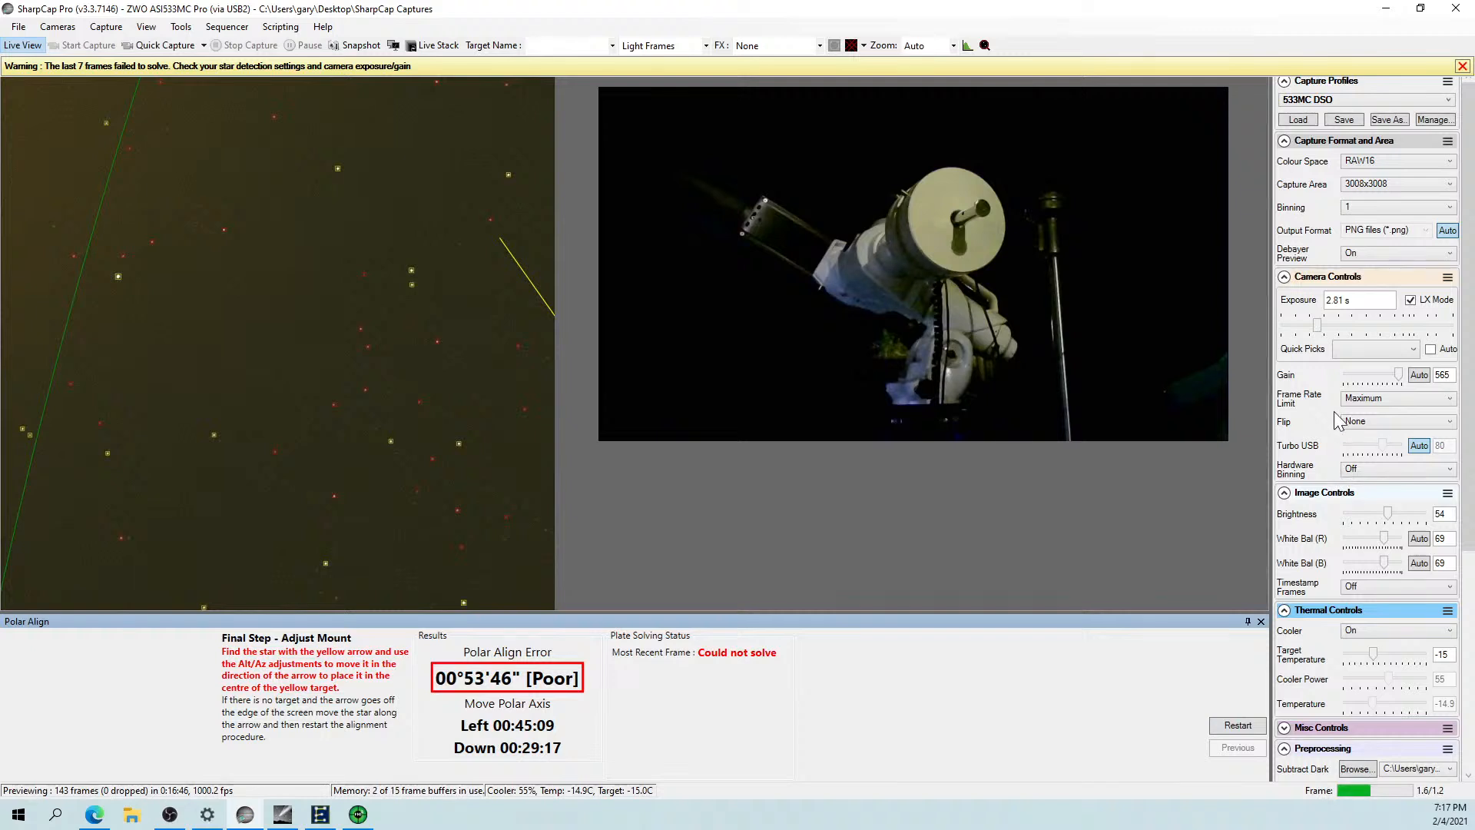
Try camera exposures of 3.77 s and 1495 ms, set the exposure to 2.81 s, and restart the polar alignment.
mouse_move(1320, 326)
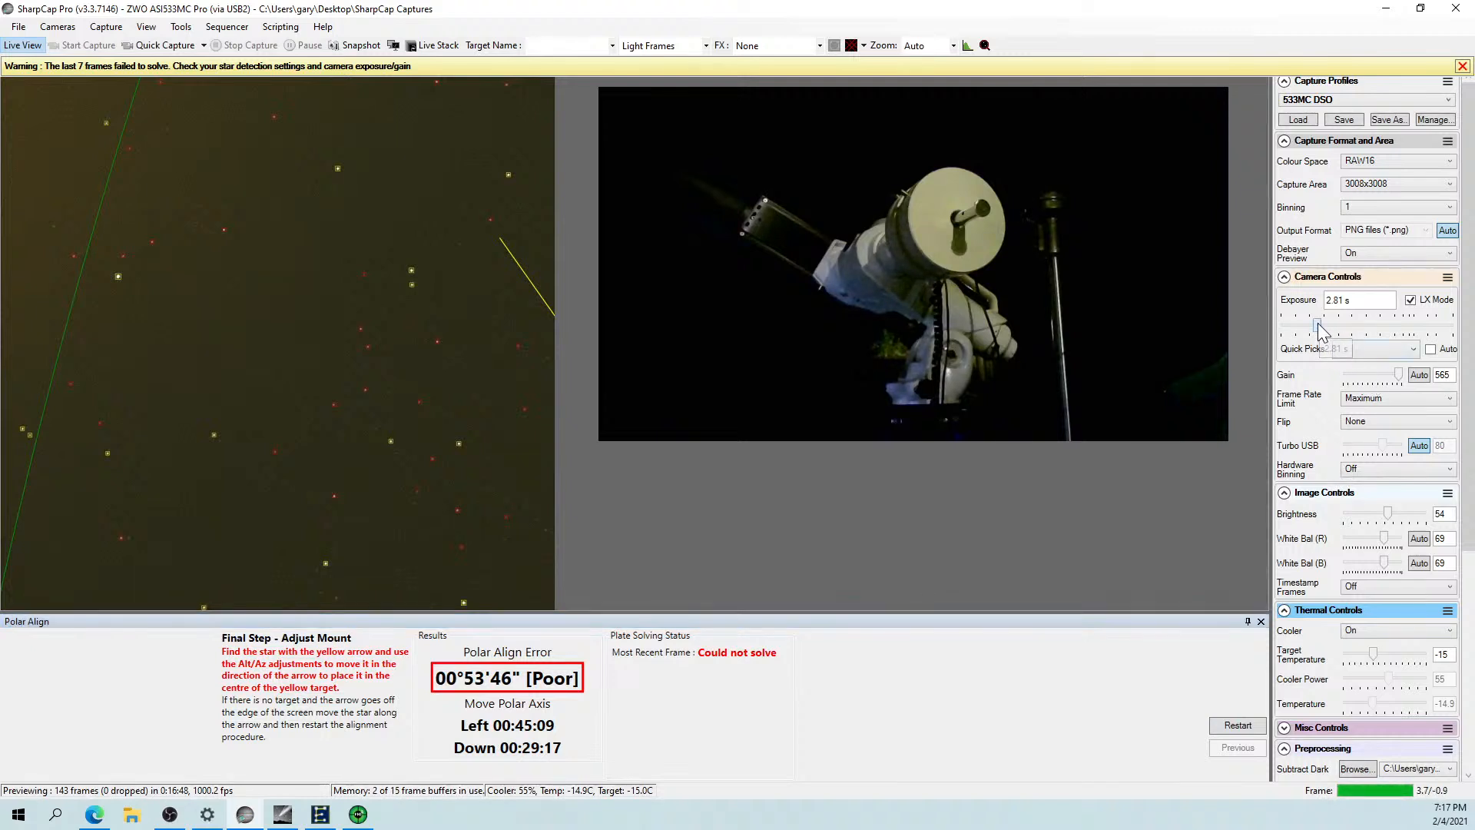
left_click_drag(1320, 327, 1323, 327)
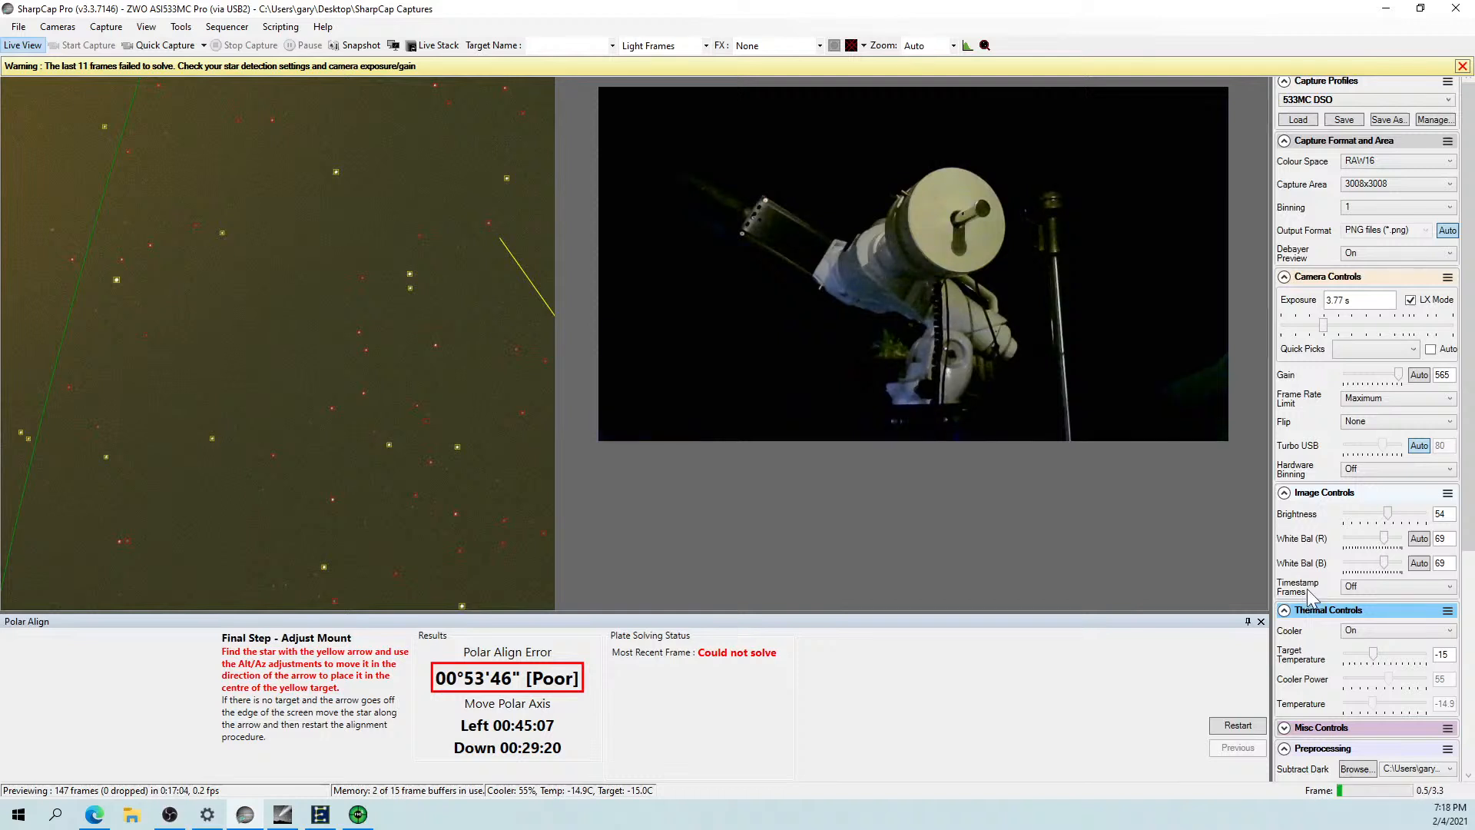
mouse_move(1357, 522)
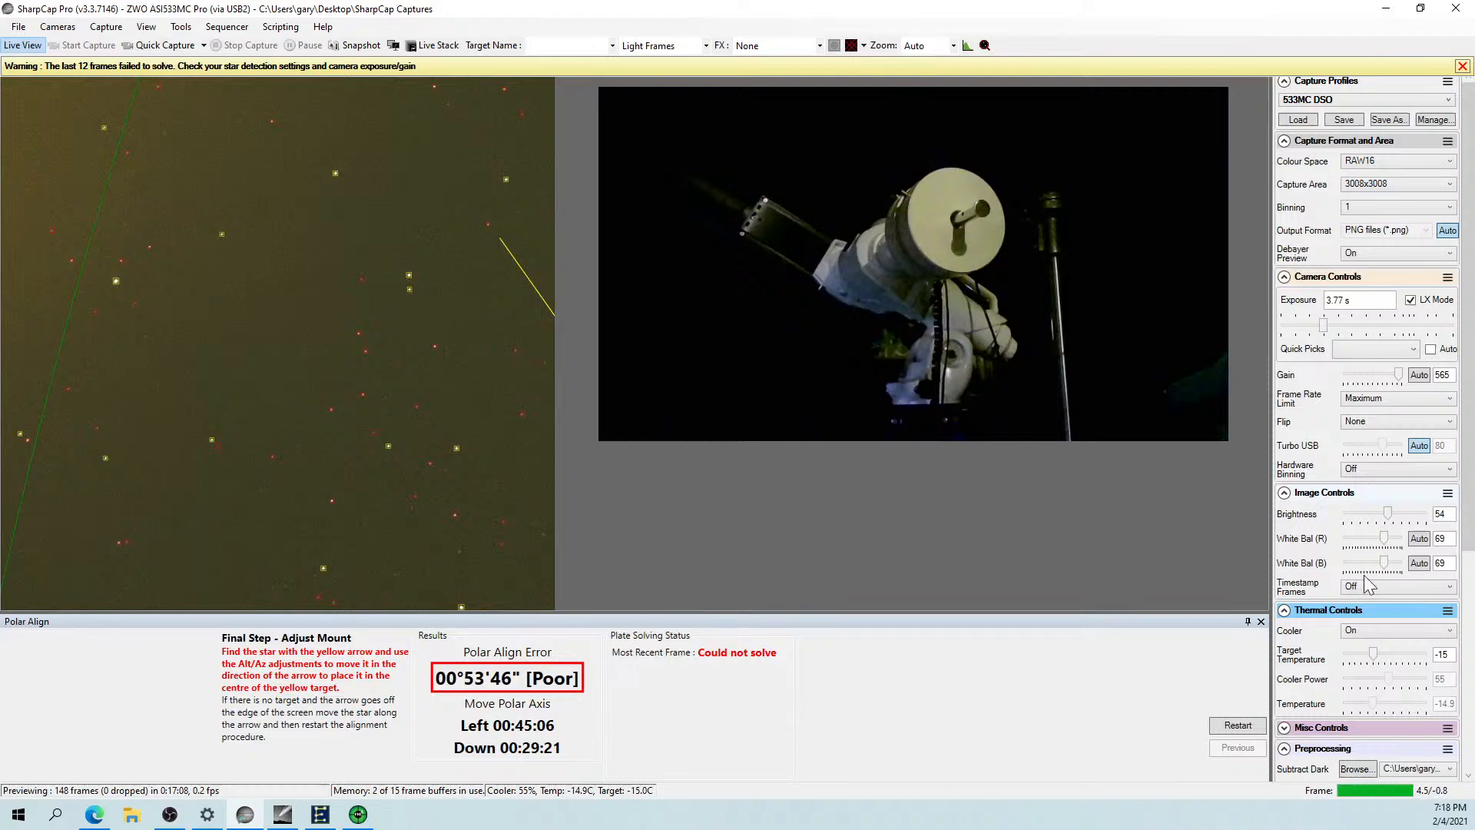
left_click_drag(1323, 324, 1305, 332)
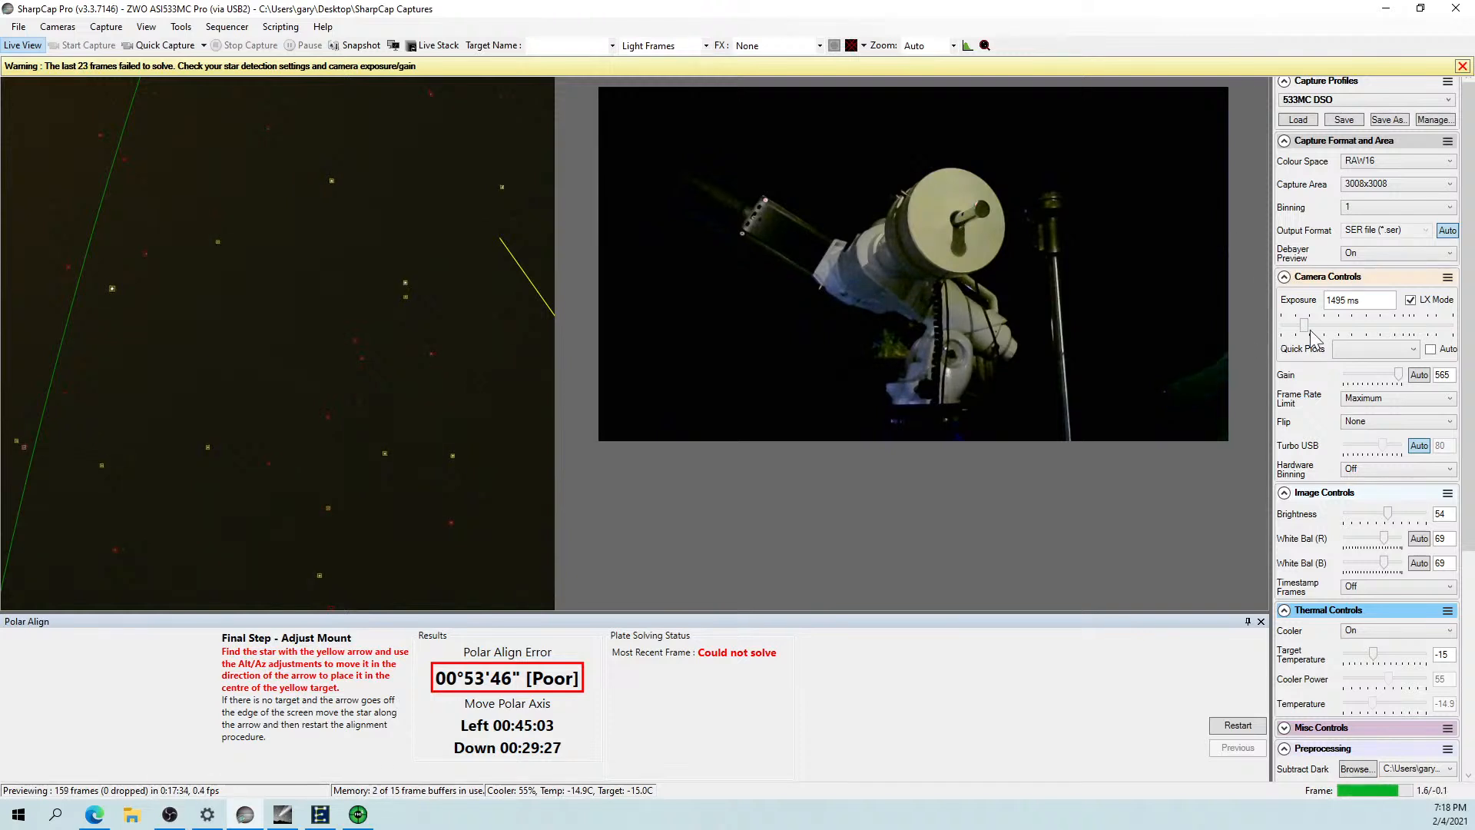
mouse_move(1307, 335)
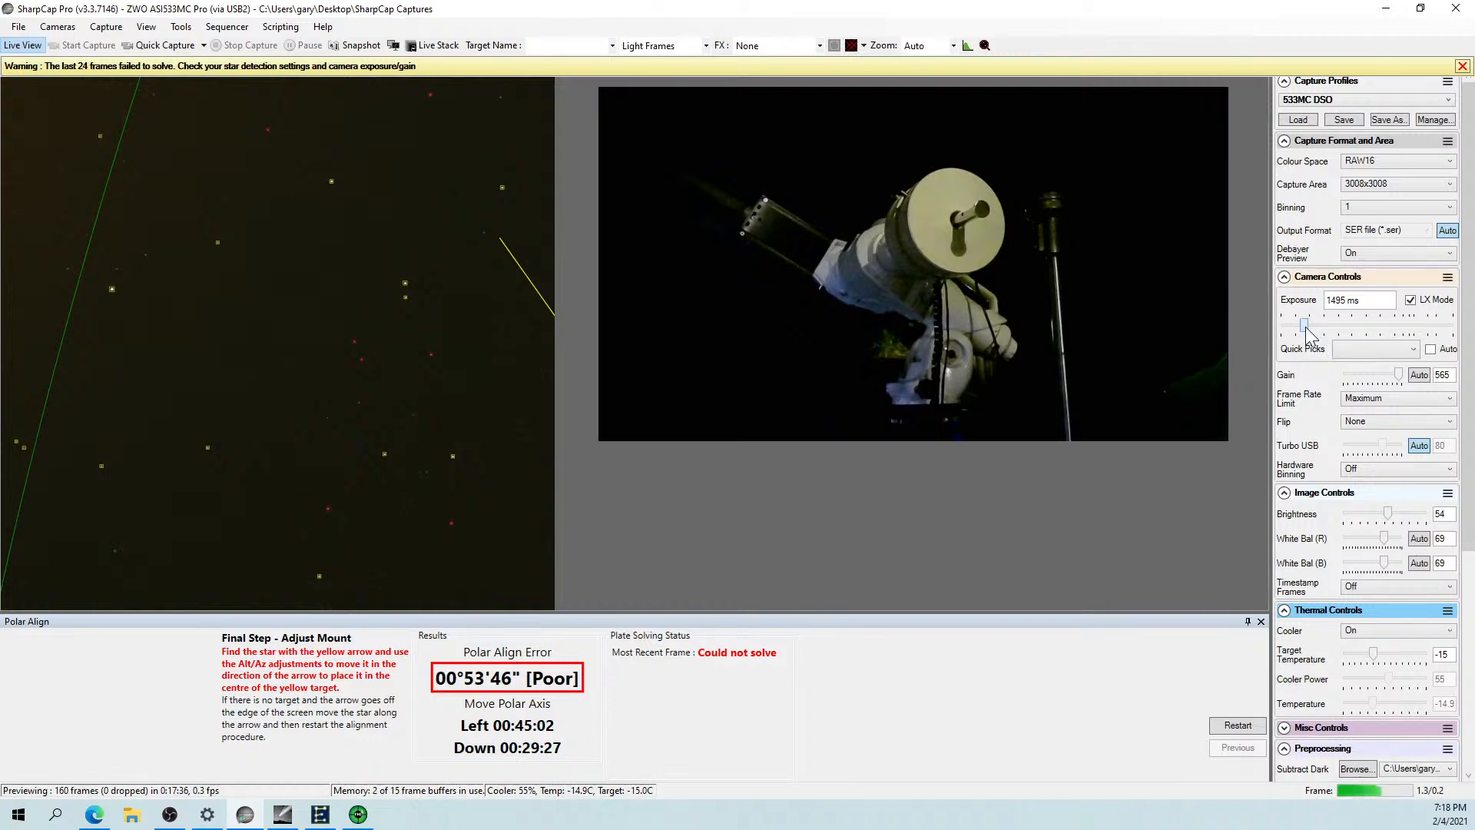
left_click_drag(1306, 335, 1322, 335)
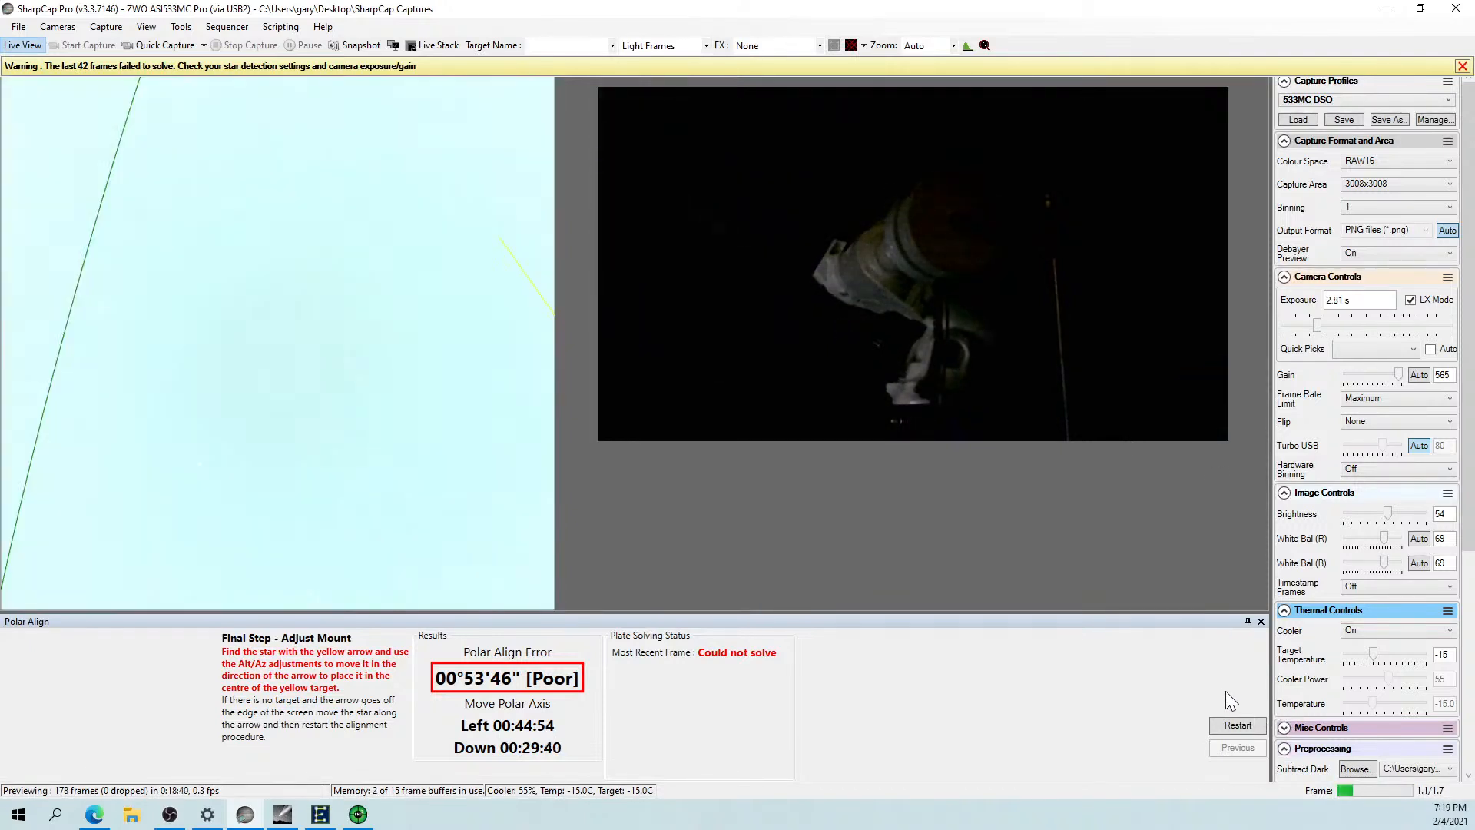
left_click(1234, 726)
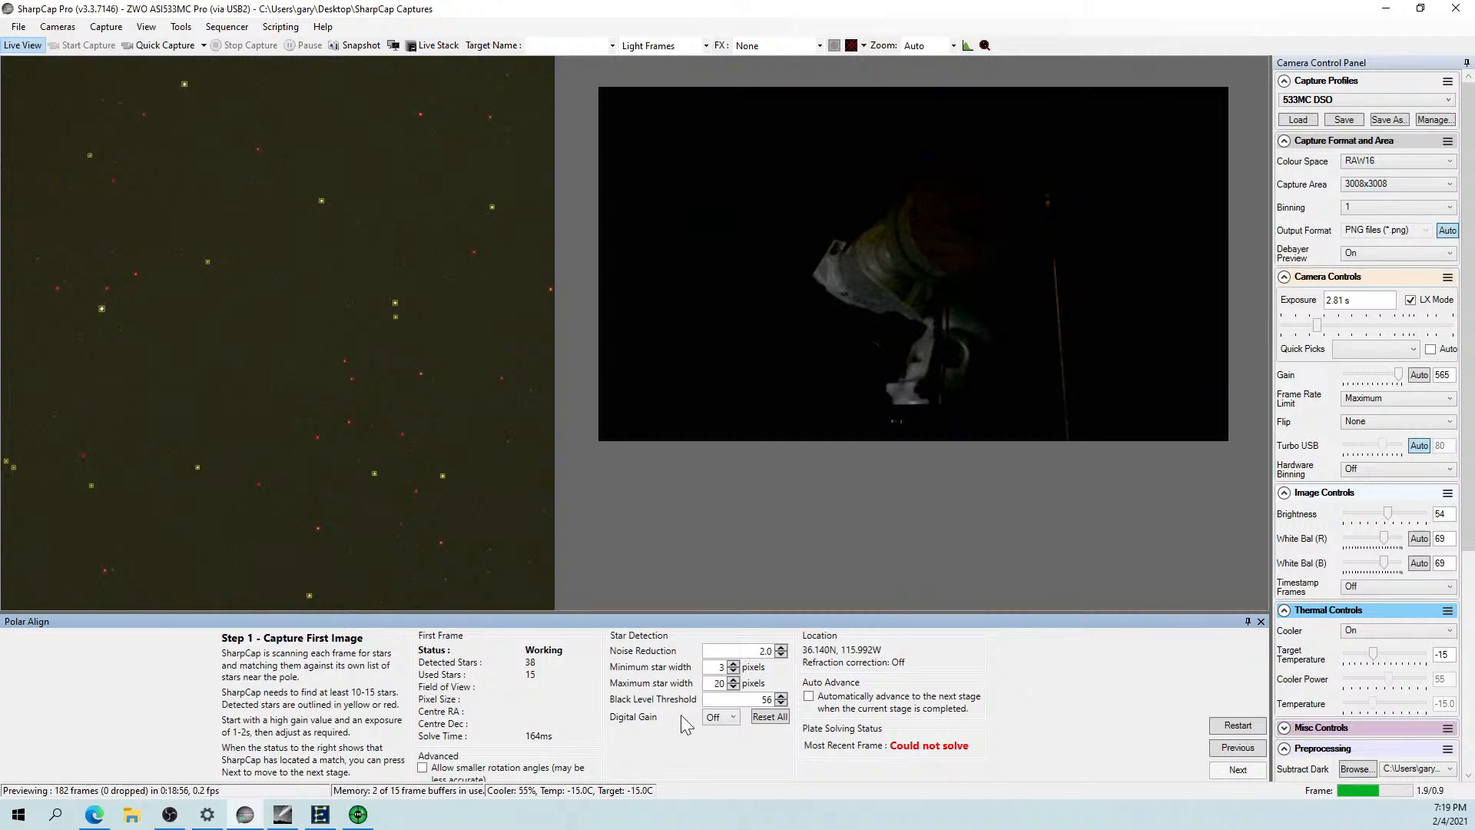
Set the minimum star width to 2 pixels and restart the polar alignment with a gain of 439 and a 4.22 s exposure.
left_click(733, 671)
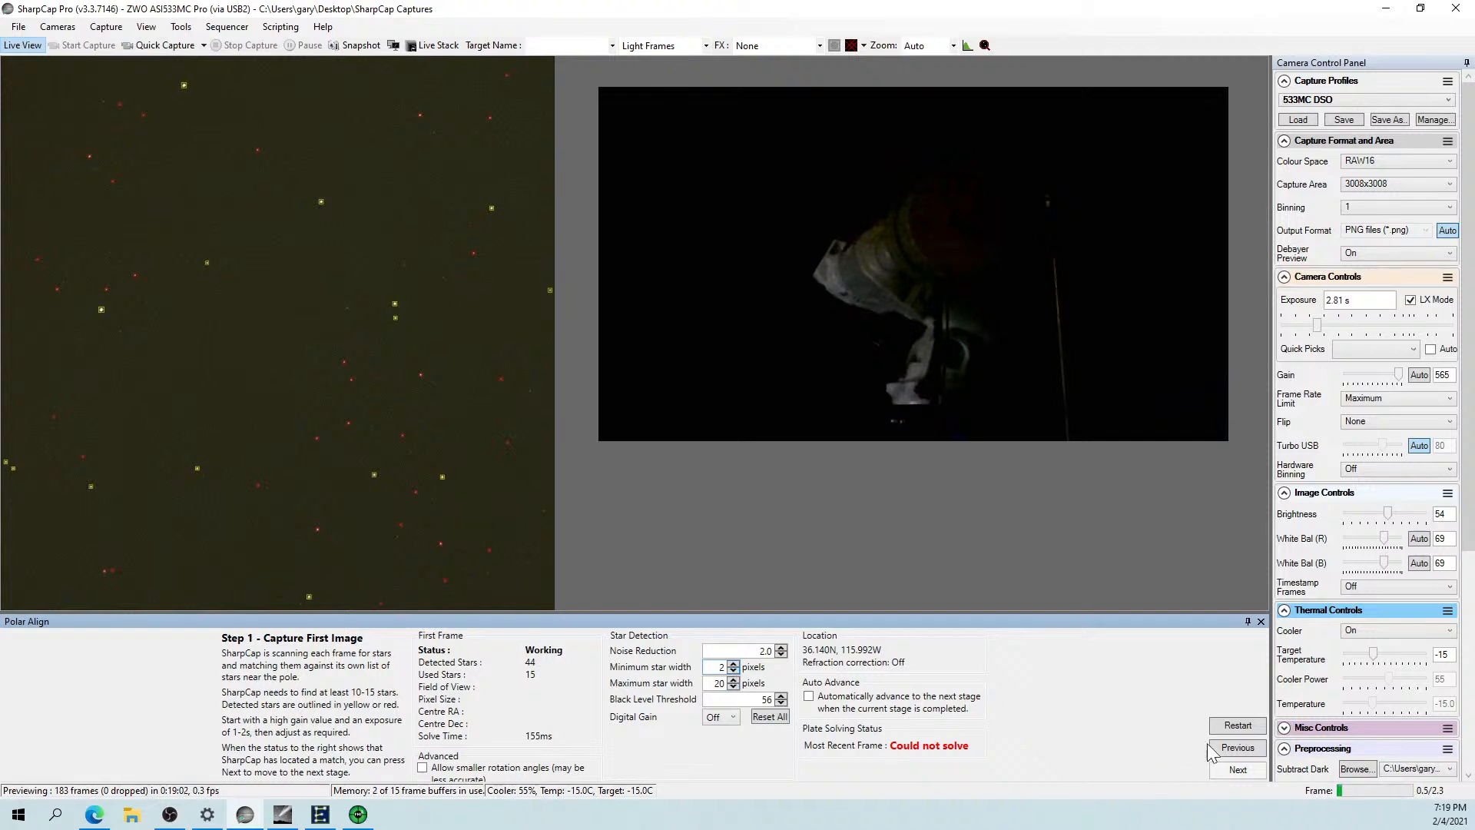
left_click(1228, 726)
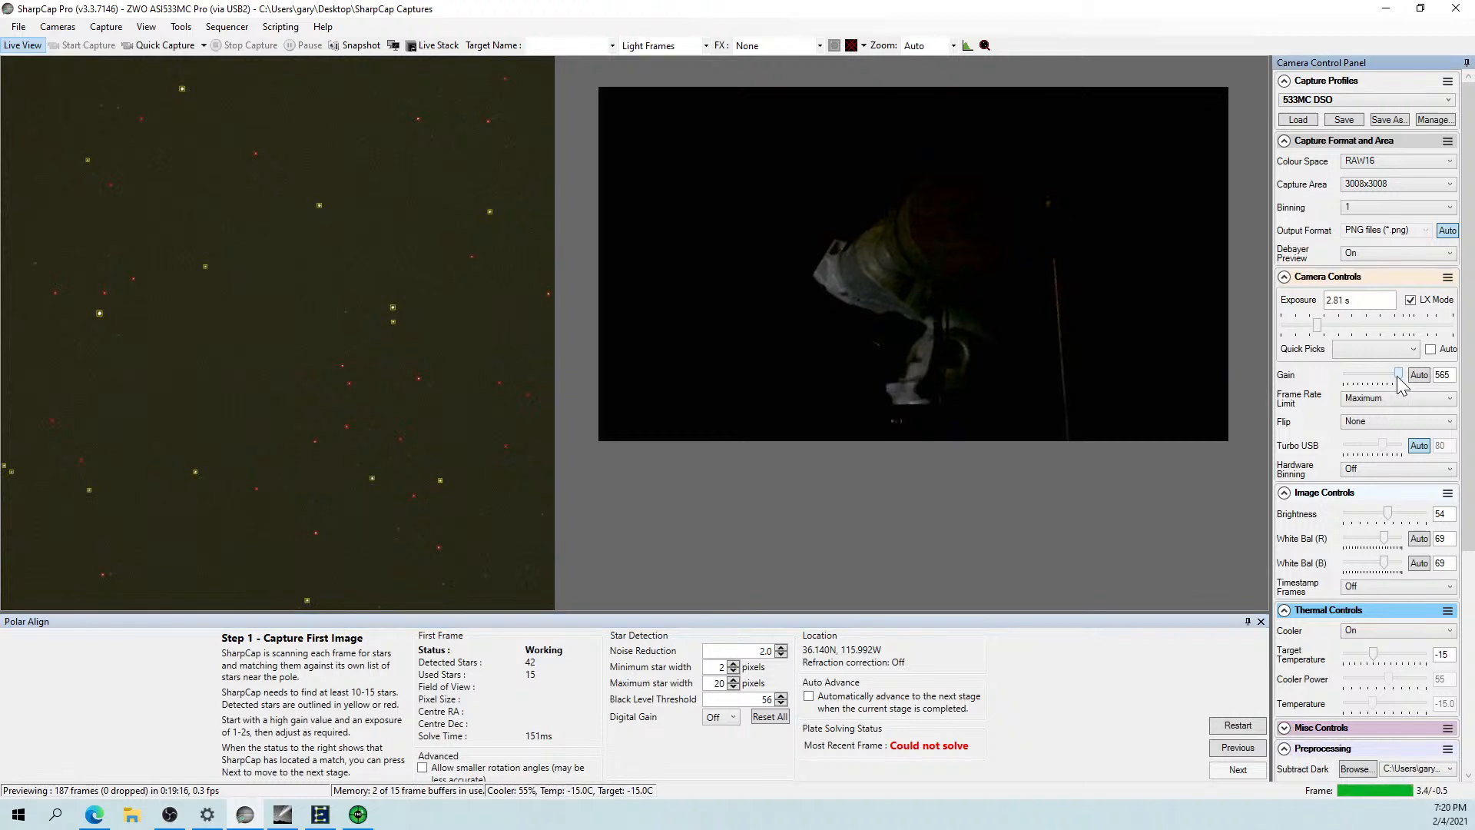
left_click_drag(1398, 382, 1386, 376)
left_click_drag(1321, 332, 1326, 331)
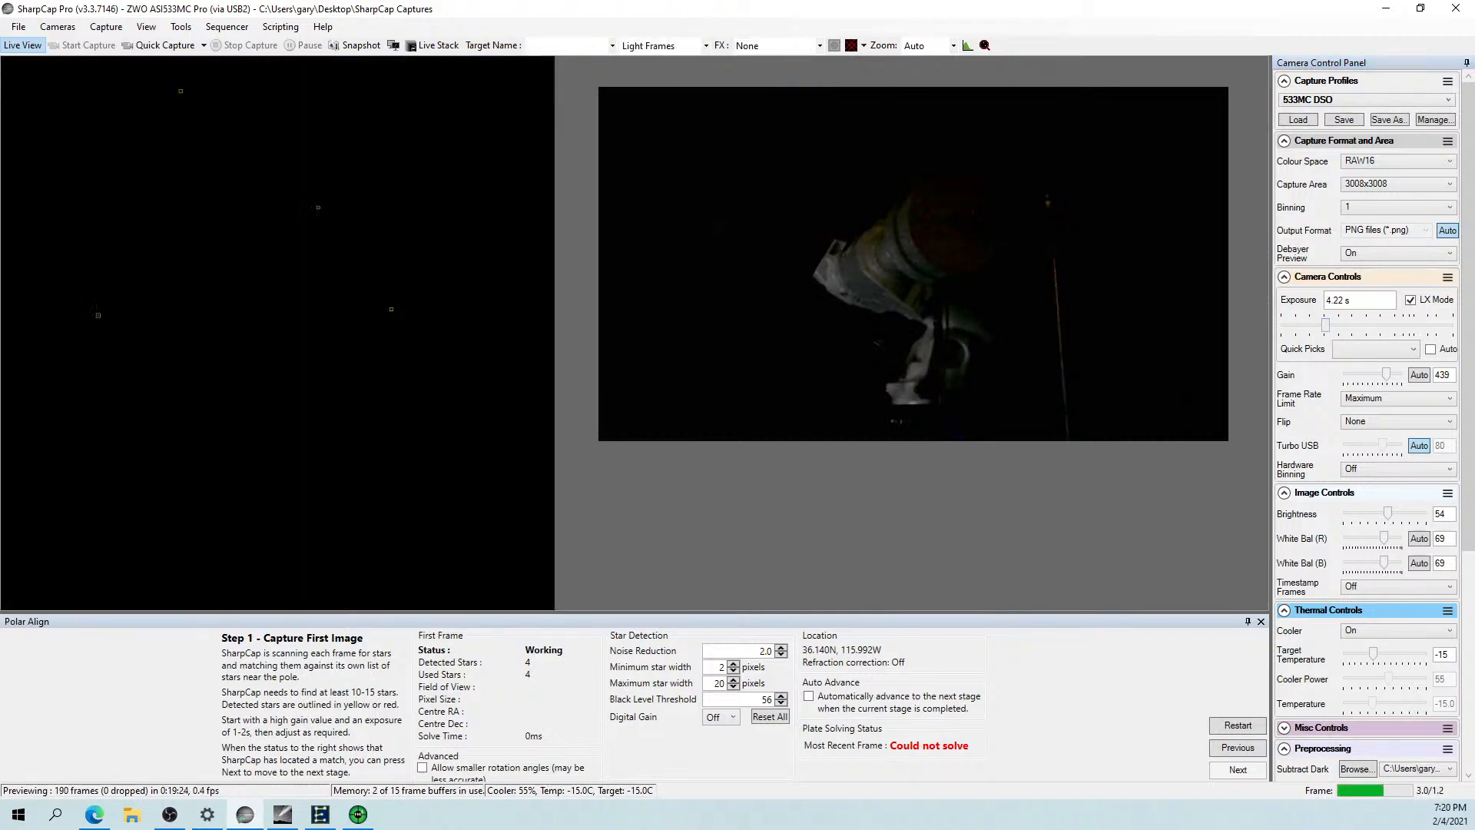
left_click(1229, 722)
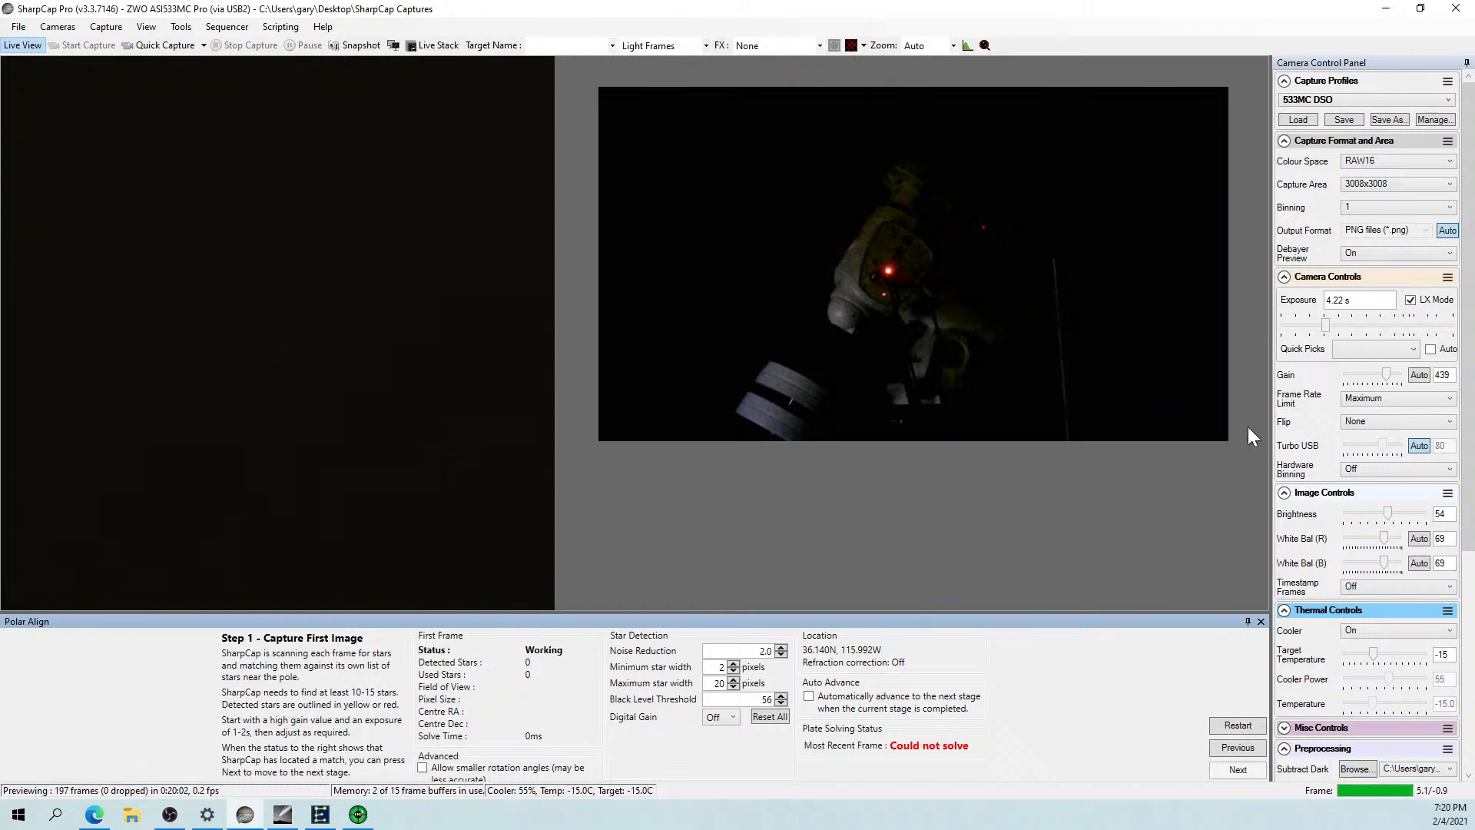
Raise the gain to 502, carry the polar alignment through both image captures and the mount adjustment, and close the tool.
left_click_drag(1375, 377, 1391, 378)
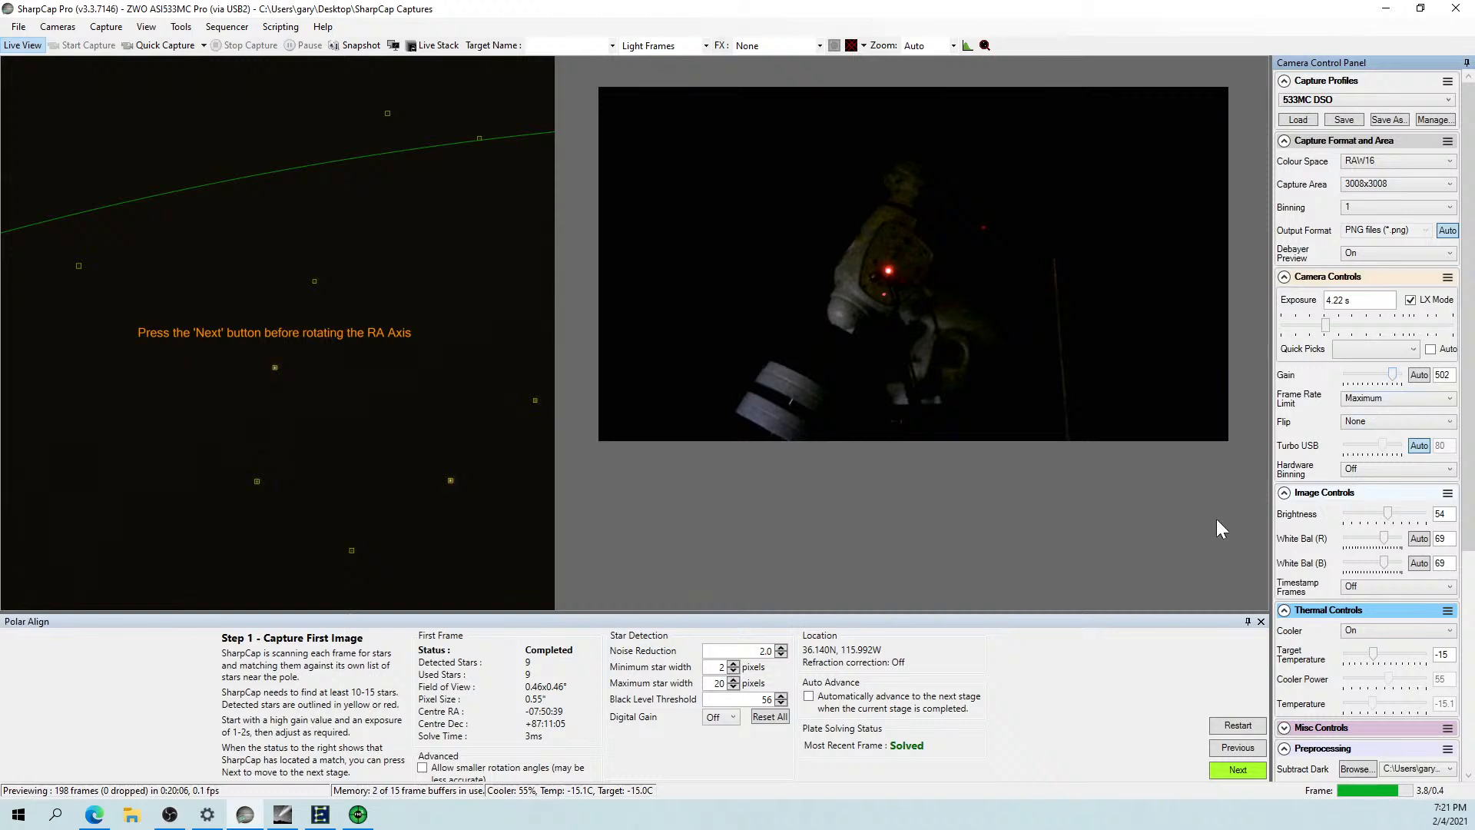
left_click(1237, 771)
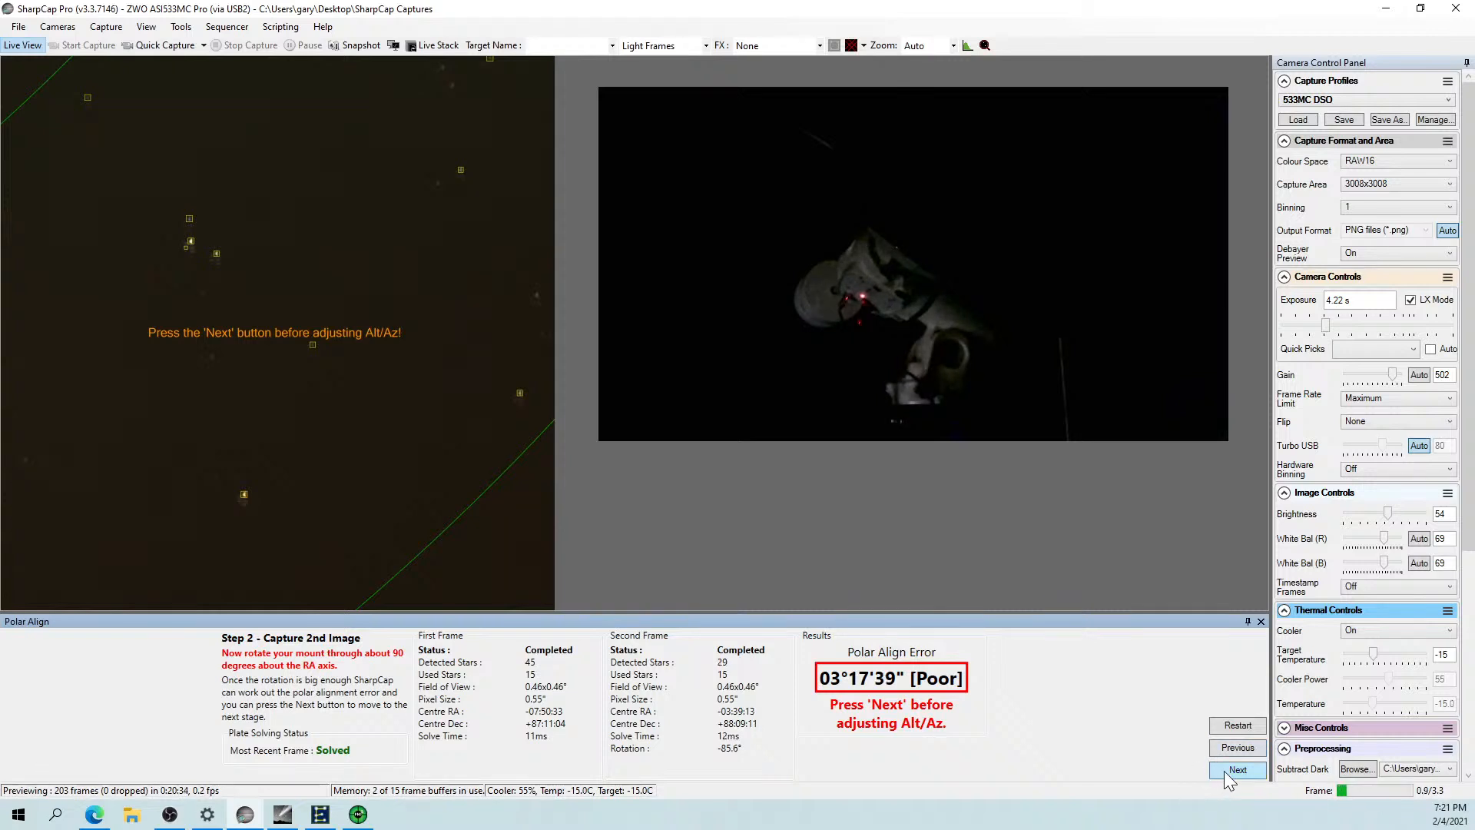
left_click(1224, 772)
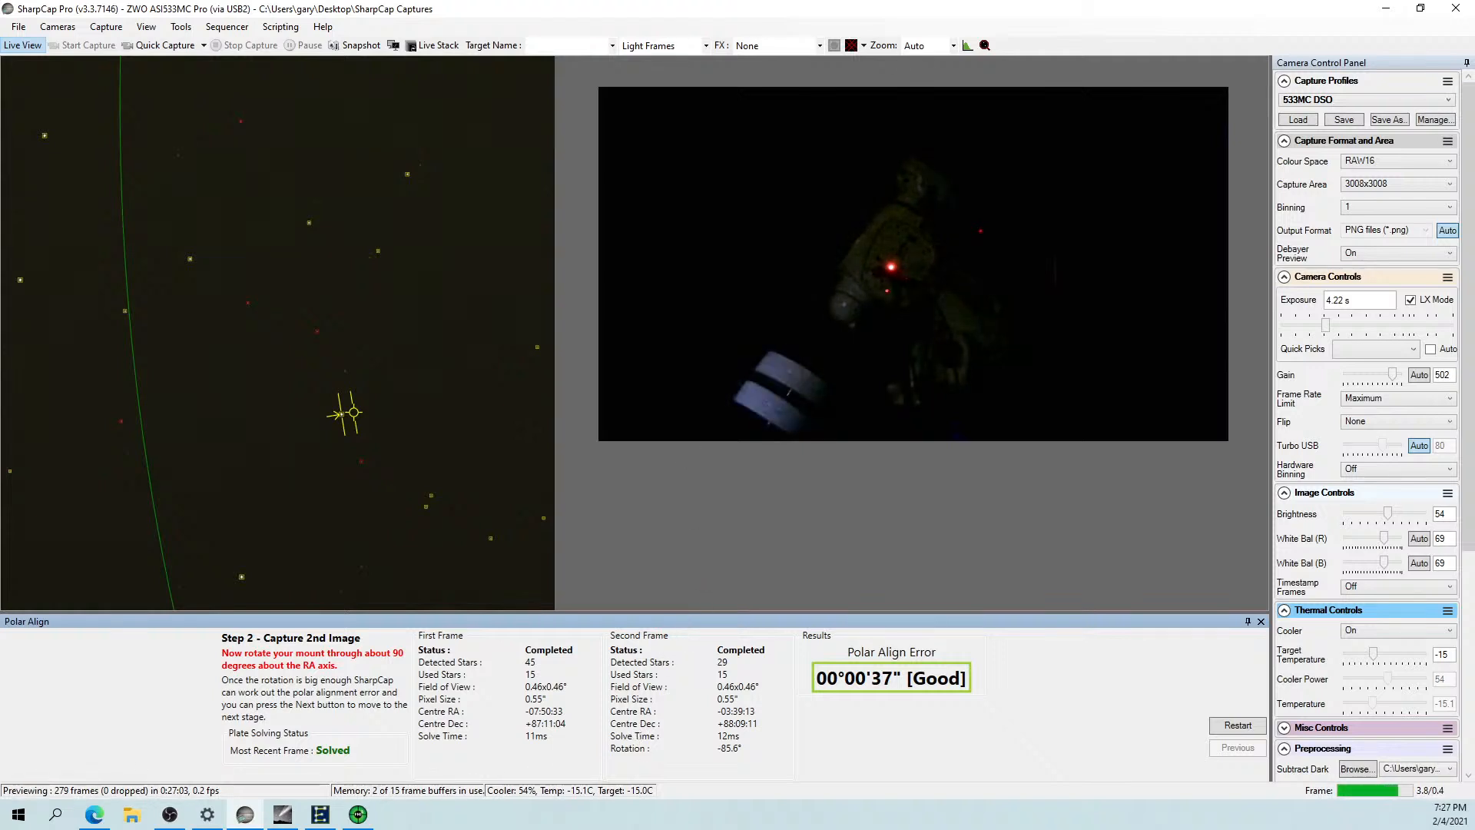
left_click(1261, 621)
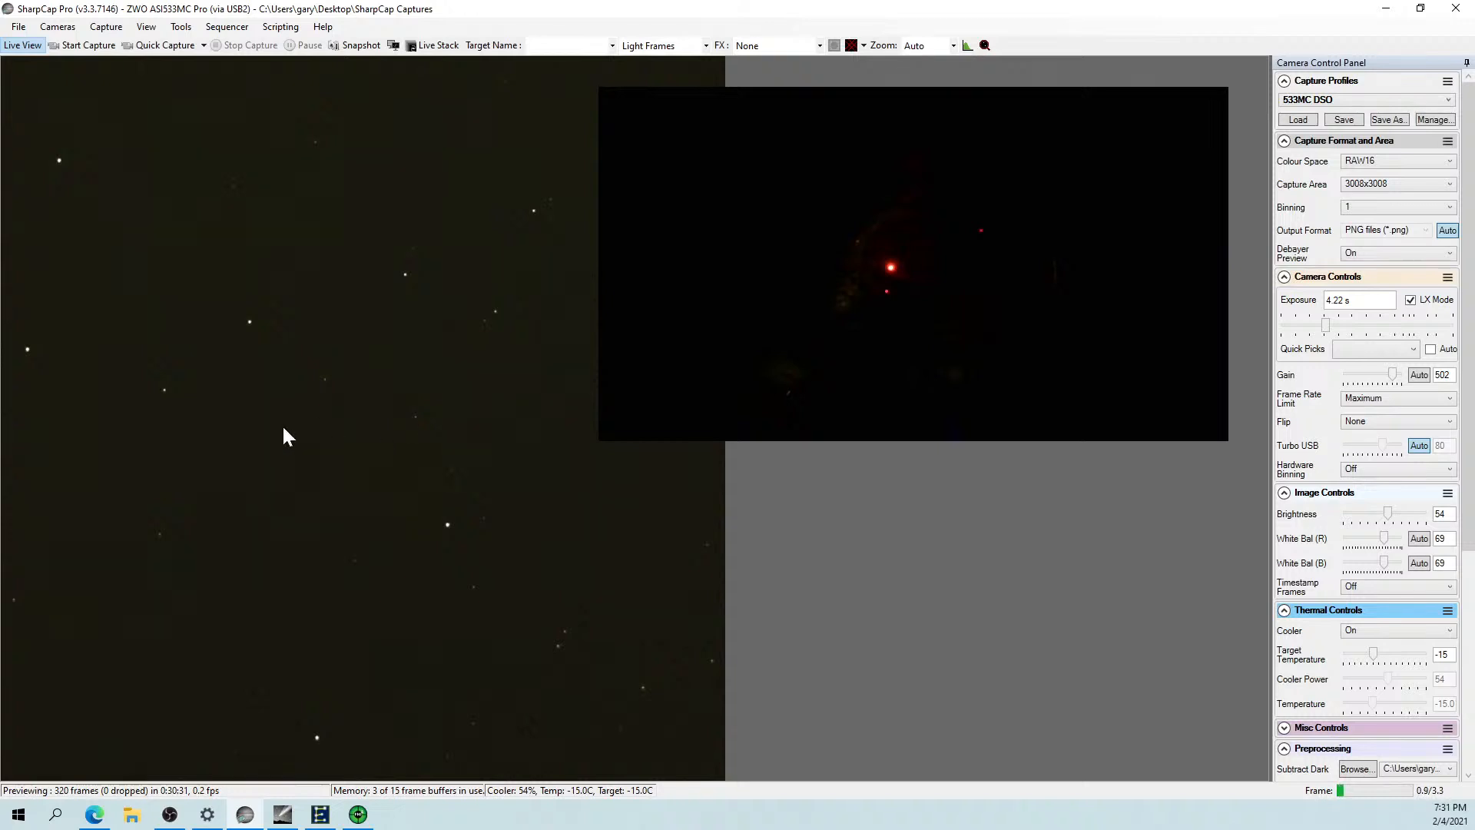
Start the Bahtinov Mask focus assistant and inspect the star field at 75% zoom.
key("alt+Tab")
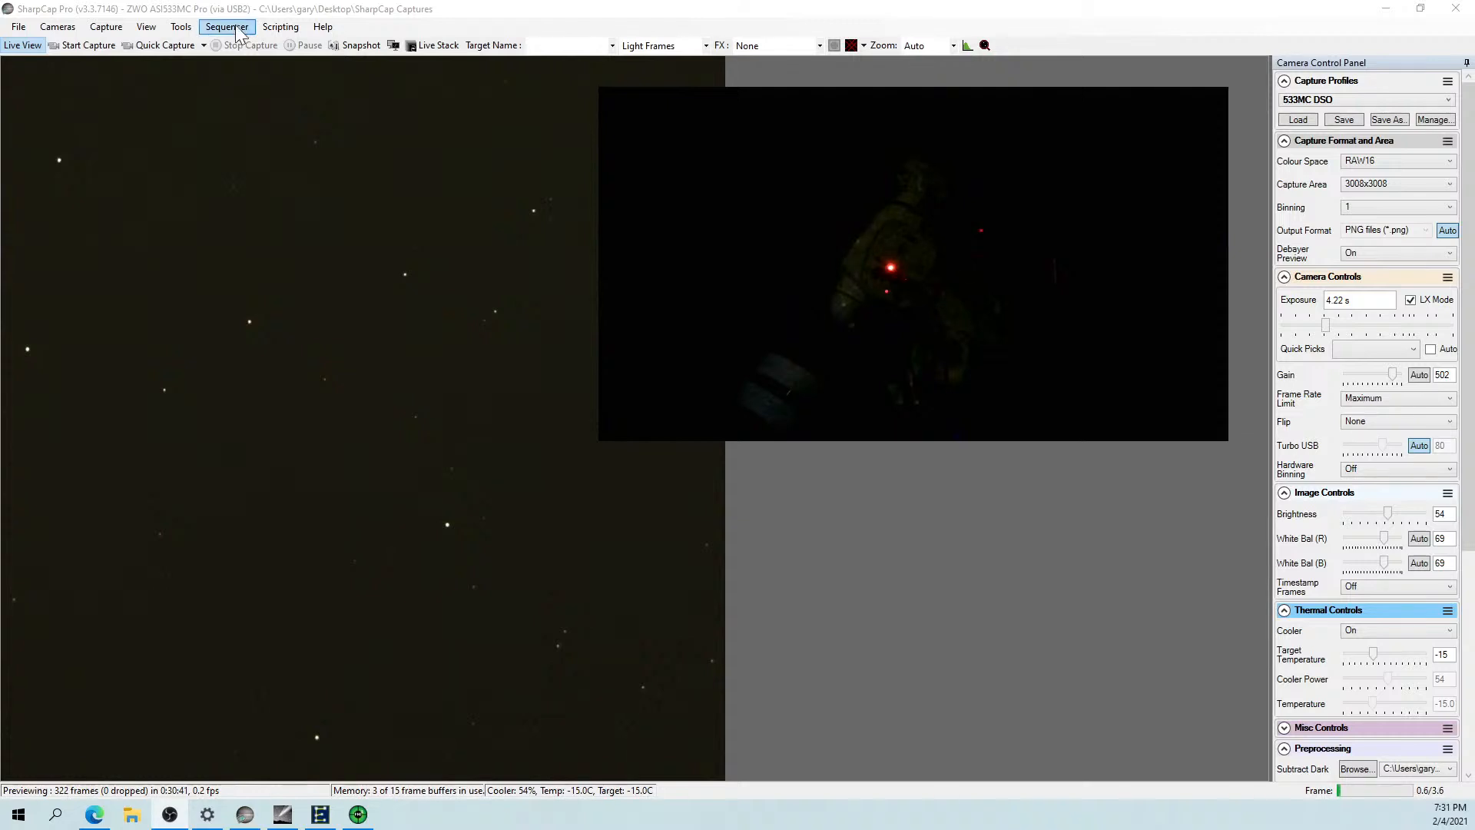
left_click(182, 27)
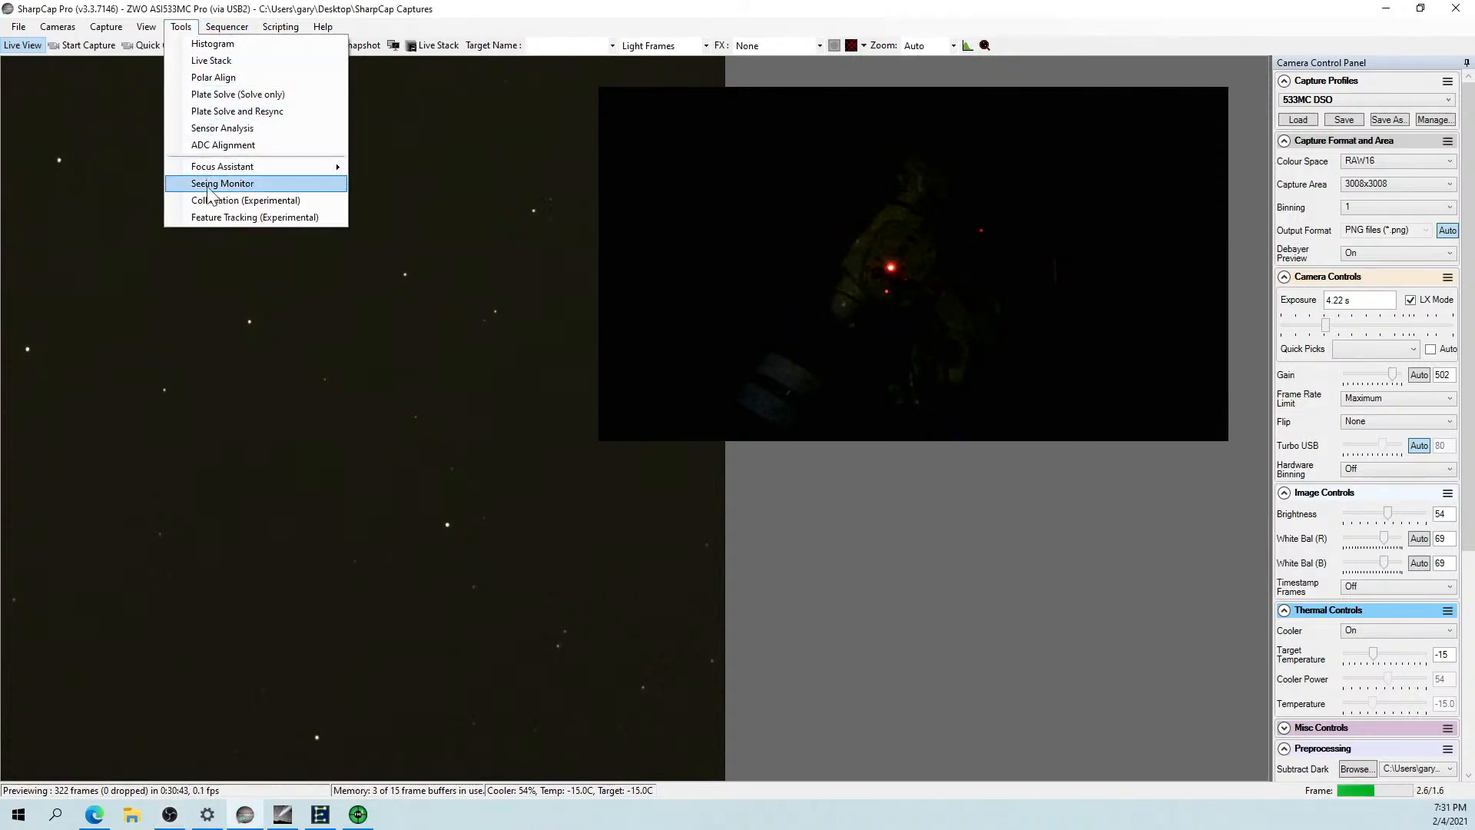
mouse_move(216, 167)
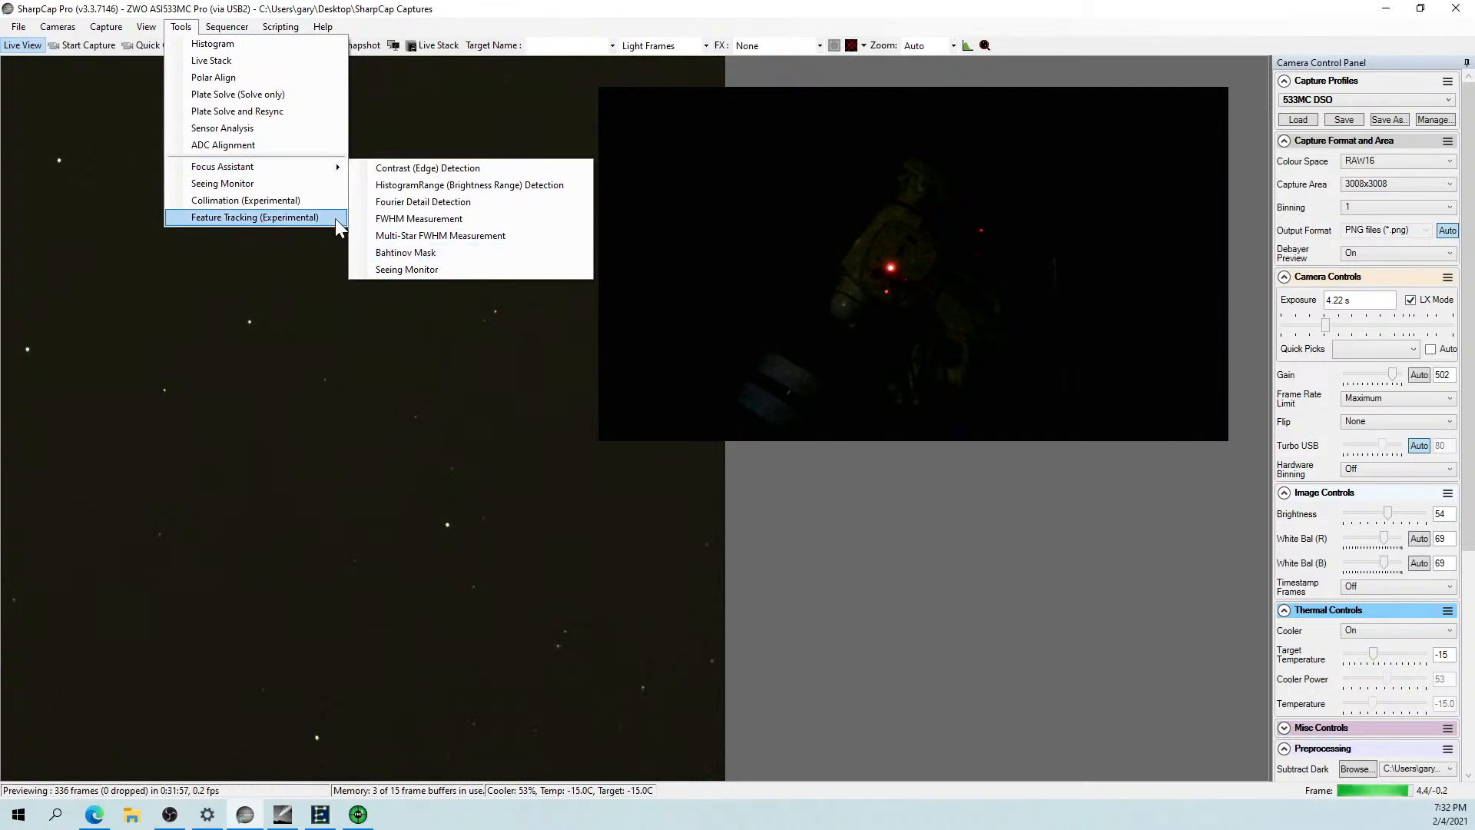
left_click(389, 252)
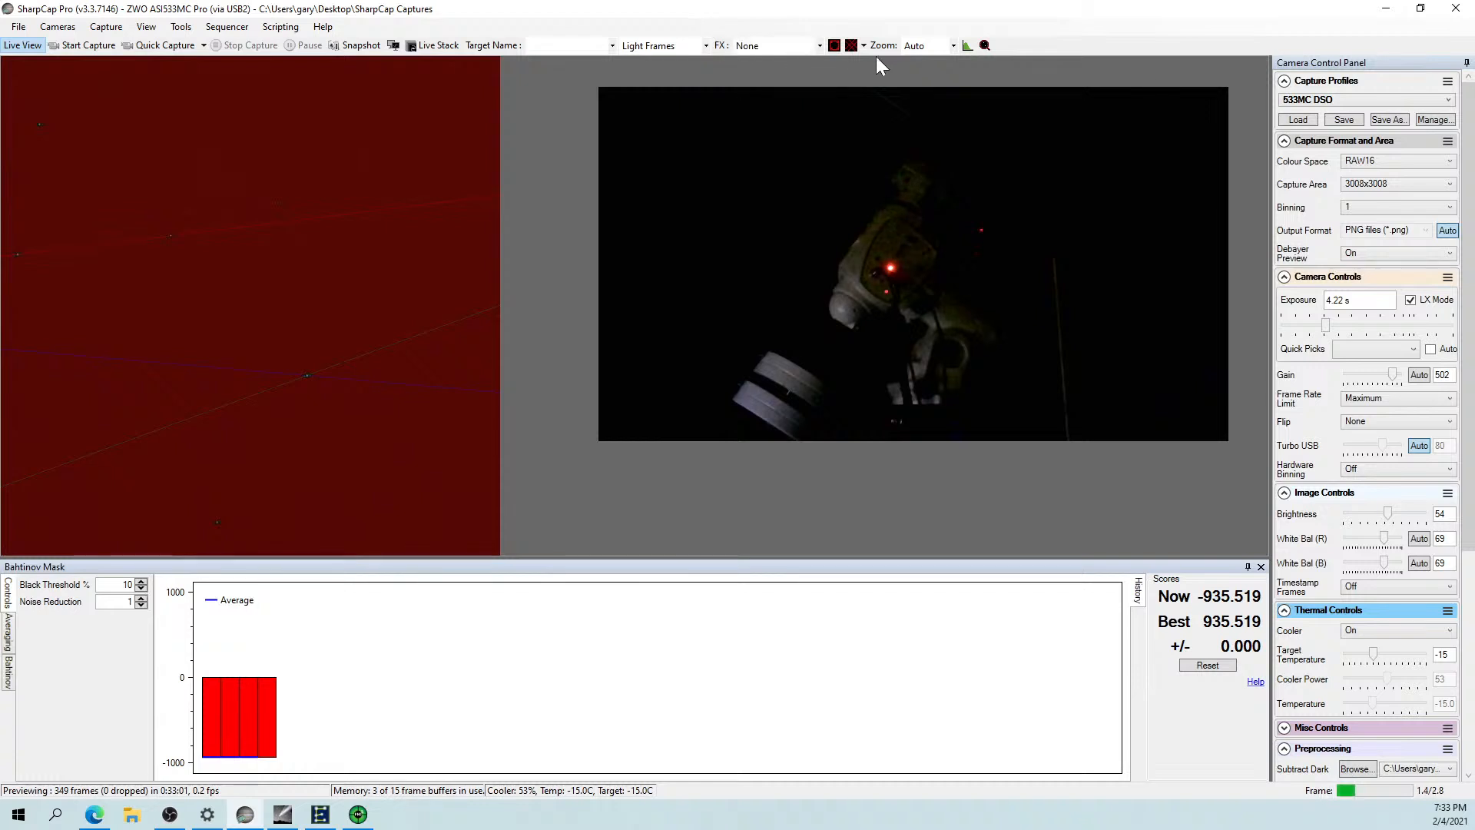
left_click(954, 45)
left_click(914, 130)
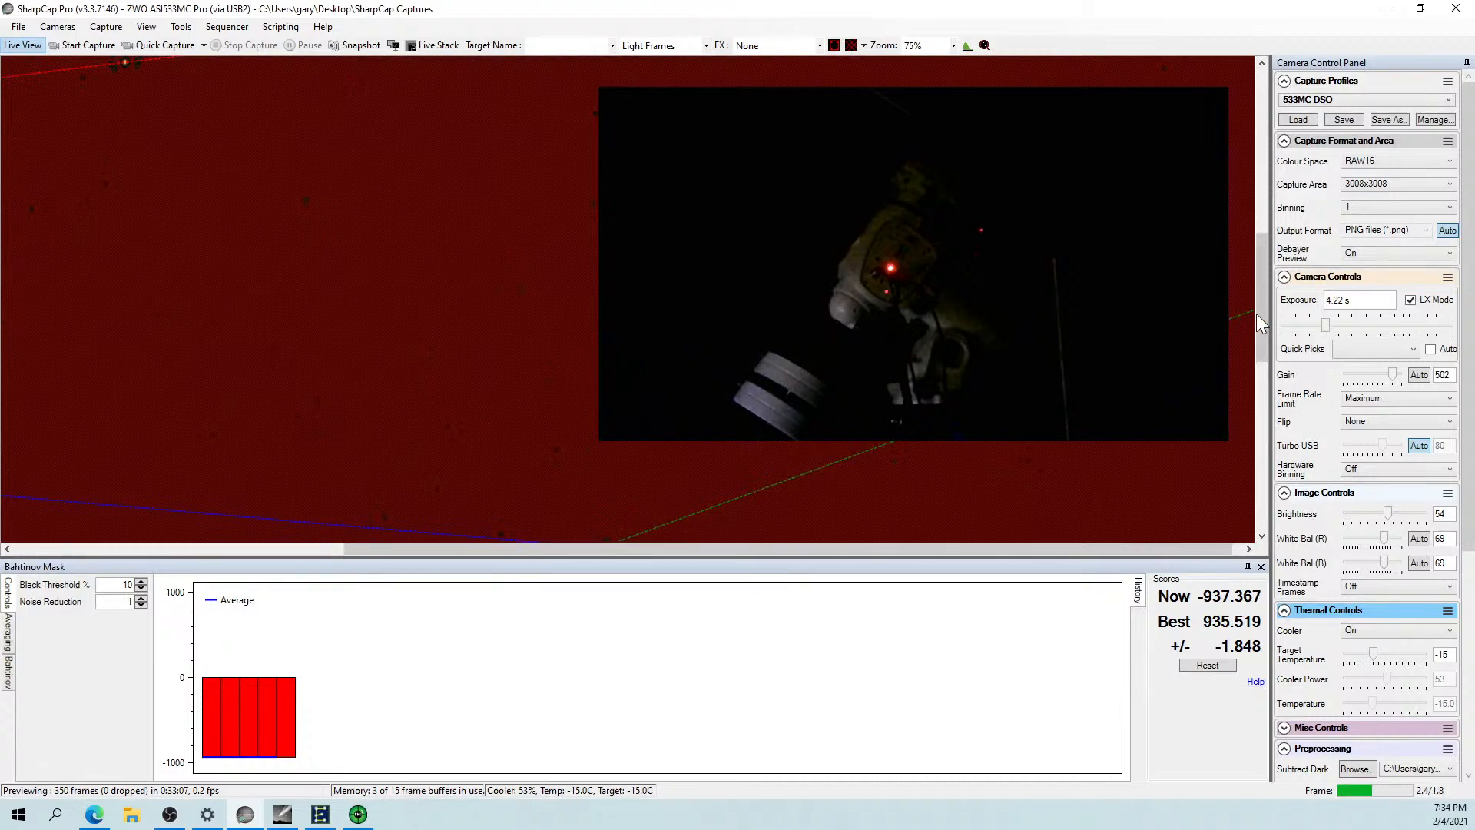
left_click_drag(1257, 315, 1257, 395)
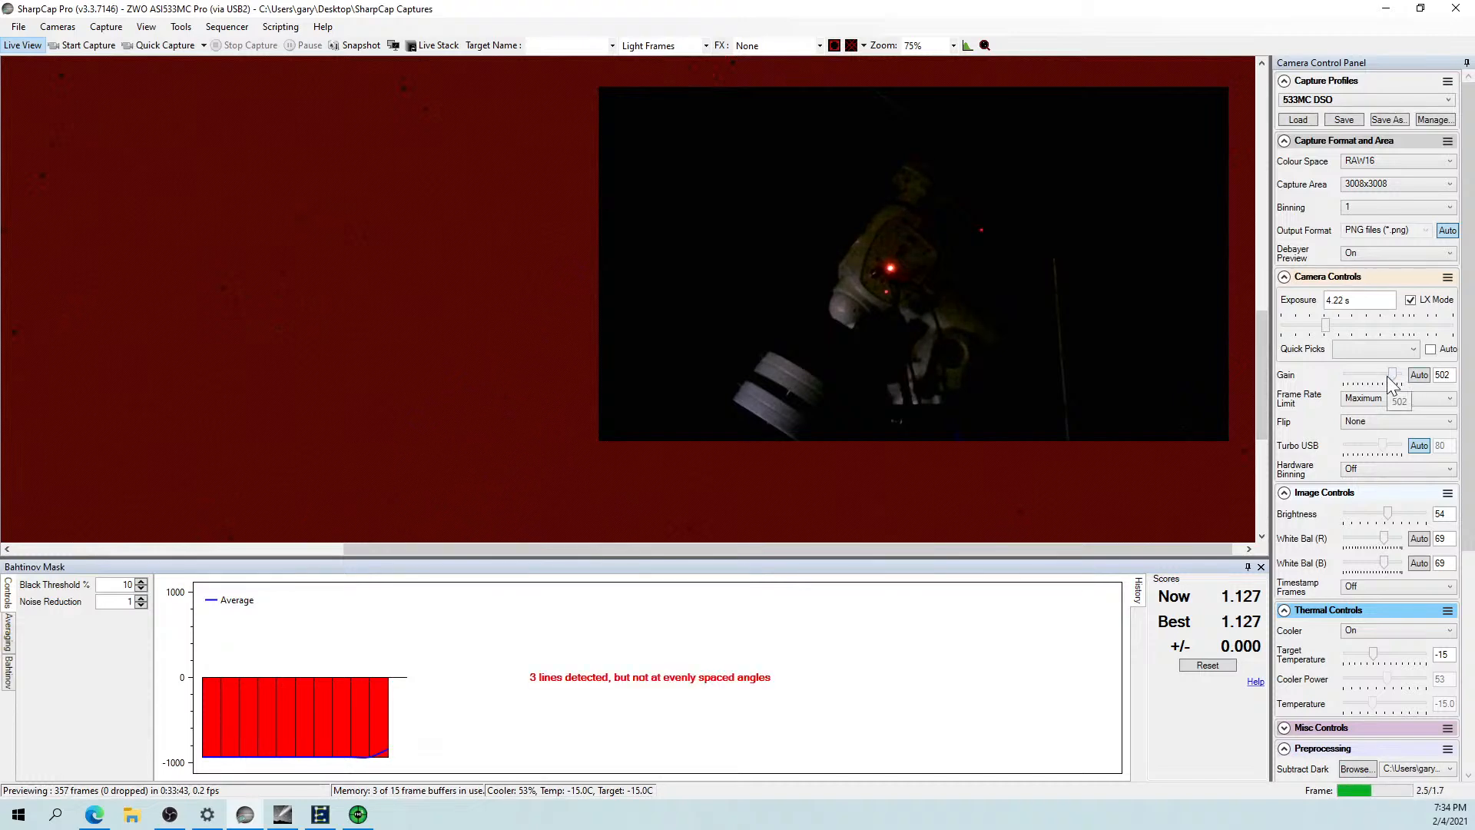
Try a gain of 573 with exposures of 2419 ms and 3.02 s, and set the gain to 534 and the exposure to 4.06 s.
left_click_drag(1390, 376, 1397, 377)
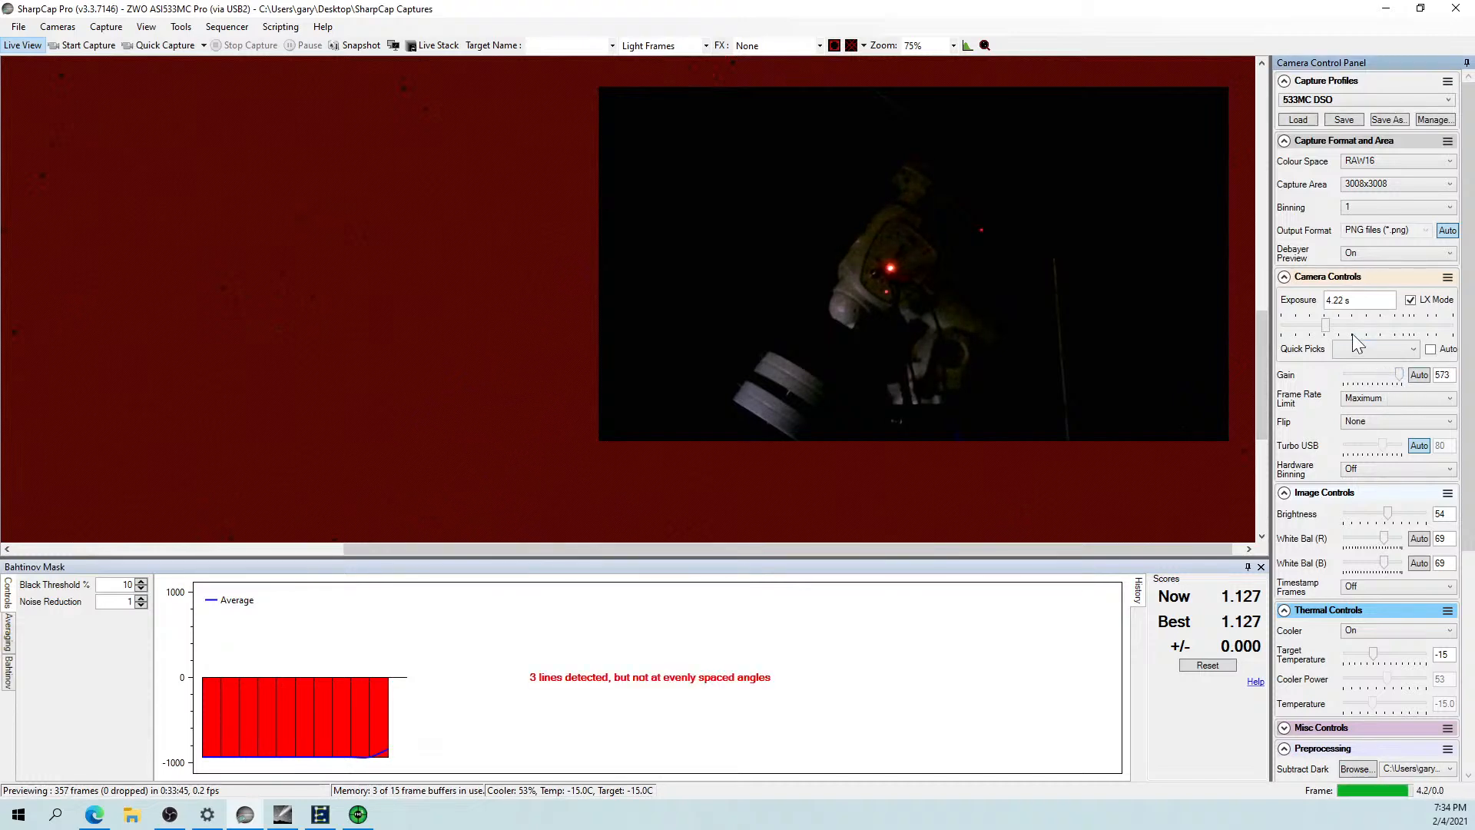
left_click_drag(1322, 327, 1313, 332)
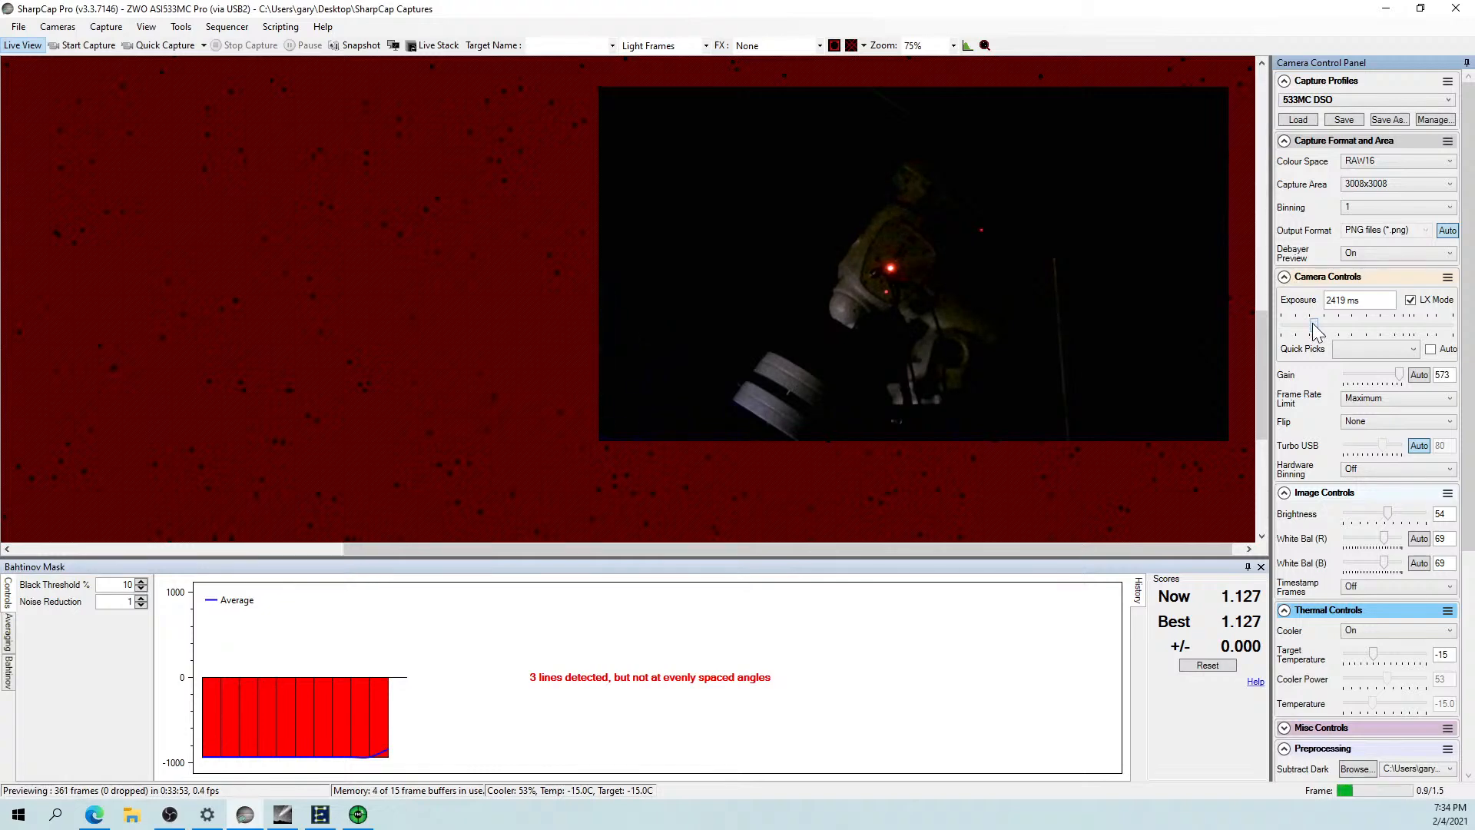
left_click_drag(1314, 331, 1319, 331)
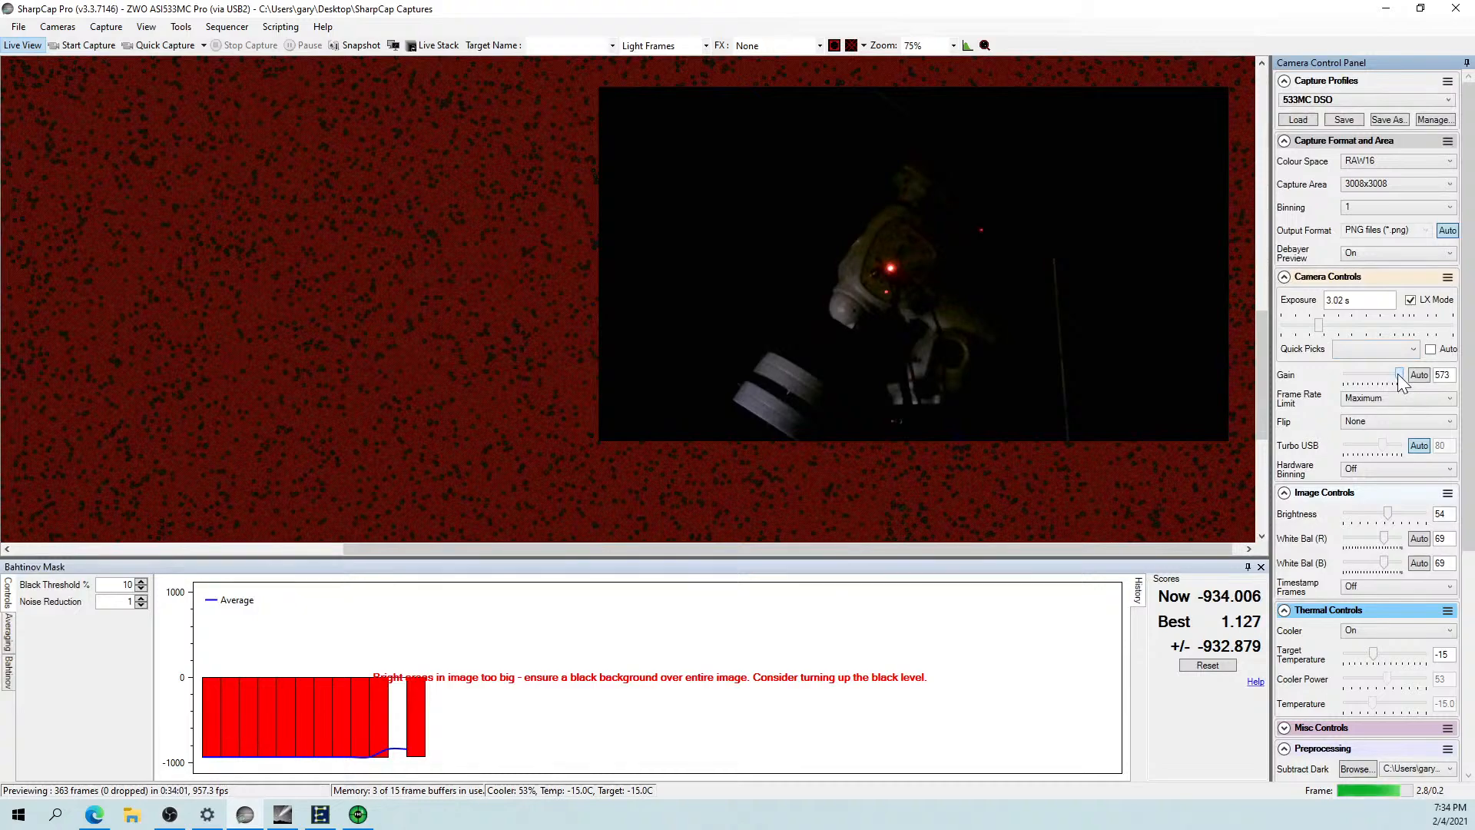
left_click_drag(1398, 375, 1393, 375)
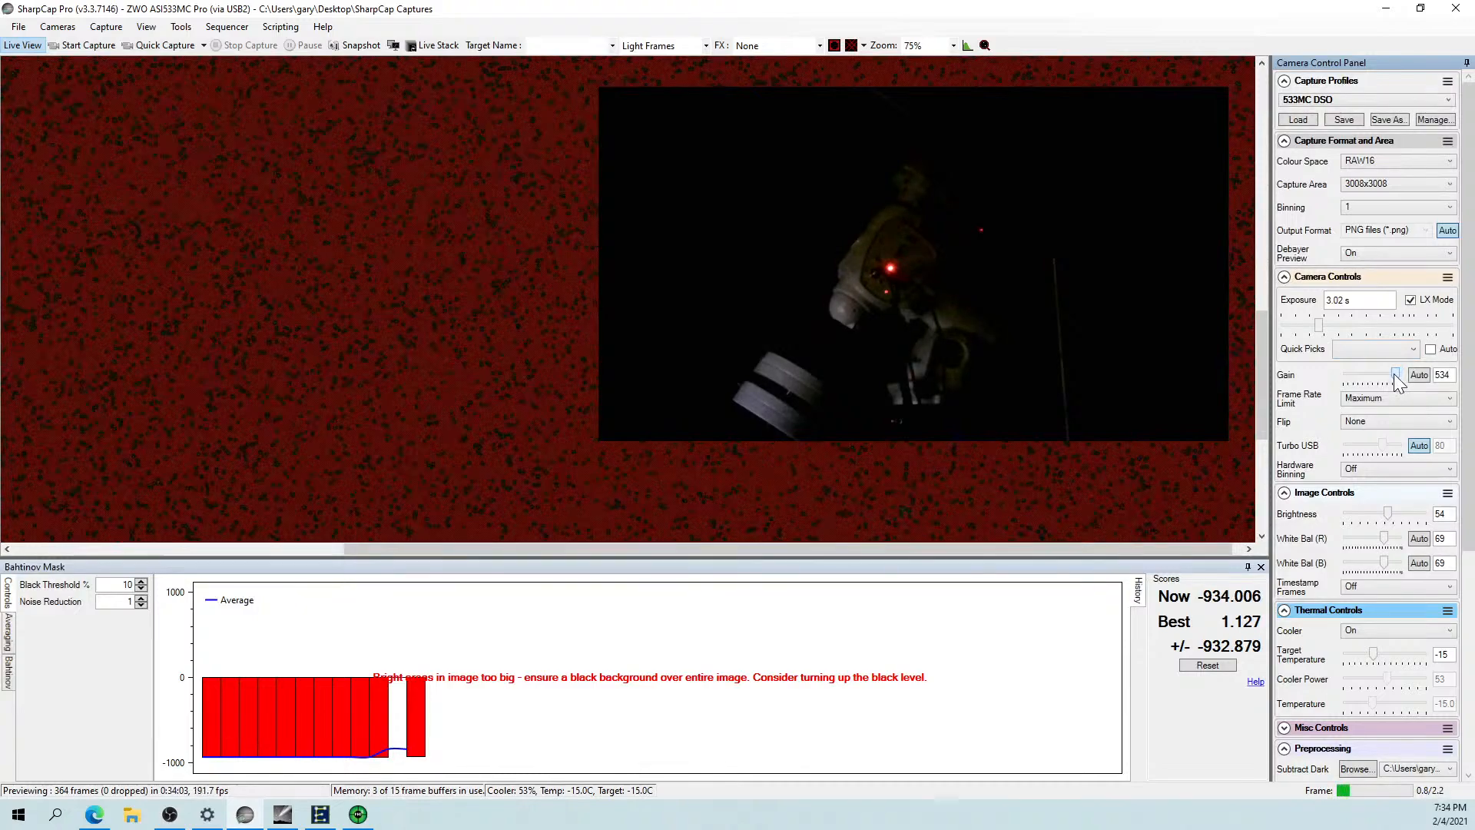
mouse_move(1323, 329)
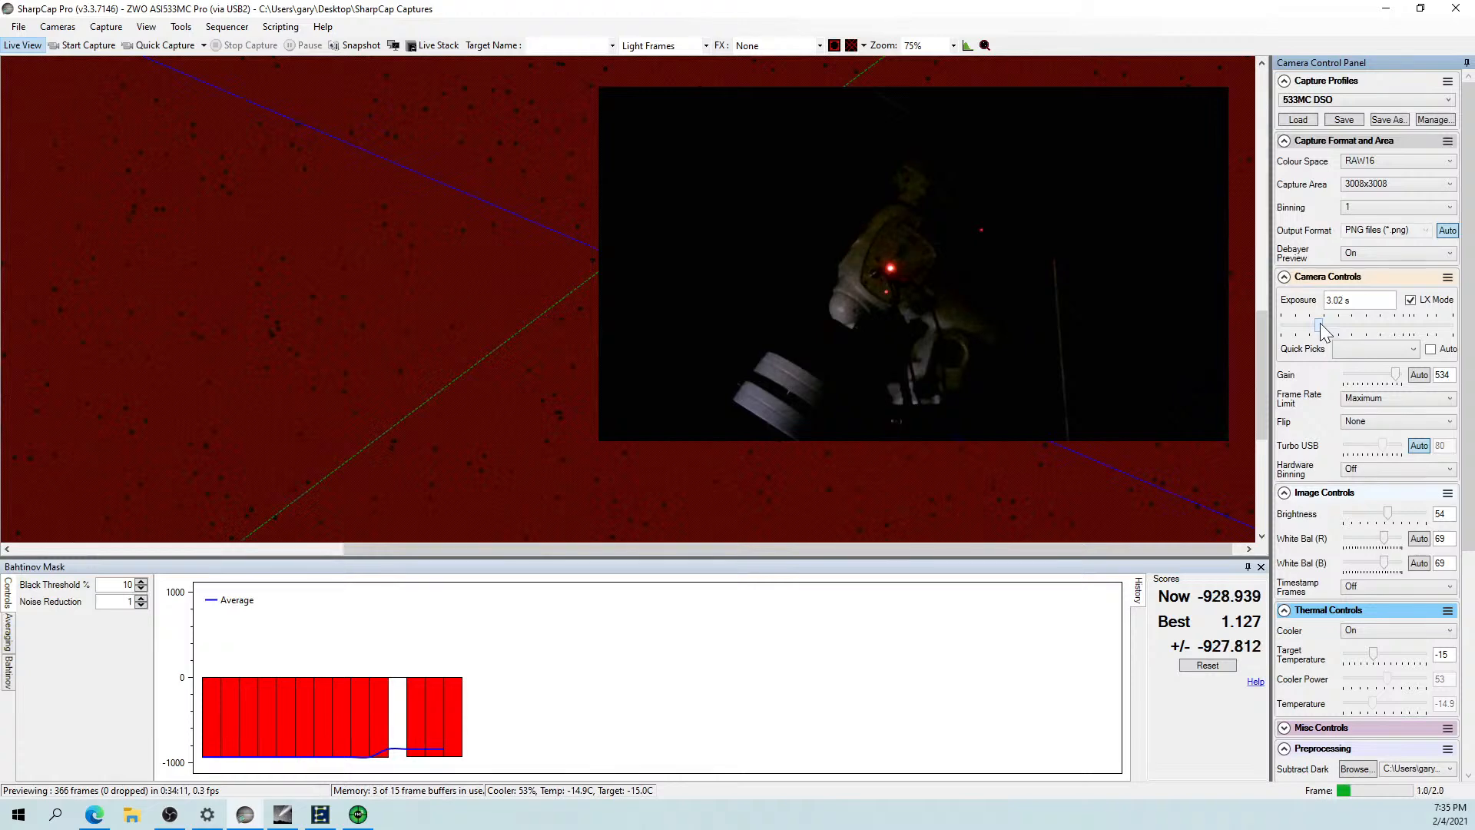
left_click_drag(1321, 329, 1330, 333)
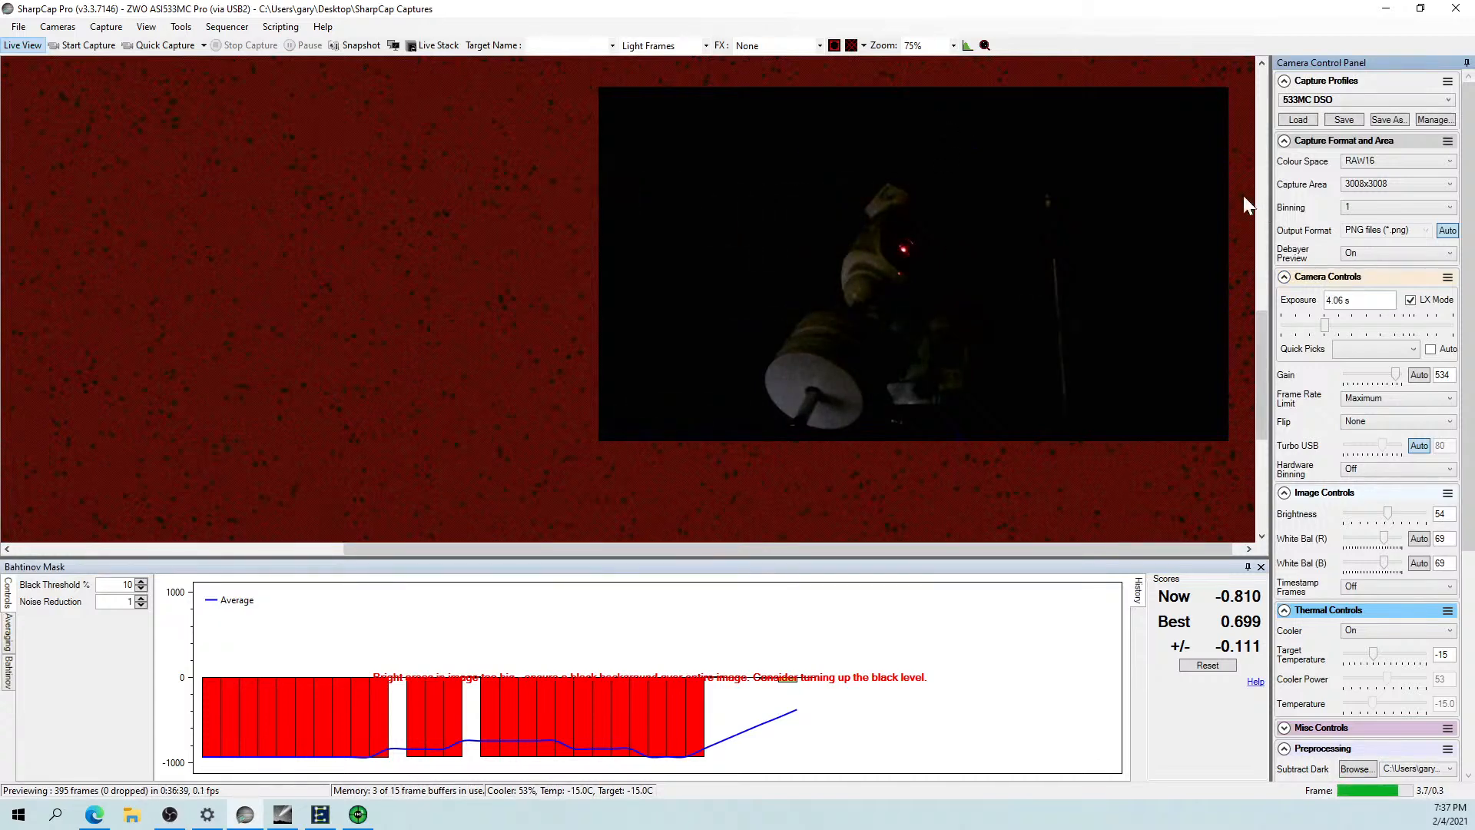
Return the preview to Auto zoom and shorten the camera exposure to 1071 ms.
left_click(953, 46)
left_click(915, 61)
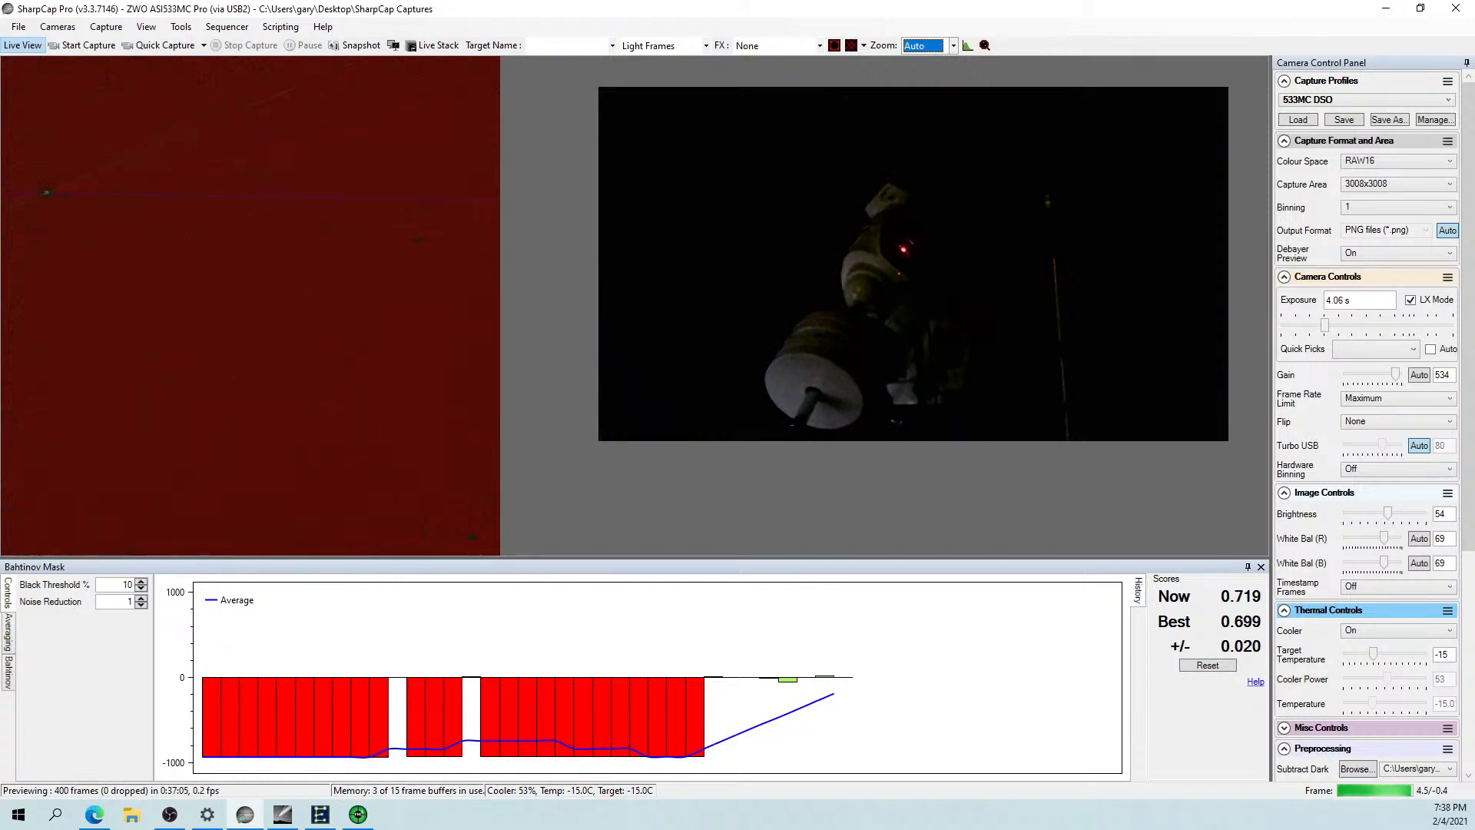
scroll(1443, 588, "down", 4)
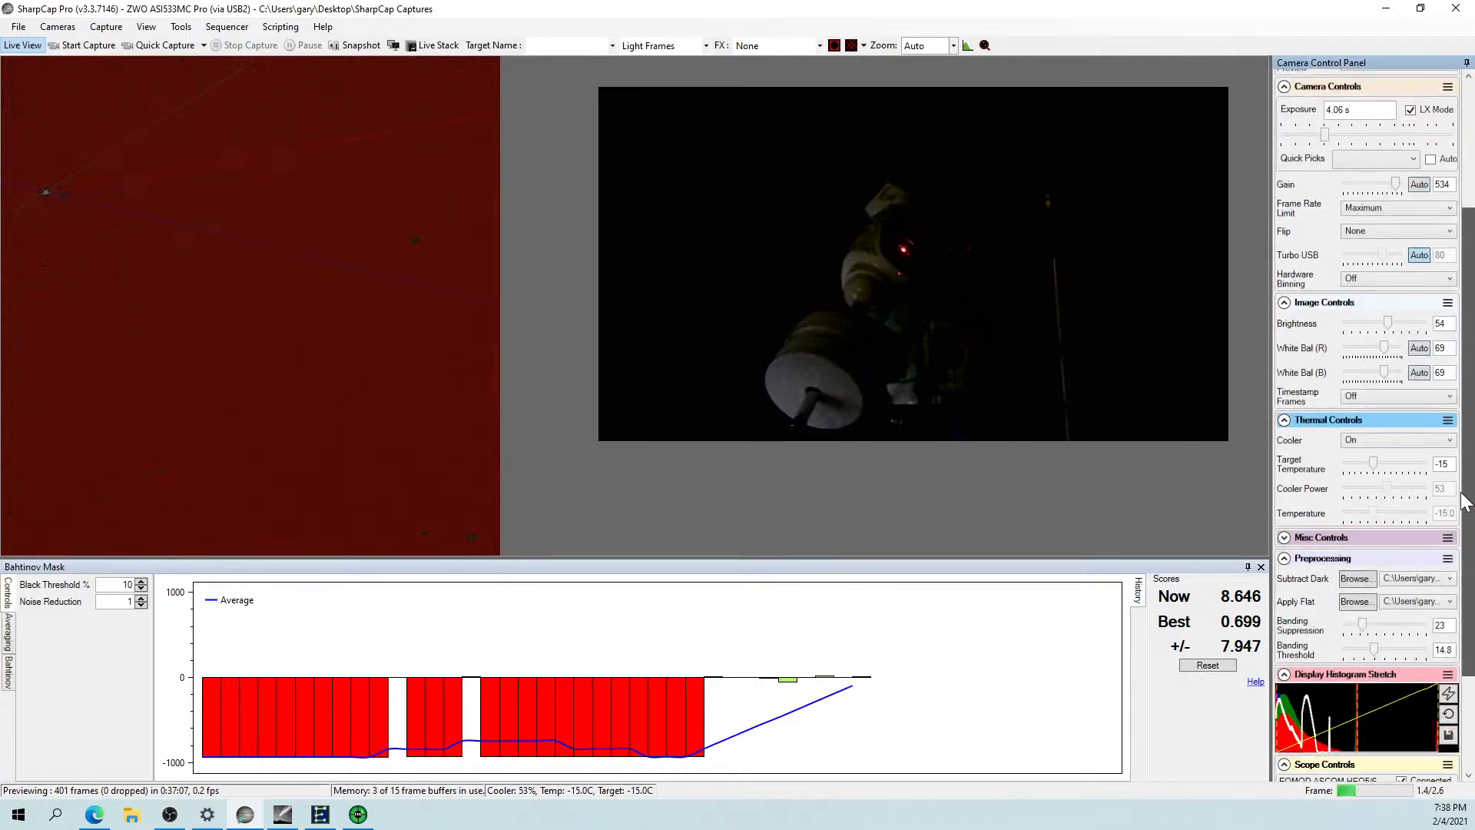
scroll(1443, 588, "down", 1)
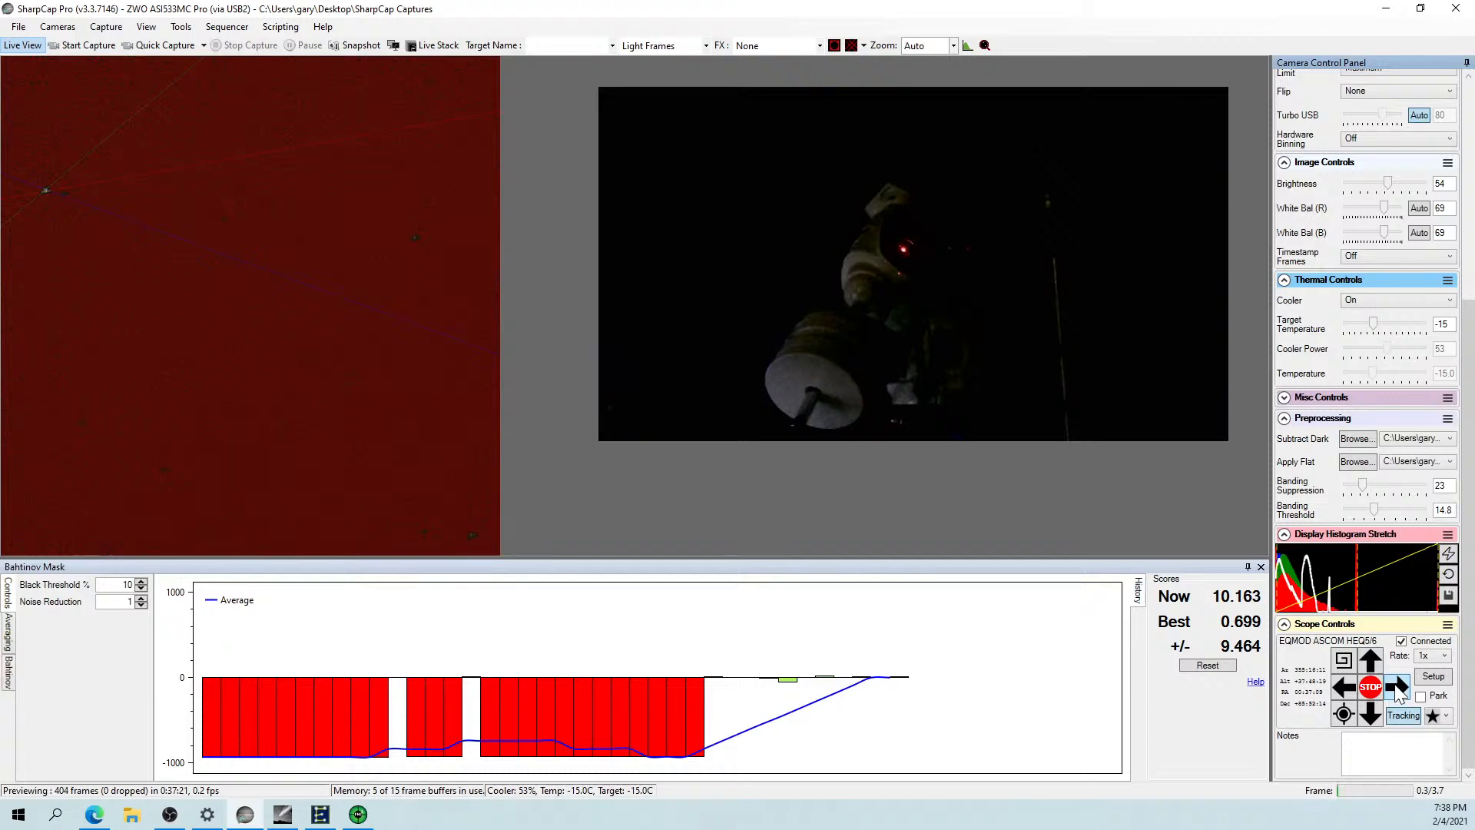
left_click_drag(1467, 446, 1468, 251)
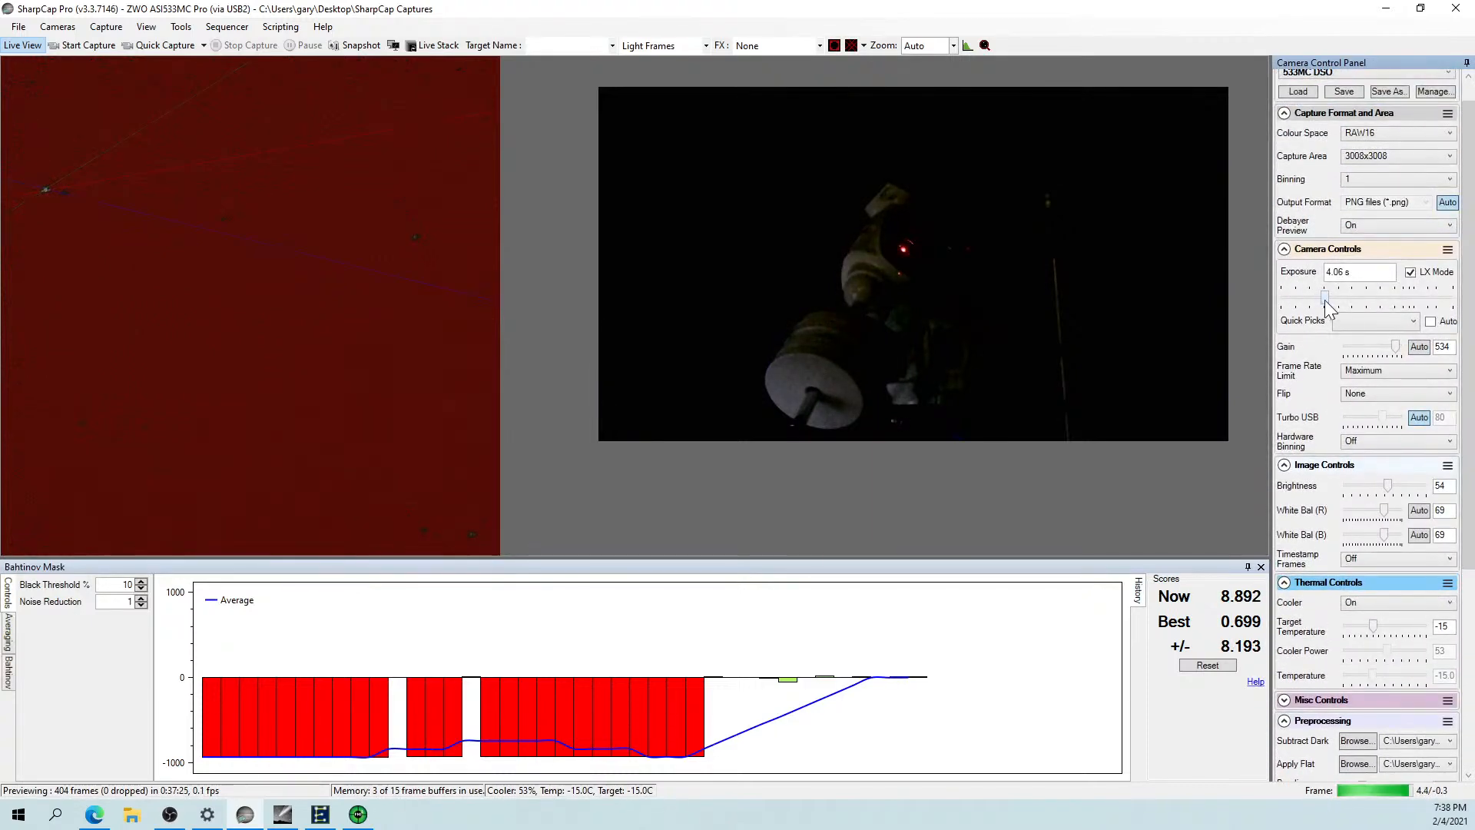
left_click_drag(1324, 300, 1302, 307)
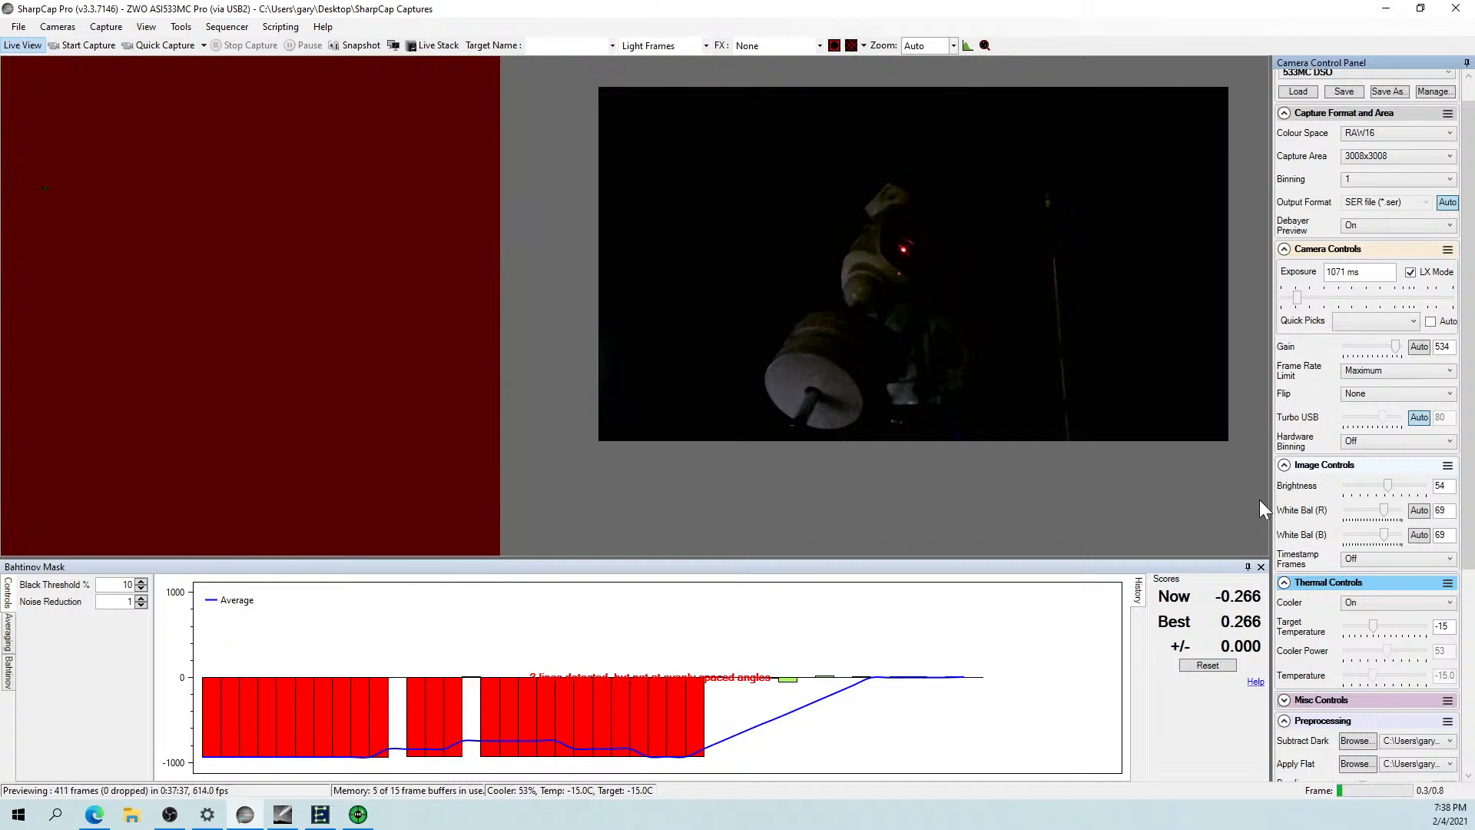
Set the mount's slew rate to 16x in the scope controls.
left_click_drag(1469, 512, 1469, 713)
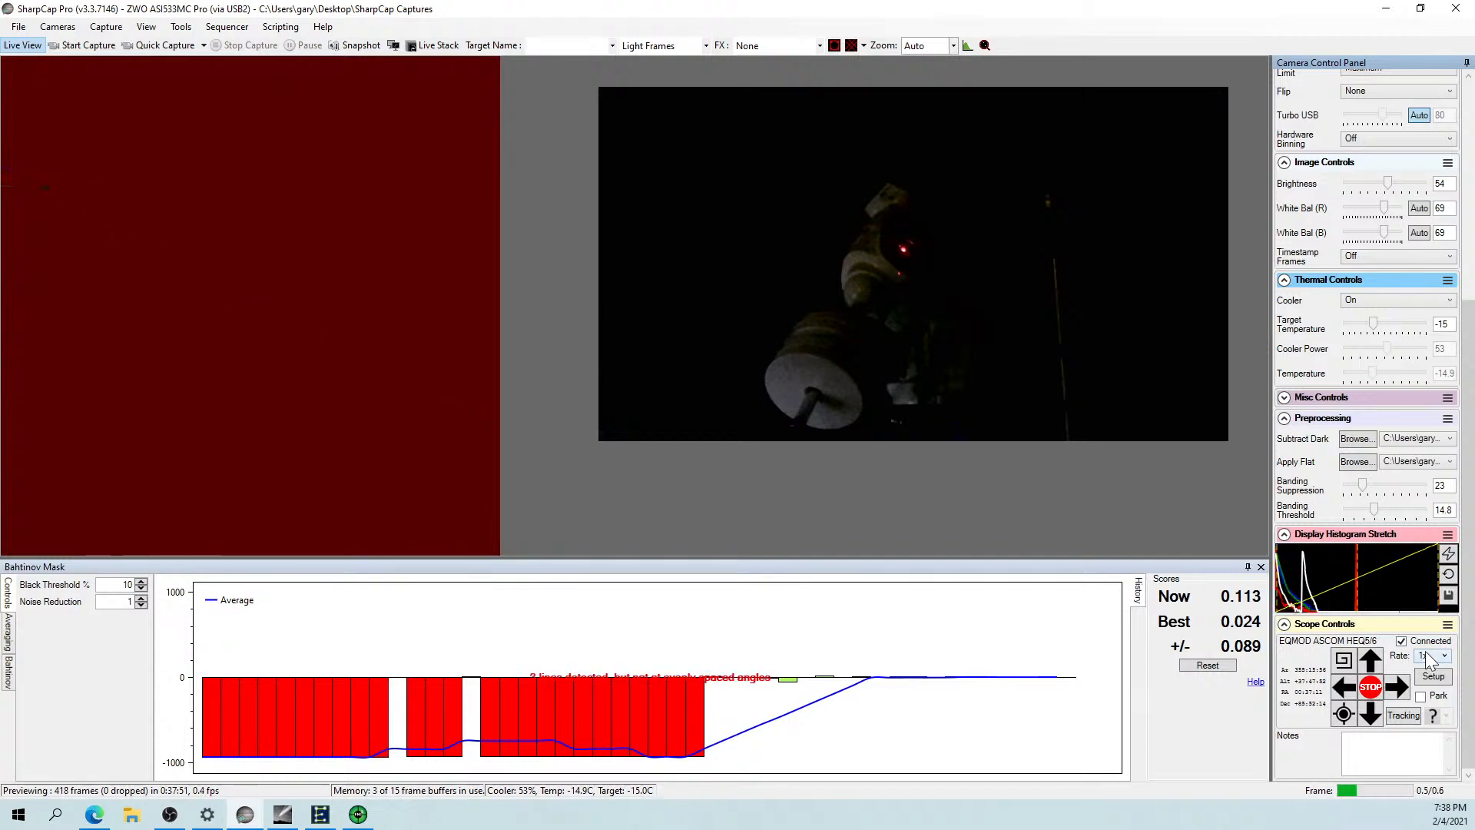
left_click(1433, 656)
left_click(1424, 695)
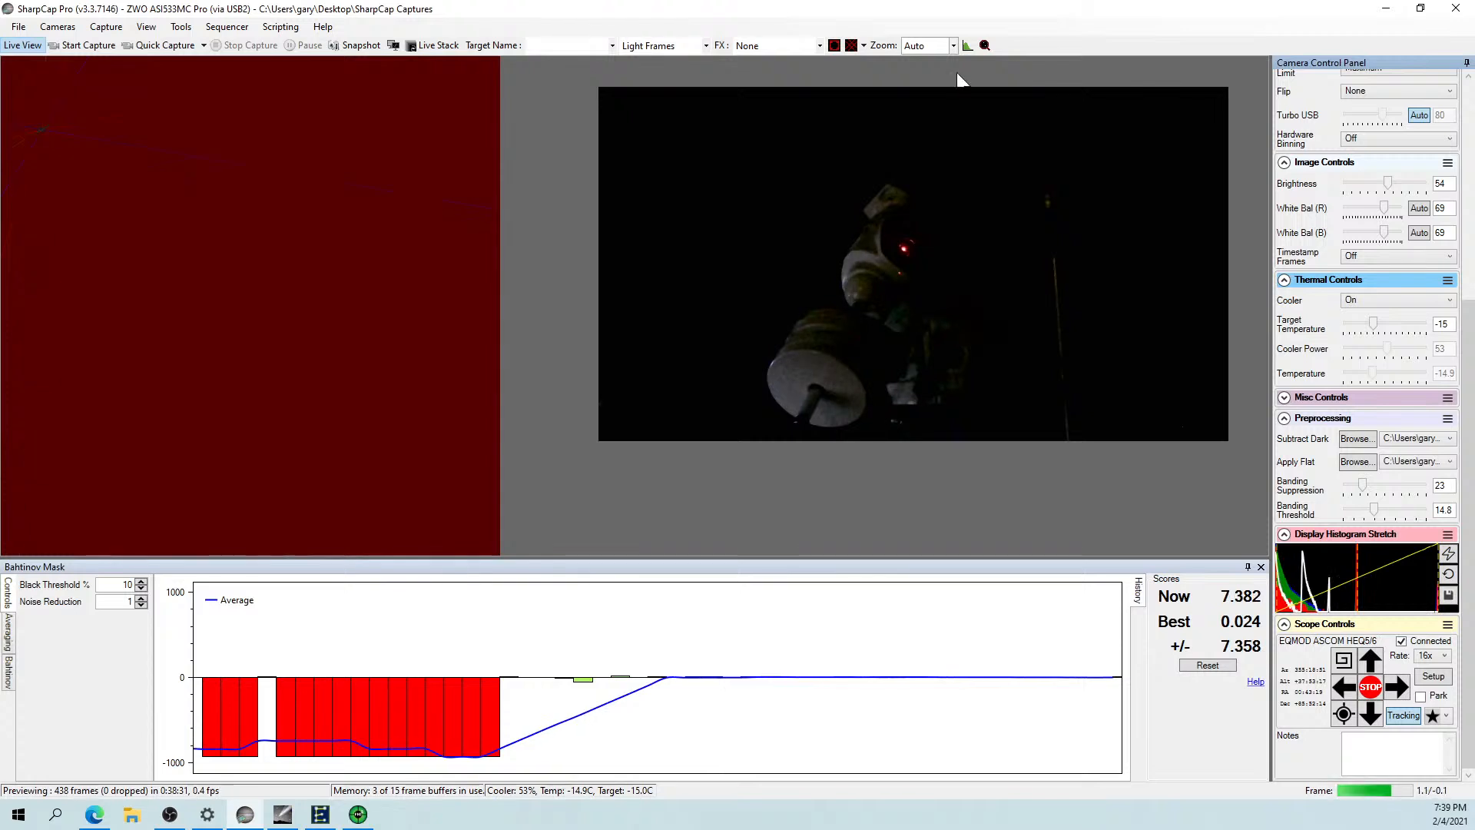
Set the preview zoom to 50%, and undock and widen the Bahtinov Mask window so its graph and scores fit.
left_click(953, 46)
left_click(928, 106)
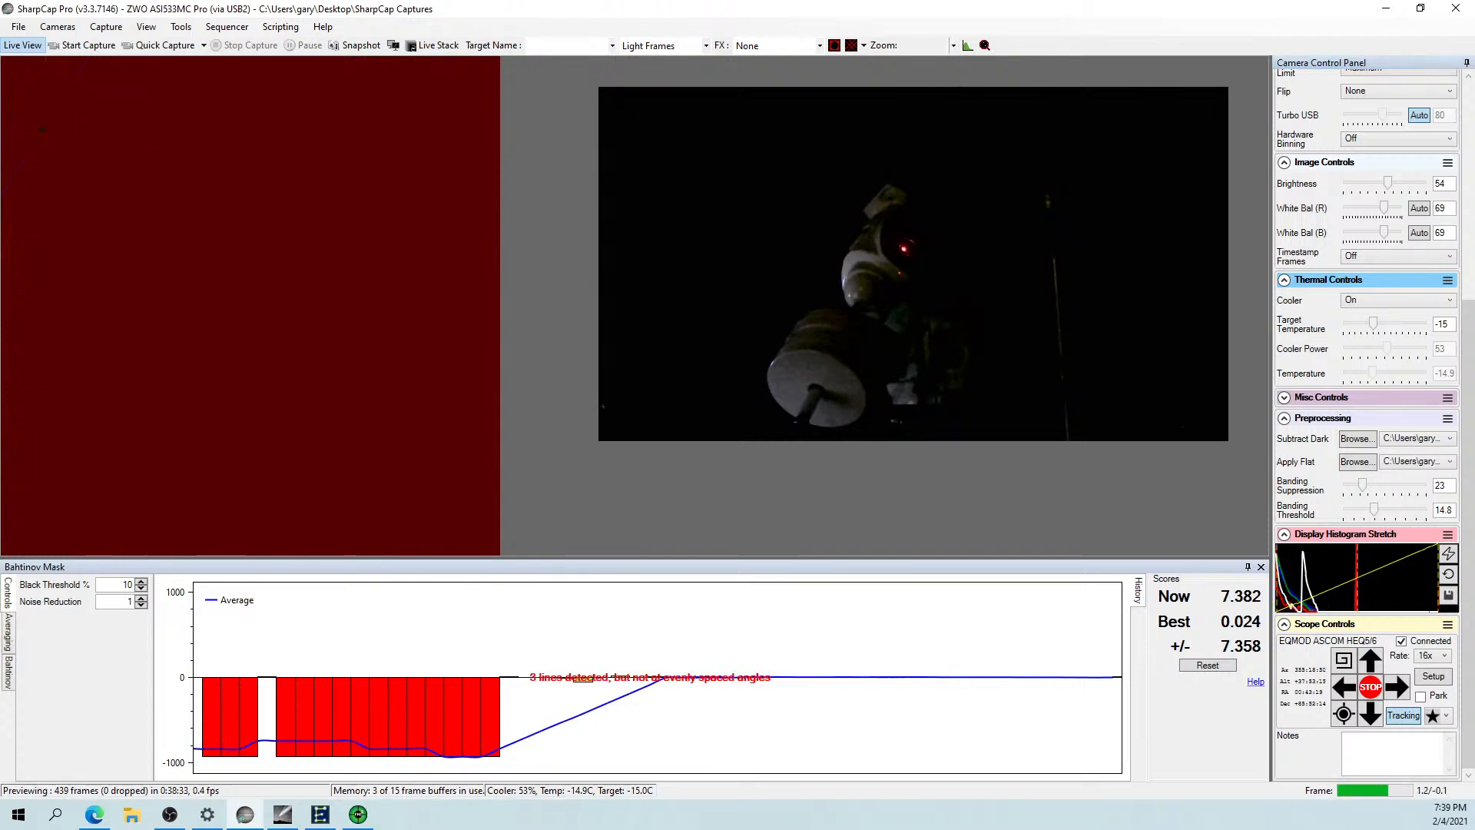
left_click_drag(761, 572, 635, 561)
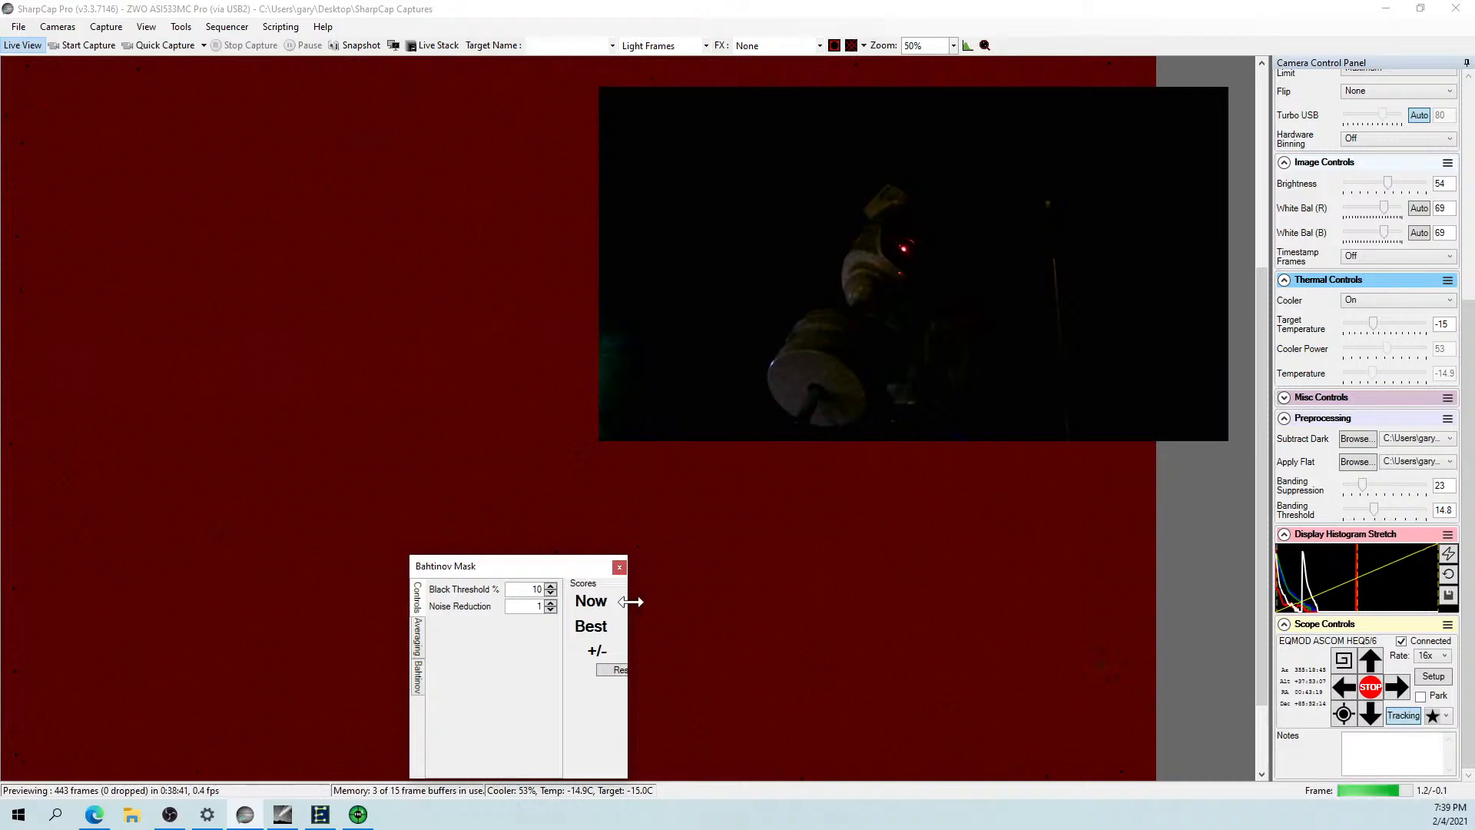
left_click_drag(626, 602, 1147, 605)
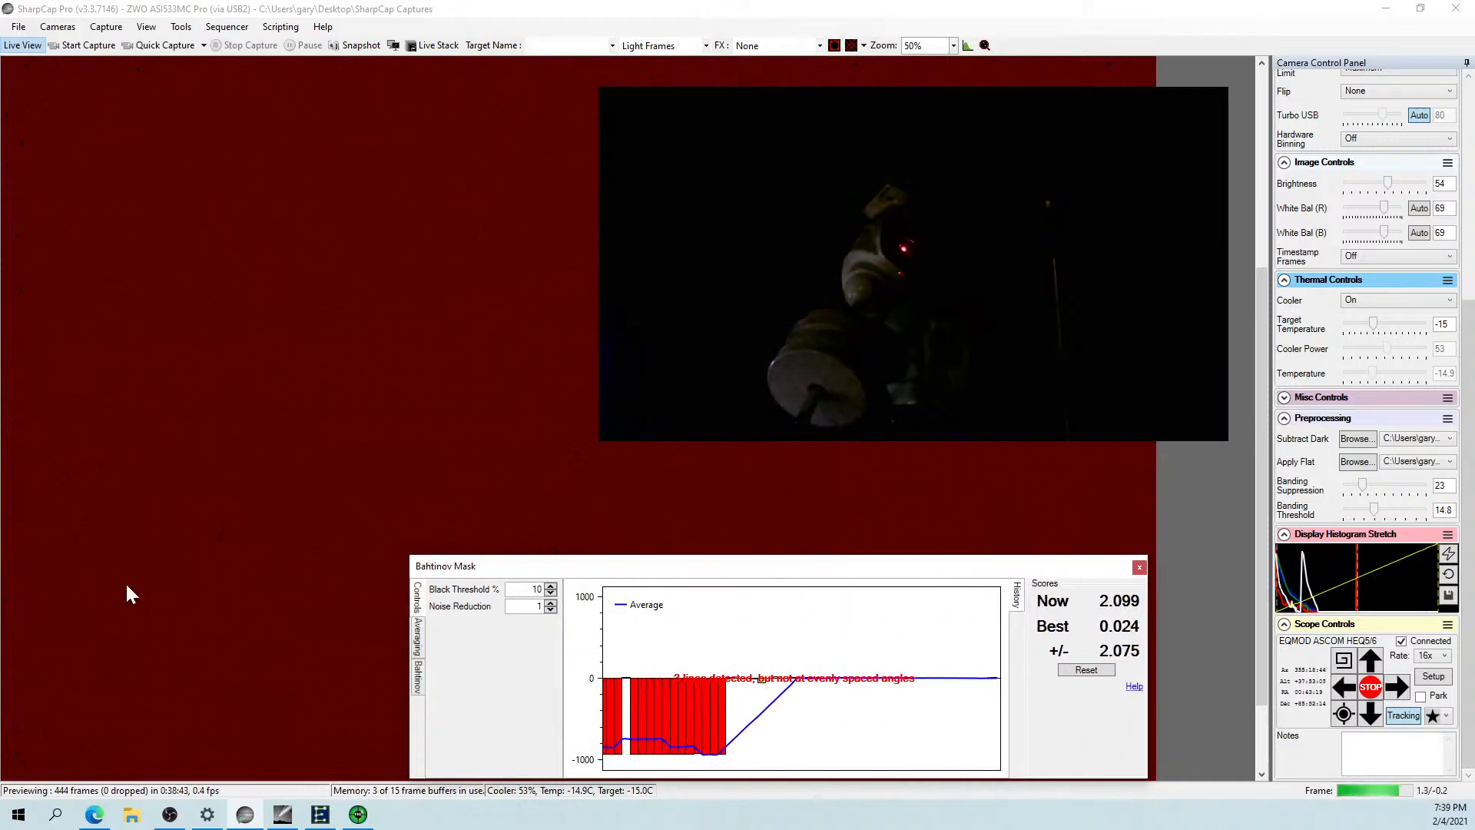
left_click_drag(405, 659, 85, 610)
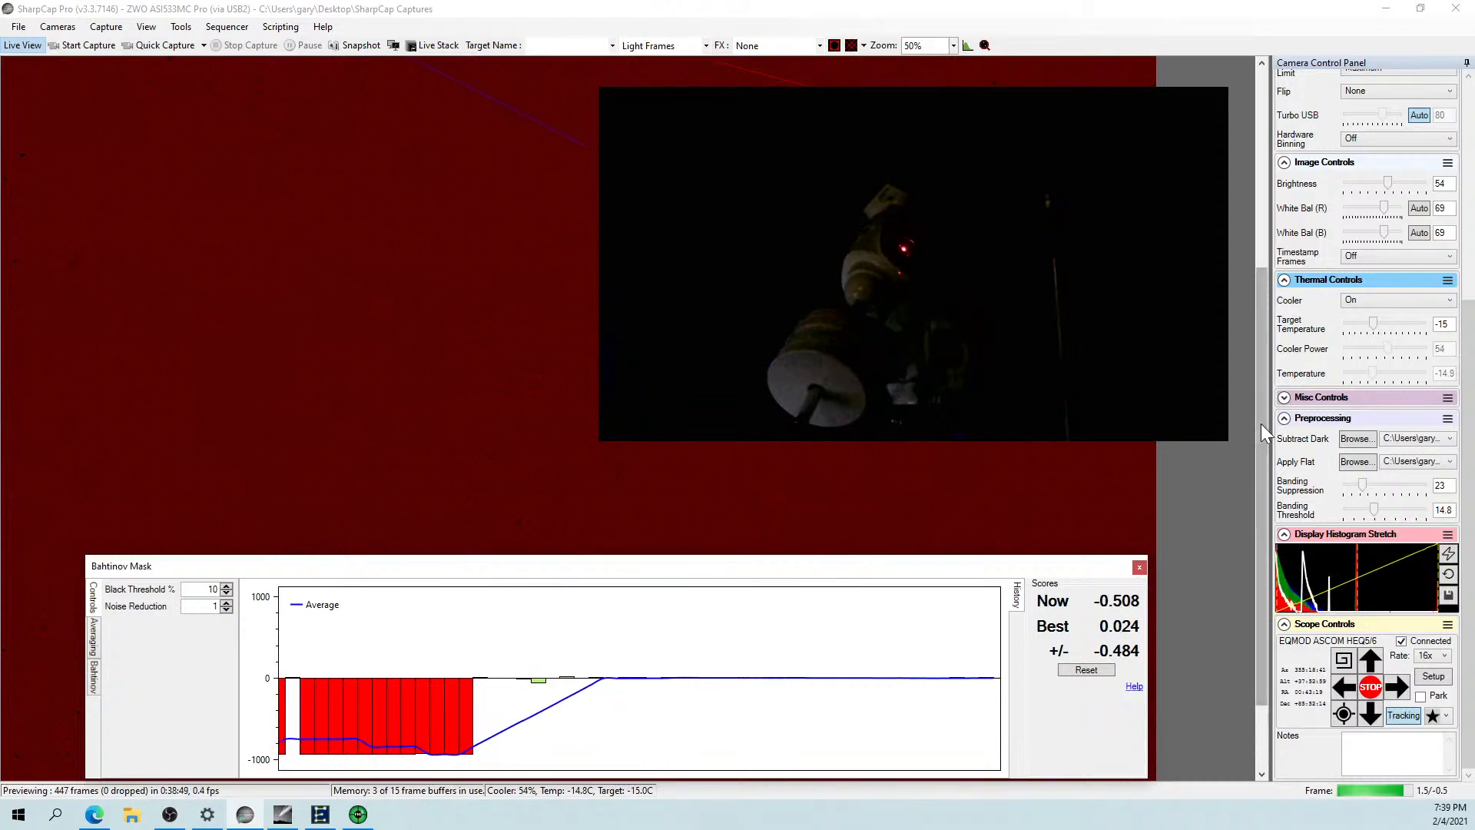
Zoom the preview to 150%, move the Bahtinov Mask window higher, and bring the bright star into the visible part of the preview.
left_click_drag(1261, 418, 1242, 385)
scroll(1245, 394, "up", 5)
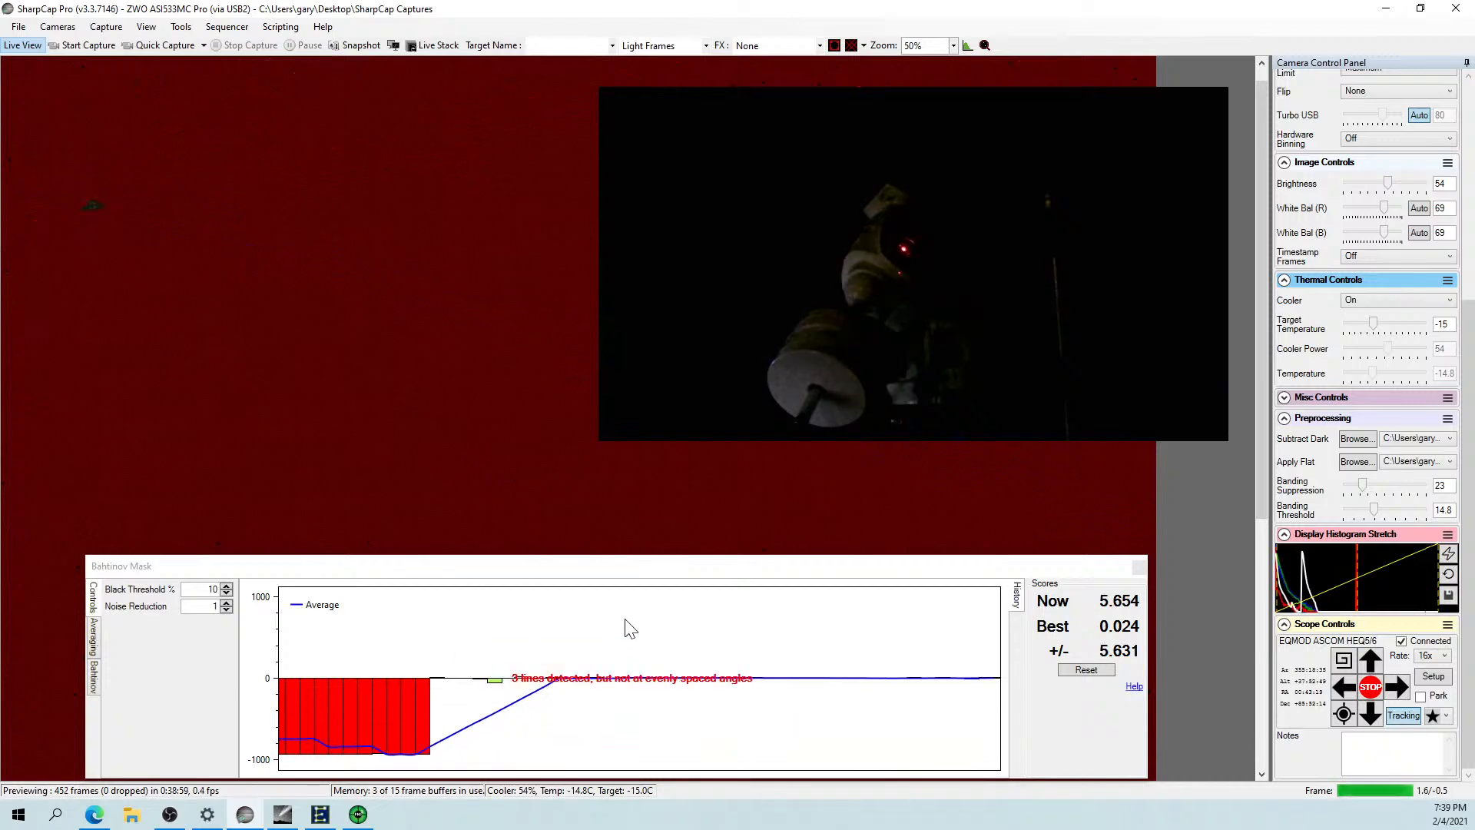
left_click(954, 46)
left_click(921, 74)
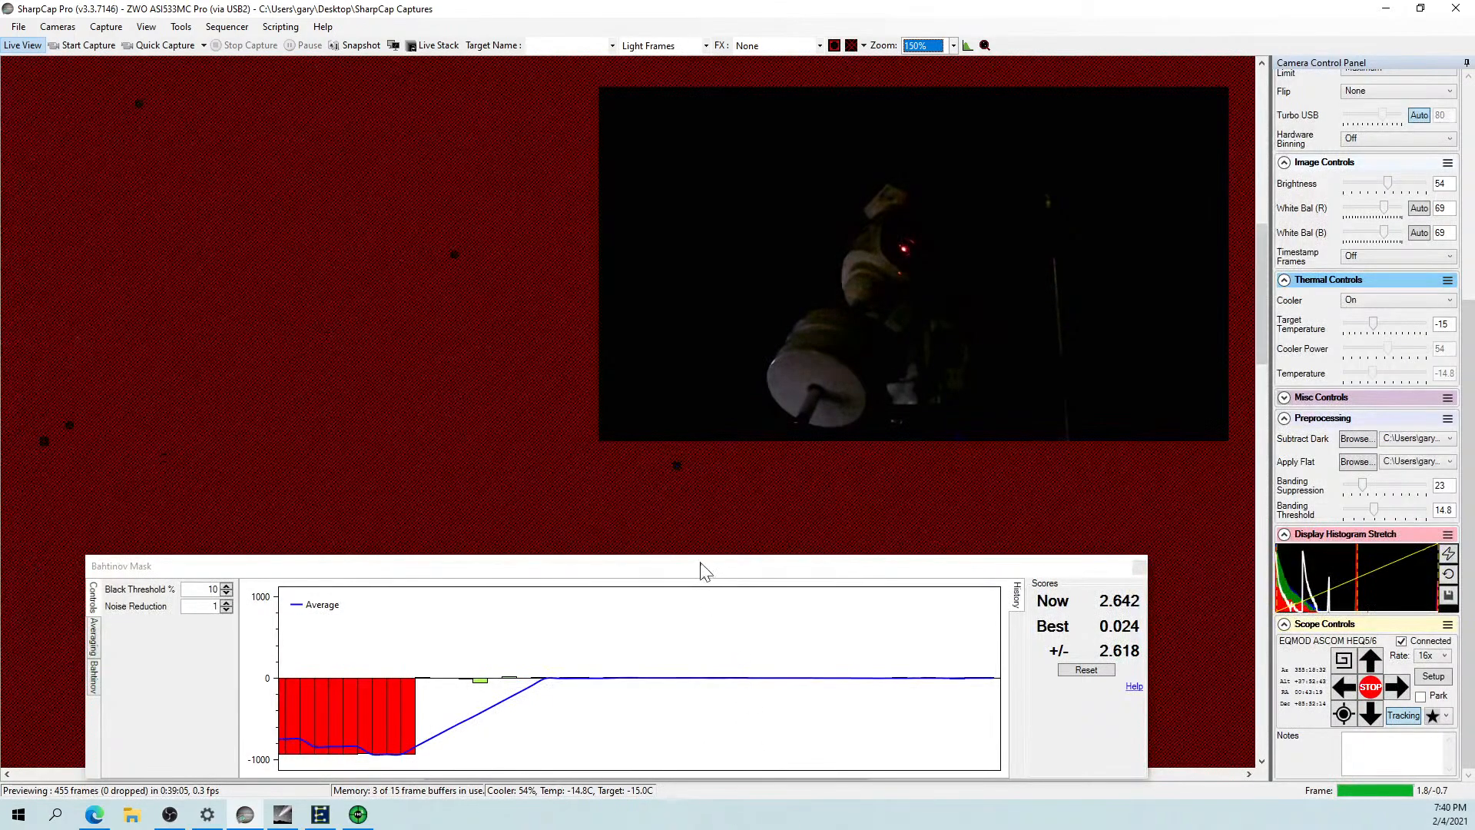
left_click_drag(700, 568, 701, 521)
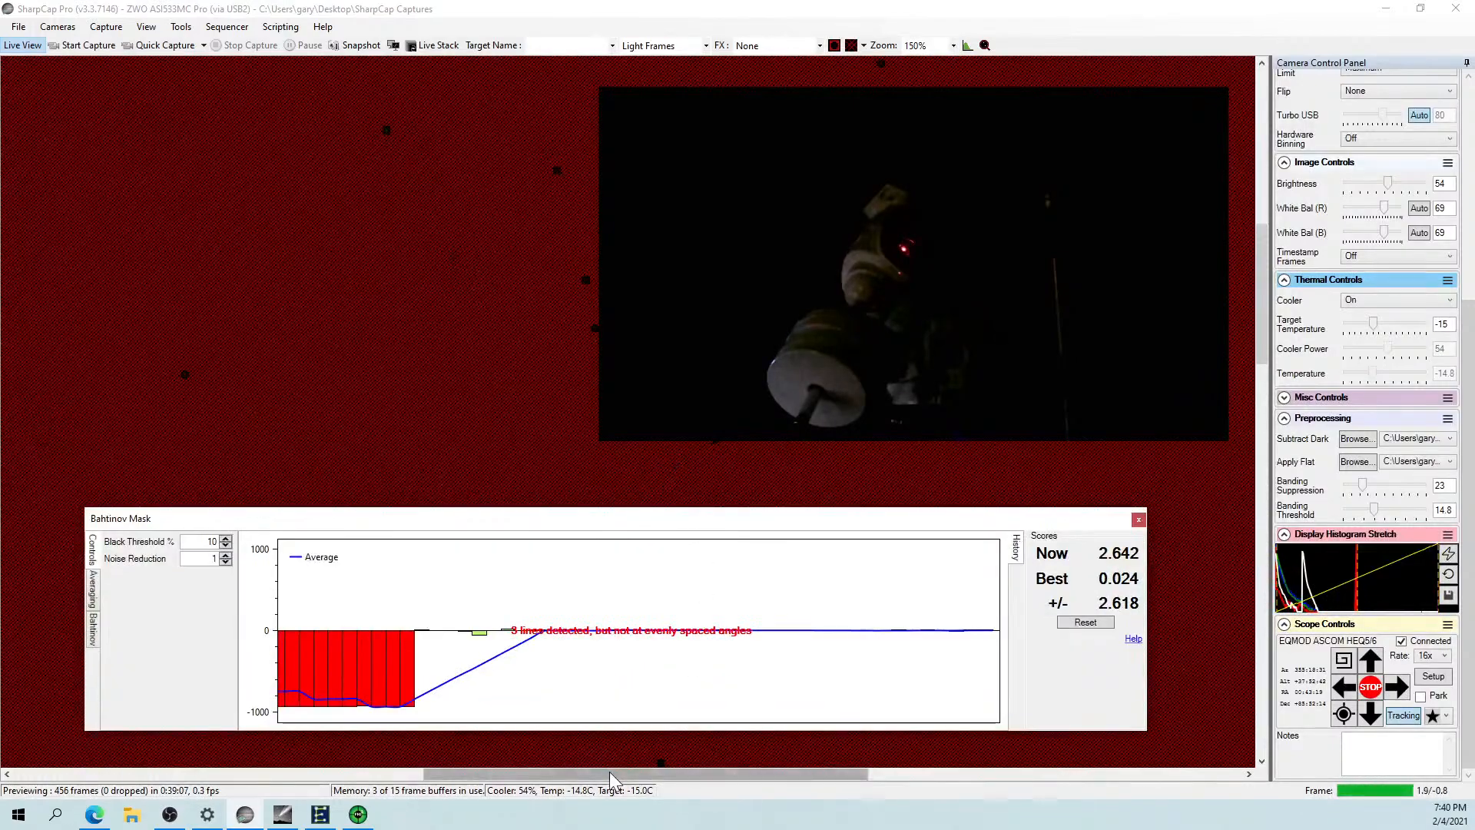
left_click_drag(611, 776, 288, 746)
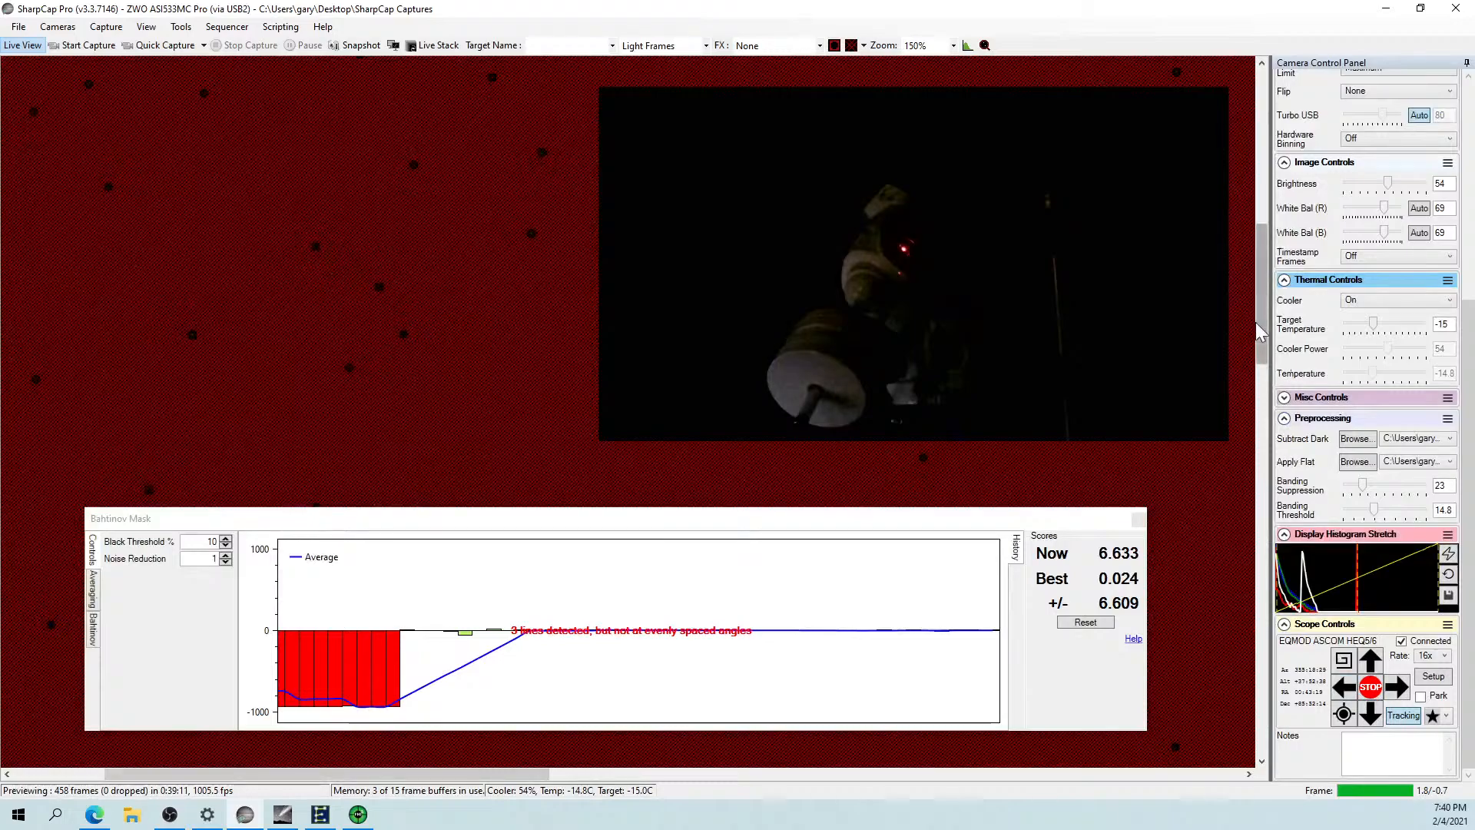
left_click_drag(1256, 323, 1256, 225)
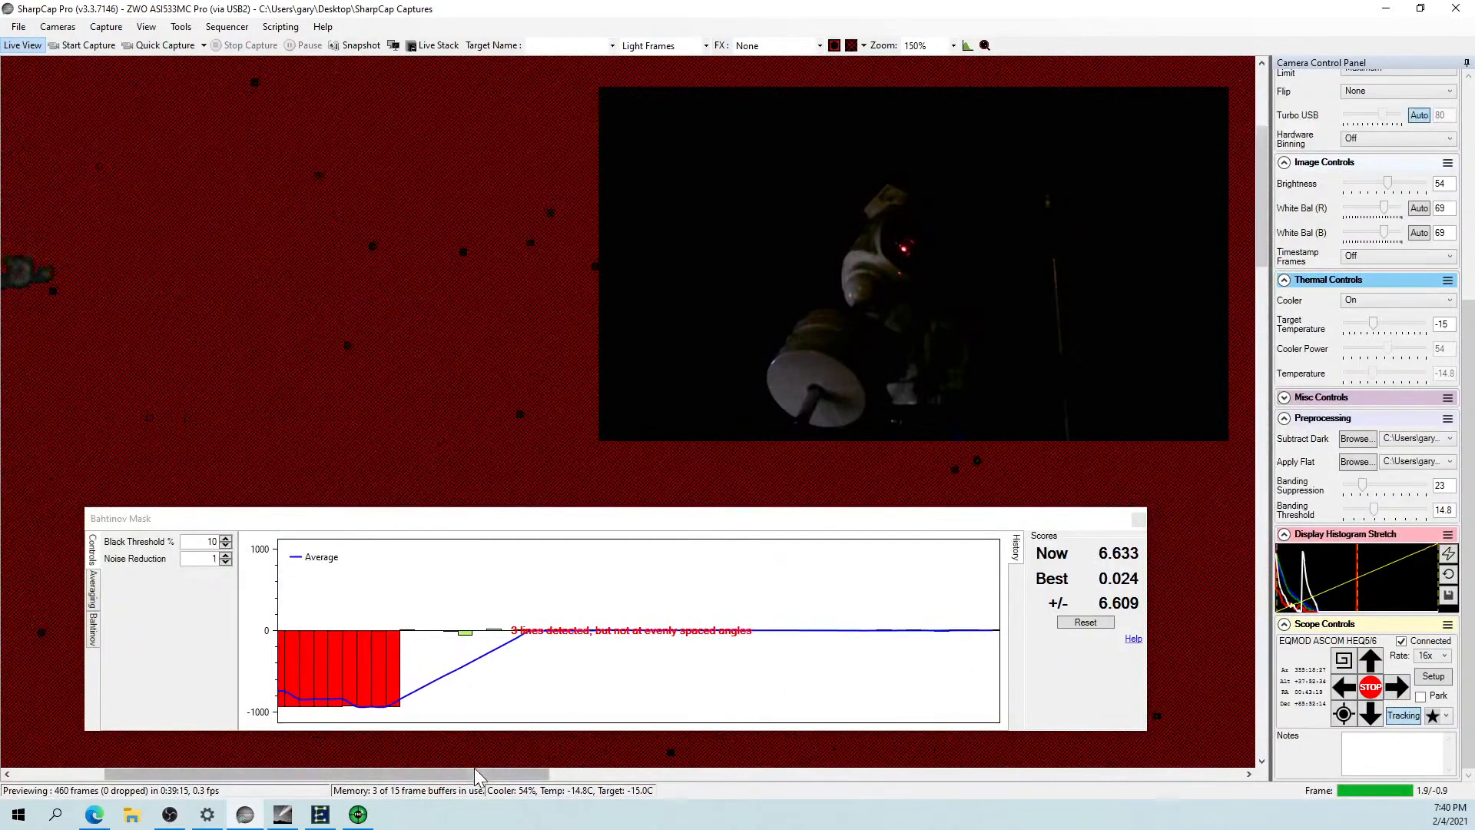
left_click_drag(473, 769, 383, 771)
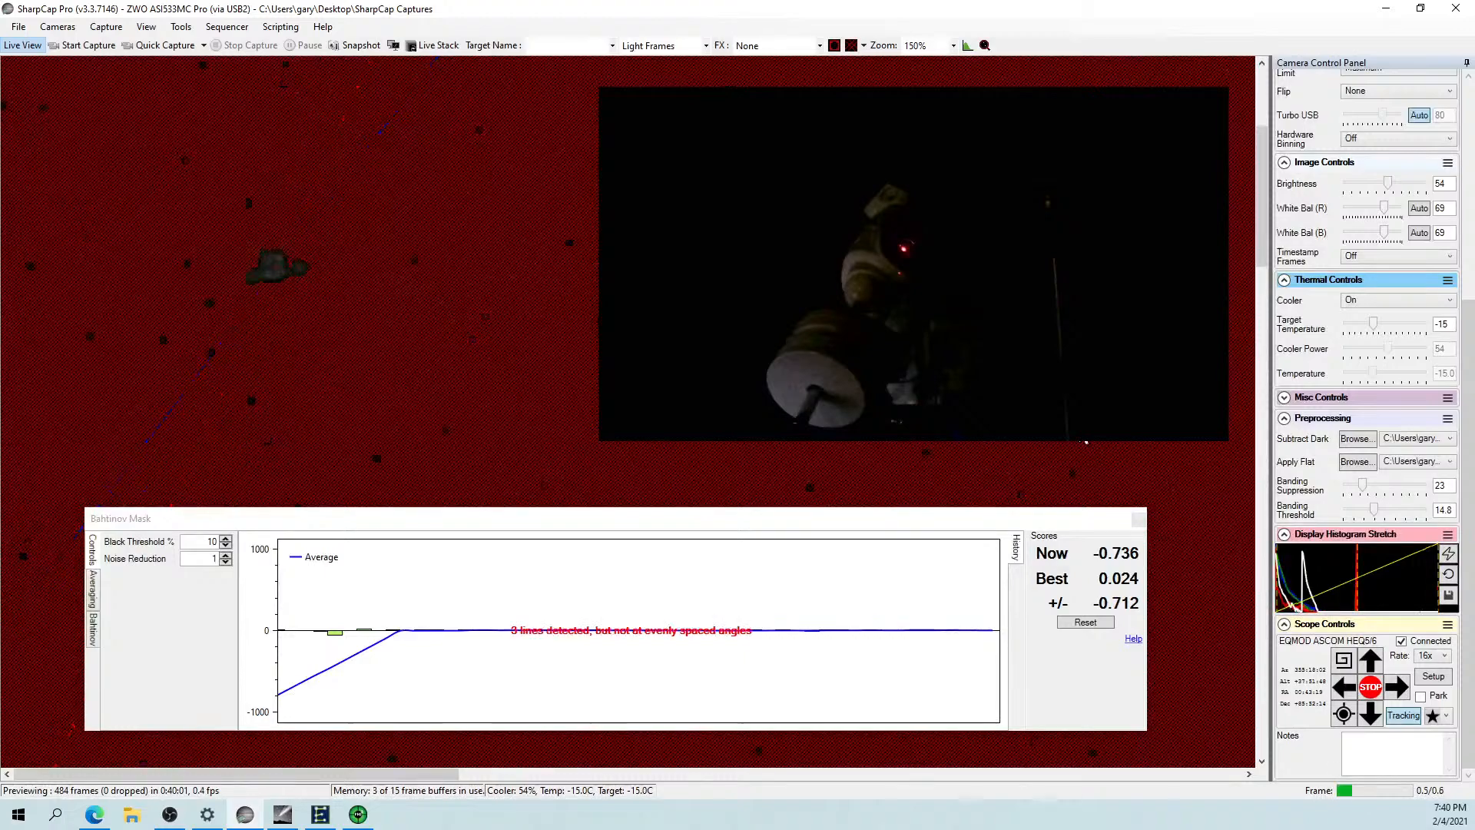
Lengthen the camera exposure to 1799 ms.
left_click_drag(1471, 400, 1471, 277)
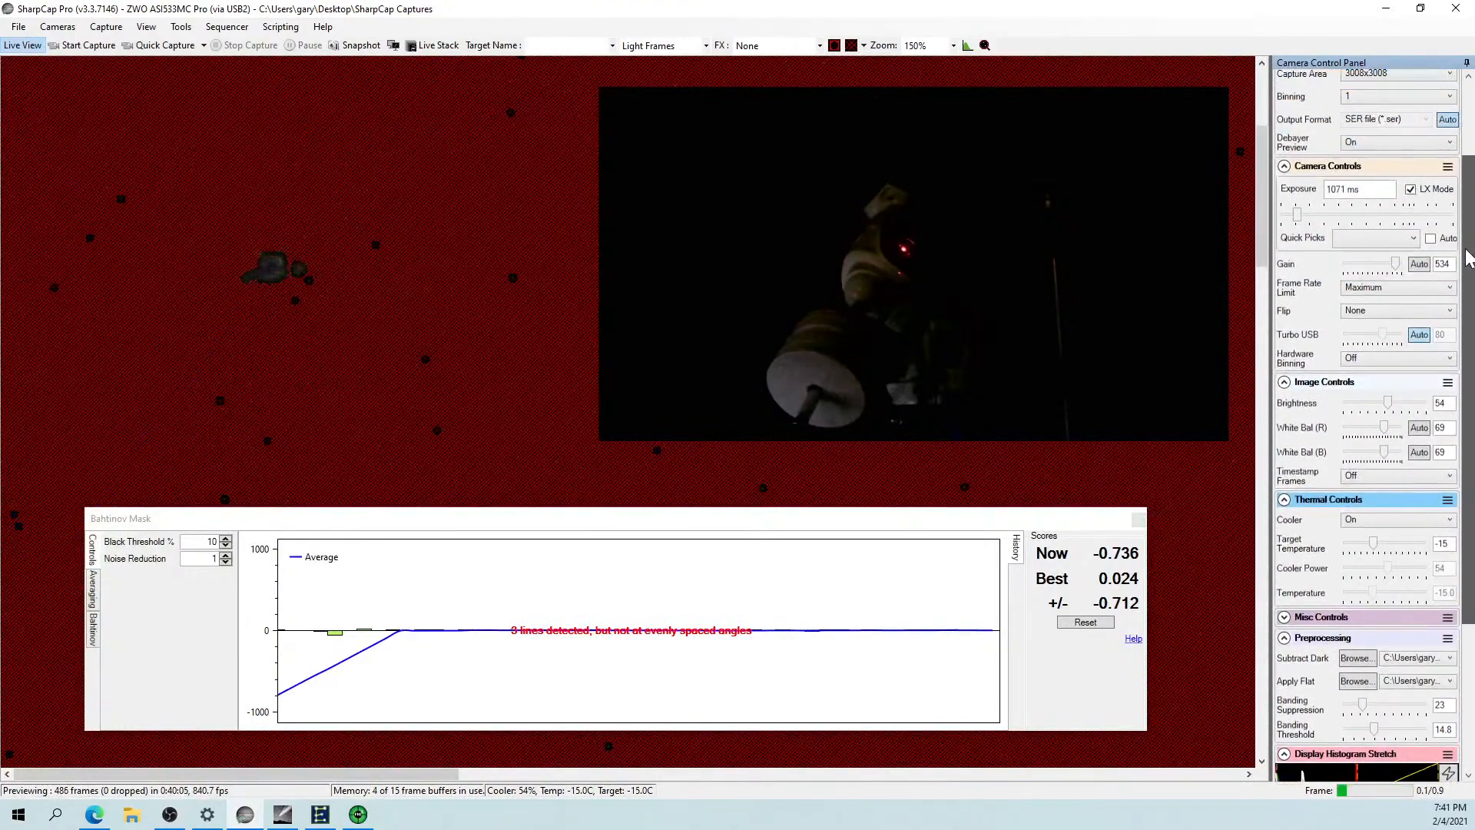
left_click(1308, 217)
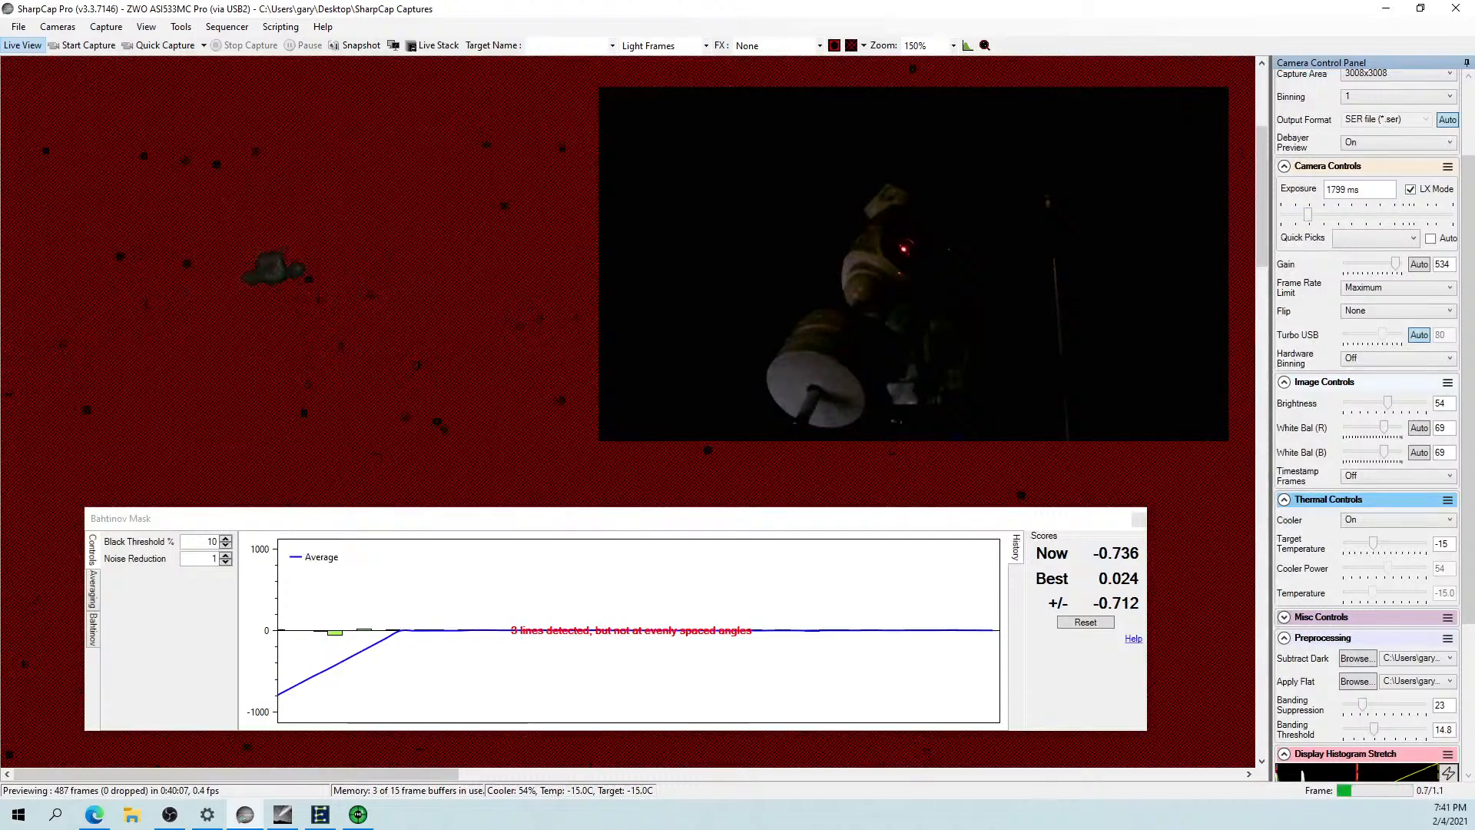
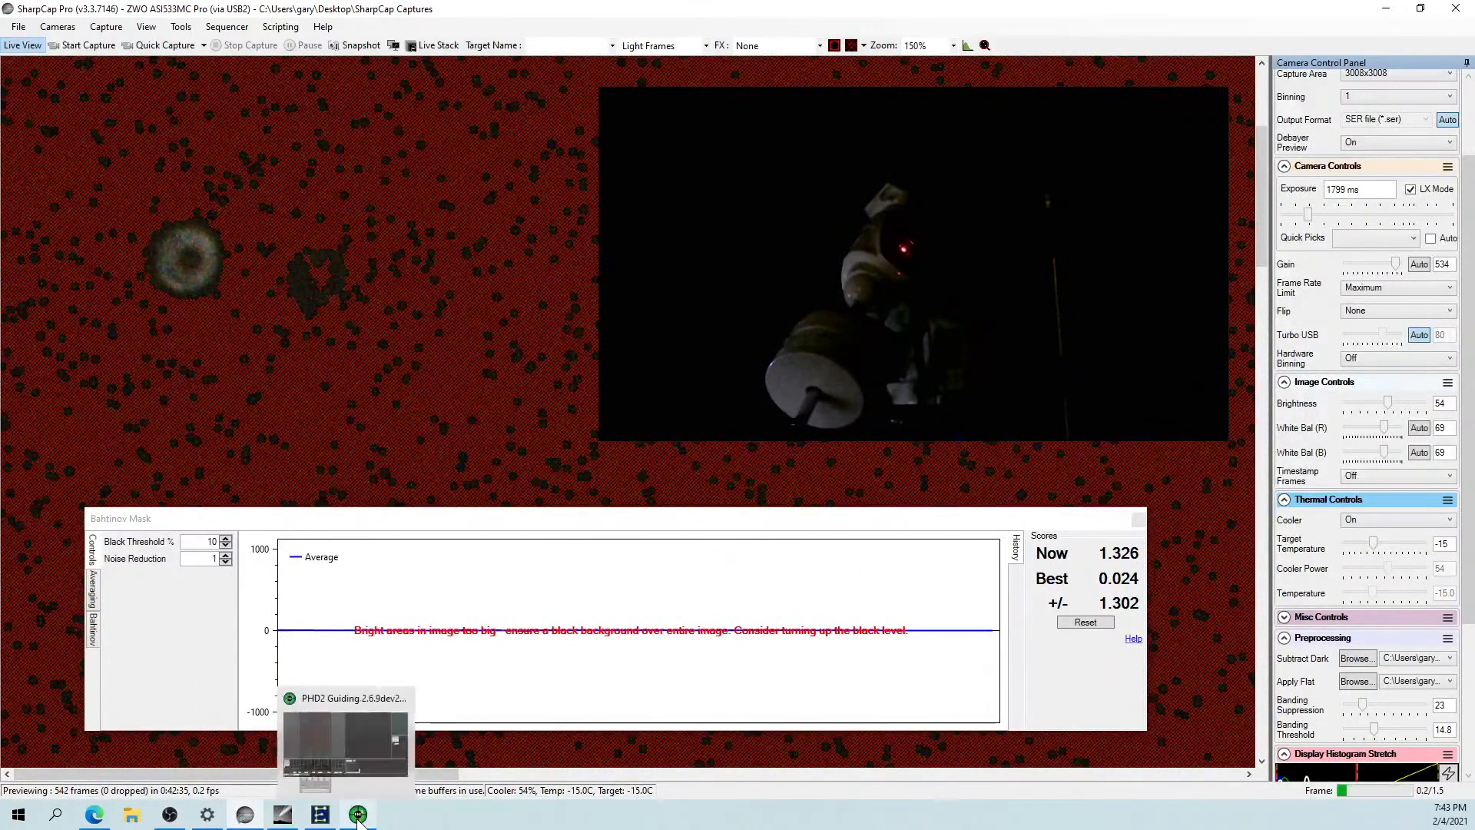
Switch to Cartes du Ciel, select the star Procyon (Alp CMi) on the chart, and slew the telescope to it.
left_click(282, 821)
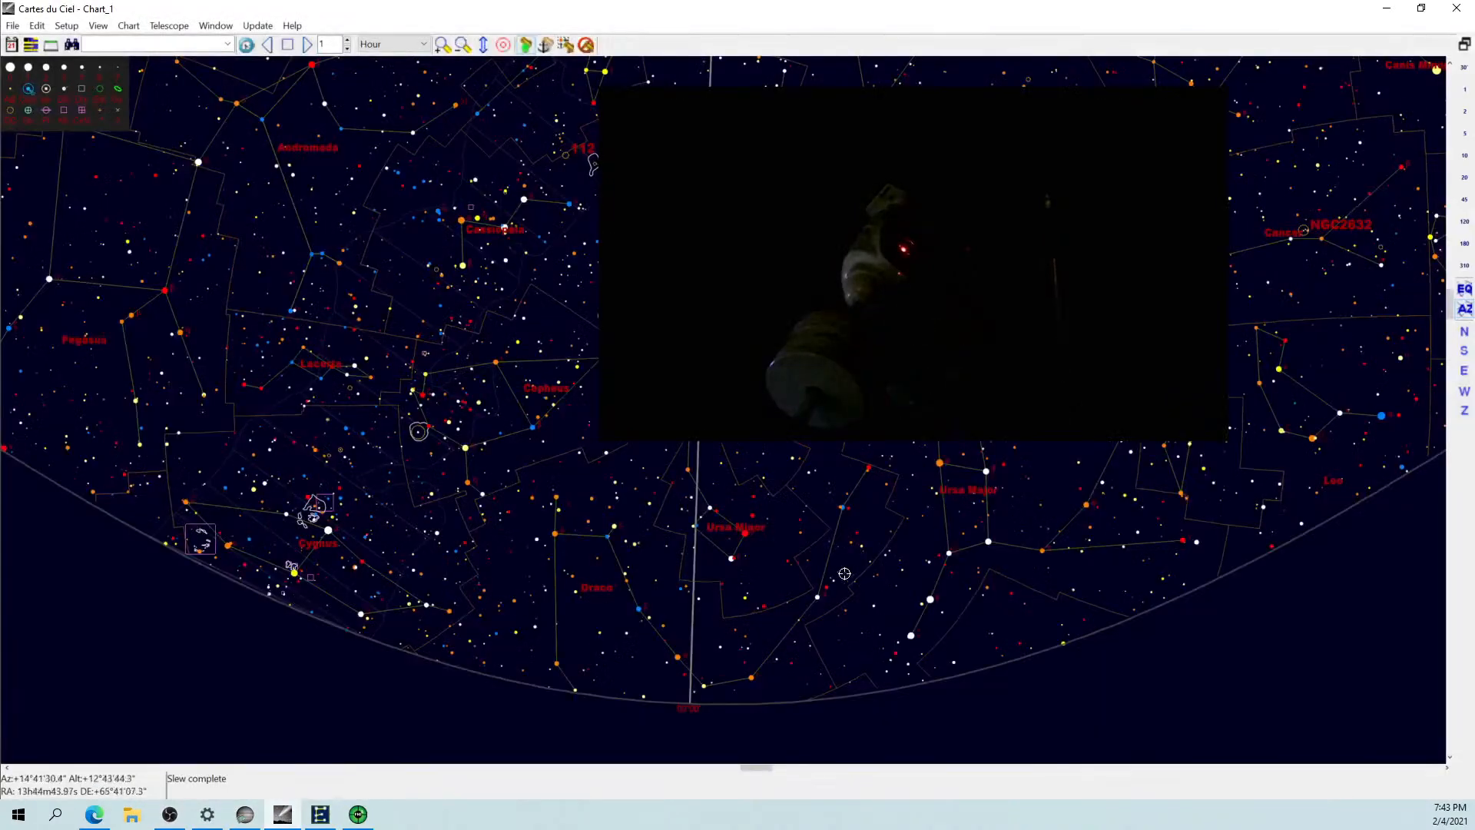
left_click_drag(851, 602, 556, 579)
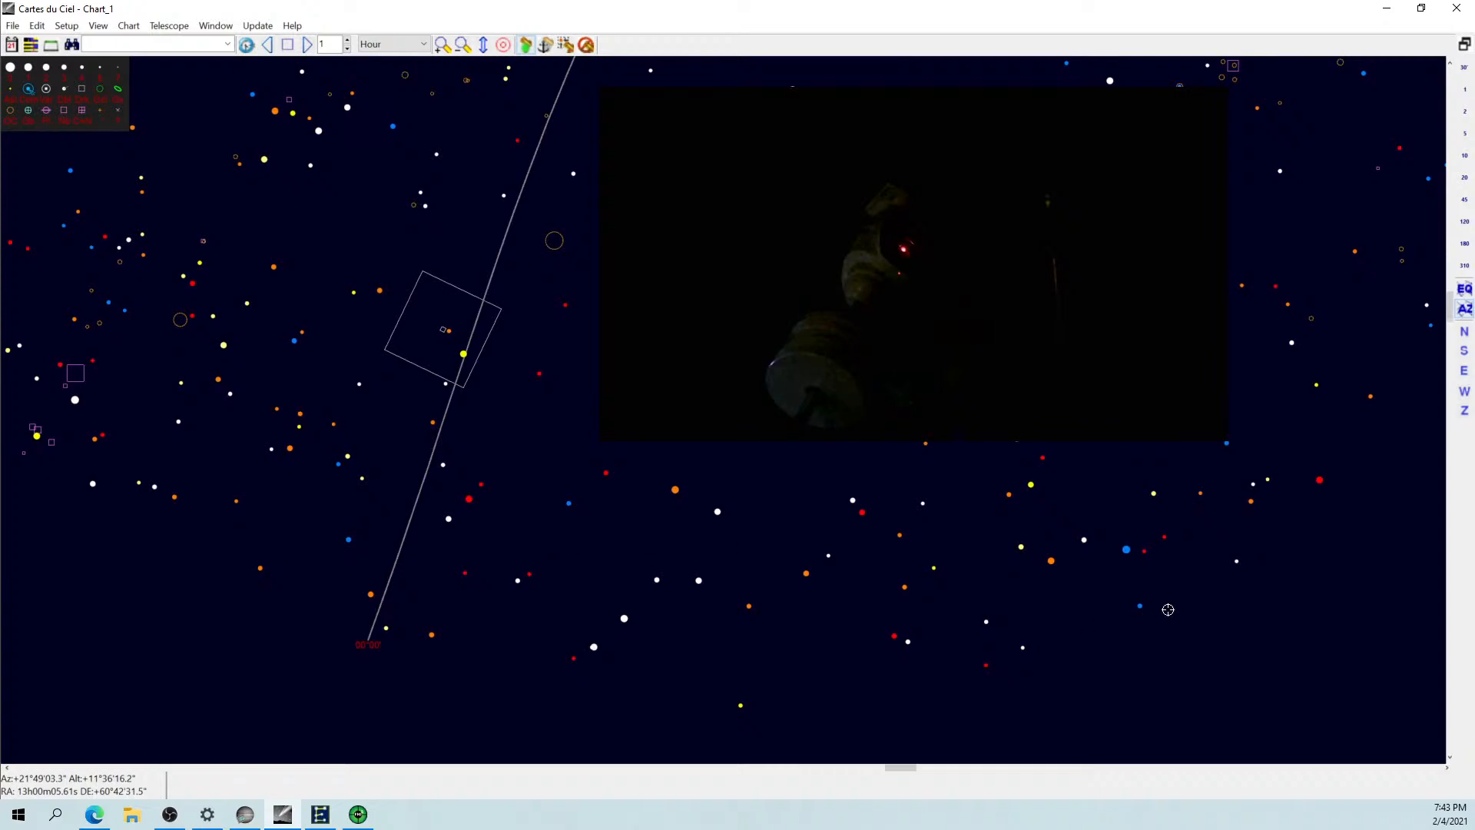
left_click_drag(1135, 624, 813, 628)
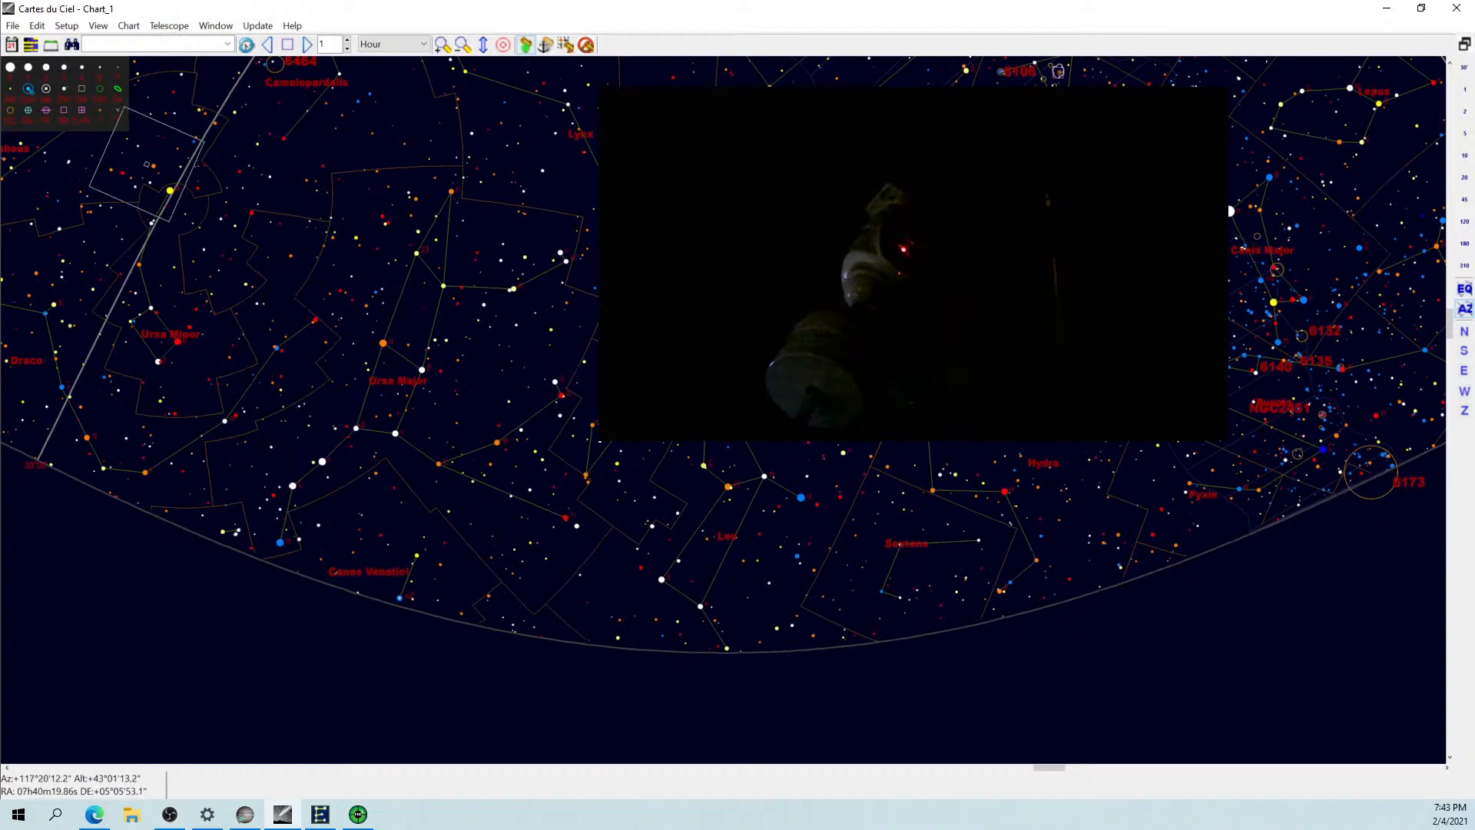
left_click(985, 220)
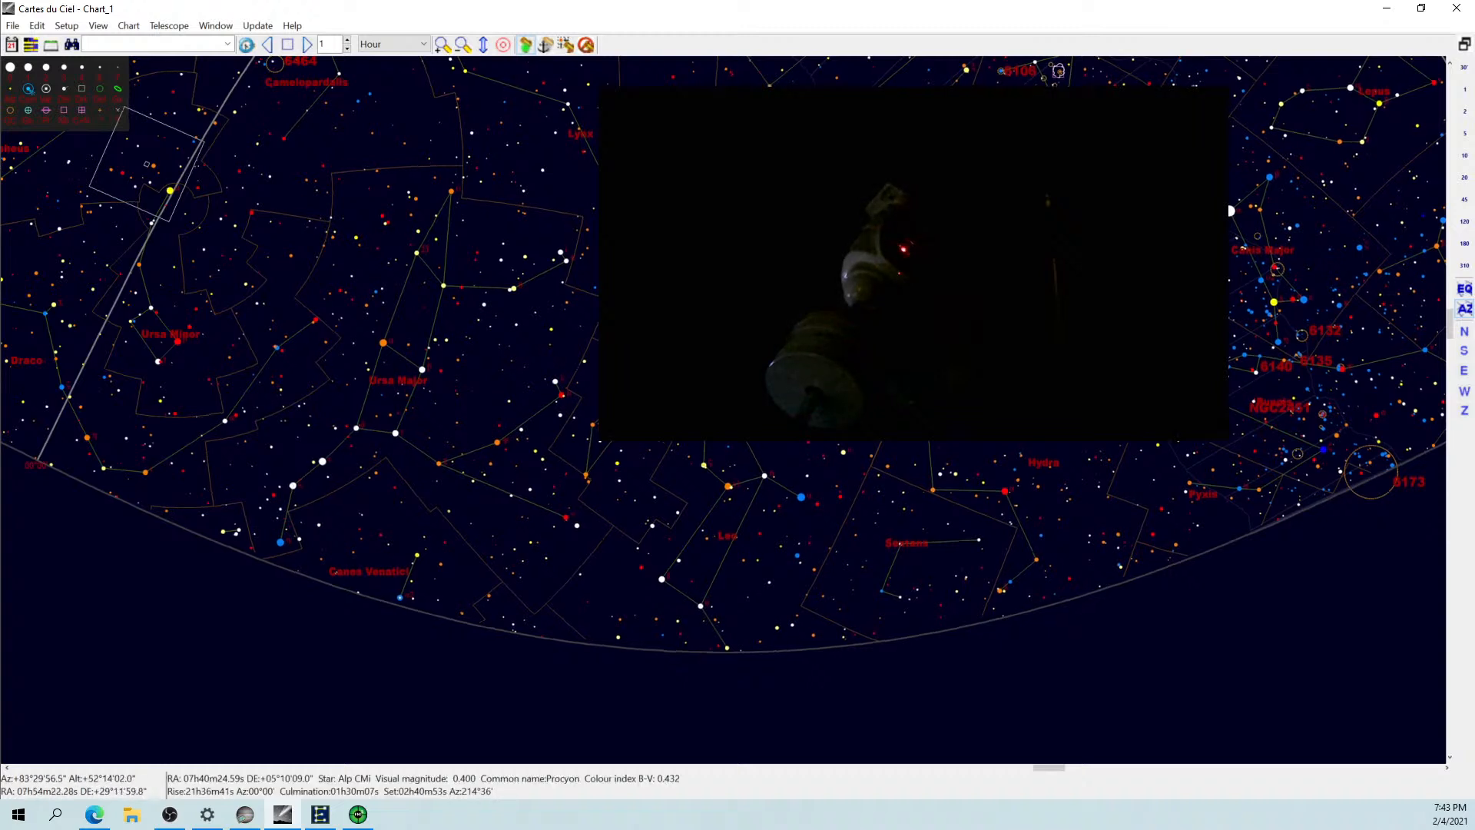
left_click(565, 45)
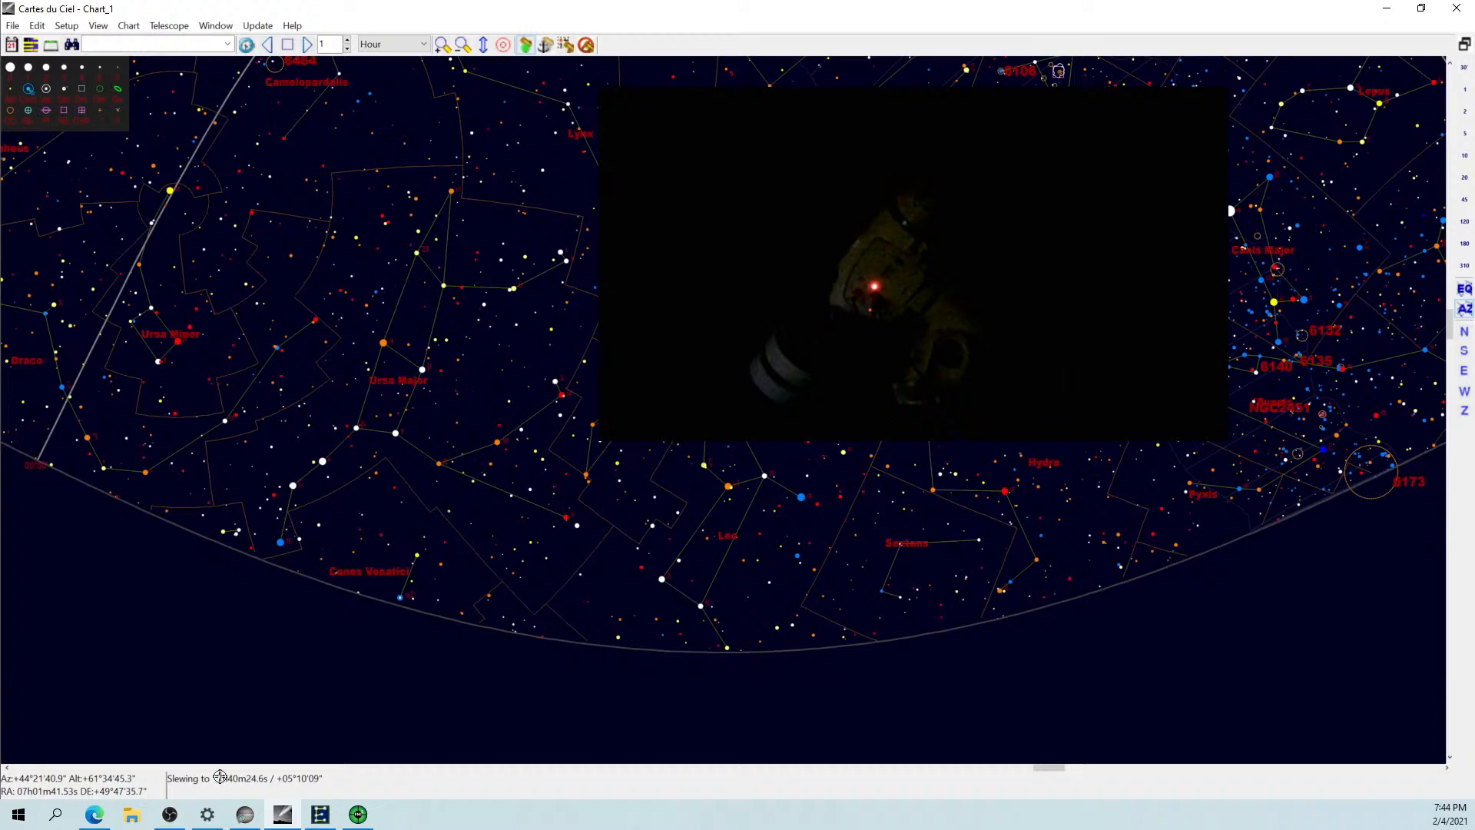
Return to SharpCap and lower the camera gain to 416.
left_click(245, 815)
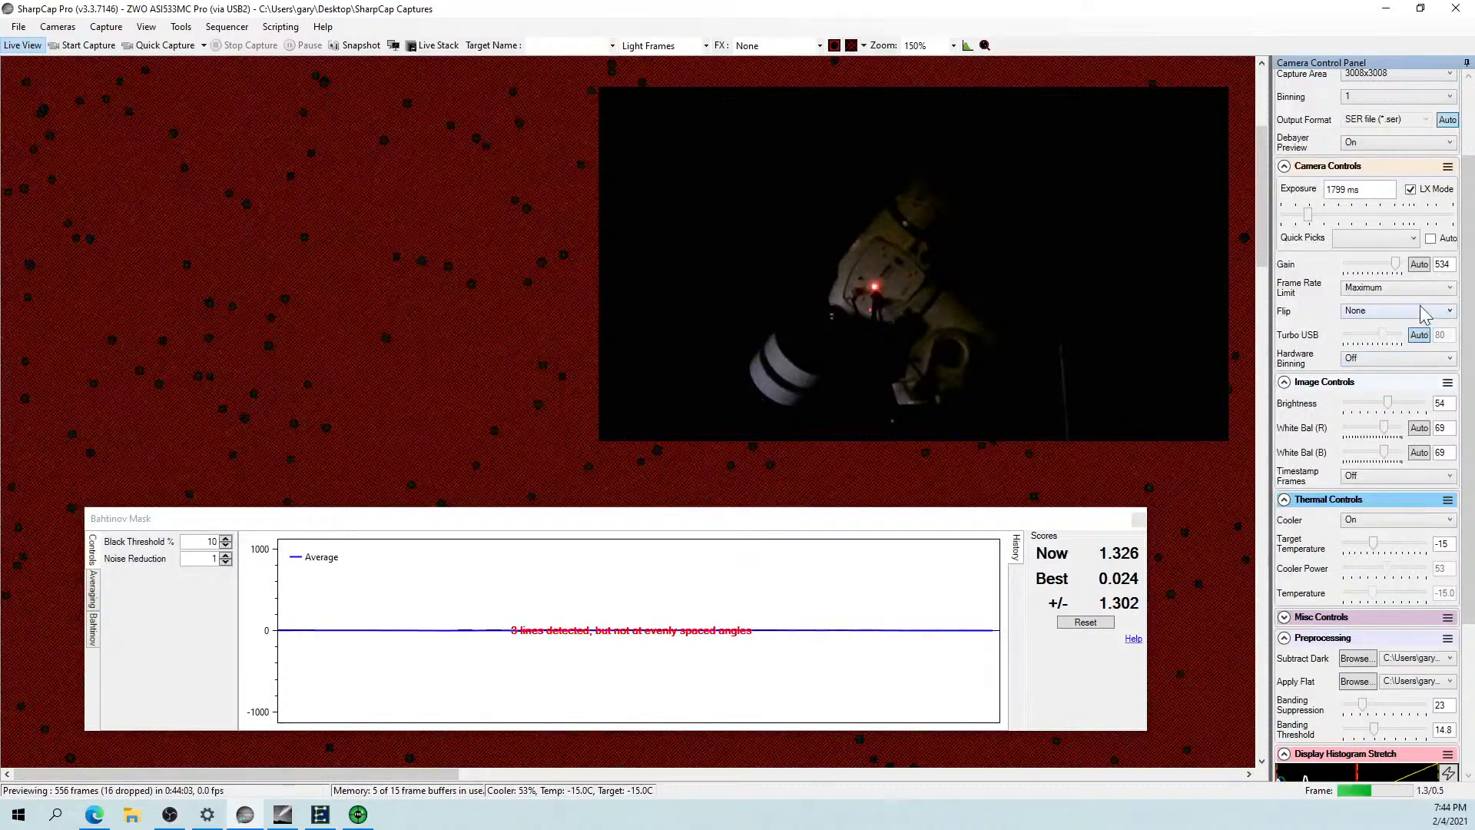
left_click_drag(1396, 264, 1387, 266)
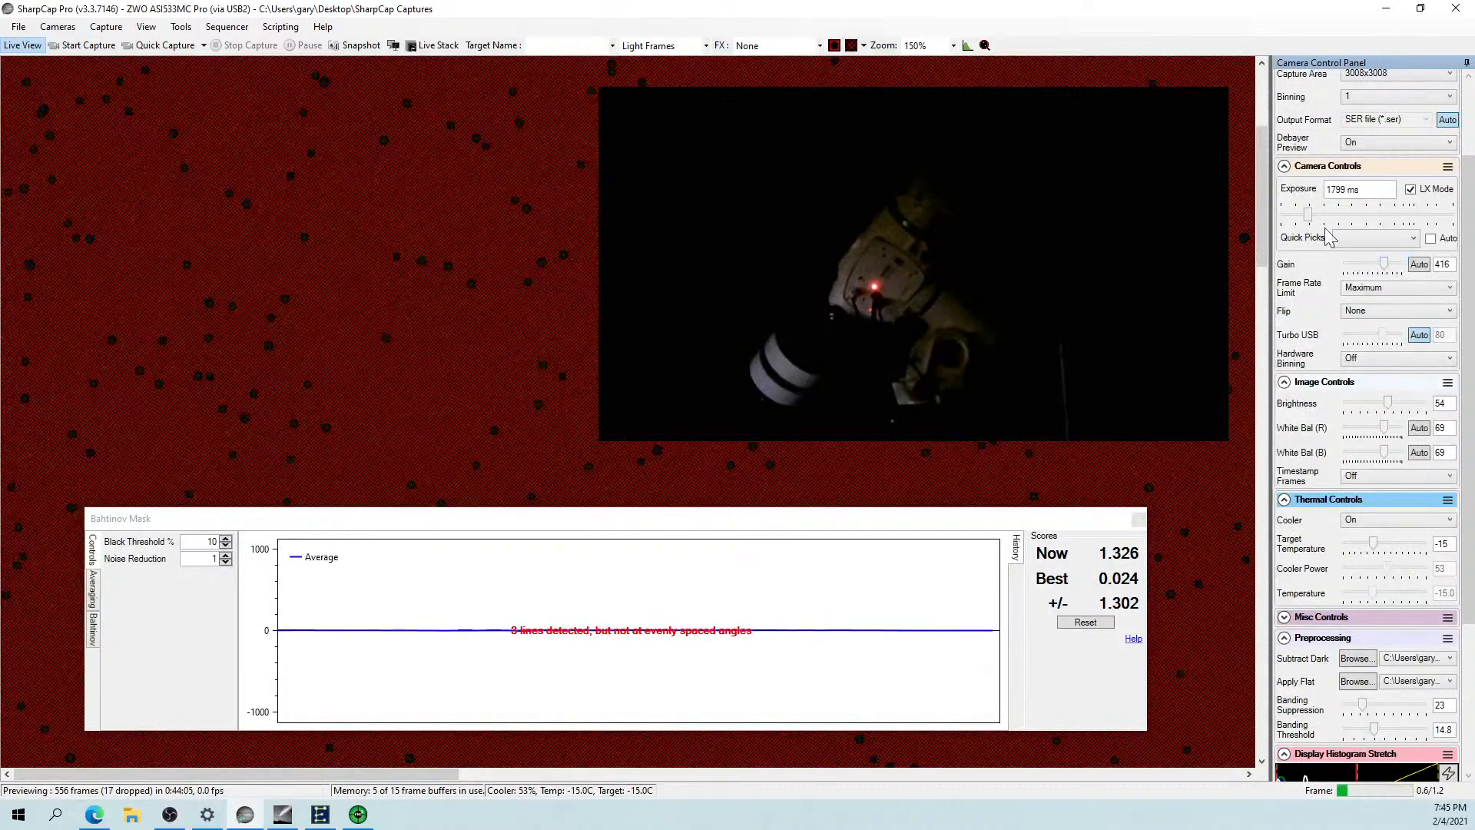
mouse_move(1308, 219)
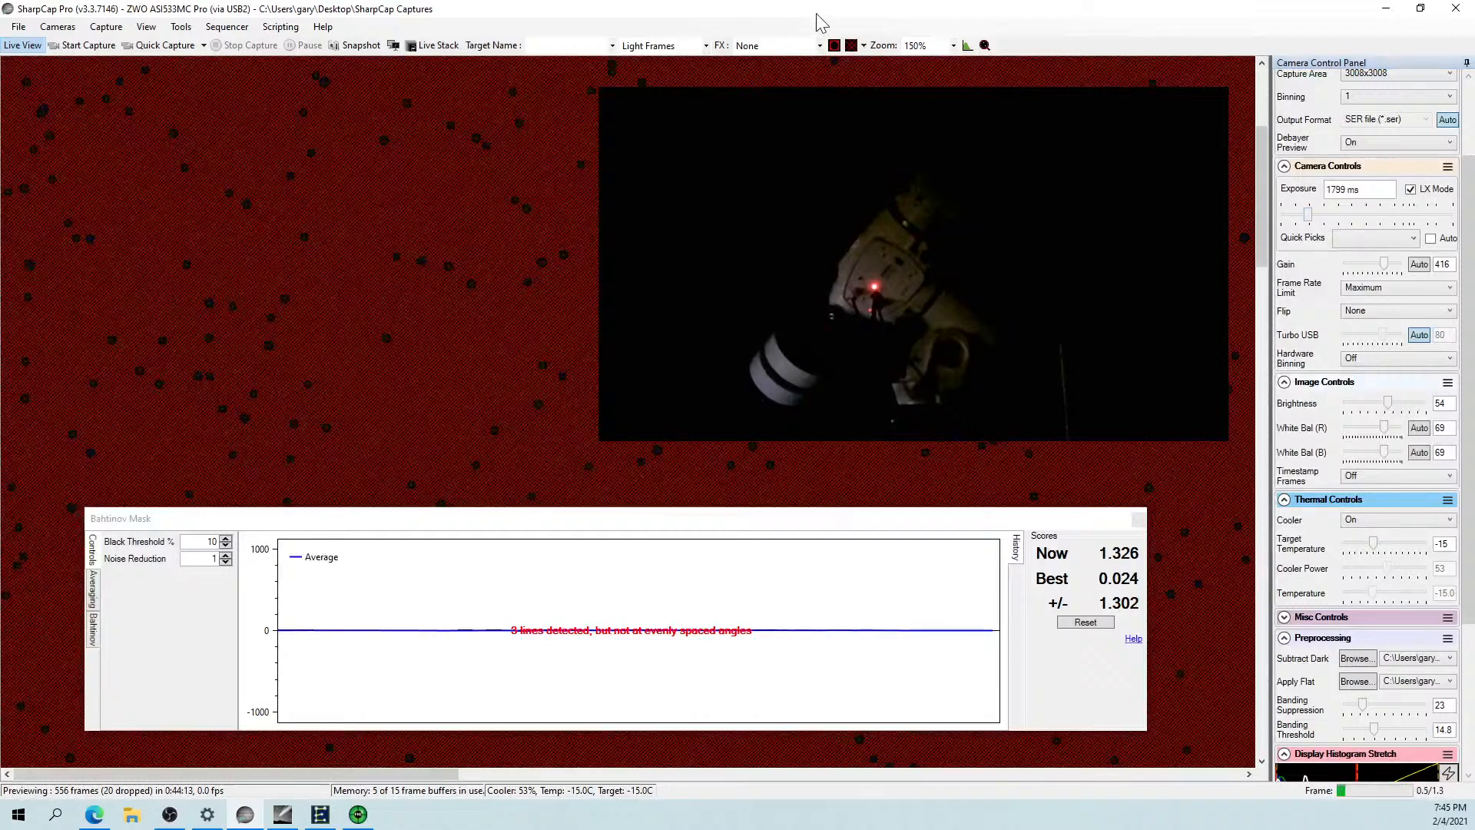
Start and stop Live Stack, and reopen the Bahtinov Mask focus assistant.
left_click(440, 47)
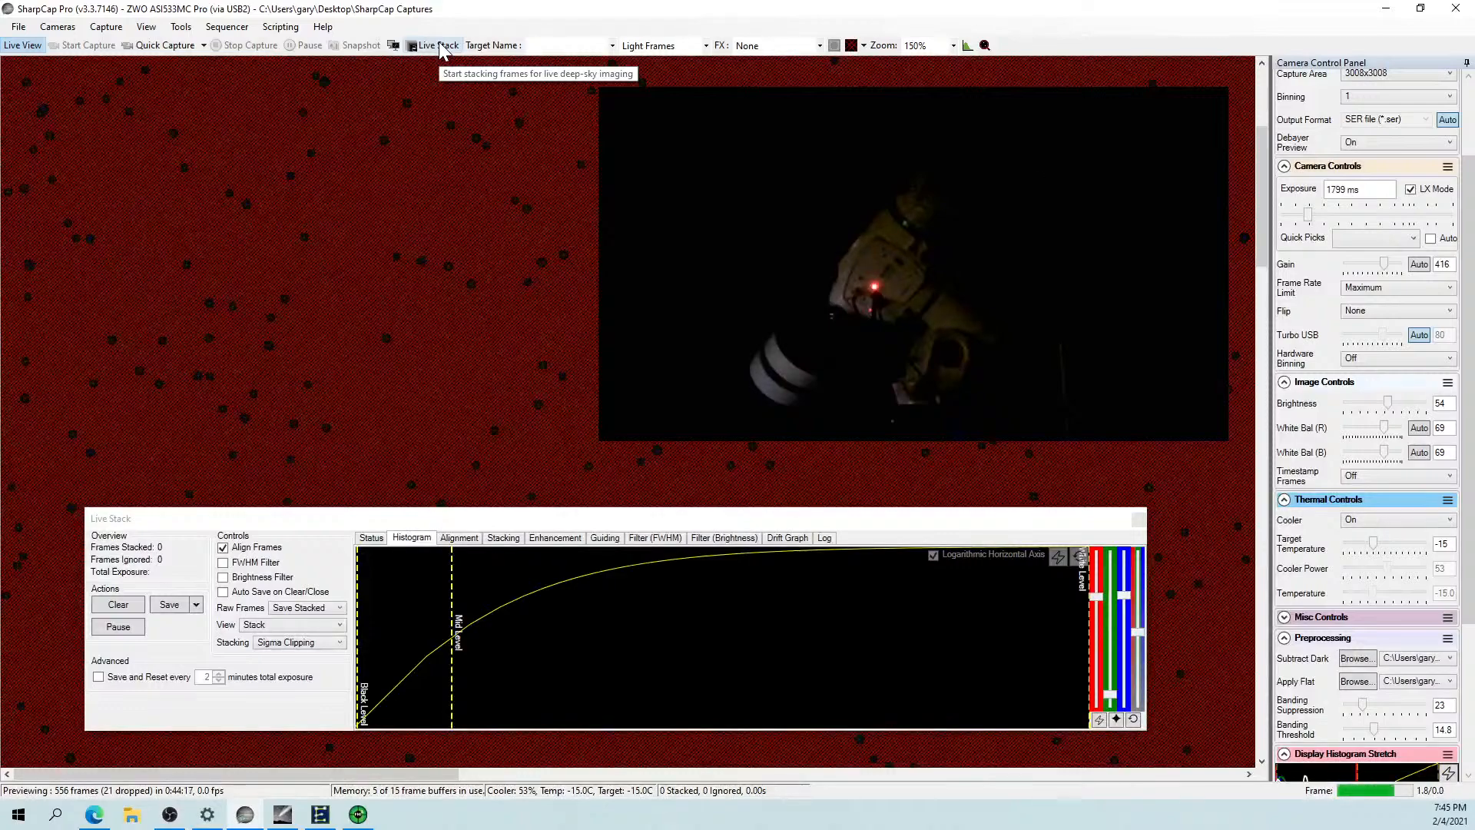
left_click(440, 48)
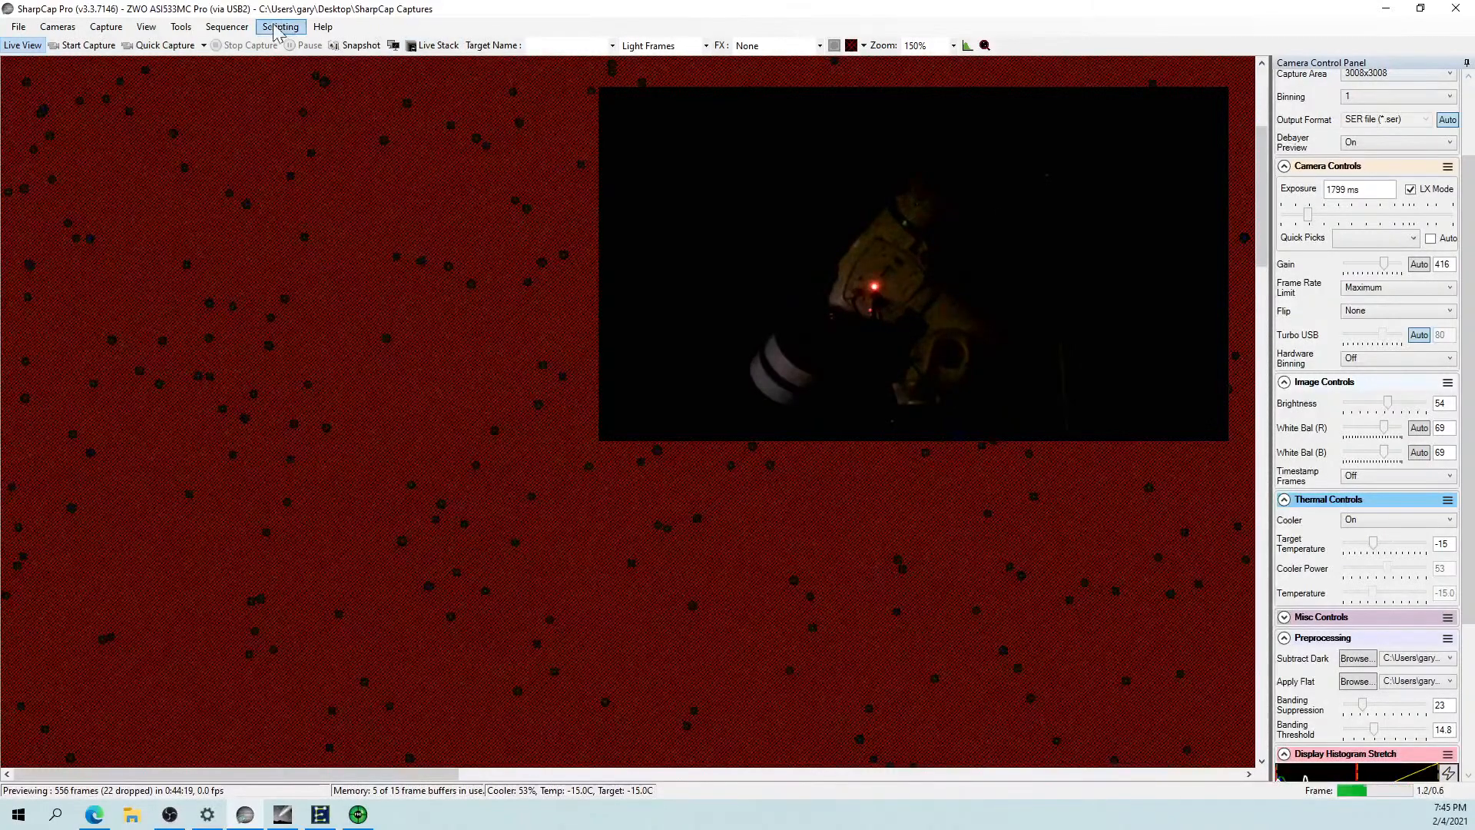
left_click(189, 31)
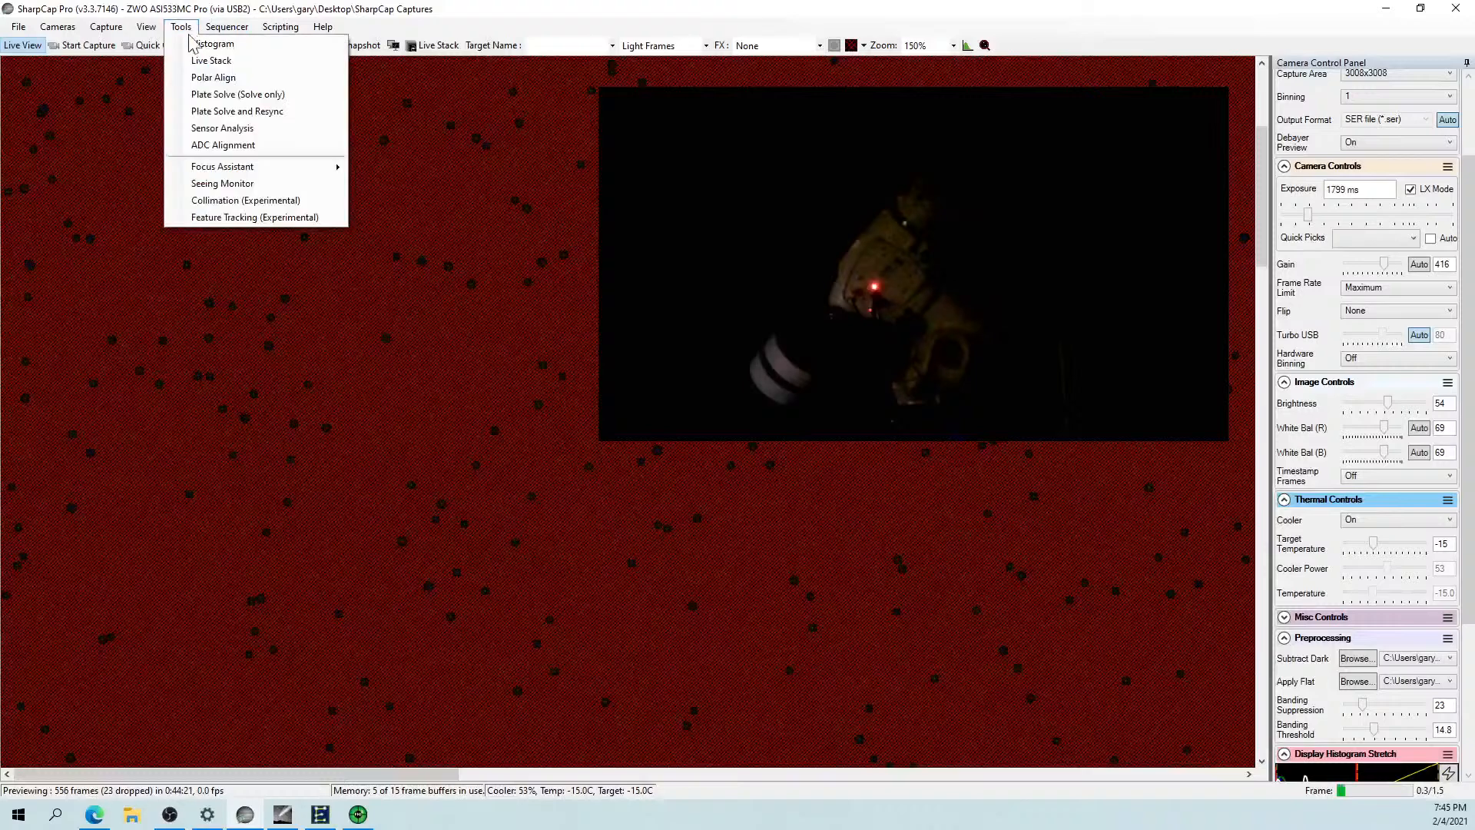
mouse_move(311, 166)
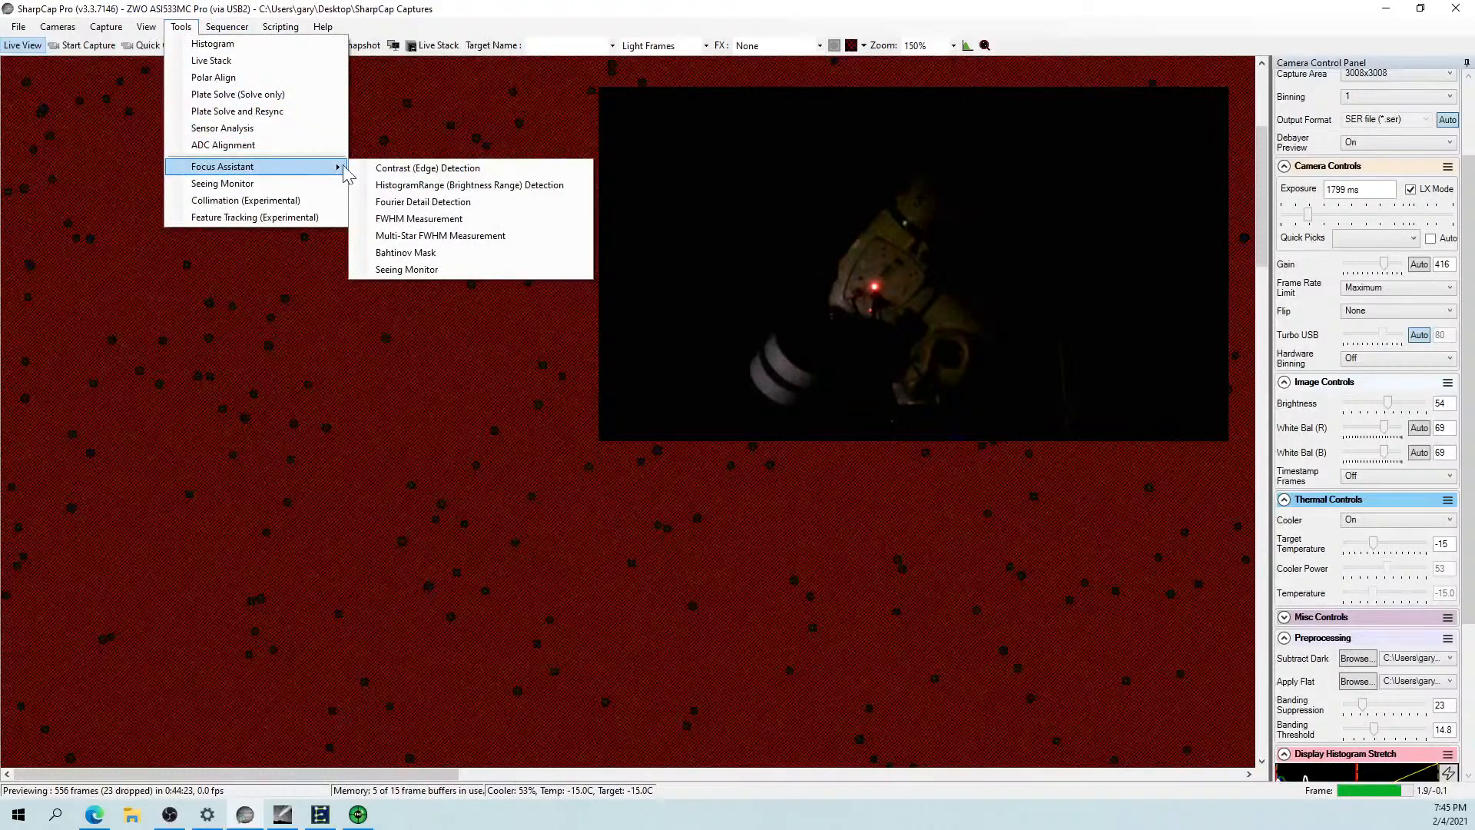
left_click(382, 252)
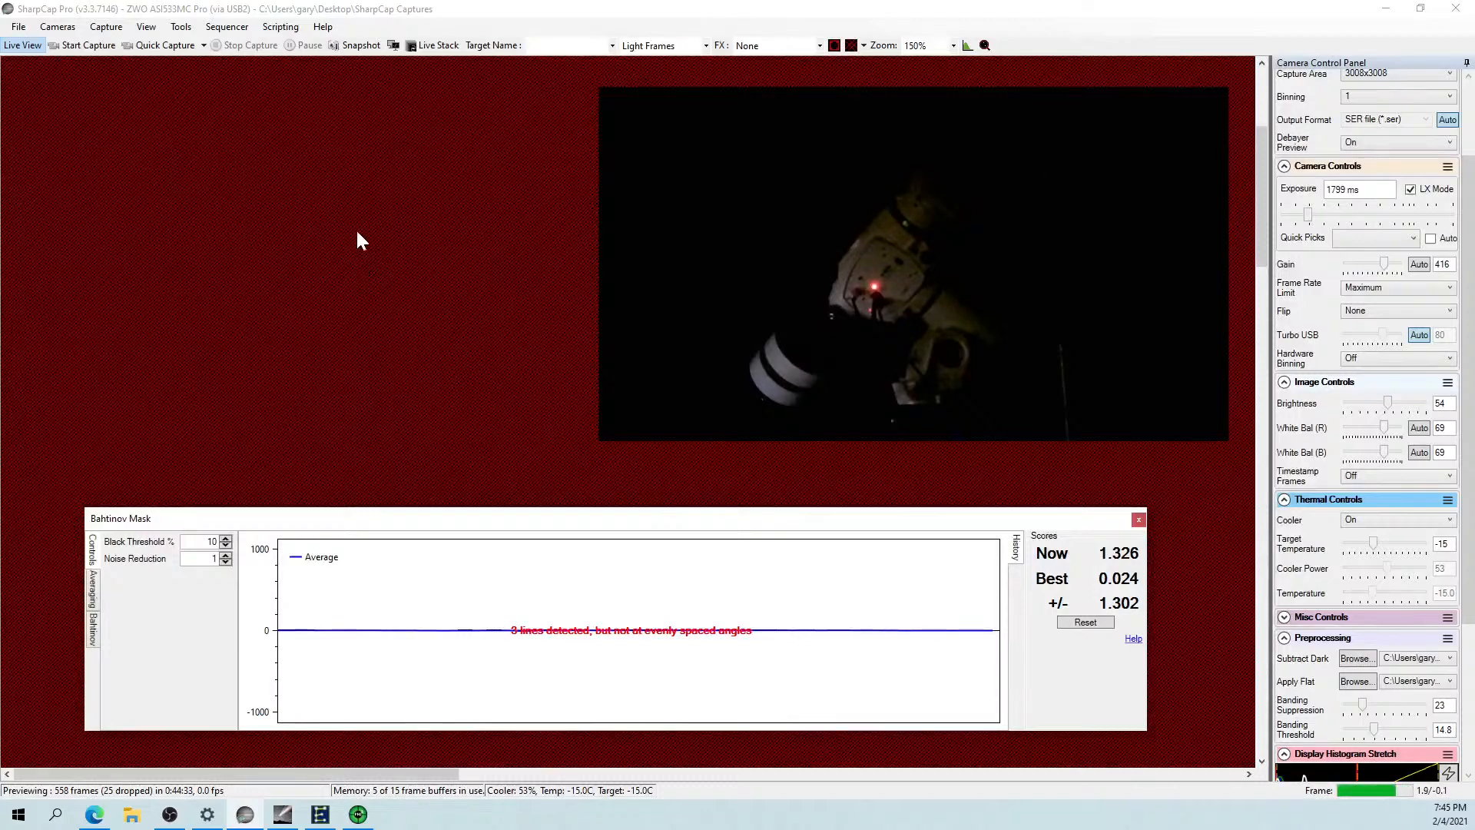
Set the preview zoom to Auto and close the Bahtinov Mask window.
left_click(953, 46)
left_click(945, 60)
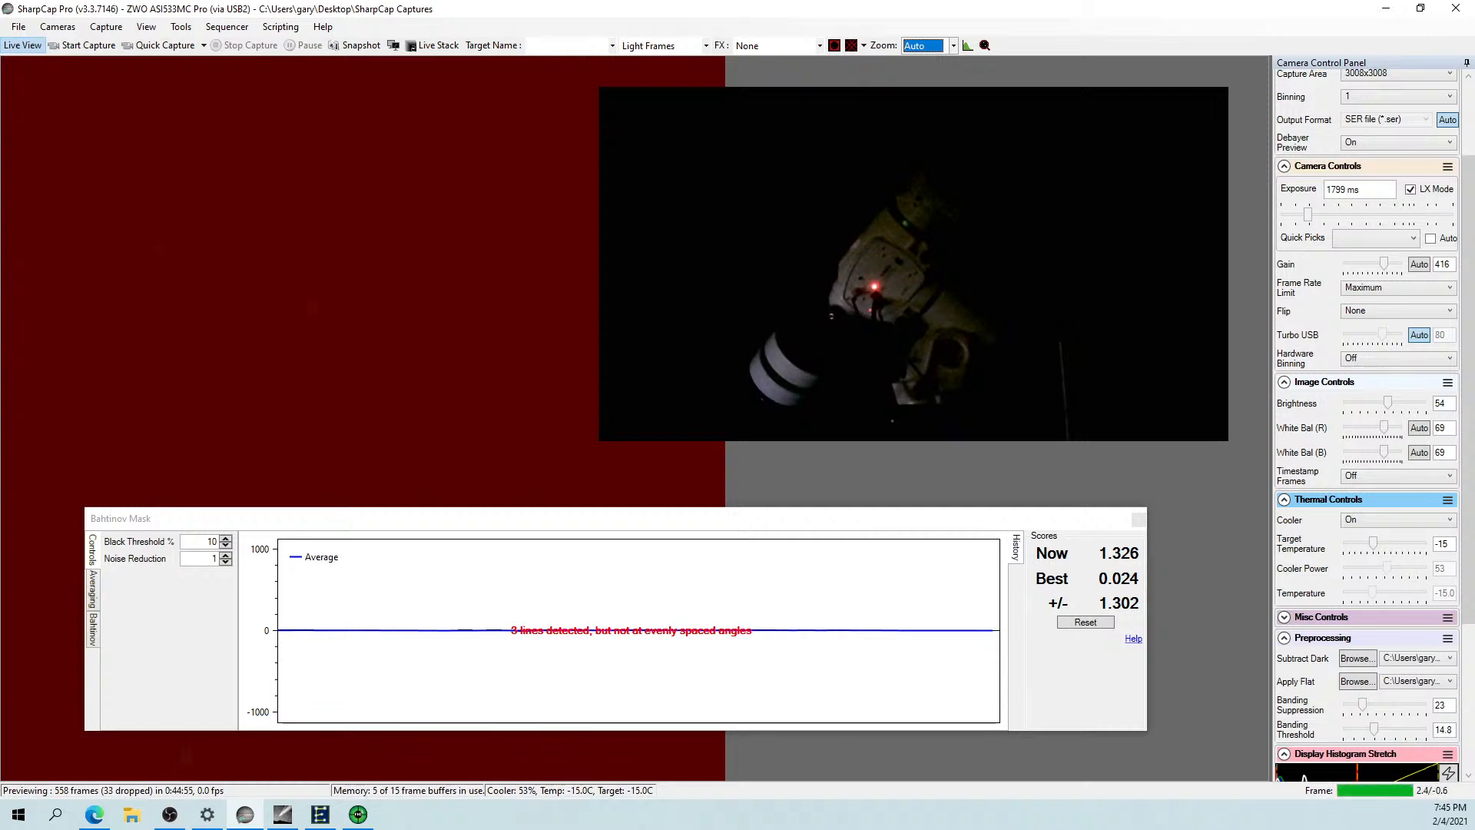
left_click(1137, 520)
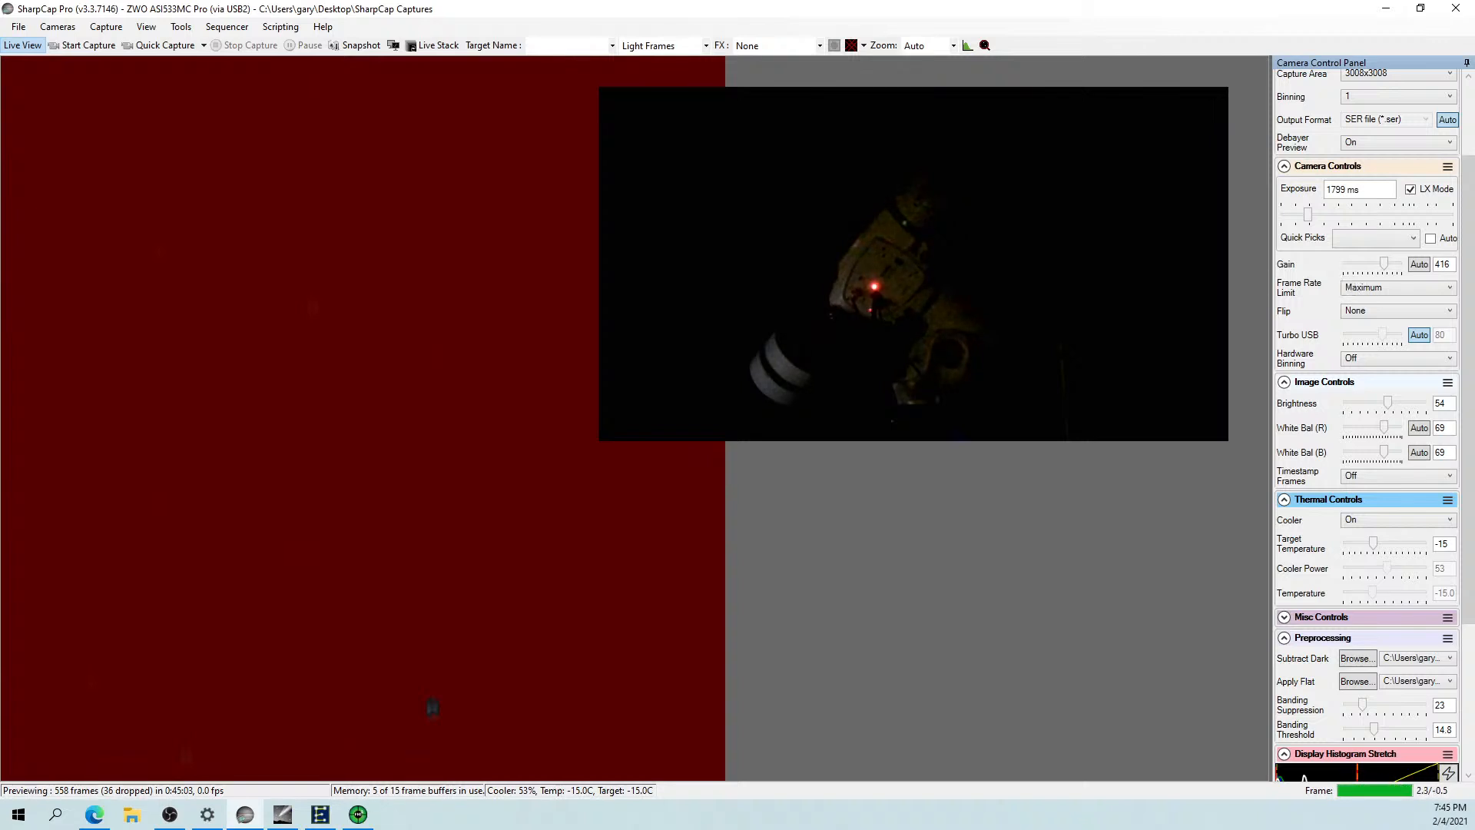
Load the 533MC DSO capture profile.
left_click_drag(1466, 396, 1472, 271)
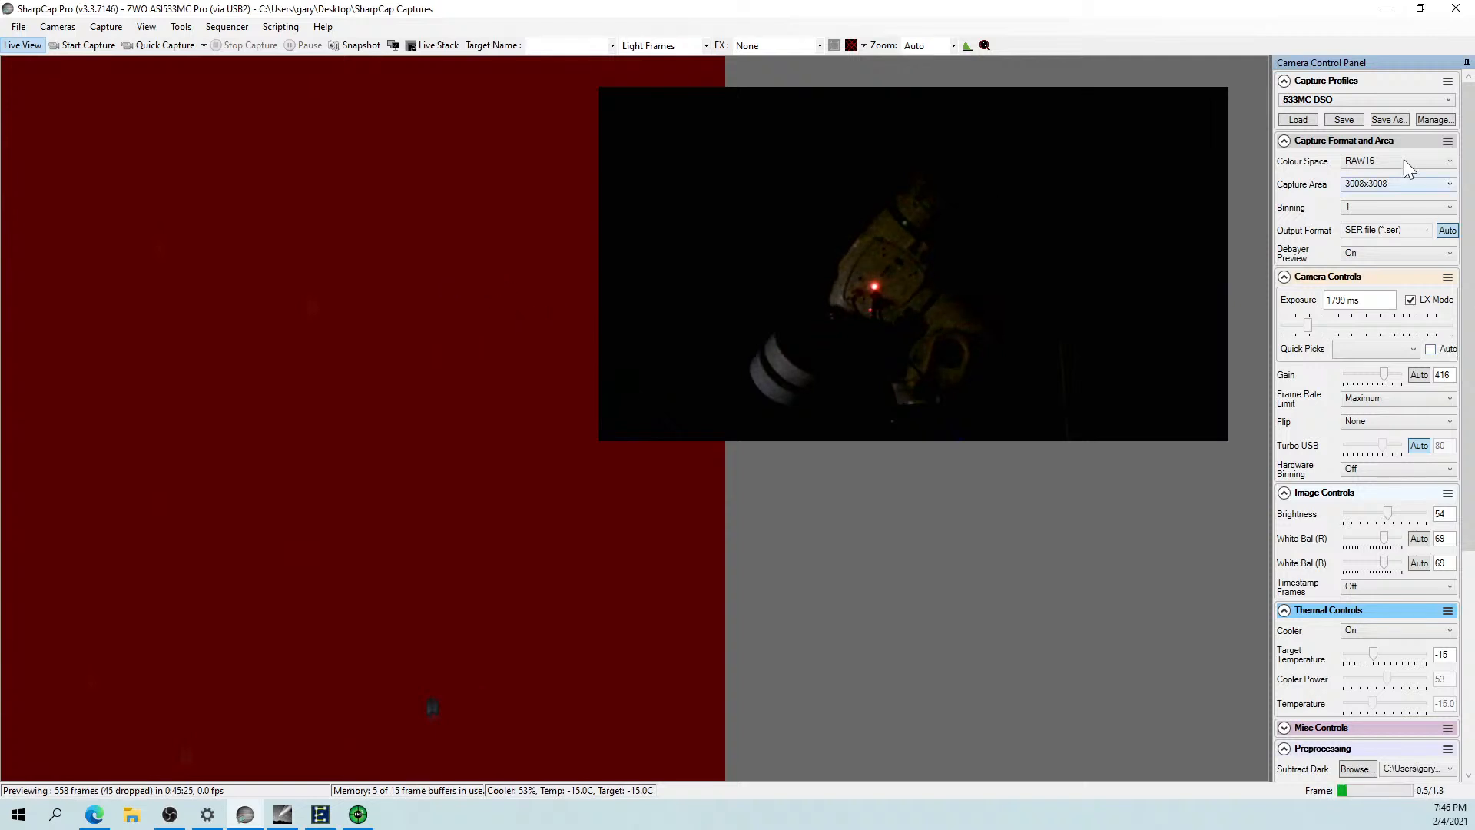
left_click(1301, 119)
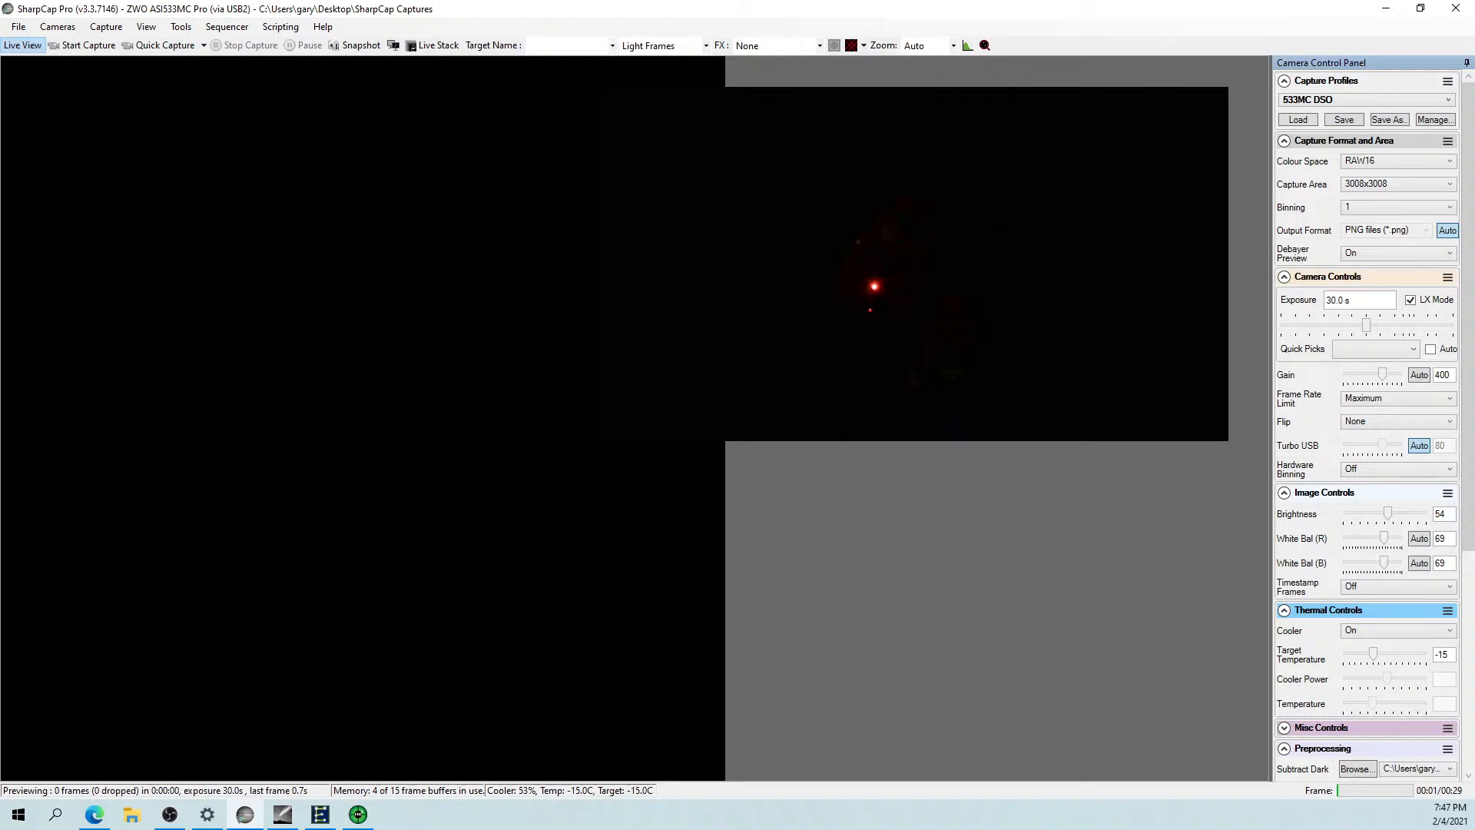
Switch to Cartes du Ciel and close it, acknowledging the telescope disconnection and saving the program settings.
key("alt+Tab")
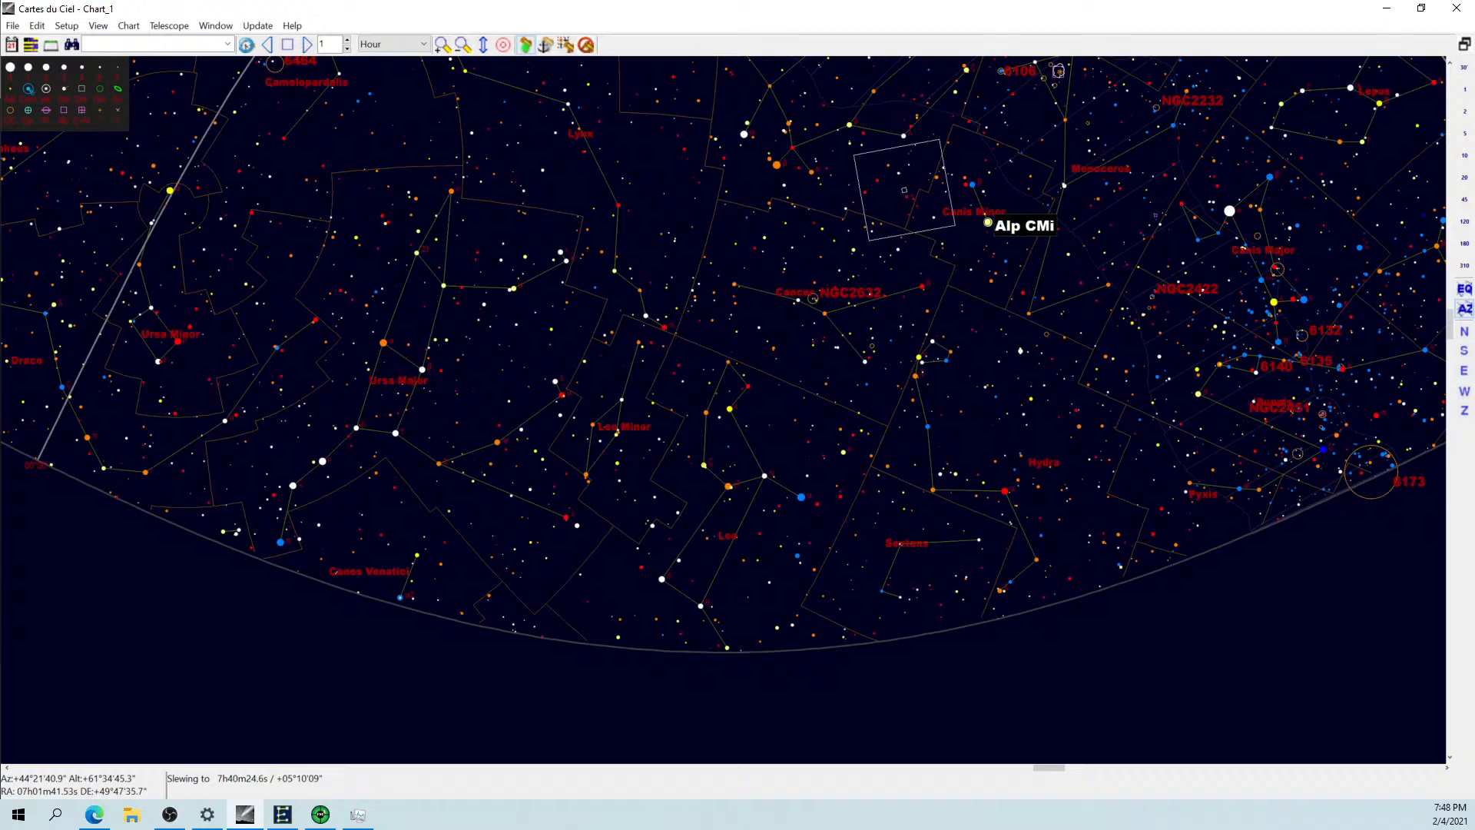
left_click(1456, 8)
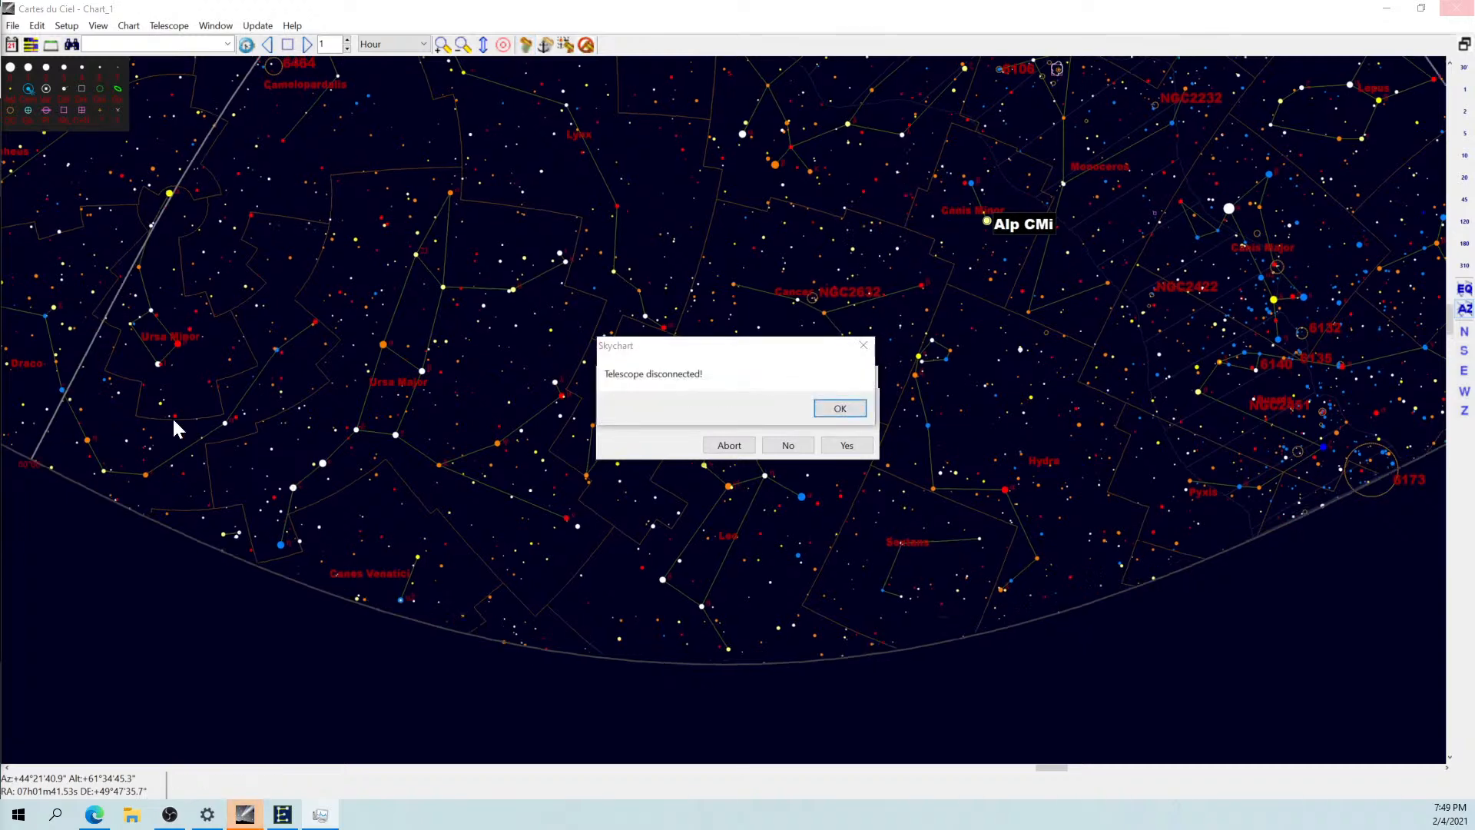
left_click(839, 408)
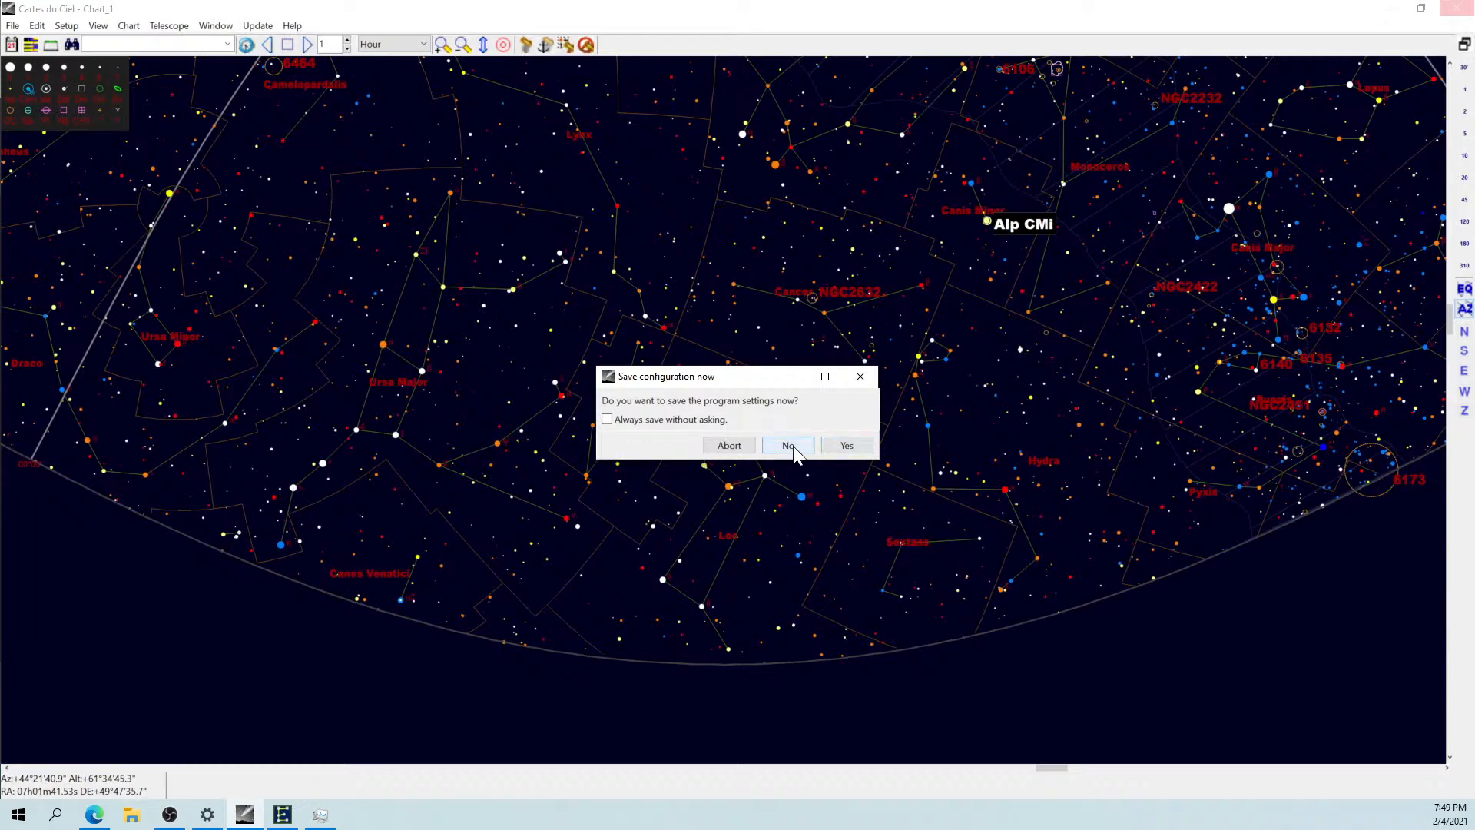
left_click(839, 447)
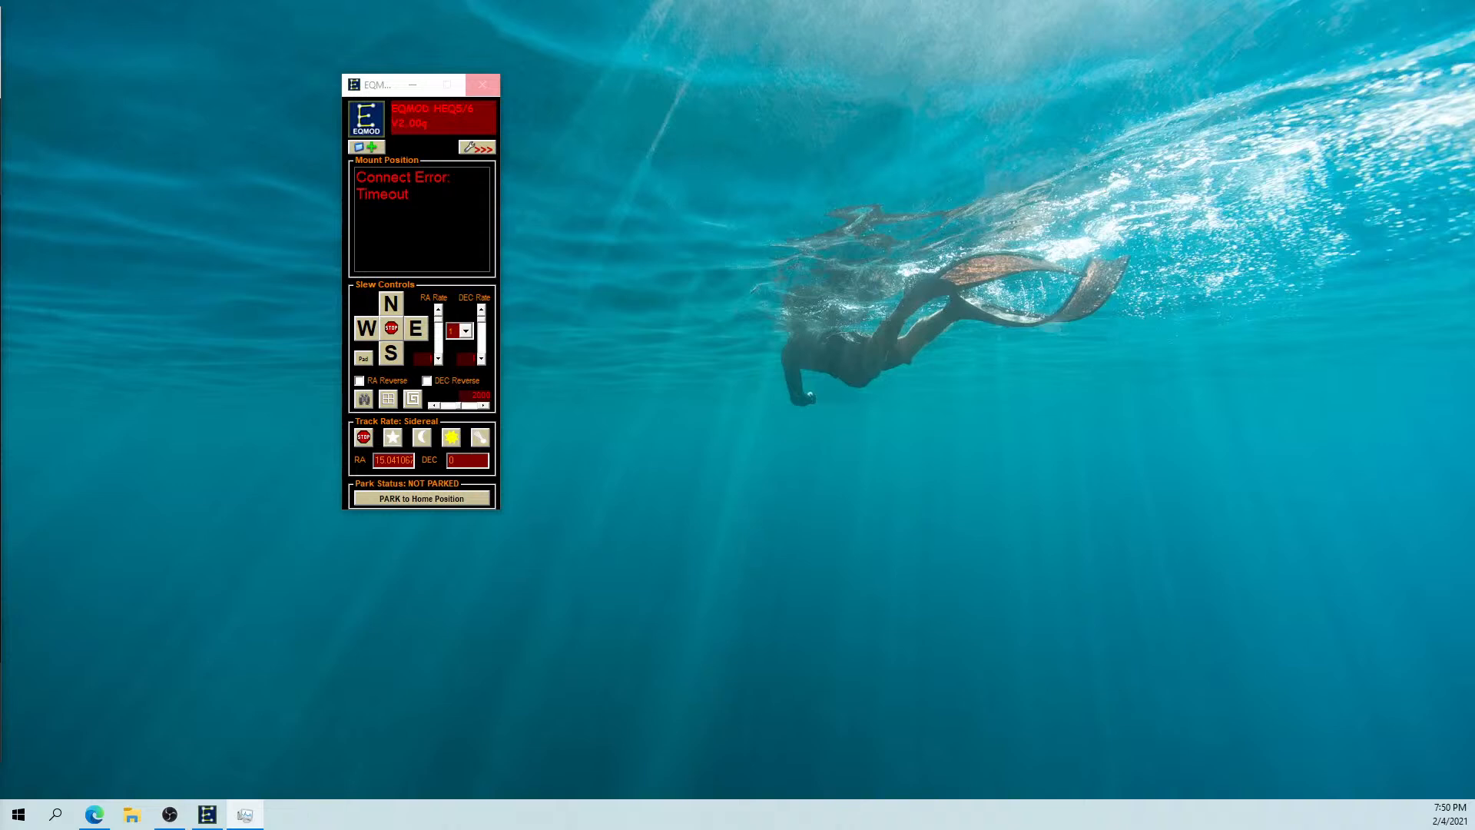
Close the EQMOD mount control window, and switch to the SharpCap window and maximize it.
left_click(482, 84)
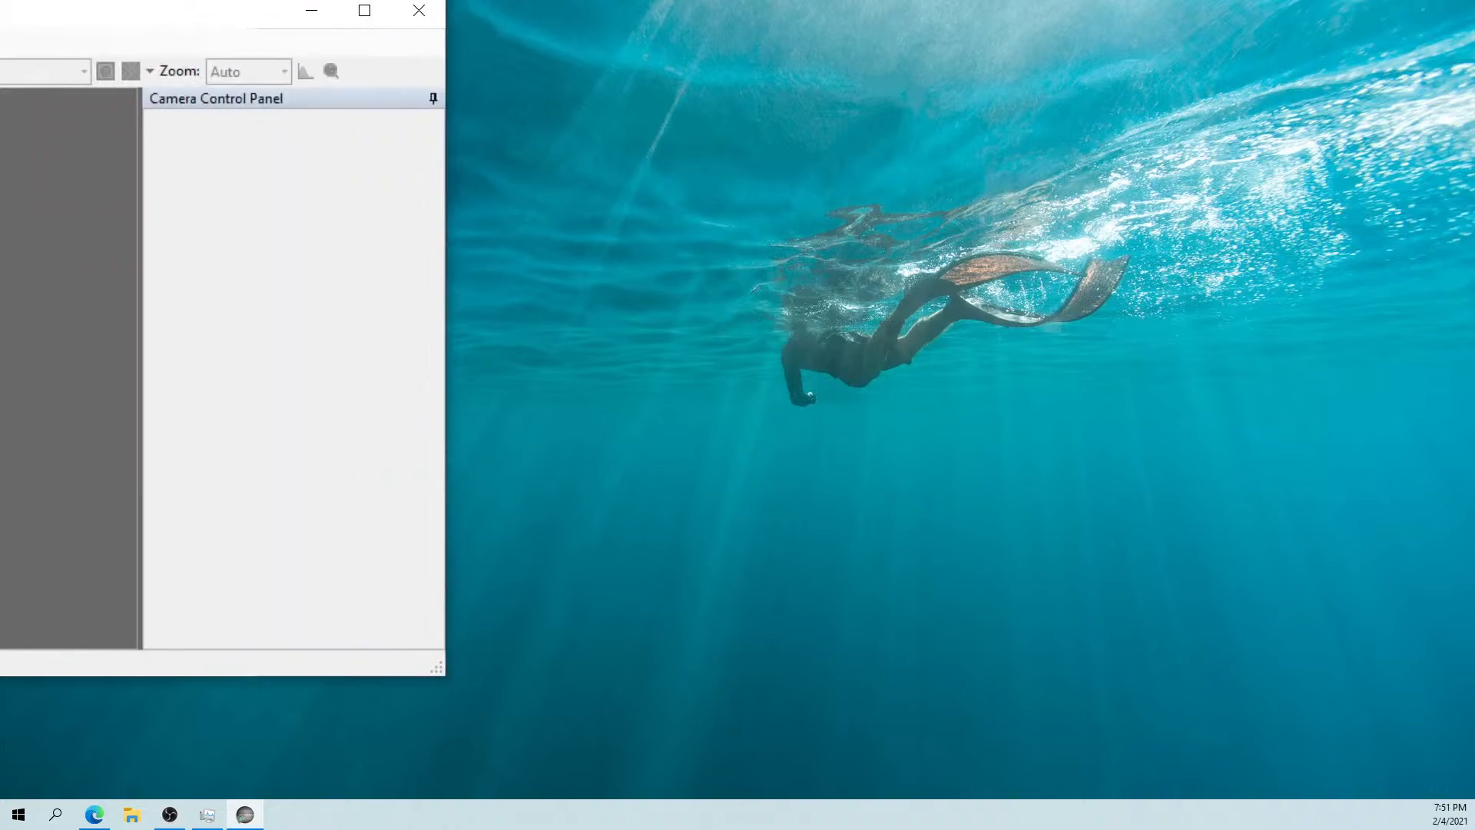
left_click_drag(454, 108, 517, 124)
left_click(1155, 122)
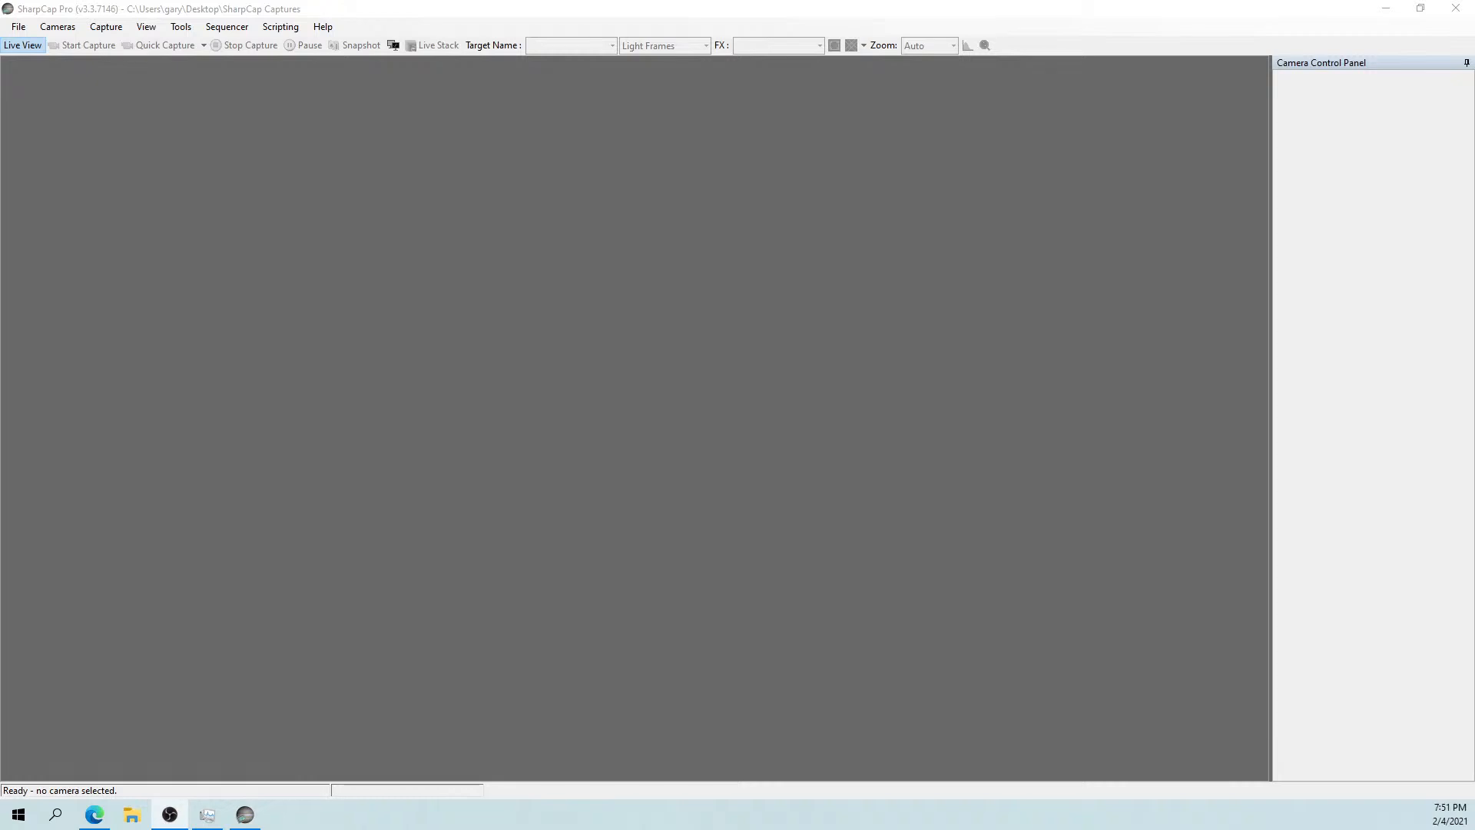
Run the recent sequence EAA Startup.scs.
left_click(226, 26)
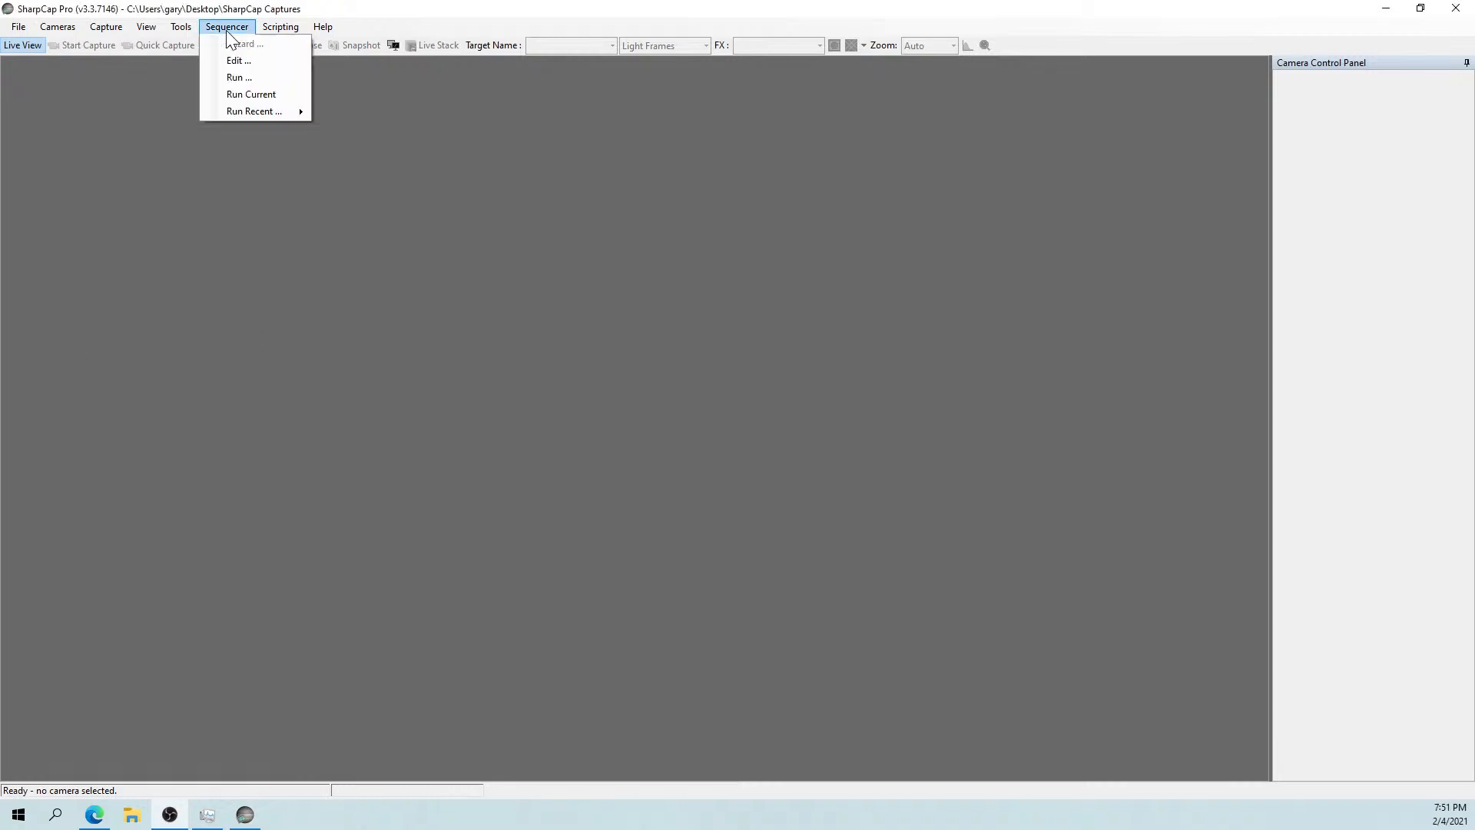
mouse_move(245, 111)
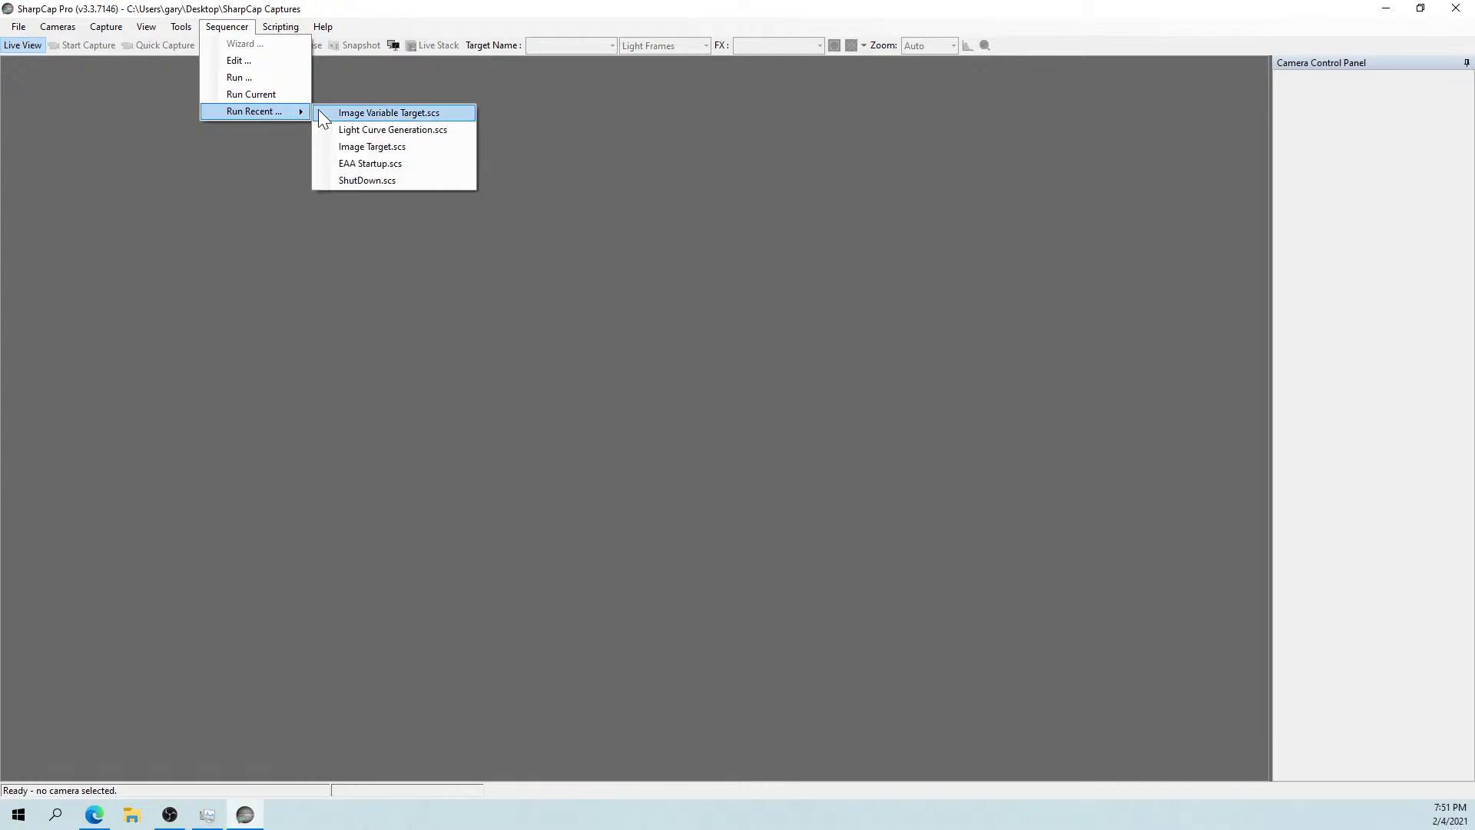
left_click(335, 164)
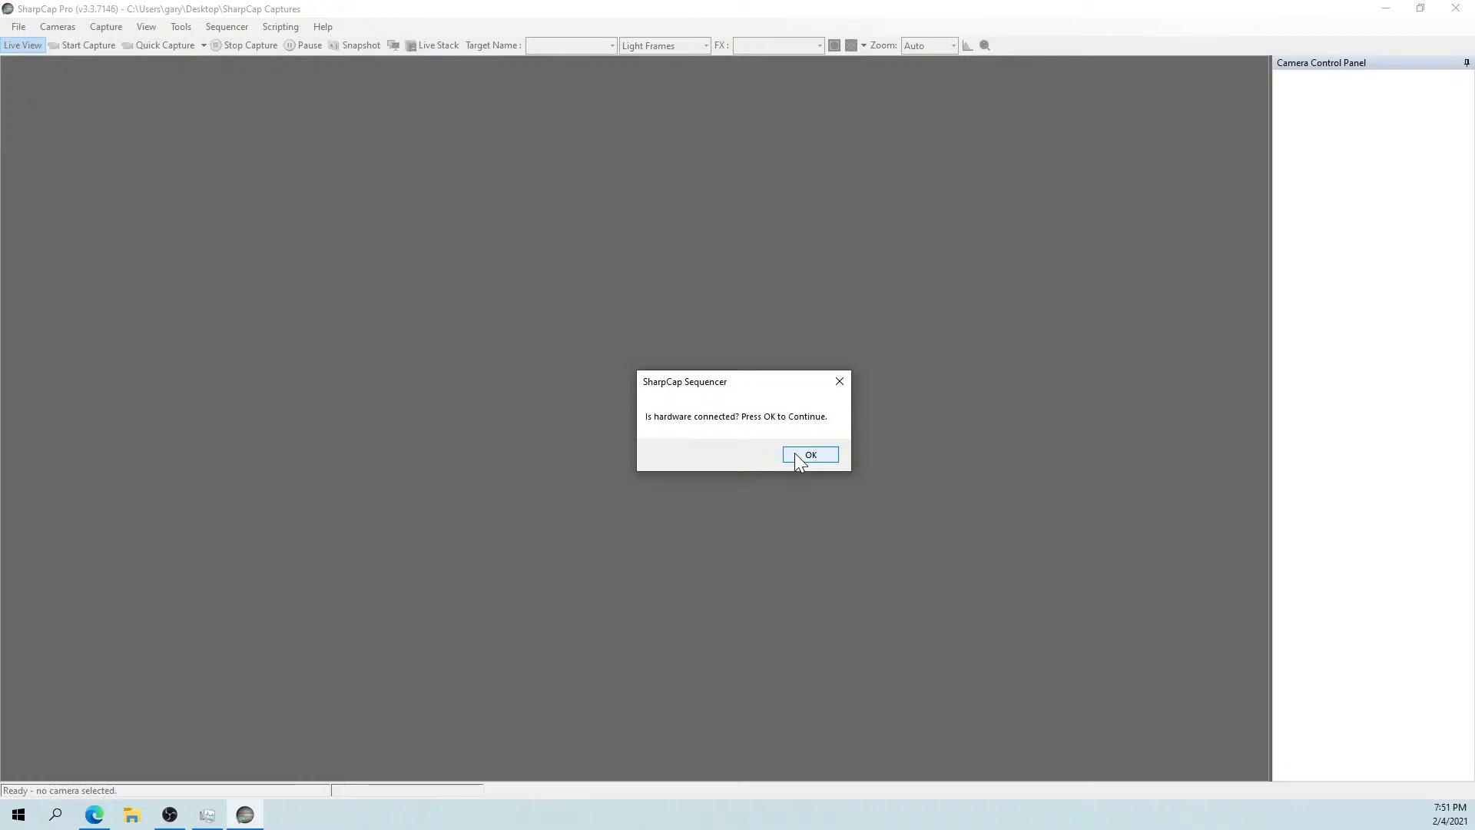
Acknowledge the startup checklist prompts for hardware, WiFi, mount power and the Device Manager comm port check.
left_click(795, 458)
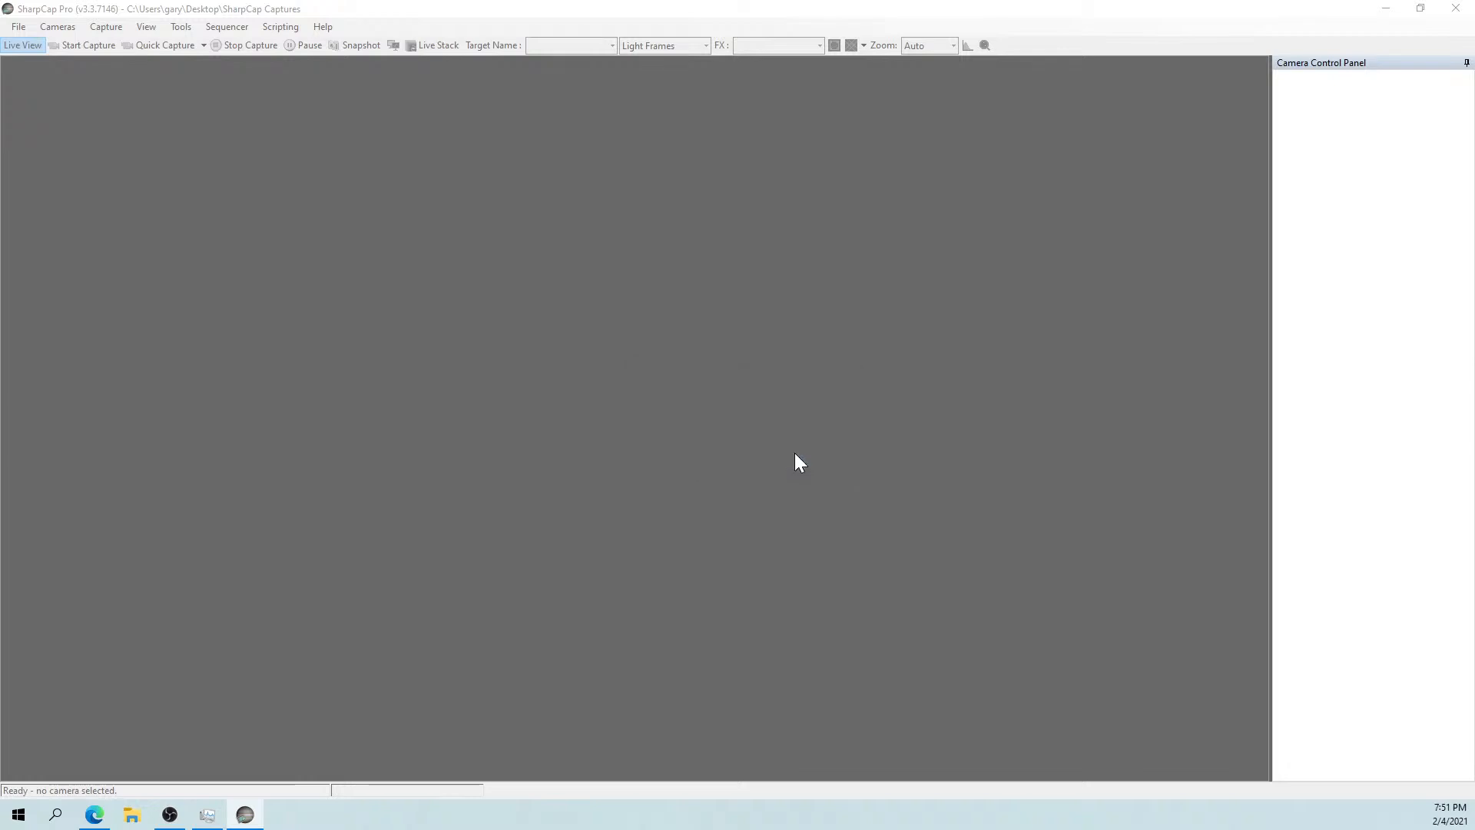
left_click(846, 455)
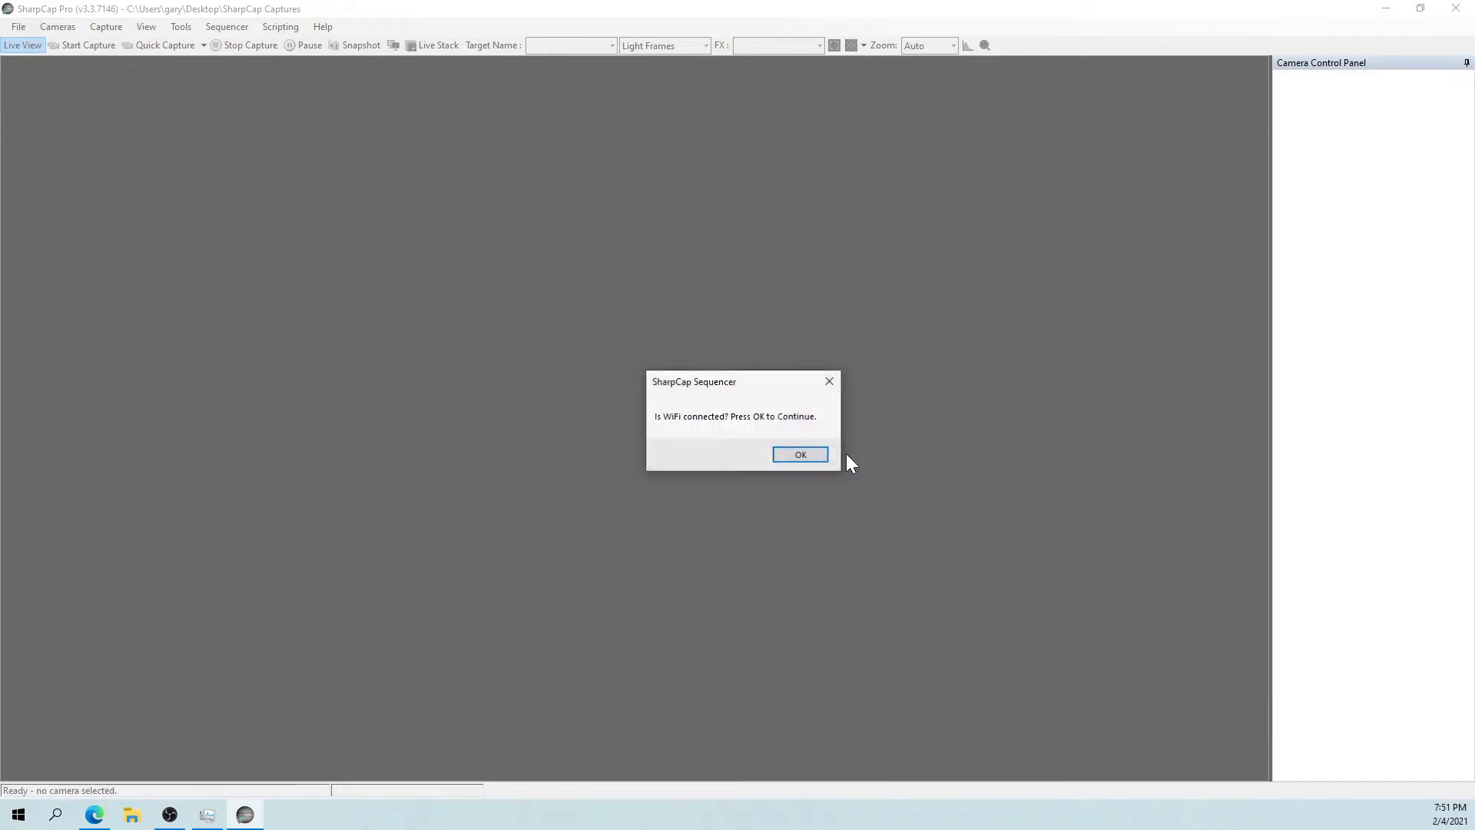
left_click(802, 454)
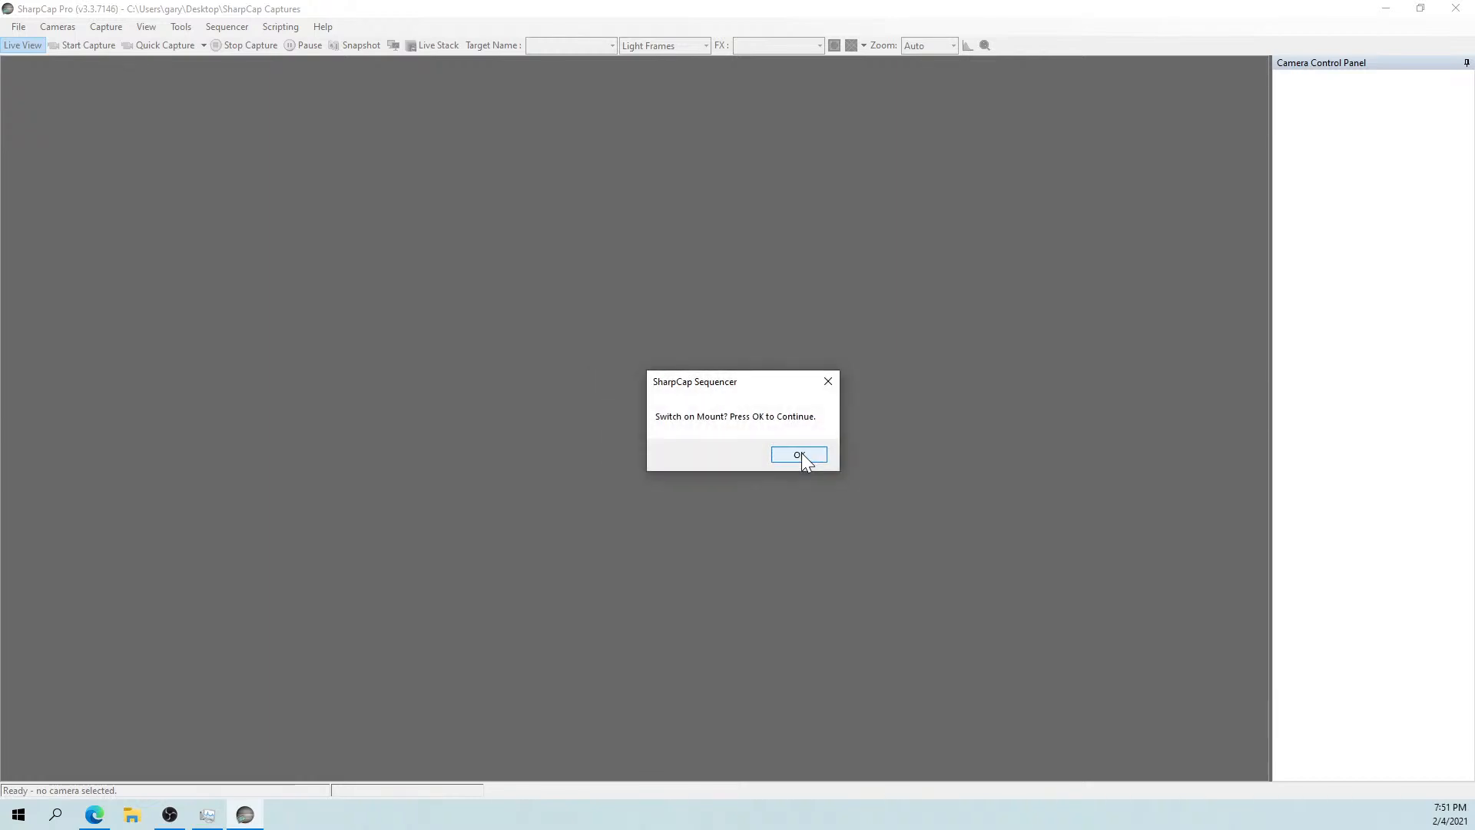
left_click(802, 455)
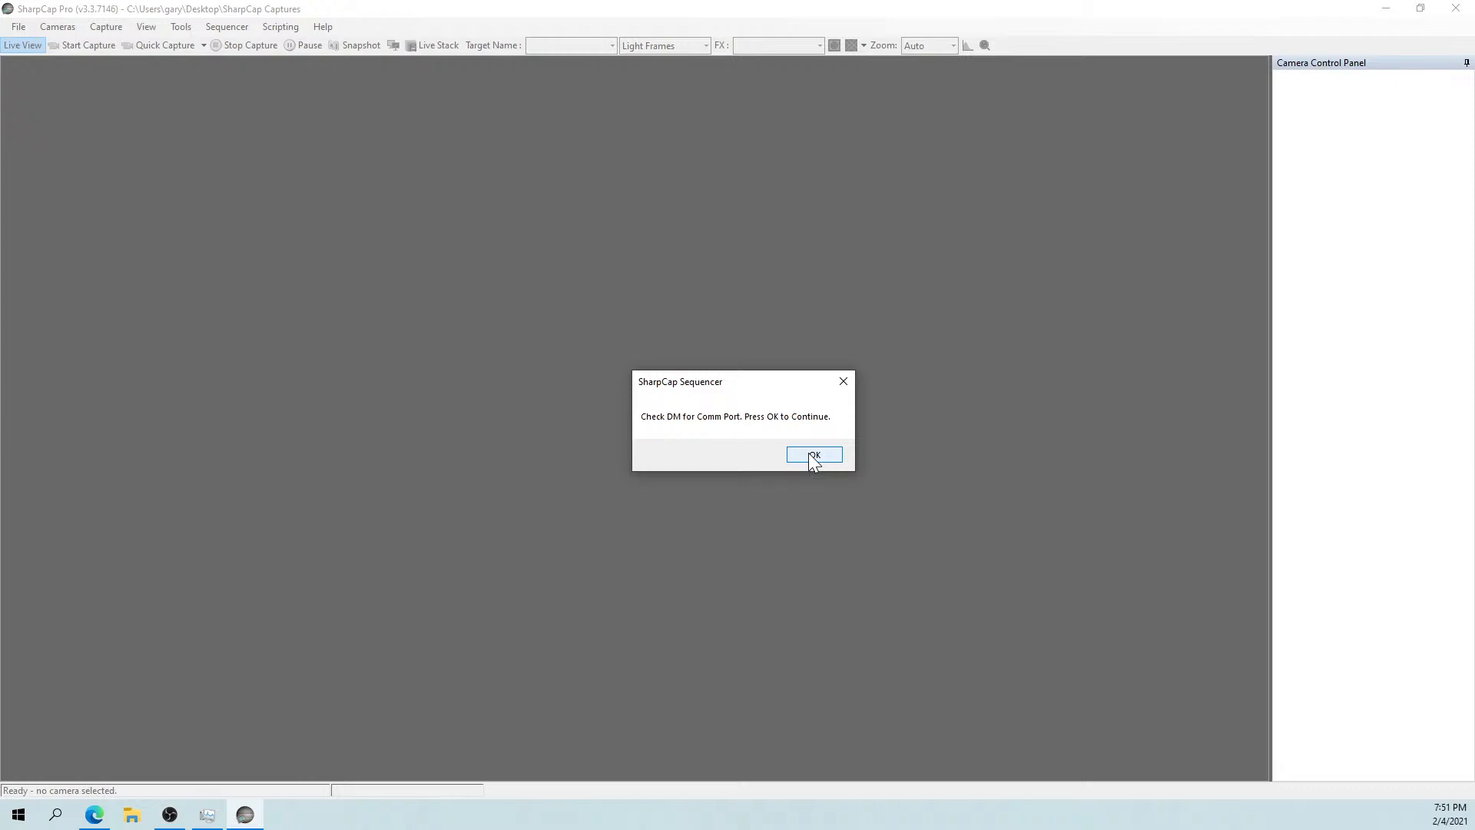
left_click(810, 455)
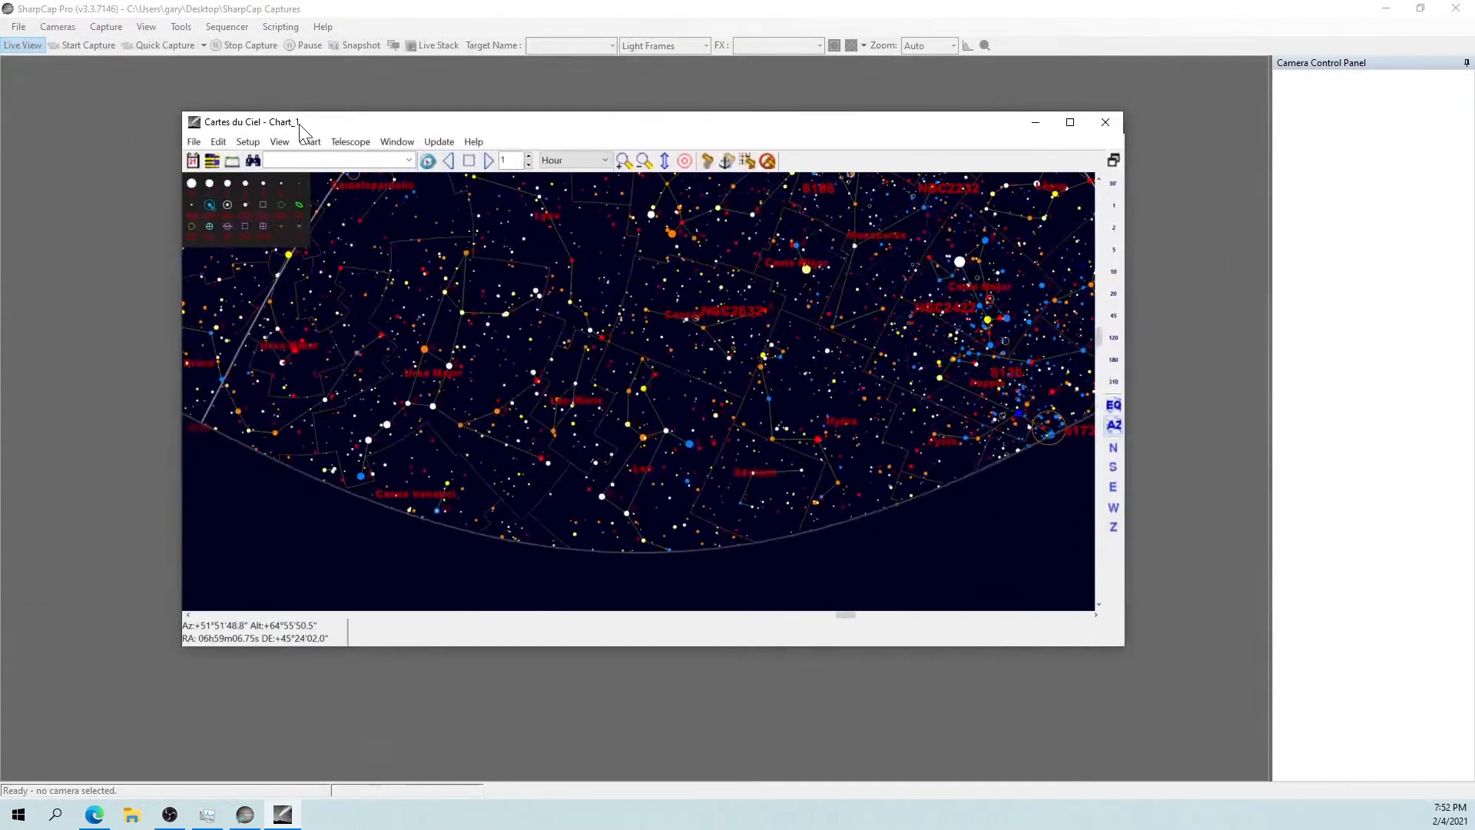
Check the Observatory settings in Cartes du Ciel, then minimize its chart window.
left_click(255, 141)
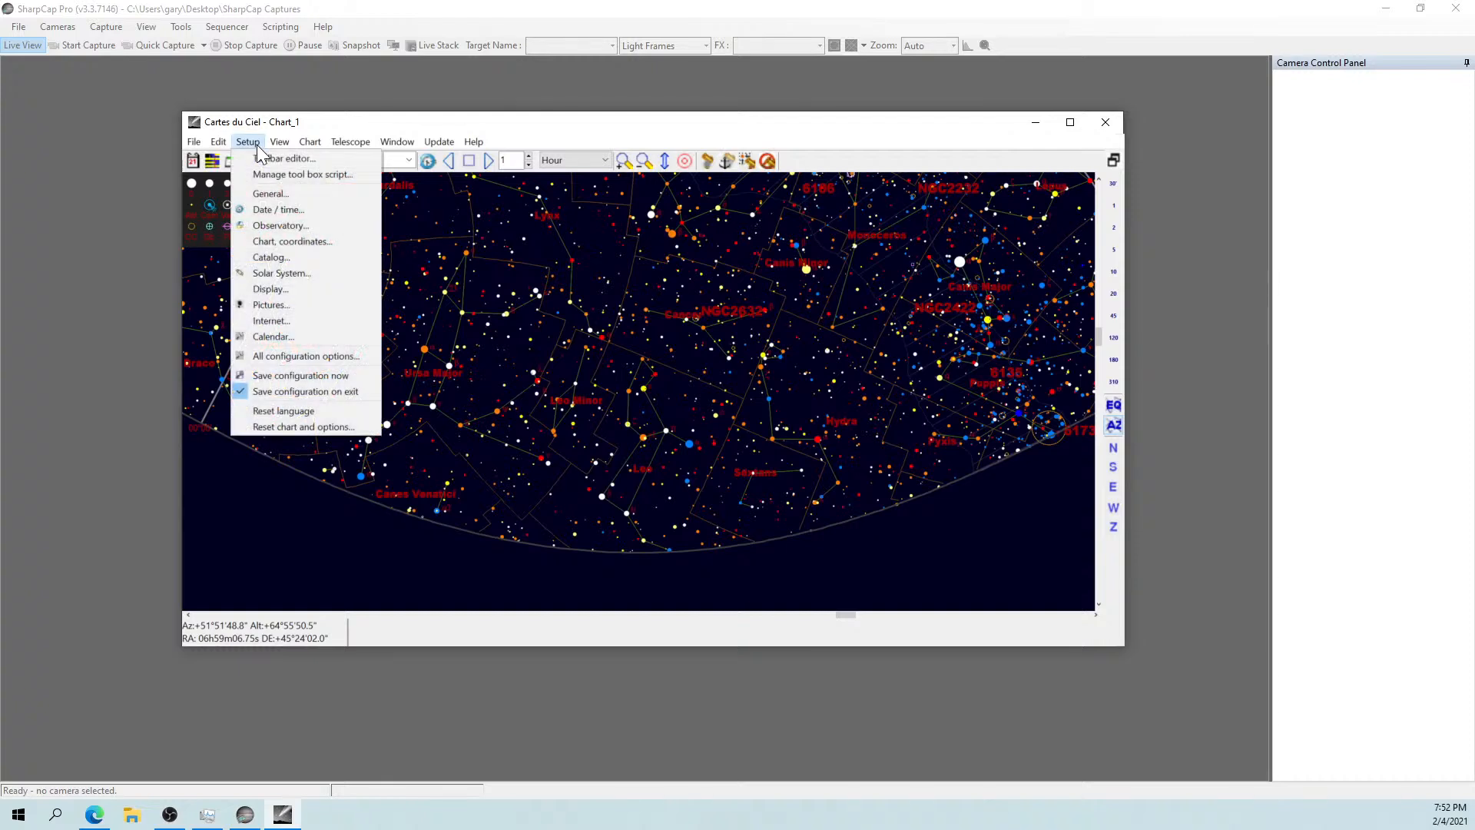
left_click(269, 224)
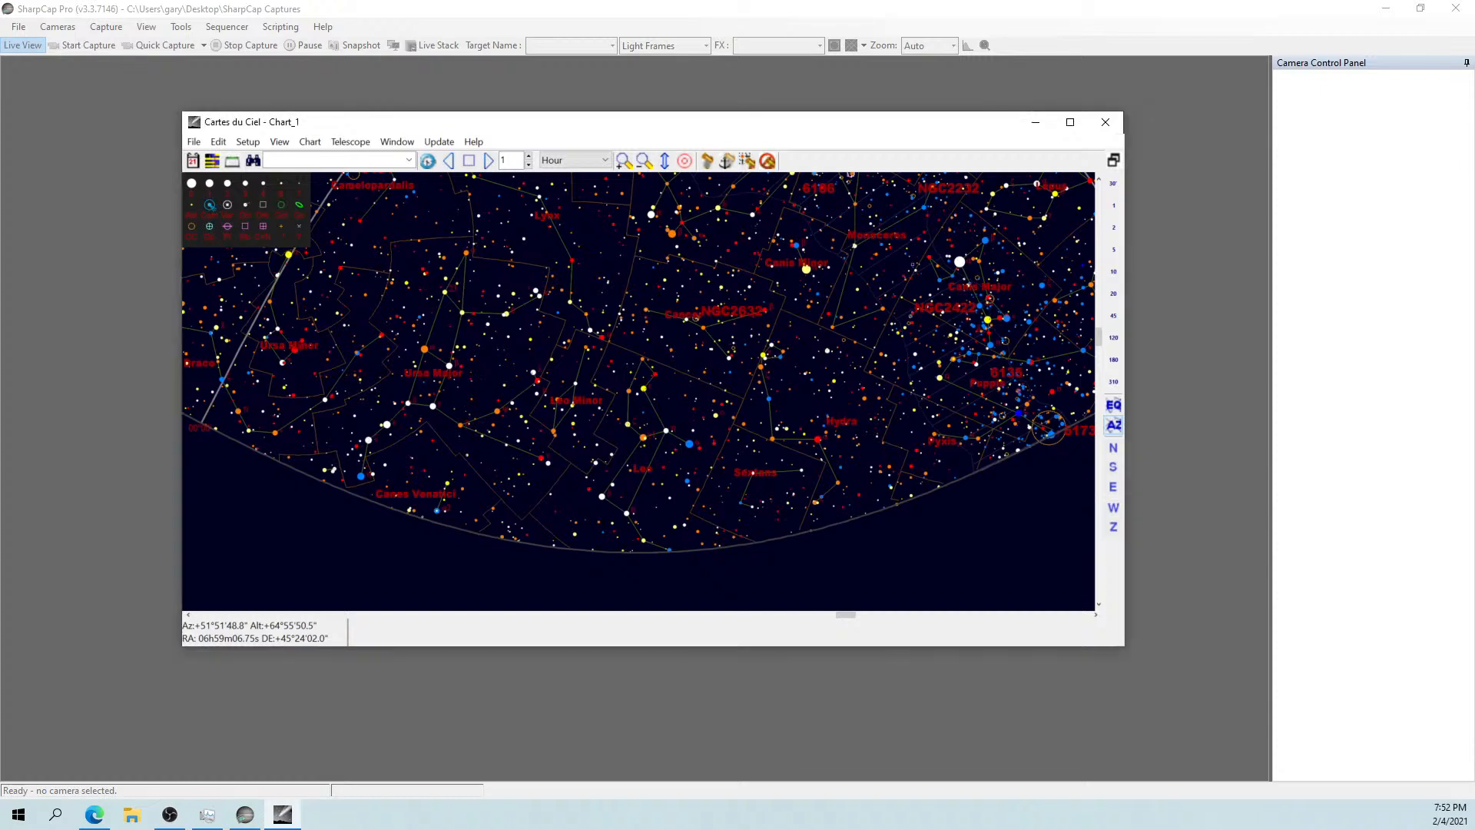
left_click(1036, 122)
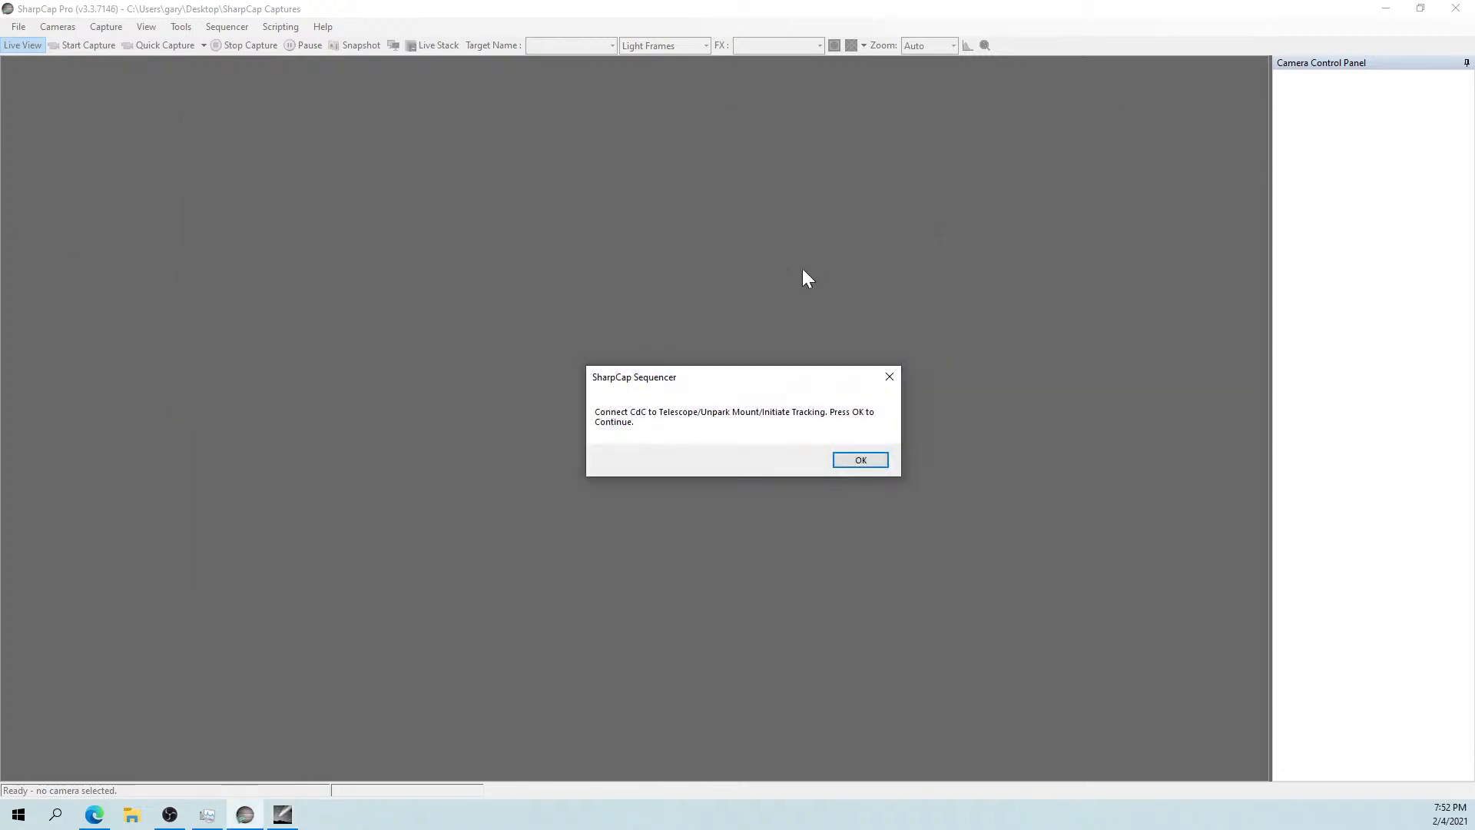
Acknowledge the sequencer prompts for the Cartes du Ciel telescope connection, the observatory check and the comet, asteroid and satellite database update.
left_click(851, 459)
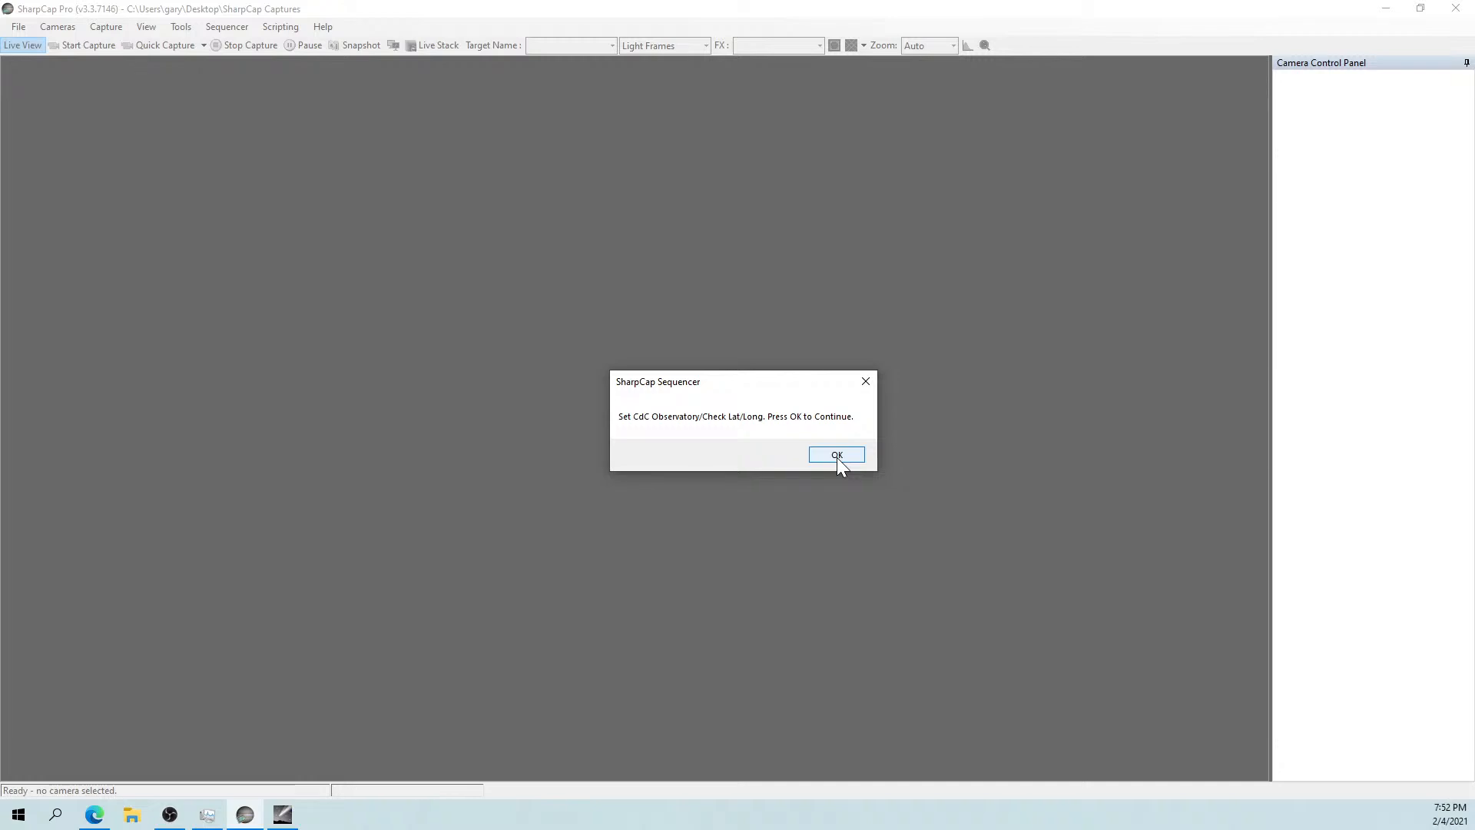
left_click(837, 455)
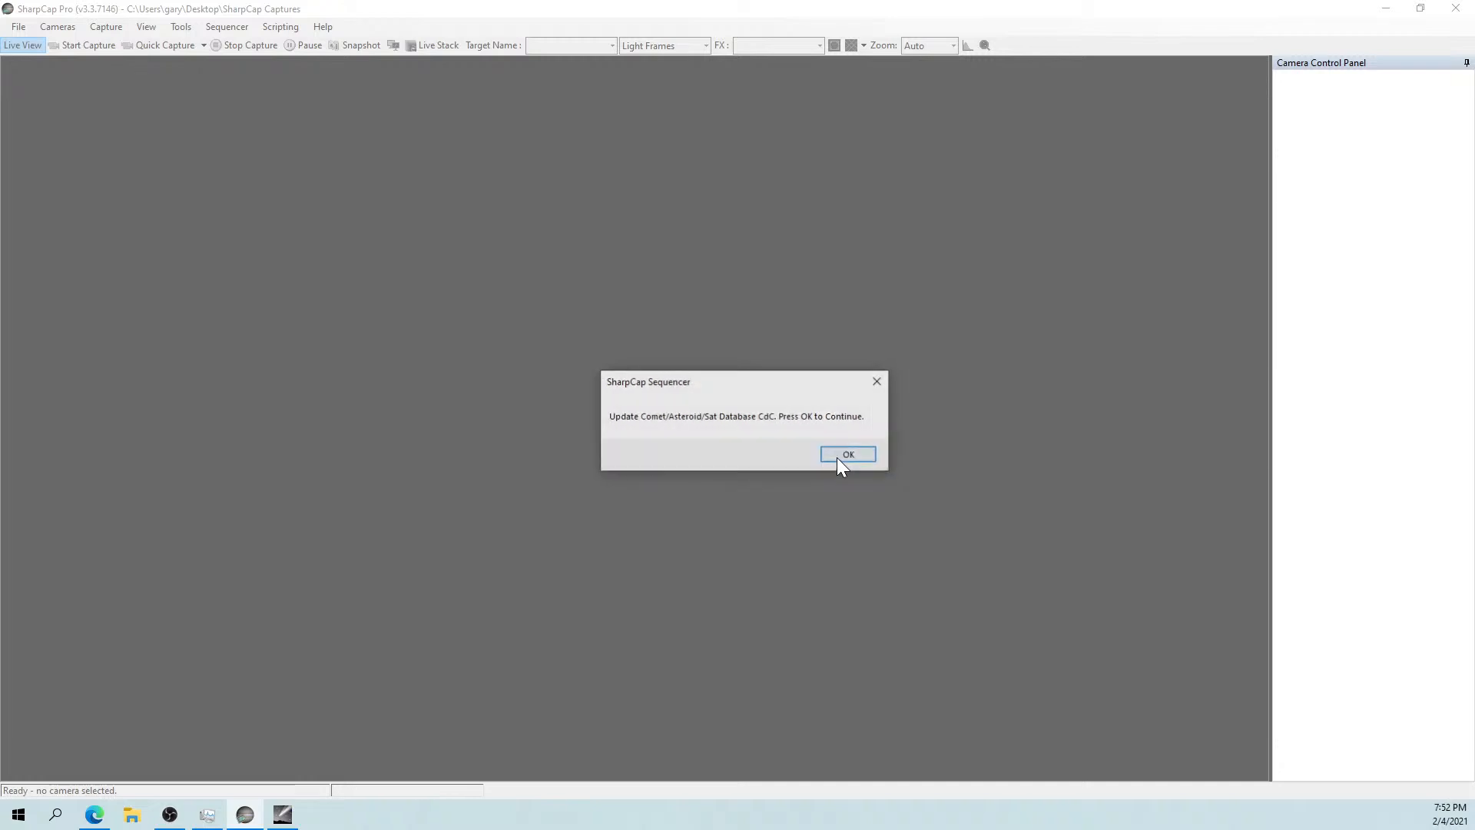
left_click(838, 458)
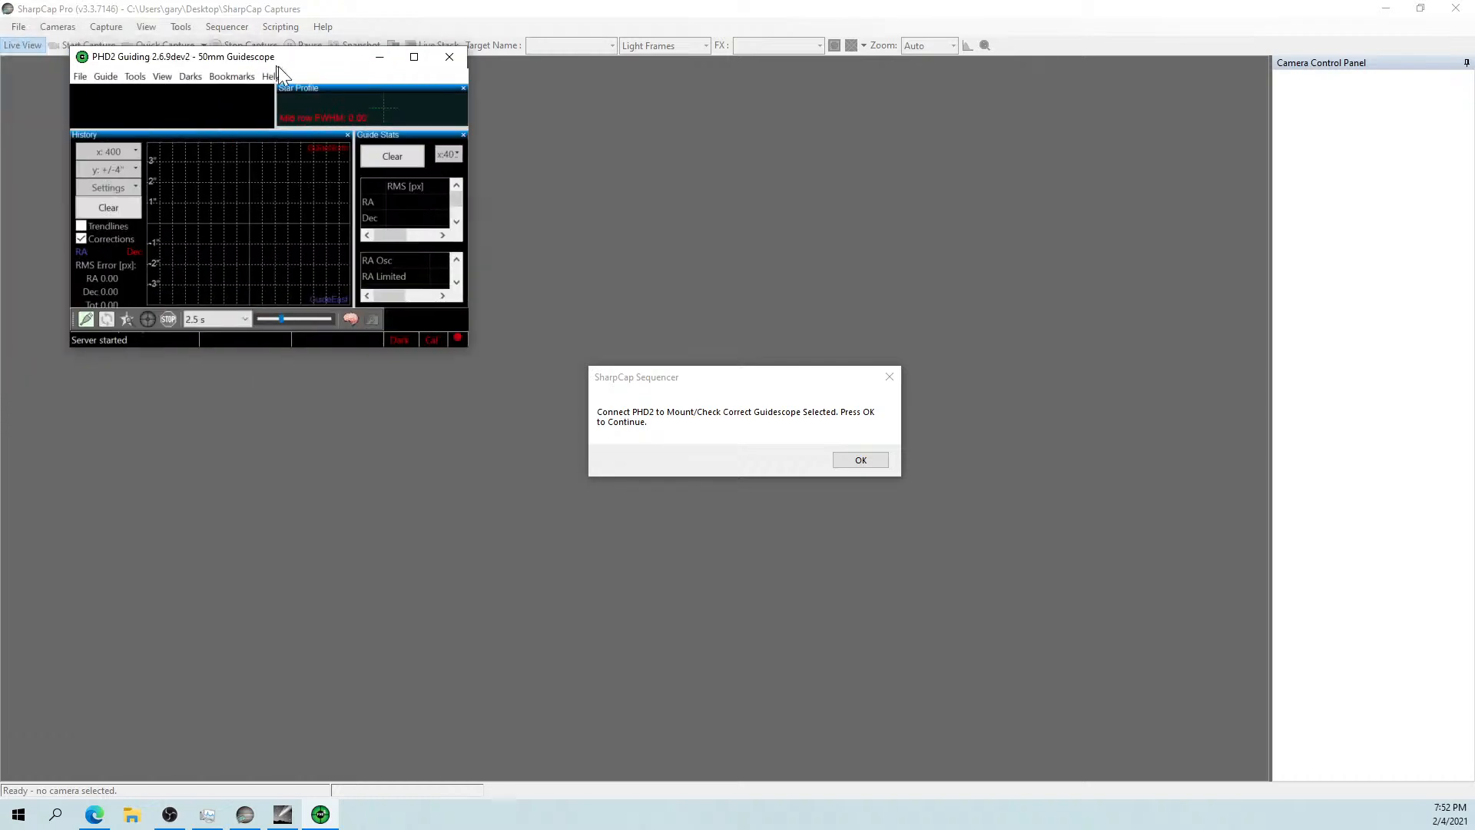
Maximize PHD2 Guiding and try to connect all equipment in the 50mm Guidescope profile.
left_click_drag(278, 66, 461, 136)
left_click(587, 131)
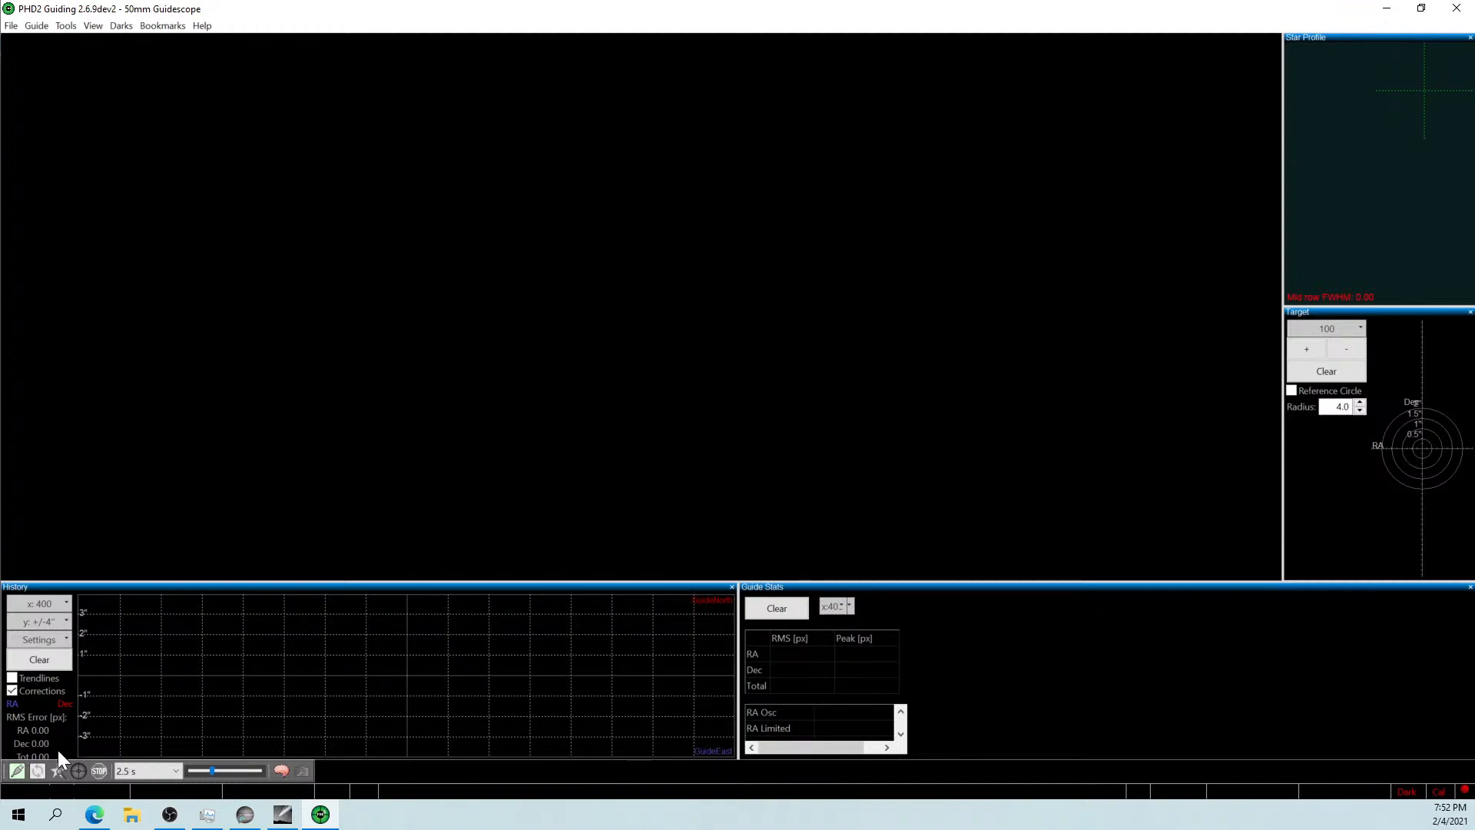
left_click(17, 771)
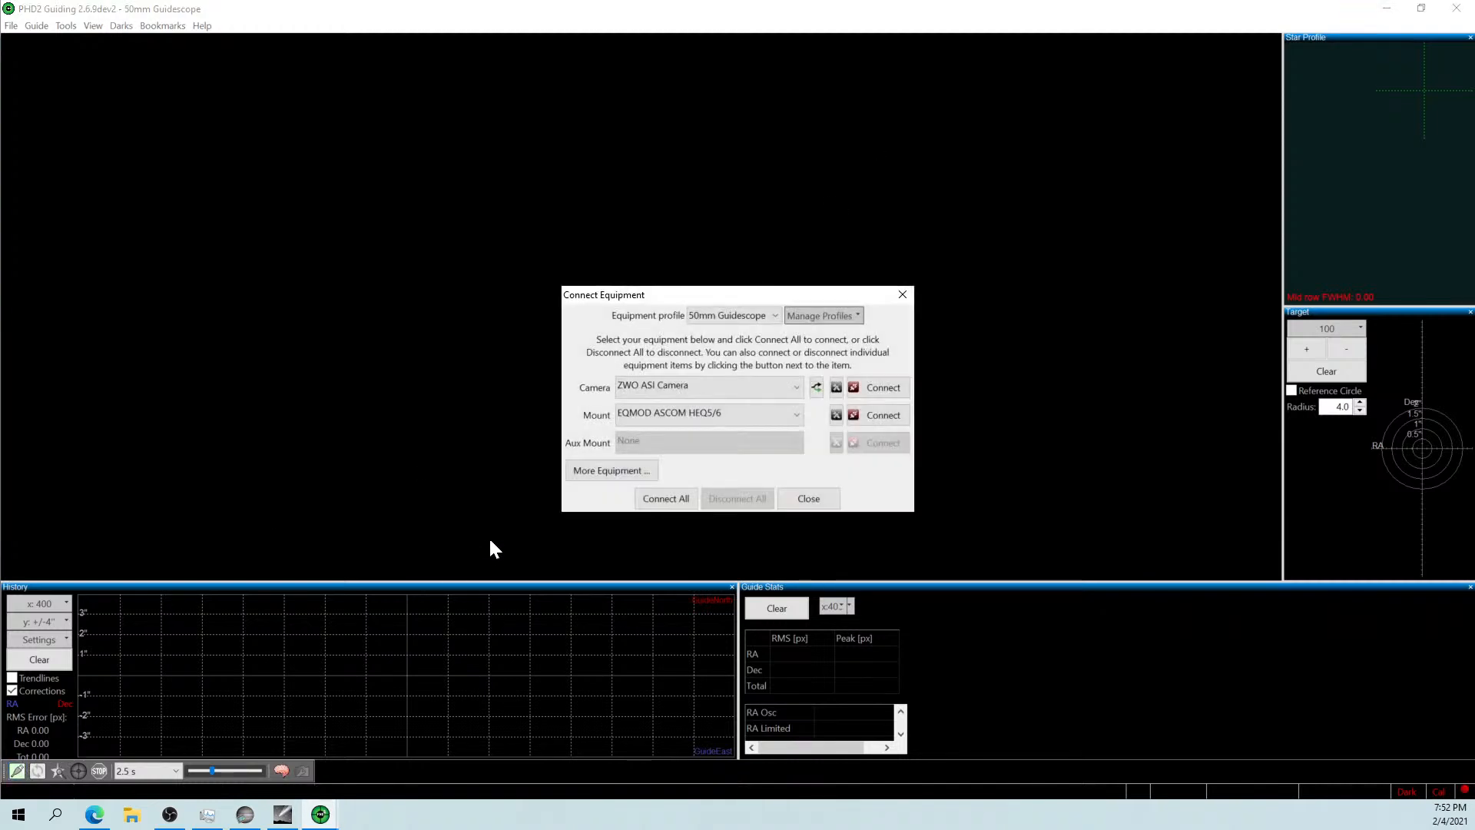
left_click(647, 496)
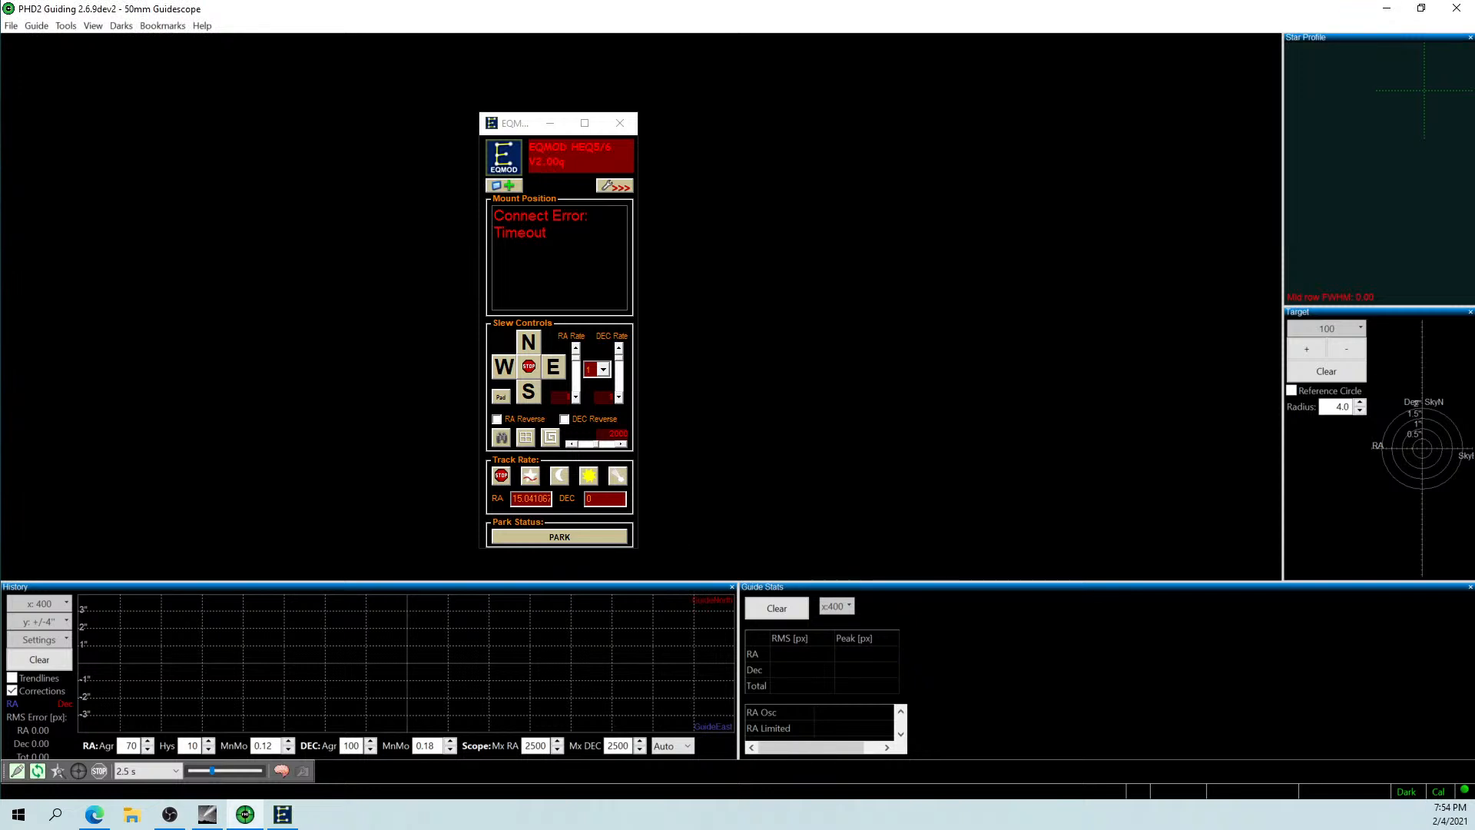
Close PHD2 Guiding and Cartes du Ciel, confirming the exit.
left_click(1450, 13)
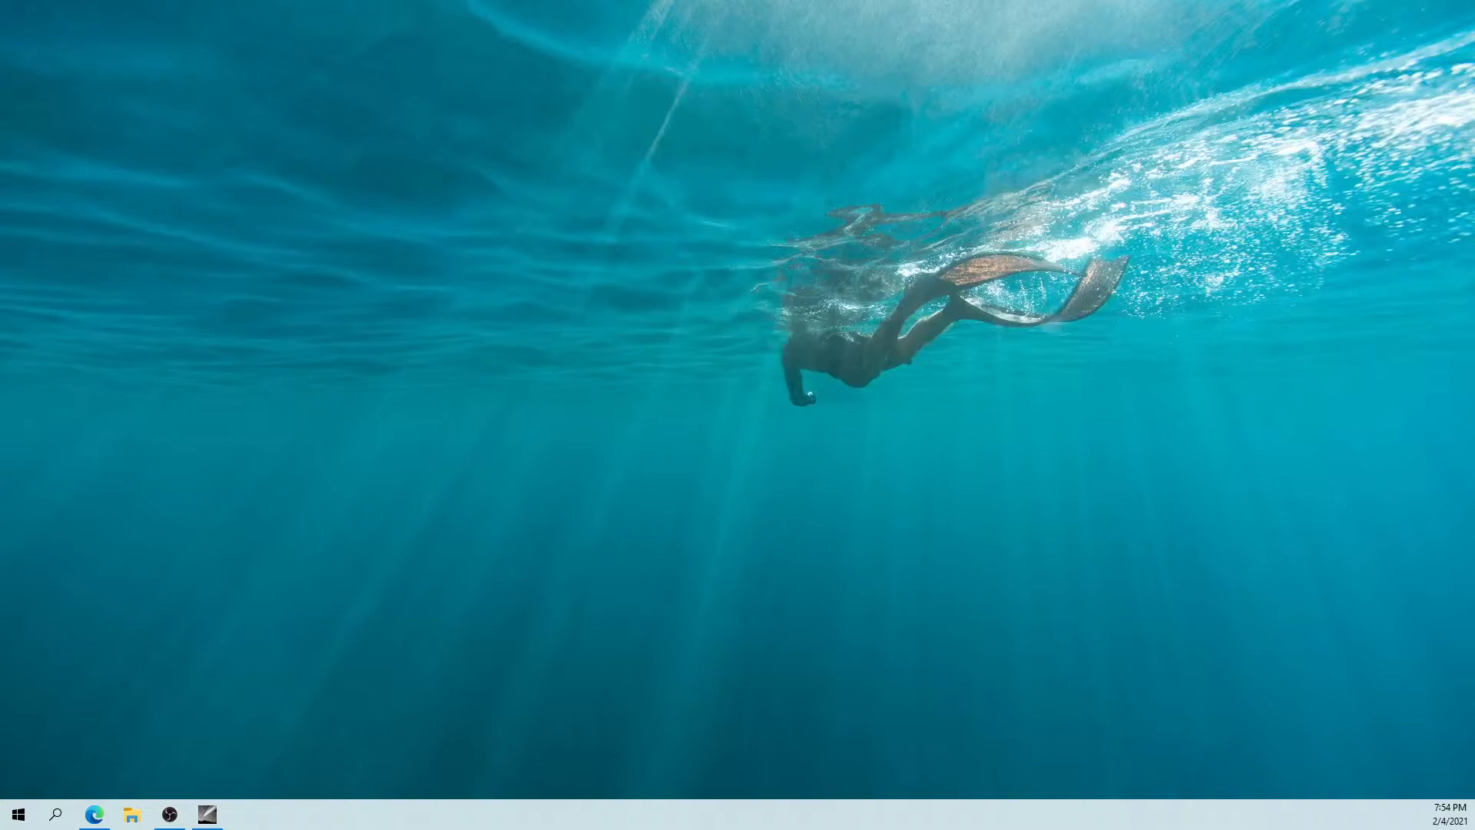
key("alt+Tab")
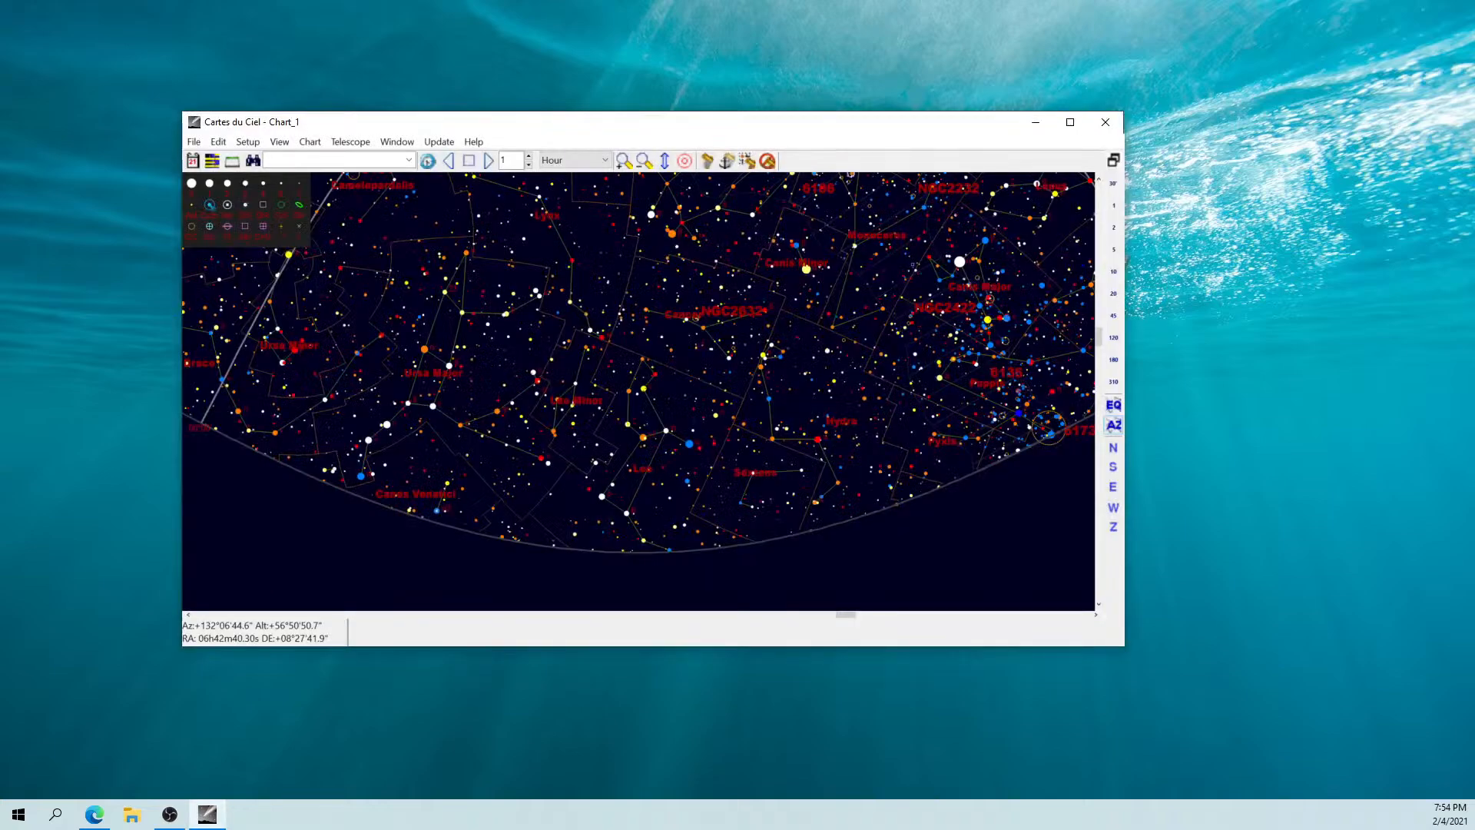
left_click(1104, 122)
left_click(776, 439)
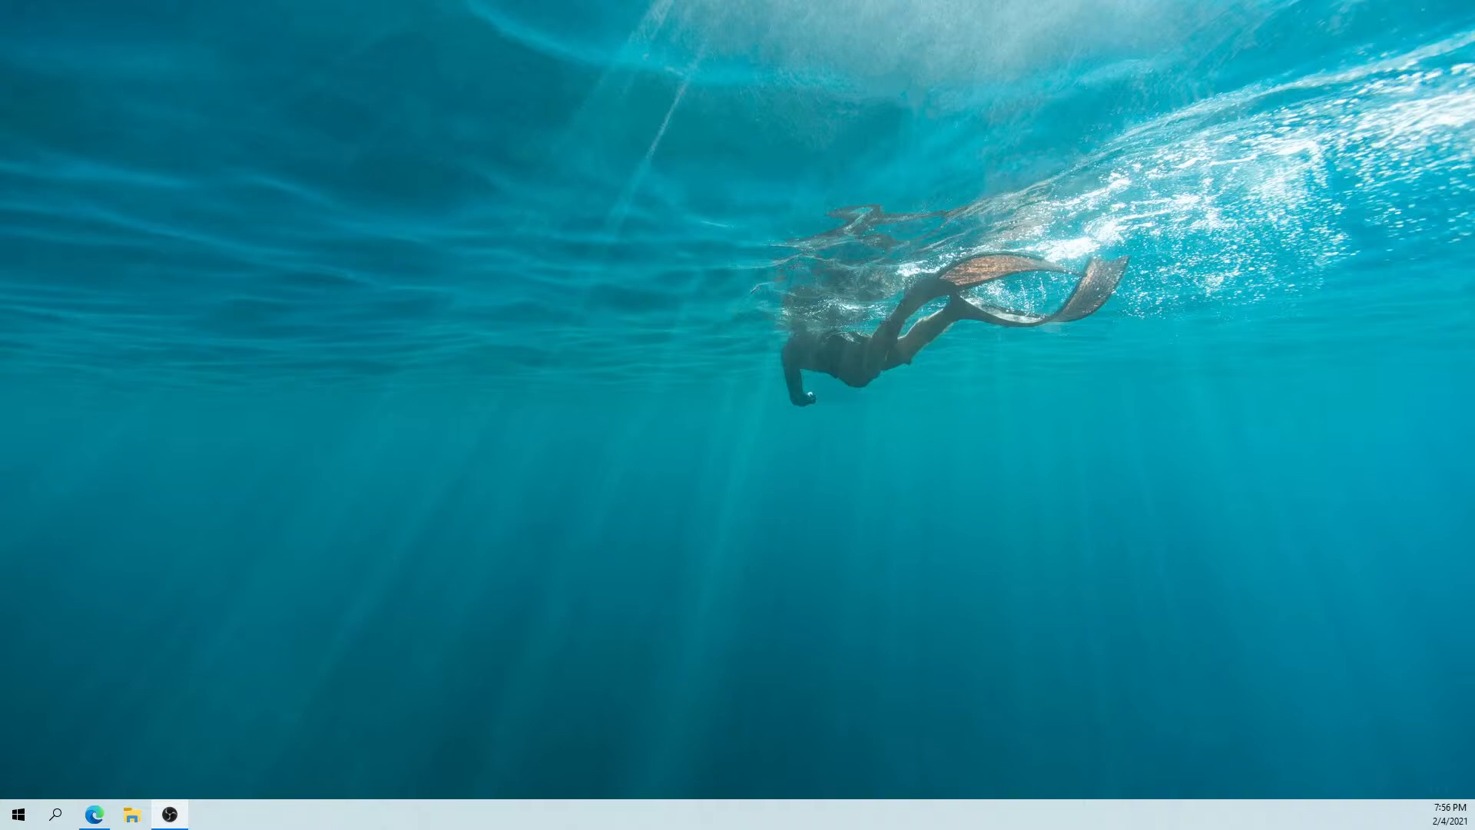
key("alt+Tab")
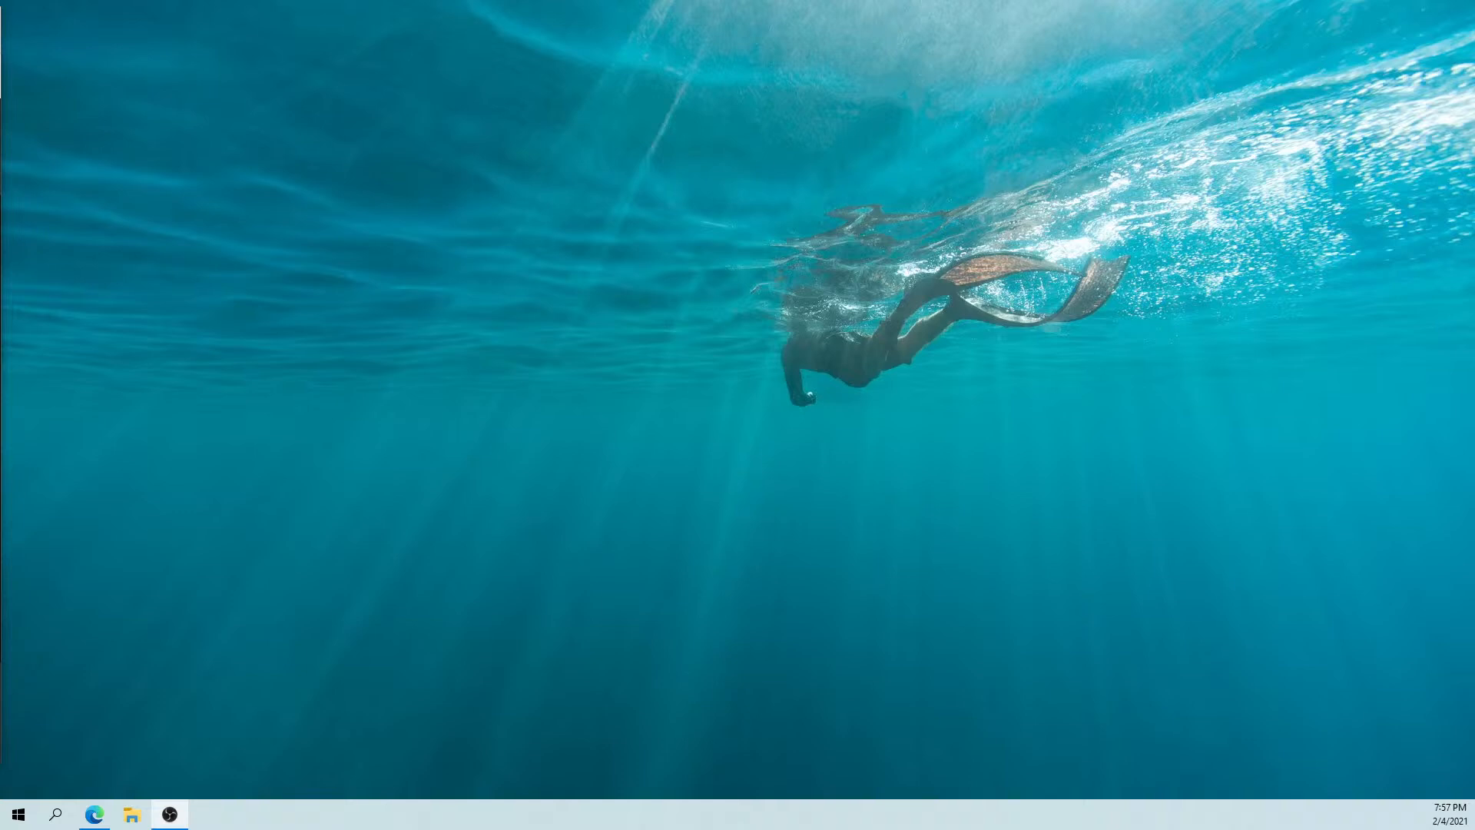
left_click(94, 814)
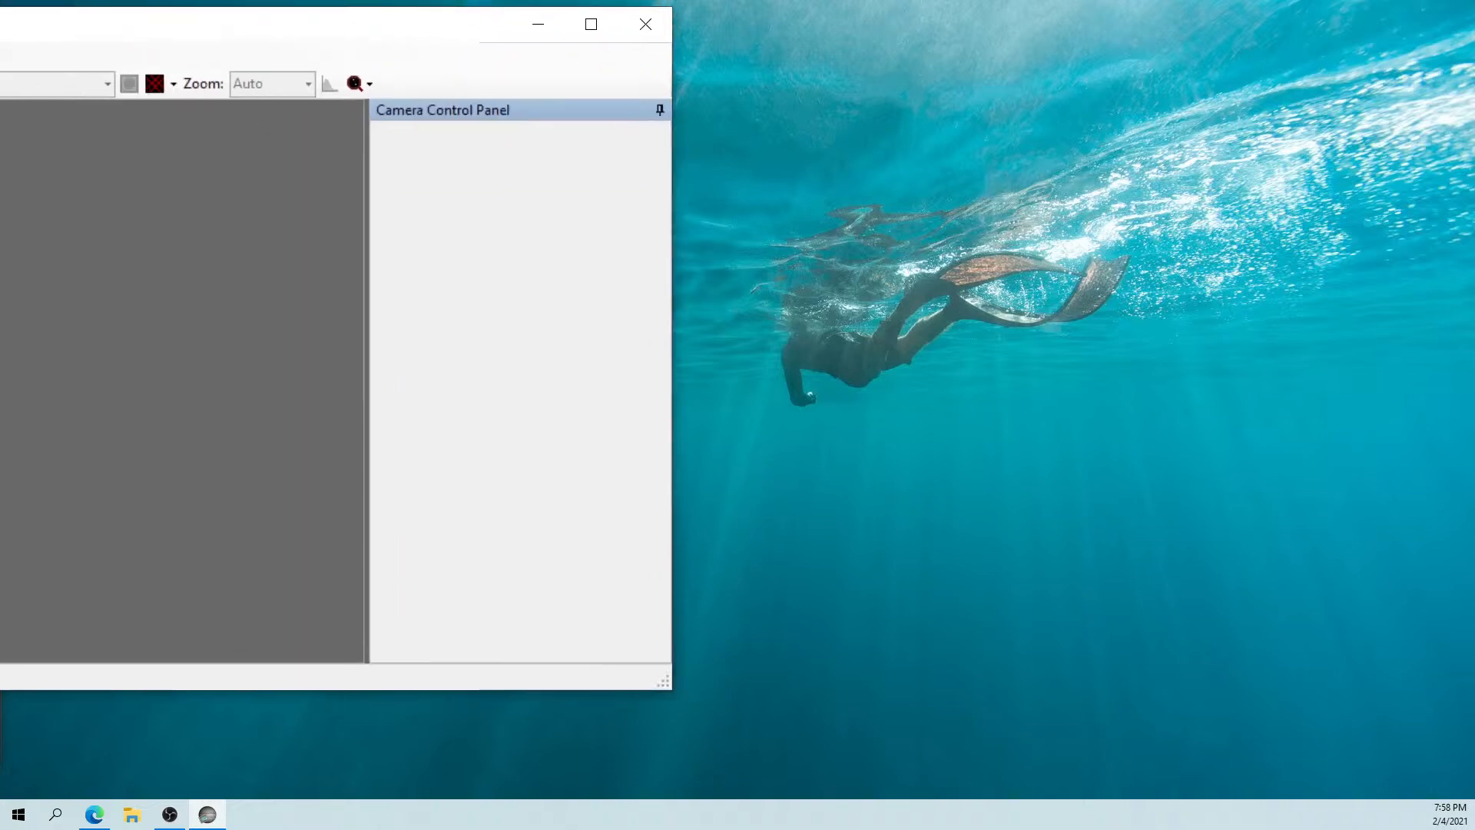
left_click_drag(3, 32, 595, 103)
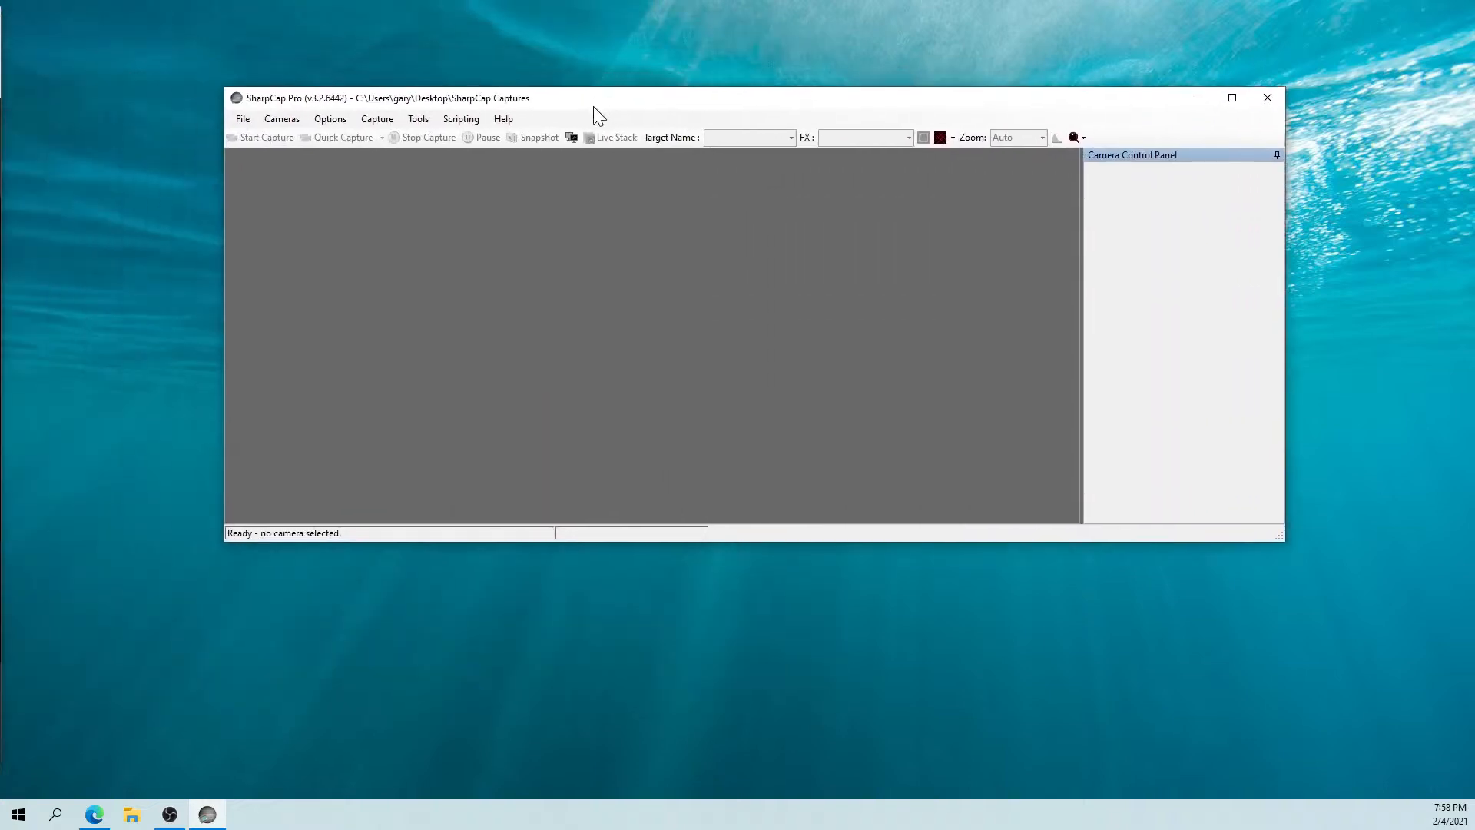
left_click(1232, 98)
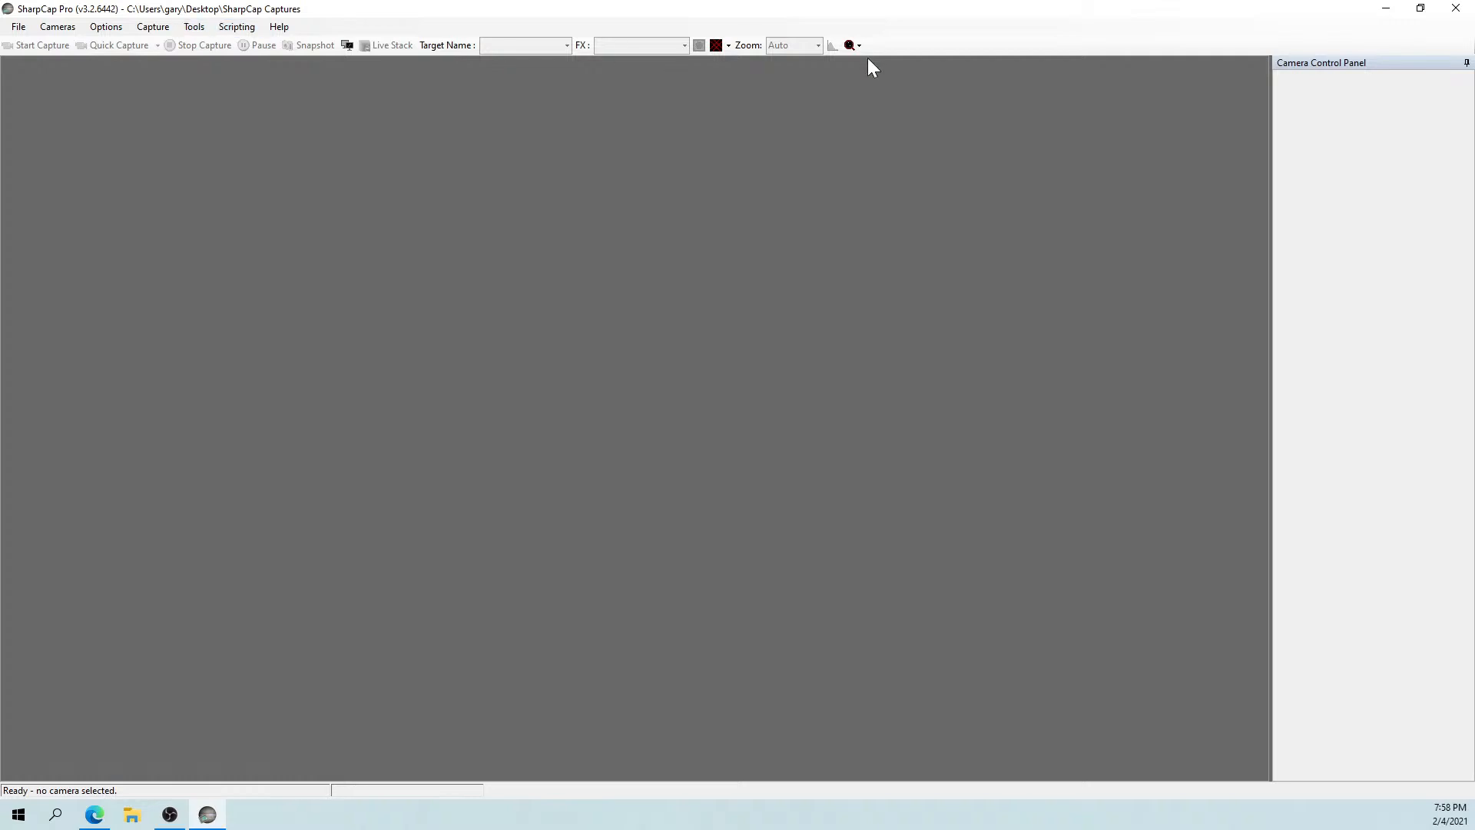
left_click(1456, 8)
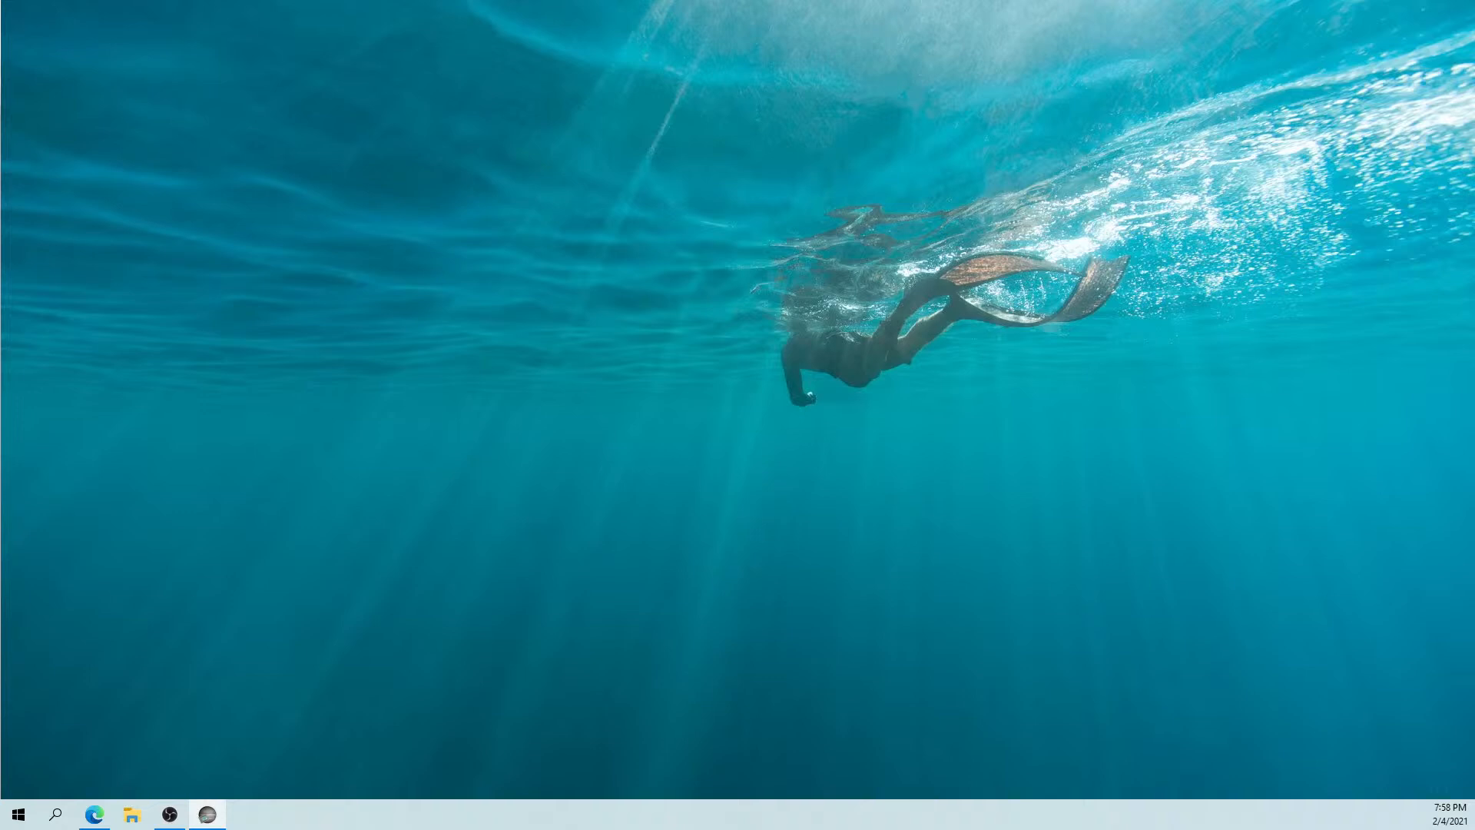
Bring the SharpCap Pro v3.3 window into view, maximize it and run the recent sequence EAA Startup.scs.
left_click_drag(24, 17, 471, 100)
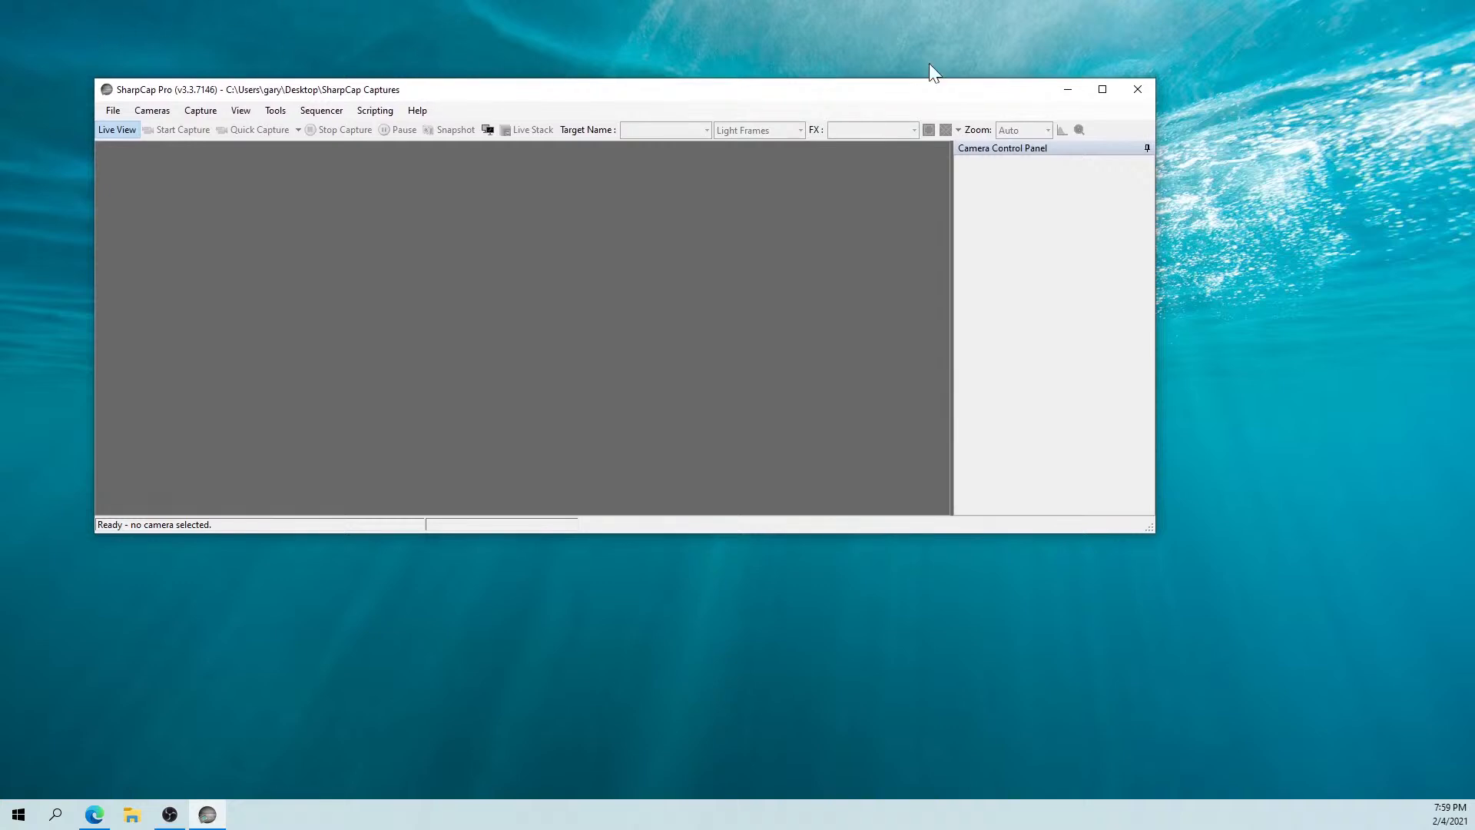
left_click(1103, 90)
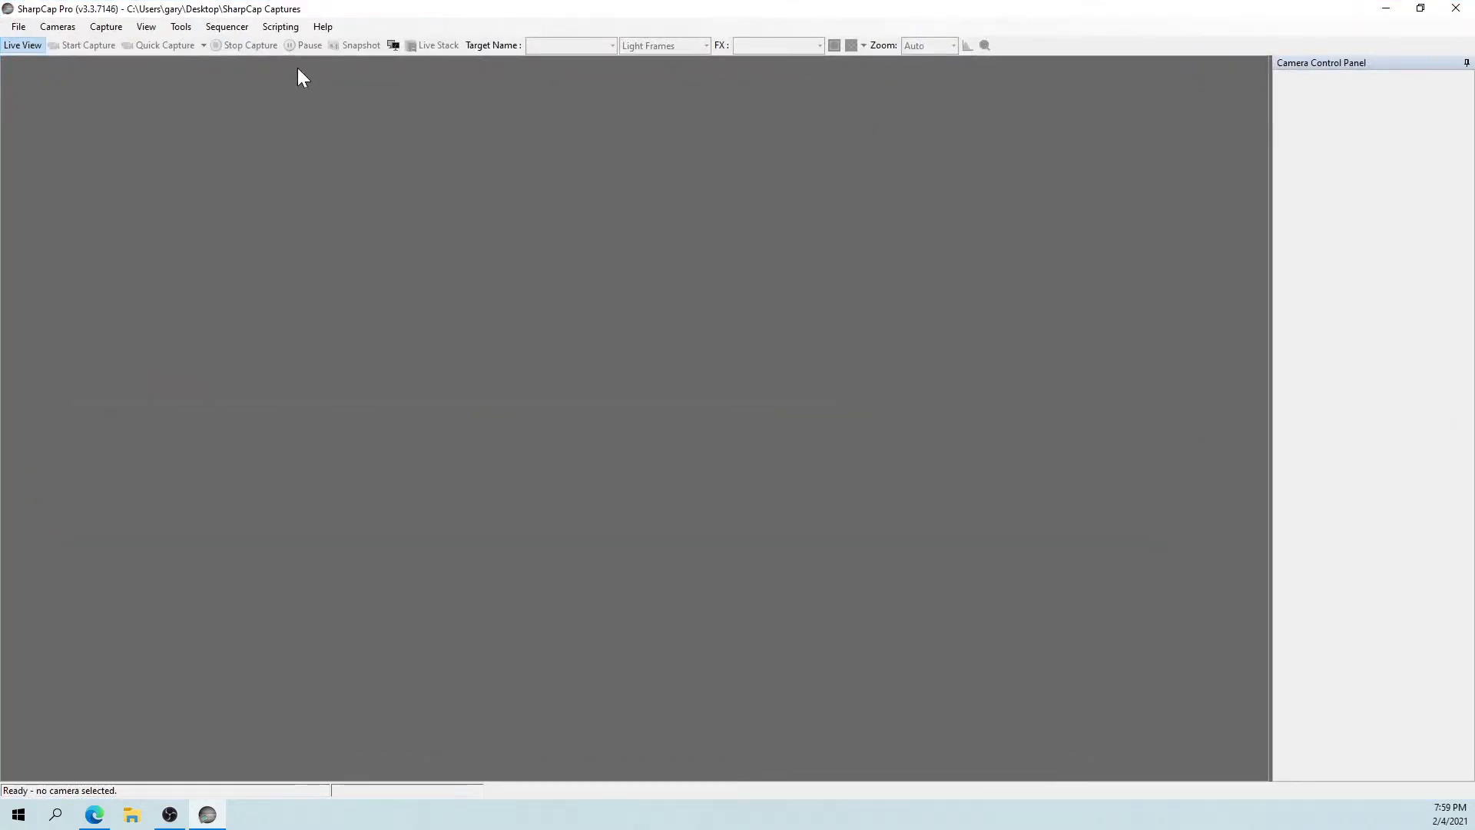
left_click(223, 27)
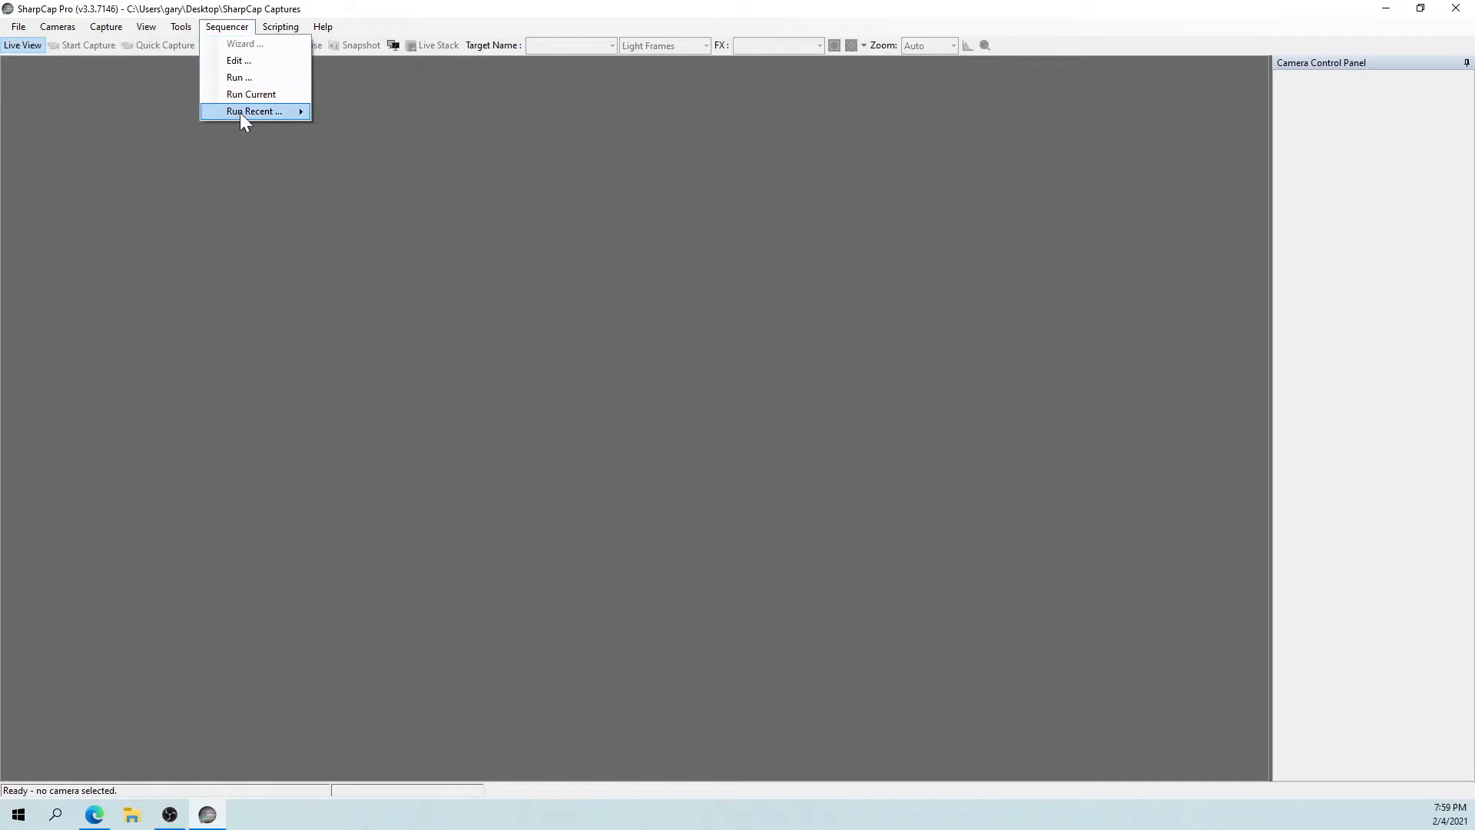
mouse_move(239, 112)
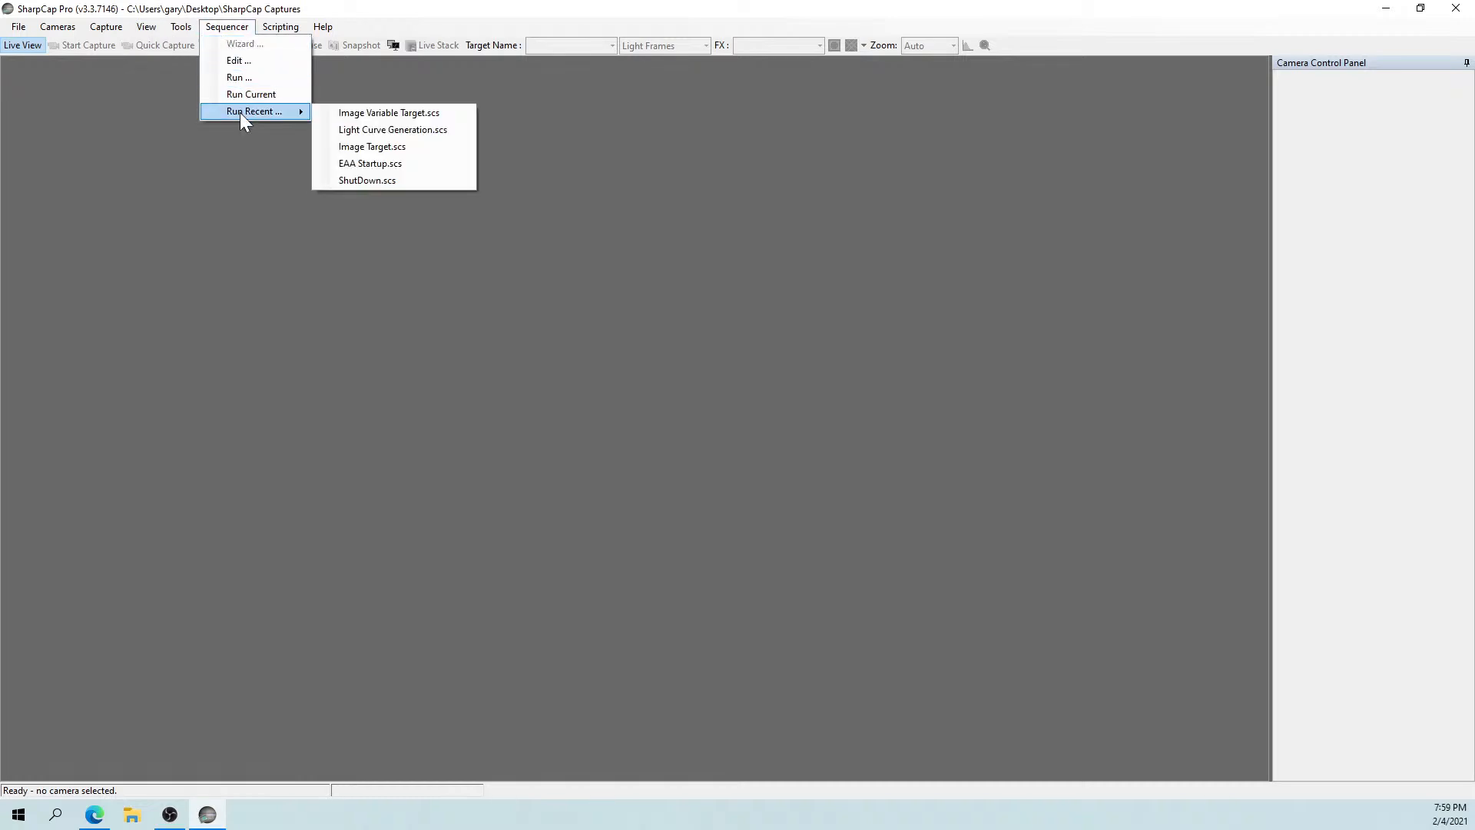
left_click(343, 164)
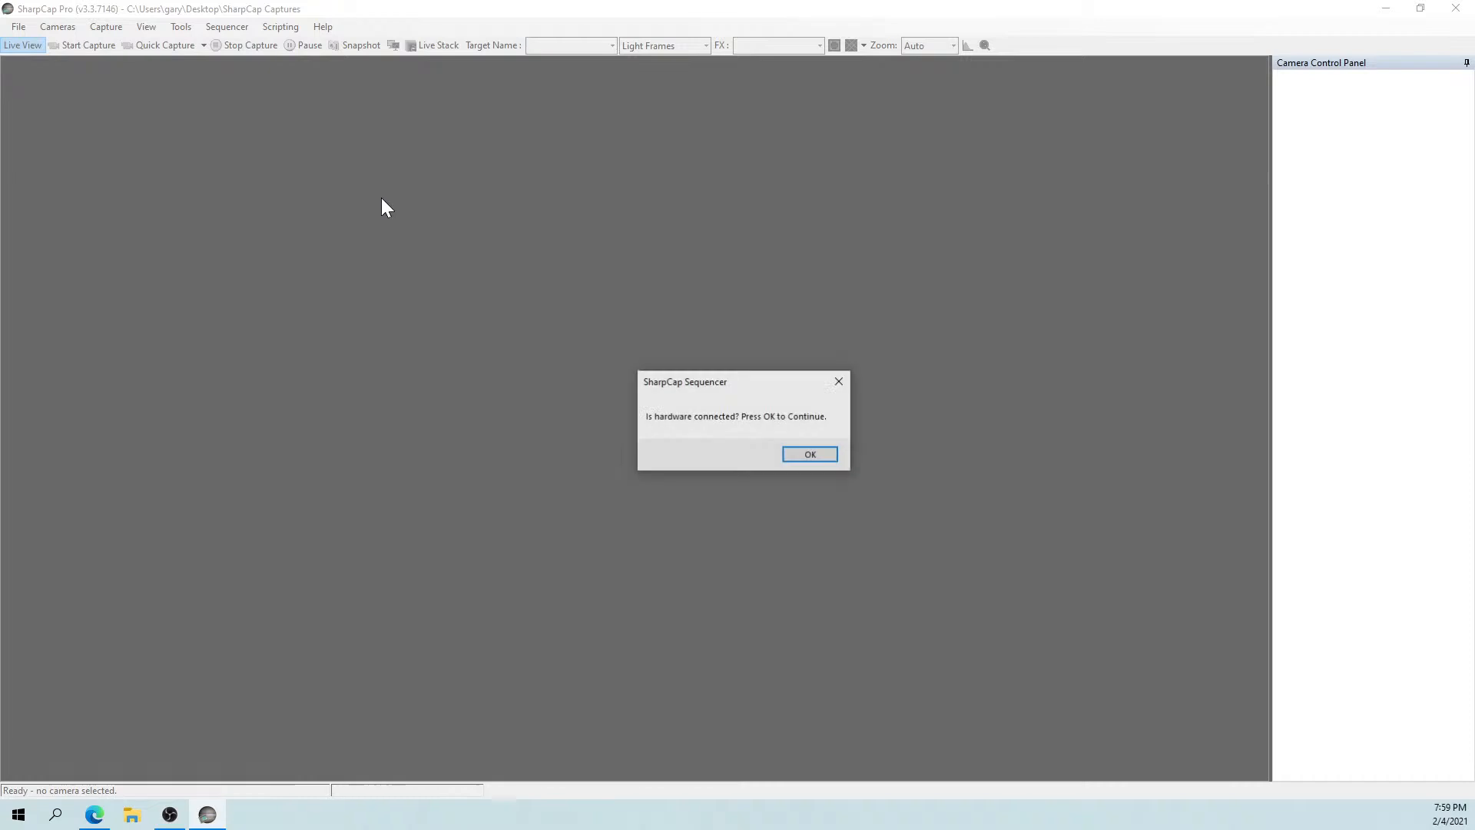
Acknowledge the startup prompts from the hardware check through comm port selection, and bring the Cartes du Ciel window fully into view.
left_click(800, 460)
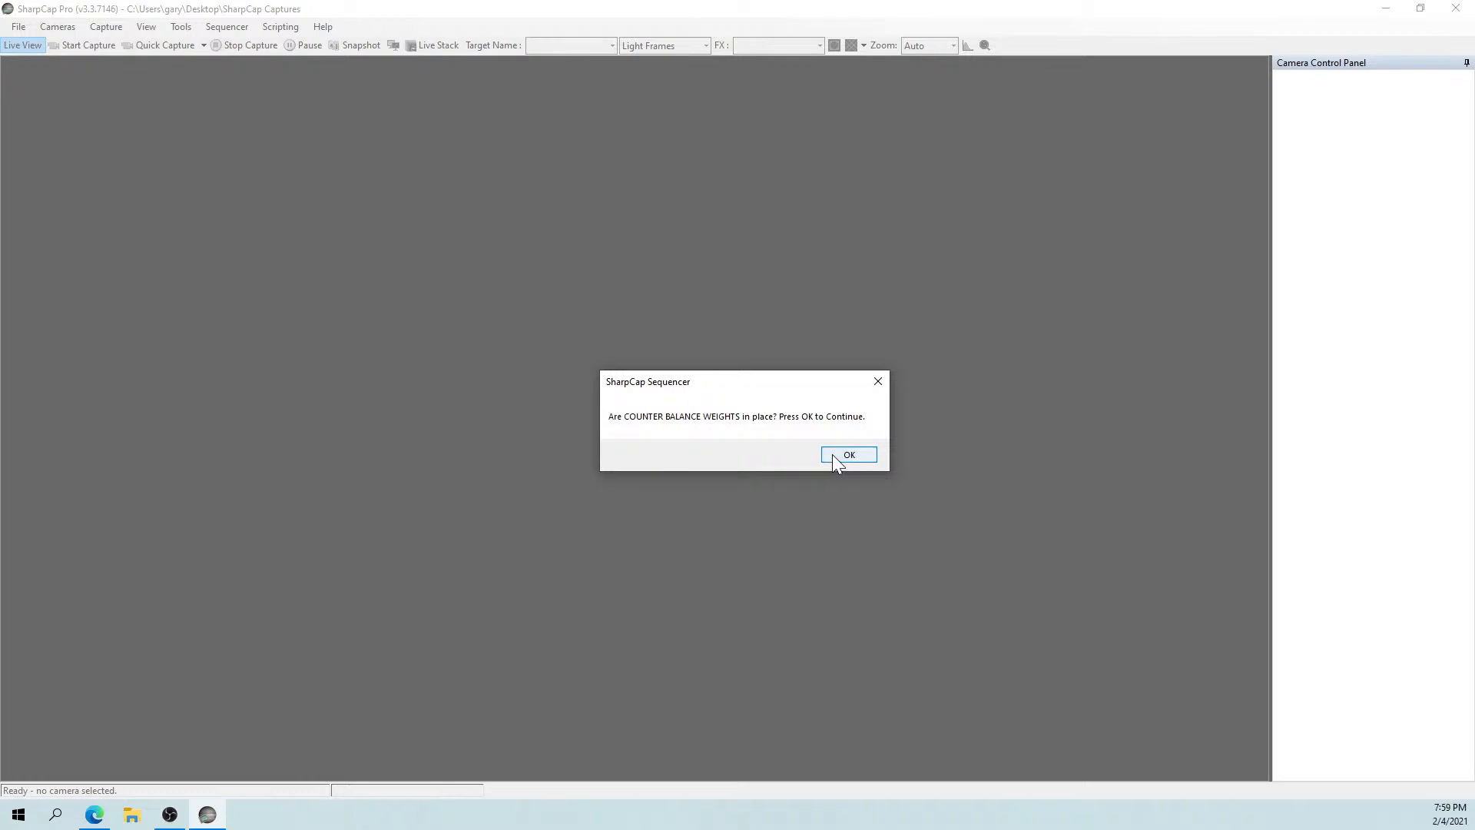
left_click(832, 454)
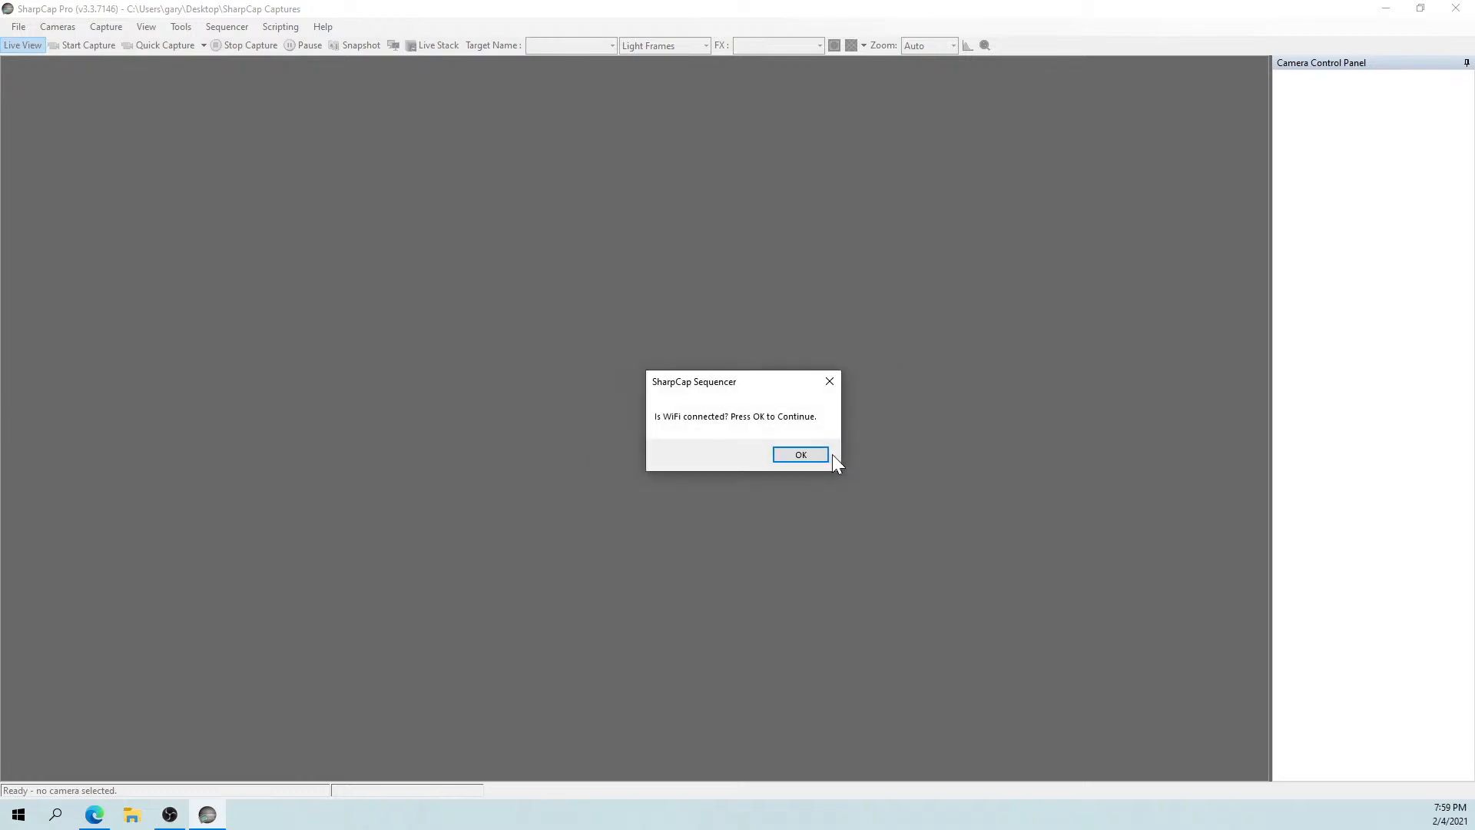
left_click(818, 454)
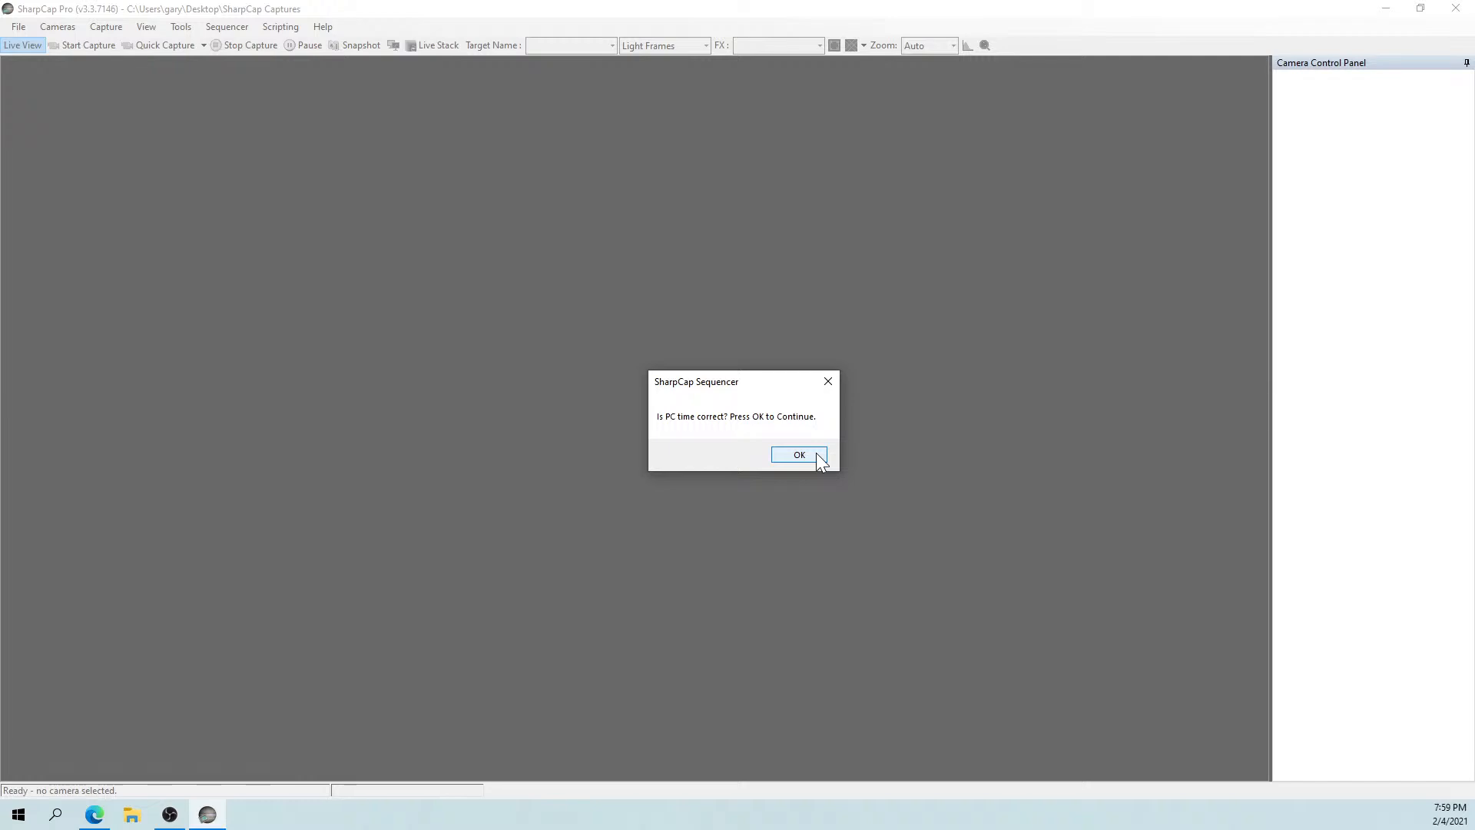
left_click(817, 455)
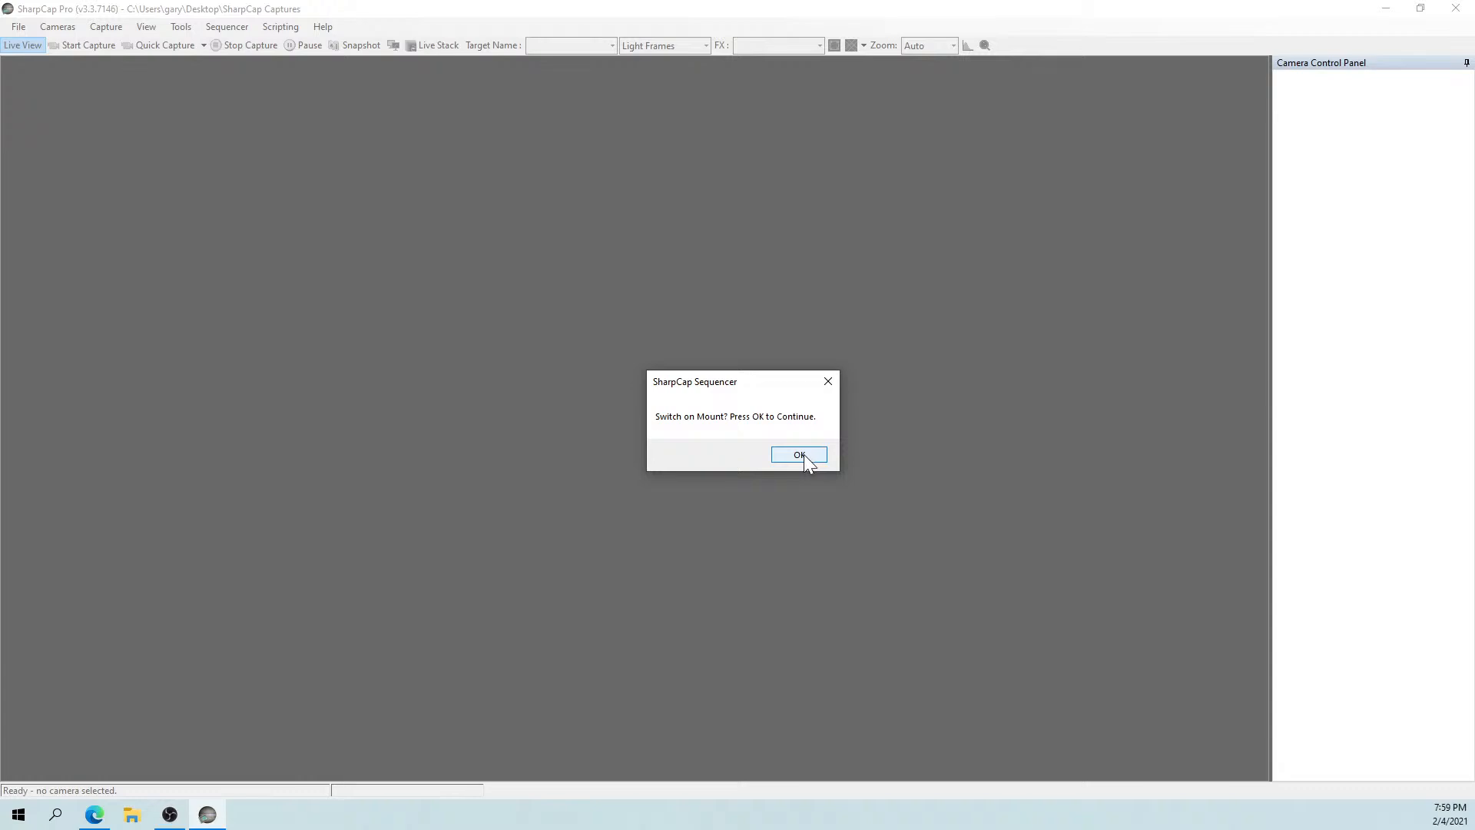
left_click(804, 455)
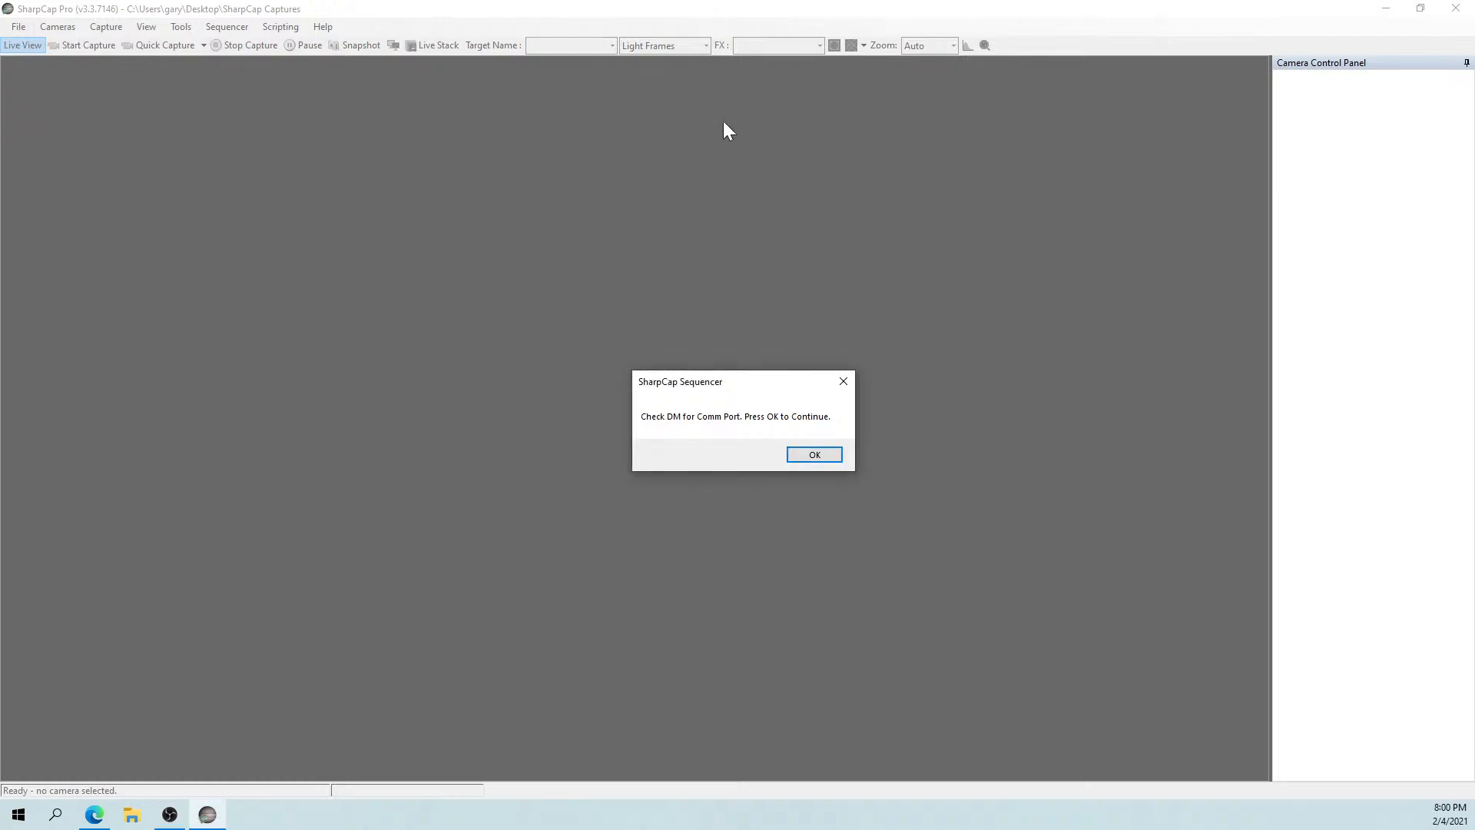
left_click(815, 454)
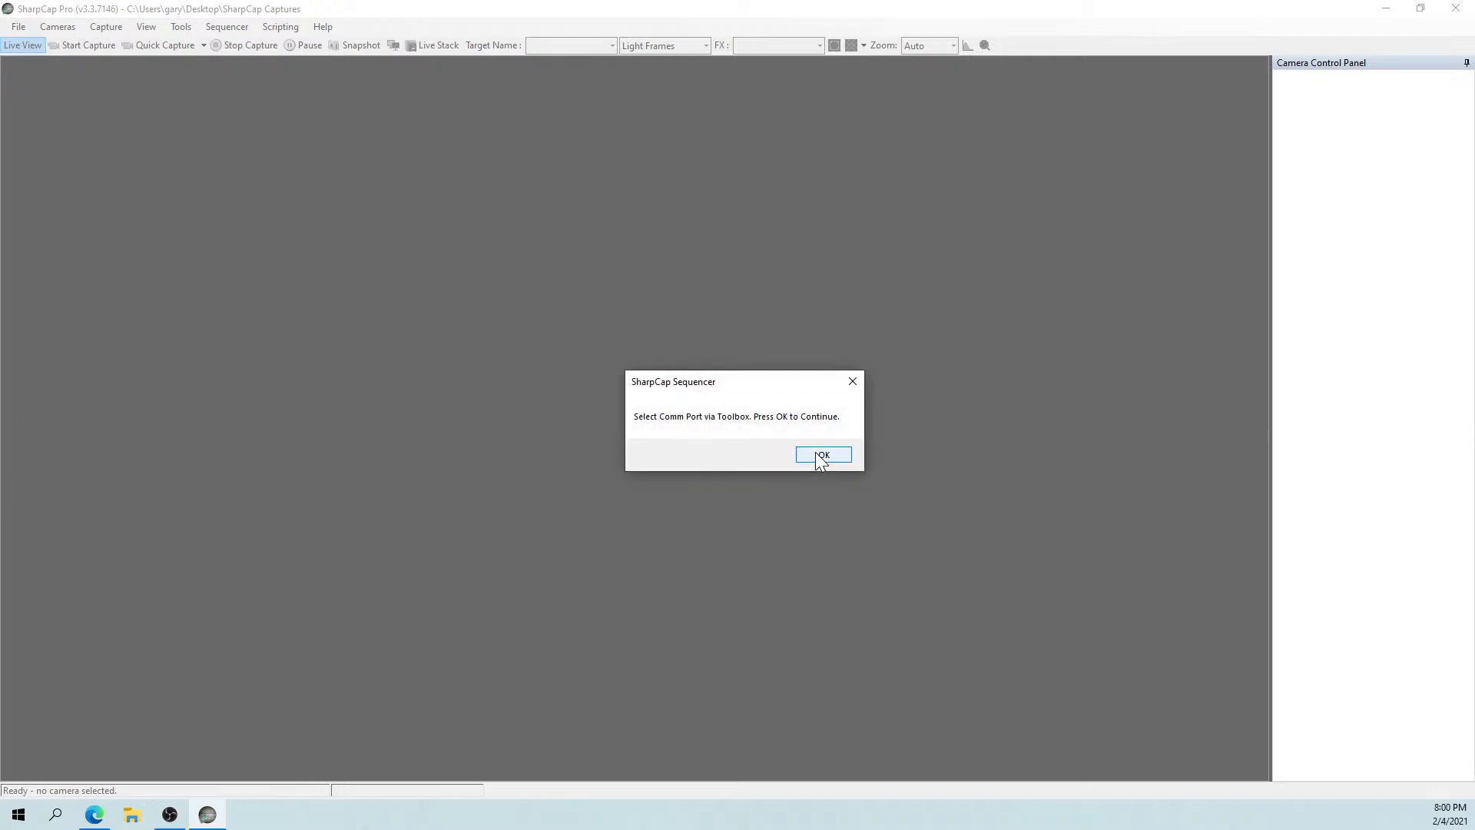
left_click(816, 454)
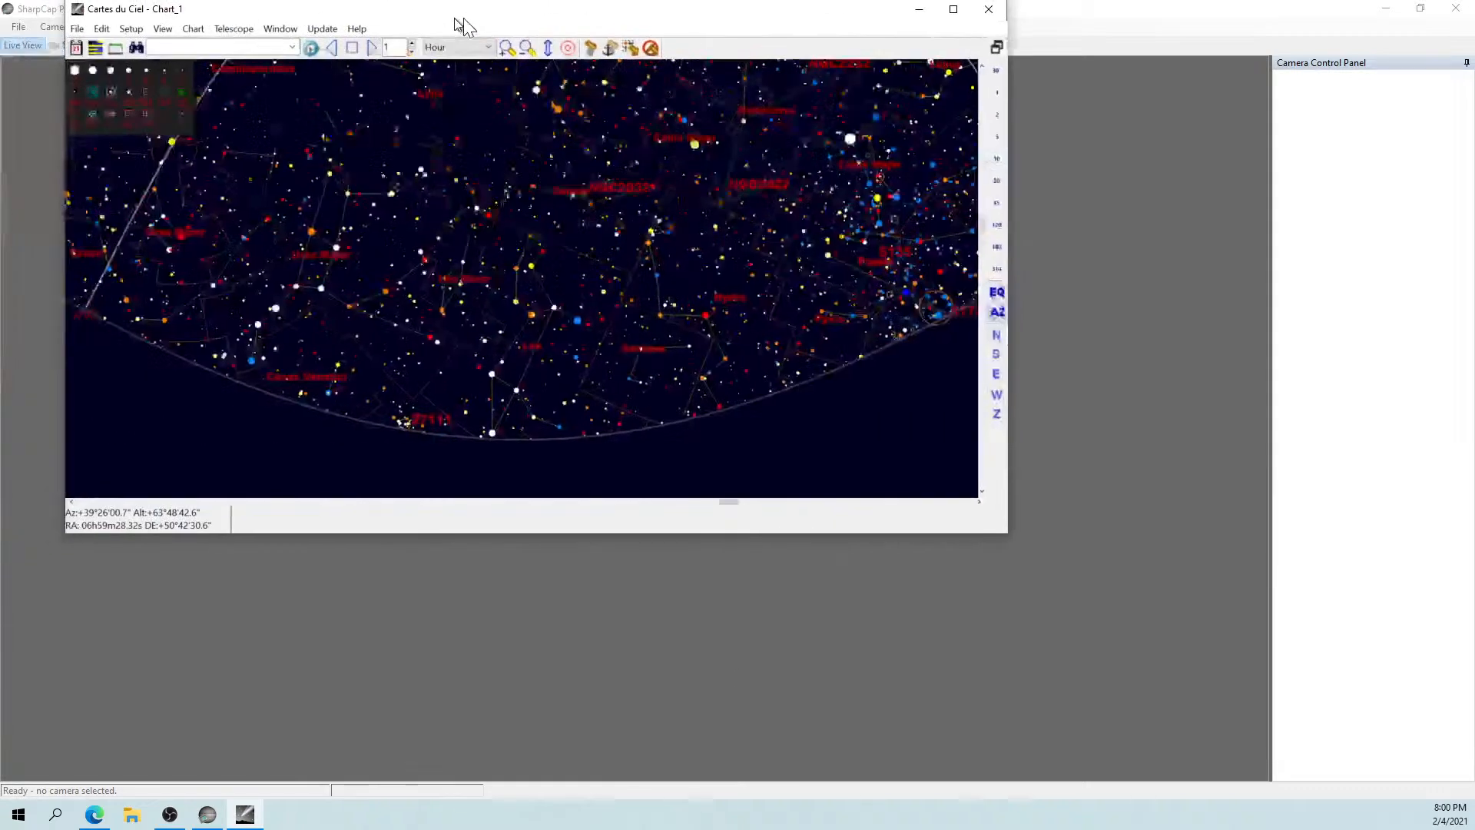
left_click_drag(461, 23, 582, 97)
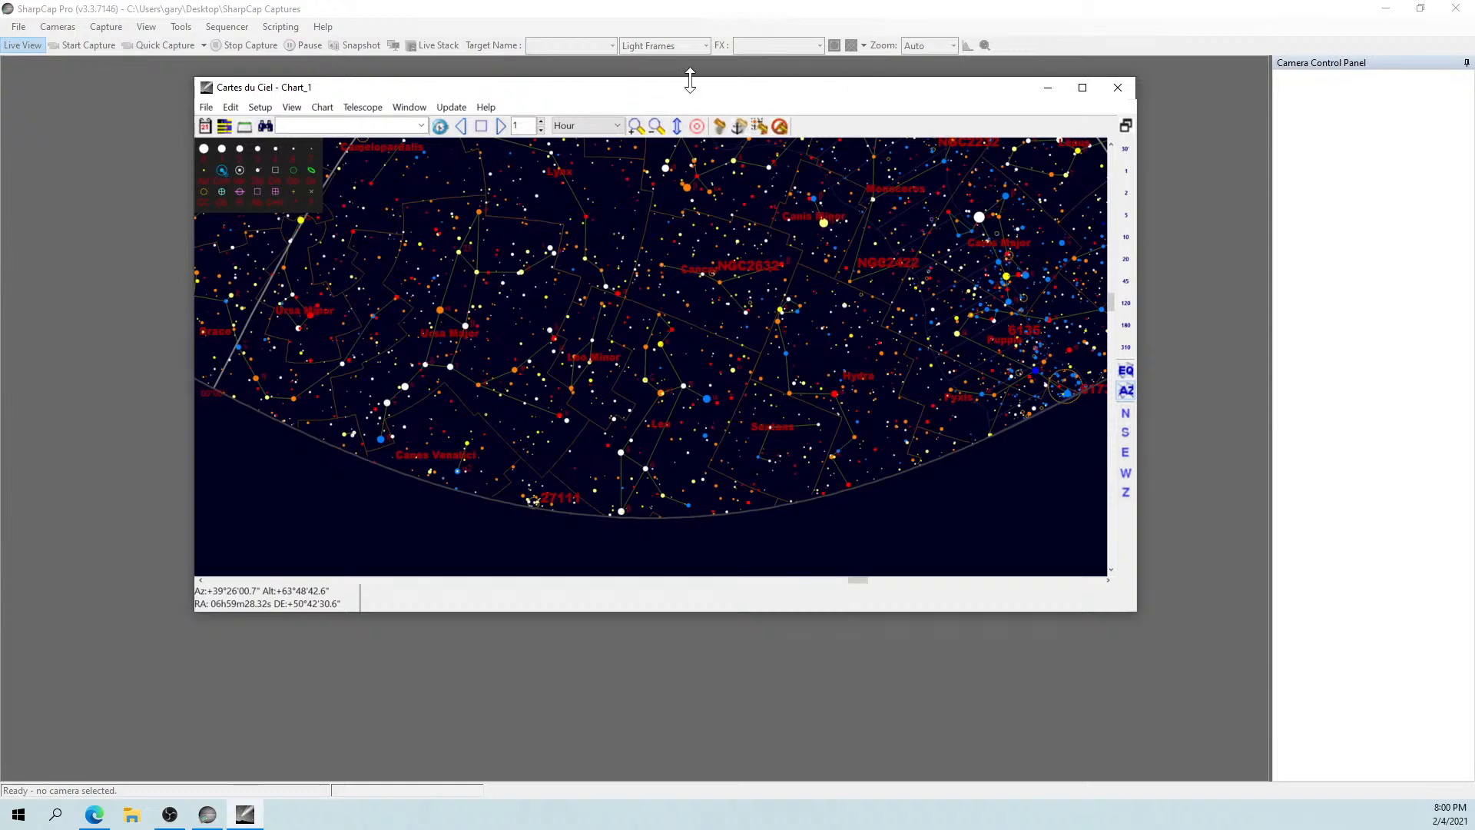
Bring up the Observatory setup option in Cartes du Ciel, and minimize the chart window.
left_click(269, 107)
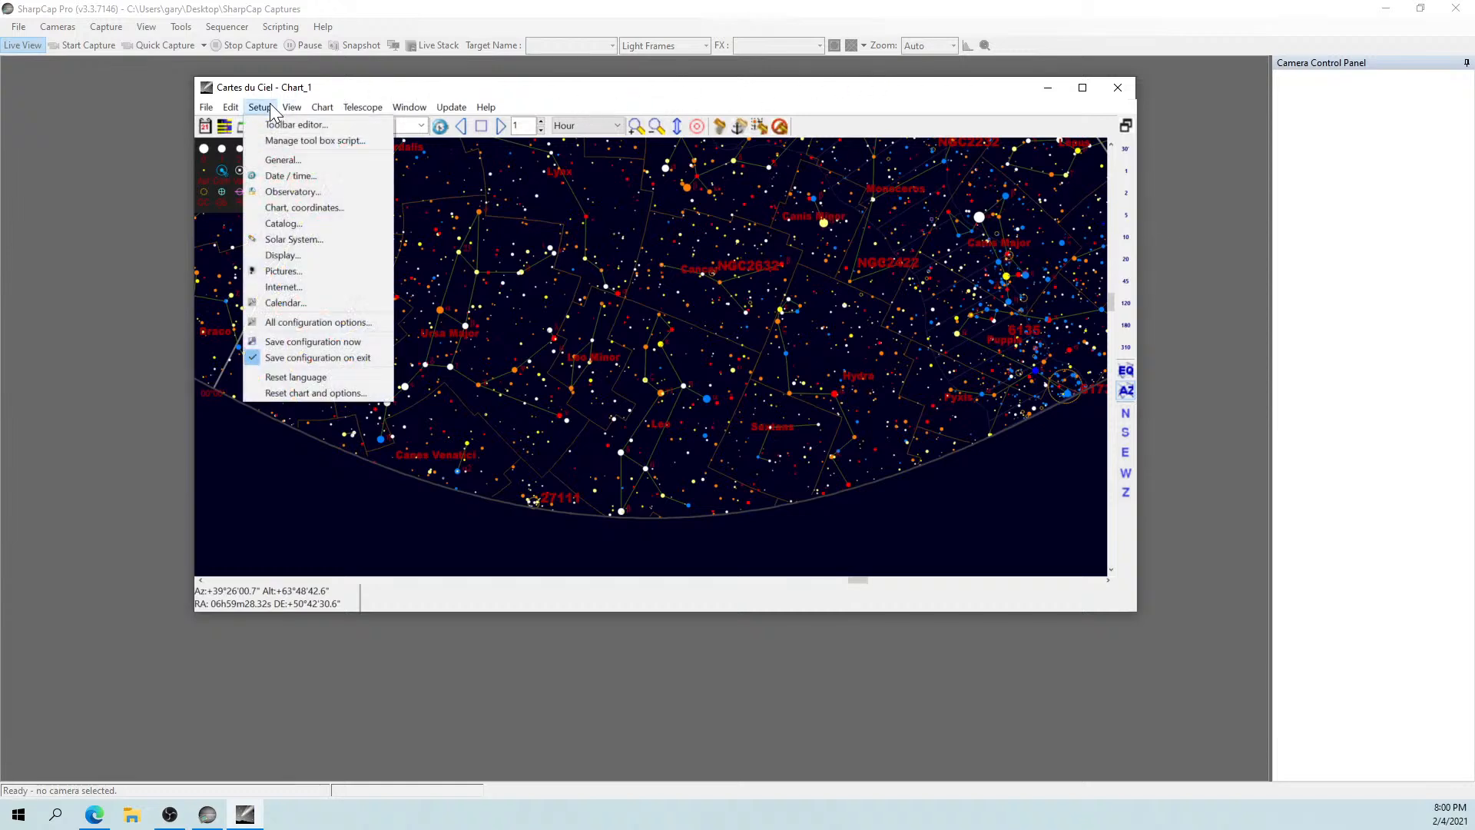
left_click(289, 191)
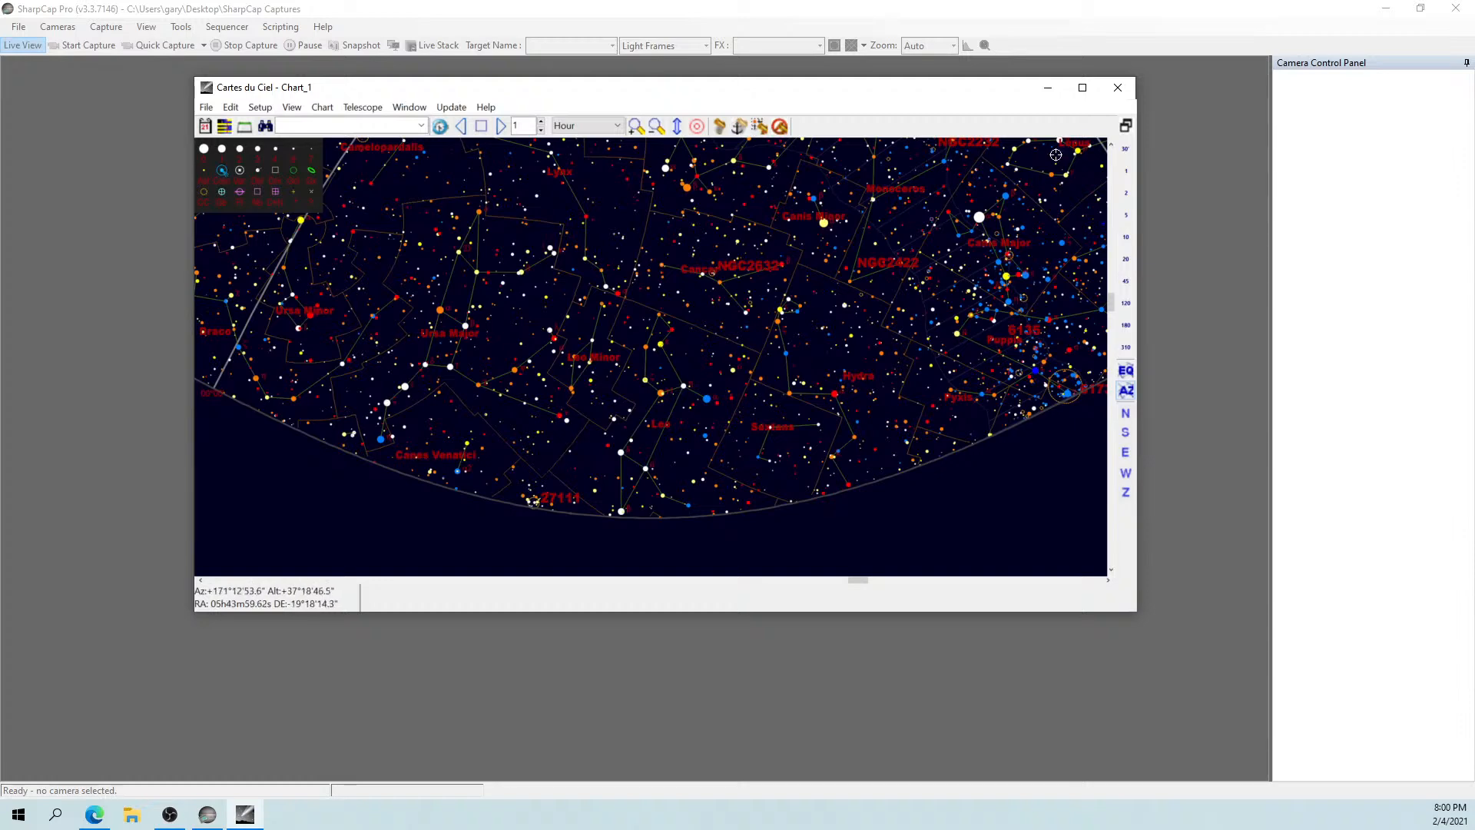
left_click(1045, 94)
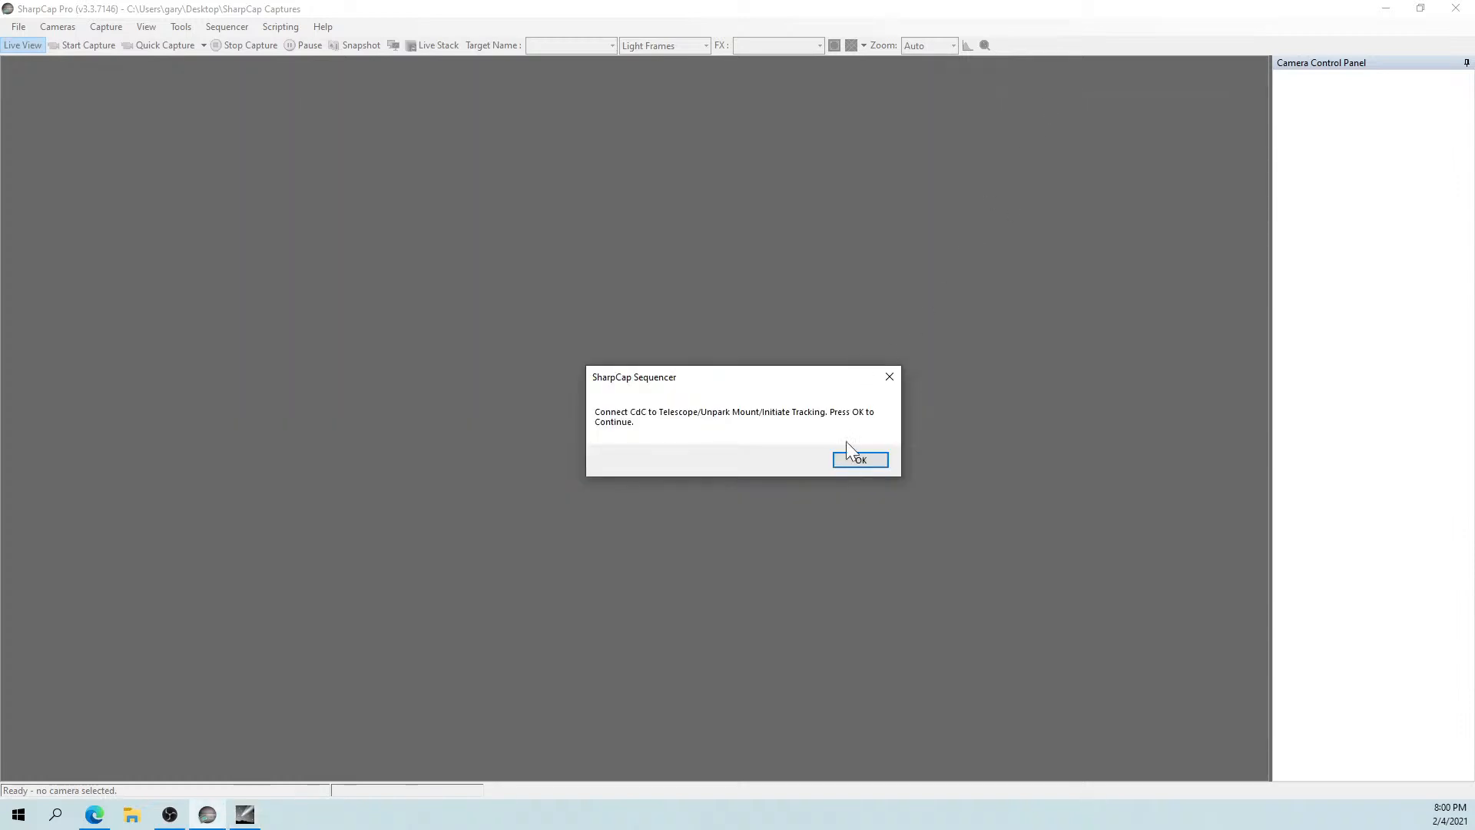
Acknowledge the sequencer prompts for connecting CdC to the telescope, setting the observatory and updating the comet/asteroid/satellite database.
left_click(849, 461)
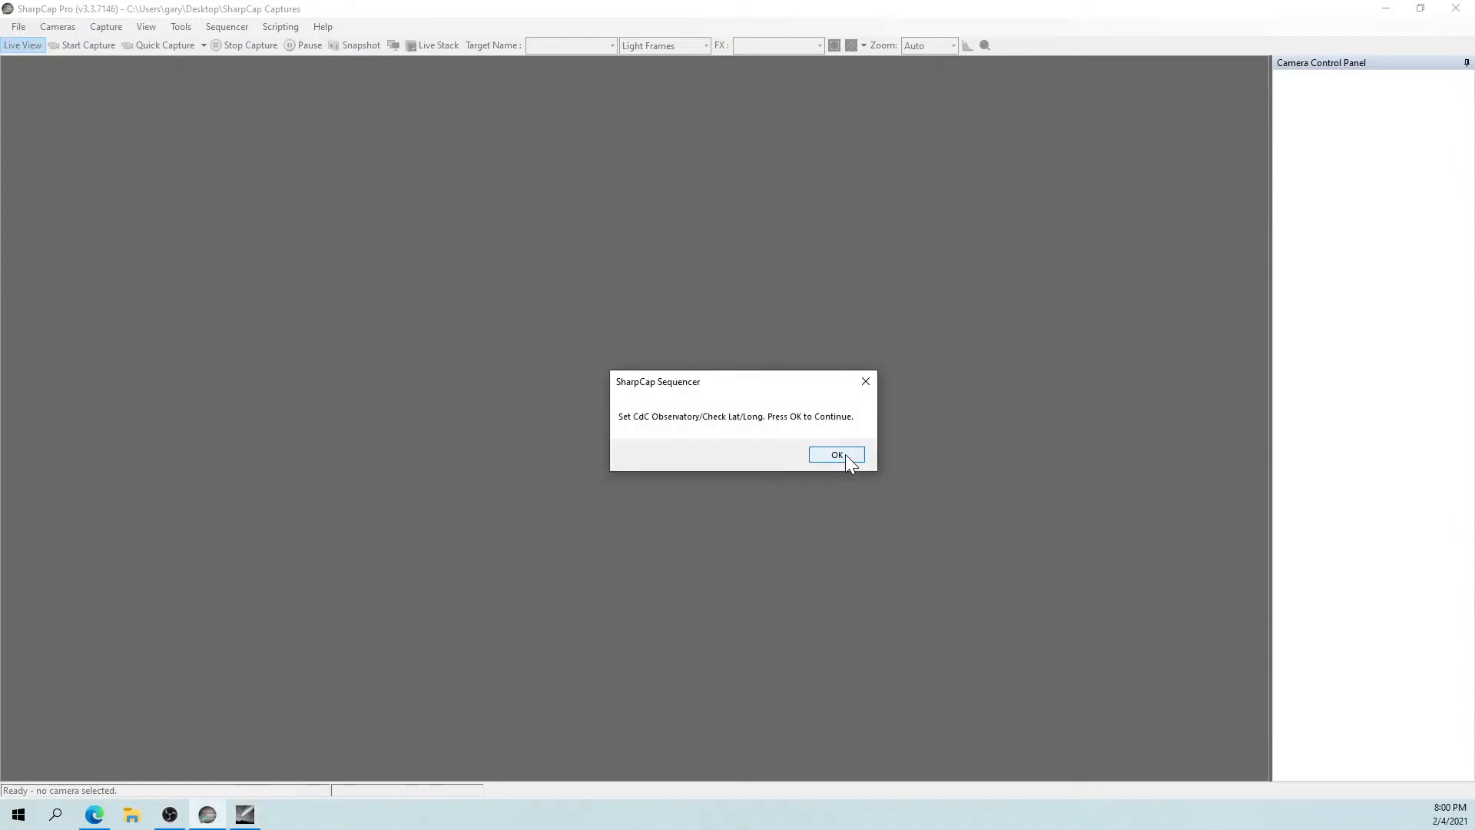
left_click(846, 454)
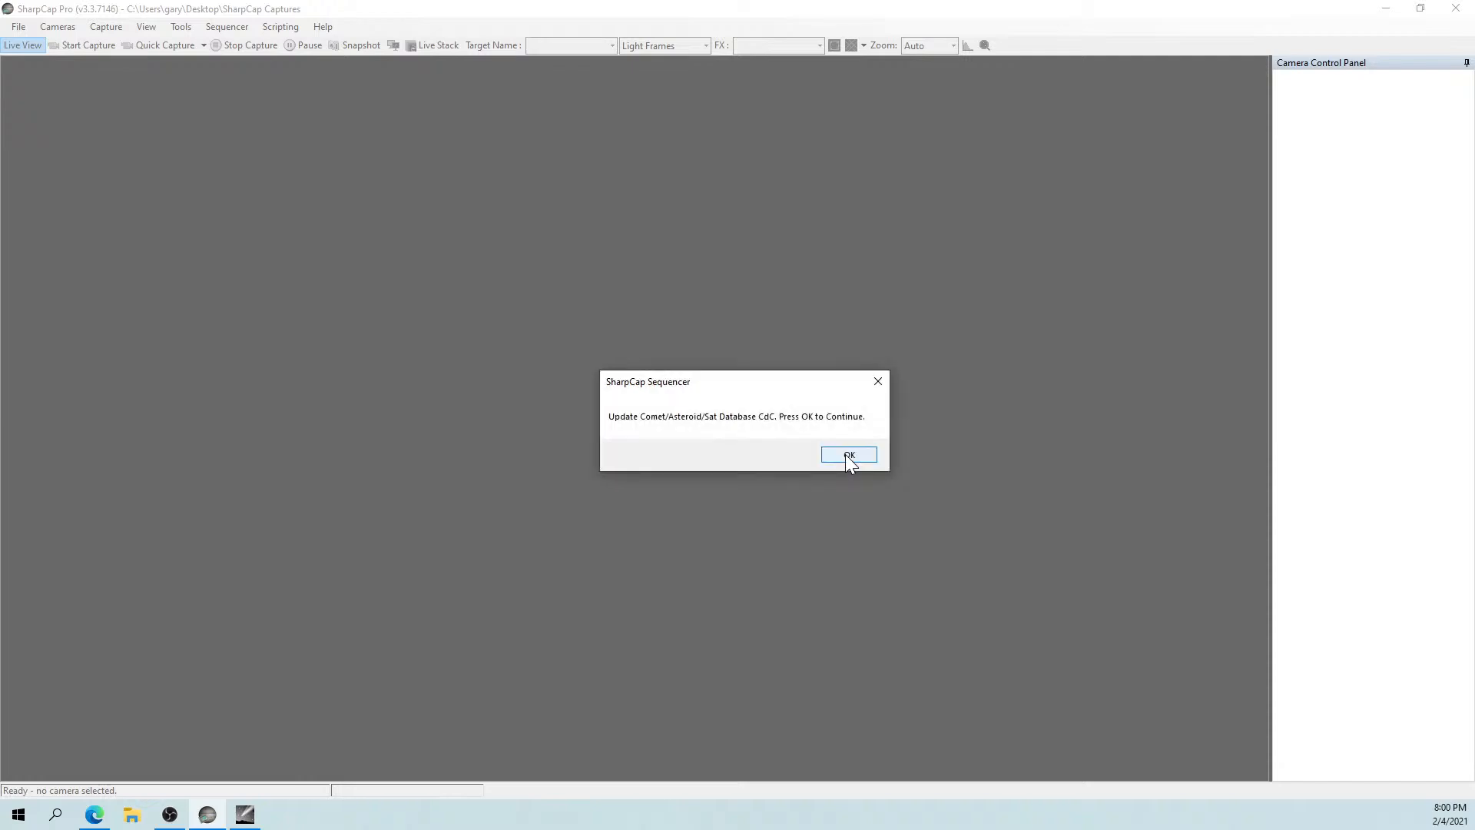
left_click(847, 454)
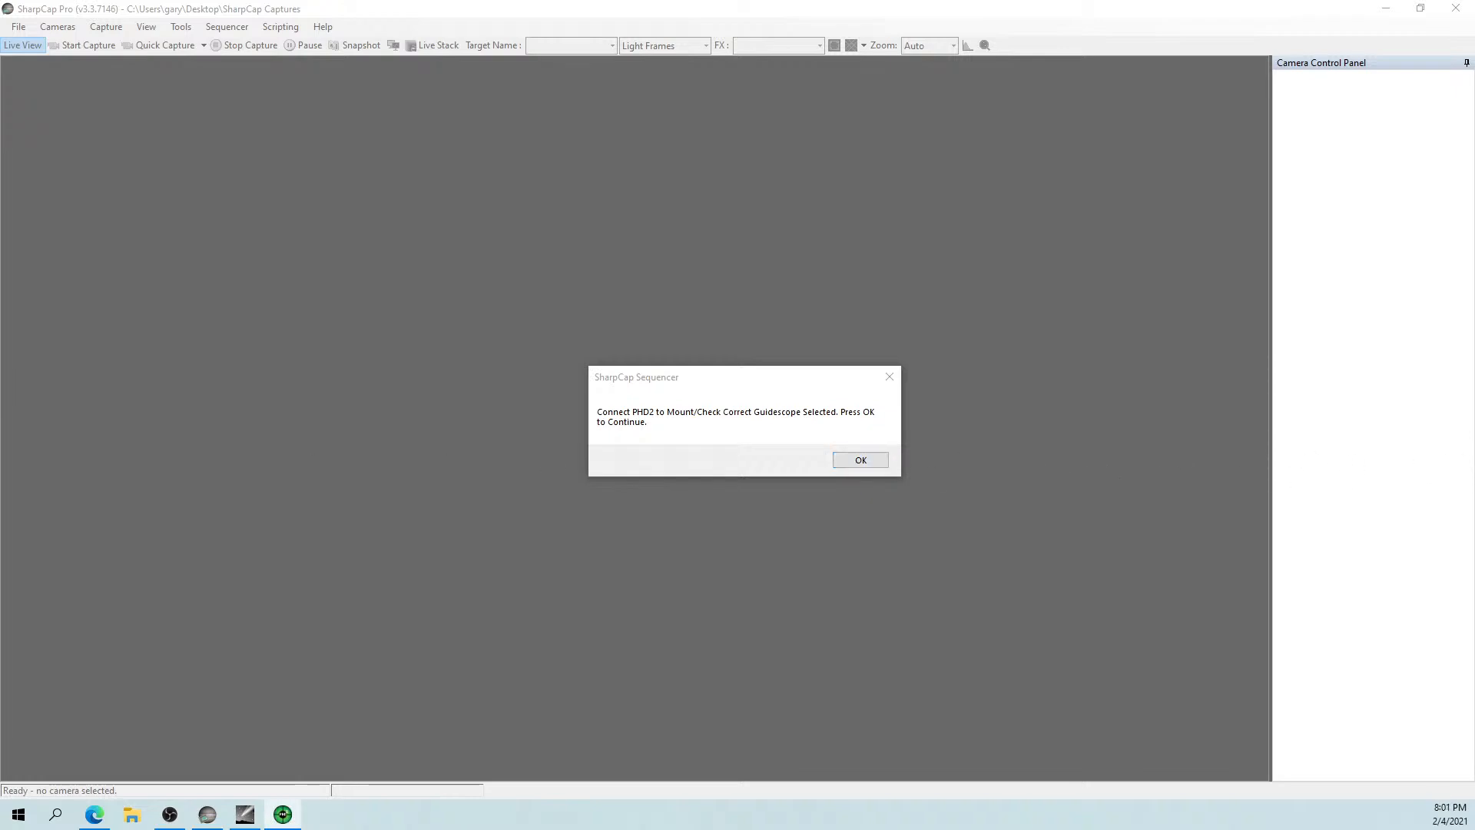
Bring the PHD2 Guiding window fully into view and try to connect all equipment in the 50mm Guidescope profile.
left_click_drag(8, 47, 575, 145)
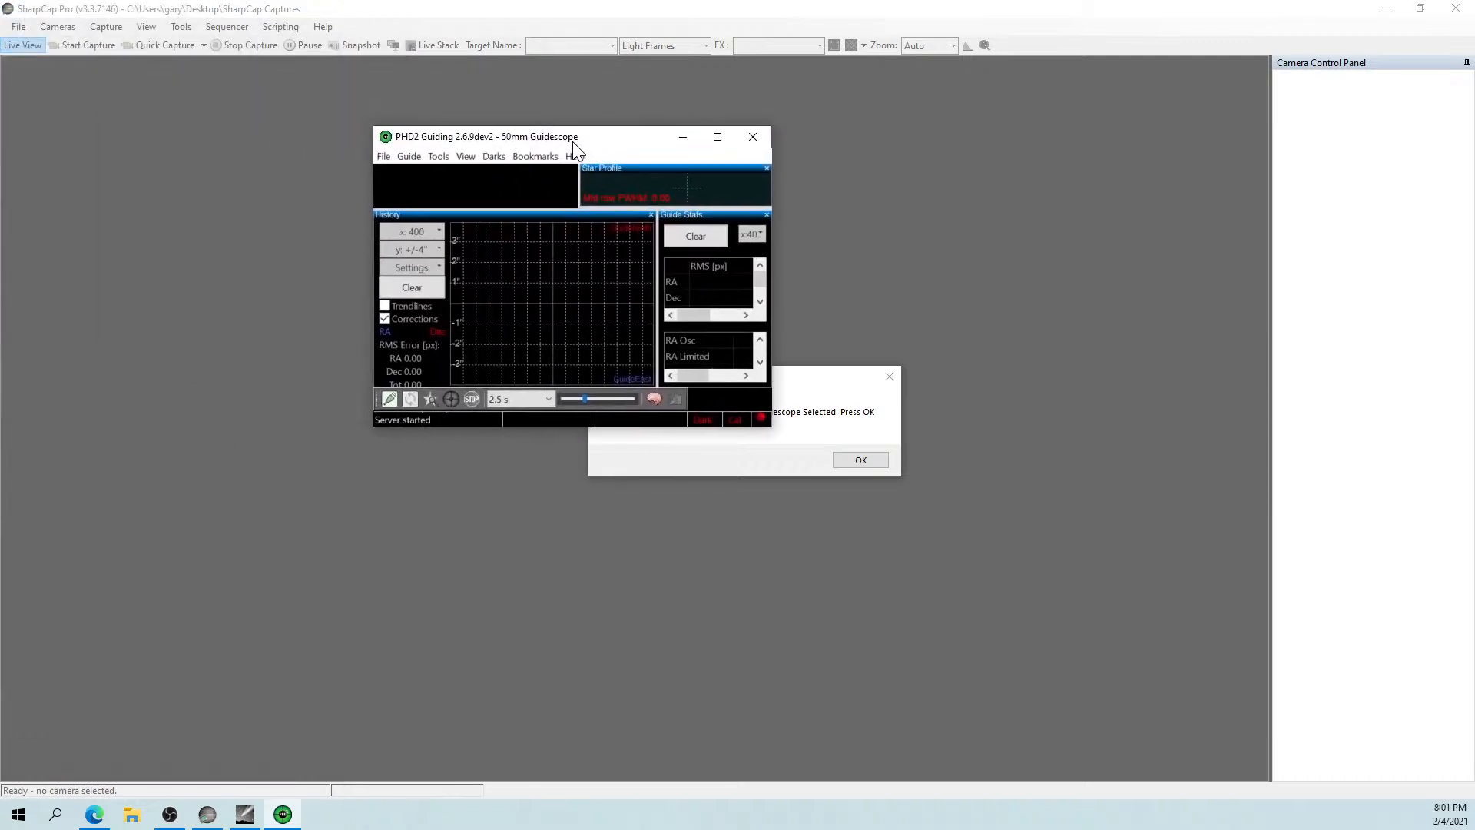
left_click(389, 398)
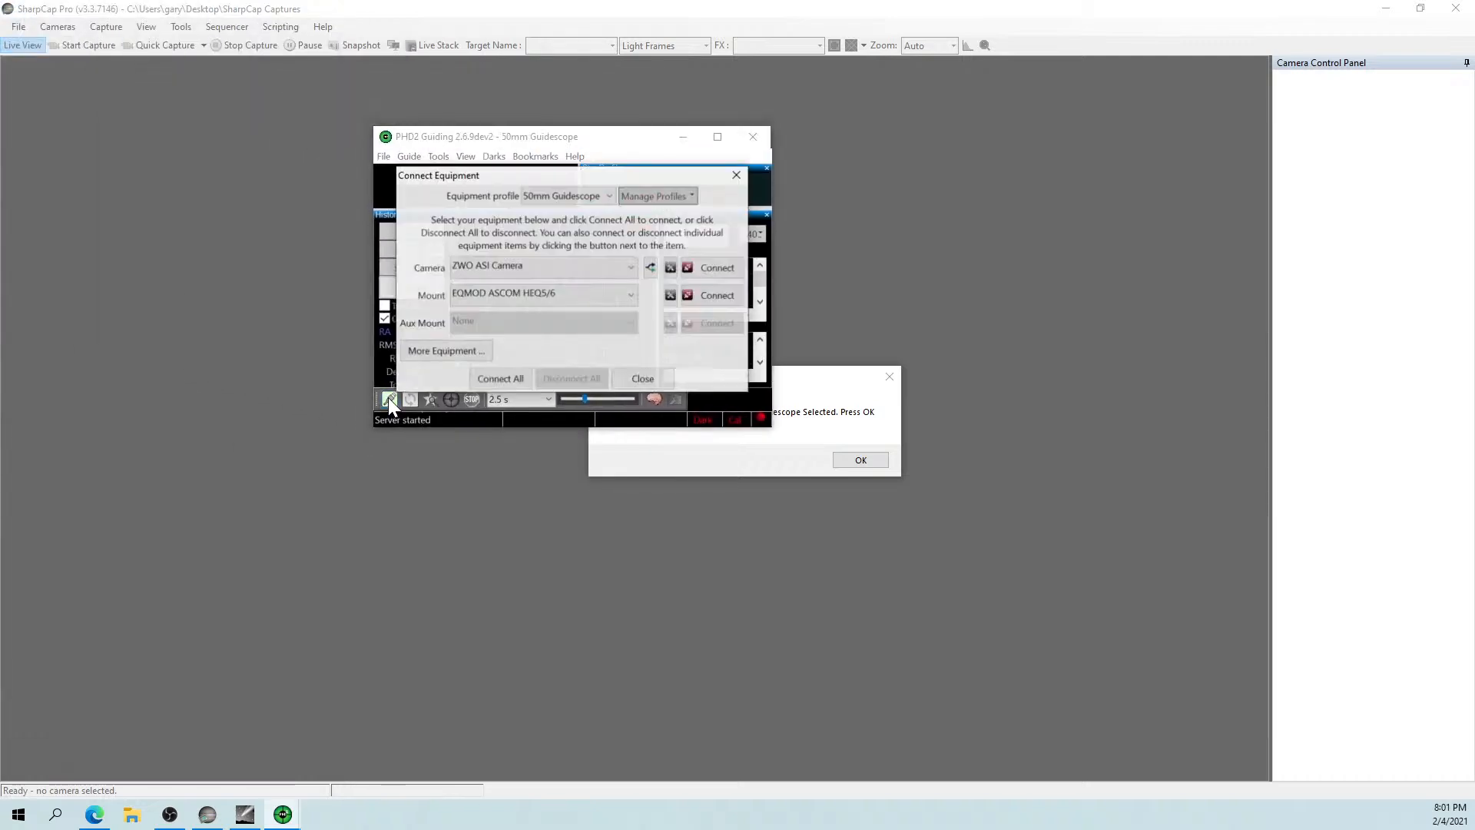
left_click(487, 377)
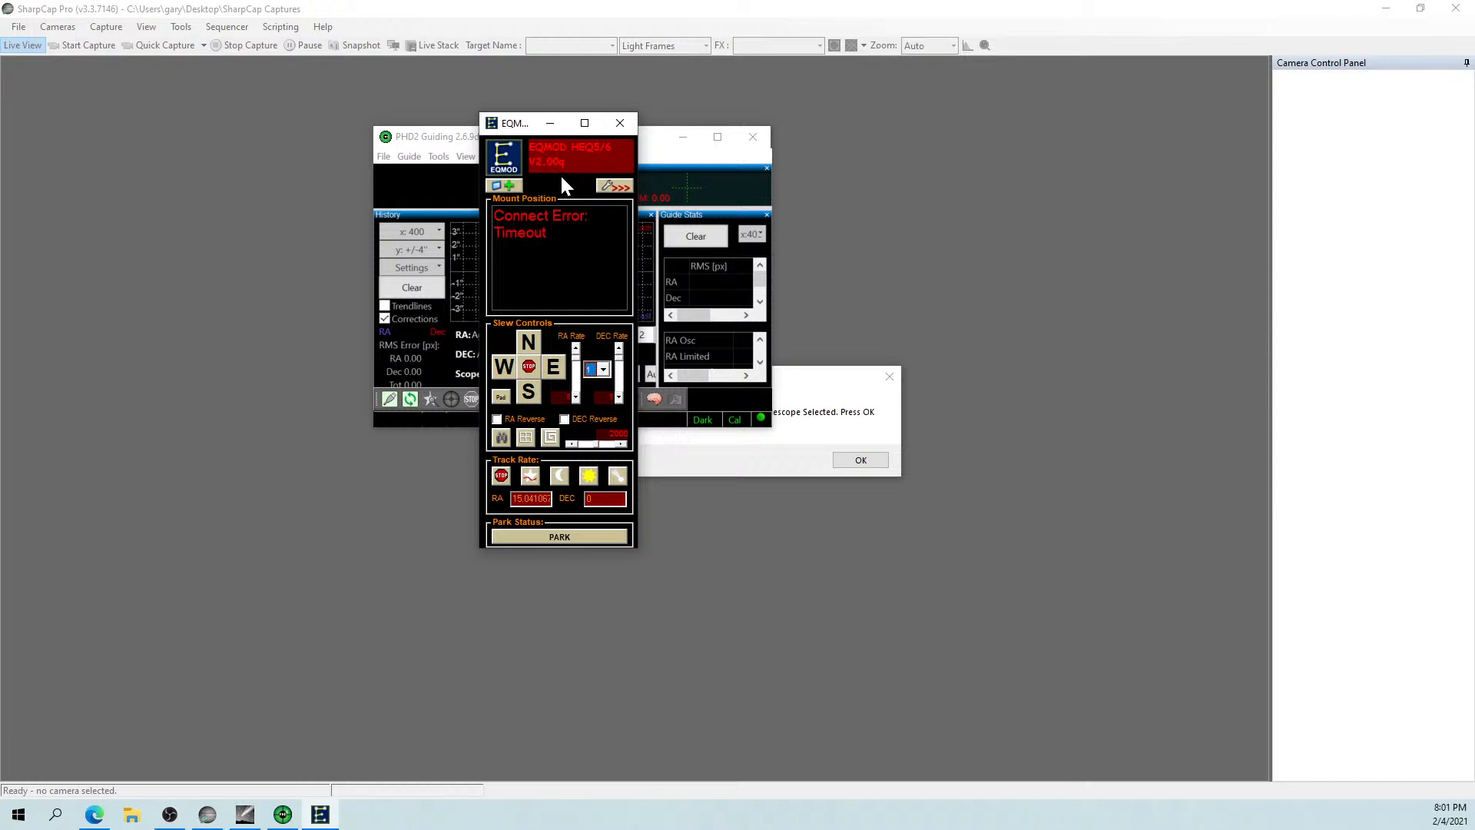
Expand the EQMOD HEQ5/6 settings, set the site information to San Diego and dismiss the EQMOD window.
left_click(612, 187)
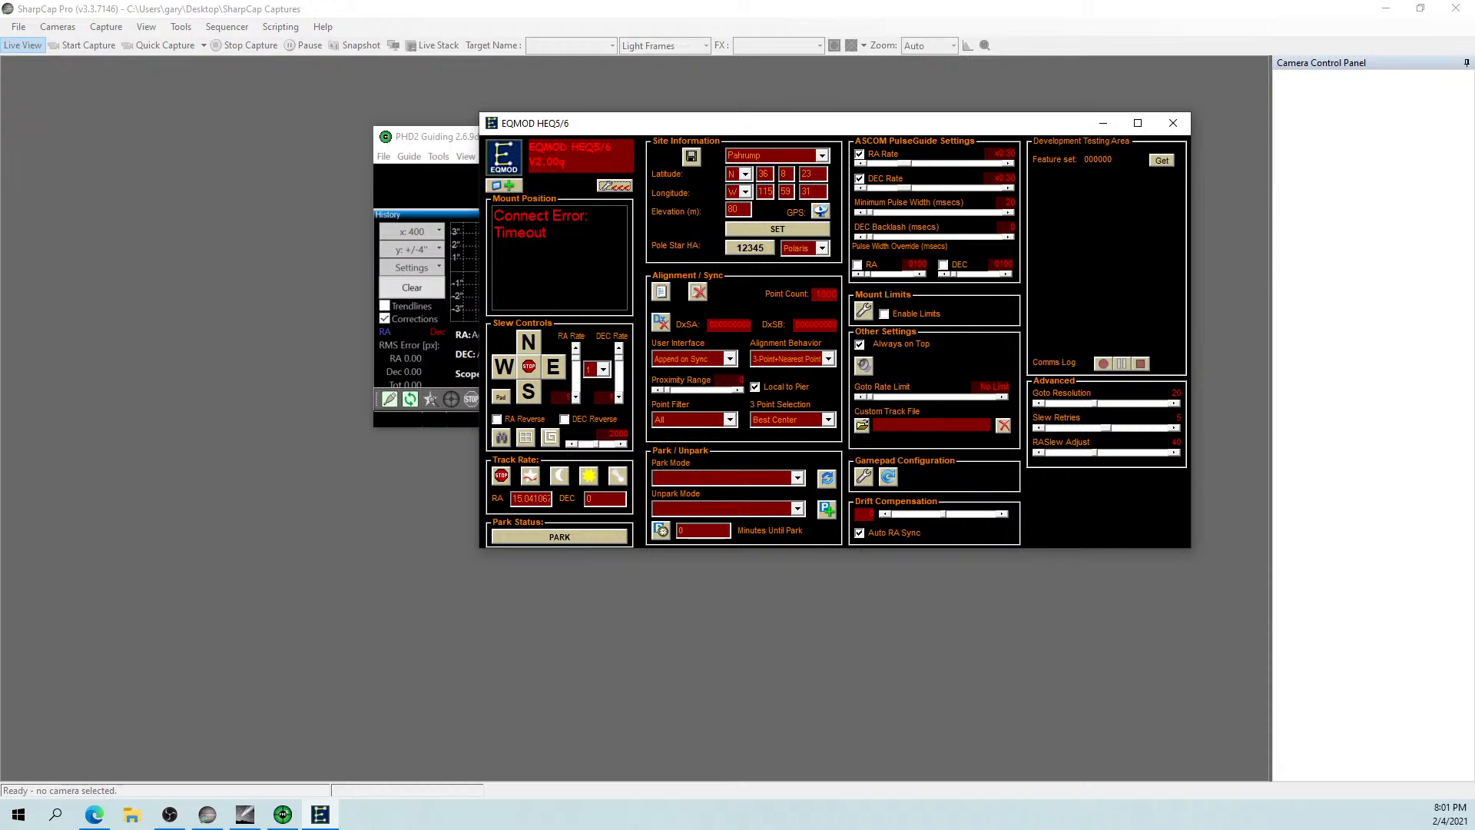
left_click(821, 156)
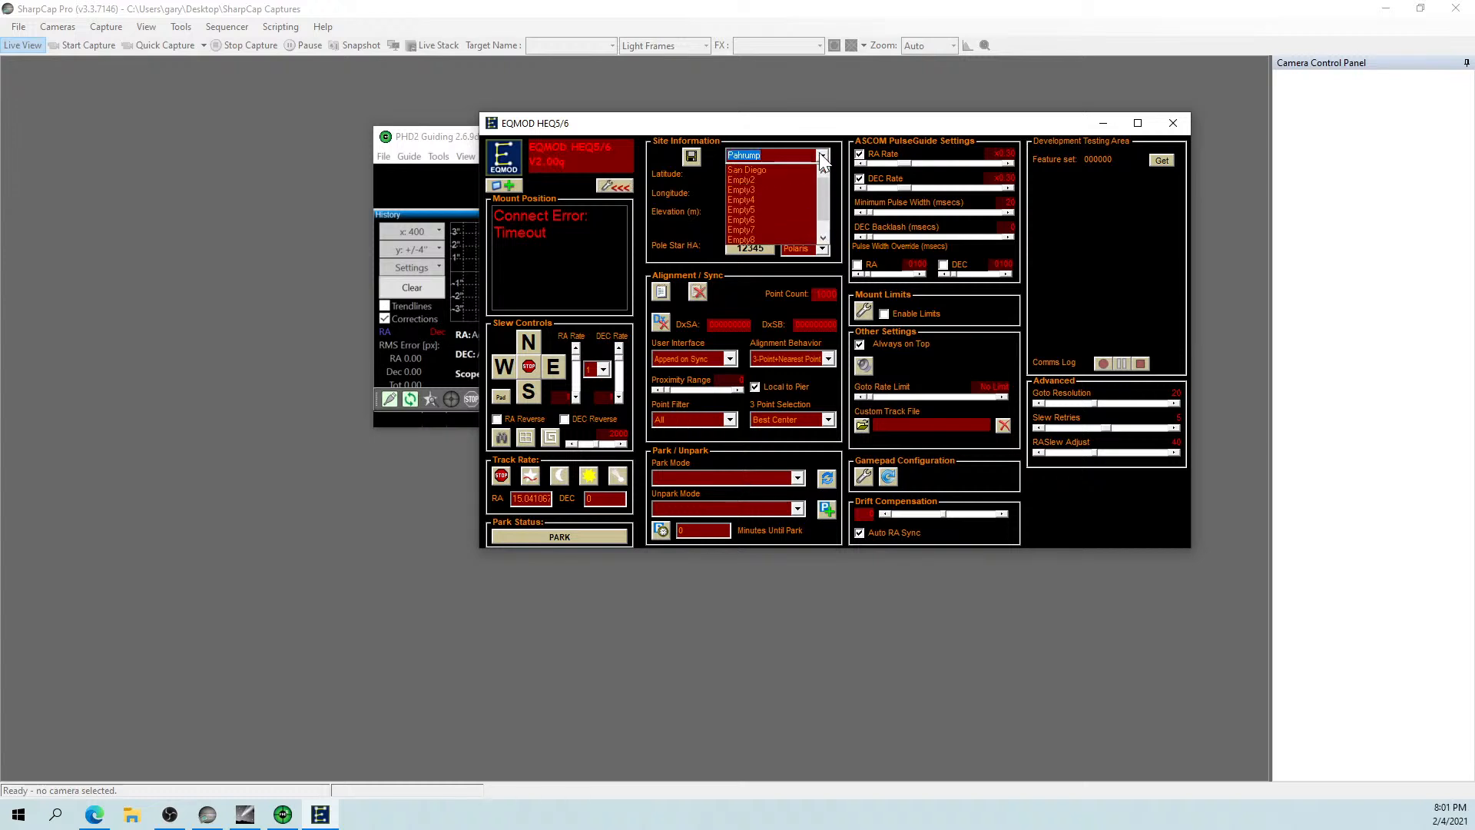
left_click(823, 159)
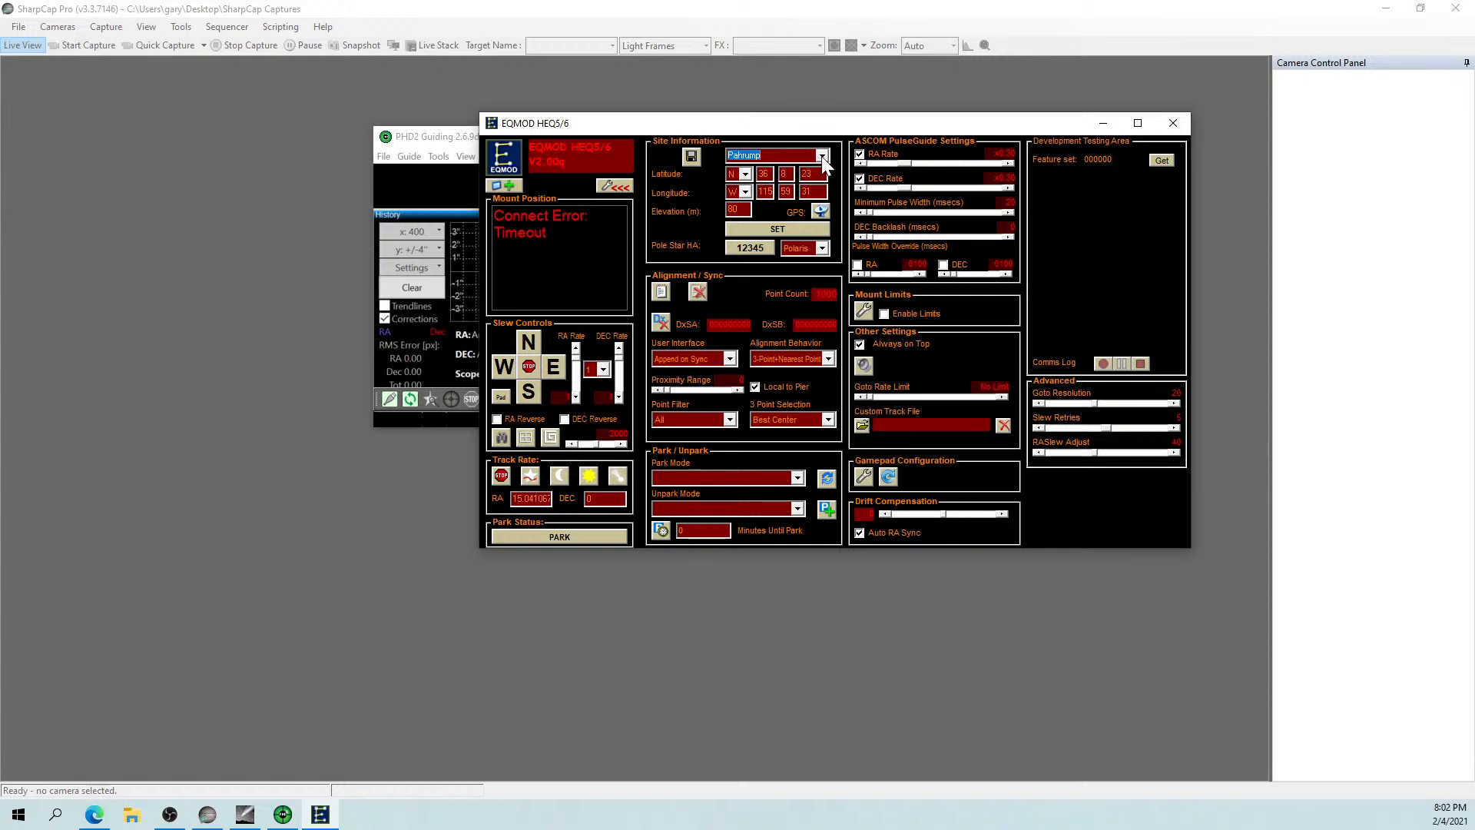
left_click(822, 155)
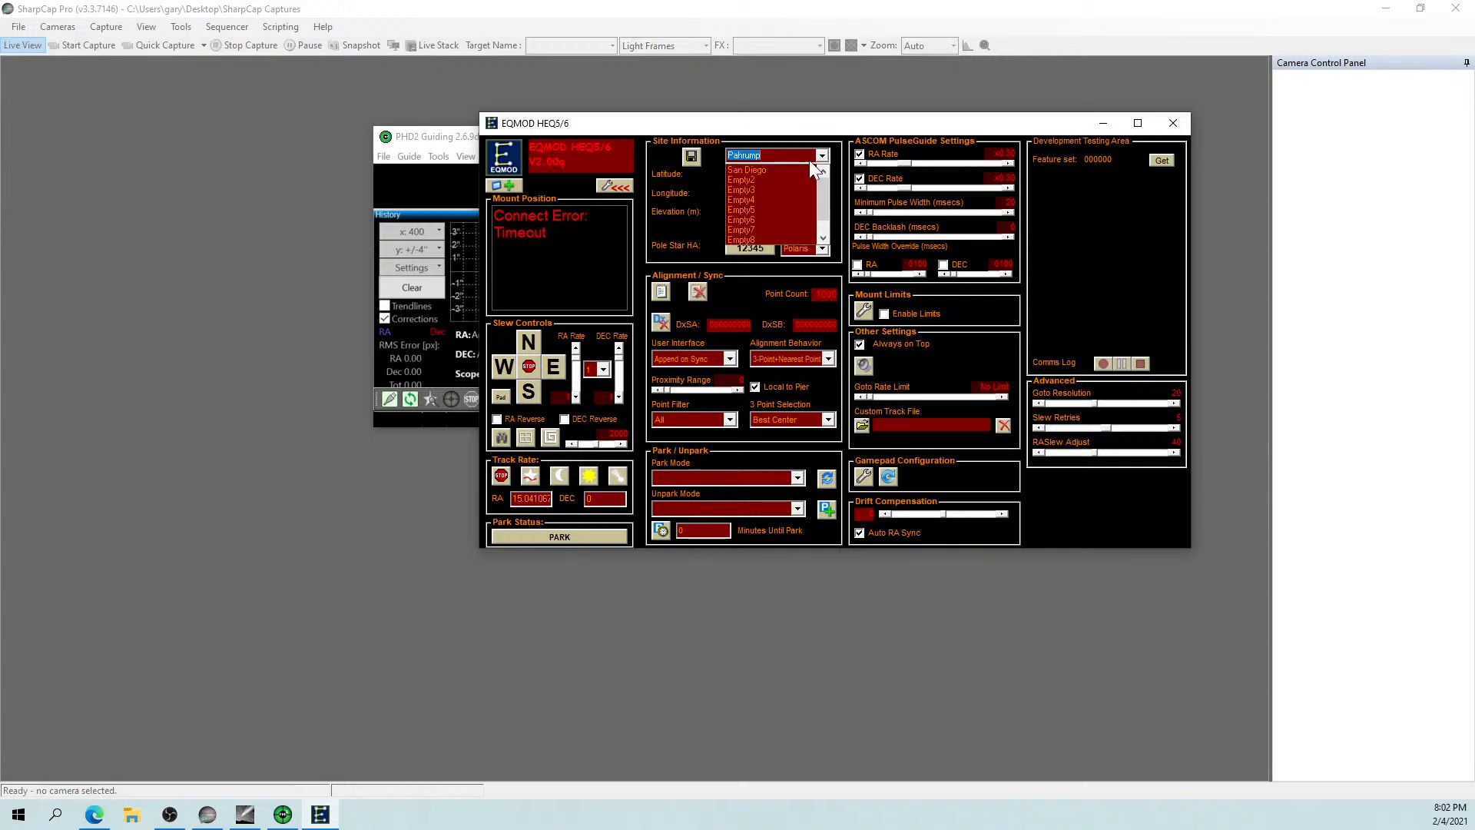
left_click(763, 170)
left_click(762, 229)
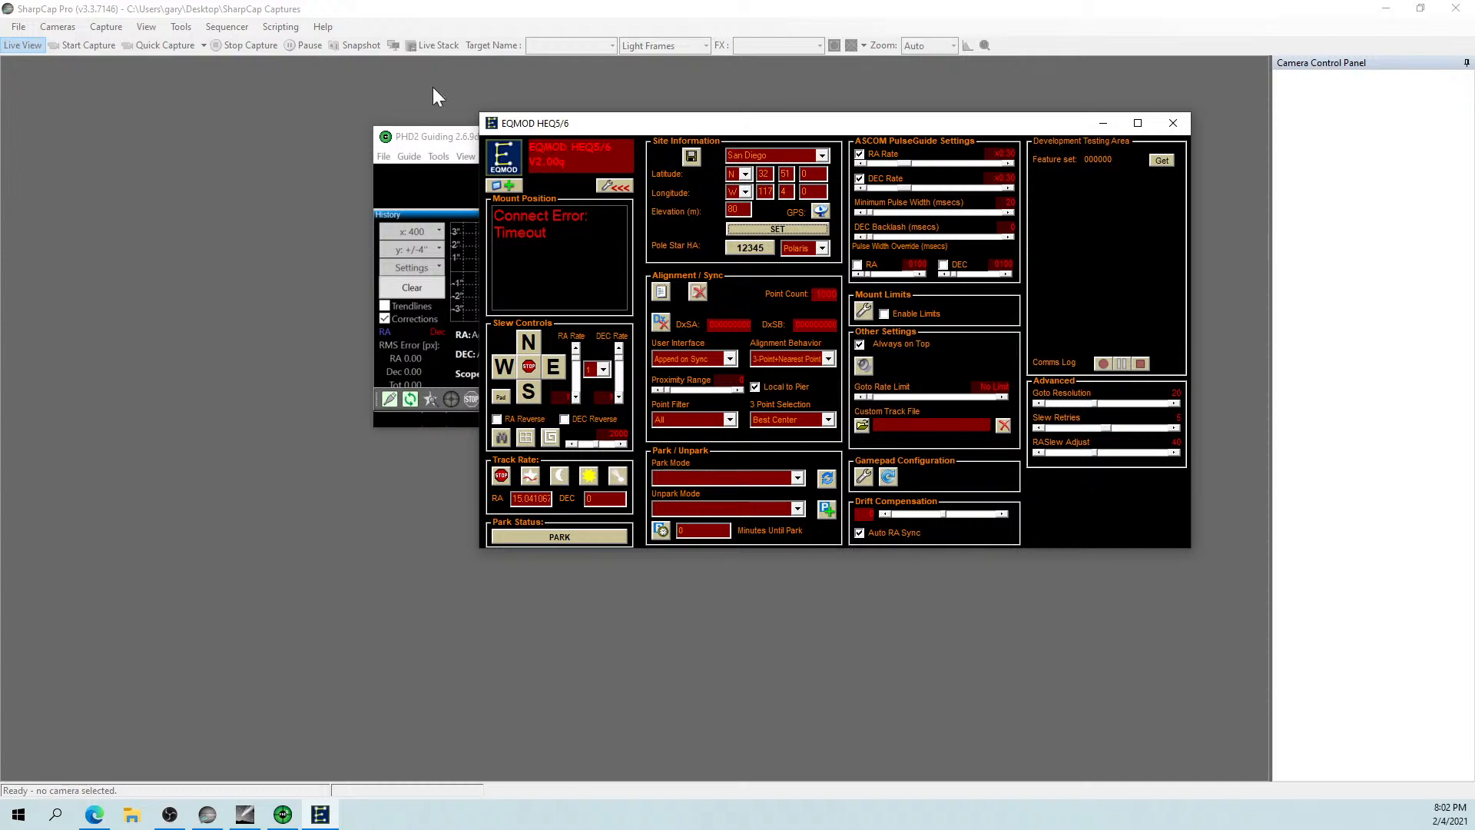
left_click(1173, 132)
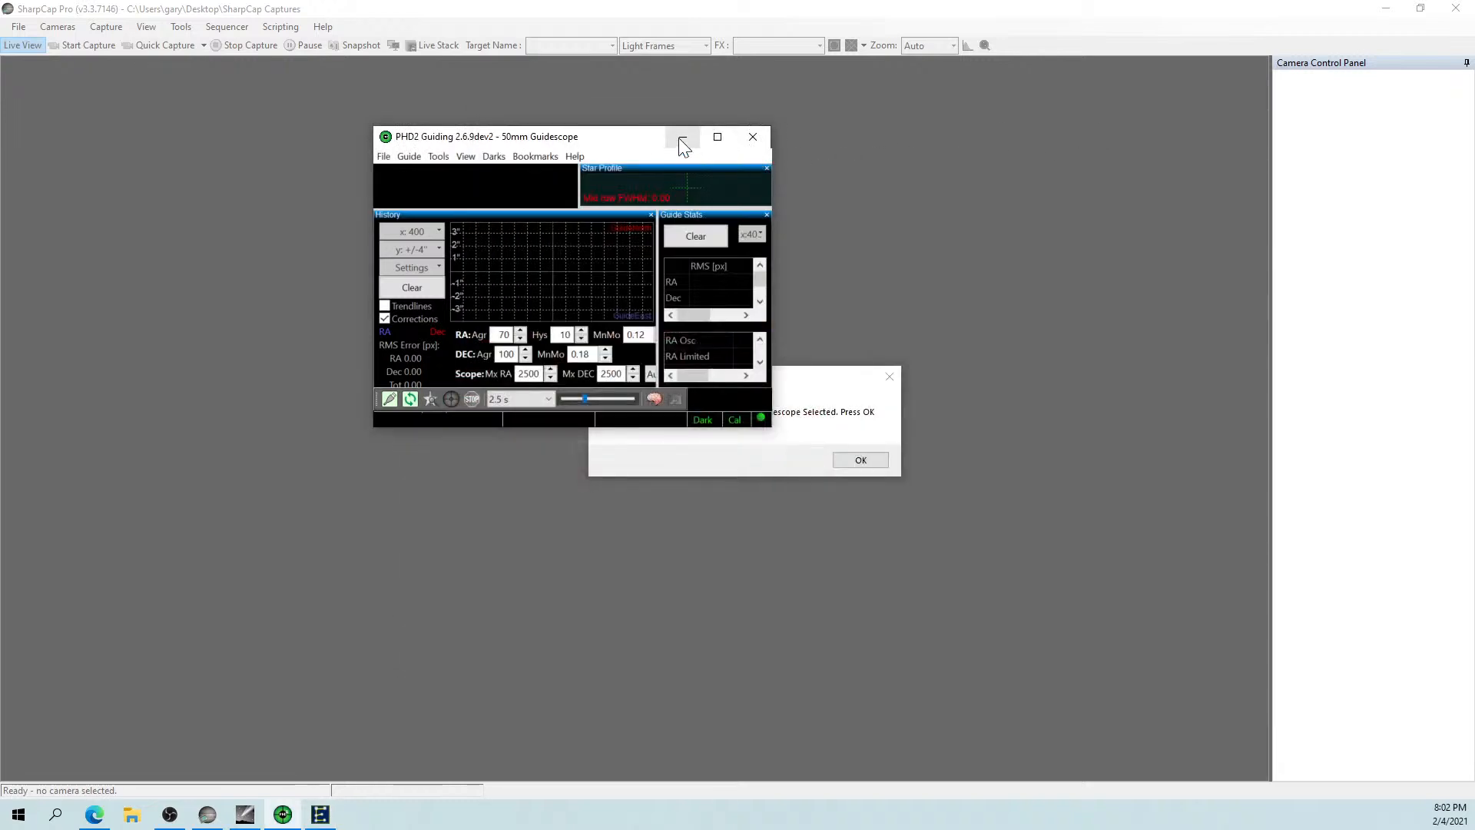
Minimize PHD2 Guiding, acknowledge the prompt for connecting PHD2 to the mount and dismiss the ASCOM mount error dialogs.
left_click(682, 142)
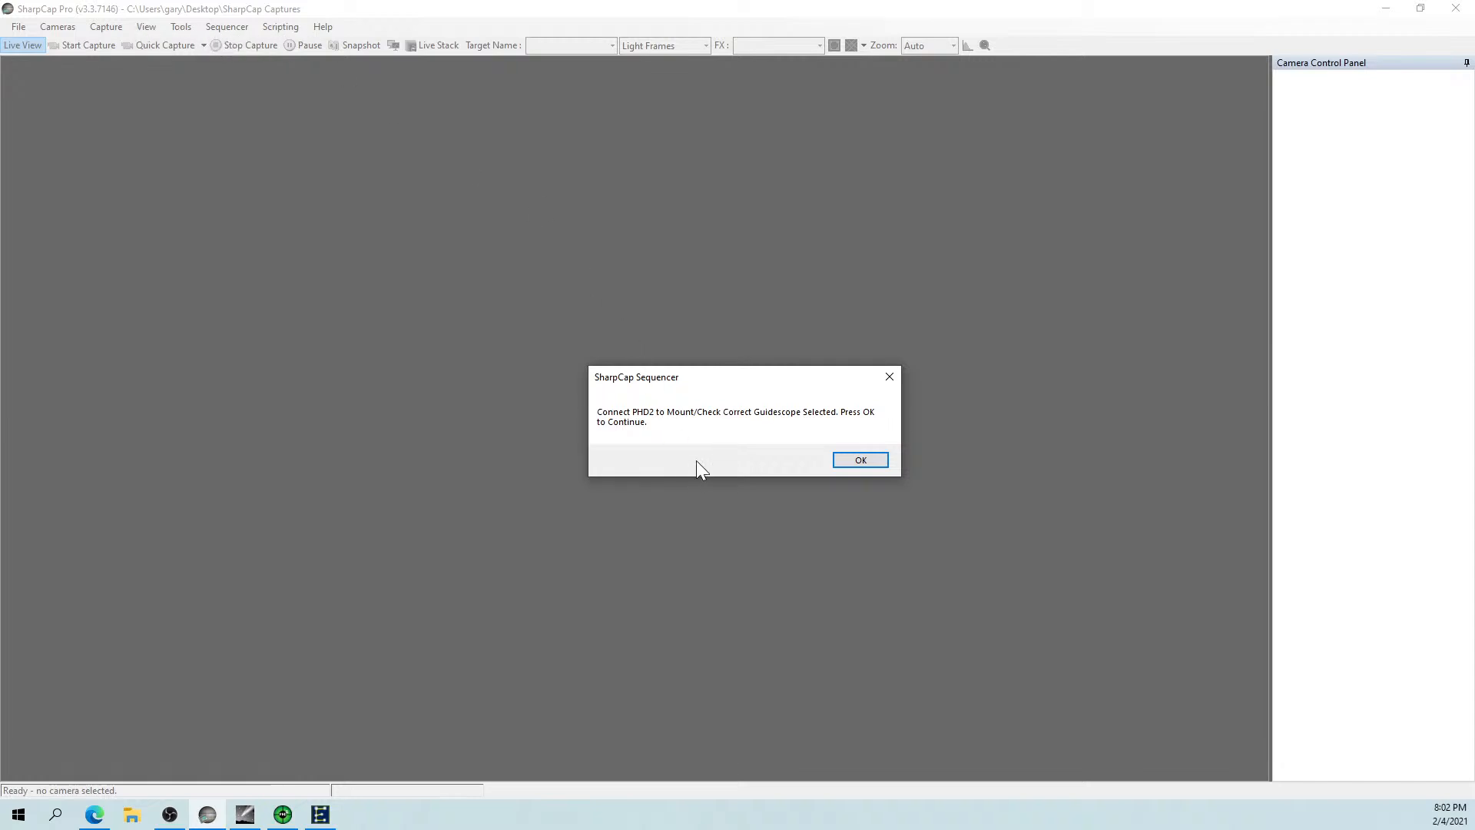
left_click(851, 464)
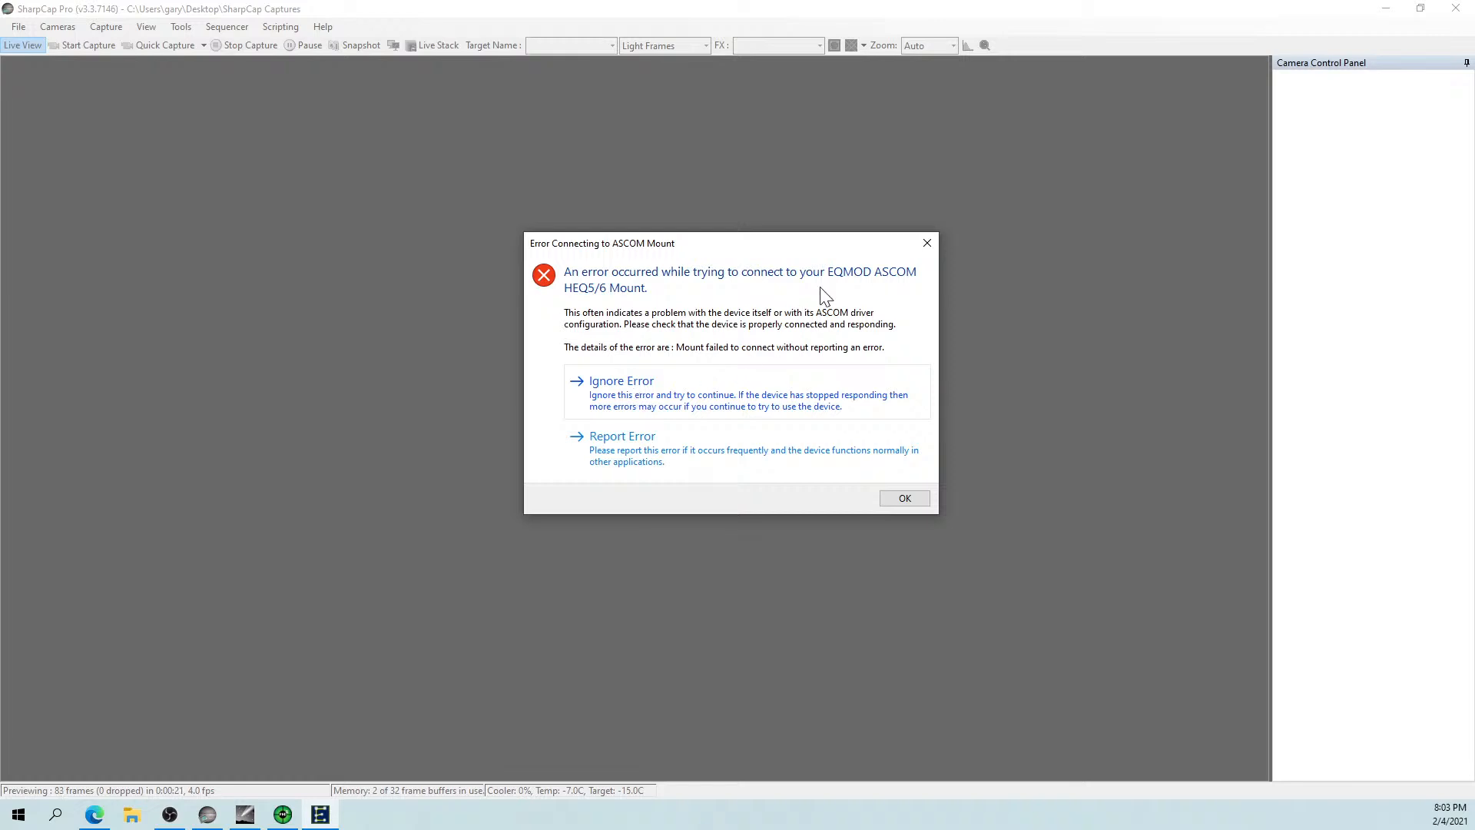
left_click(925, 243)
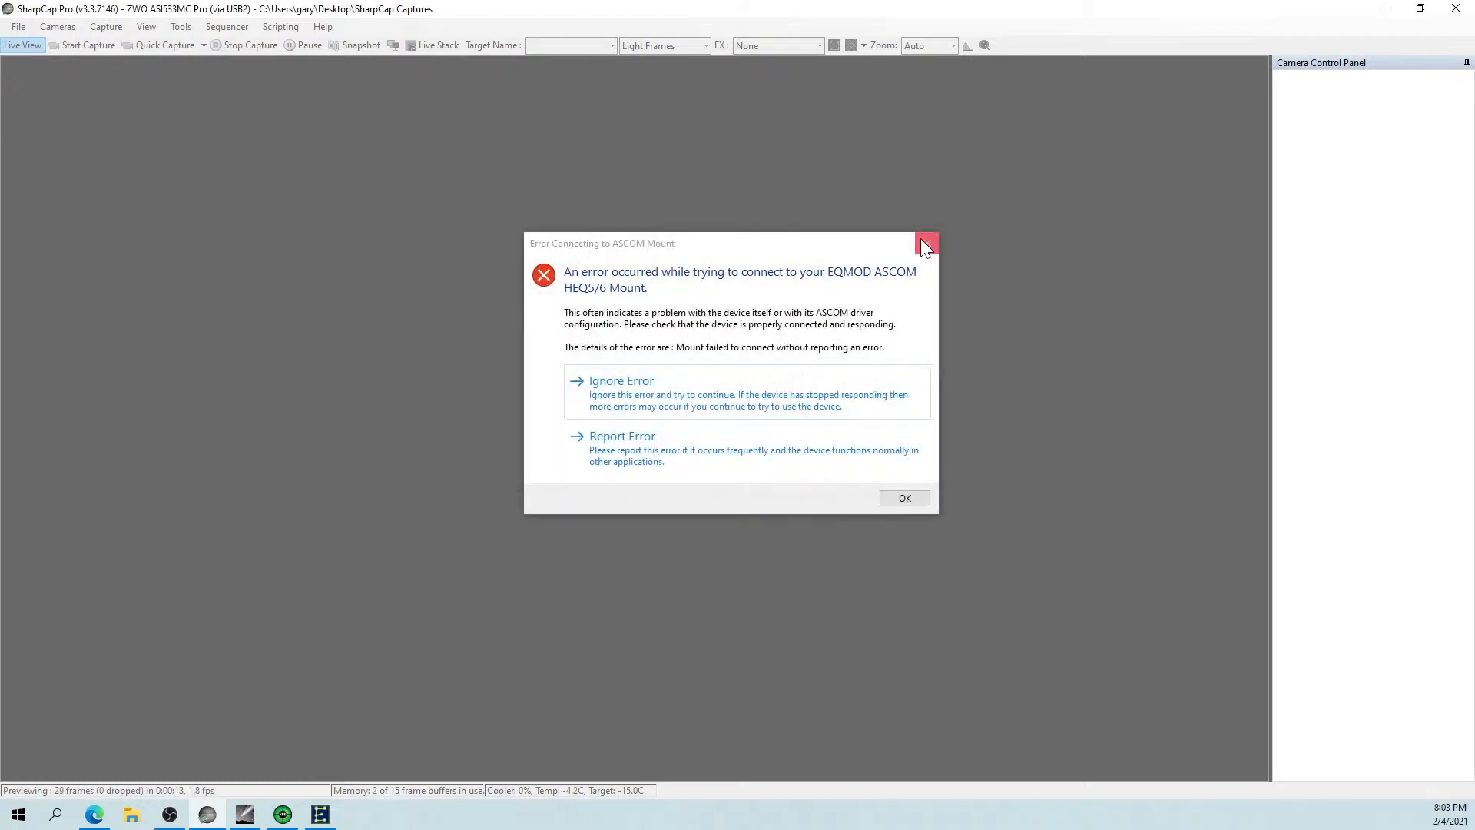
left_click(927, 243)
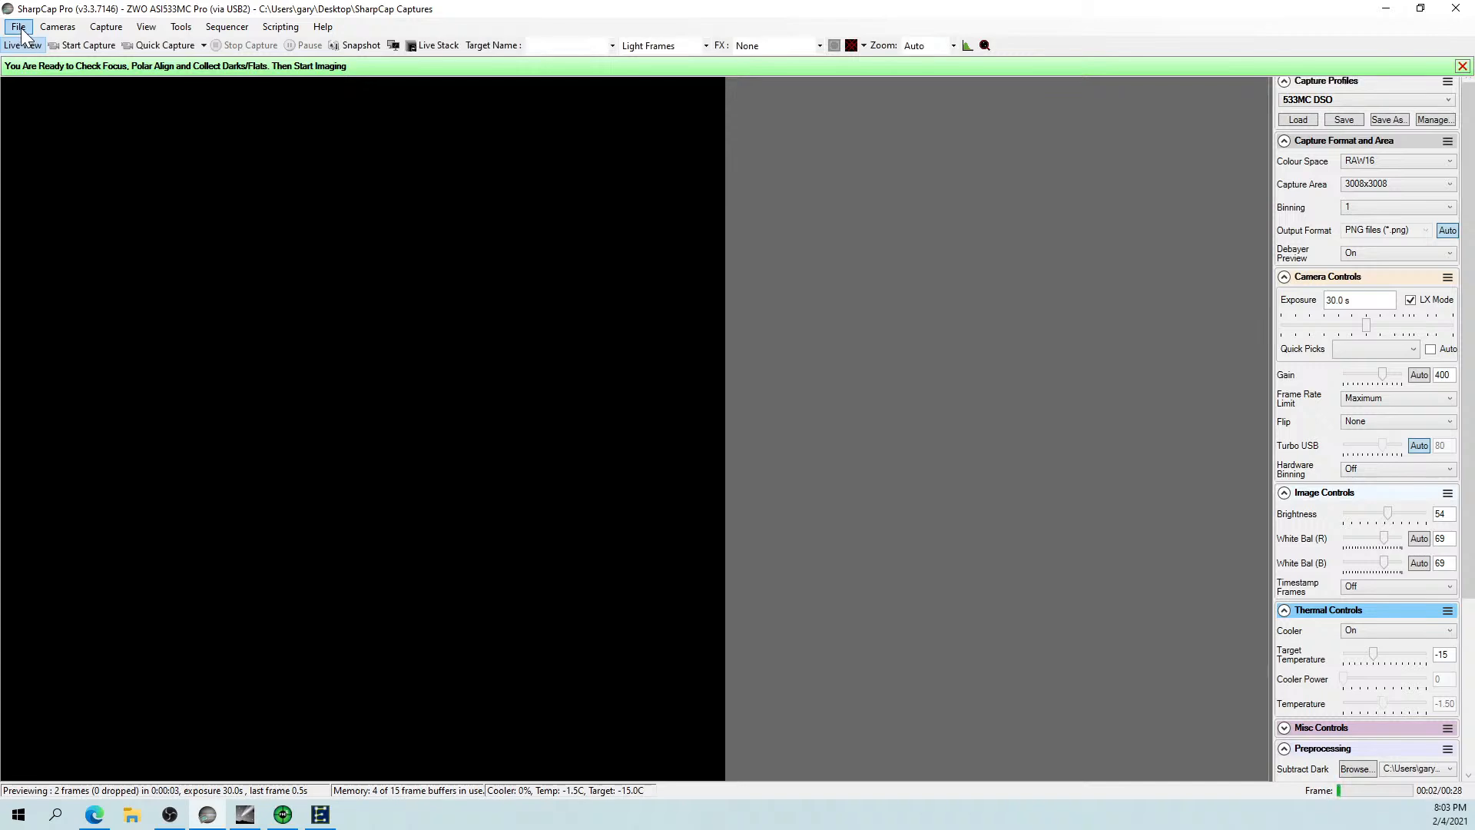
Set the mount hardware to None in SharpCap's hardware settings and apply the change.
left_click(19, 27)
left_click(54, 46)
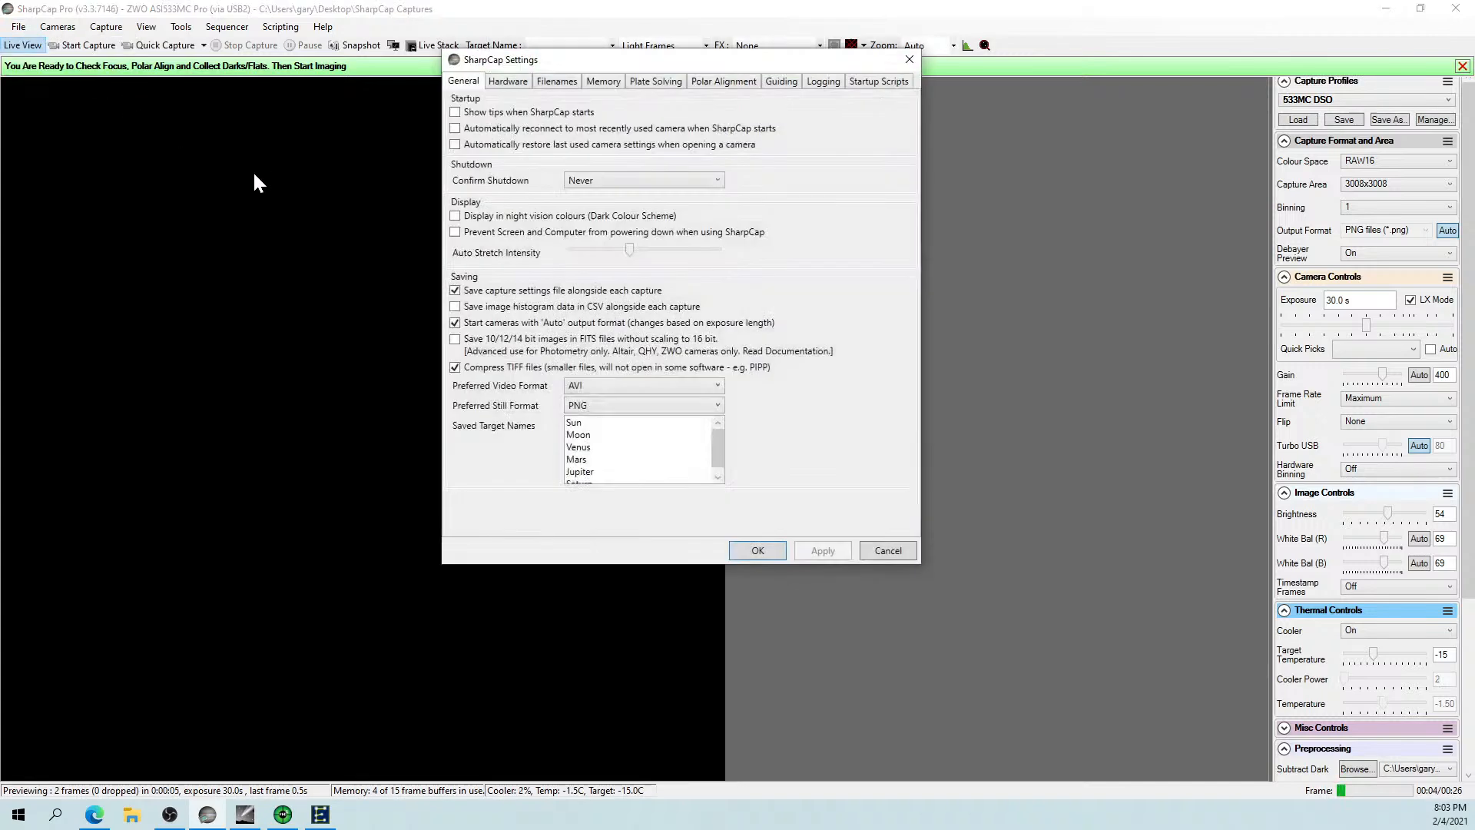
left_click(504, 82)
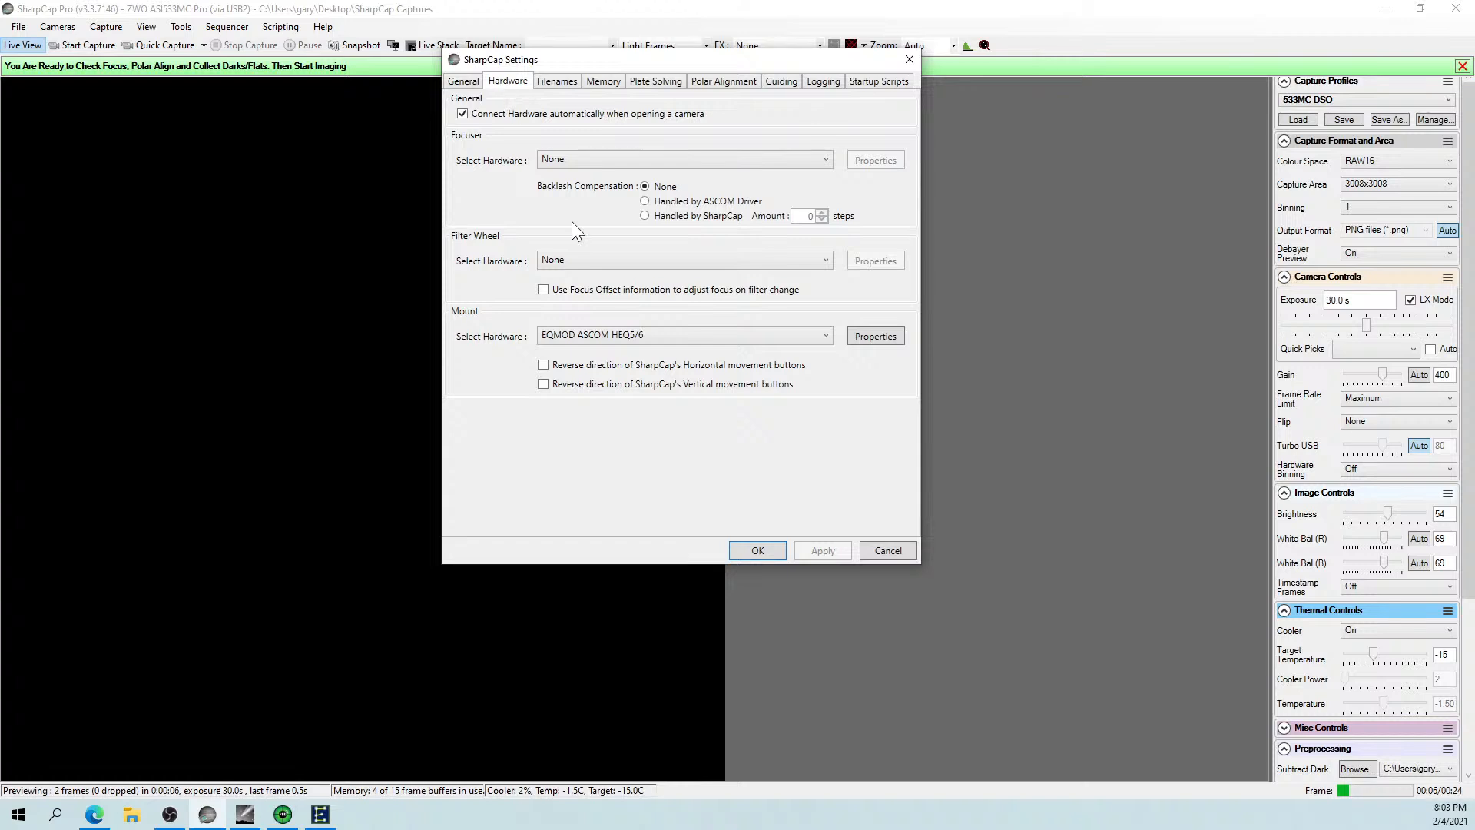
left_click(592, 330)
left_click(593, 358)
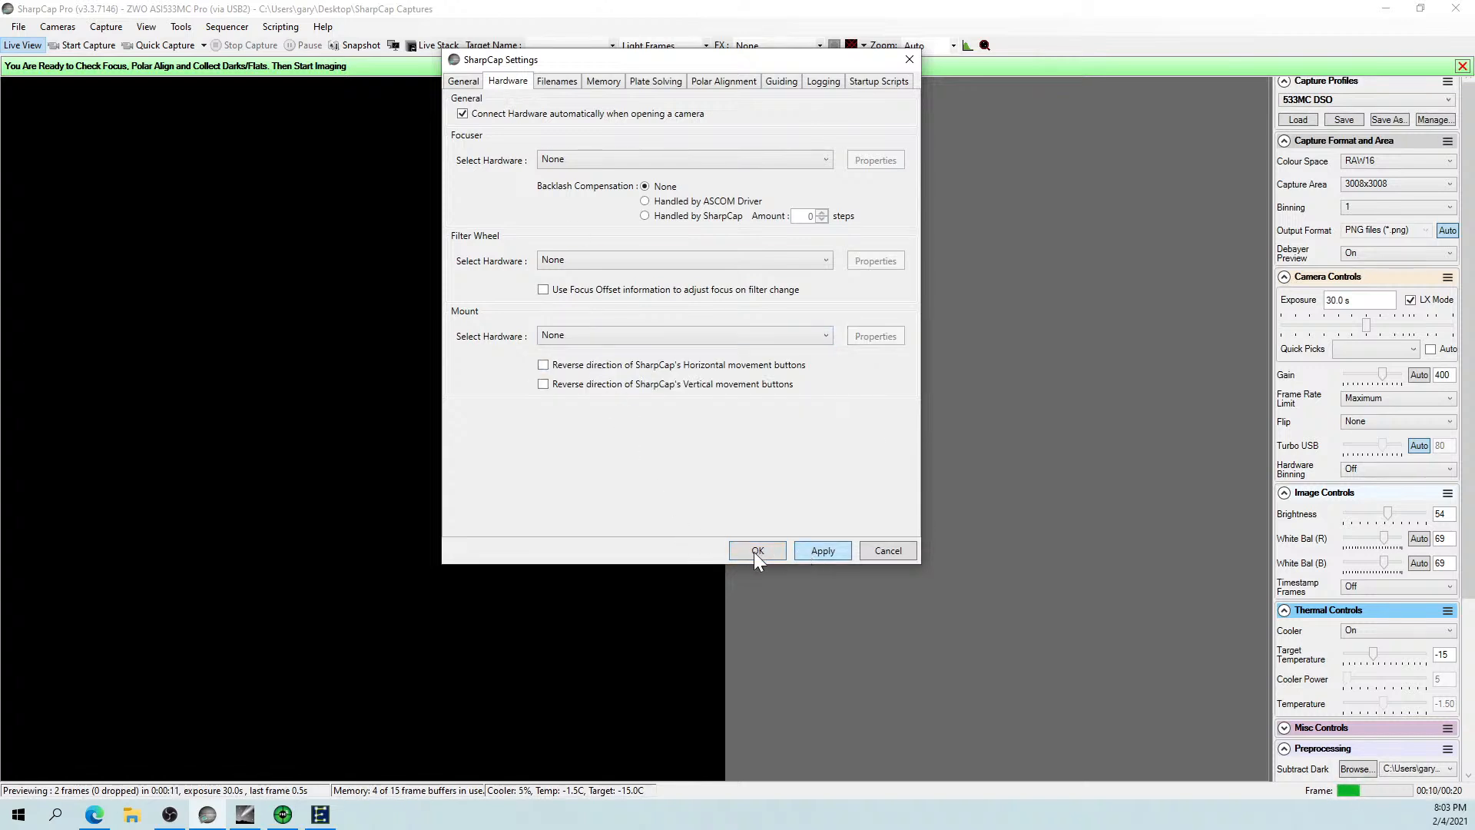
left_click(810, 551)
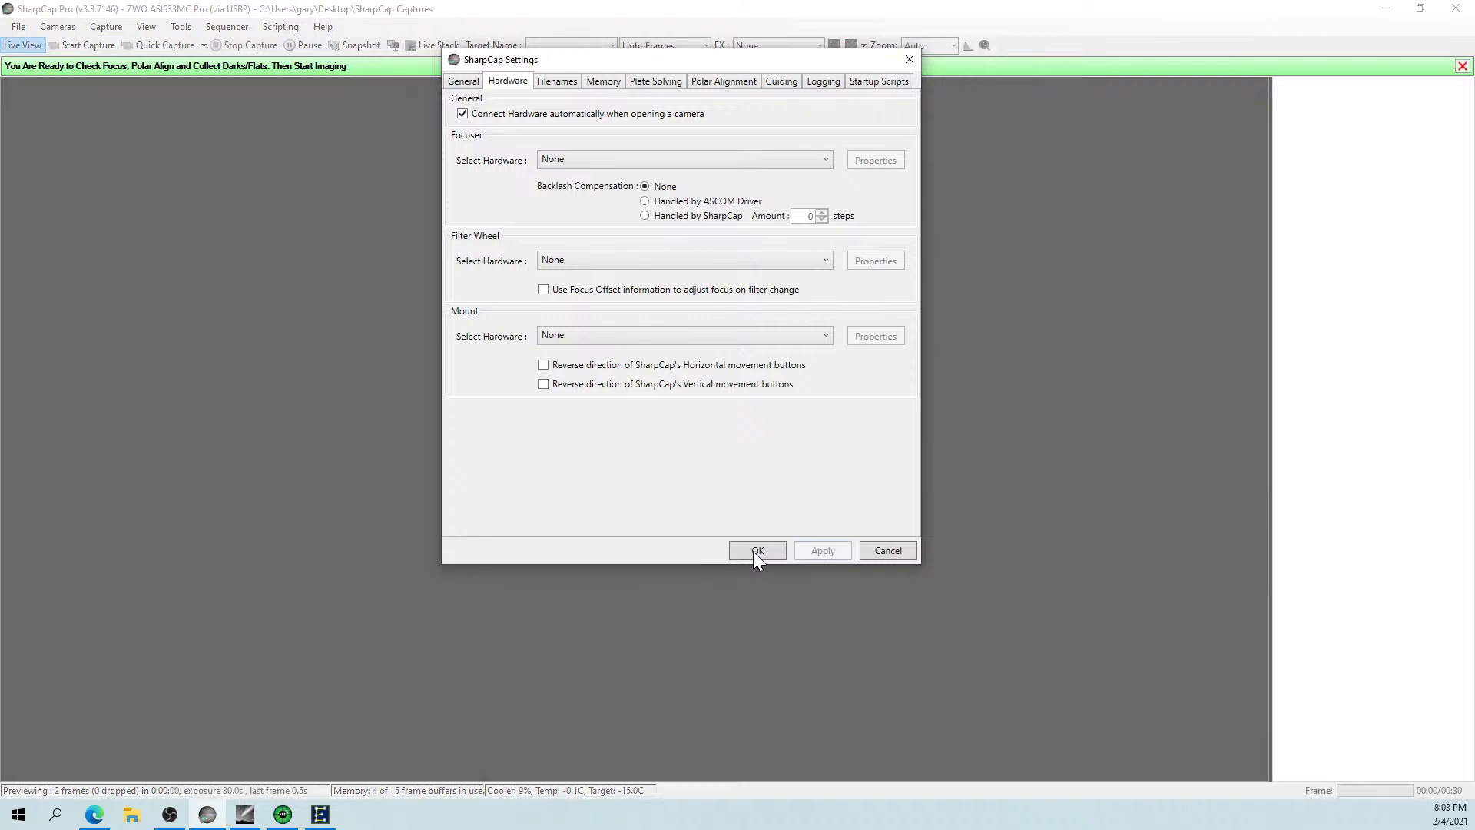
left_click(756, 550)
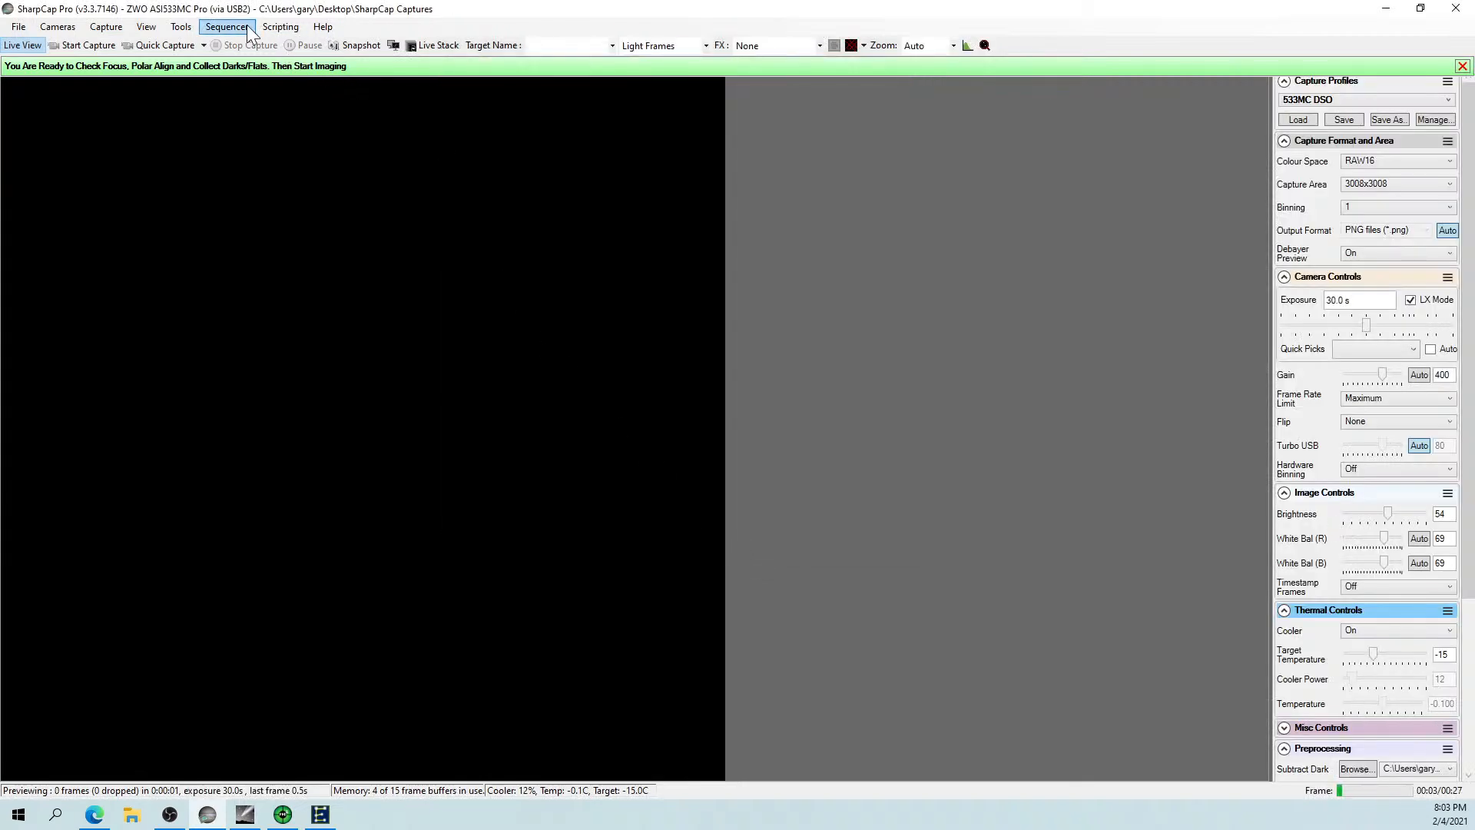
Open the Sequence Editor, bring its window fully into view and list the Misc steps.
left_click(243, 30)
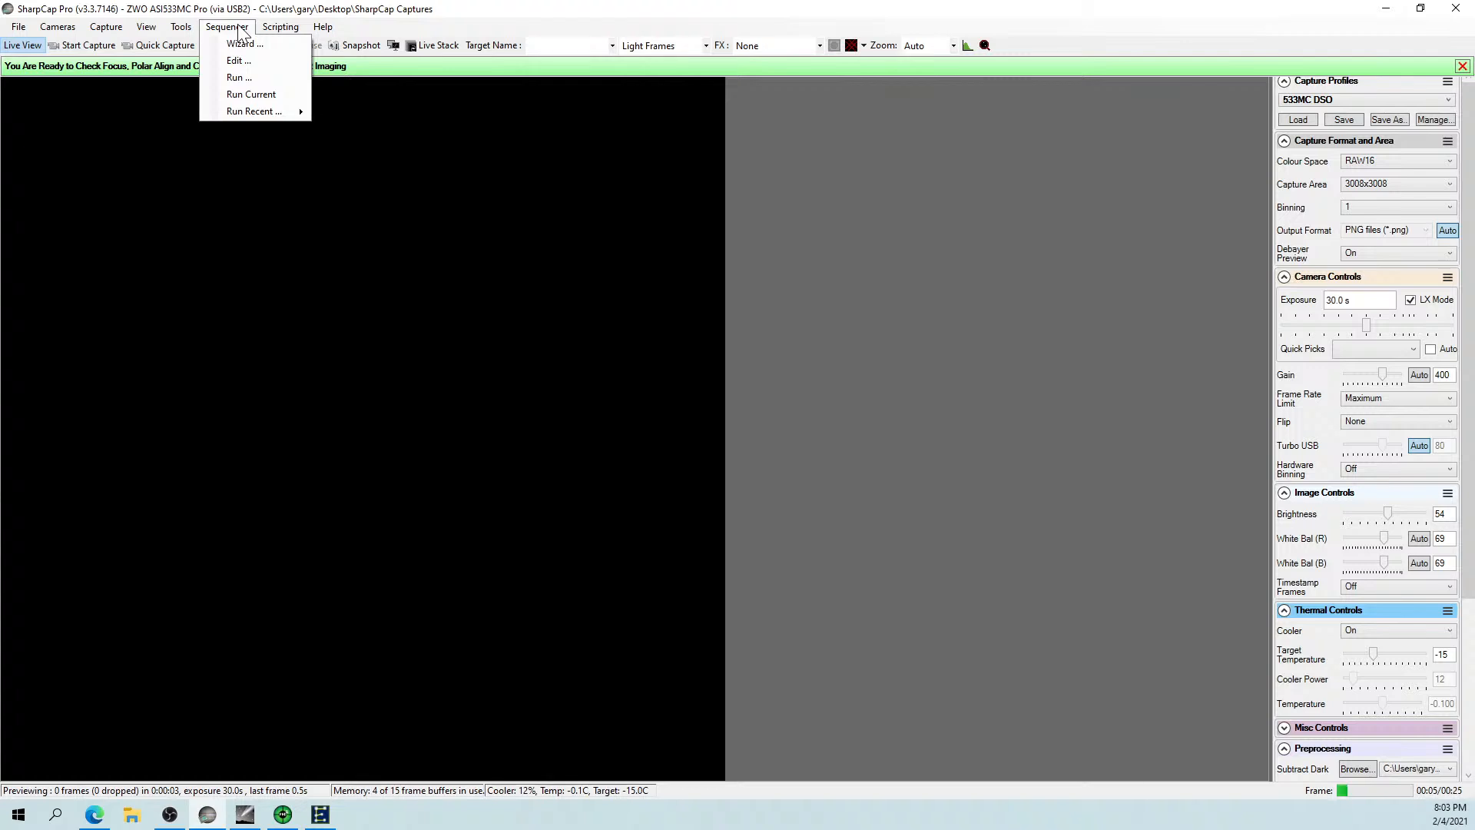
mouse_move(251, 119)
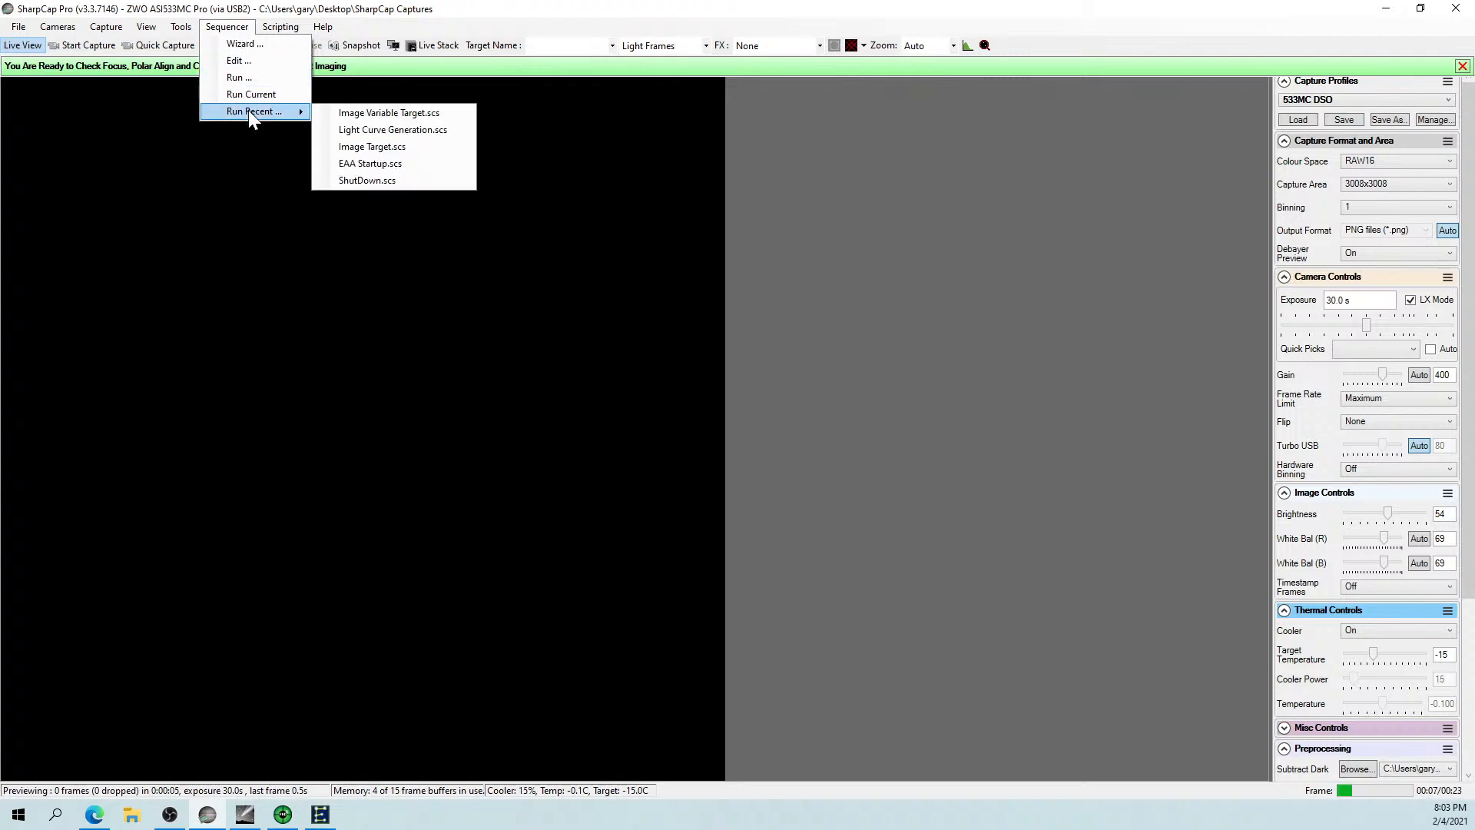
left_click(244, 61)
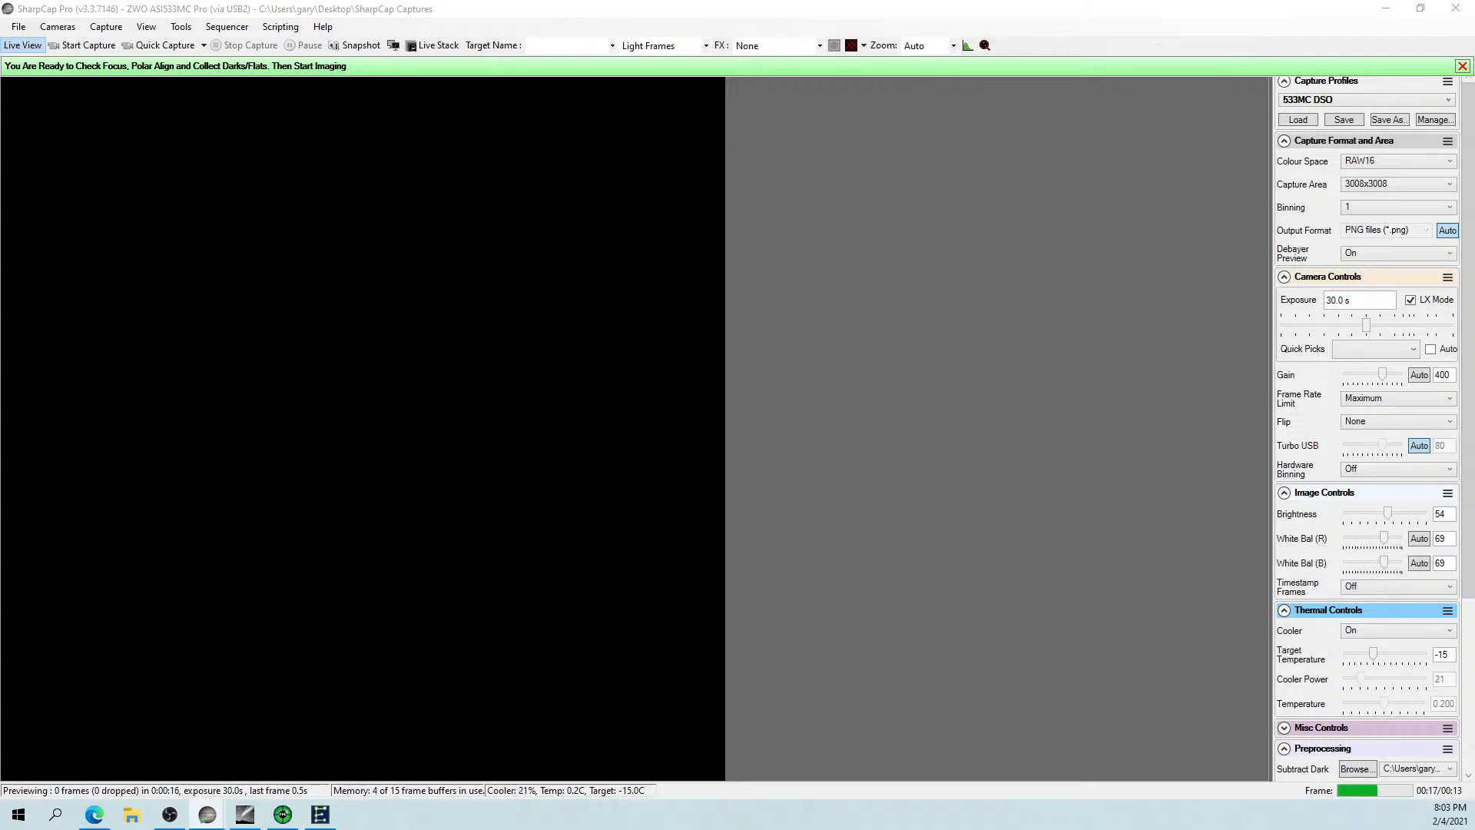
left_click_drag(0, 48, 462, 160)
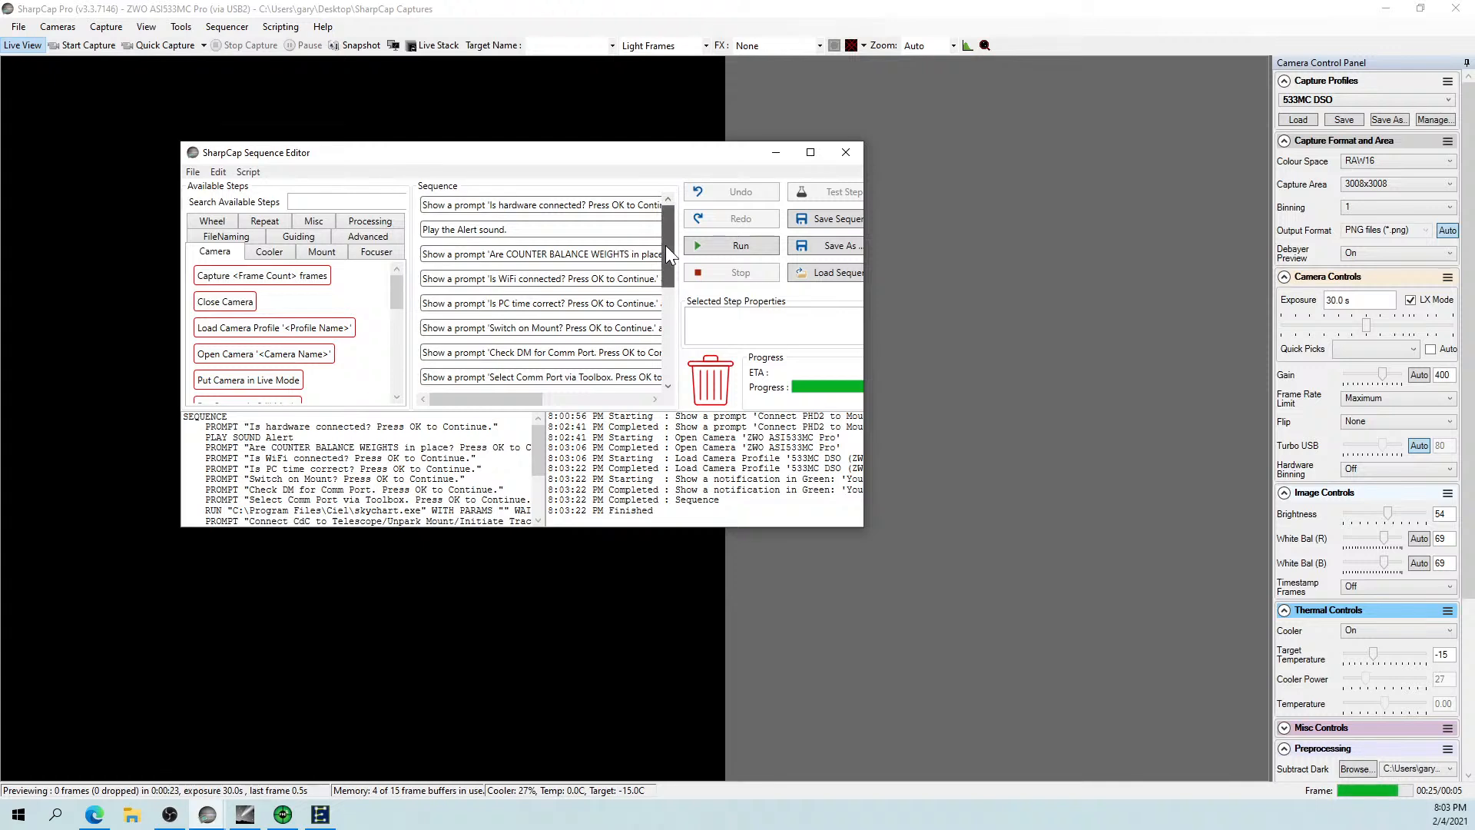
left_click_drag(666, 246, 667, 247)
left_click(311, 222)
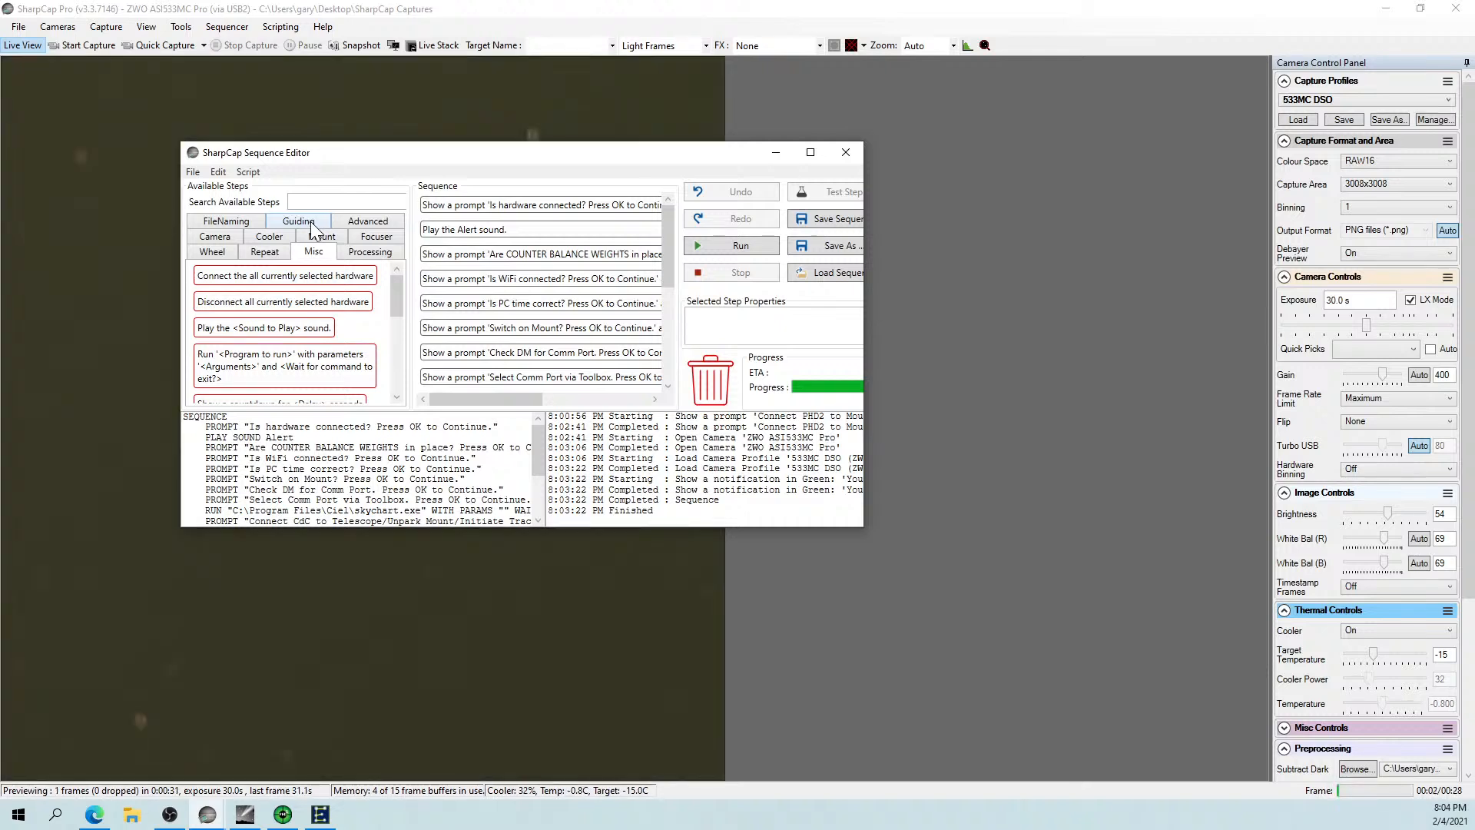
left_click_drag(367, 160, 501, 214)
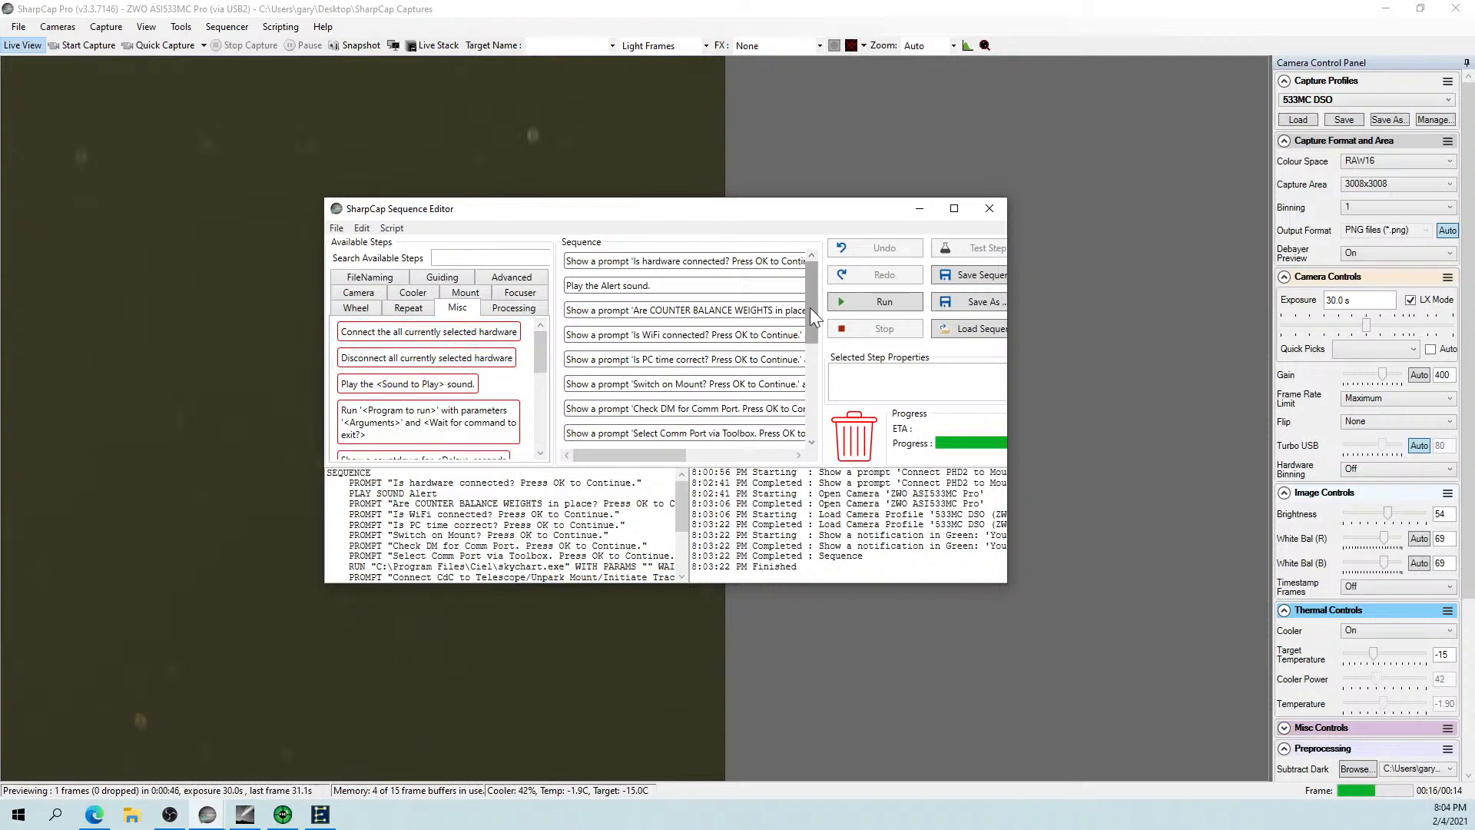
Add a message prompt step that waits for OK between the Update Comet/Asteroid/Sat Database prompt and the phd2.exe run step.
left_click_drag(810, 308, 813, 328)
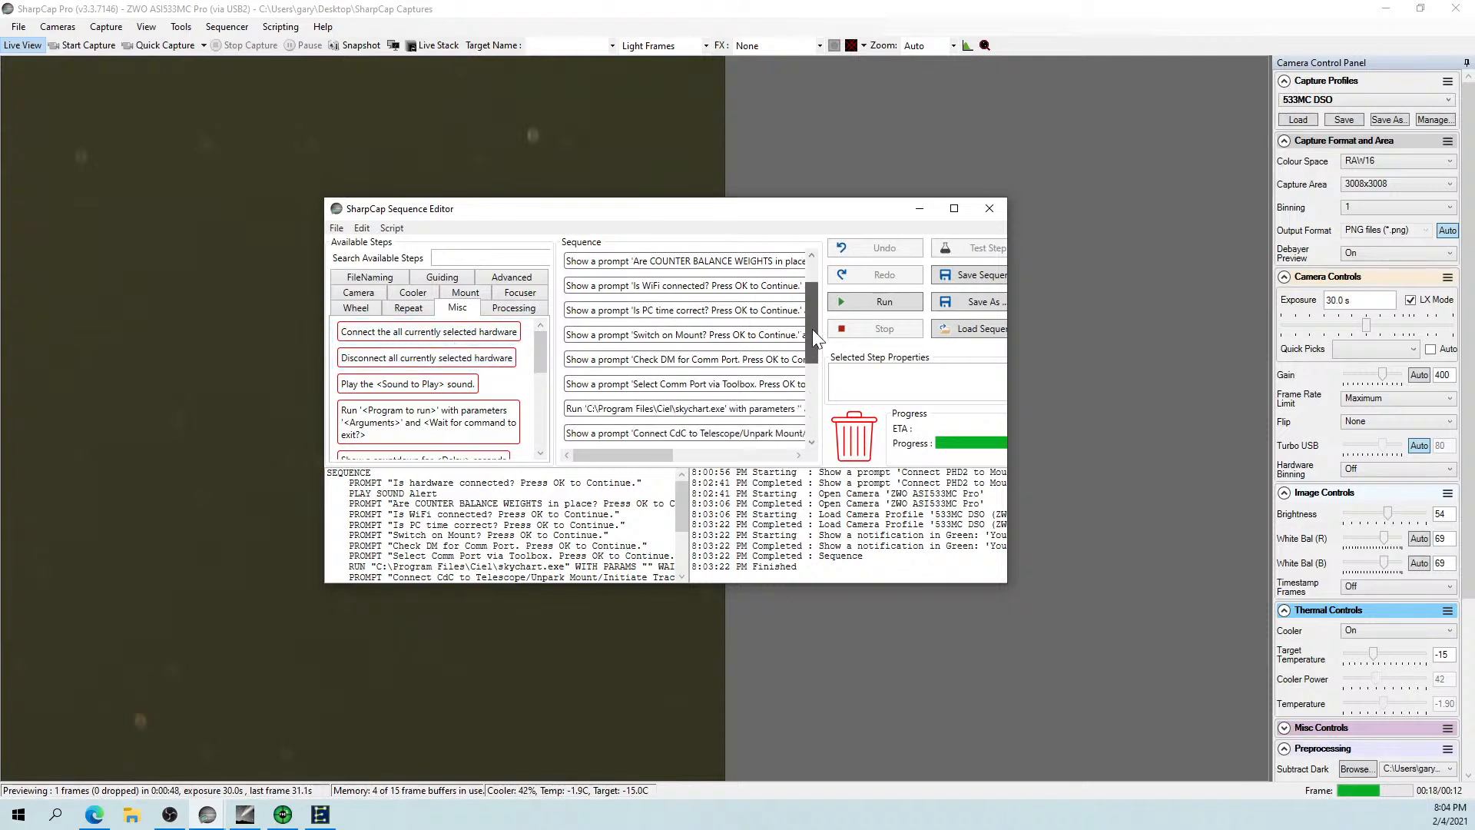
left_click_drag(812, 329, 813, 372)
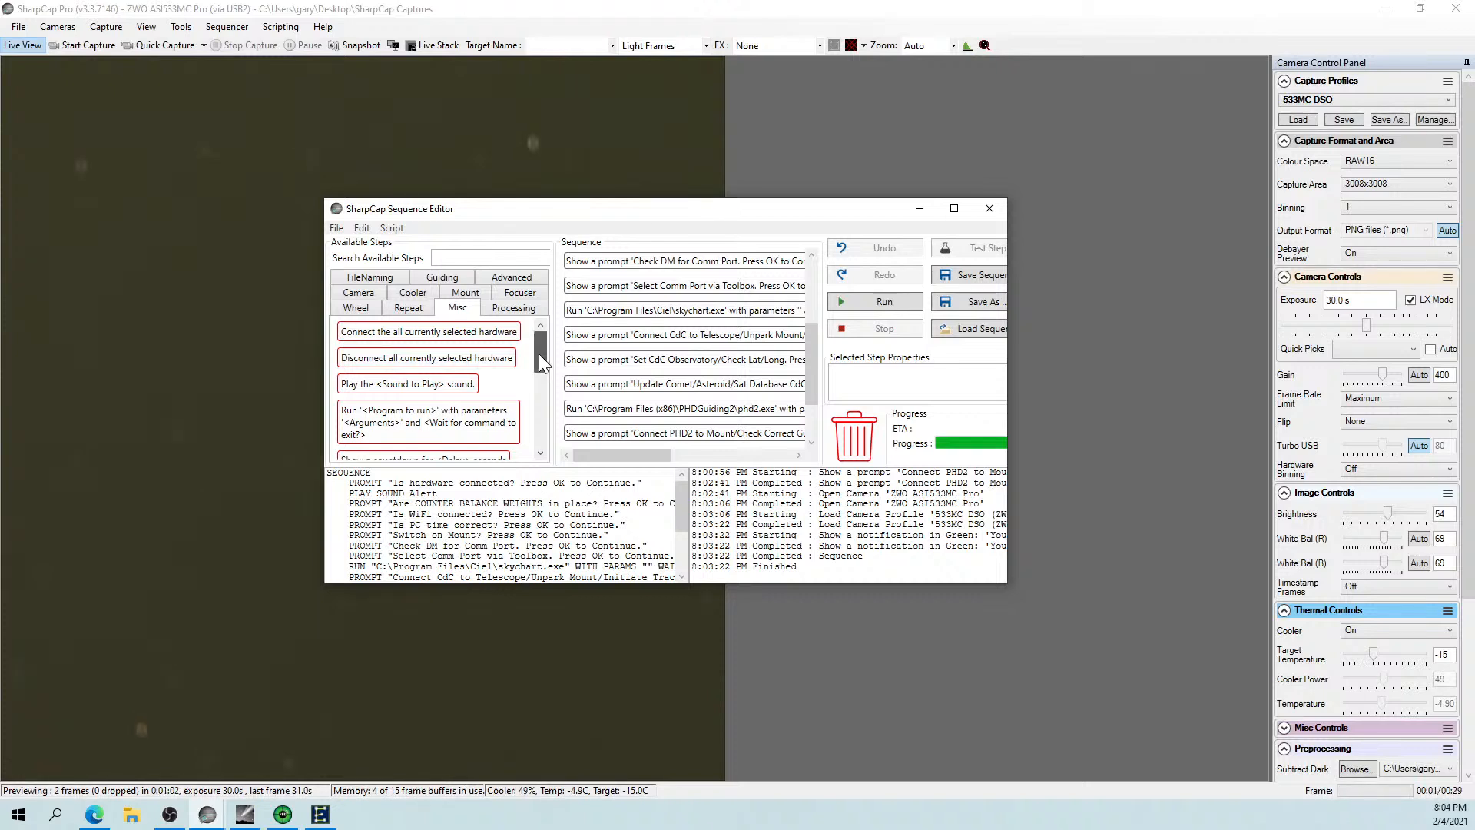
left_click_drag(540, 360, 543, 410)
left_click(449, 422)
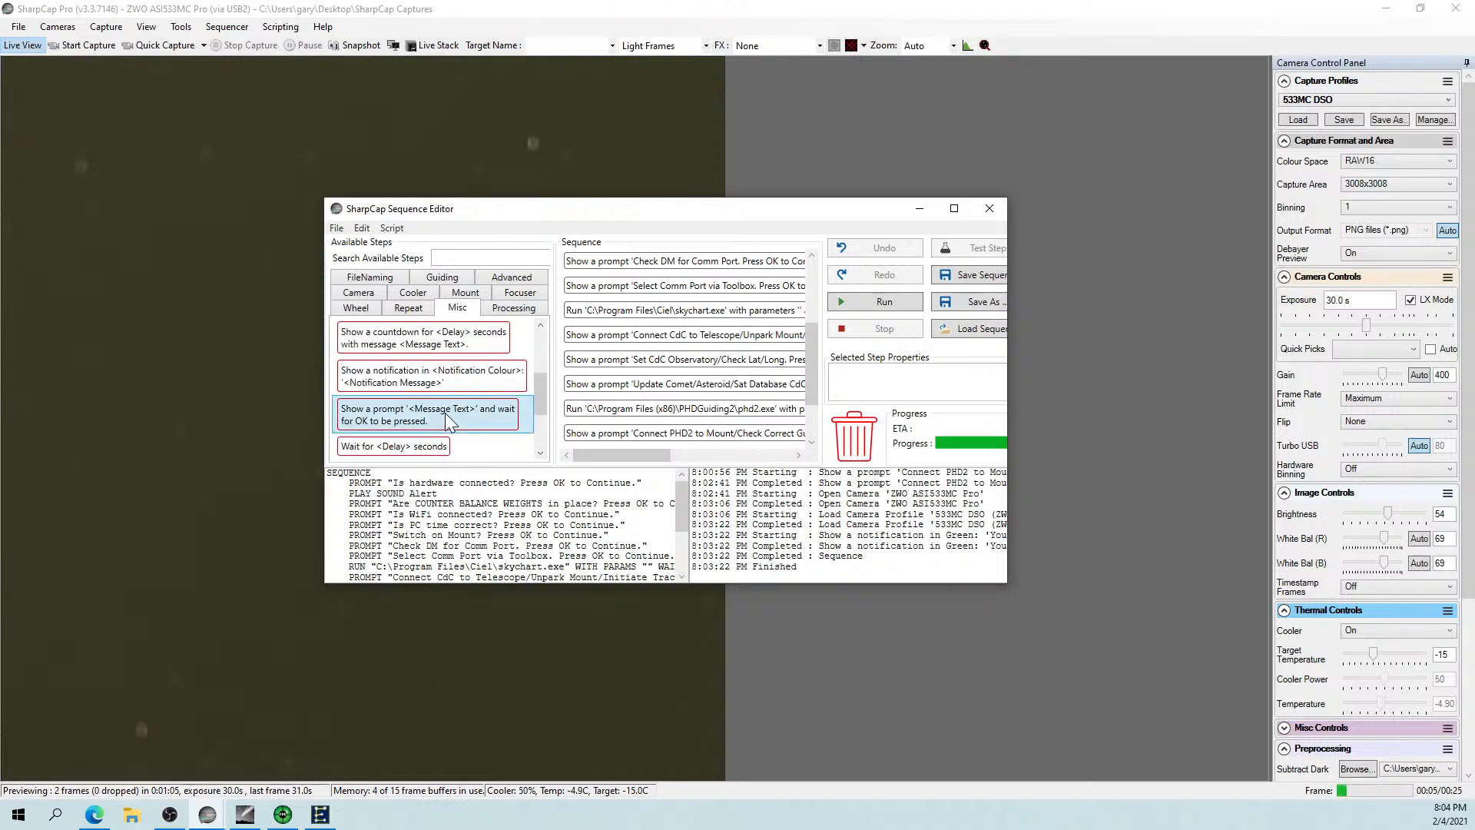
left_click_drag(450, 421, 584, 404)
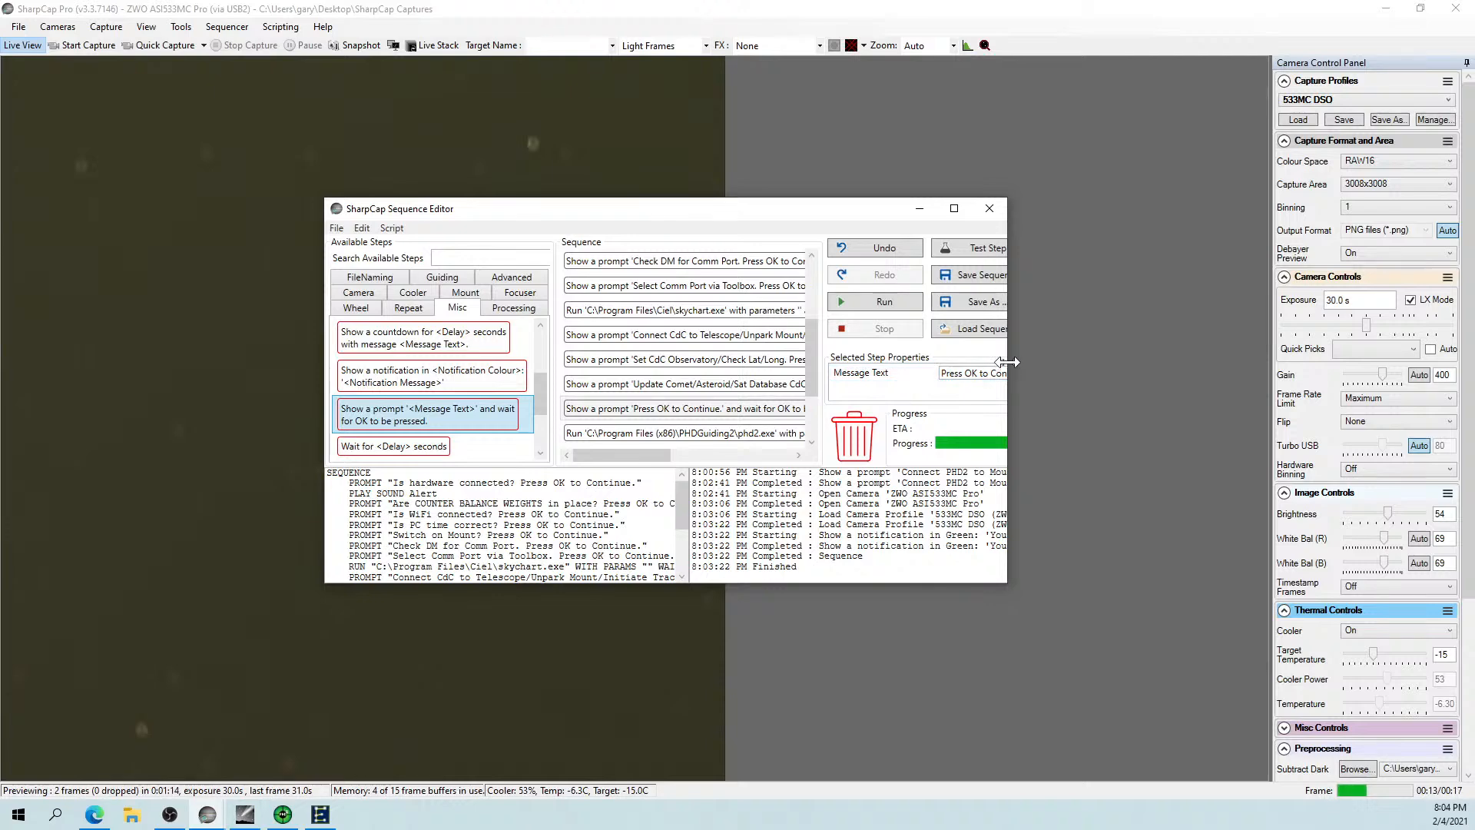
Widen the Sequence Editor and change the new prompt's message to "Check EQMOD Lat/Long Coorect. Press OK to Continue.".
left_click_drag(1009, 362, 1204, 362)
left_click(1098, 373)
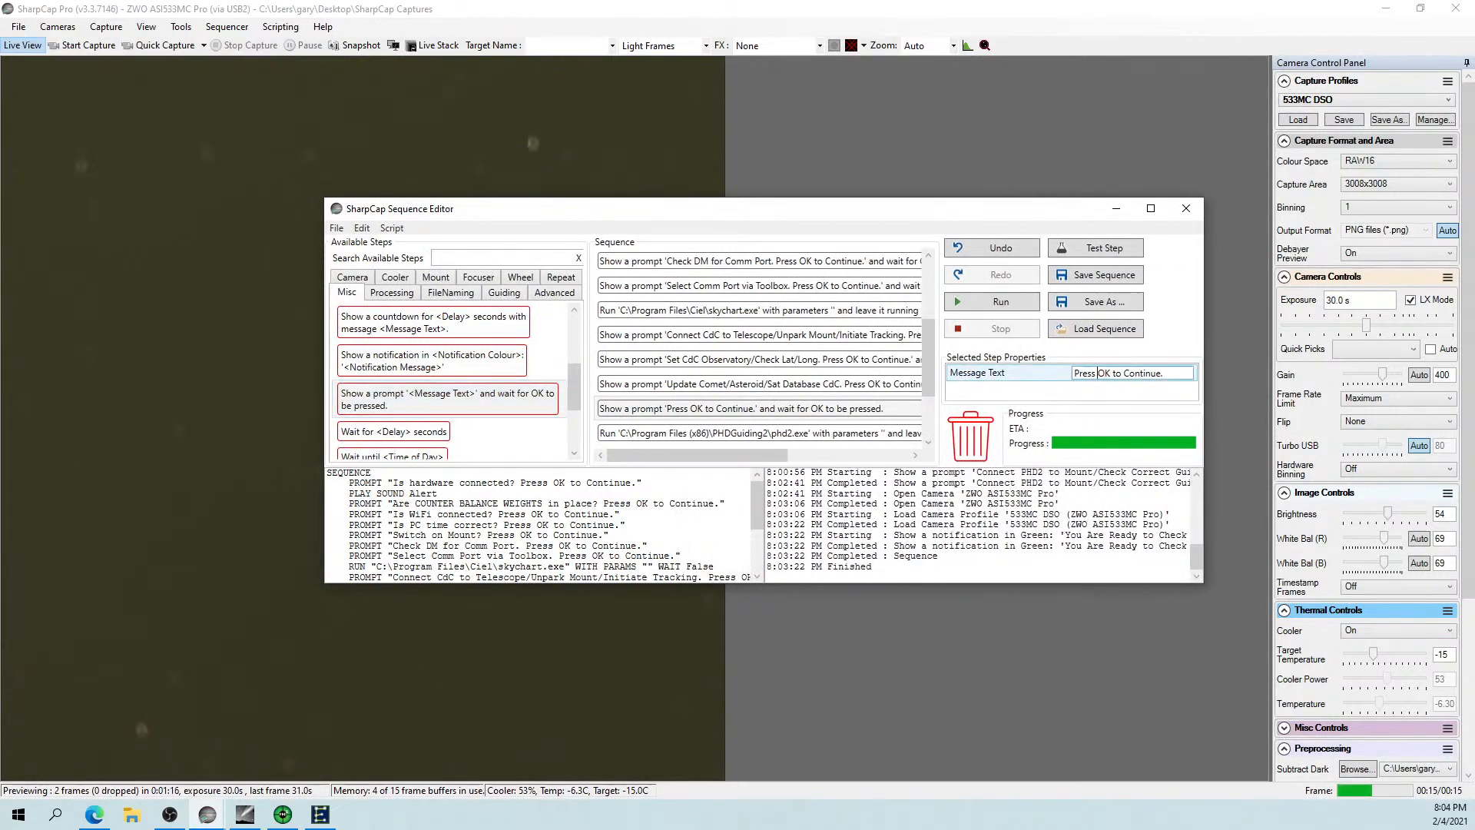
key("Home")
type("Check ")
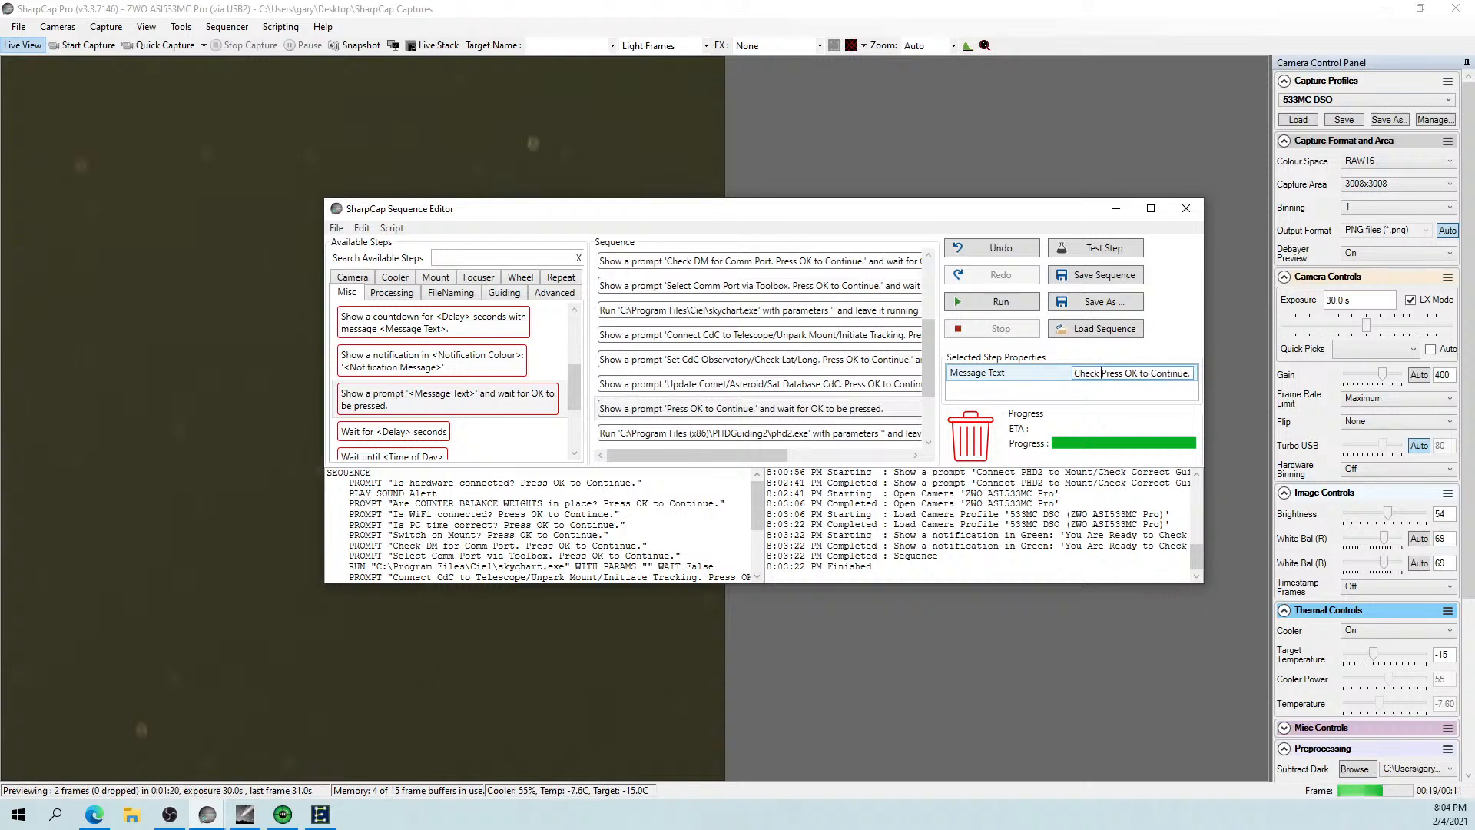
type("EQMO")
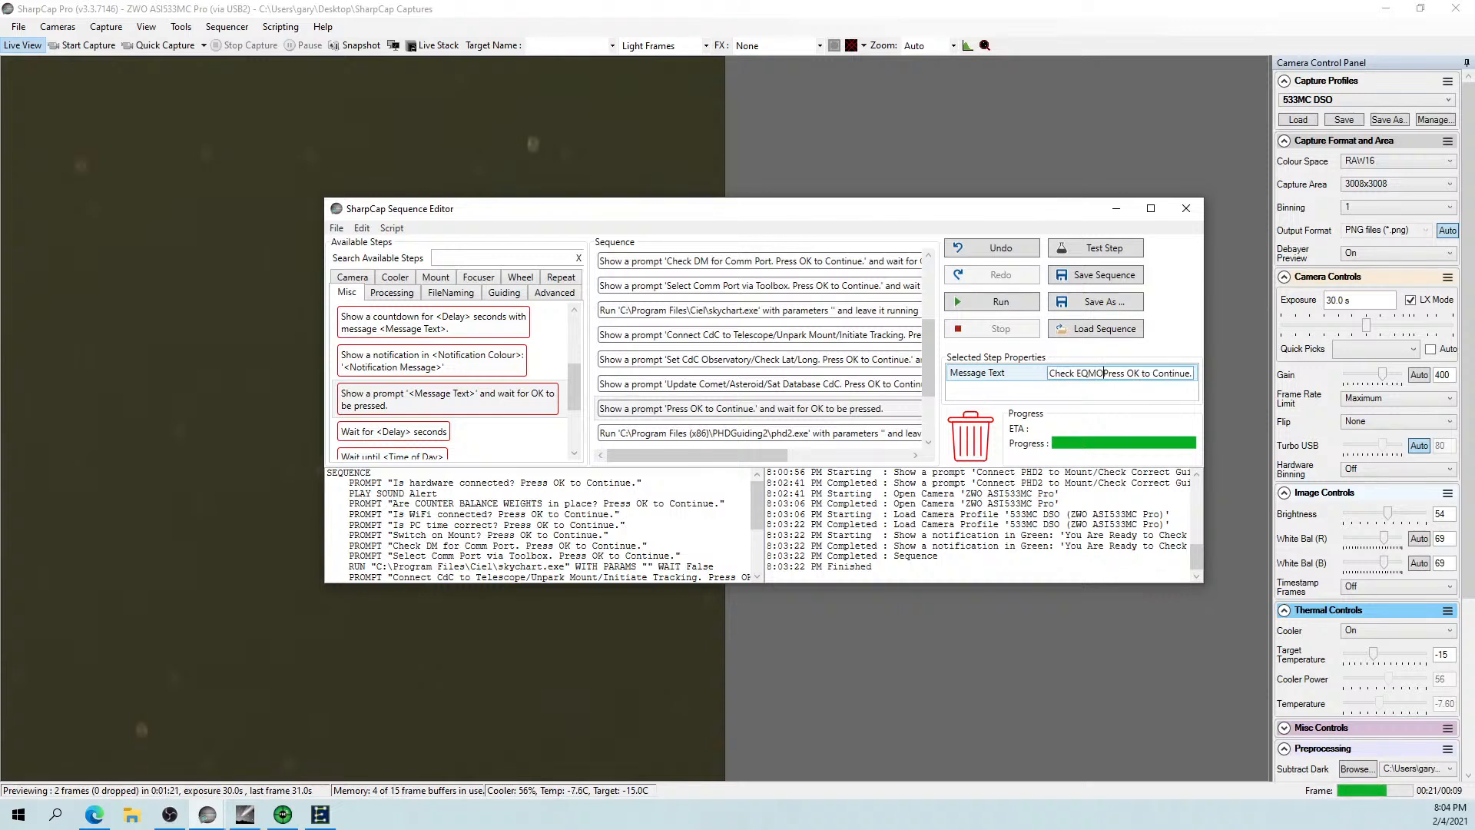
type("D Sequen")
key("BackSpace")
key("BackSpace")
key("BackSpace")
key("BackSpace")
key("BackSpace")
key("BackSpace")
type("Lat/Lon")
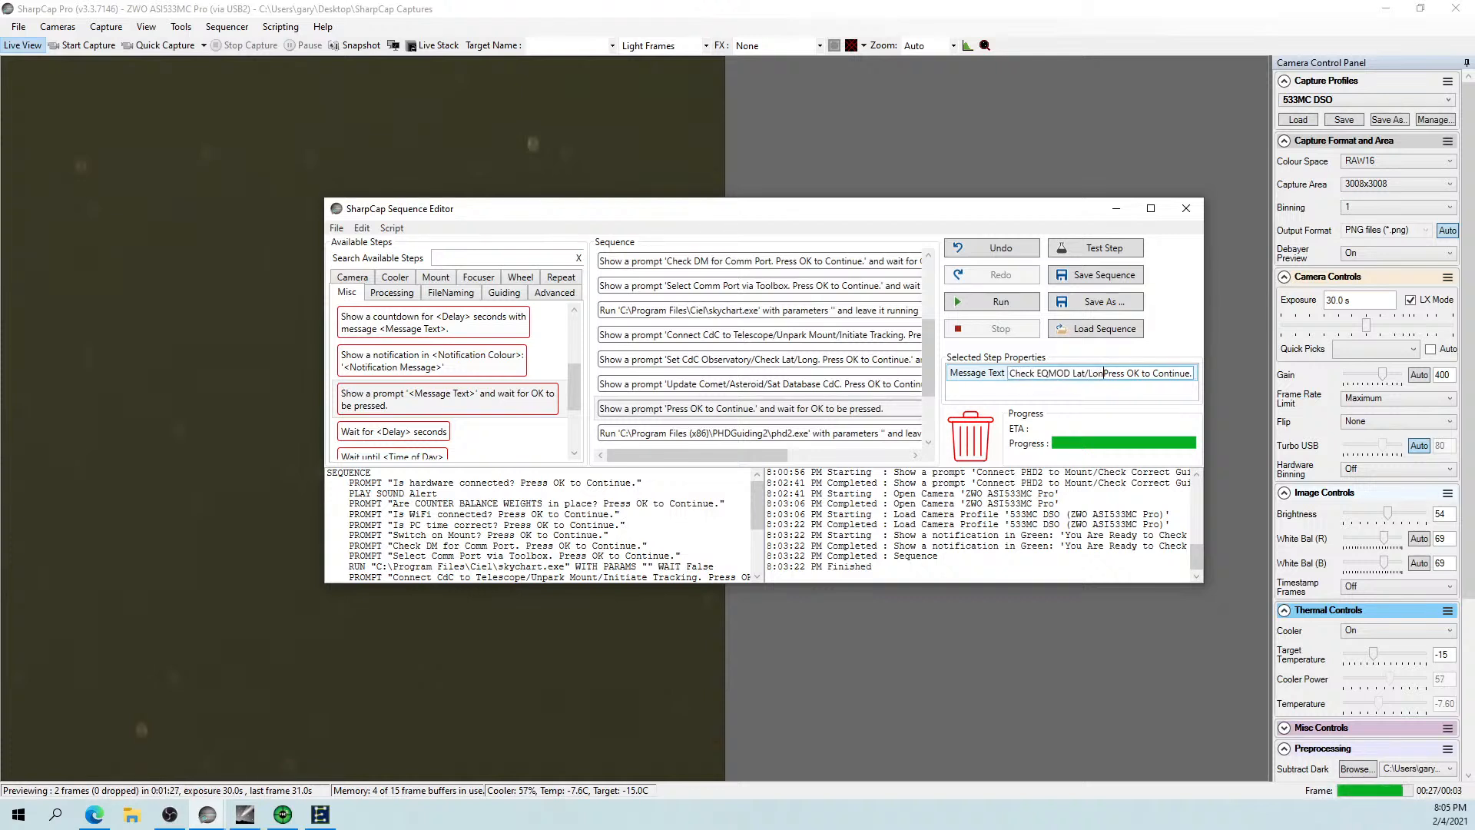
type("g ")
type("Coorect")
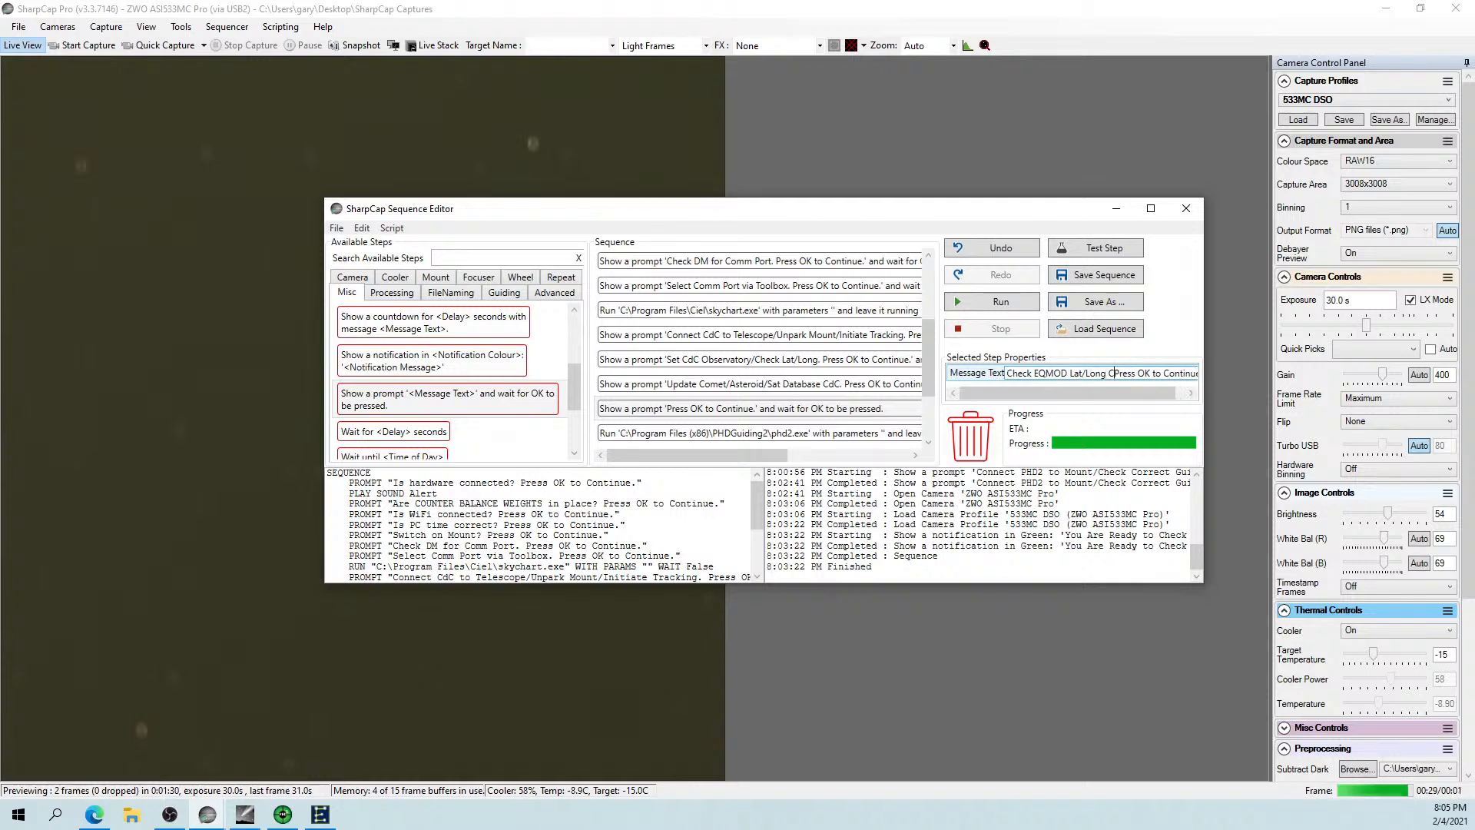
type(".")
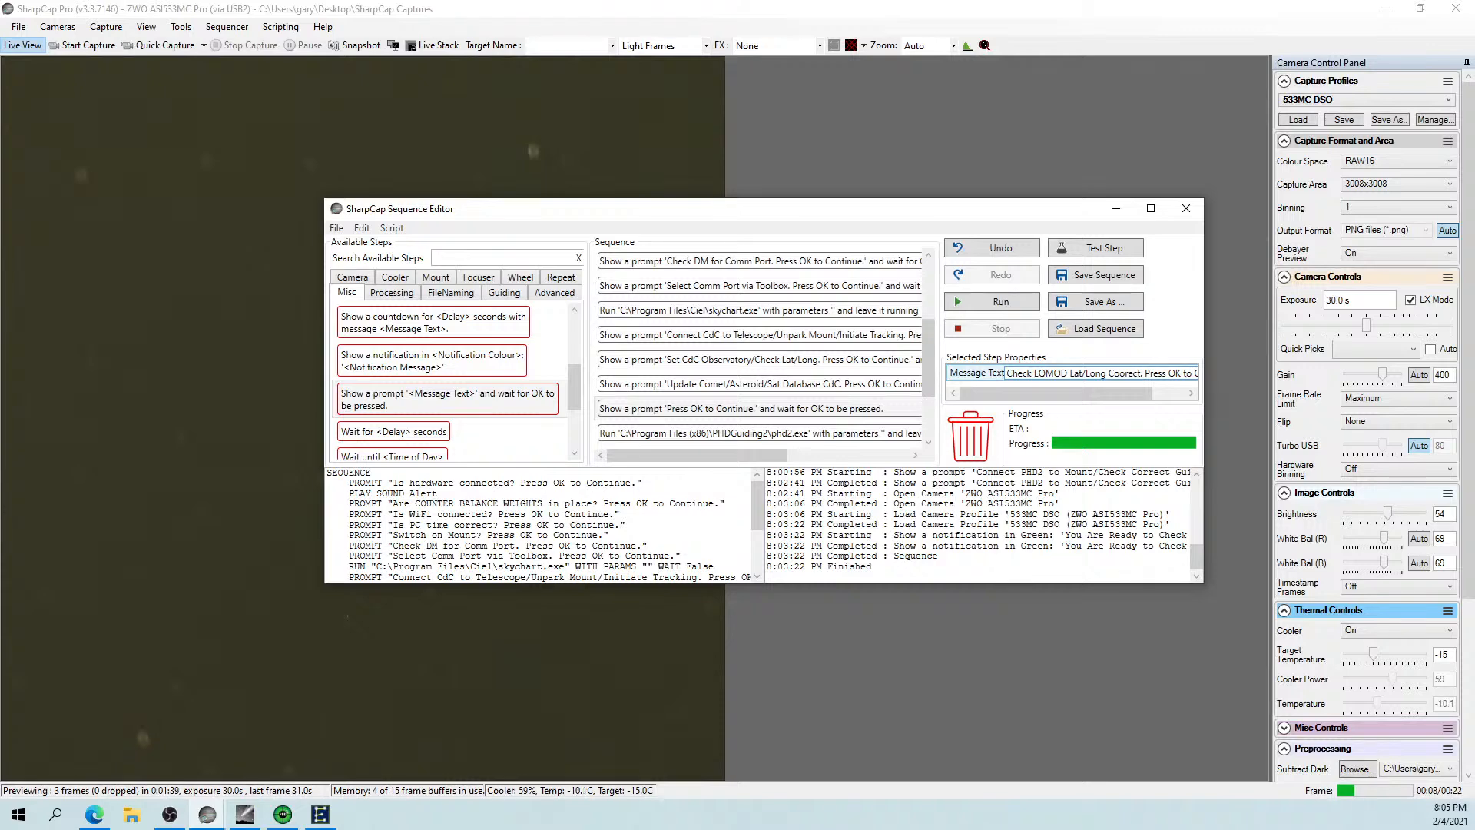
Test the new prompt step, acknowledge its message, and fix the misspelled word in the message text to "Correct".
left_click(1071, 250)
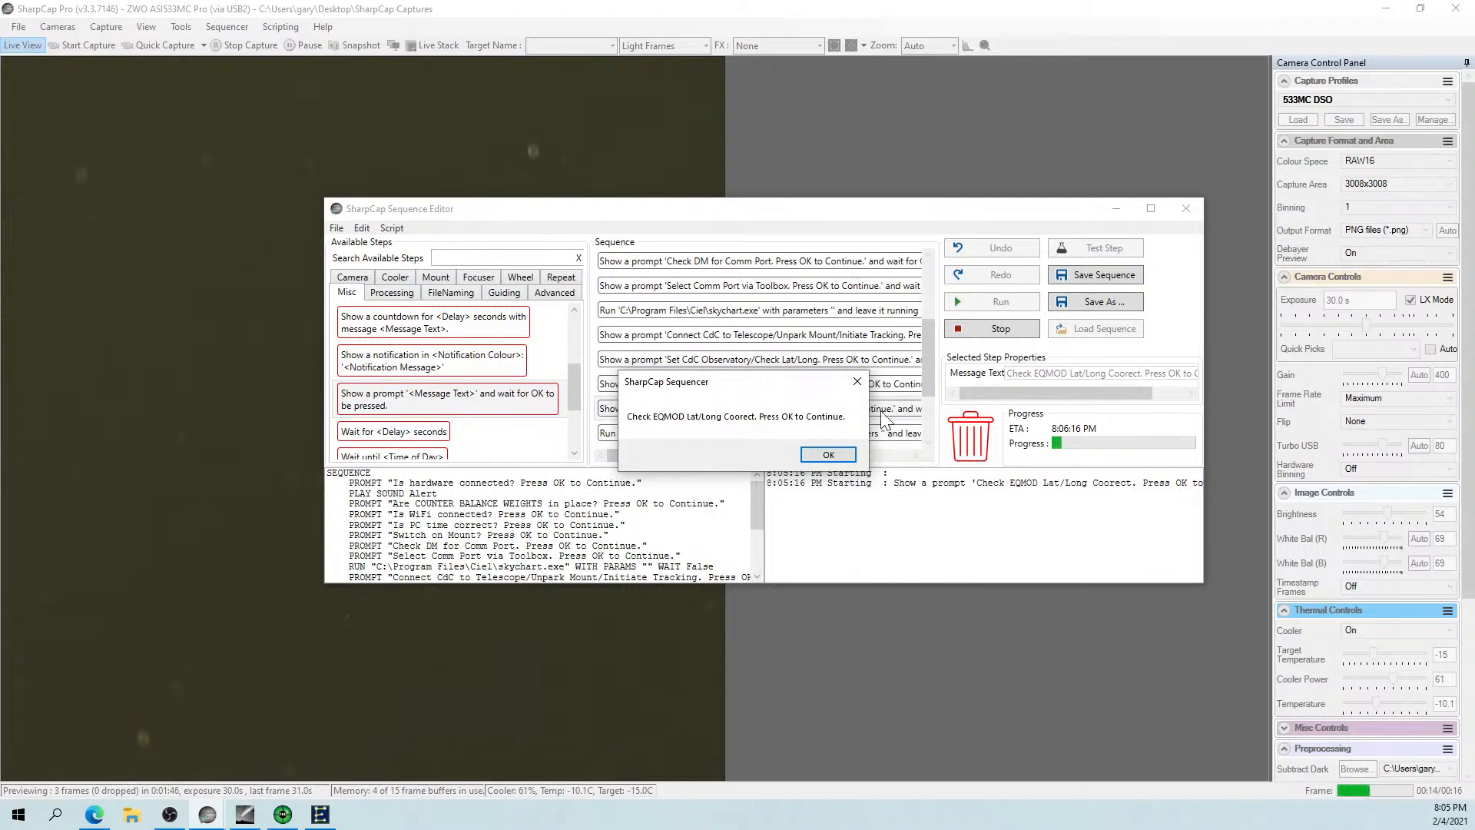
left_click(830, 455)
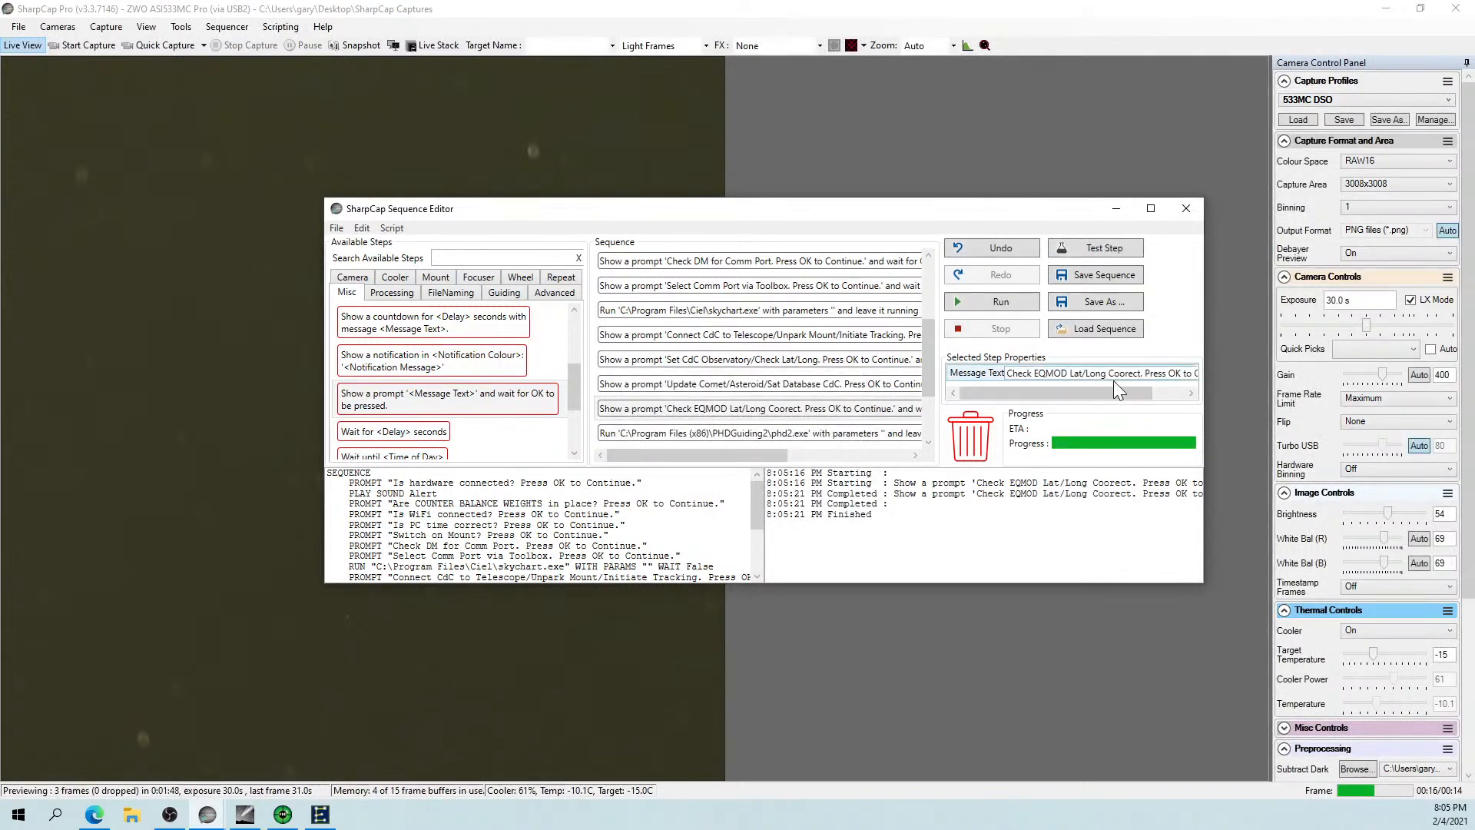
left_click(1125, 373)
key("BackSpace")
type("r")
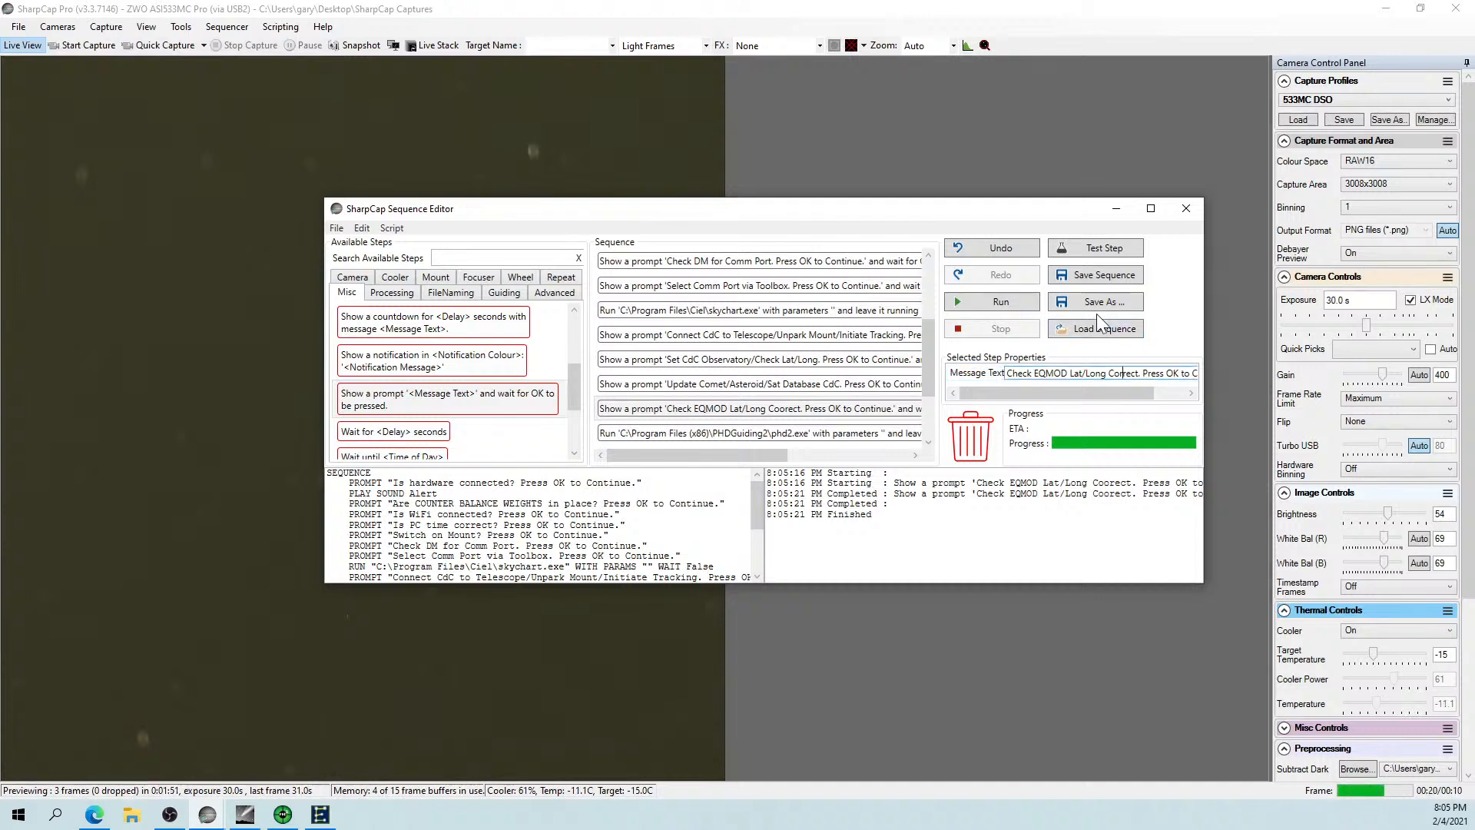
Save the edited sequence and close both the Sequence Editor and SharpCap.
left_click(1090, 278)
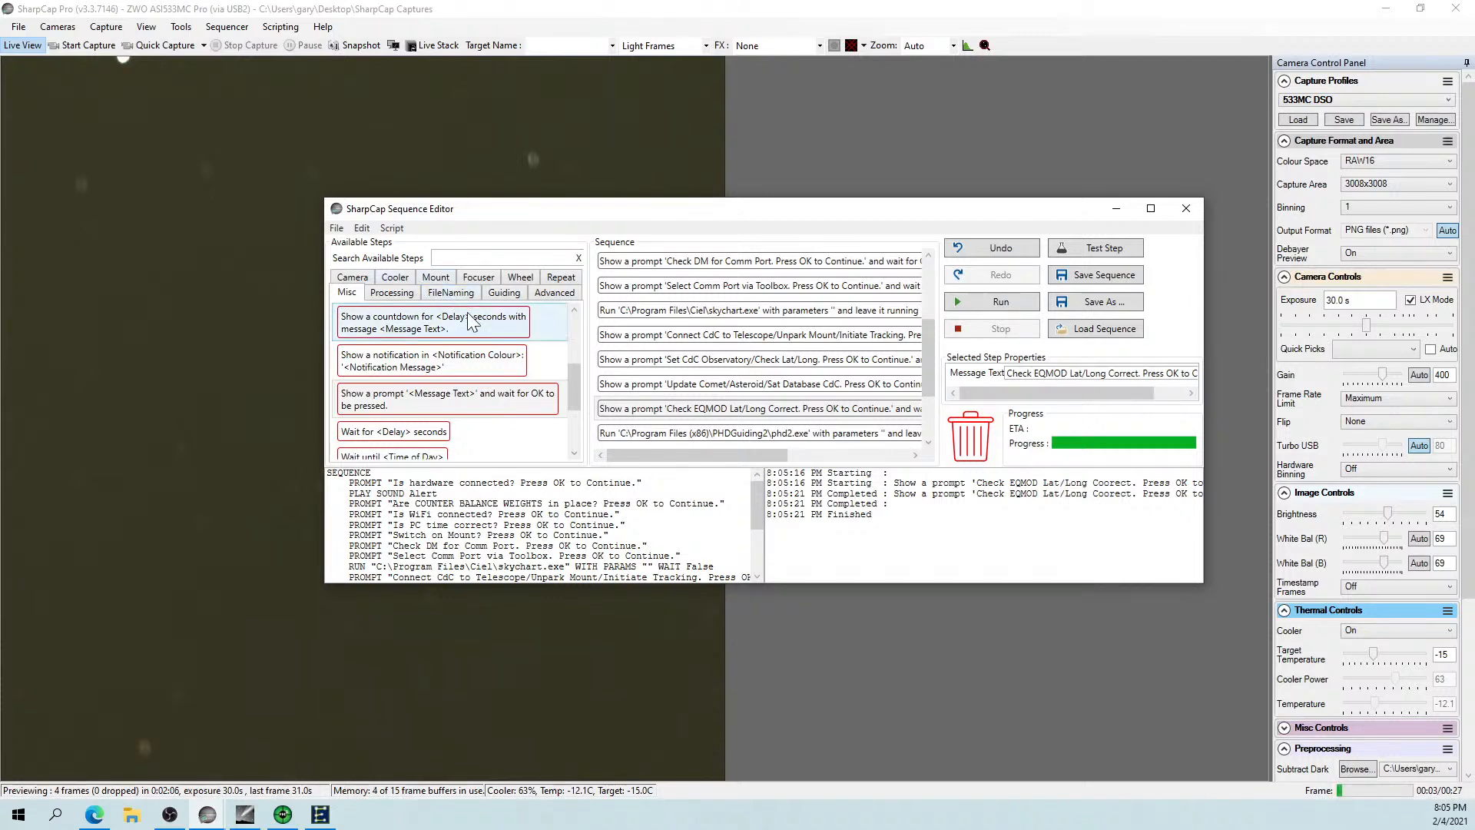
left_click_drag(576, 393, 575, 411)
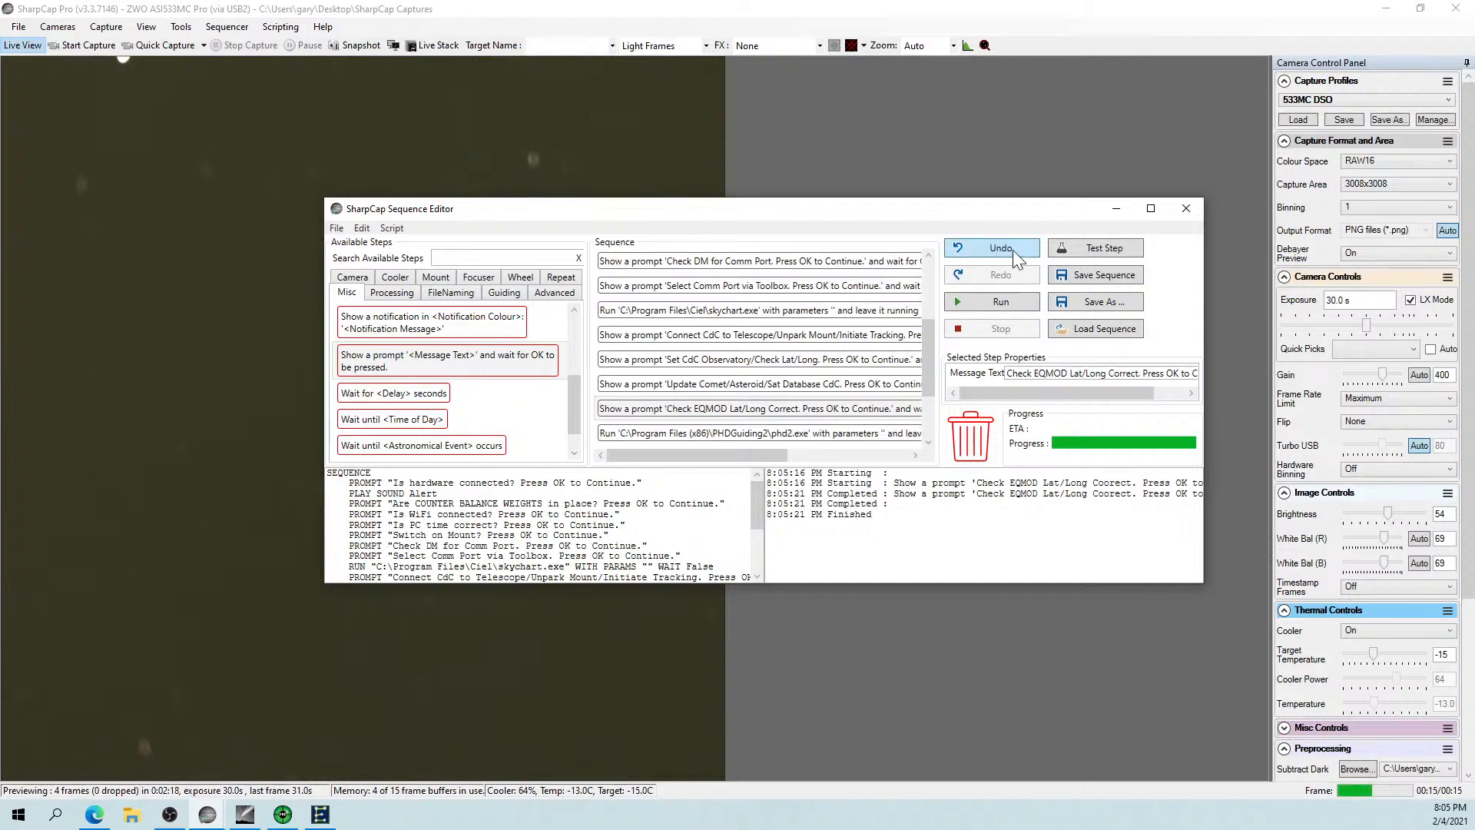
left_click(1184, 211)
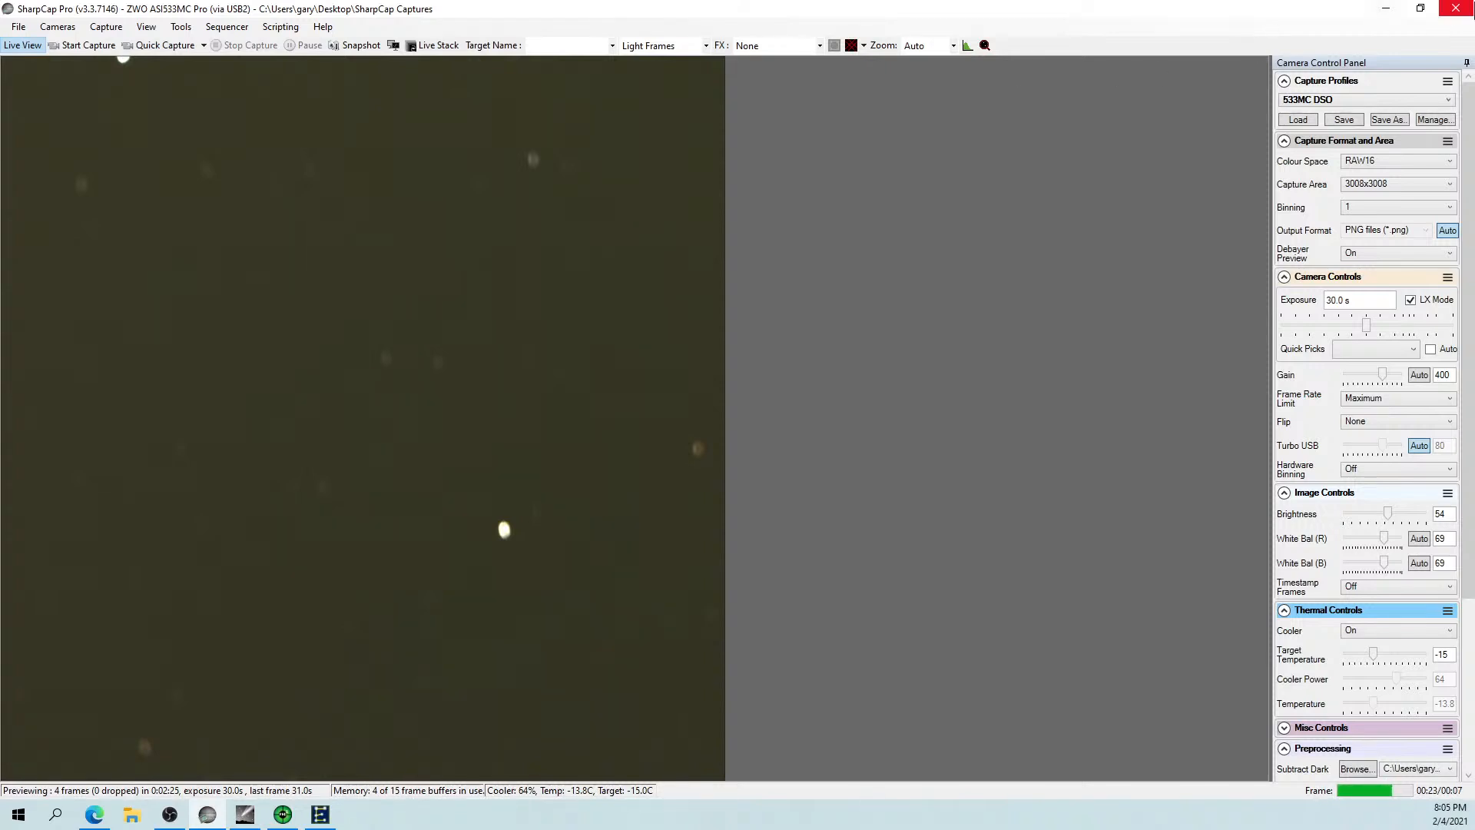
left_click(1452, 14)
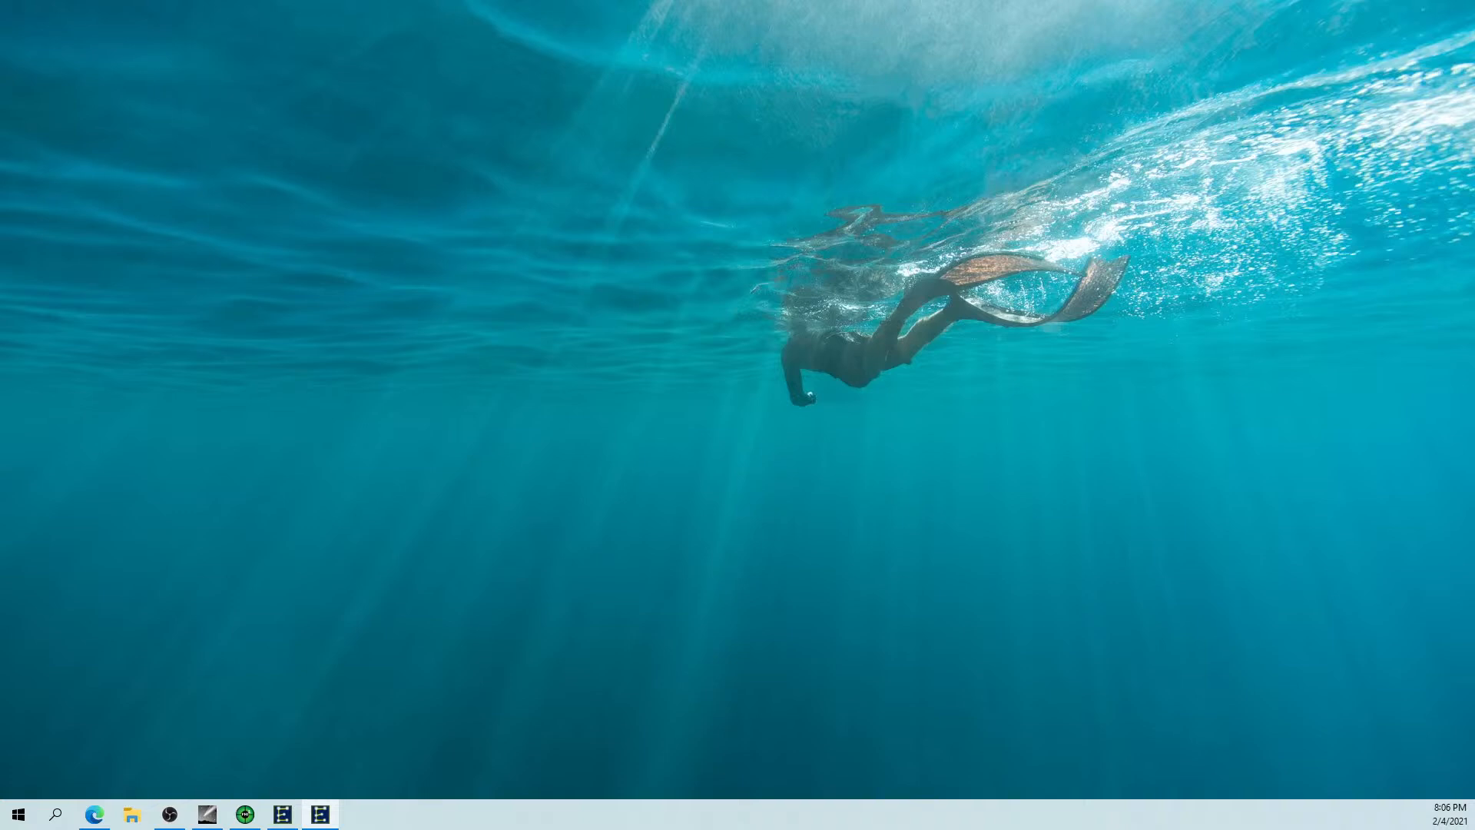
Bring the EQASCOM Toolbox into view and open the EQMOD driver setup window beside it.
left_click_drag(378, 112, 615, 168)
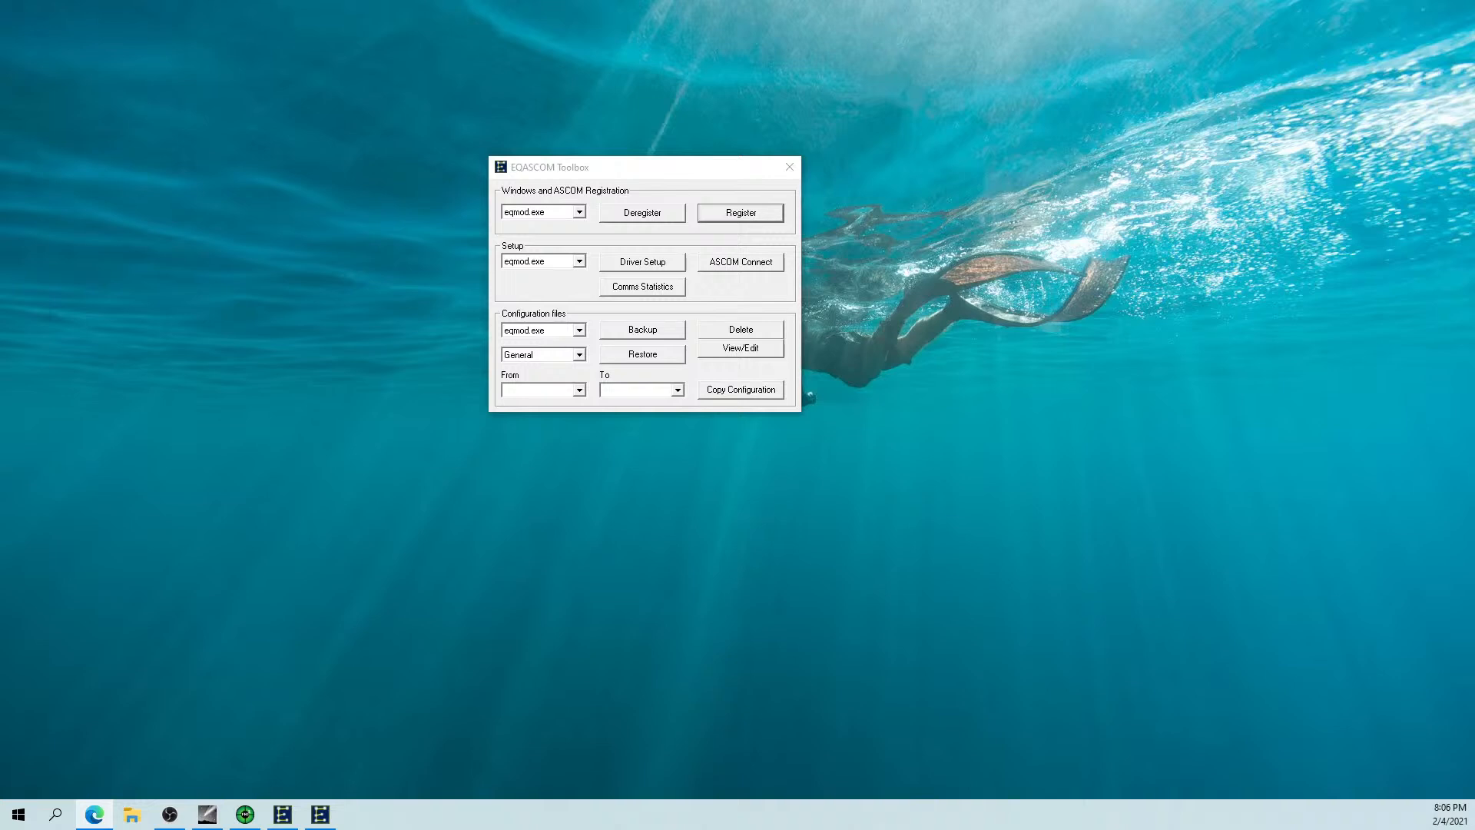
key("alt+Tab")
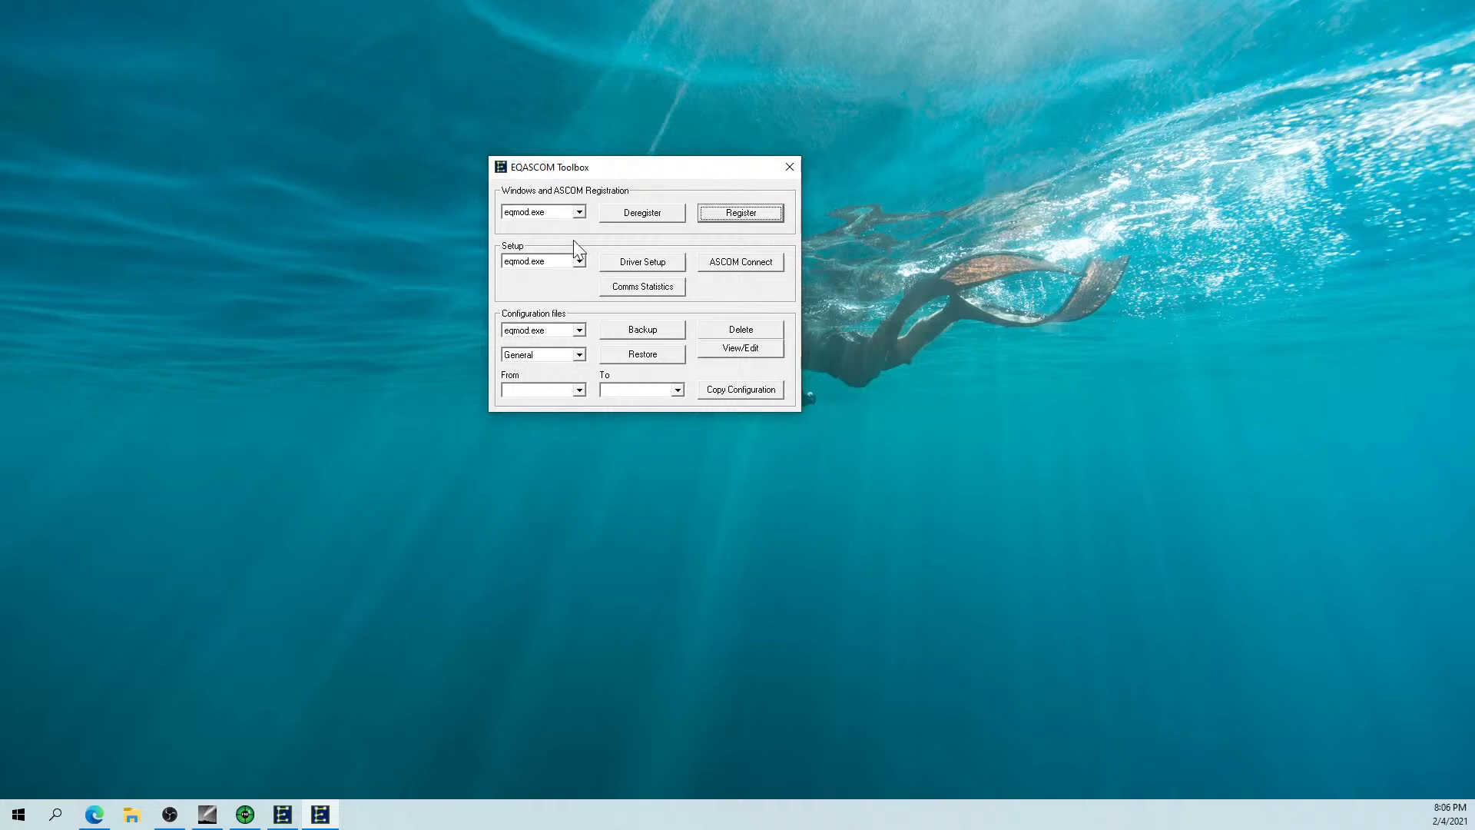
left_click(621, 264)
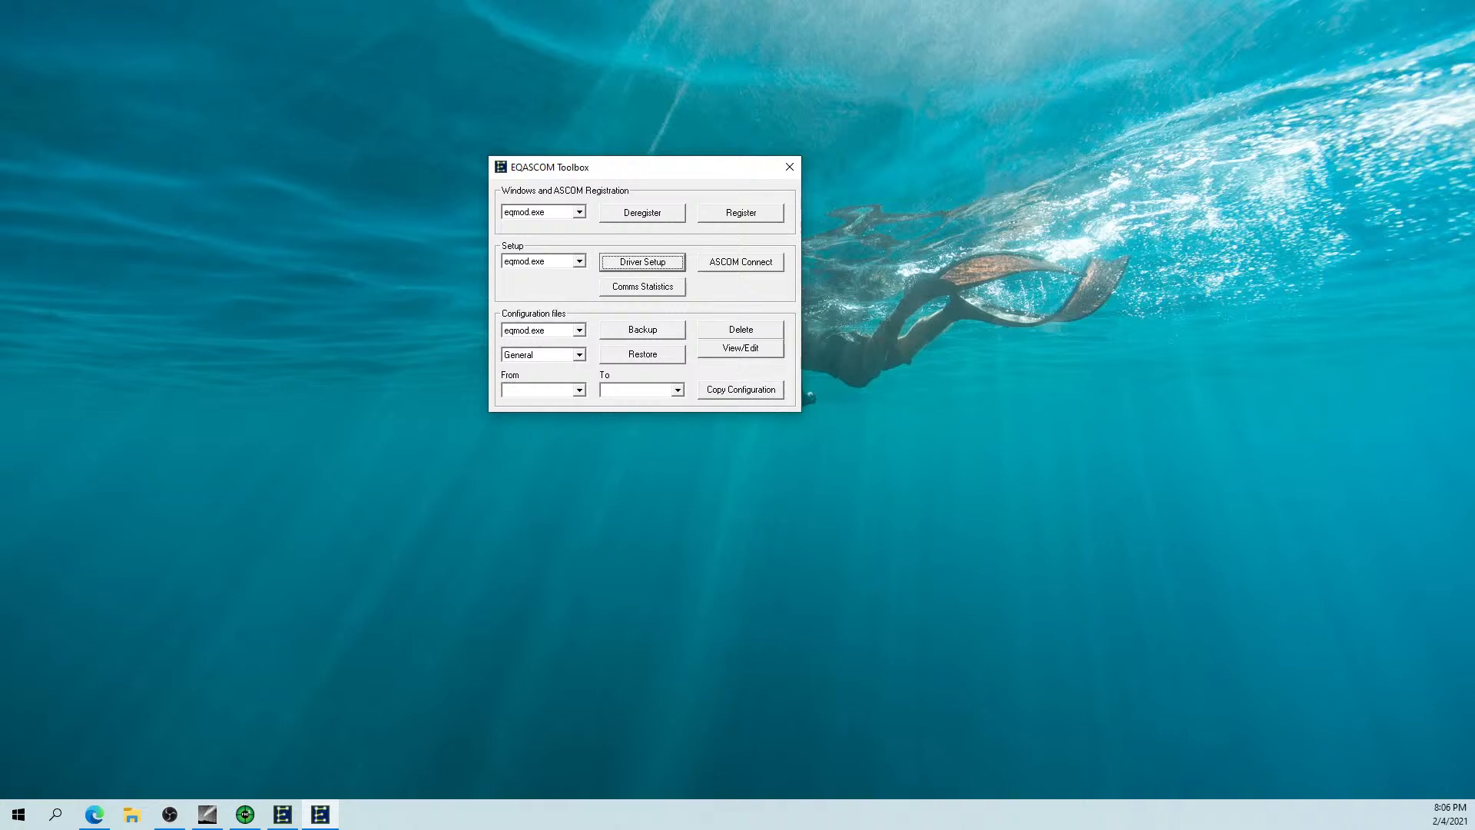
left_click_drag(0, 8, 340, 71)
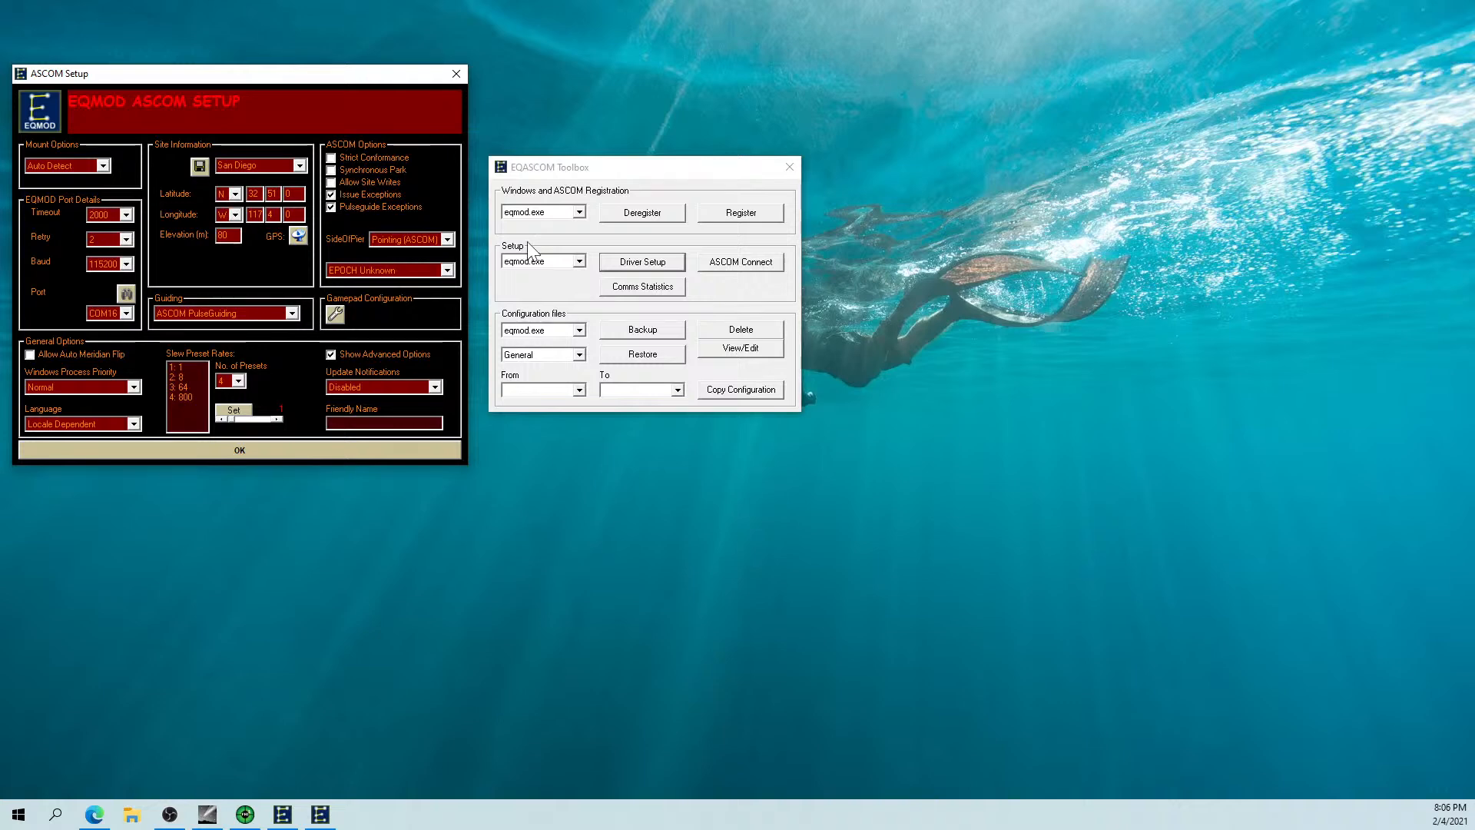
Try an ASCOM connection while the driver setup is open, dismiss the not-responding dialog and accept the EQMOD setup.
left_click(727, 259)
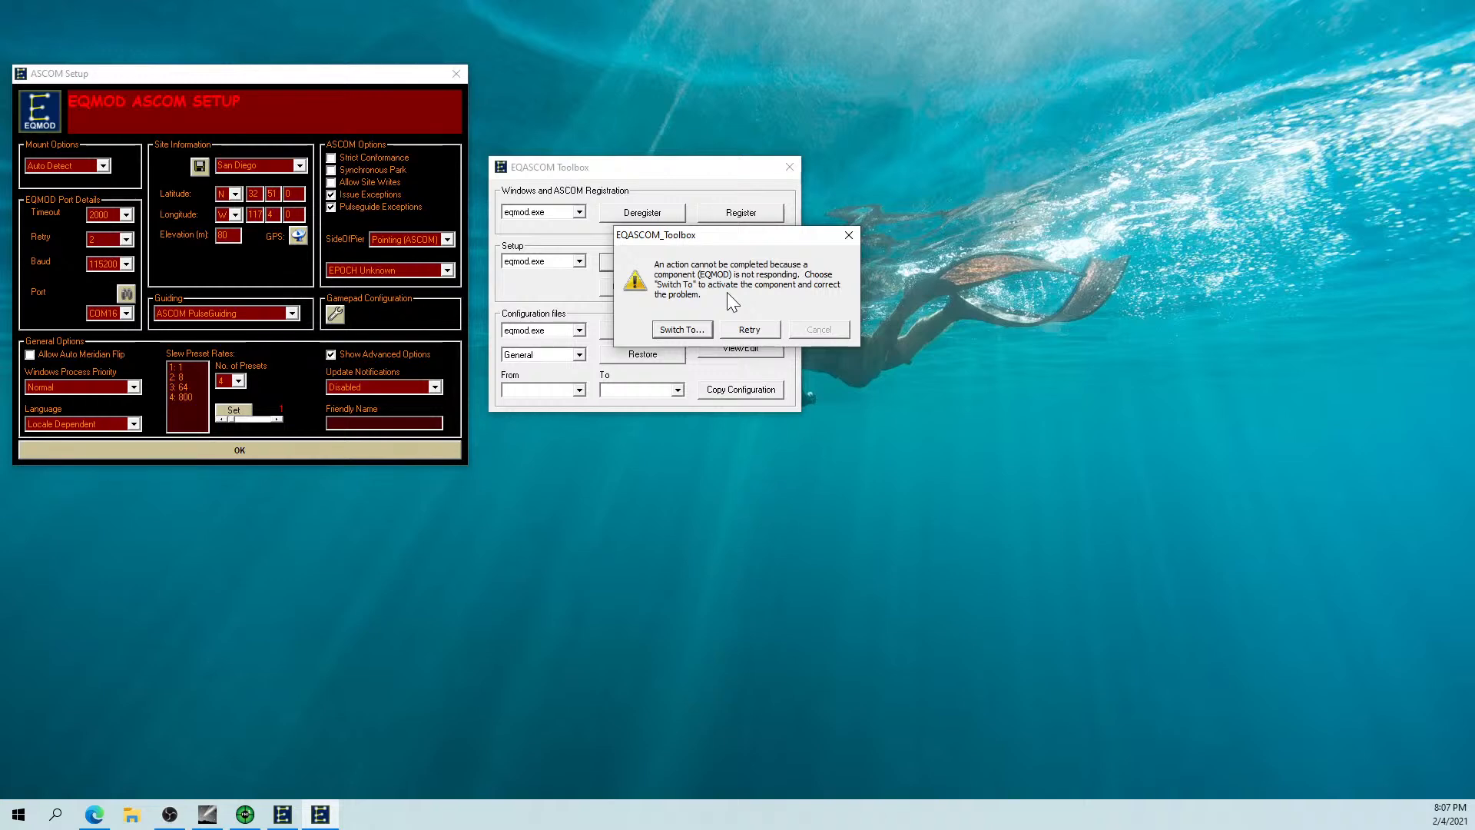
left_click(695, 324)
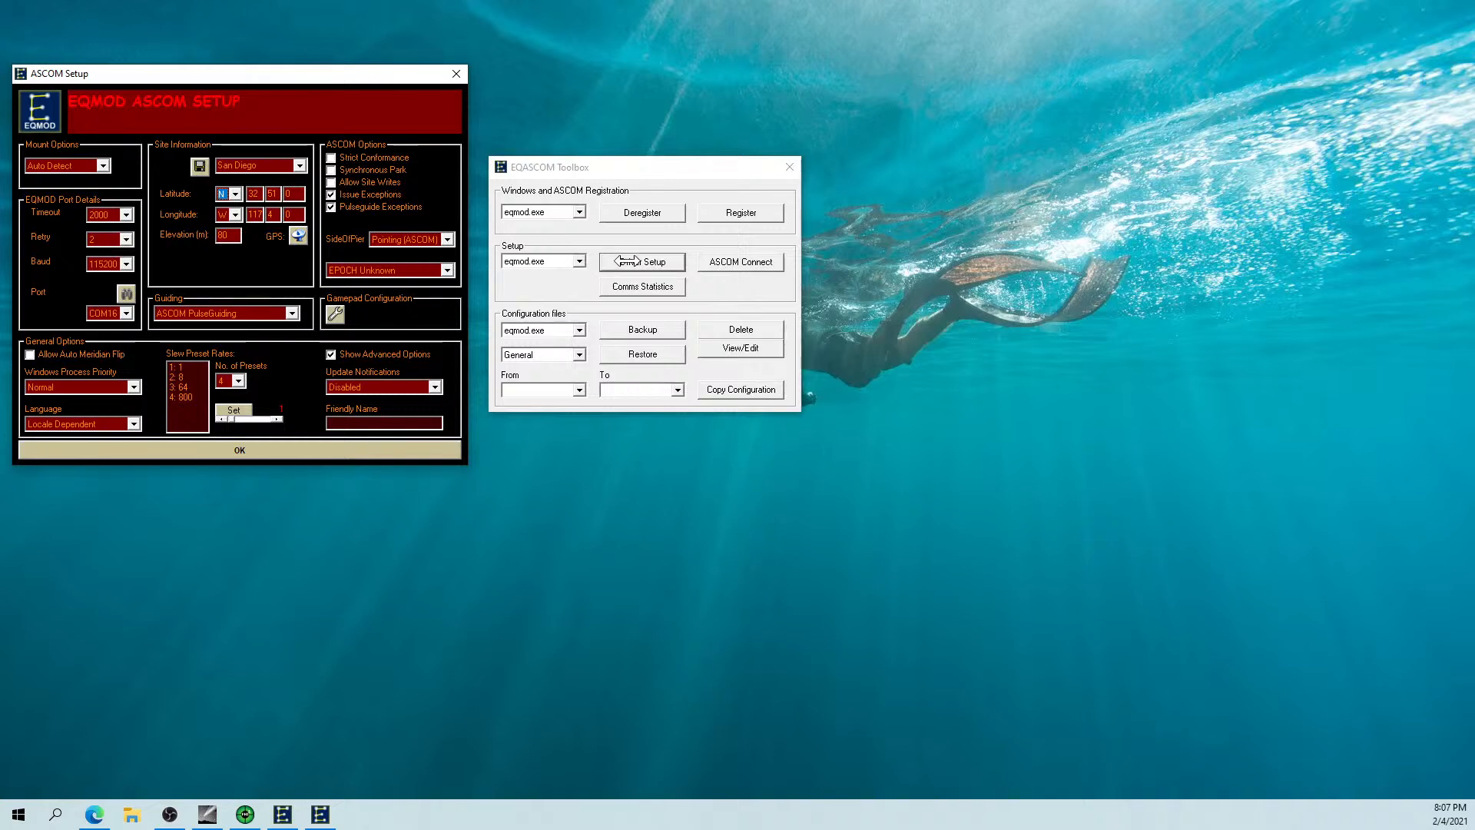
left_click(392, 445)
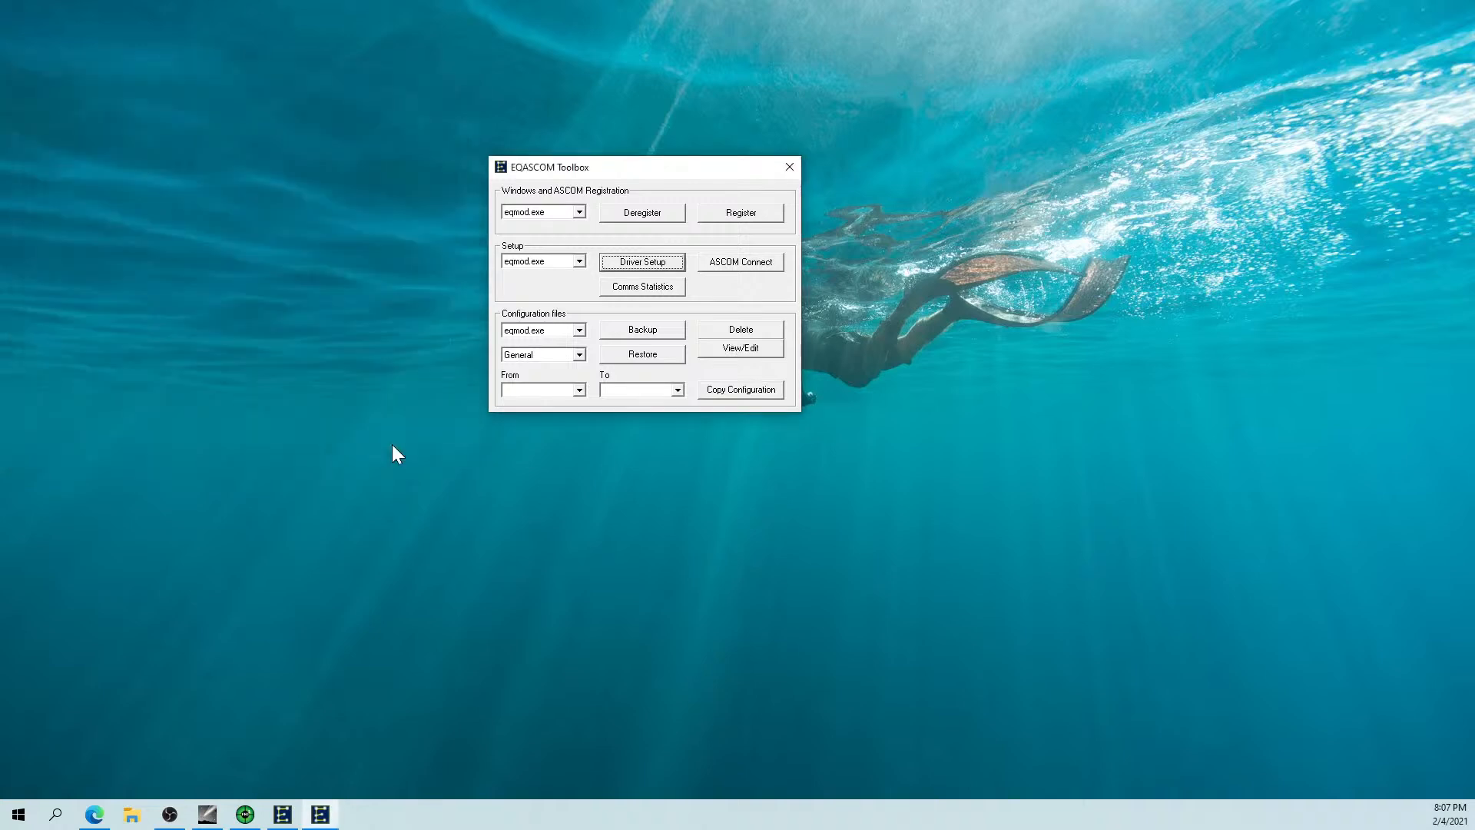
Reopen the EQMOD driver setup, clear the blocking dialogs, accept the setup once it is in view and close the EQASCOM Toolbox.
left_click(624, 263)
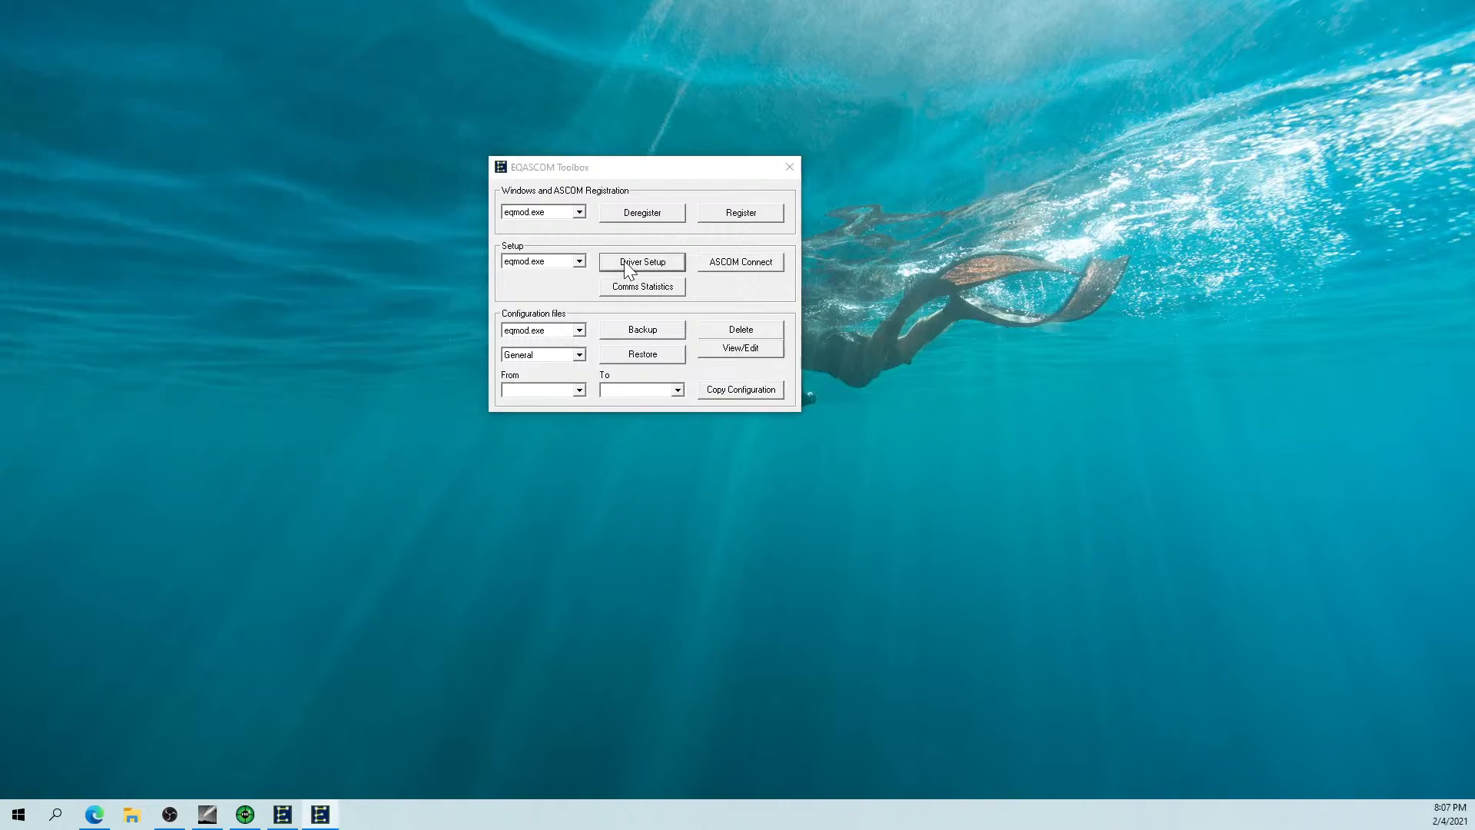
left_click(749, 267)
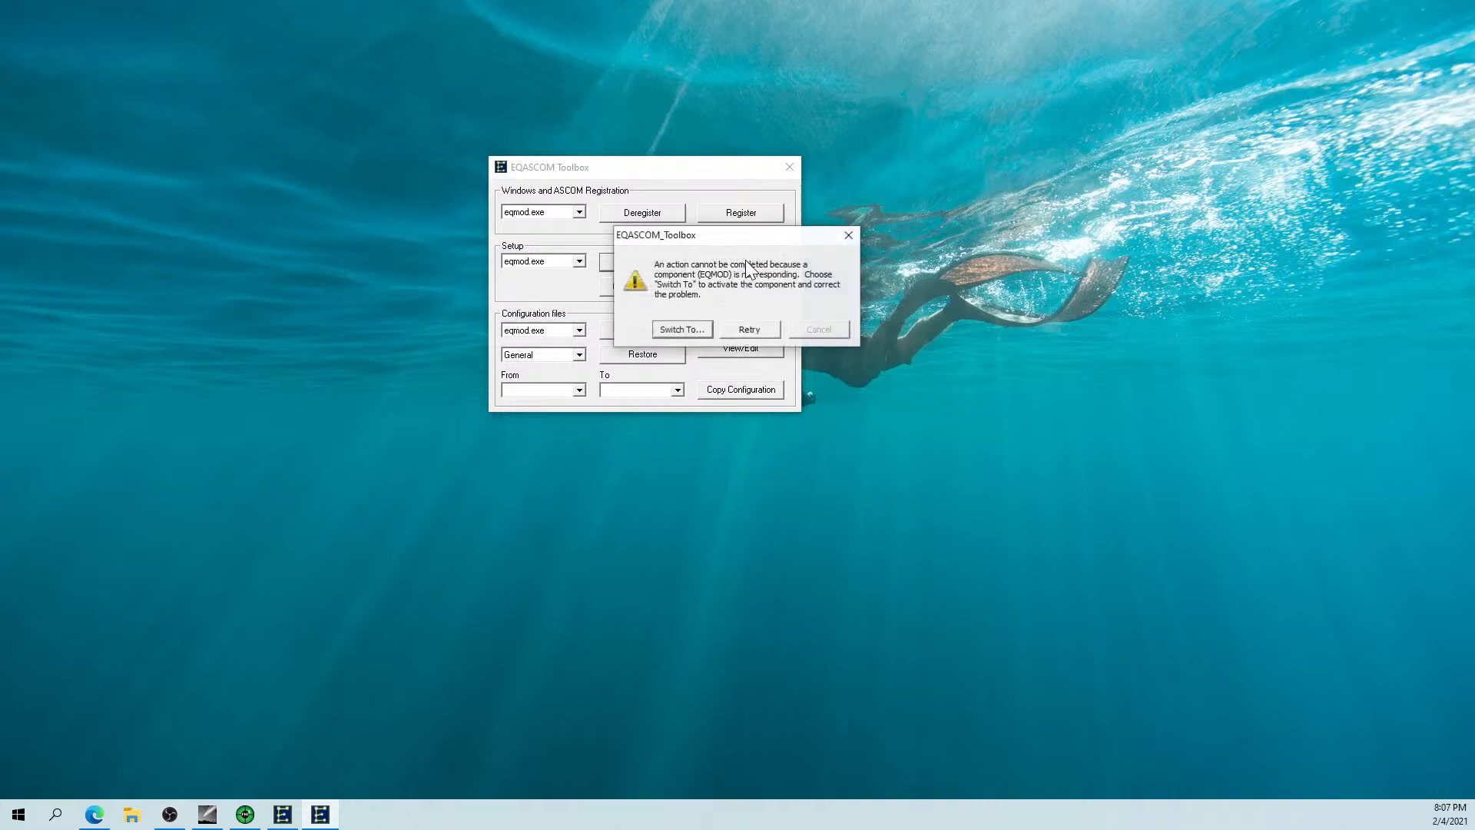
left_click(680, 329)
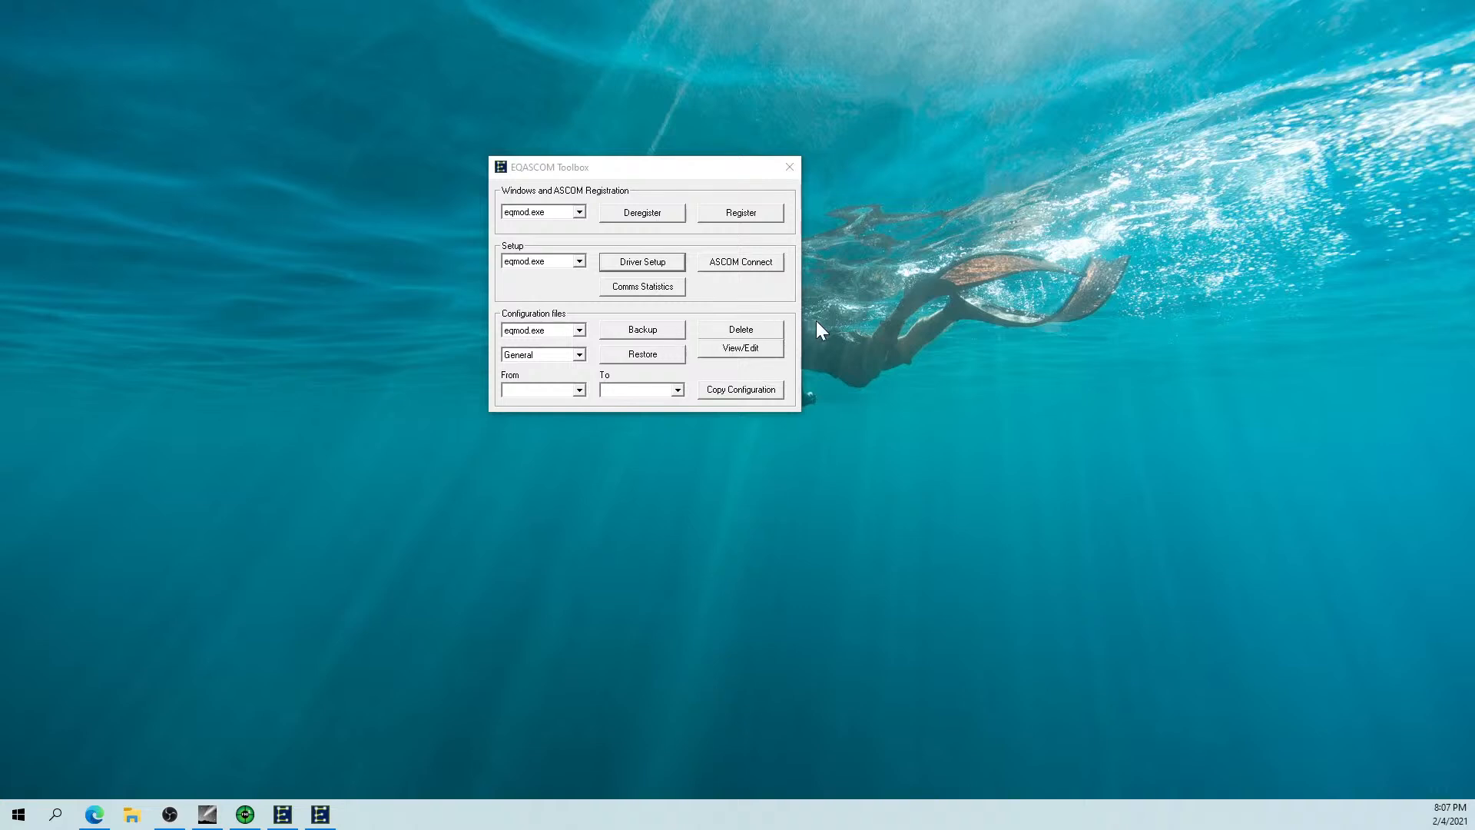
left_click(788, 169)
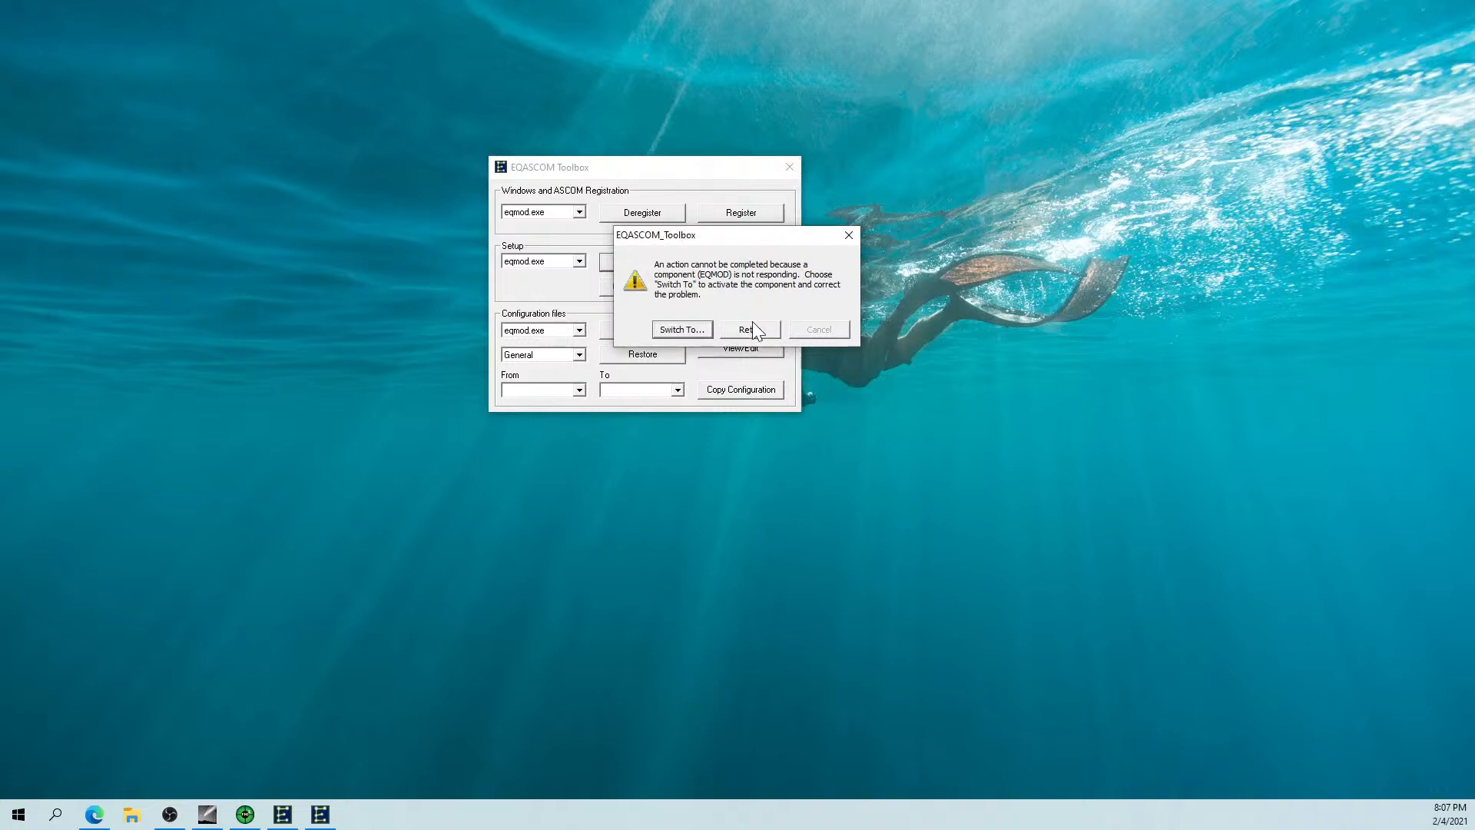
left_click(753, 329)
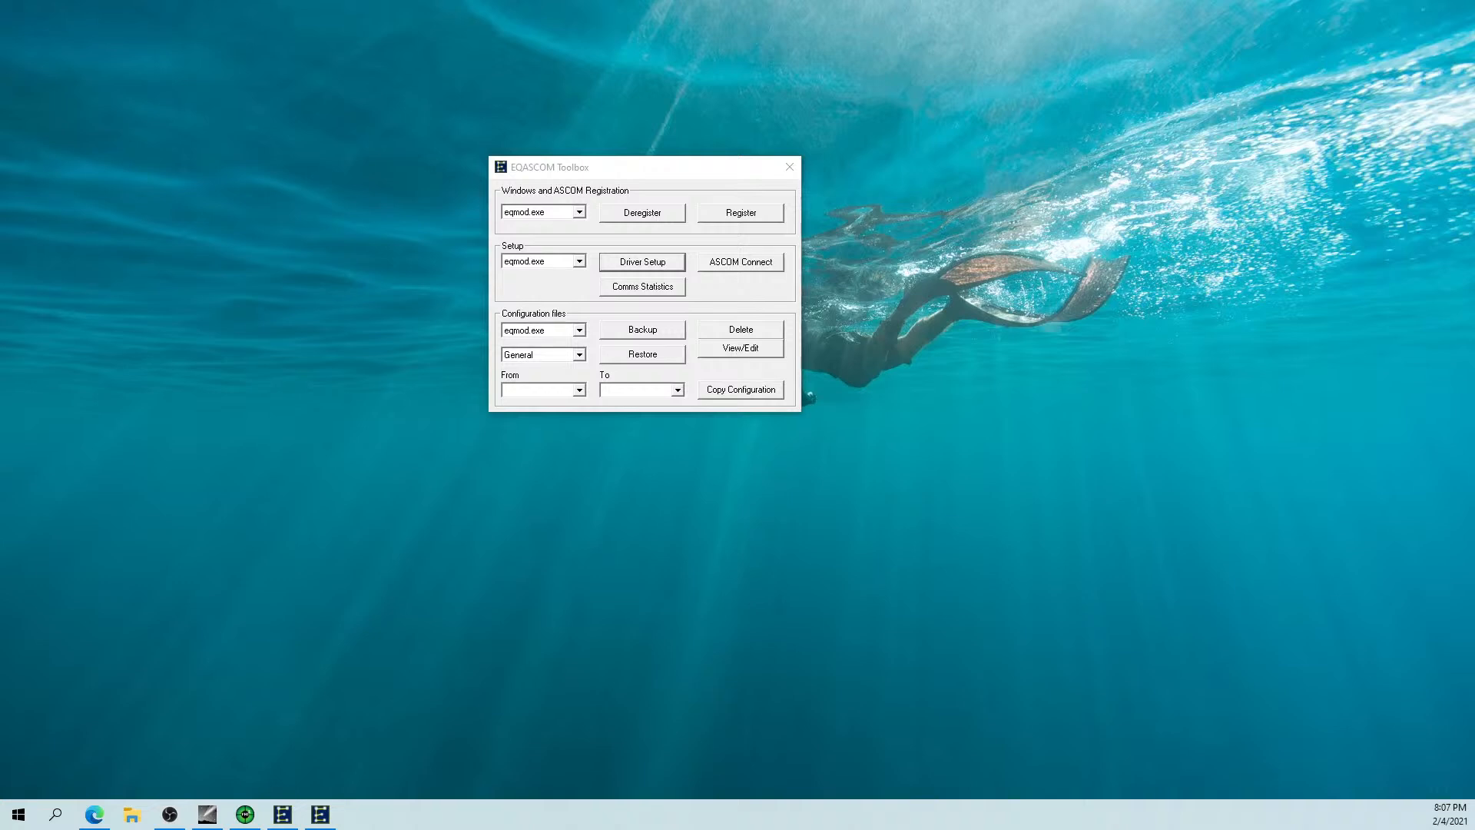
left_click_drag(0, 54, 406, 56)
left_click(233, 430)
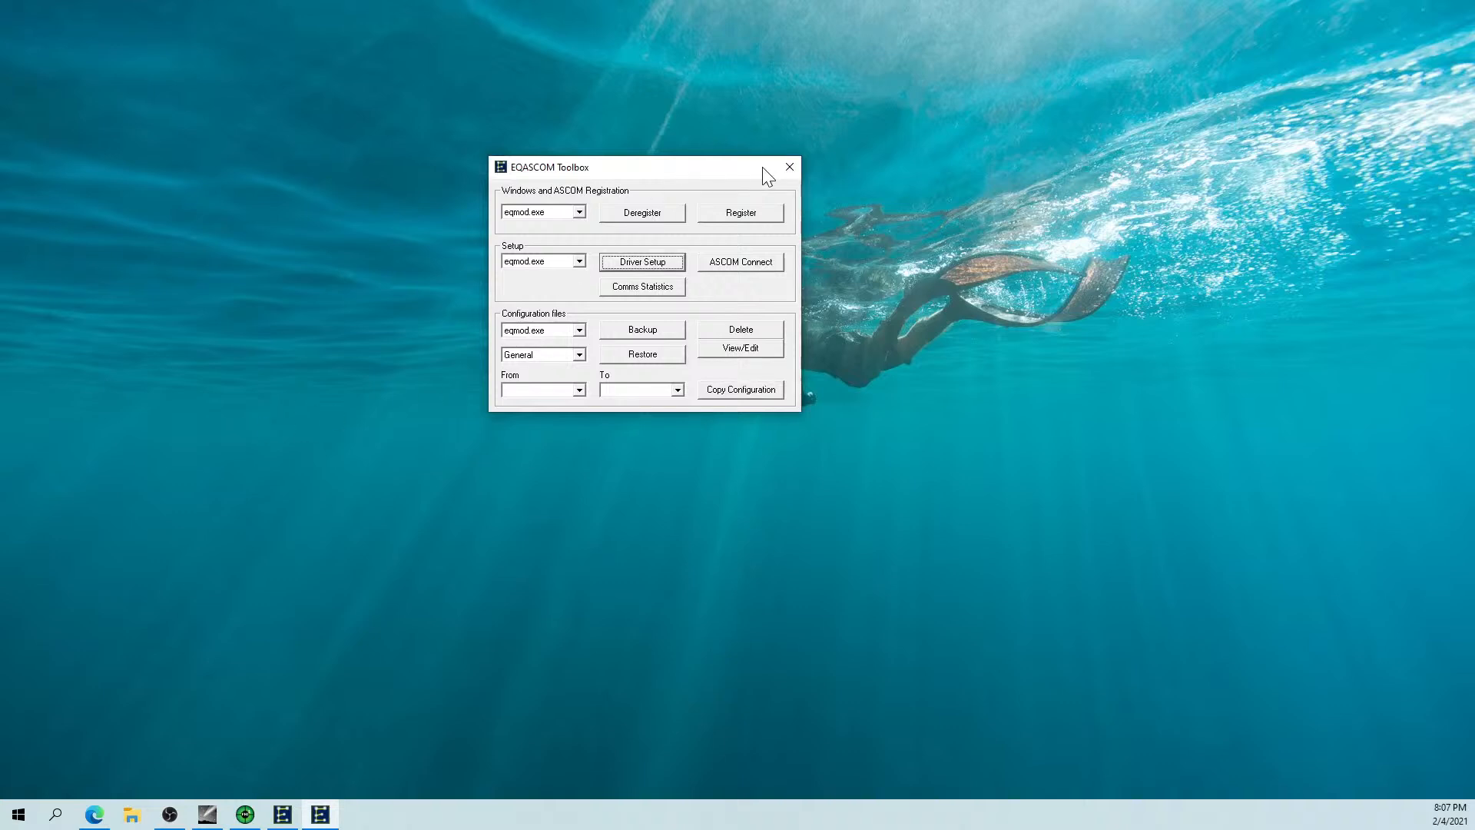
left_click(788, 167)
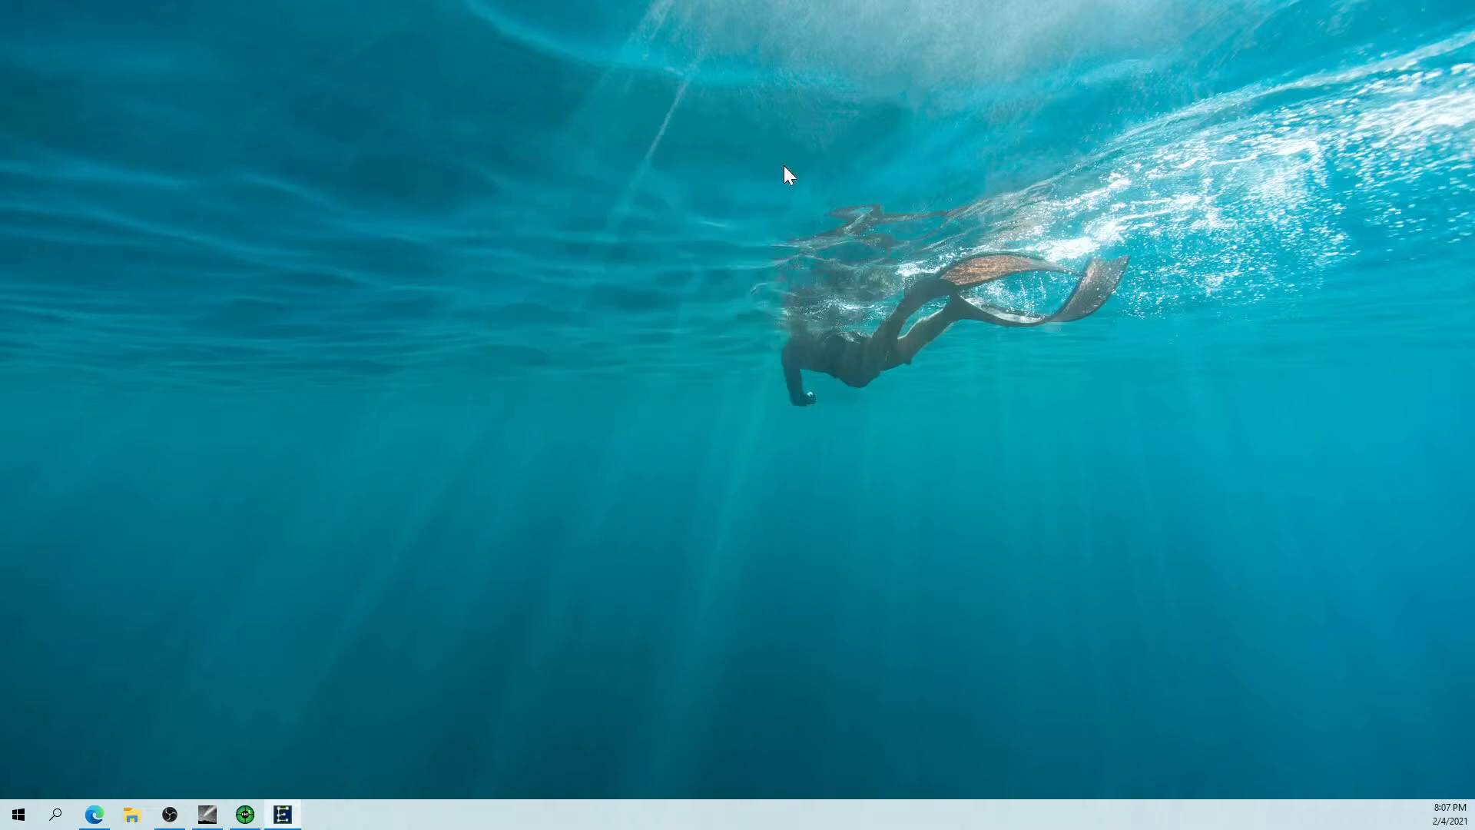
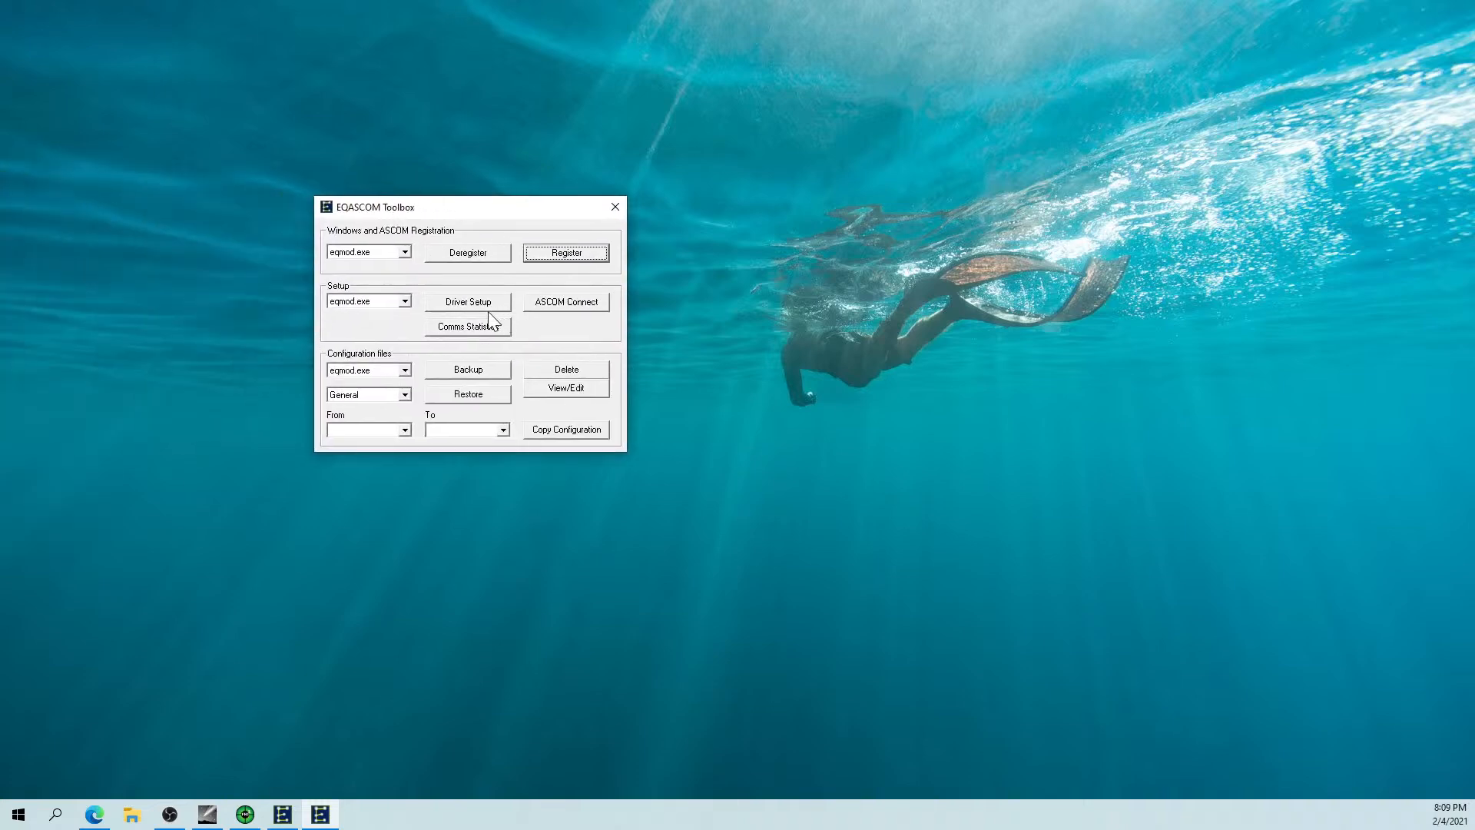
Show the site information in the EQMOD driver setup from the relaunched EQASCOM Toolbox, accept it and close the toolbox.
left_click(462, 308)
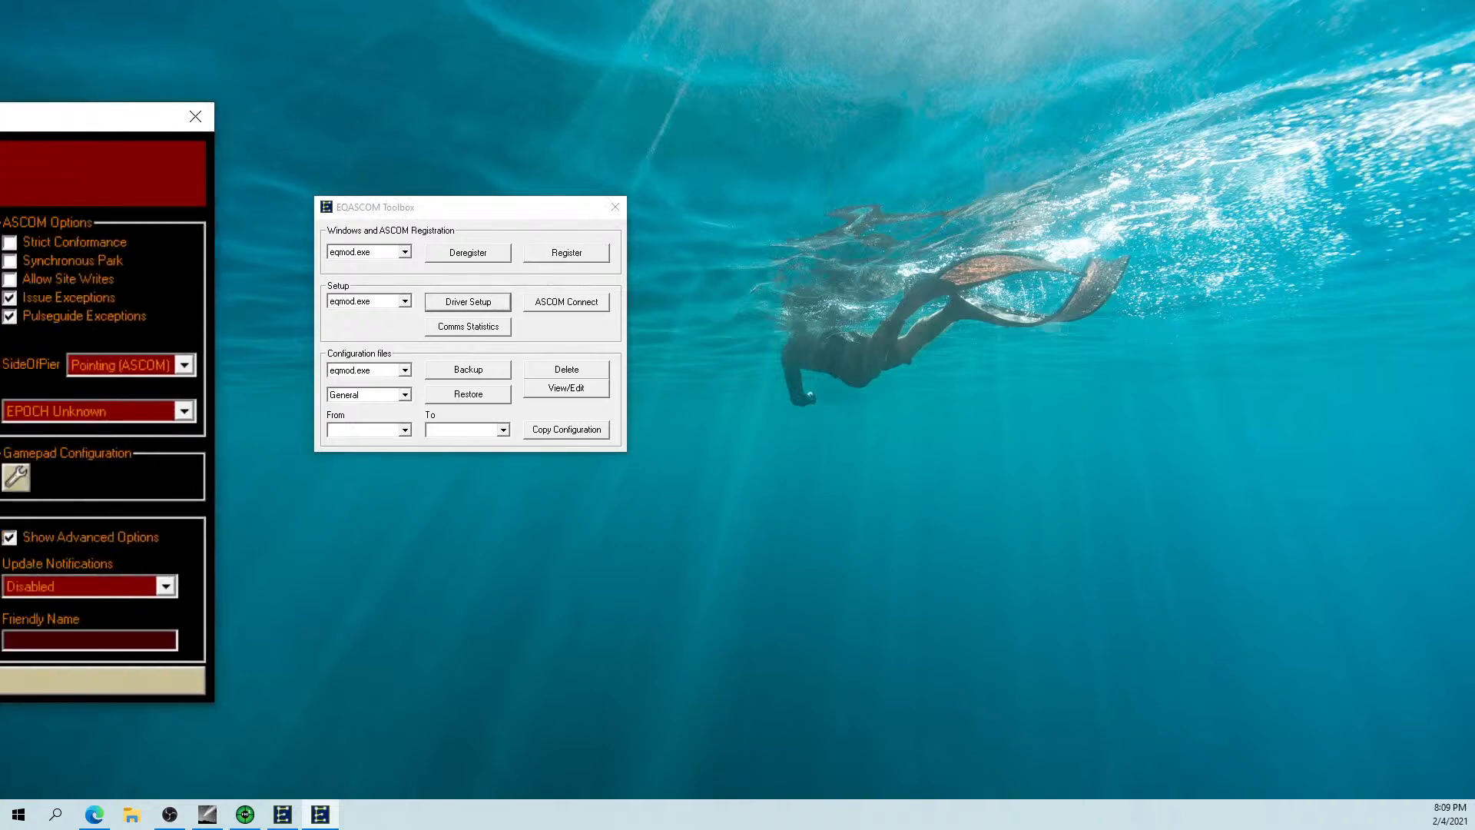
left_click_drag(16, 139, 922, 150)
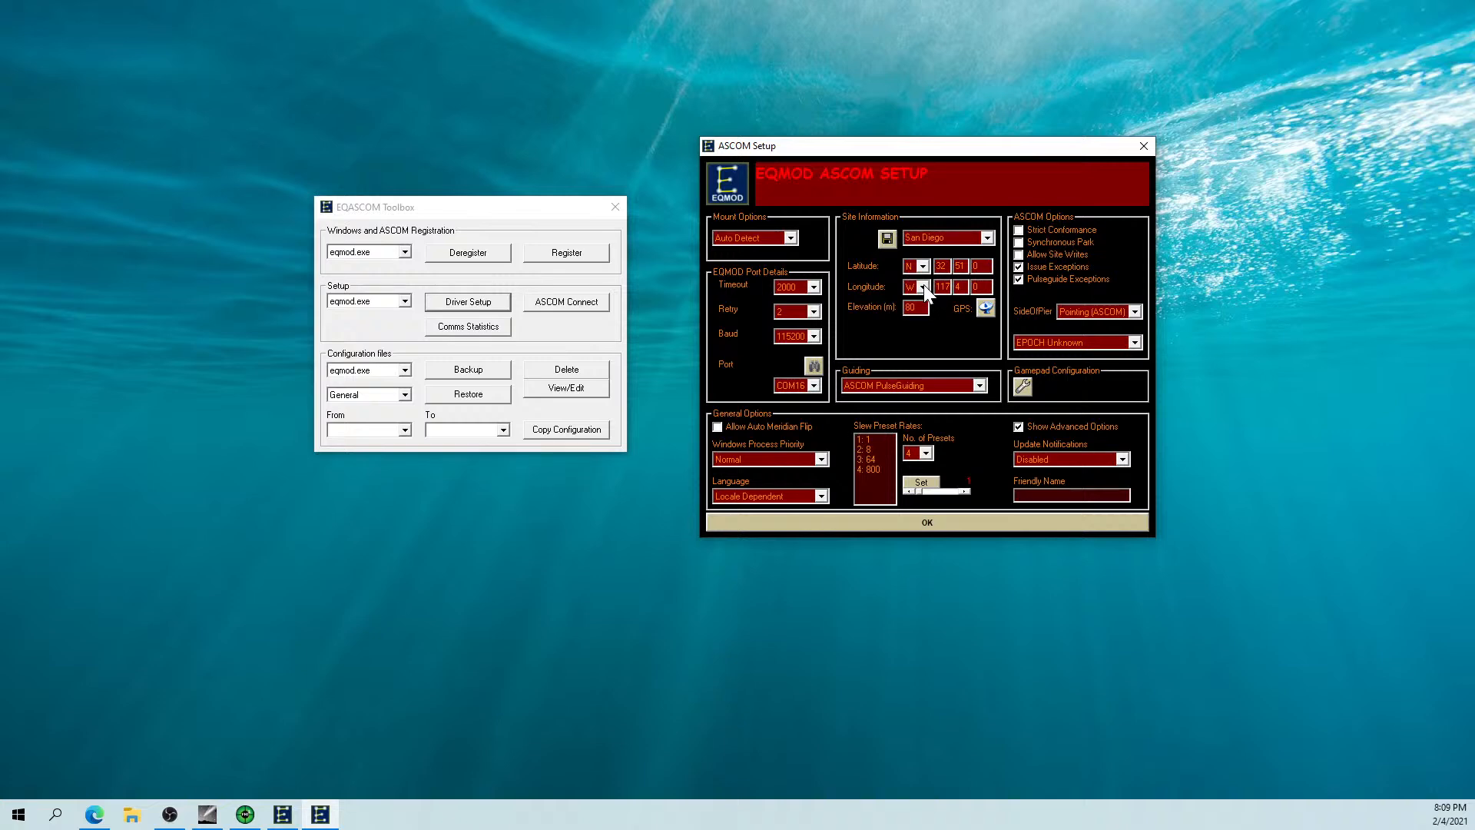
left_click(928, 523)
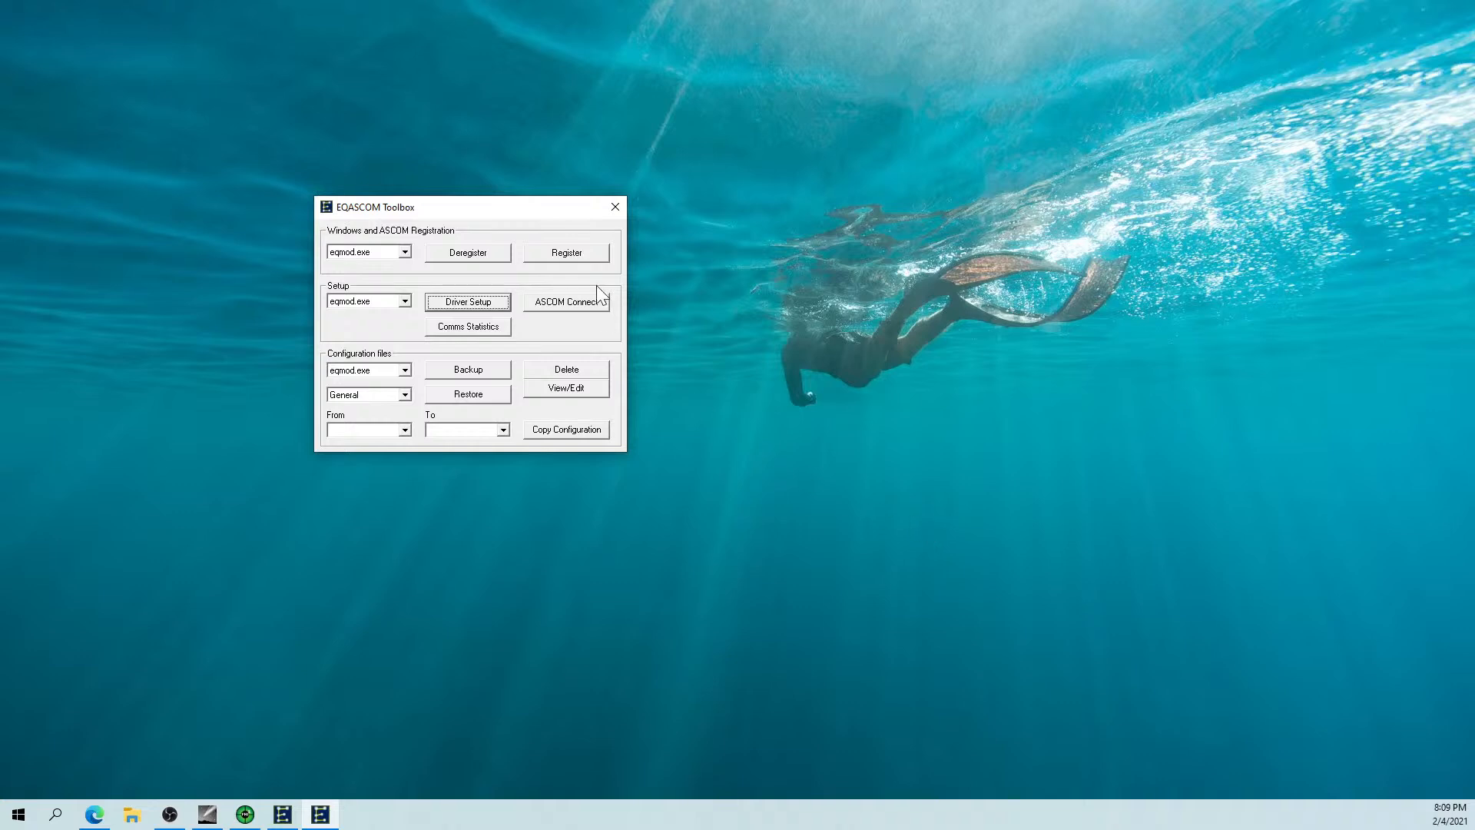
left_click(612, 209)
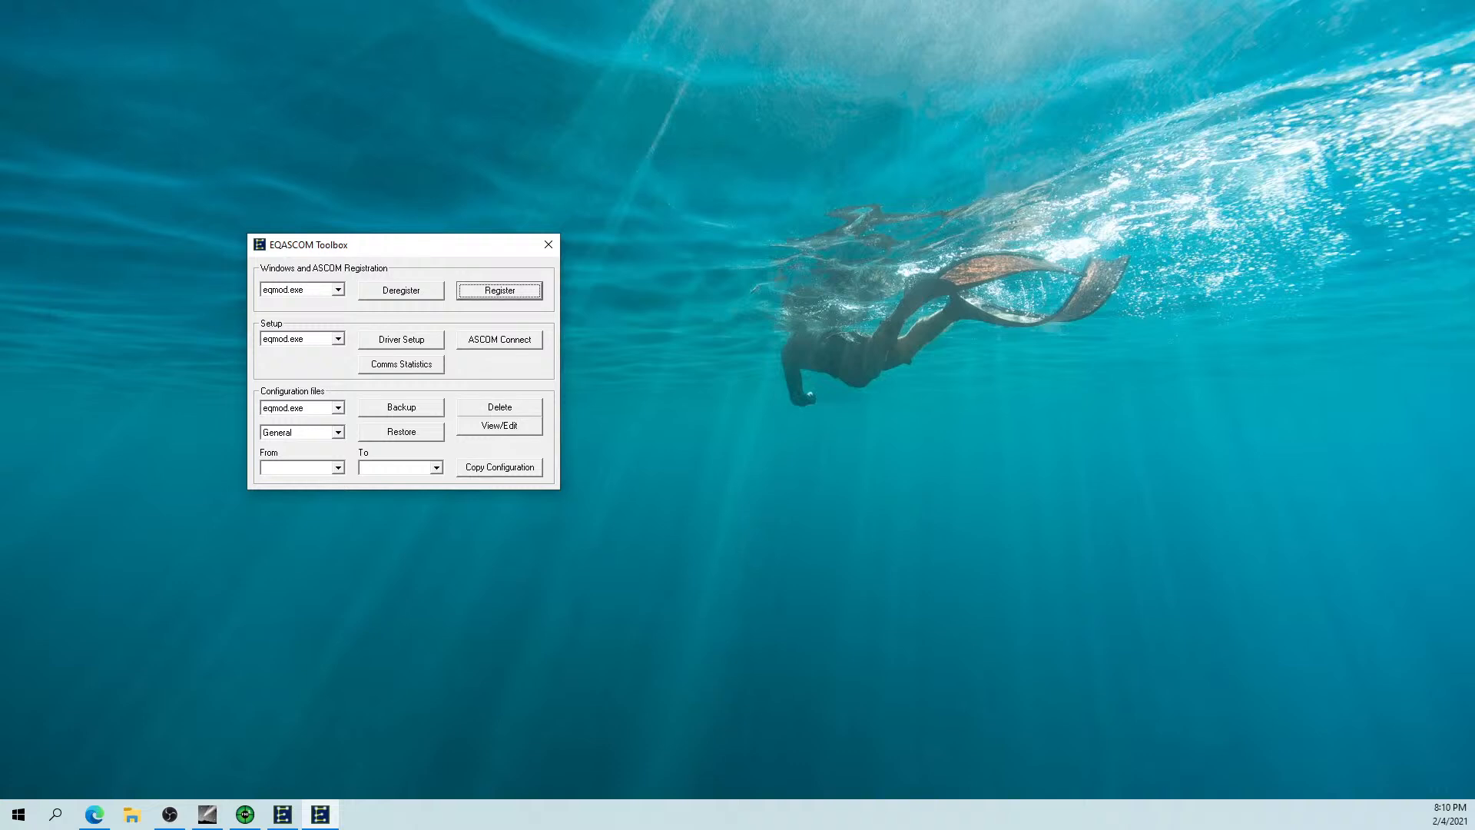
Start an ASCOM connection to eqmod.exe from the EQASCOM Toolbox, disconnect it and try connecting again.
left_click(481, 346)
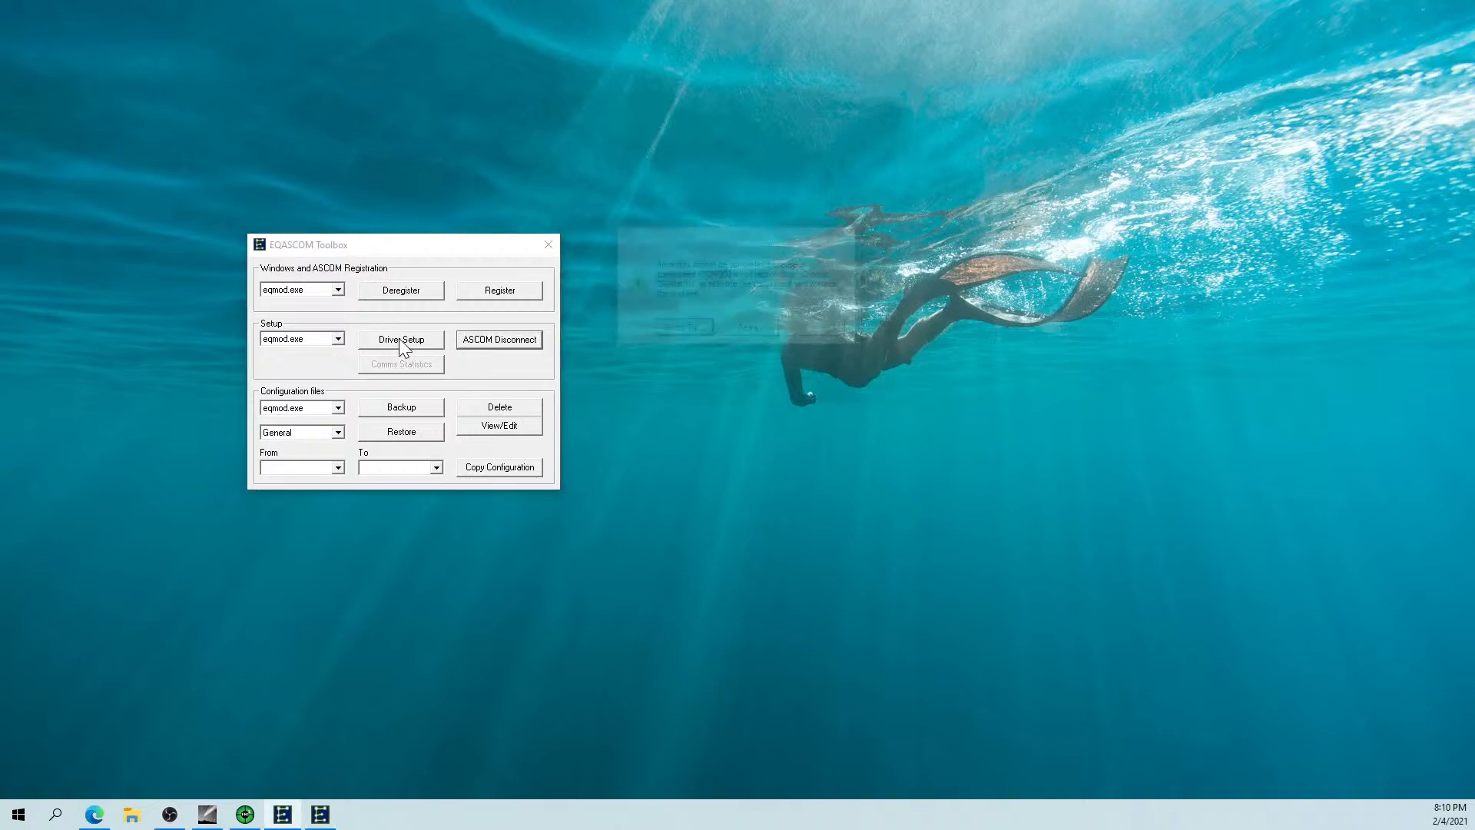
left_click(475, 343)
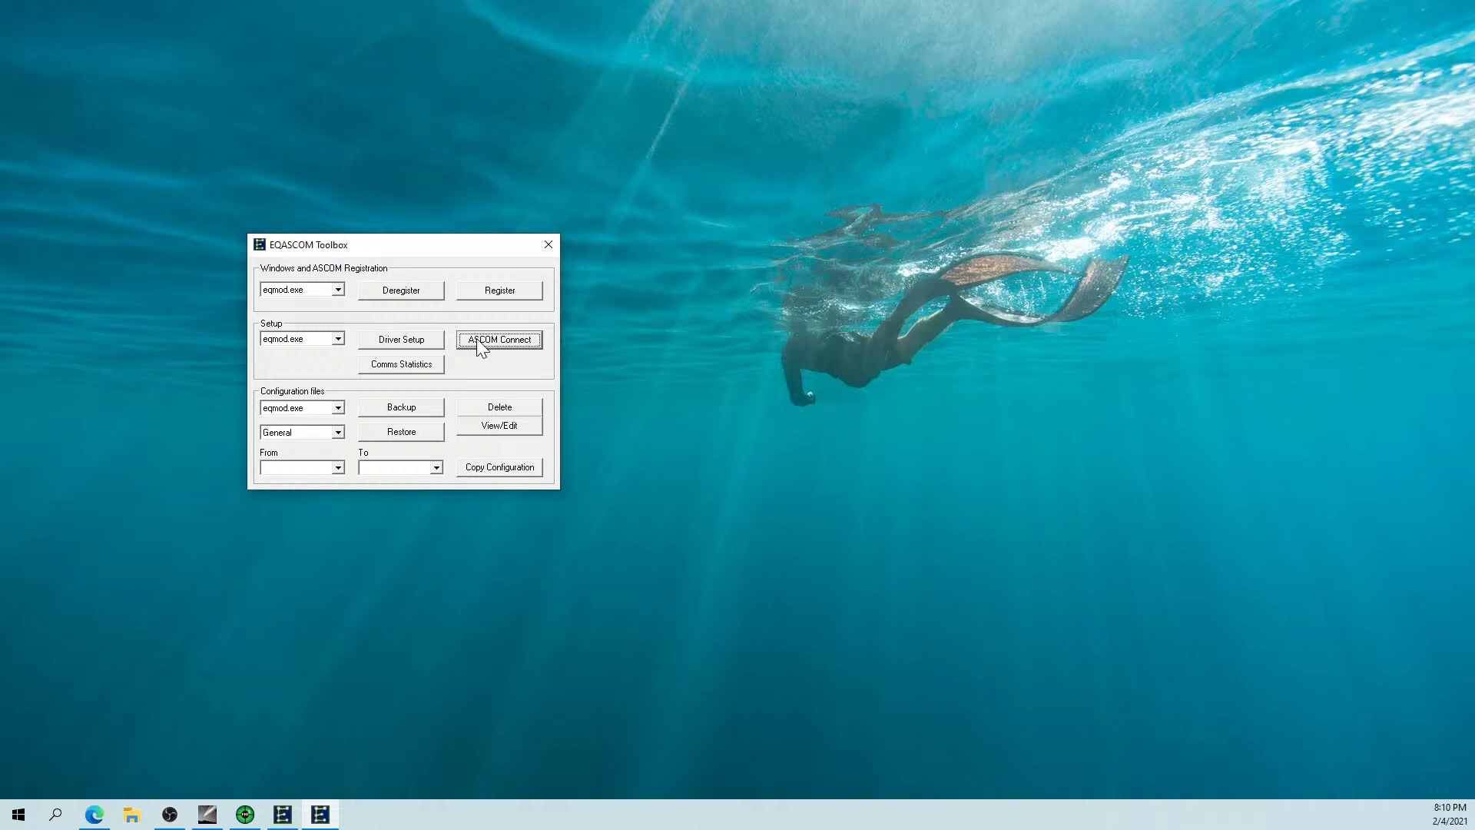
left_click(477, 342)
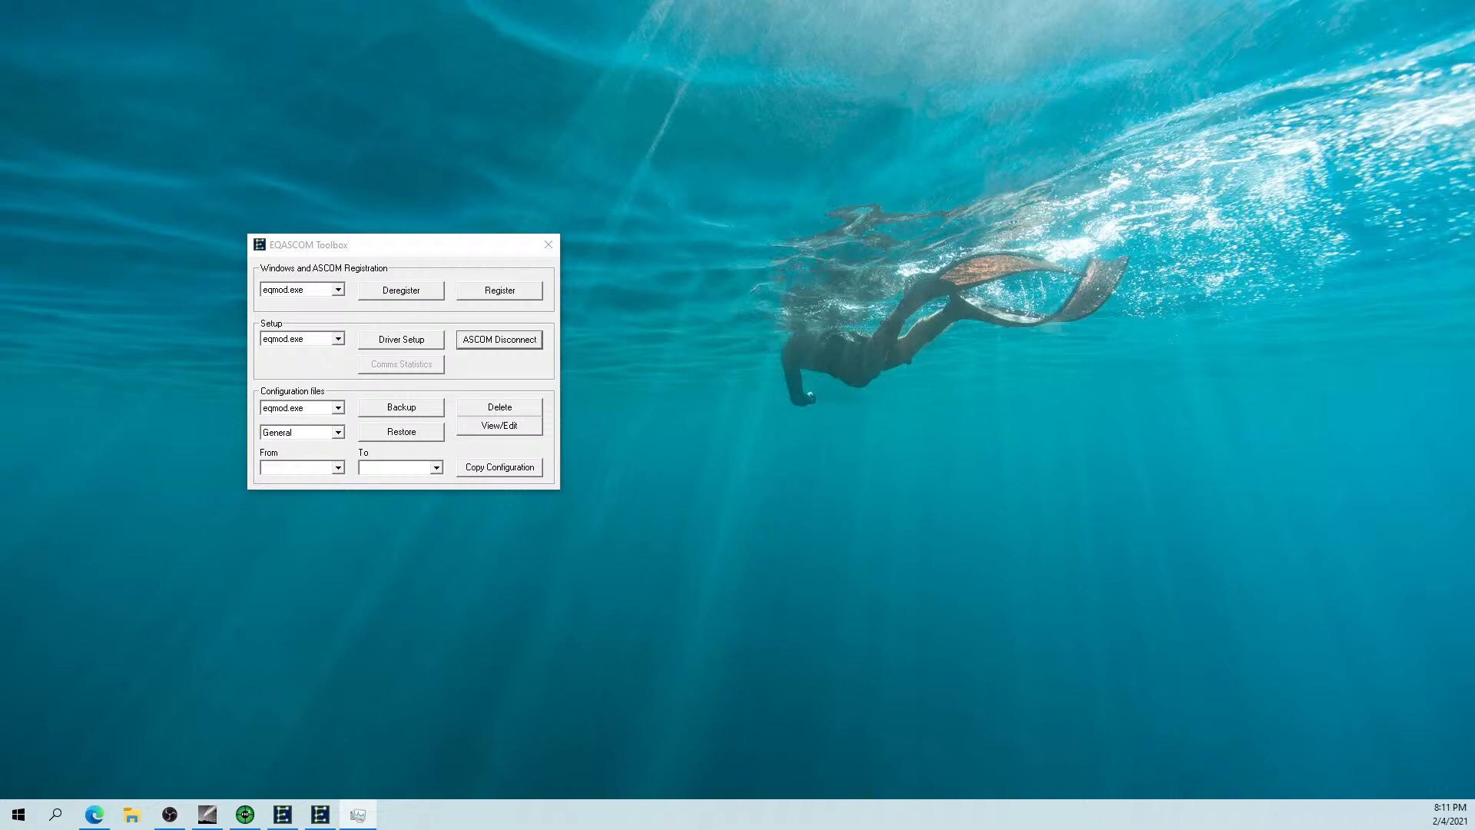
Close the EQASCOM Toolbox and the EQMOD HEQ5/6 window.
key("alt+F4")
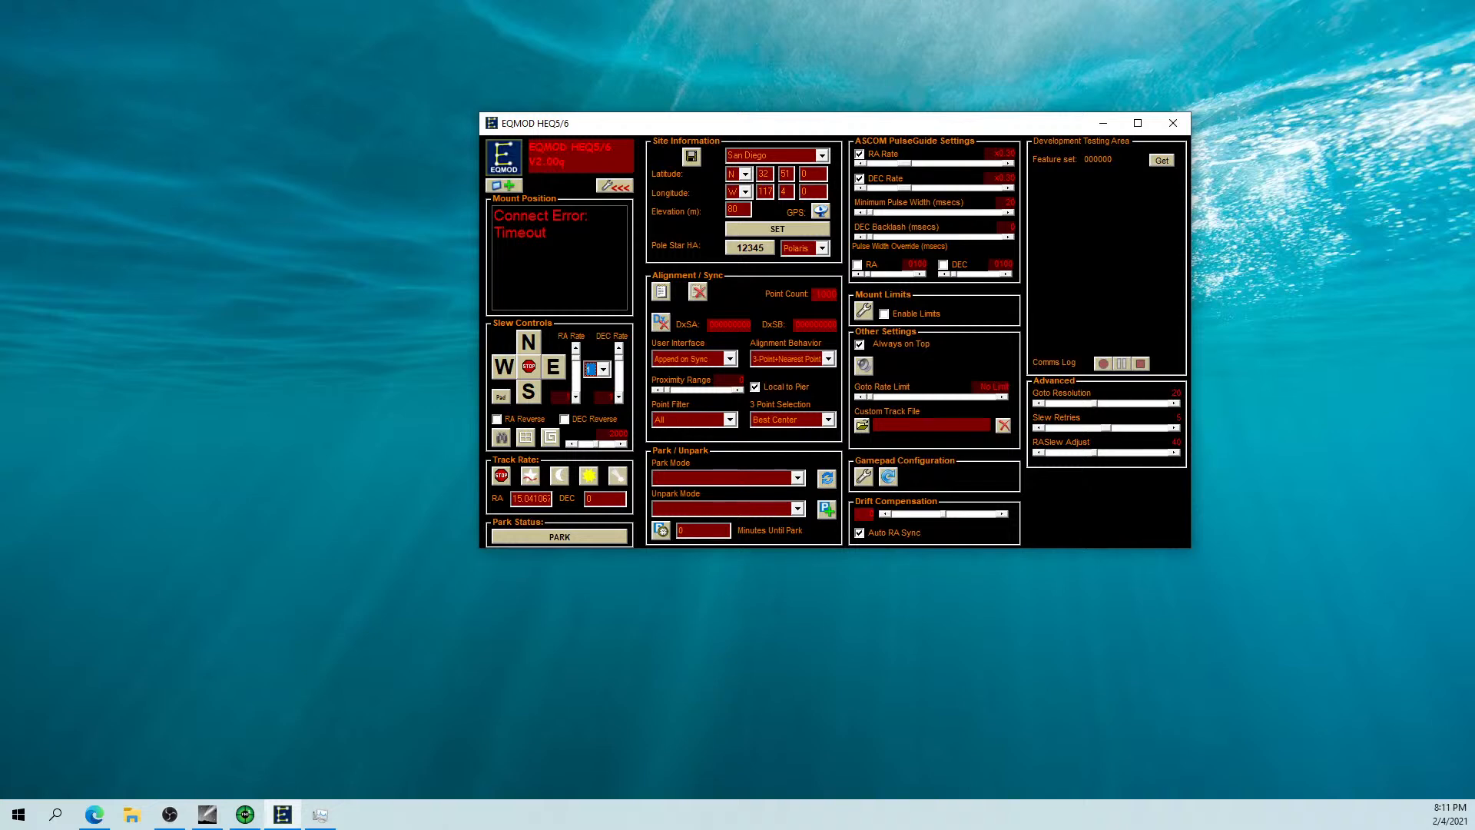
key("alt+Tab")
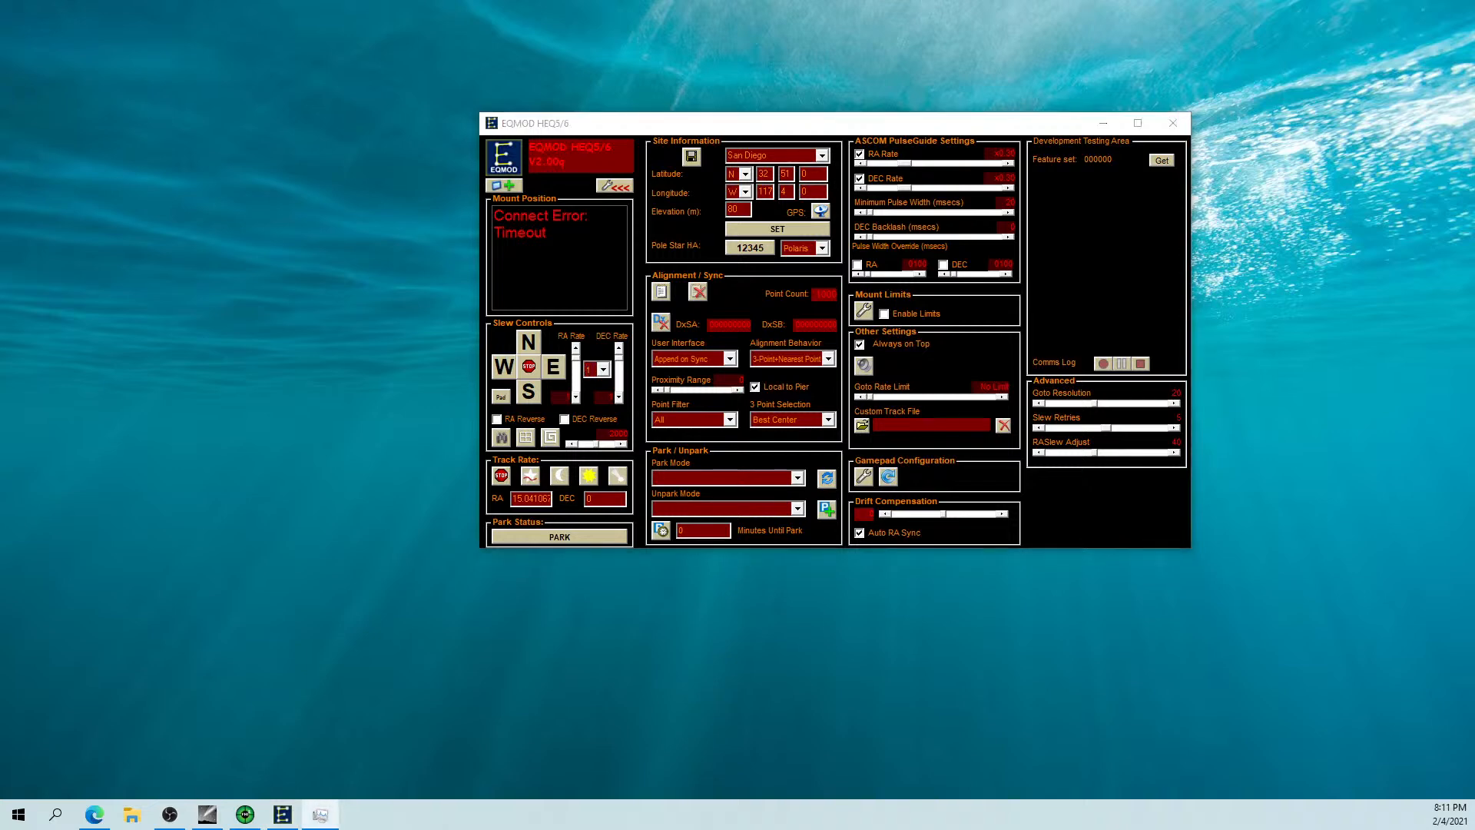
left_click(1174, 123)
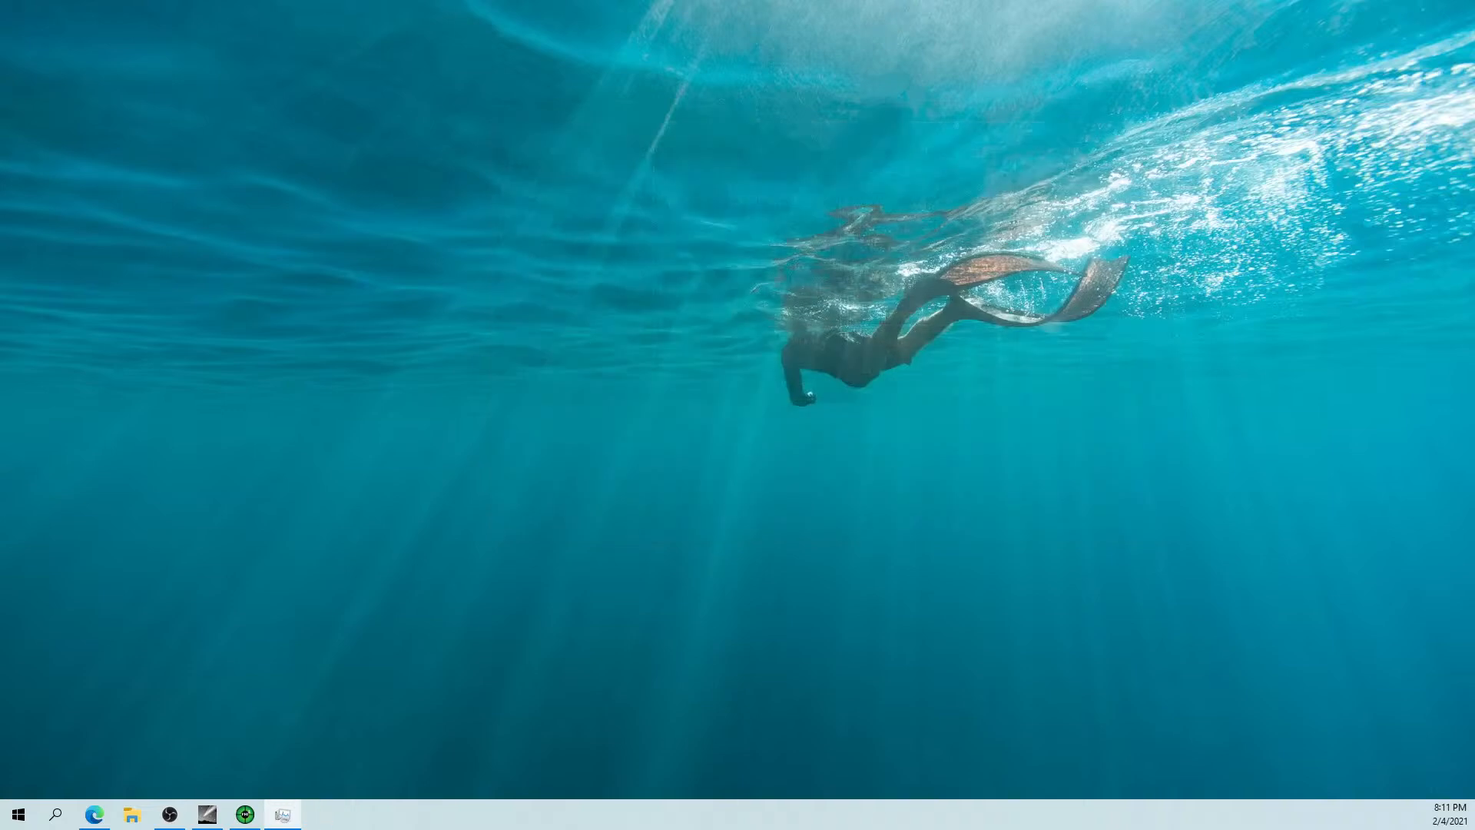
Close PHD2 Guiding, and exit Cartes du Ciel without saving the program settings.
key("alt+Tab")
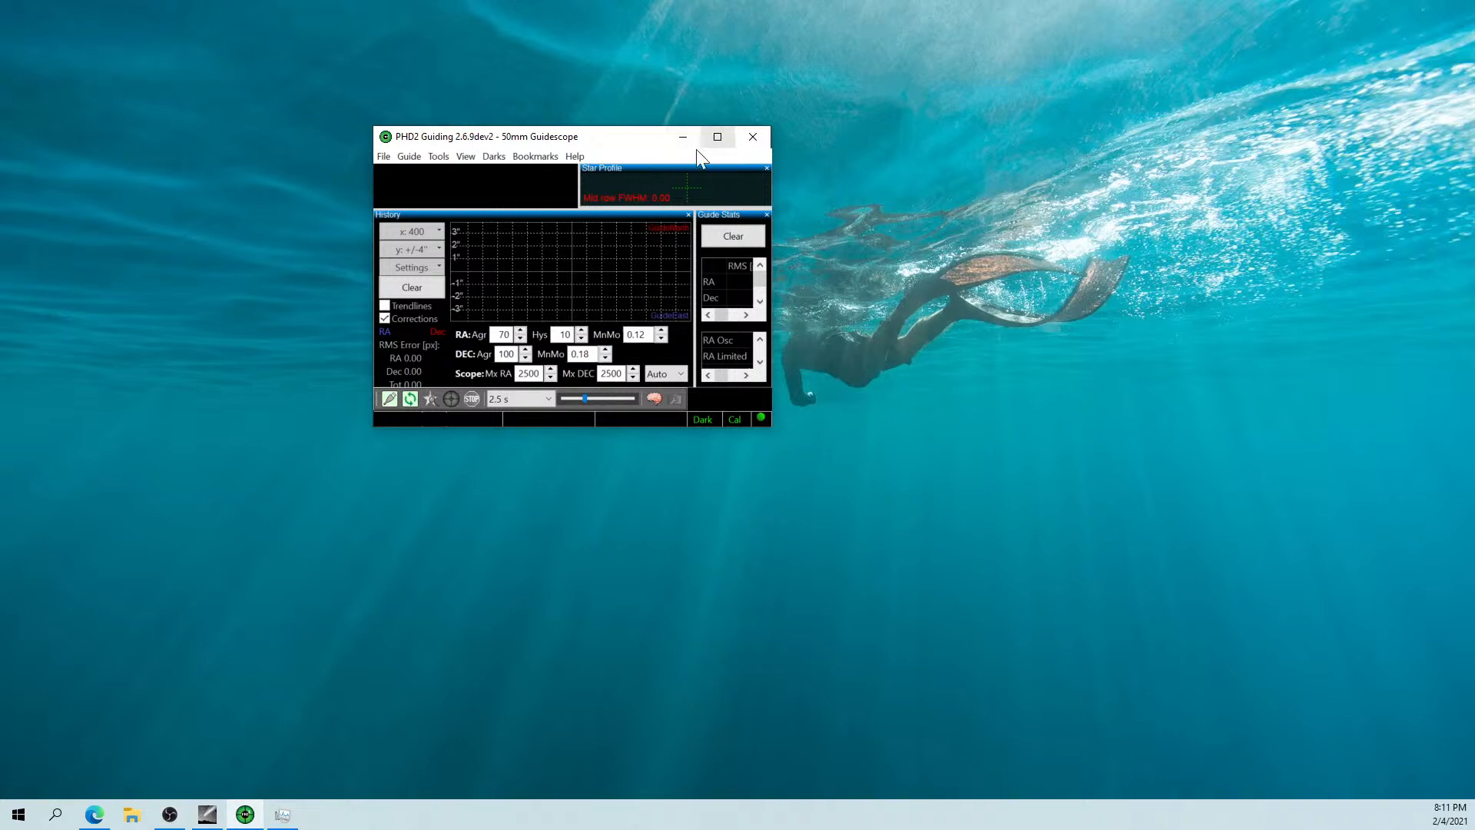
left_click(751, 138)
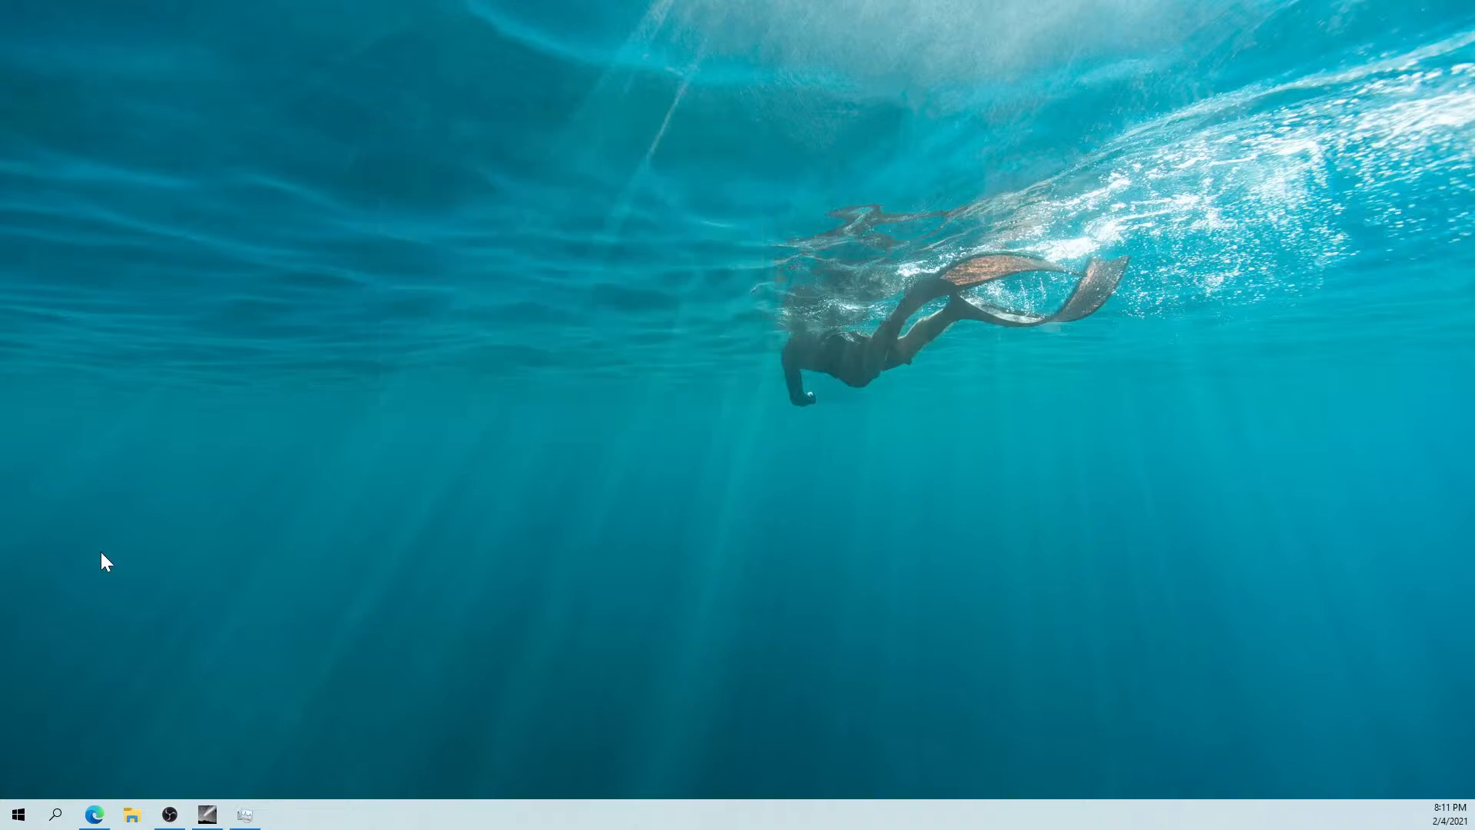
key("alt+Tab")
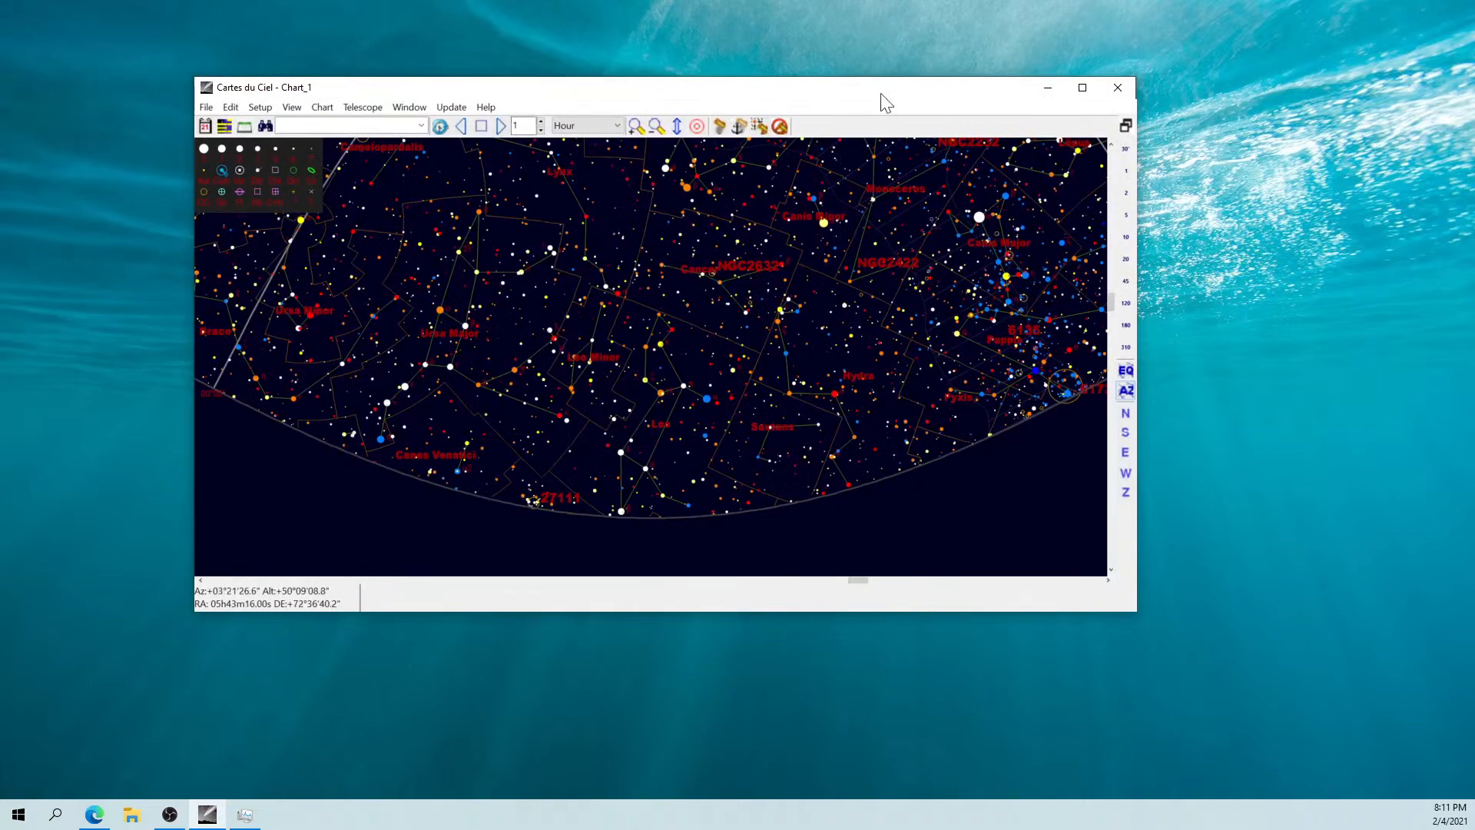
left_click(1116, 90)
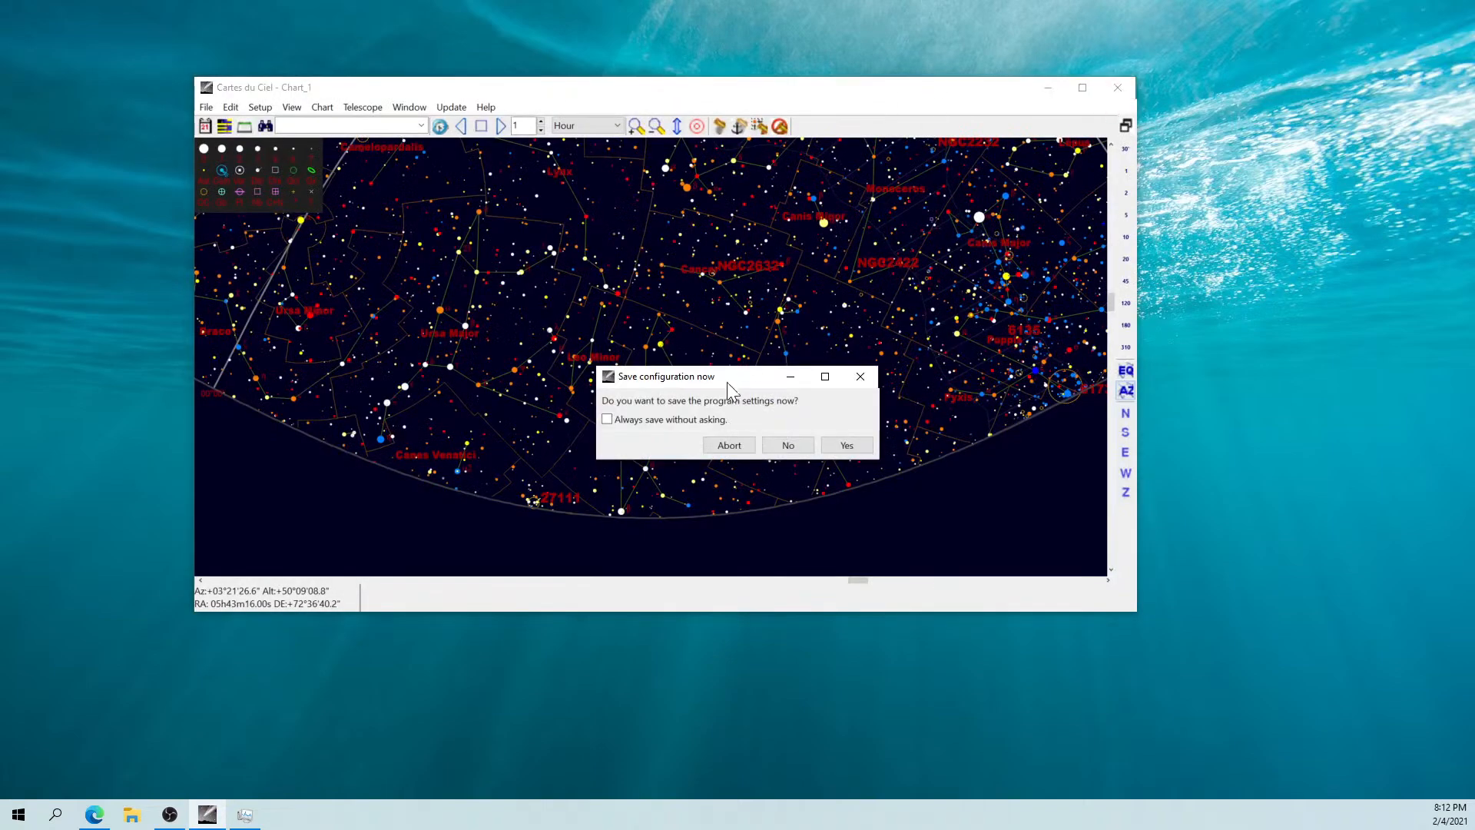
left_click(779, 444)
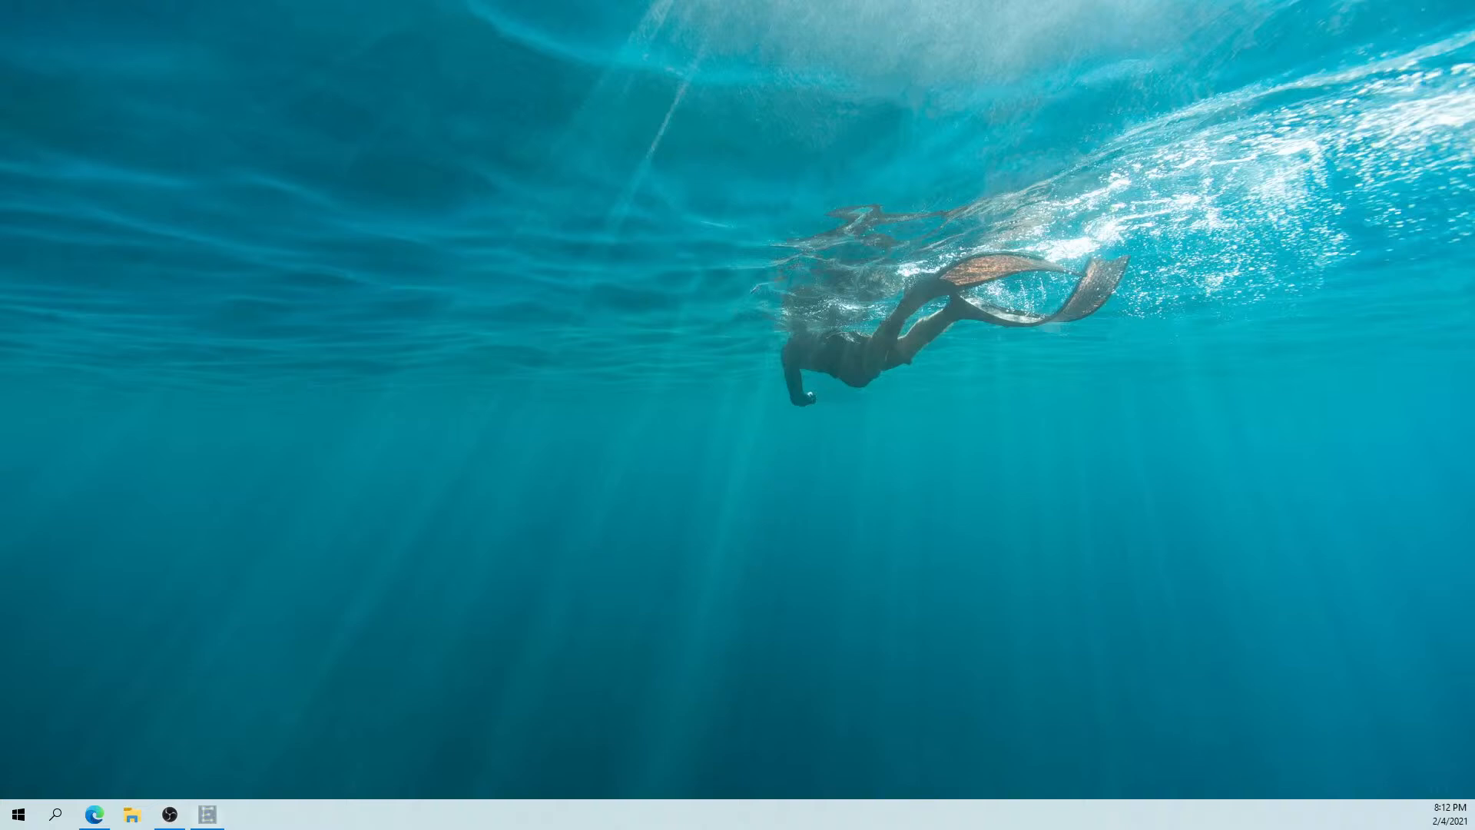
Check the eqmod.exe driver setup in the EQASCOM Toolbox and try to connect to the mount over ASCOM.
left_click_drag(223, 148, 575, 219)
left_click(511, 308)
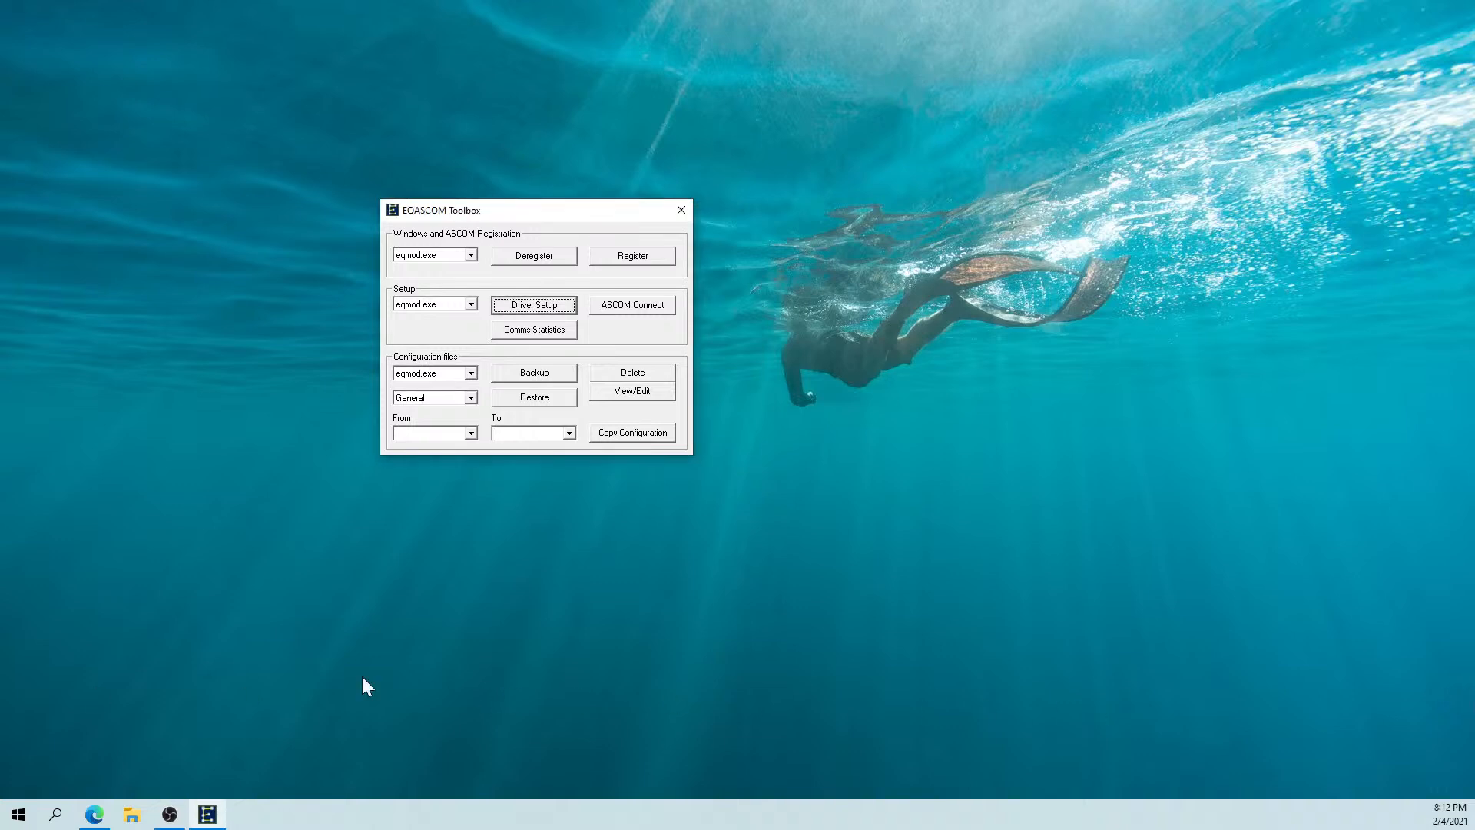
left_click(620, 306)
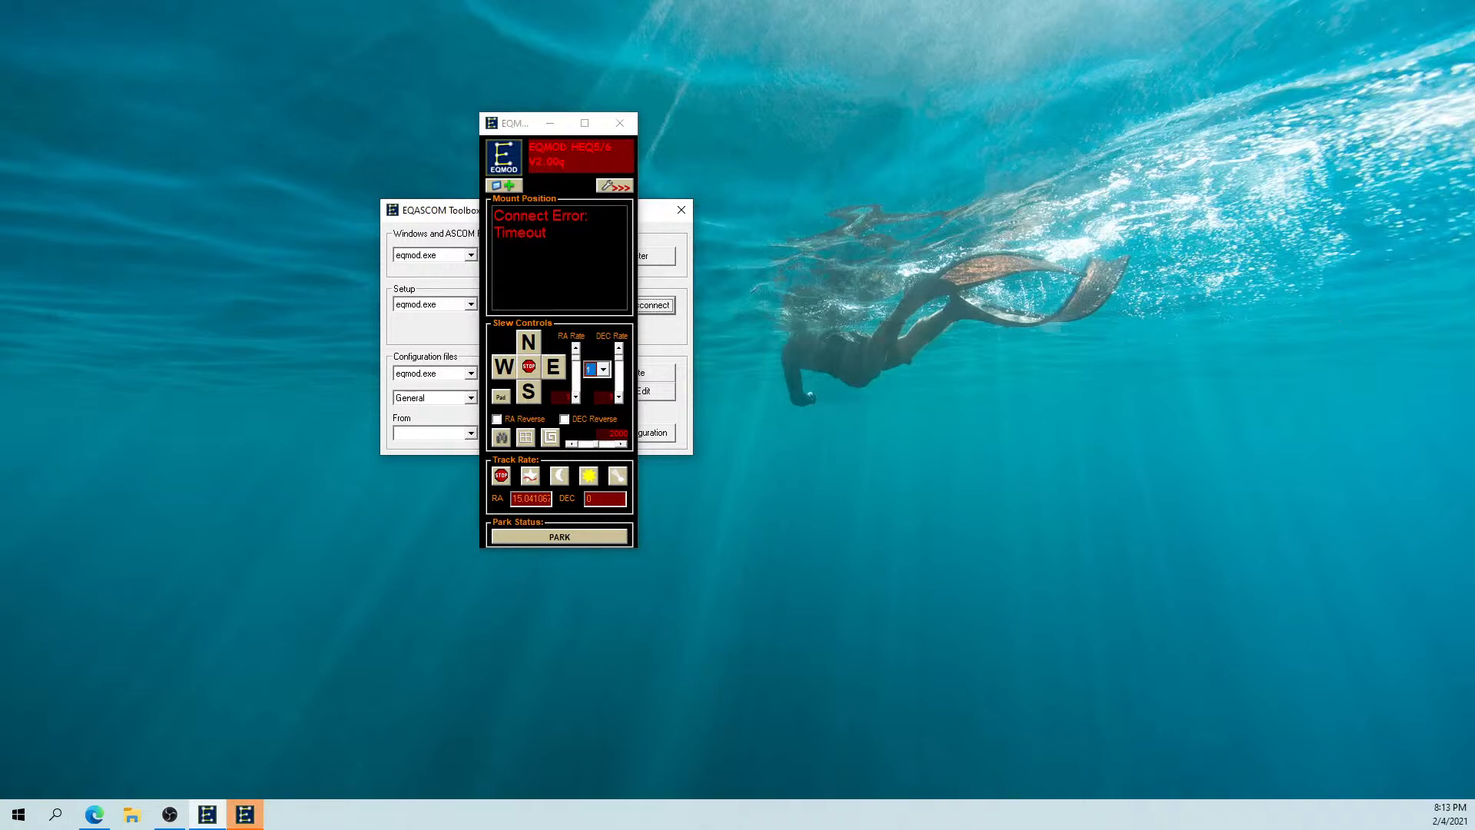
Expand the EQMOD window to its full settings and try to park the mount, dismissing the error.
left_click(608, 185)
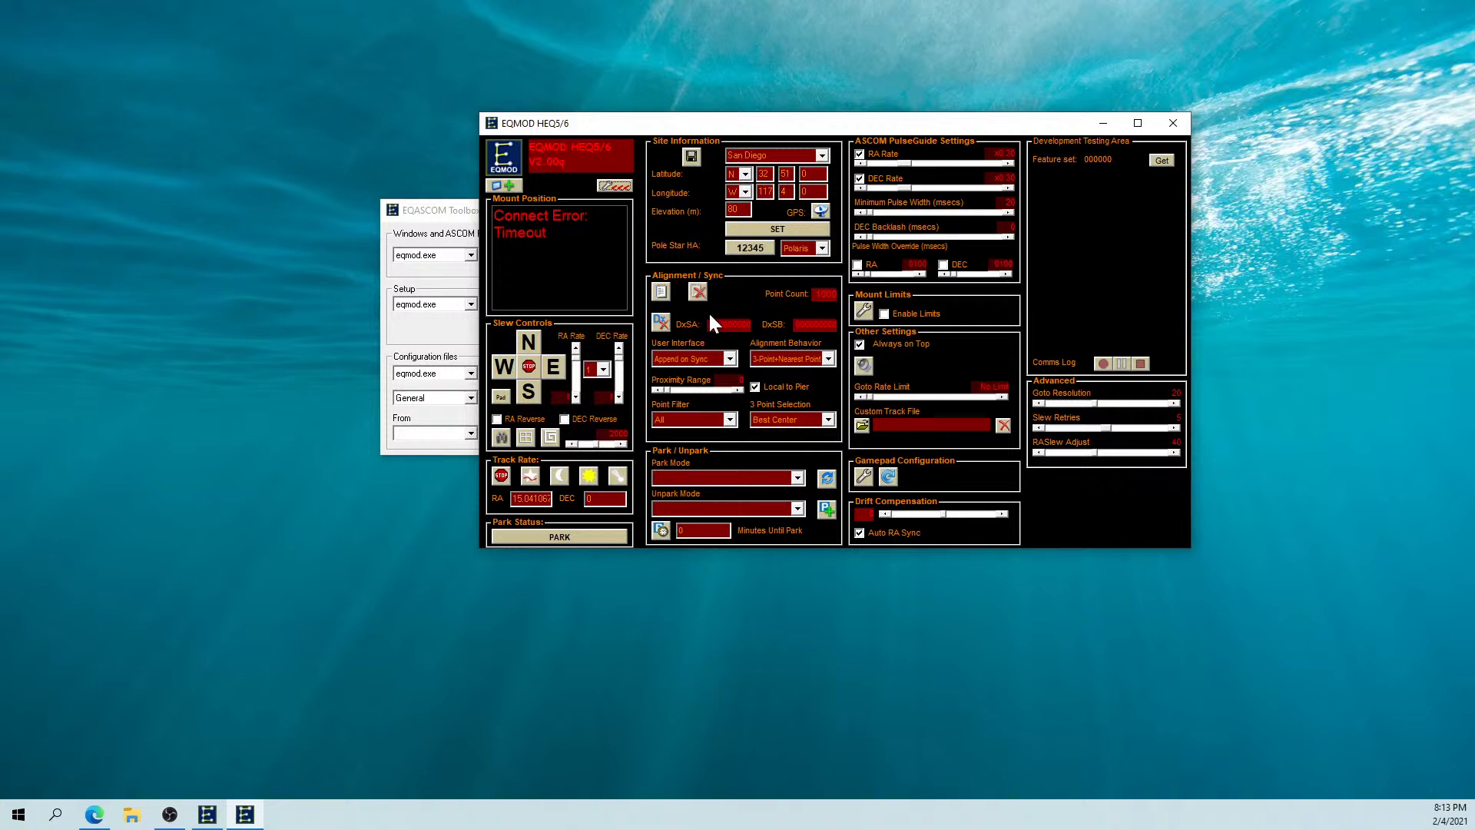
left_click(541, 537)
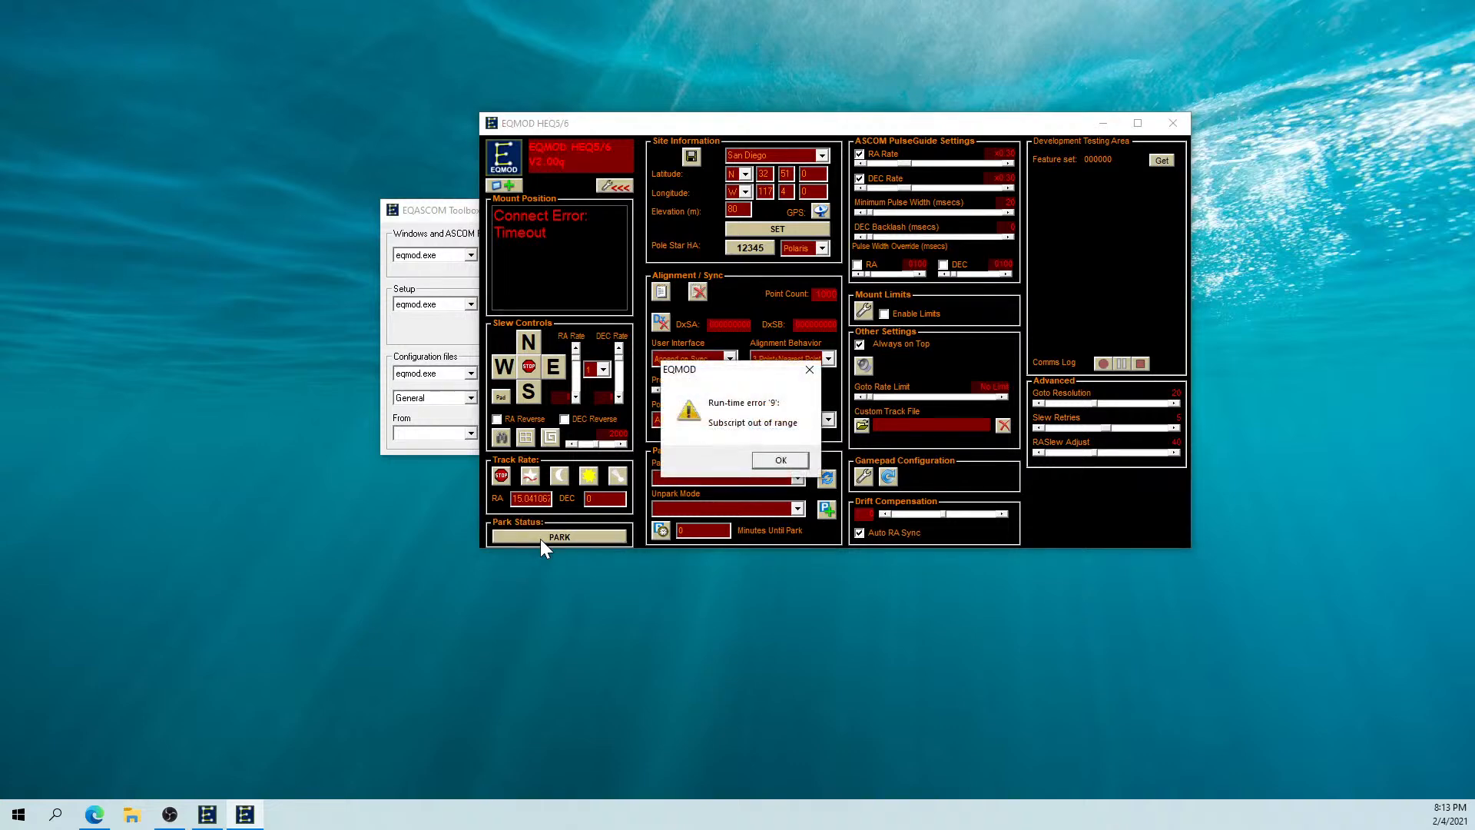
left_click(776, 464)
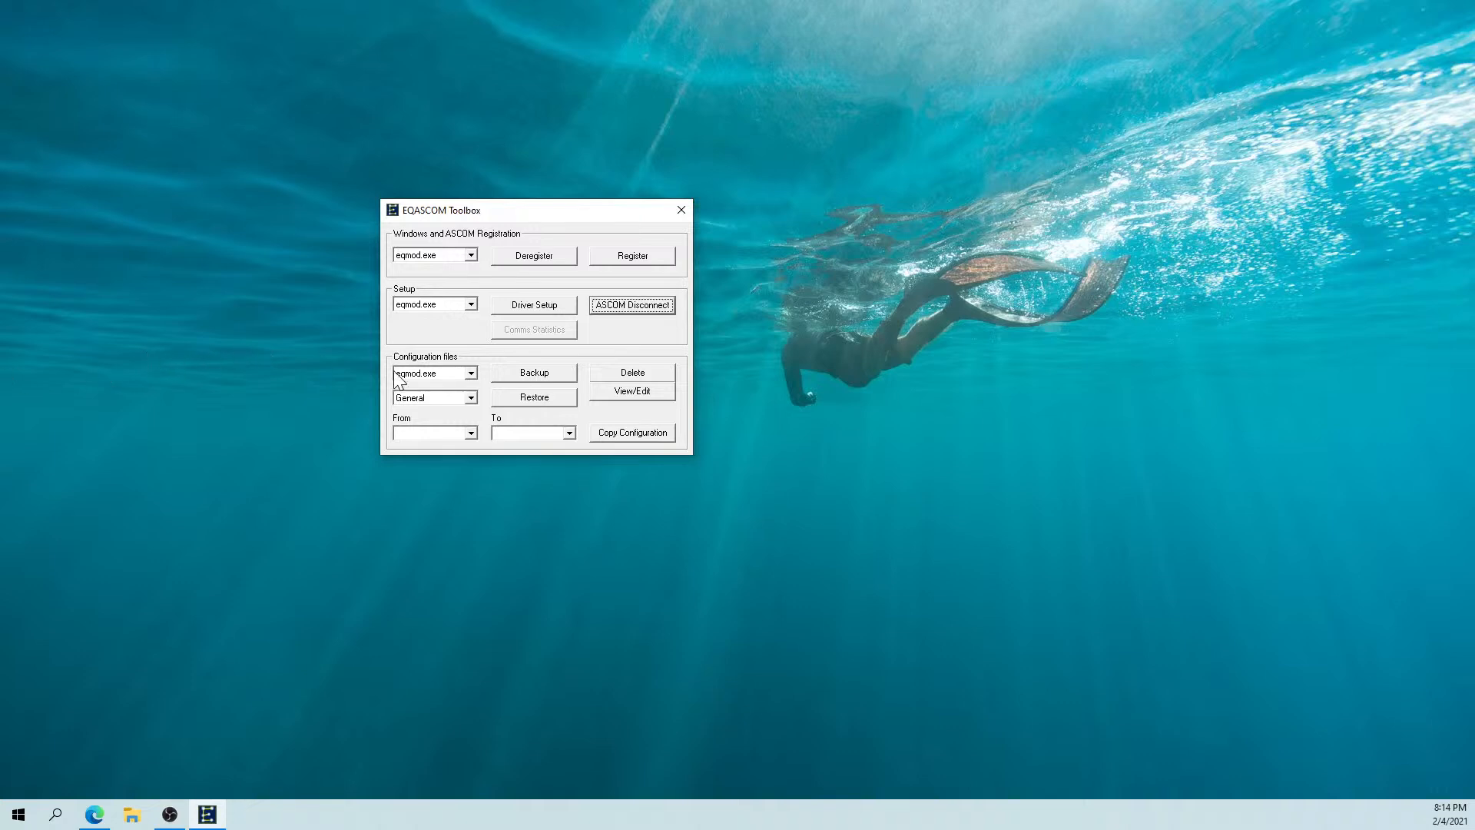
Revisit the eqmod.exe driver setup, disconnect ASCOM, and try connecting to the mount again.
left_click(520, 311)
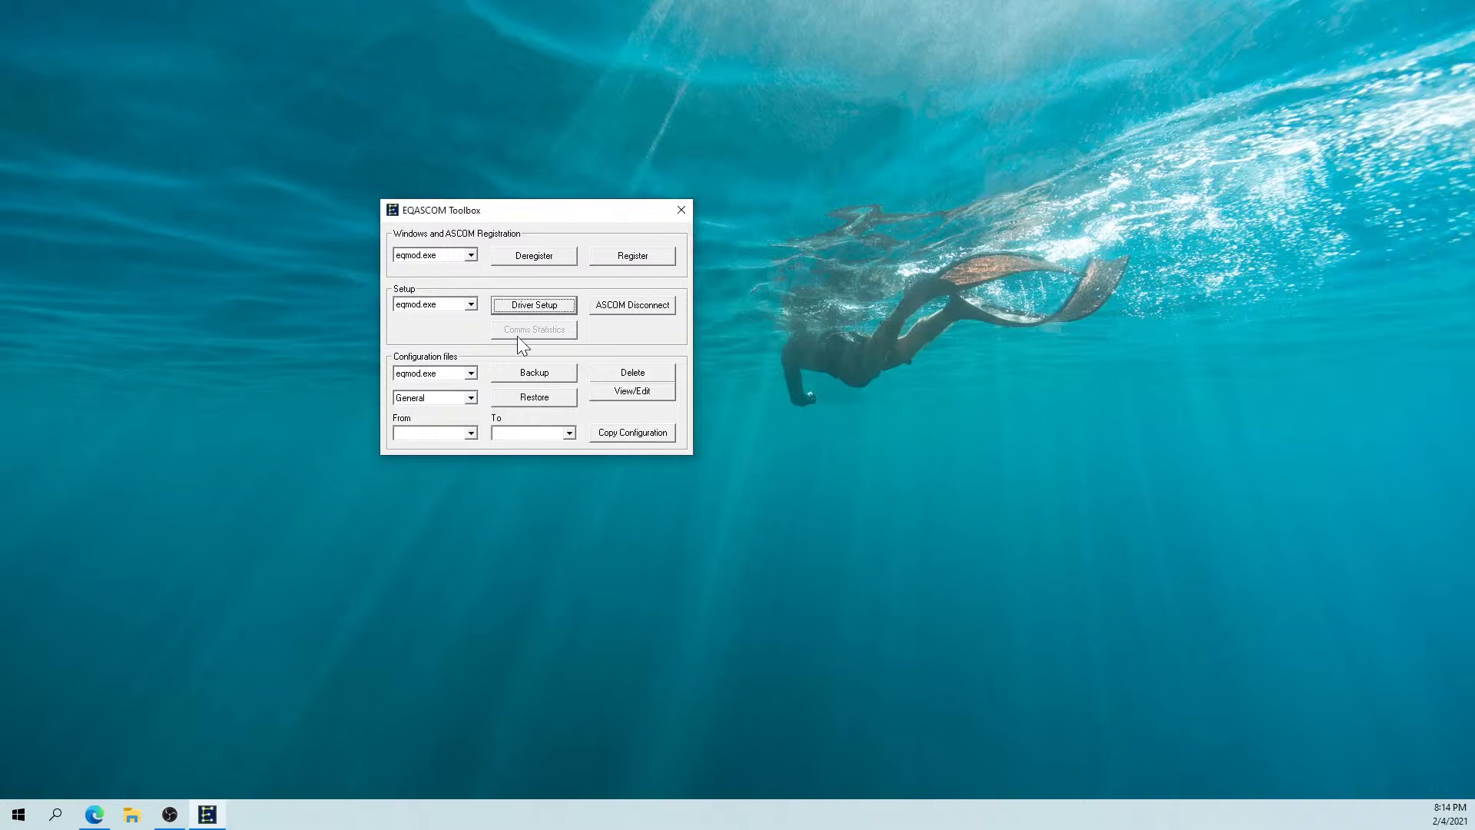
left_click(604, 306)
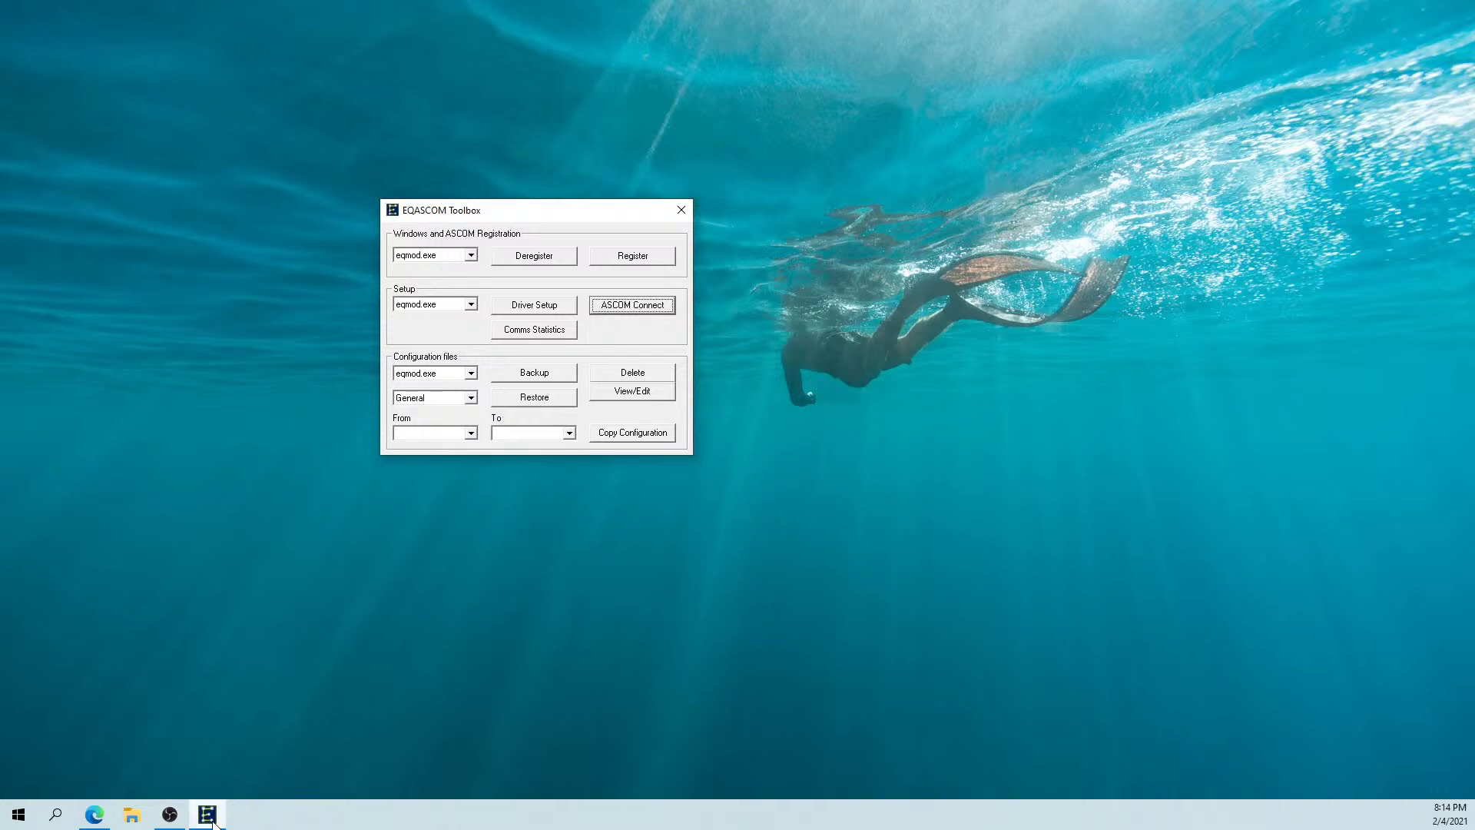
mouse_move(214, 823)
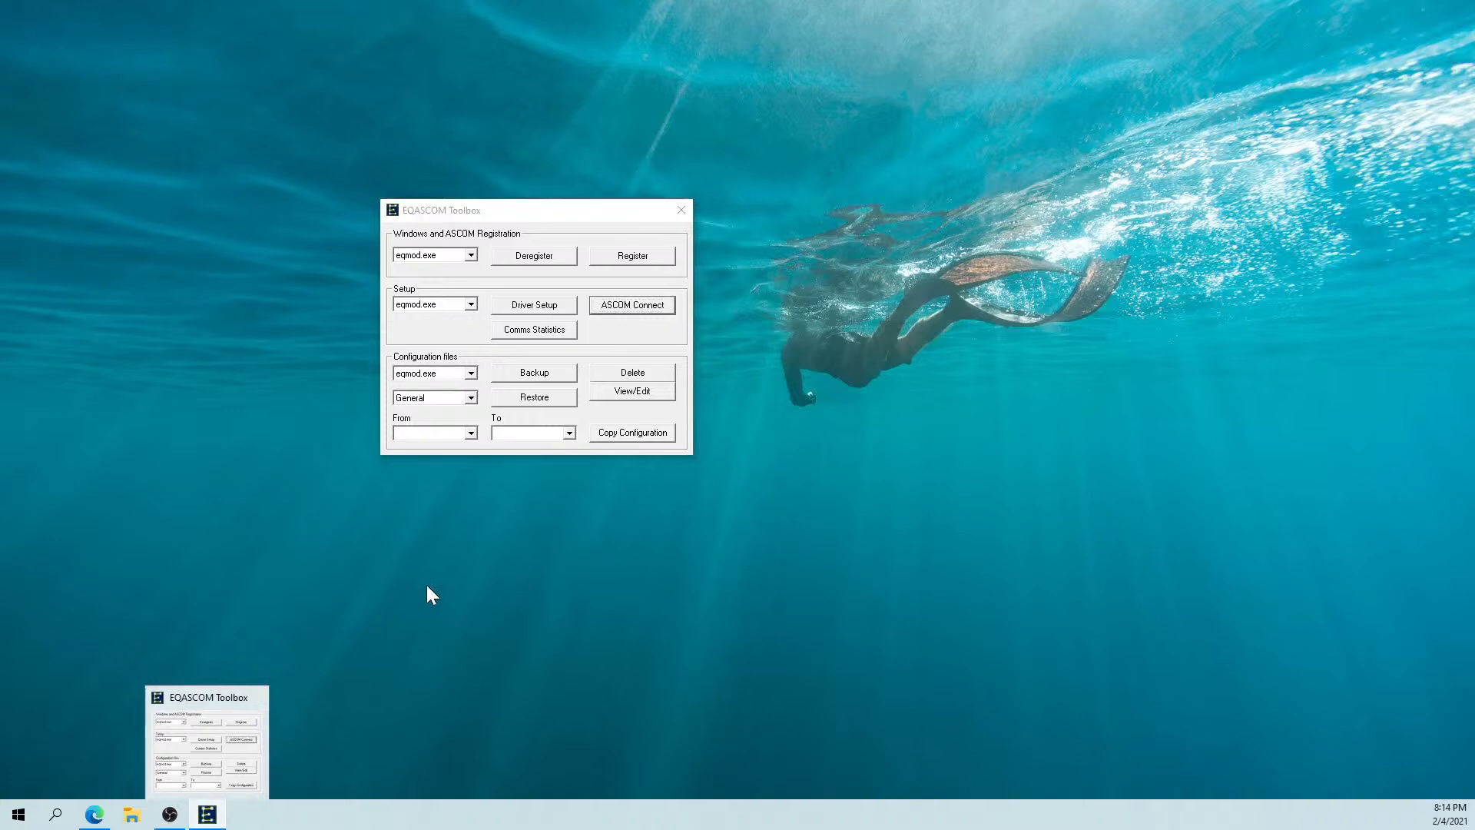
left_click(615, 306)
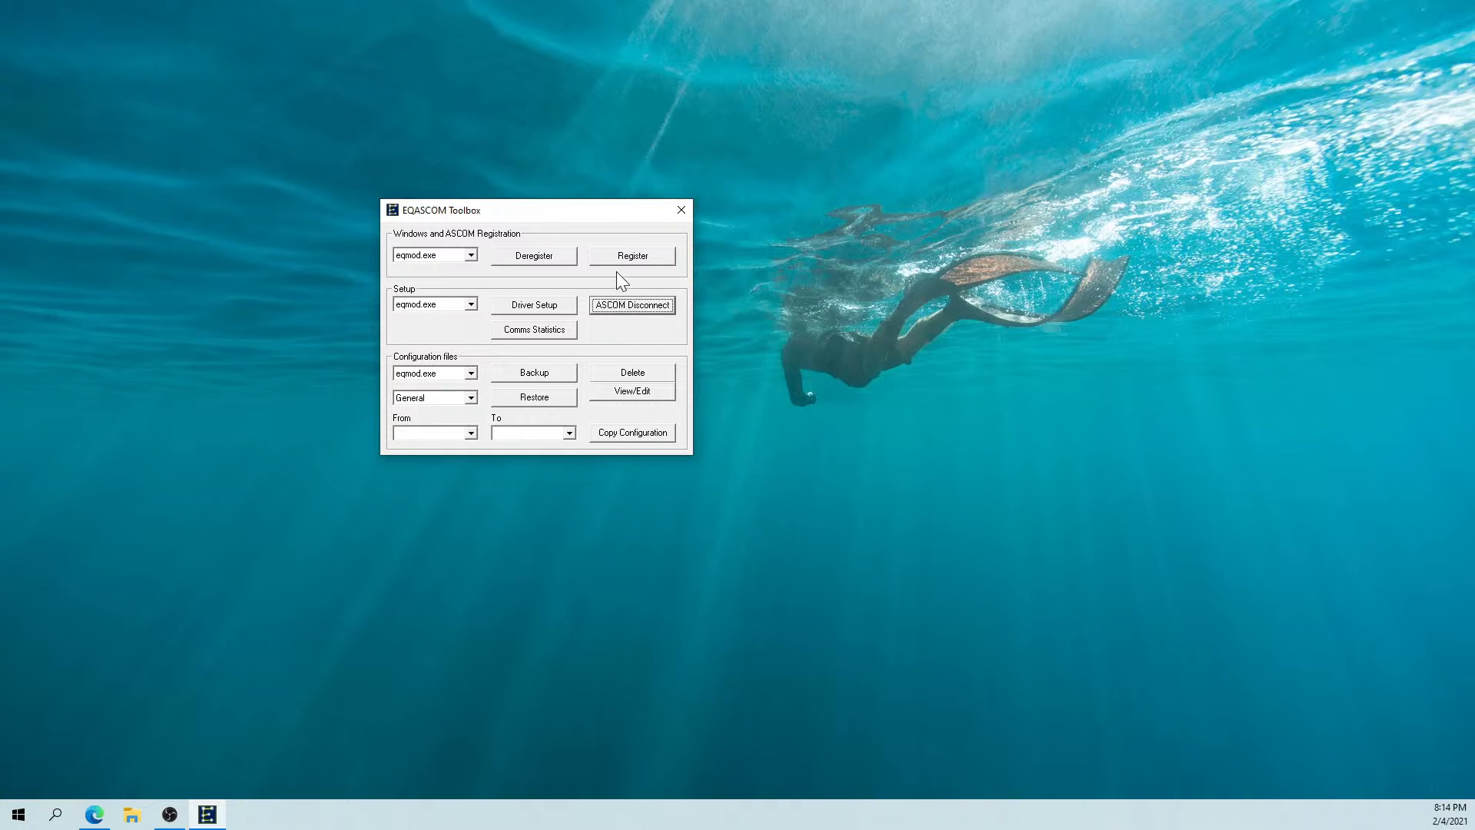
Switch to the unresponsive EQMOD component, expand its window, and close the EQASCOM Toolbox.
left_click(681, 210)
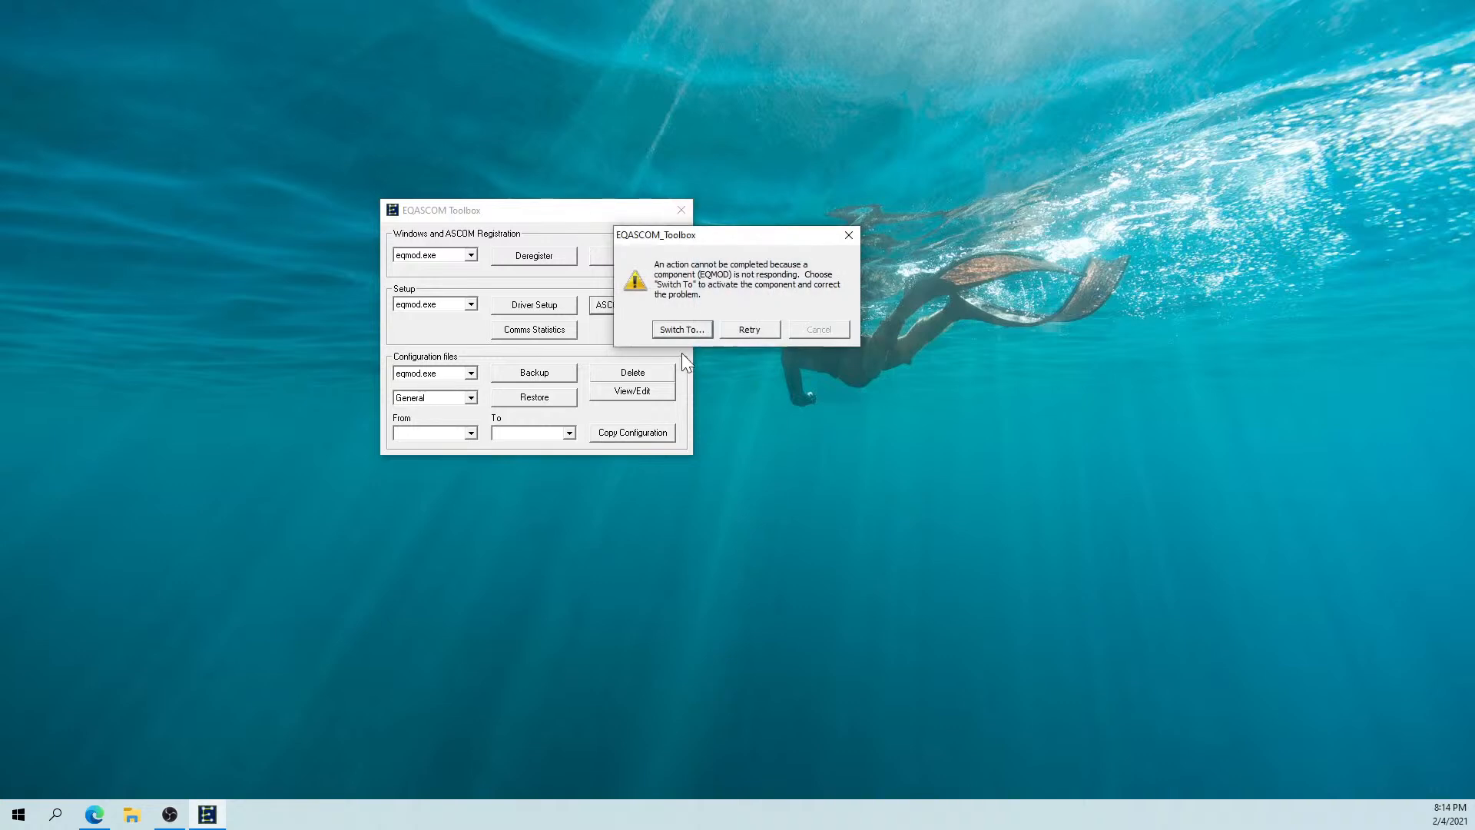
left_click(680, 329)
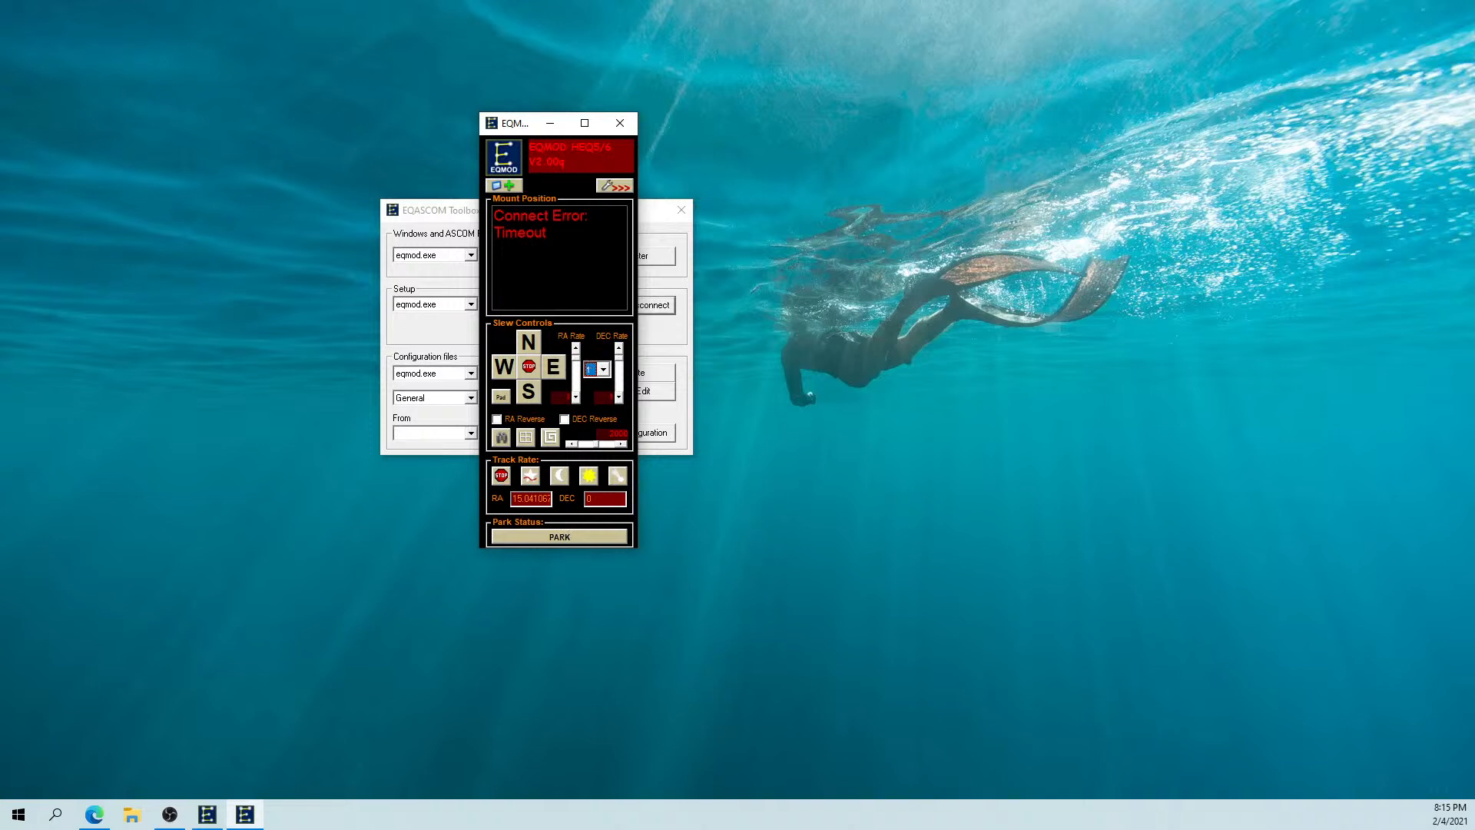
left_click(607, 187)
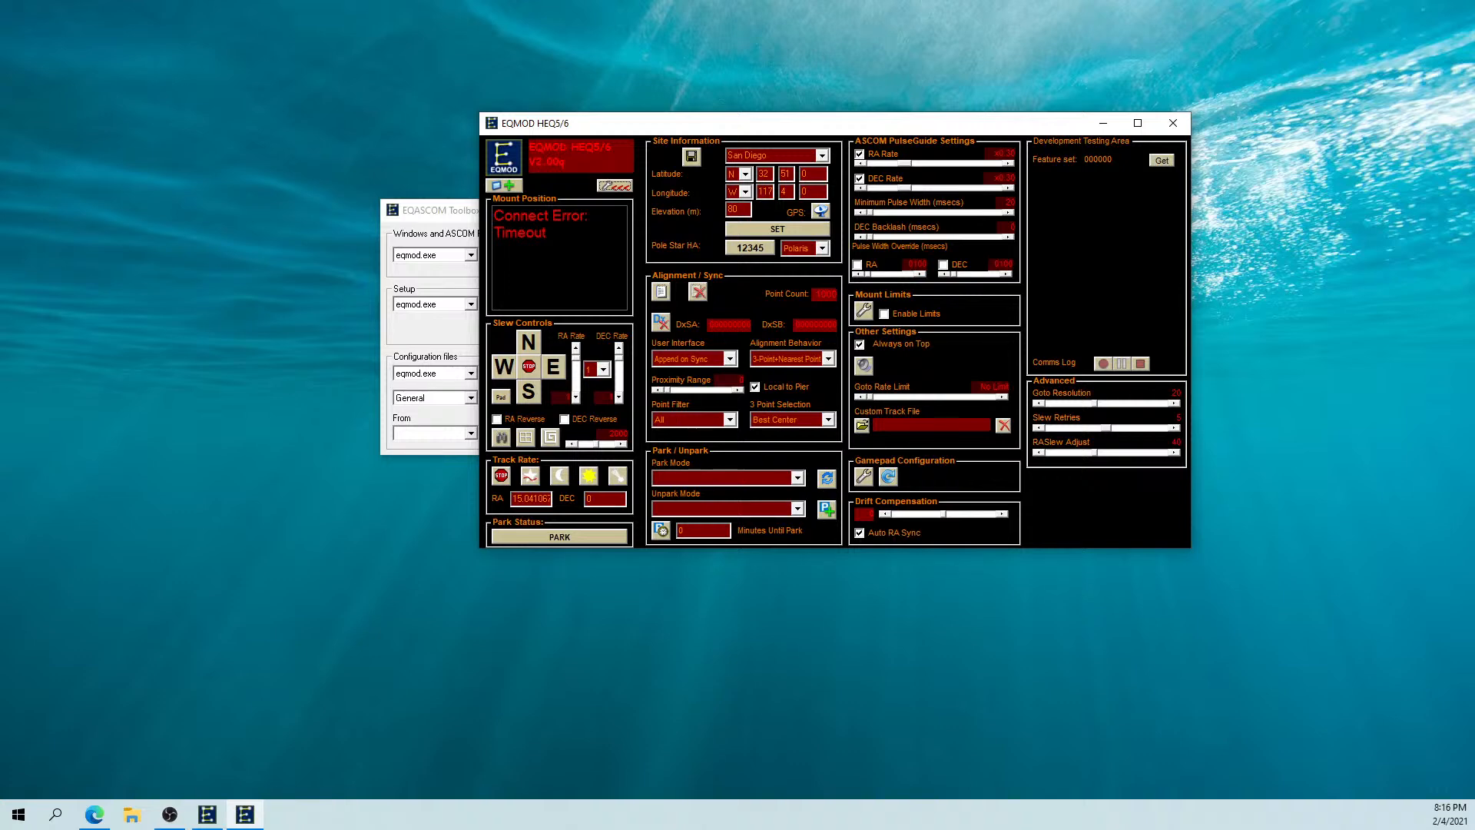
left_click(434, 211)
left_click(603, 370)
left_click_drag(740, 128, 855, 247)
left_click(683, 210)
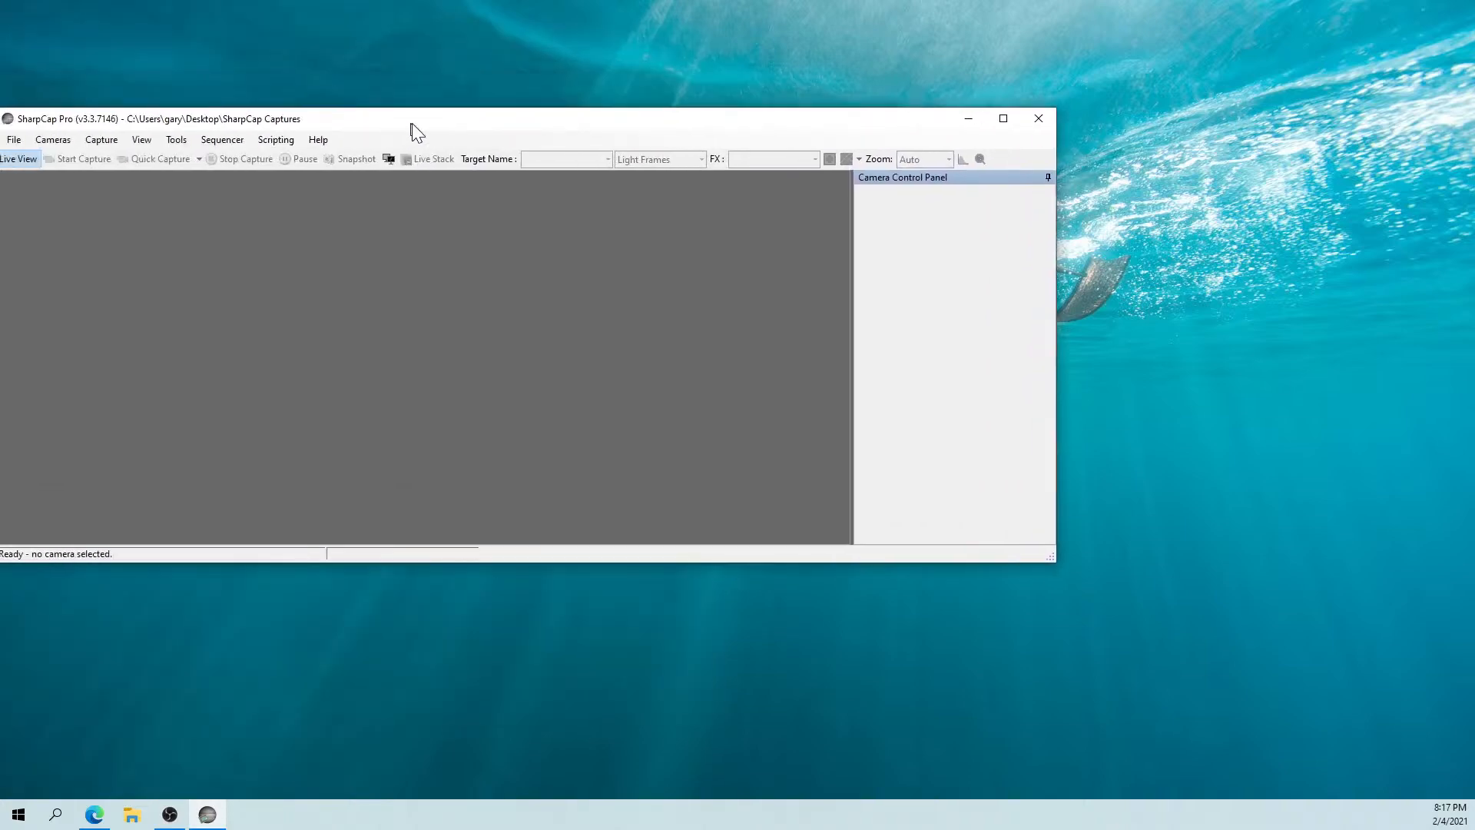
In SharpCap's hardware settings, choose EQMOD ASCOM HEQ5/6 as the mount and apply the change.
left_click_drag(412, 123, 587, 138)
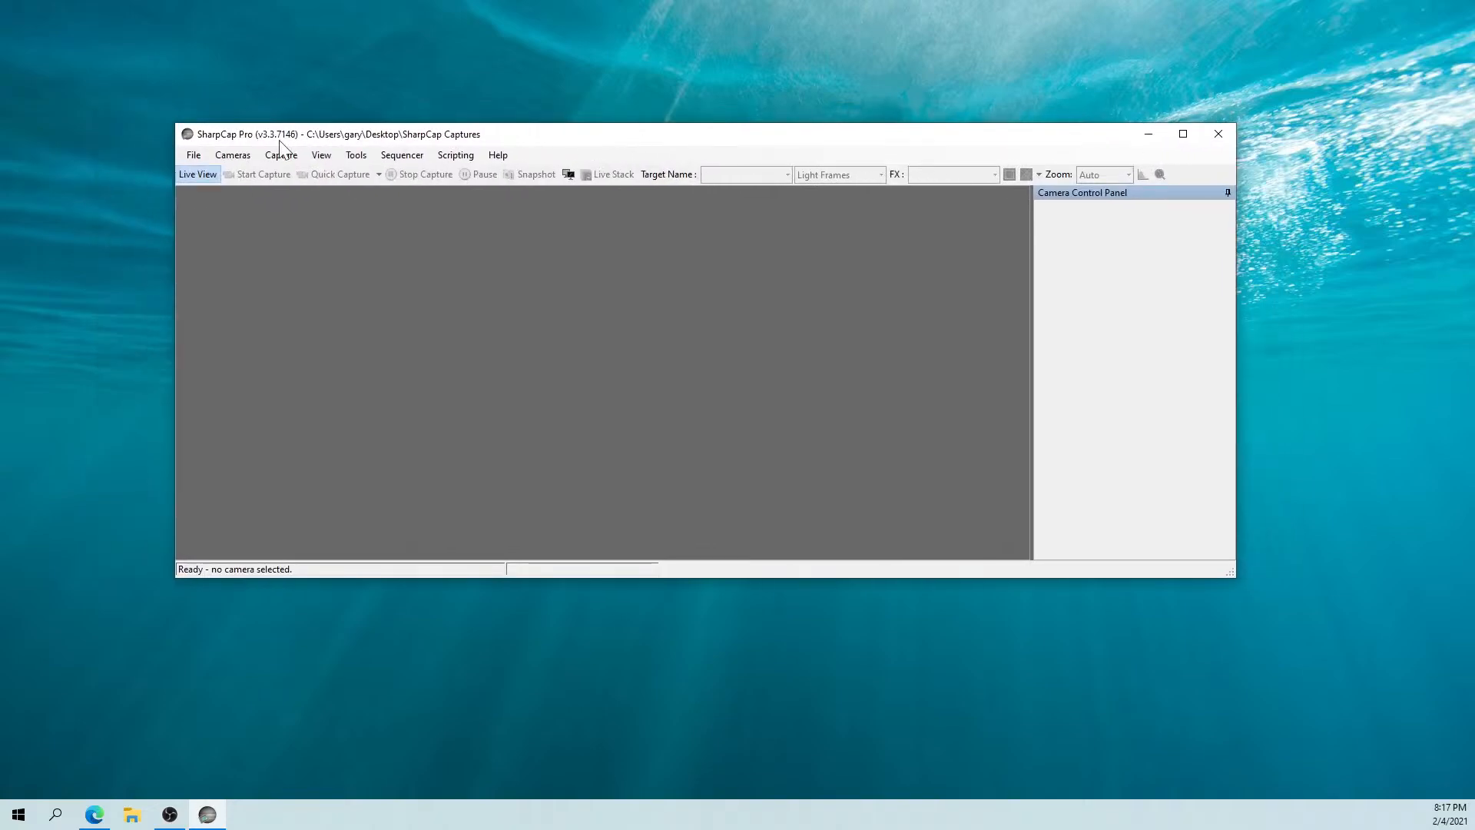
left_click(196, 153)
left_click(203, 173)
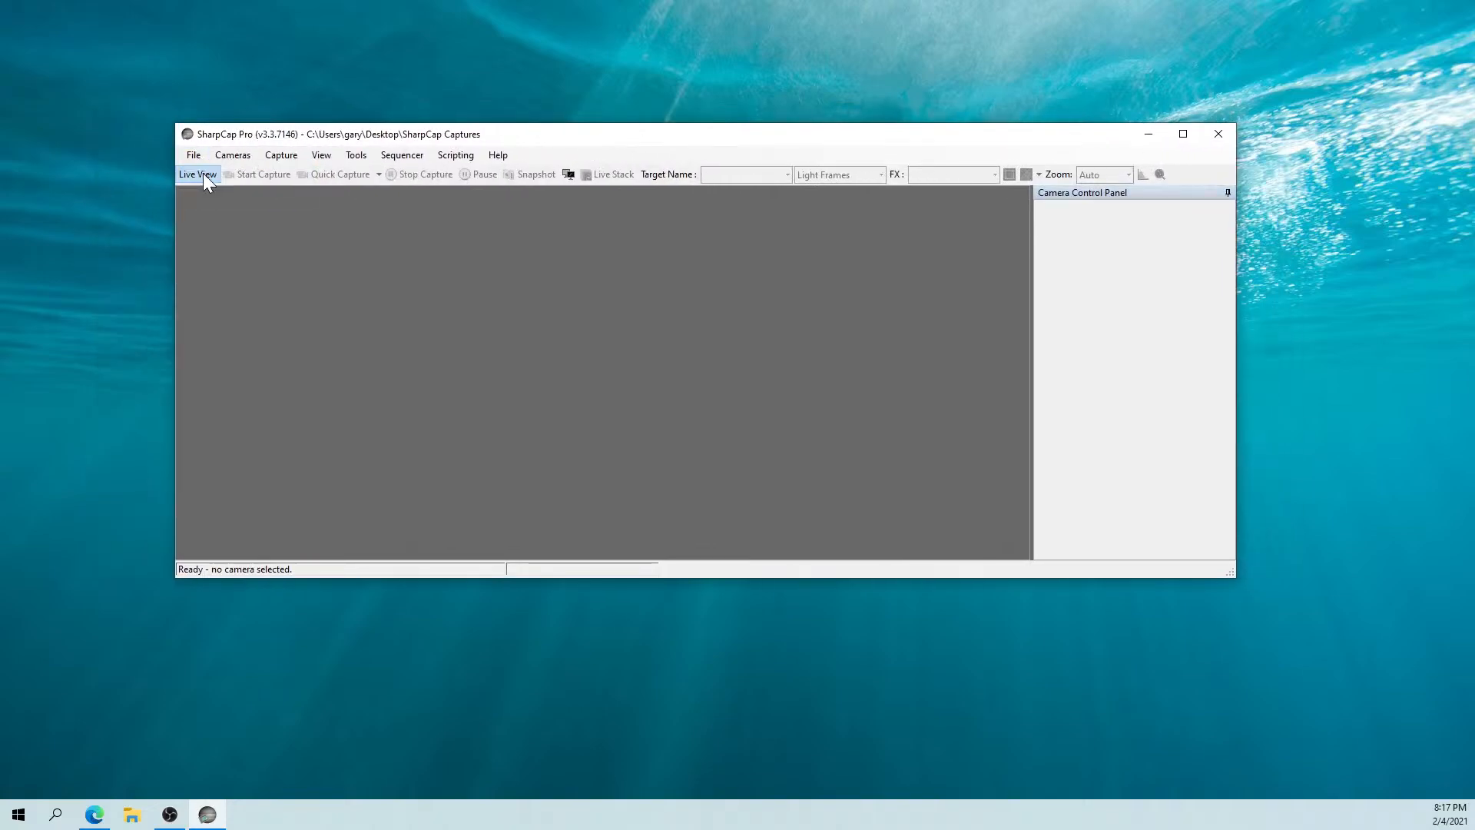
left_click(586, 127)
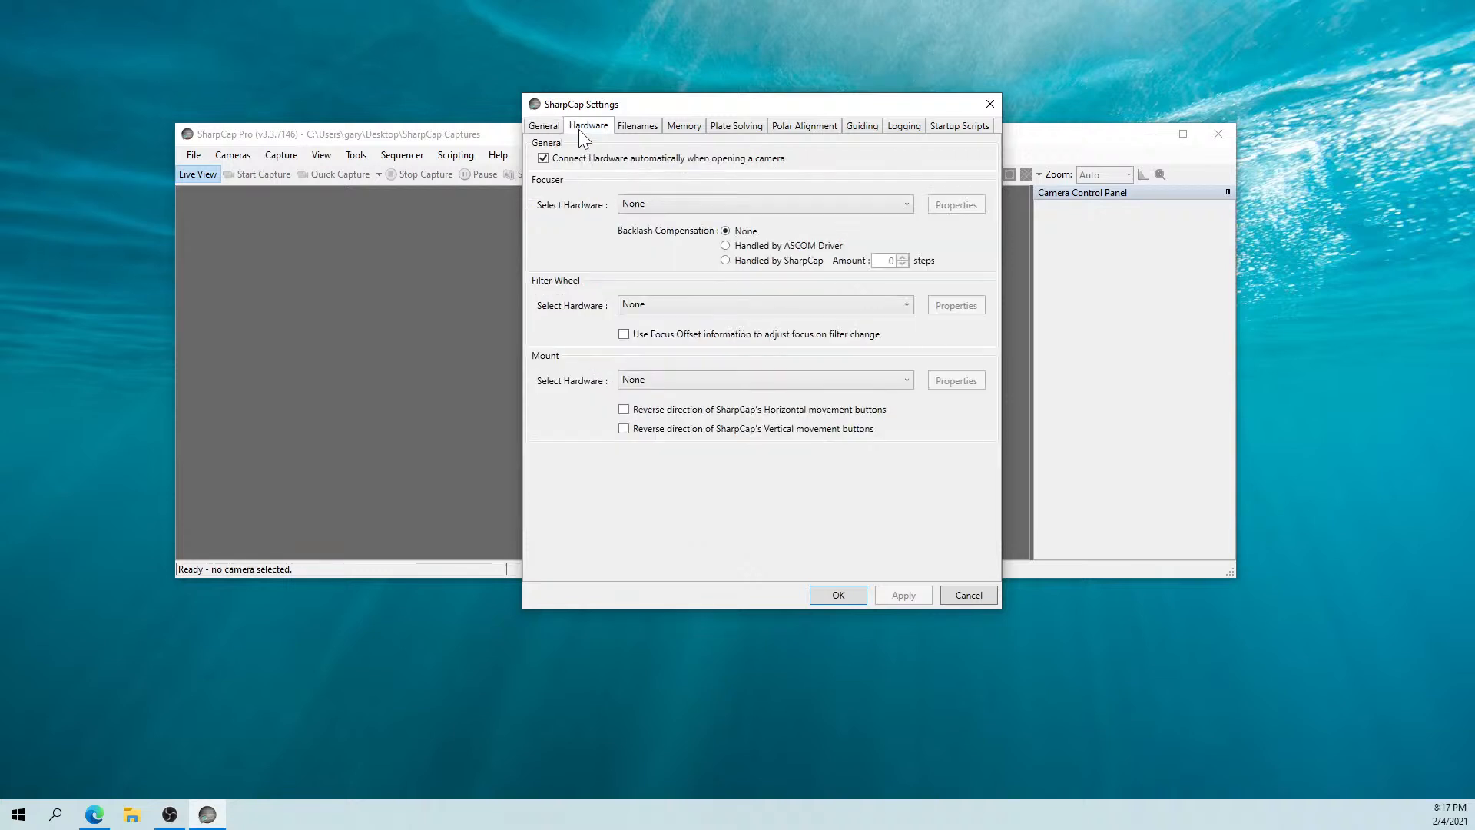
left_click(659, 379)
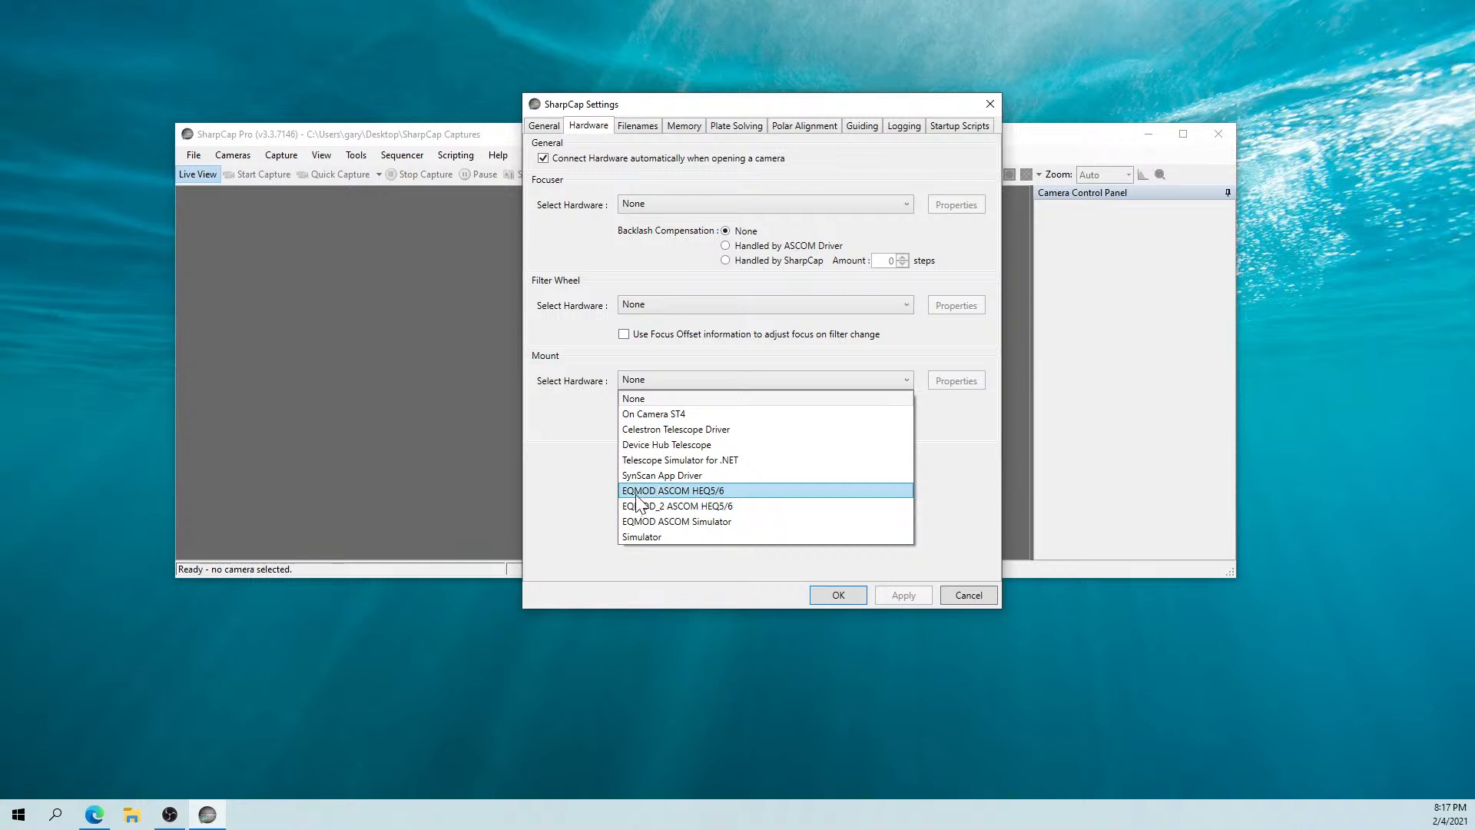
left_click(635, 492)
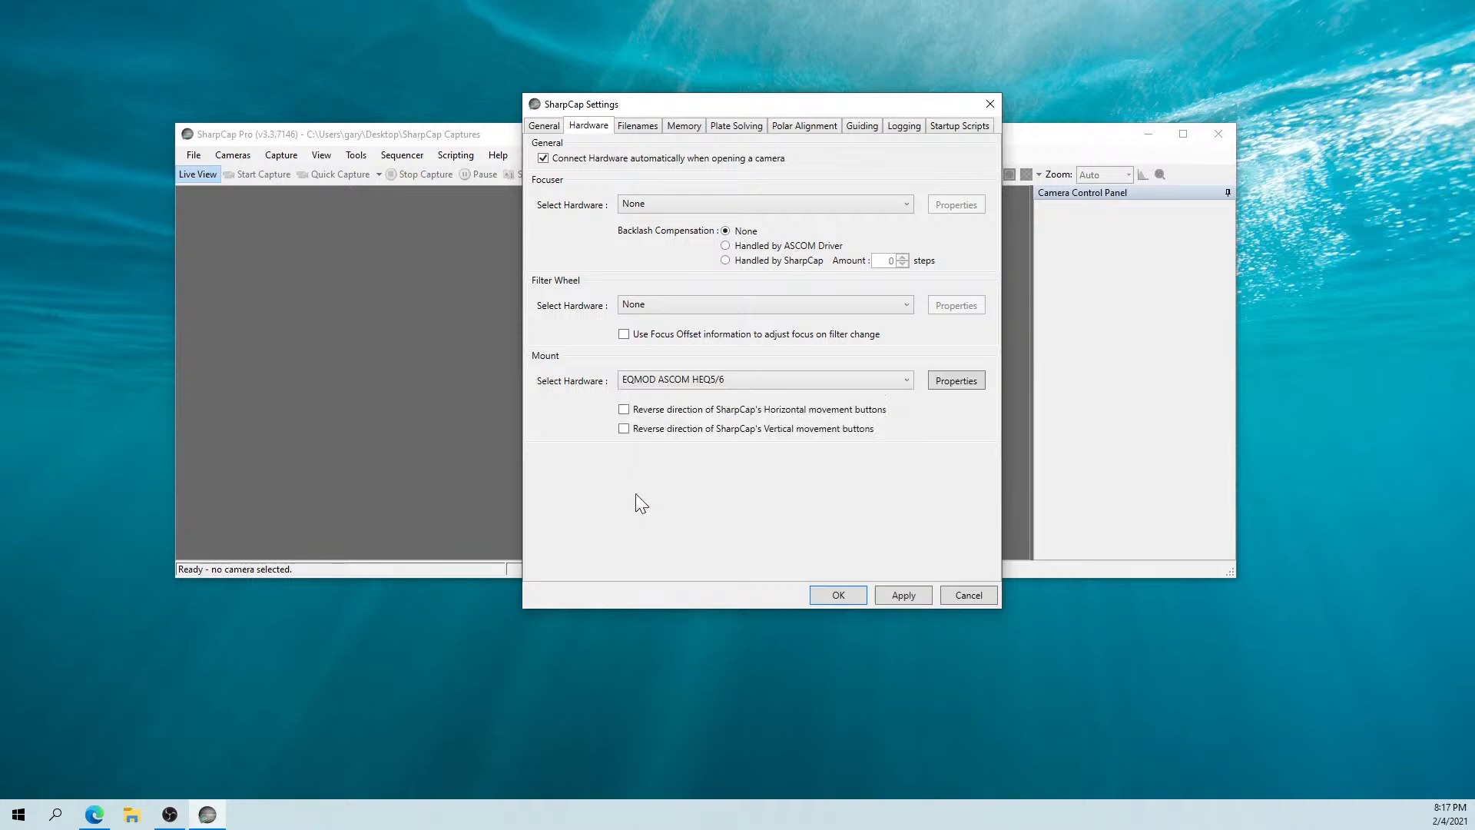
left_click(893, 594)
left_click(838, 594)
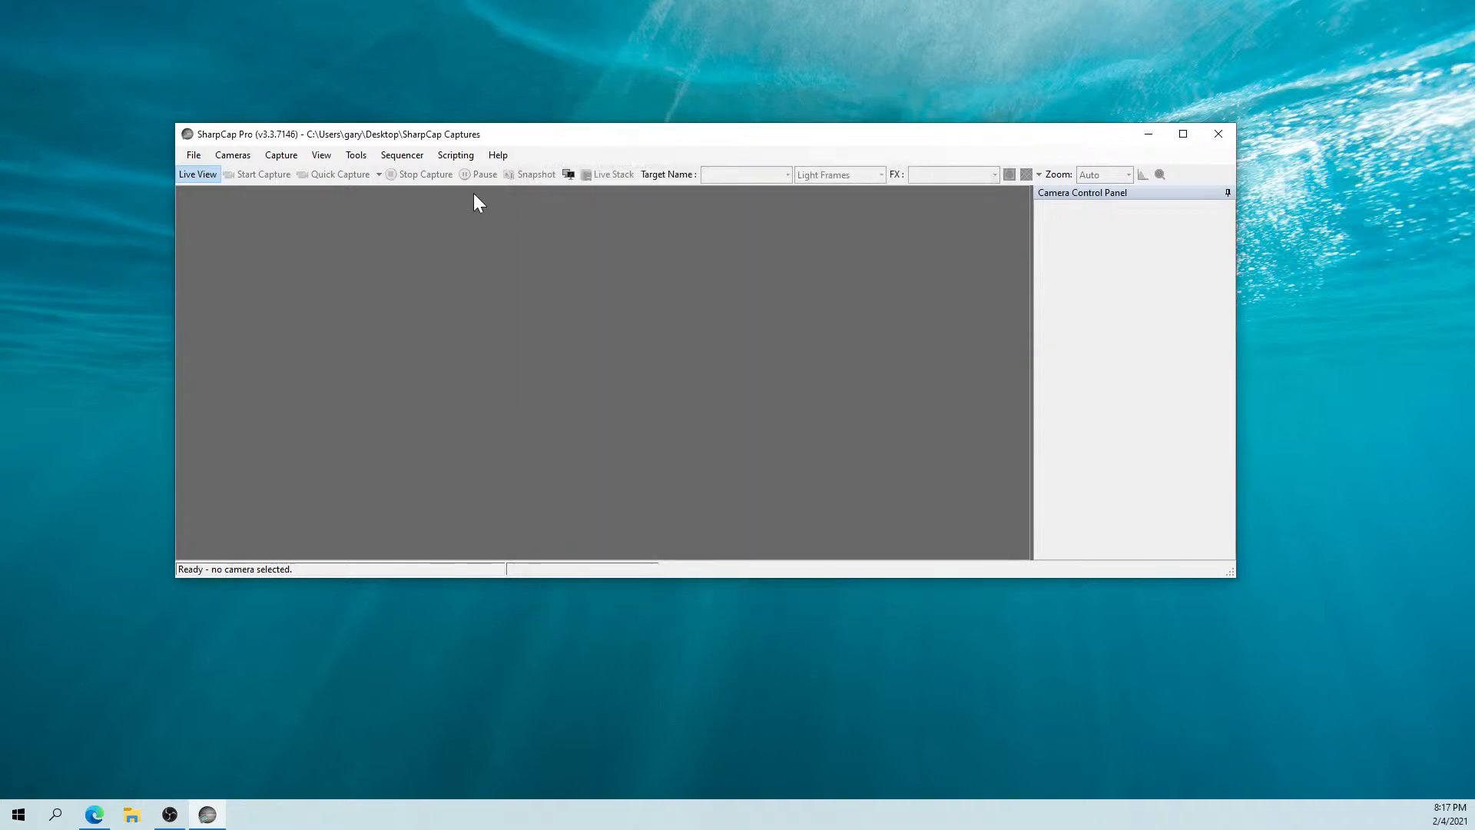
Maximize SharpCap and open the ZWO ASI533MC Pro camera so the mount connects with it.
left_click(1173, 136)
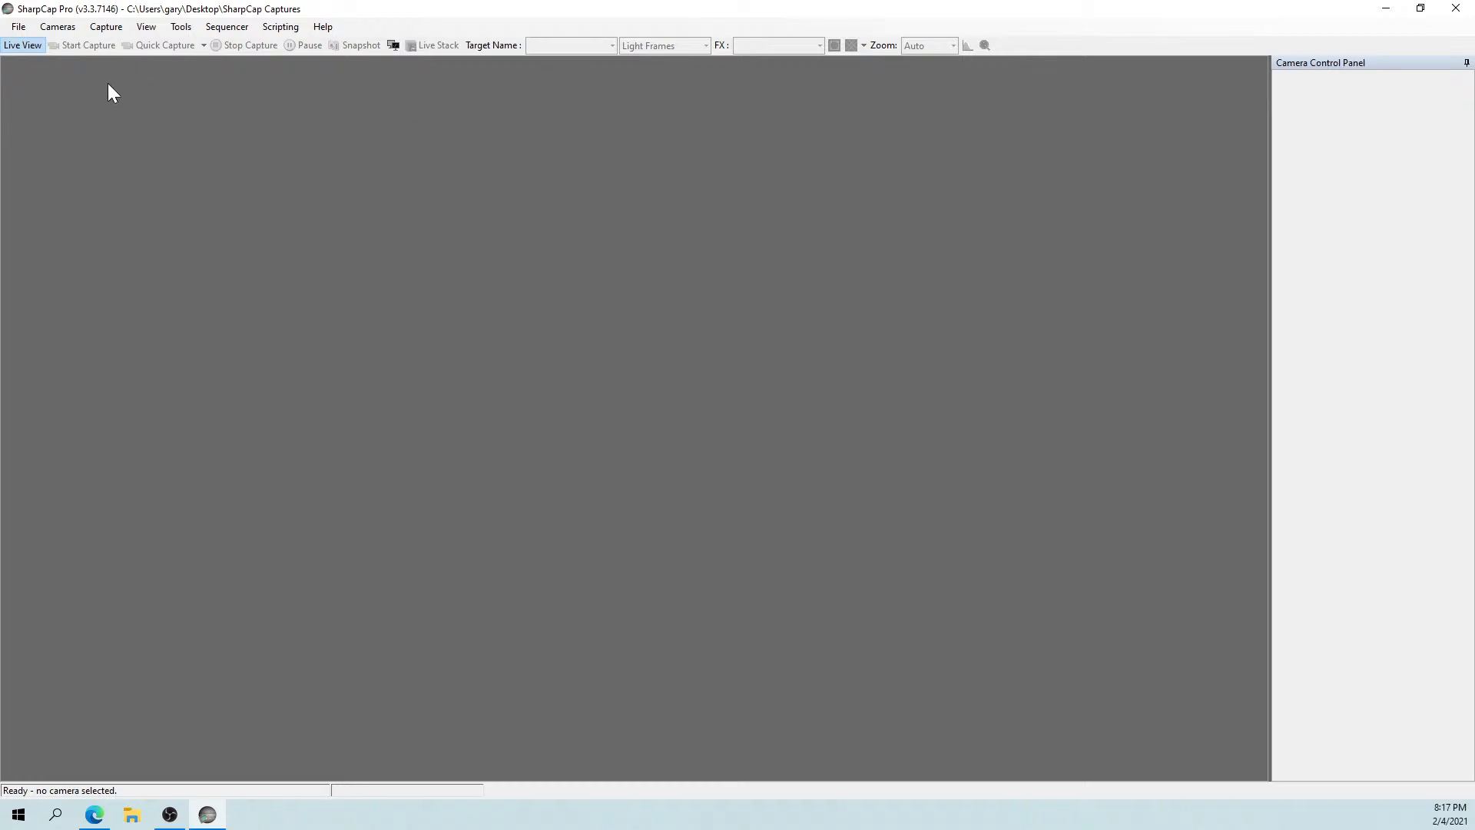
left_click(64, 28)
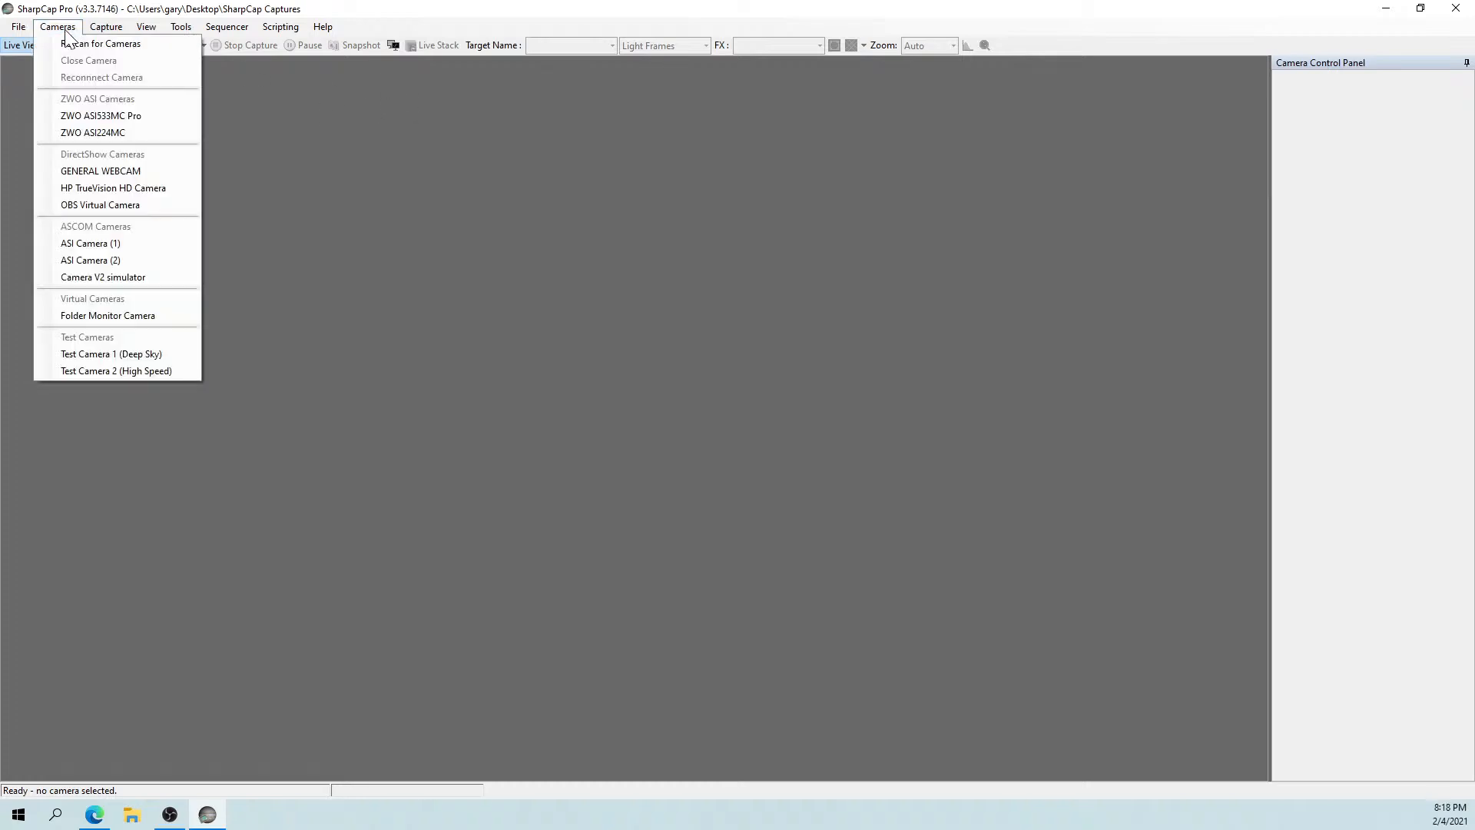
left_click(87, 117)
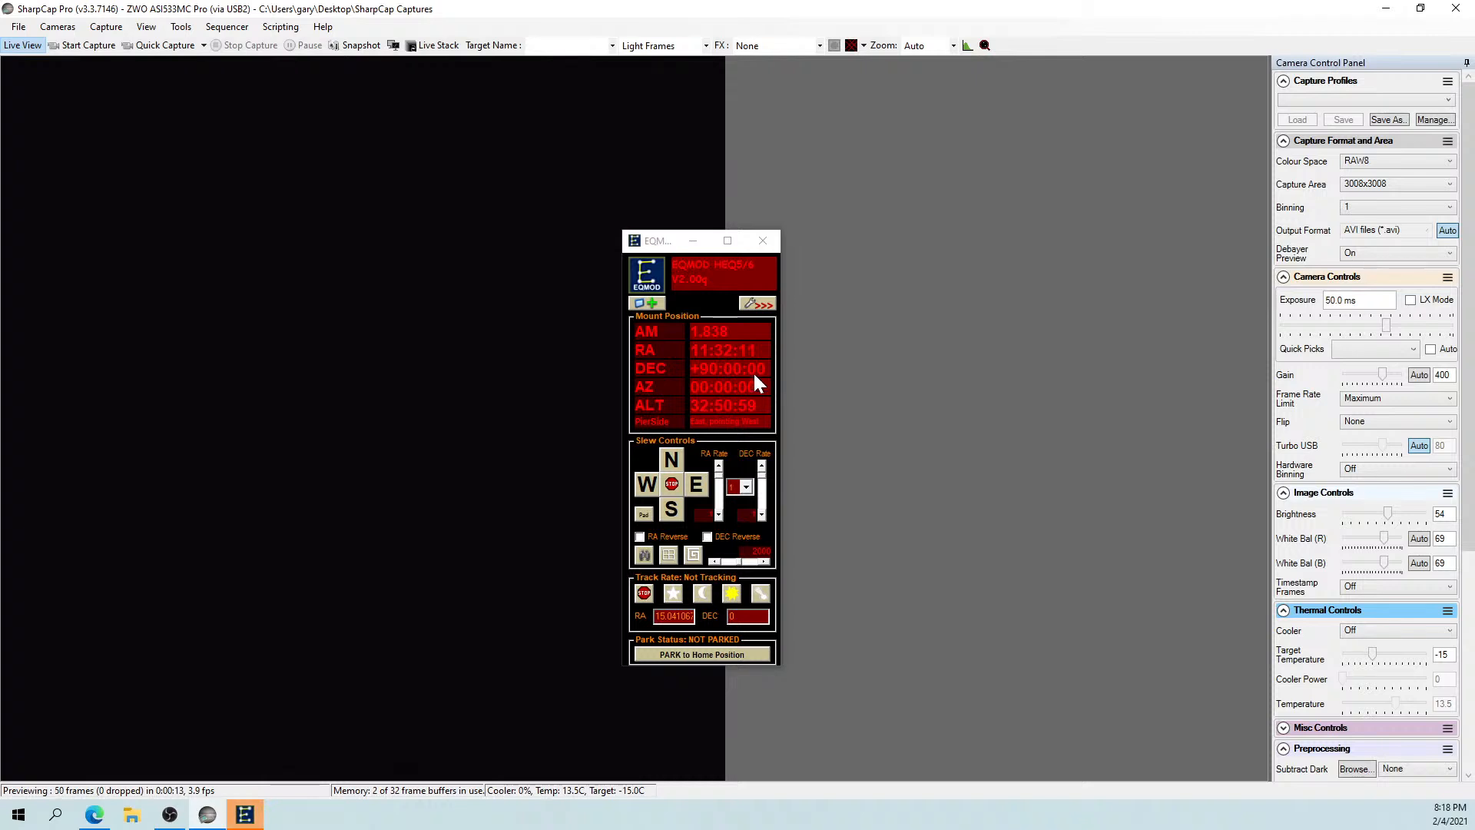
Review the mount hardware selection in SharpCap's settings, keeping EQMOD ASCOM HEQ5/6.
left_click(18, 29)
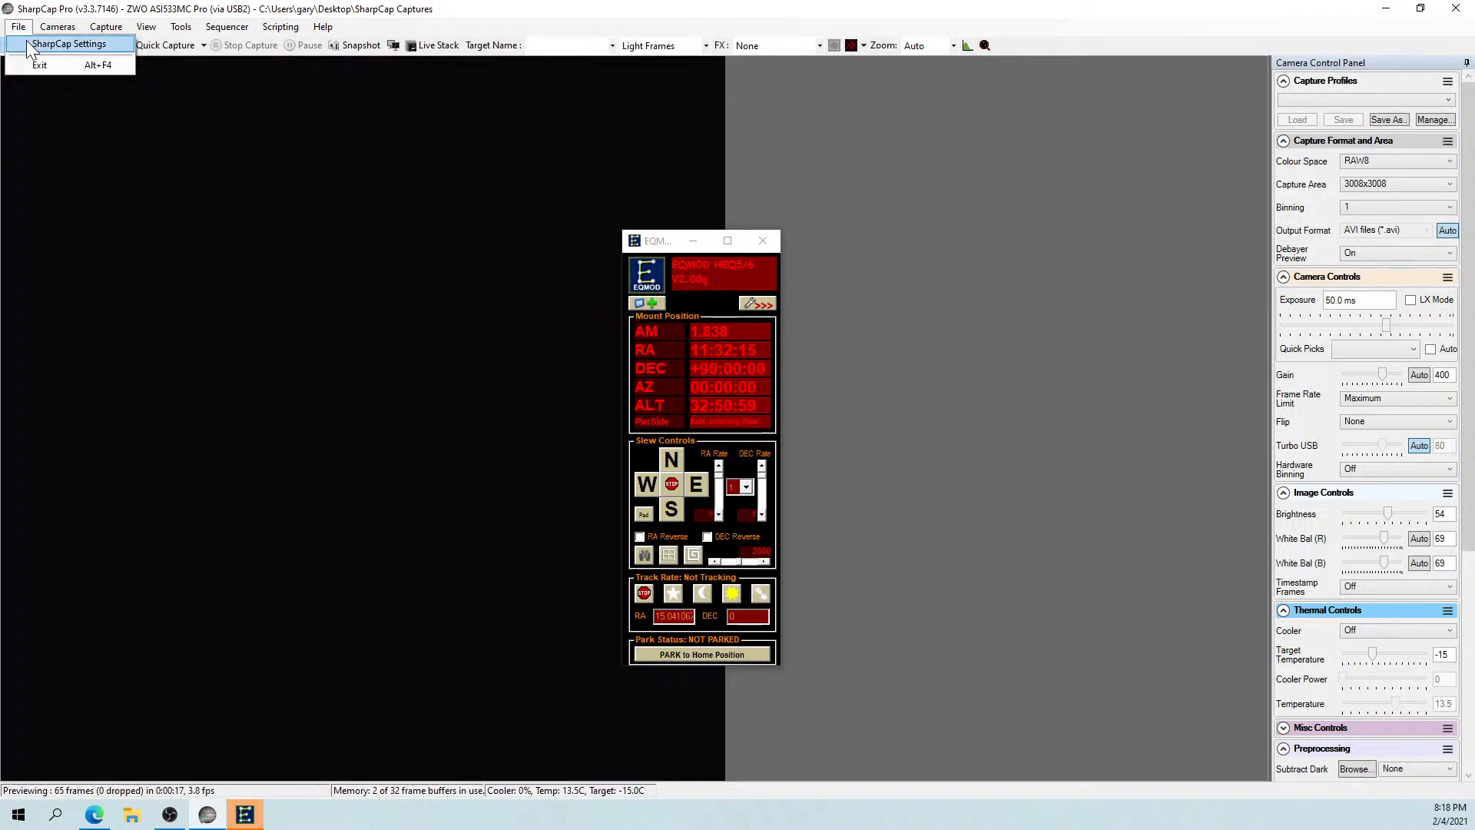
left_click(77, 43)
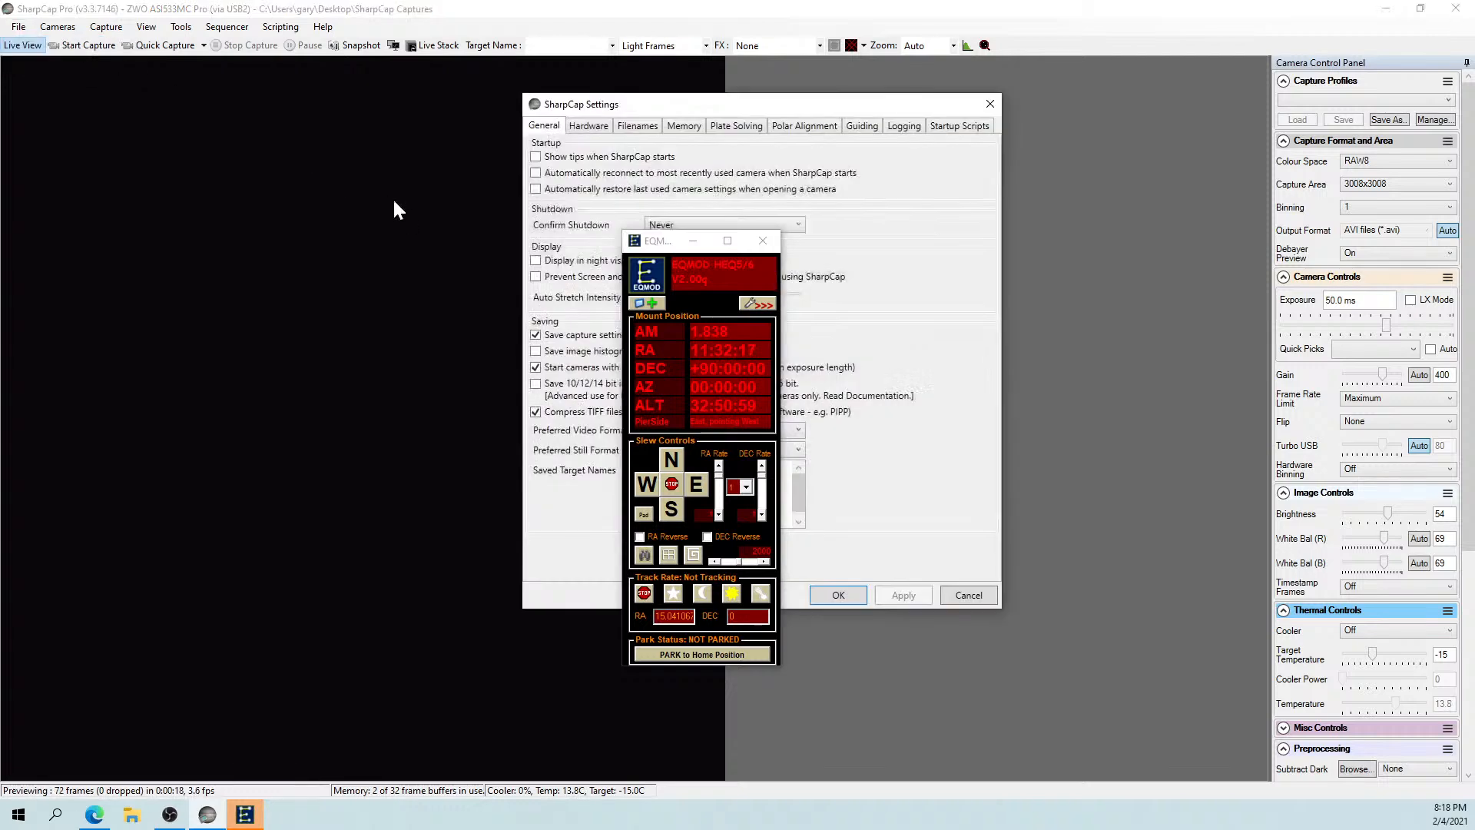
left_click(593, 126)
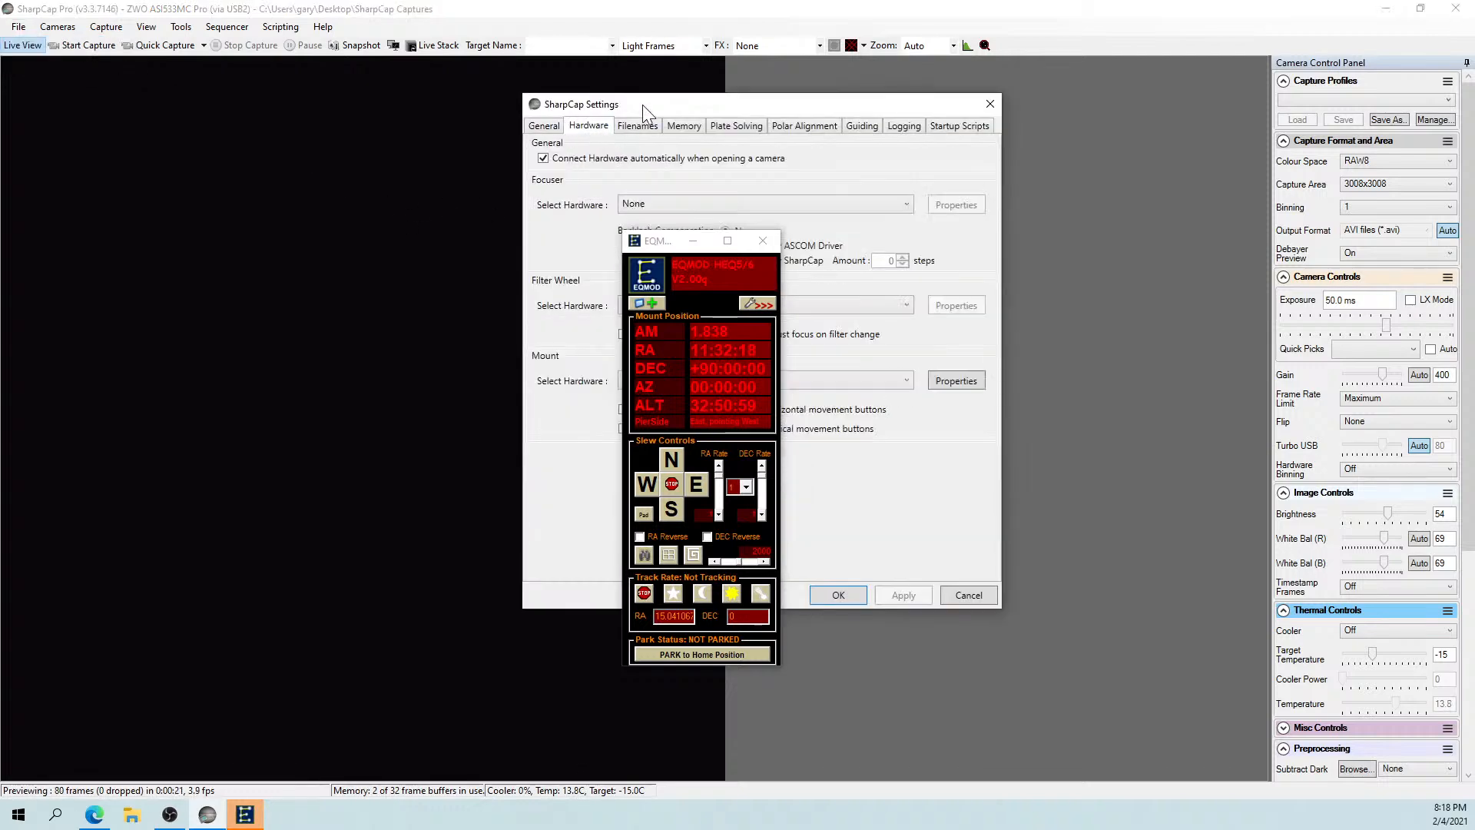
left_click_drag(642, 104, 275, 103)
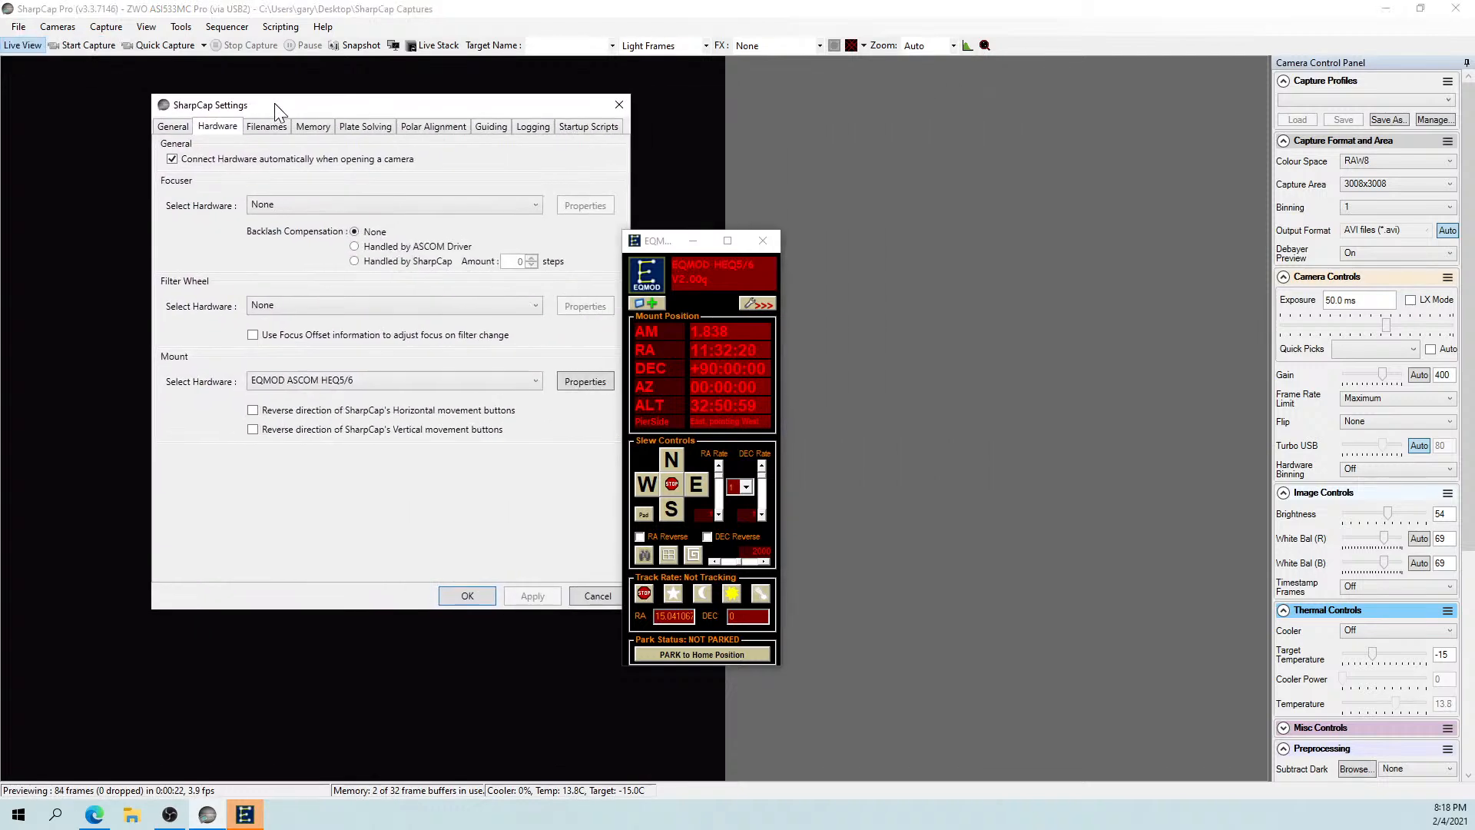
left_click(388, 380)
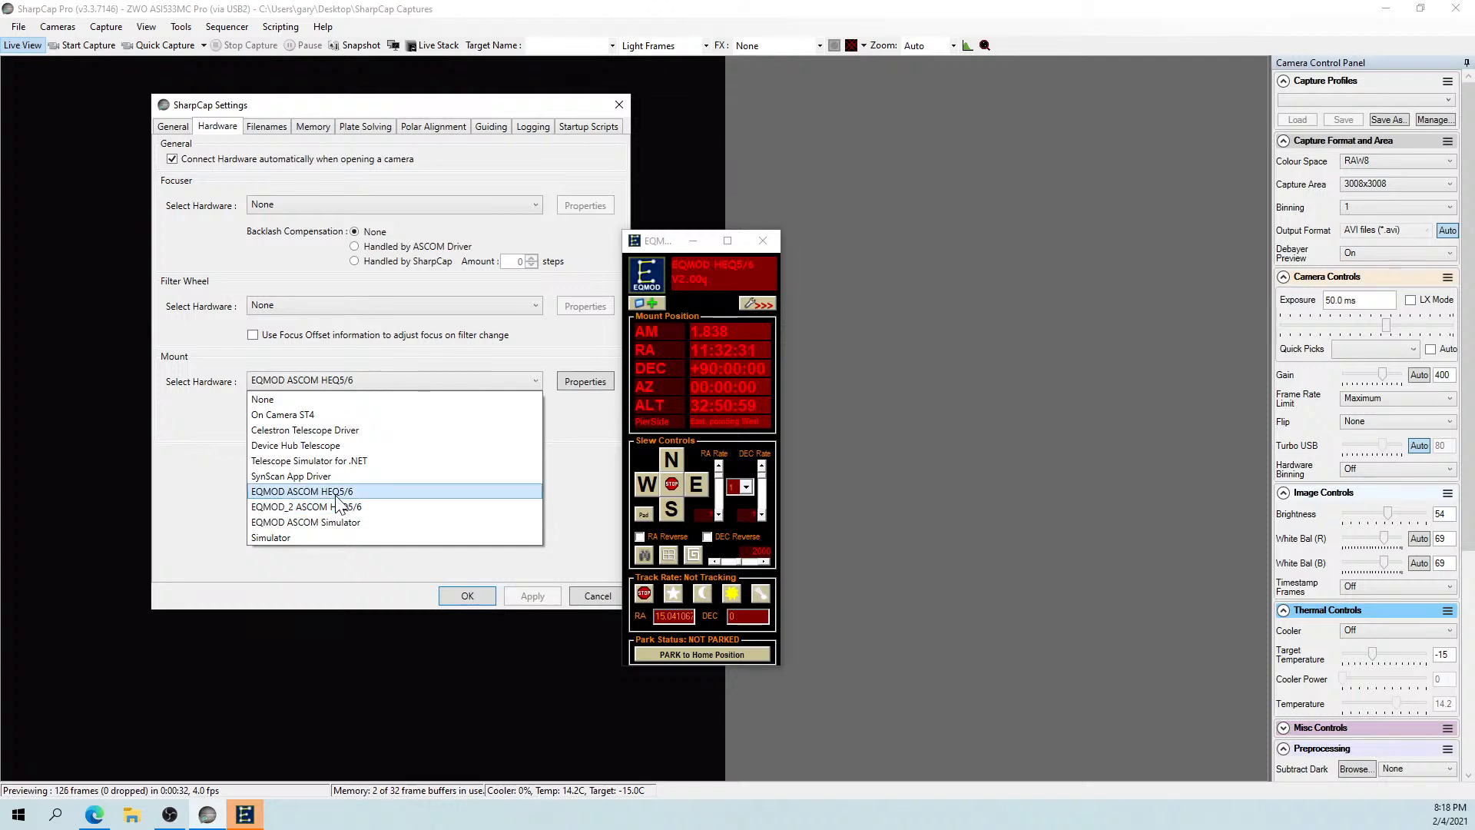
left_click(474, 600)
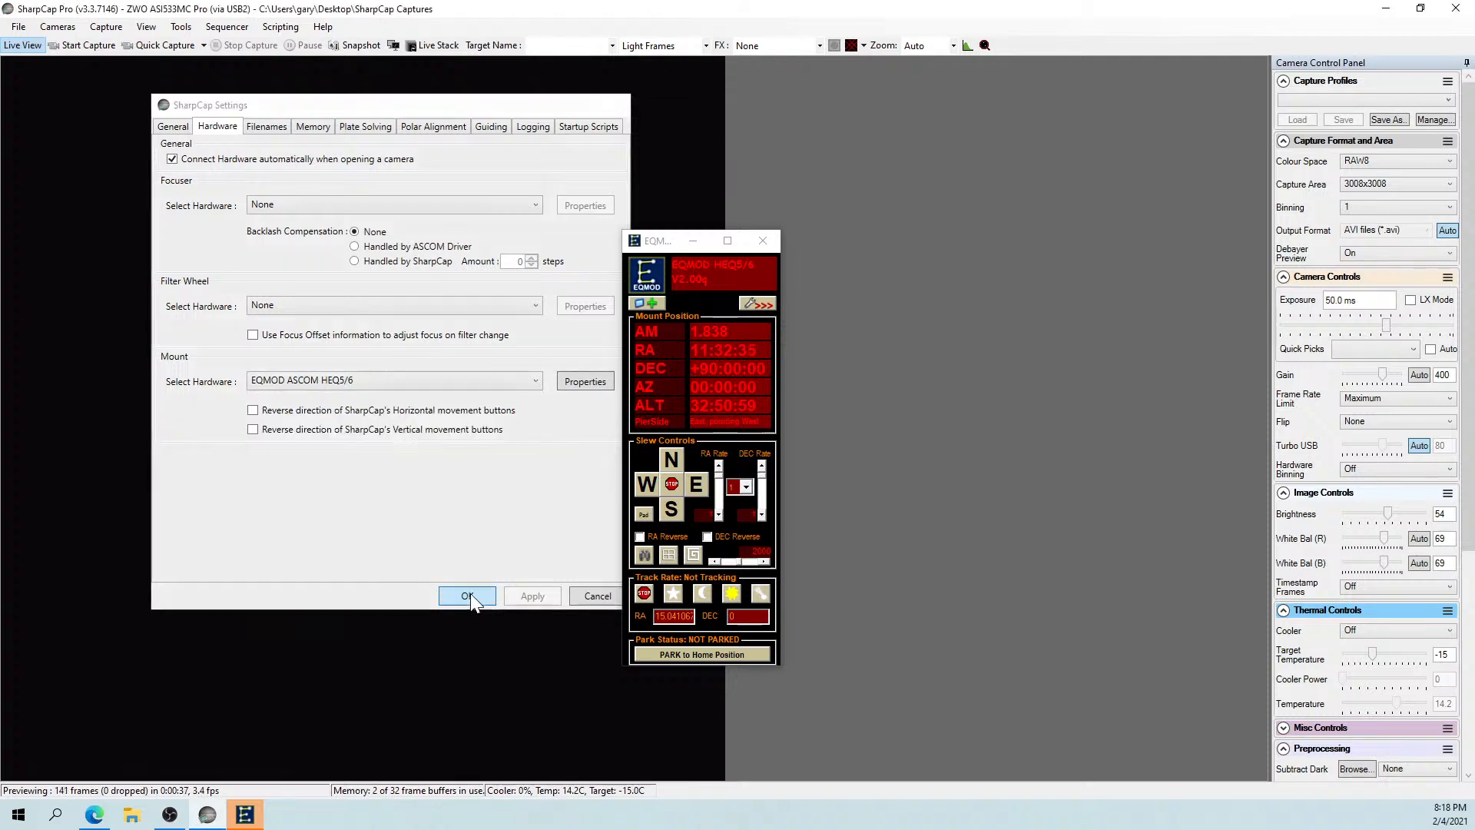
left_click(468, 594)
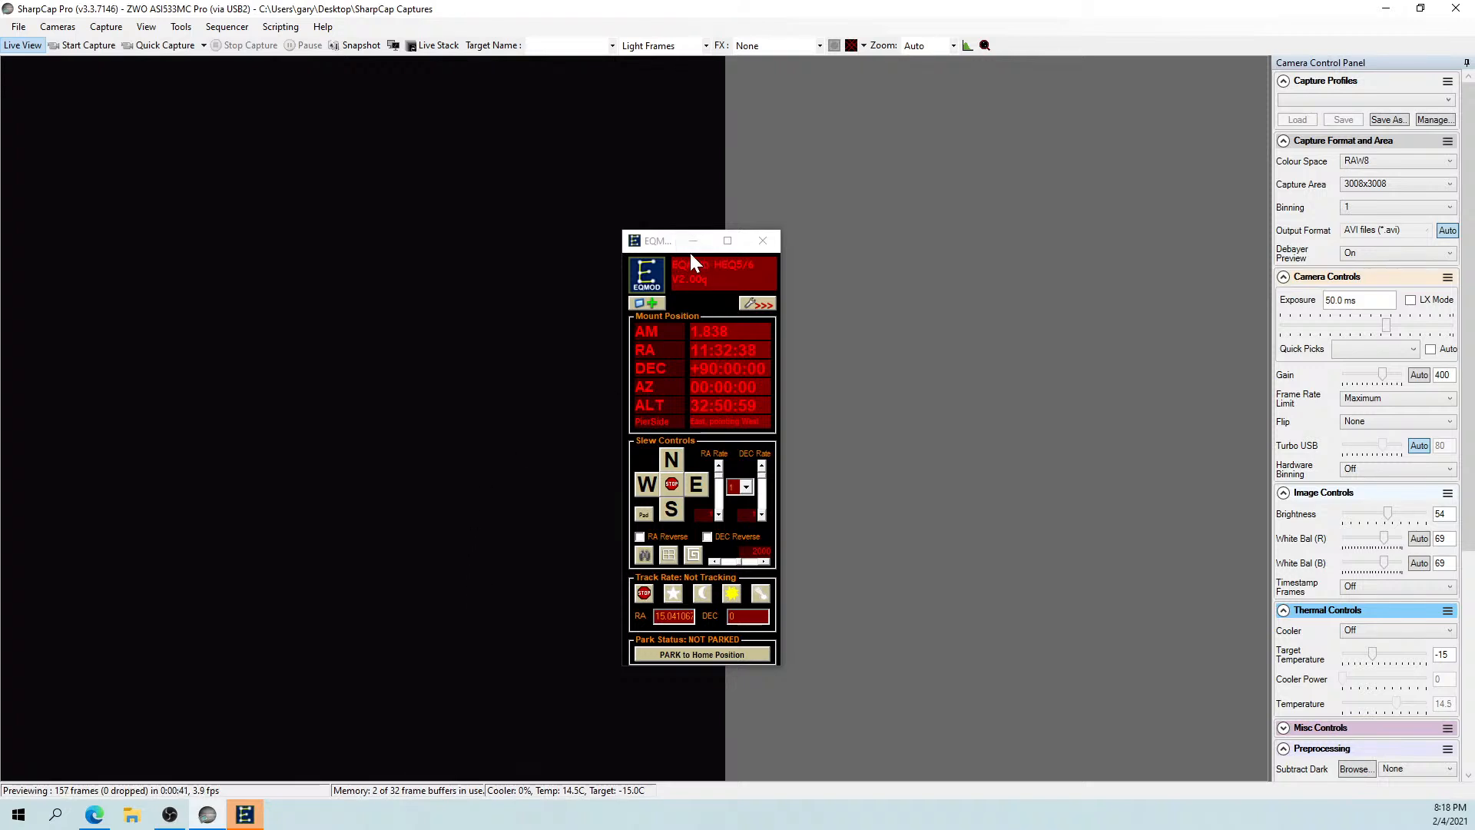
Park the mount to its home position from the EQMOD window.
left_click(679, 655)
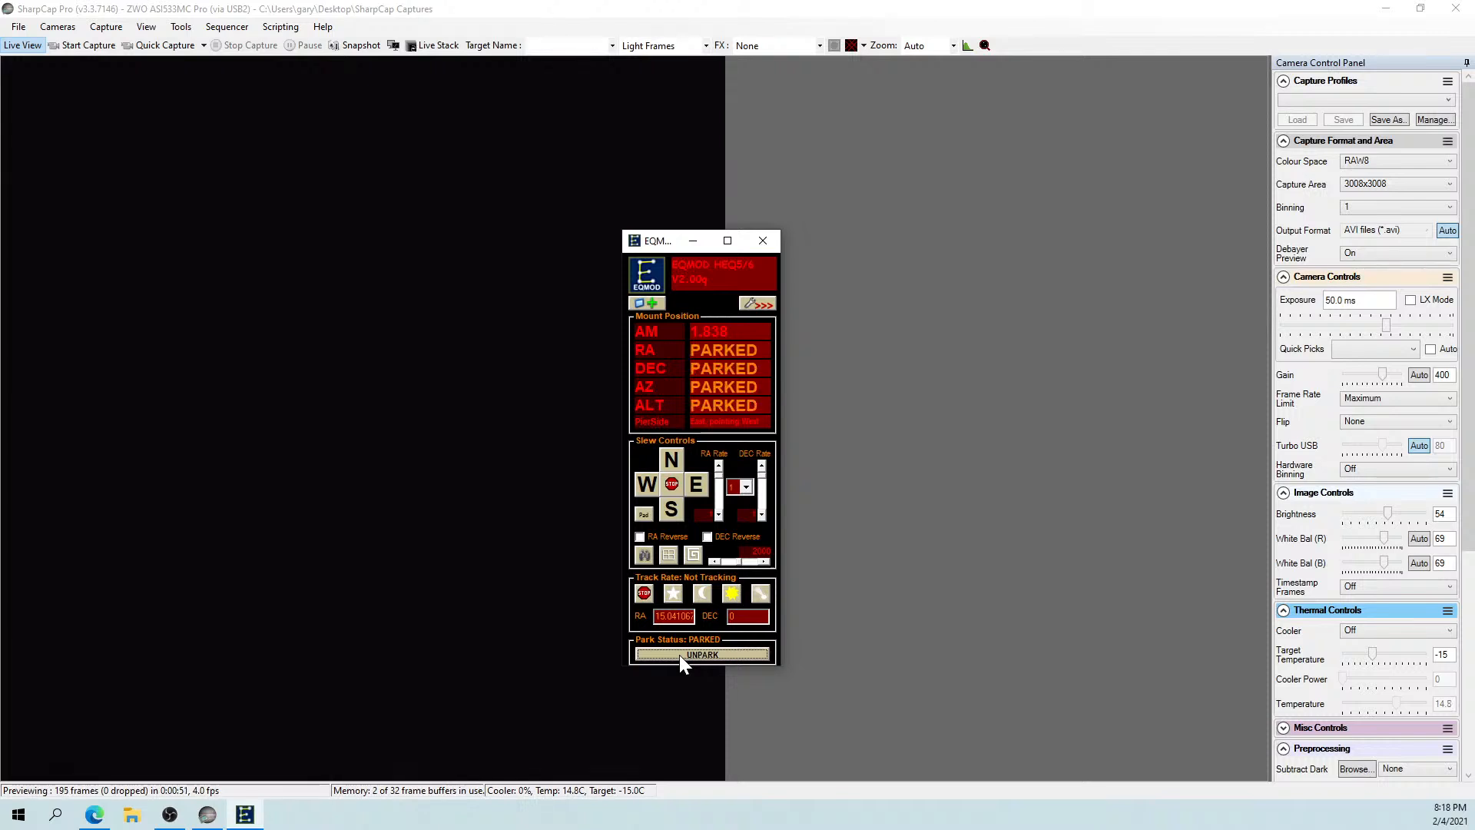
Unpark the mount in EQMOD, expand its window to the full setup options, and move the window clear of the camera controls.
left_click(679, 655)
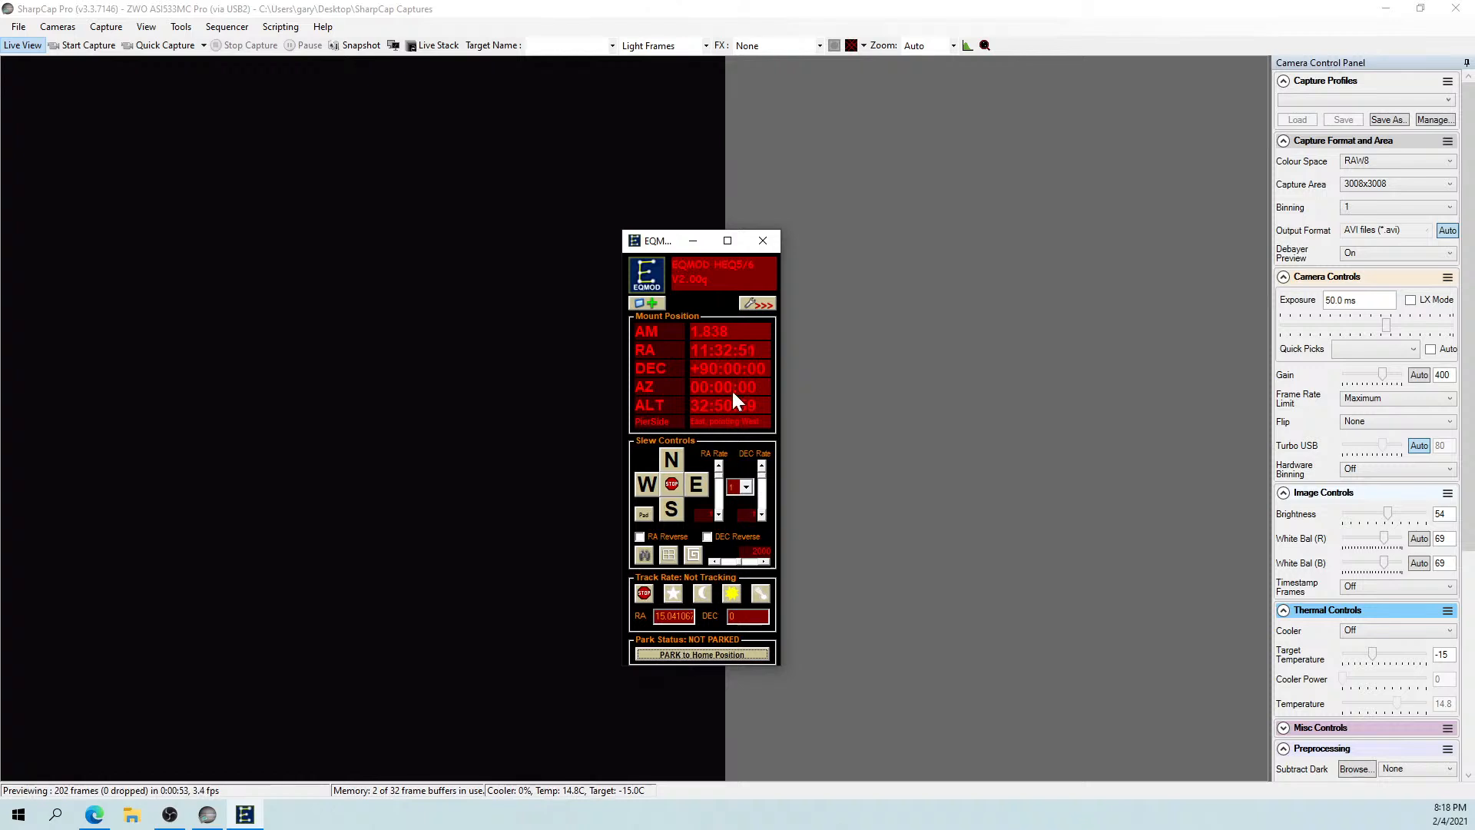
left_click(756, 304)
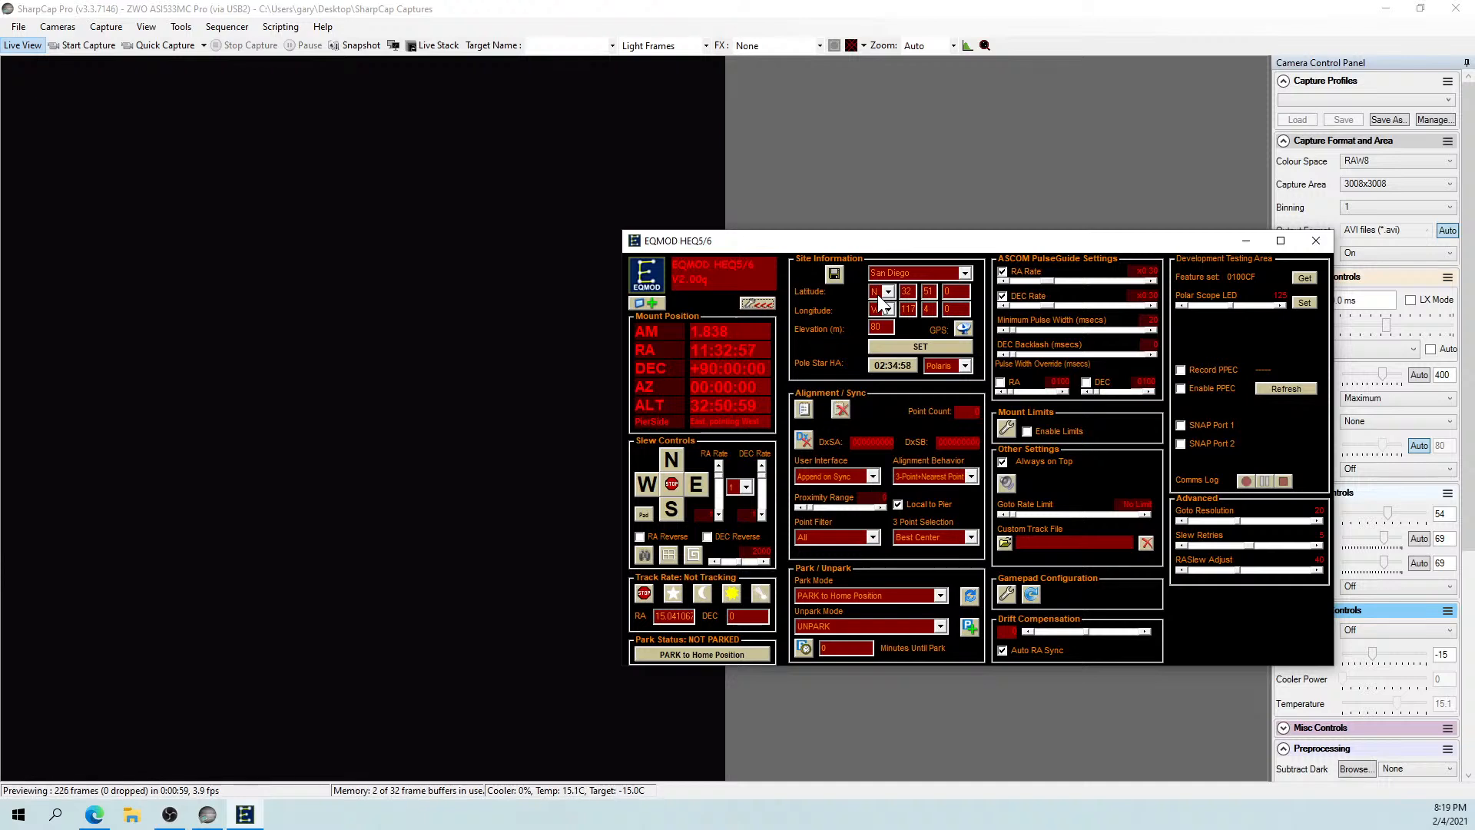
left_click_drag(863, 244, 506, 184)
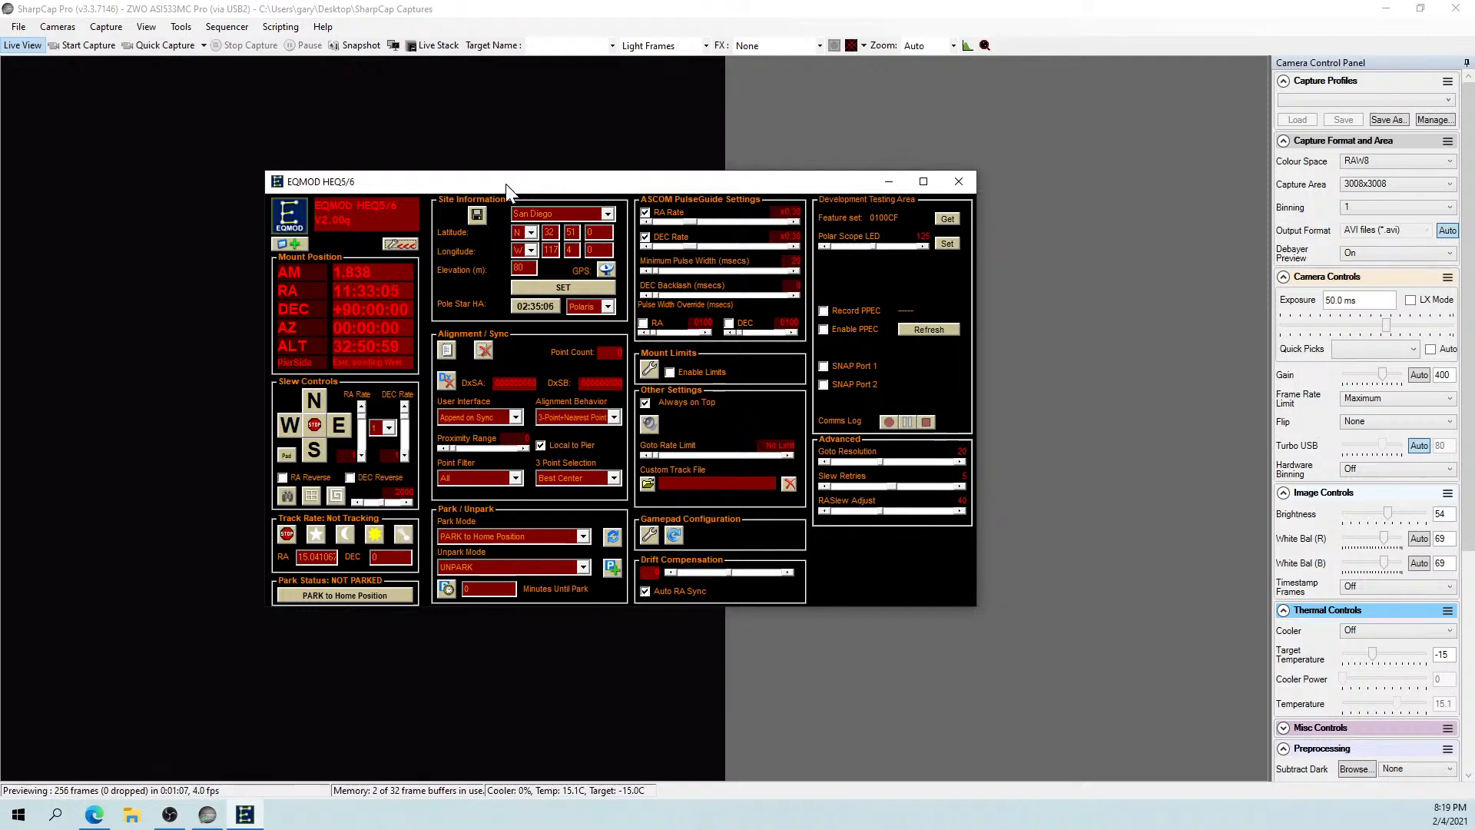
left_click_drag(505, 183, 507, 183)
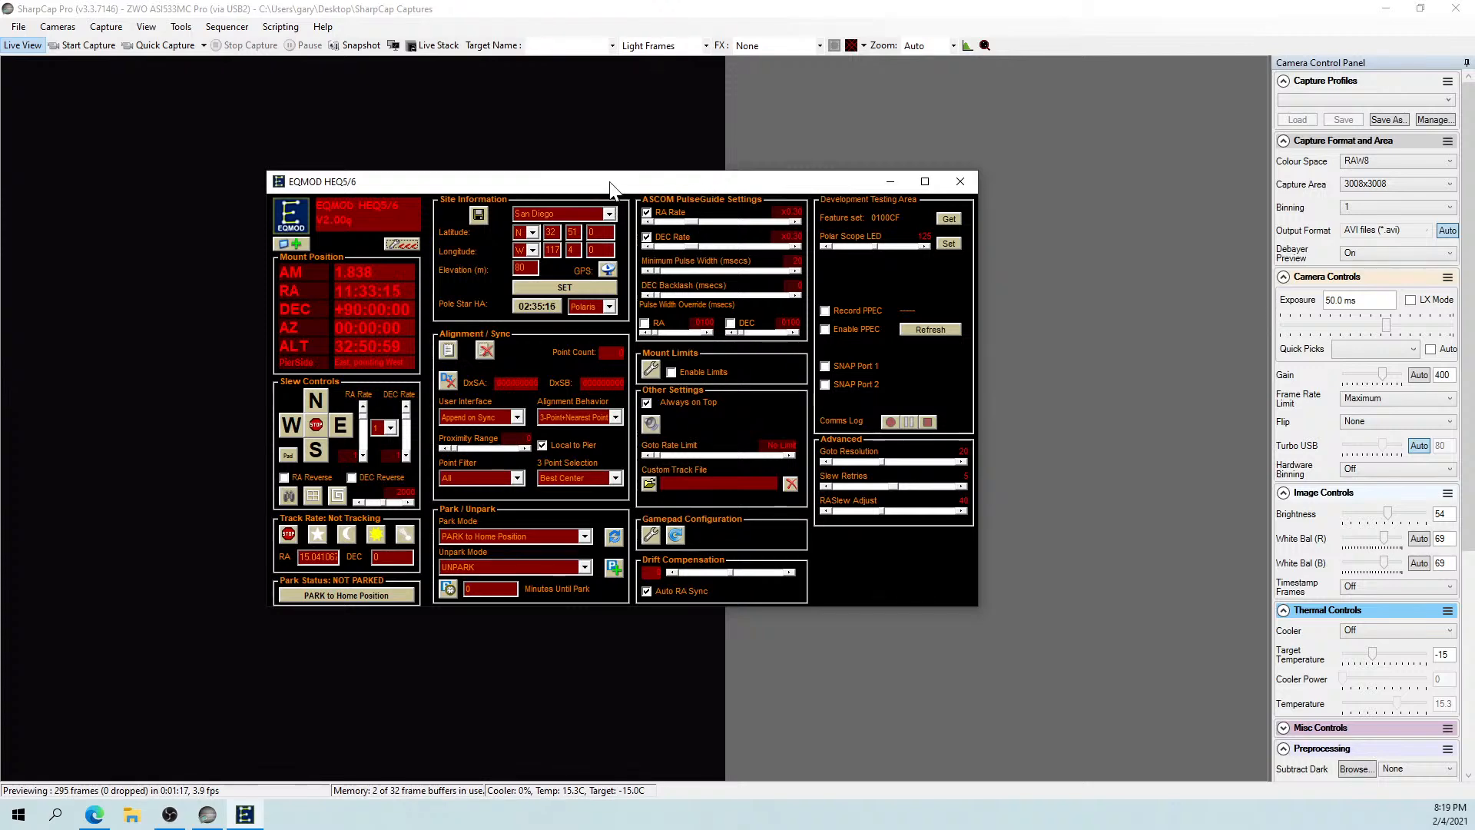
left_click_drag(608, 183, 584, 156)
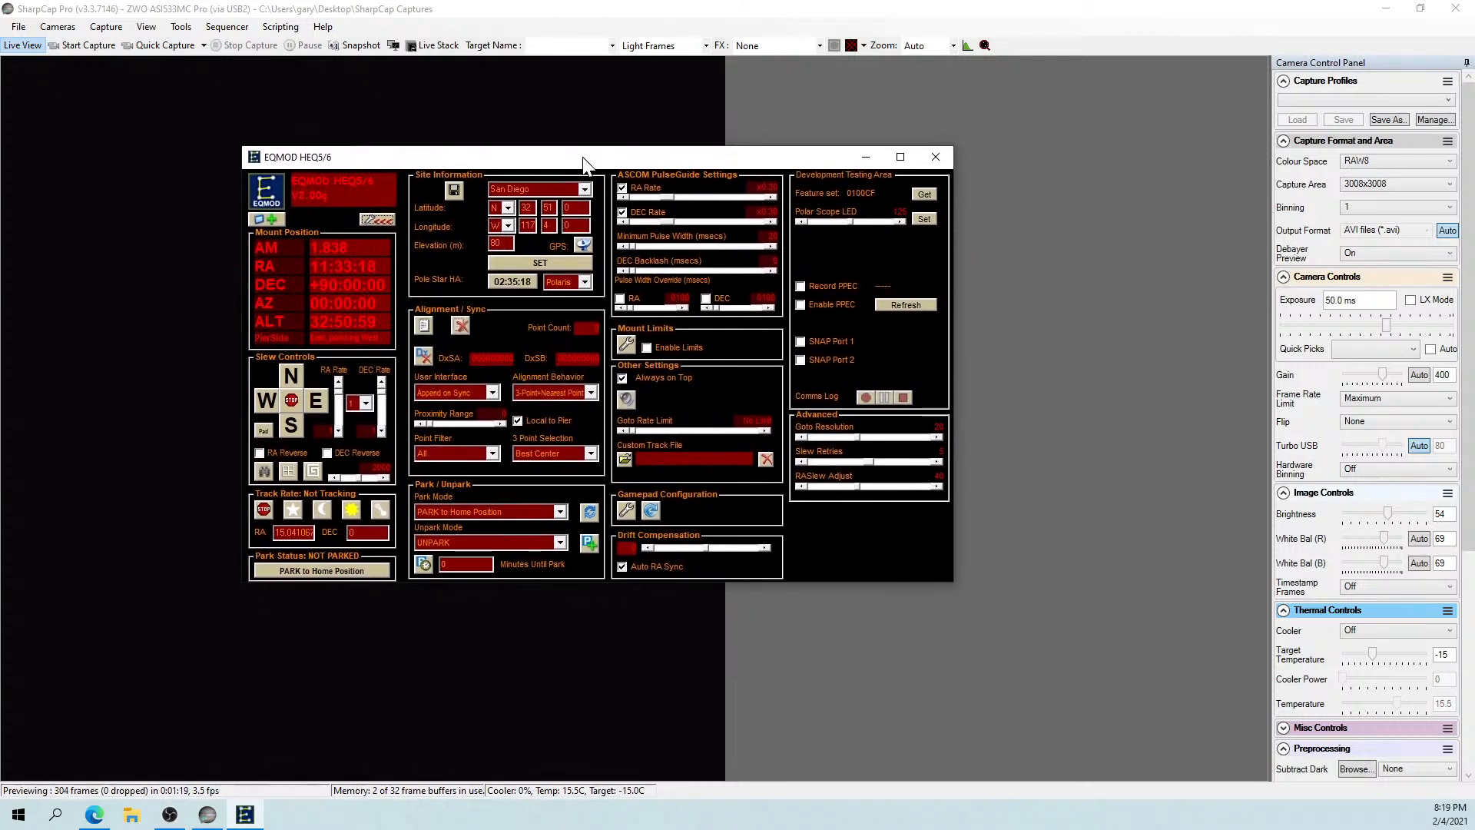
Load the 533MC DSO capture profile for the camera.
left_click(1467, 338)
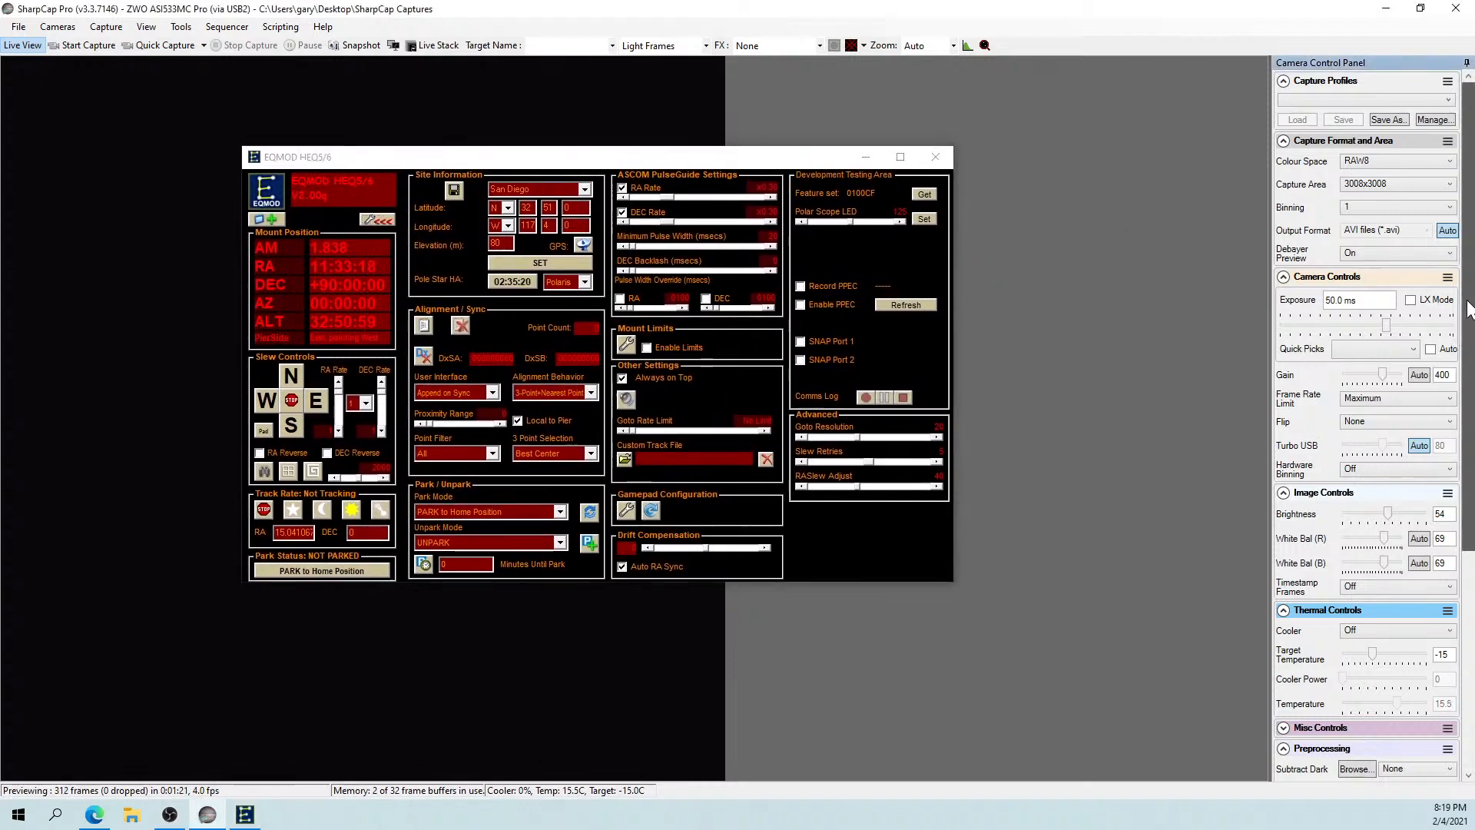
left_click(1307, 102)
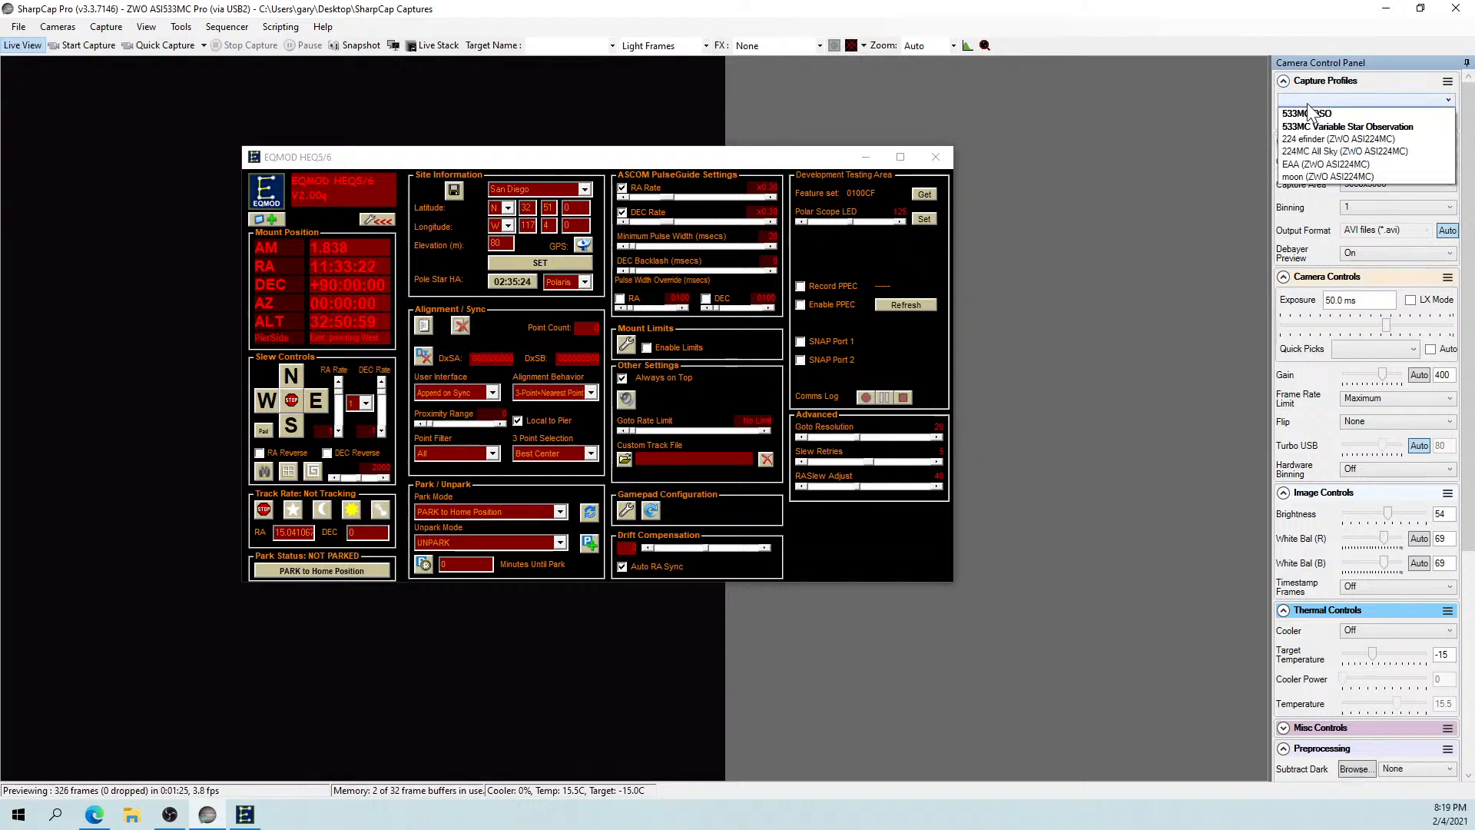
left_click(1308, 114)
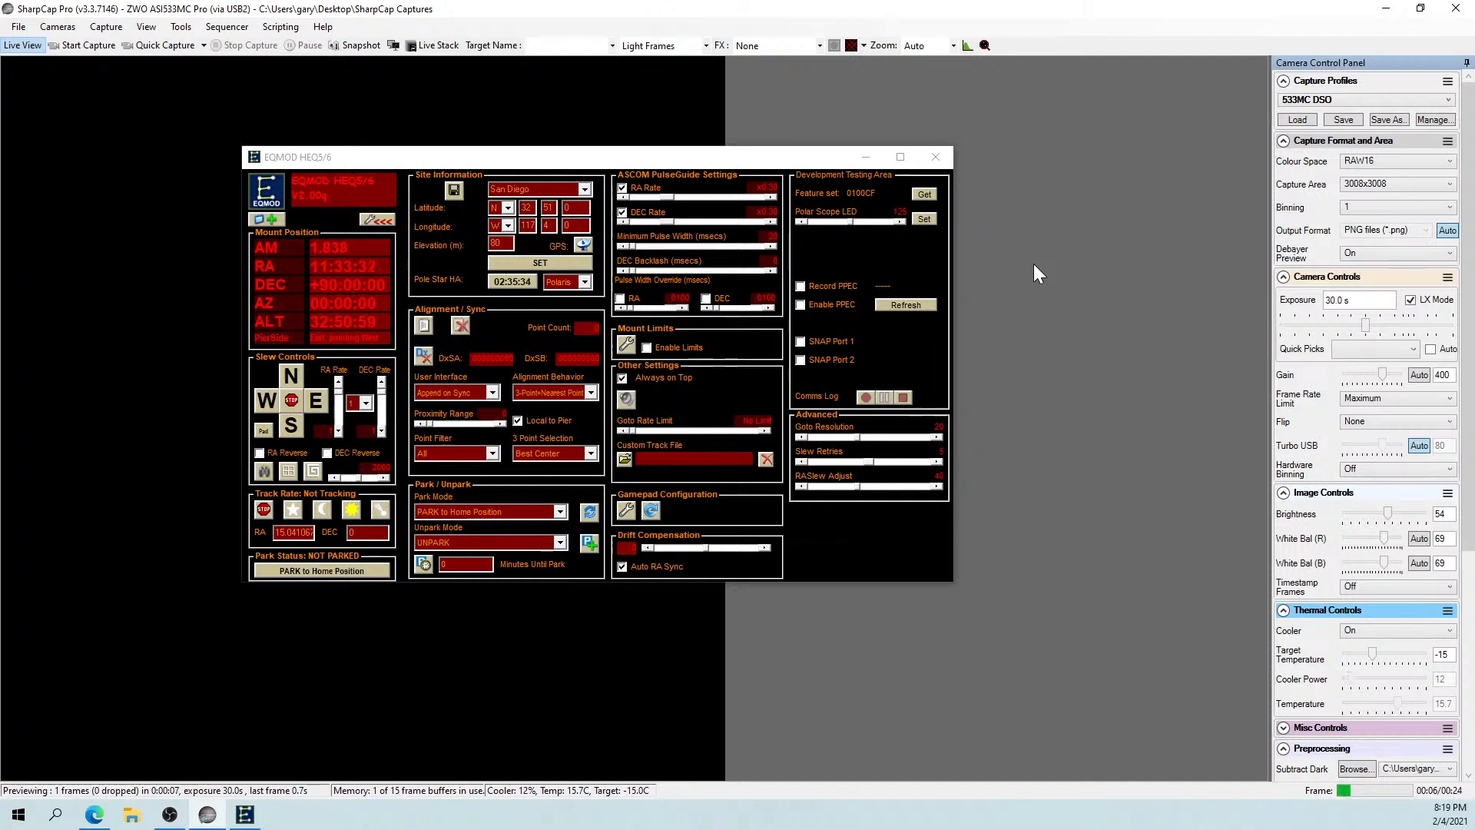
Minimize the EQMOD window and lower the camera exposure to about 2358 ms.
mouse_move(765, 158)
left_mouse_down()
mouse_move(683, 155)
mouse_move(791, 168)
left_mouse_up()
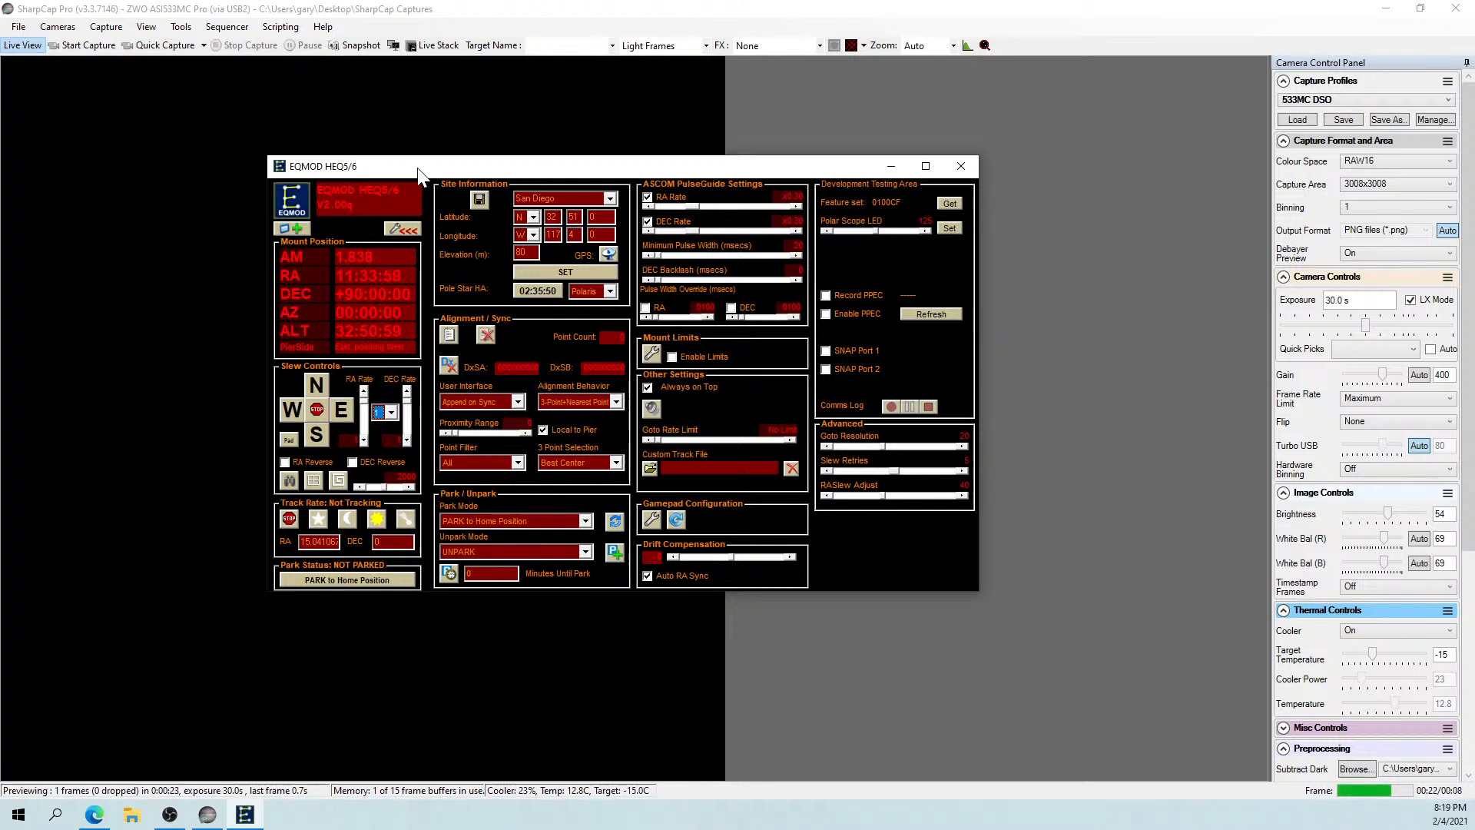
left_click(890, 167)
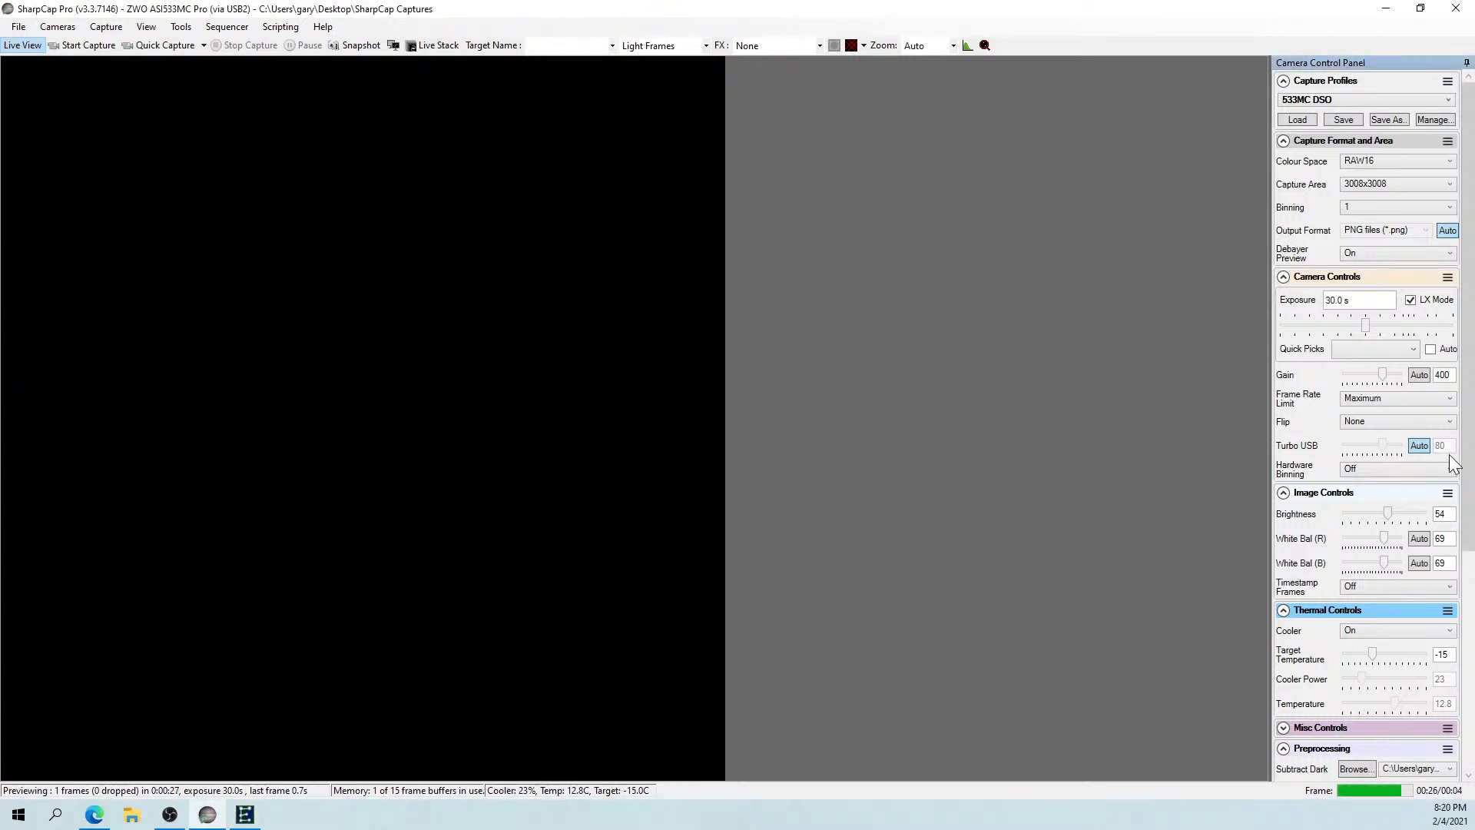
left_click(1469, 622)
left_click_drag(1473, 515, 1441, 235)
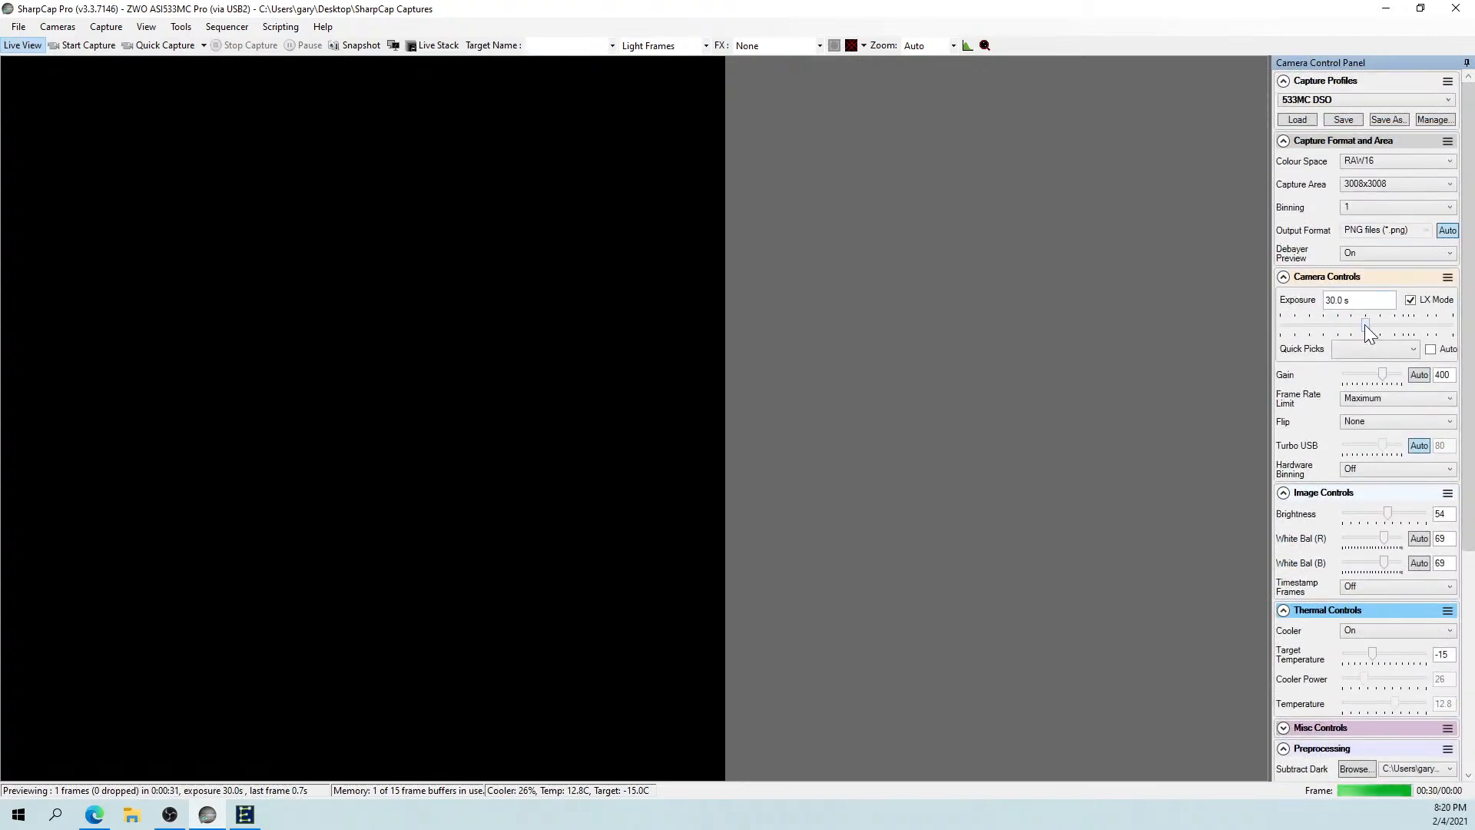
left_click_drag(1365, 326, 1313, 329)
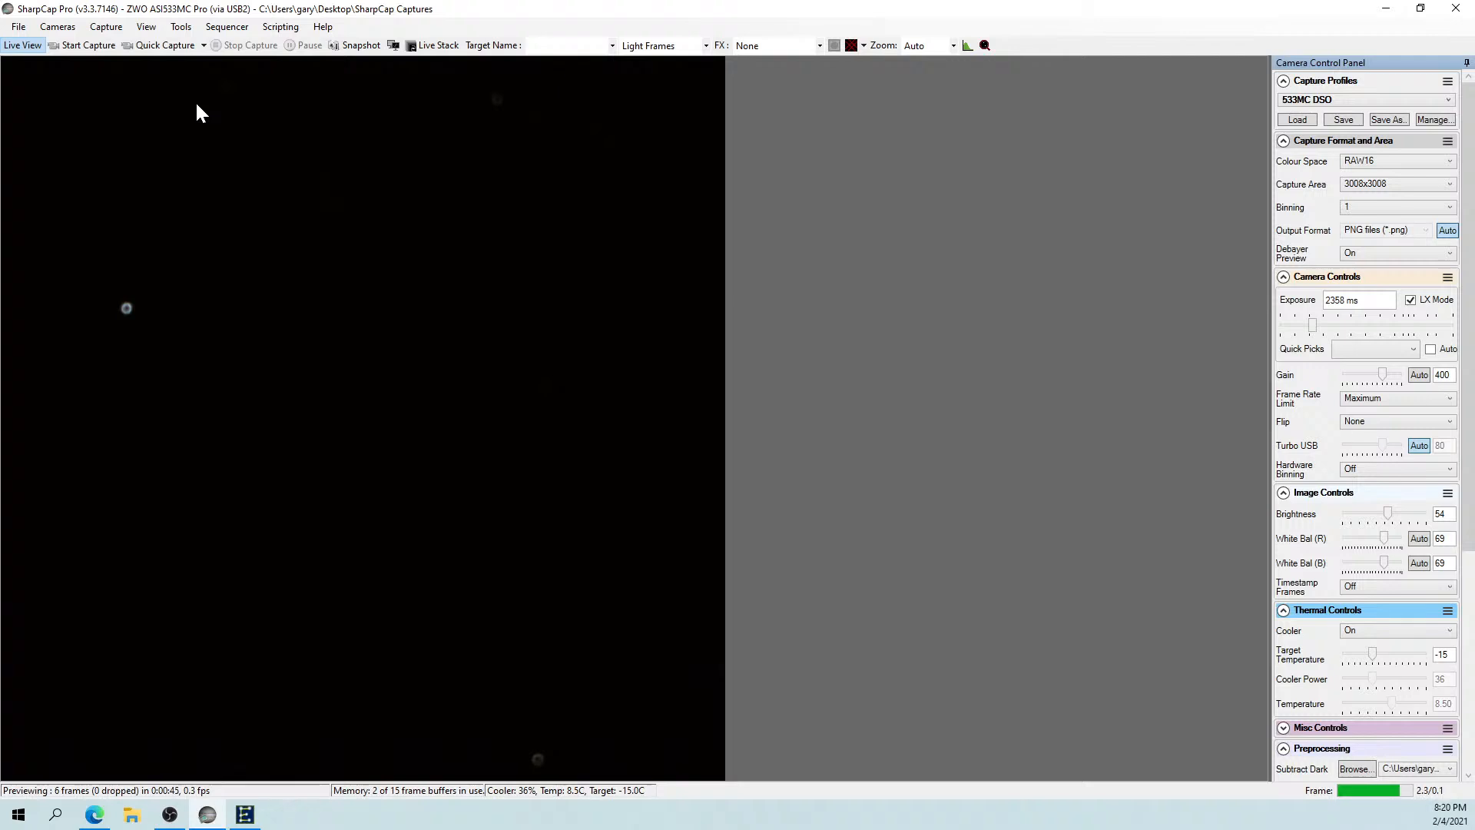
Open the FWHM Measurement focus assistant.
left_click(221, 25)
mouse_move(192, 28)
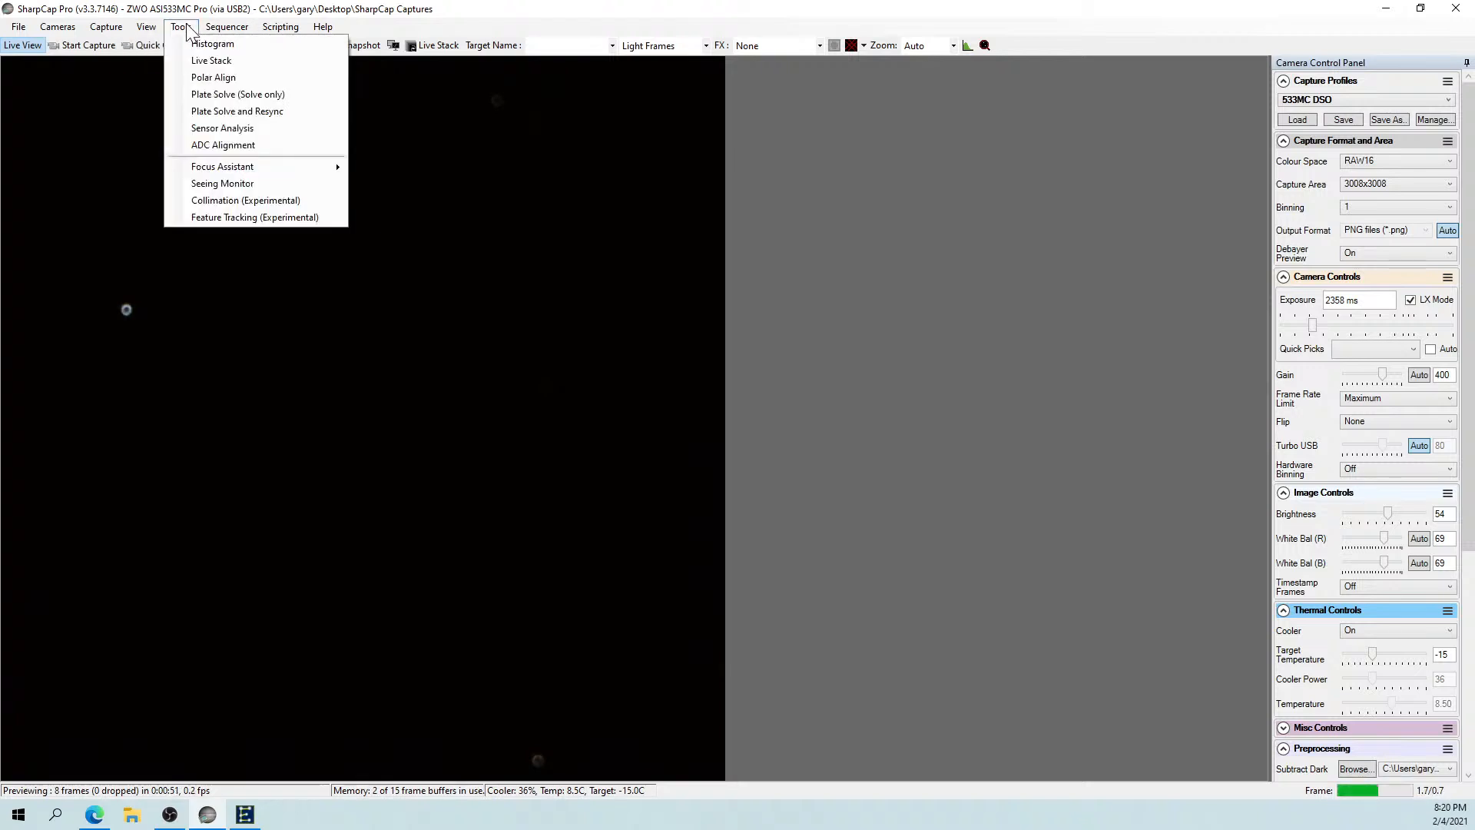
mouse_move(207, 168)
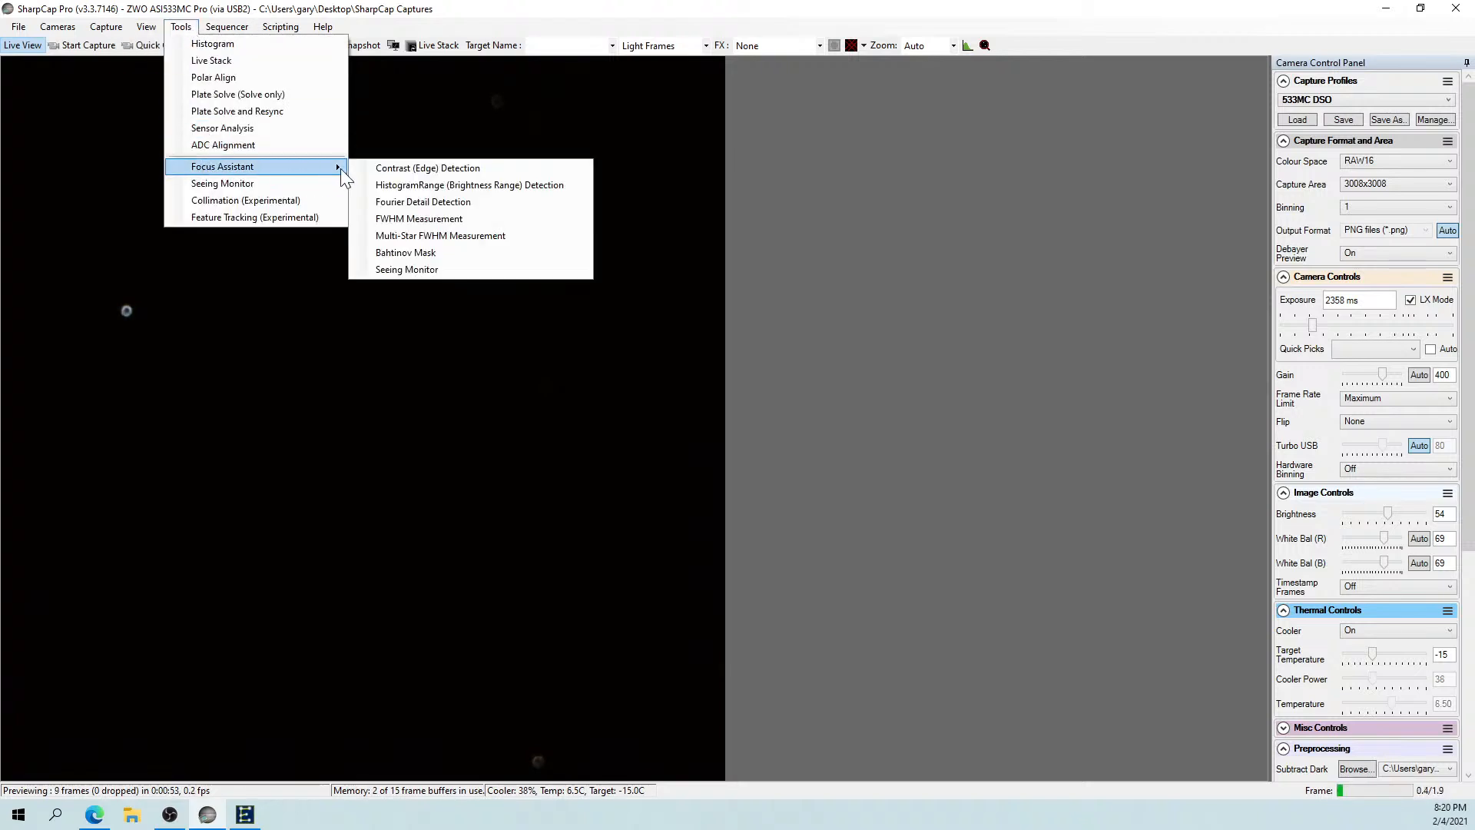
left_click(399, 221)
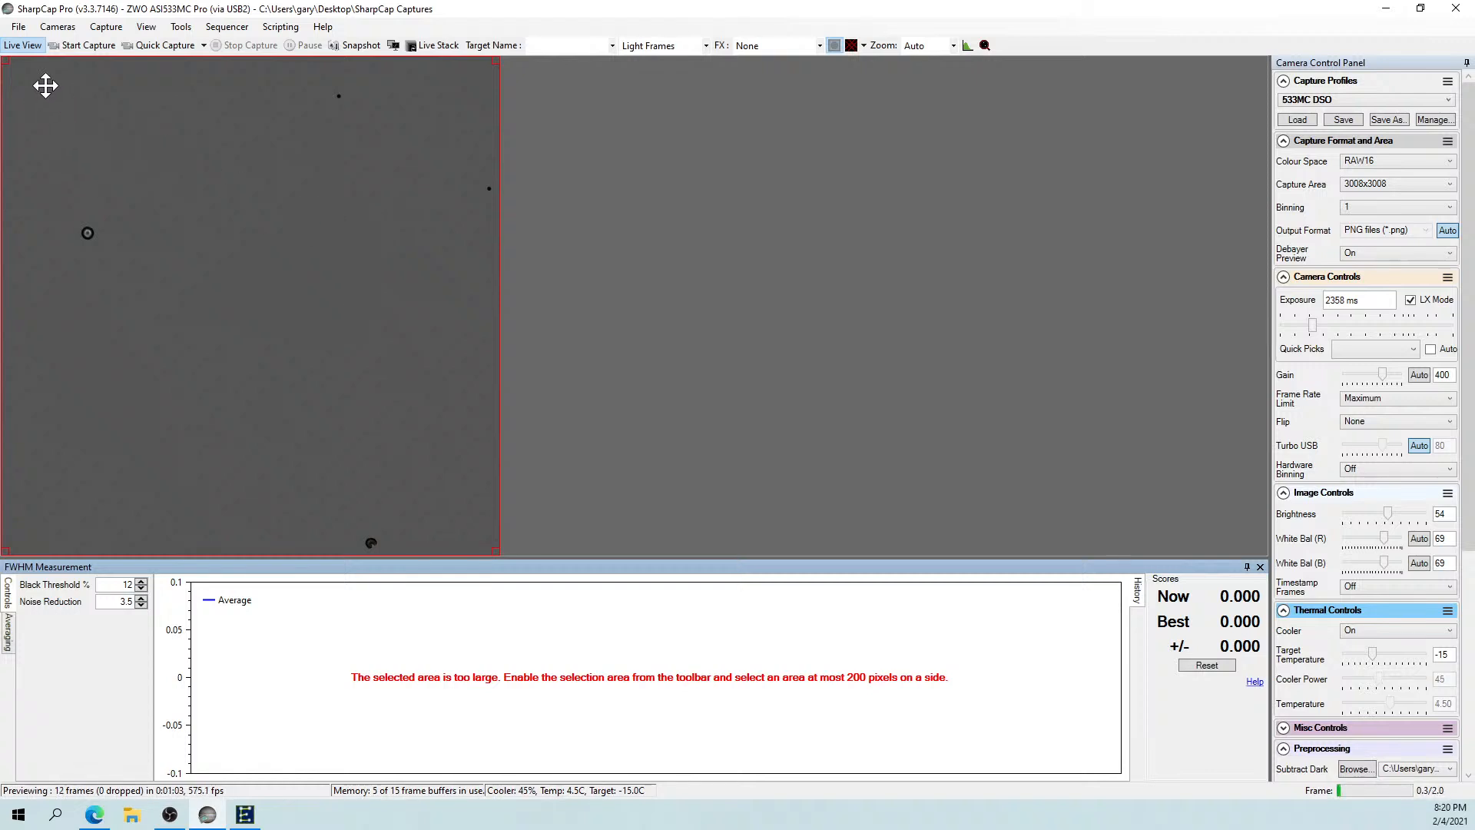
Shrink the focus selection area to a small box around the brightest star in the image.
left_click_drag(4, 61, 55, 215)
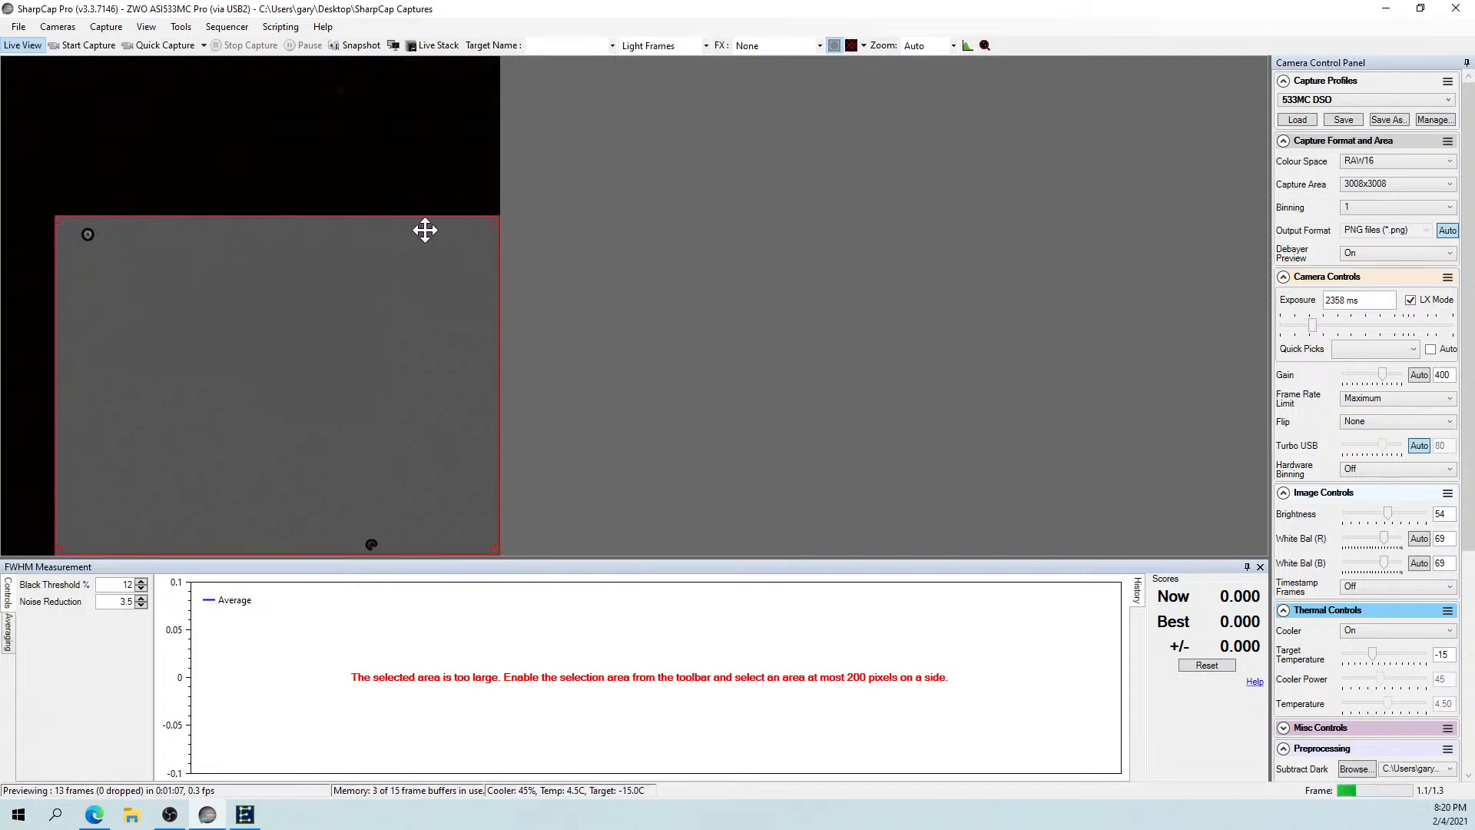
left_click_drag(494, 221, 124, 217)
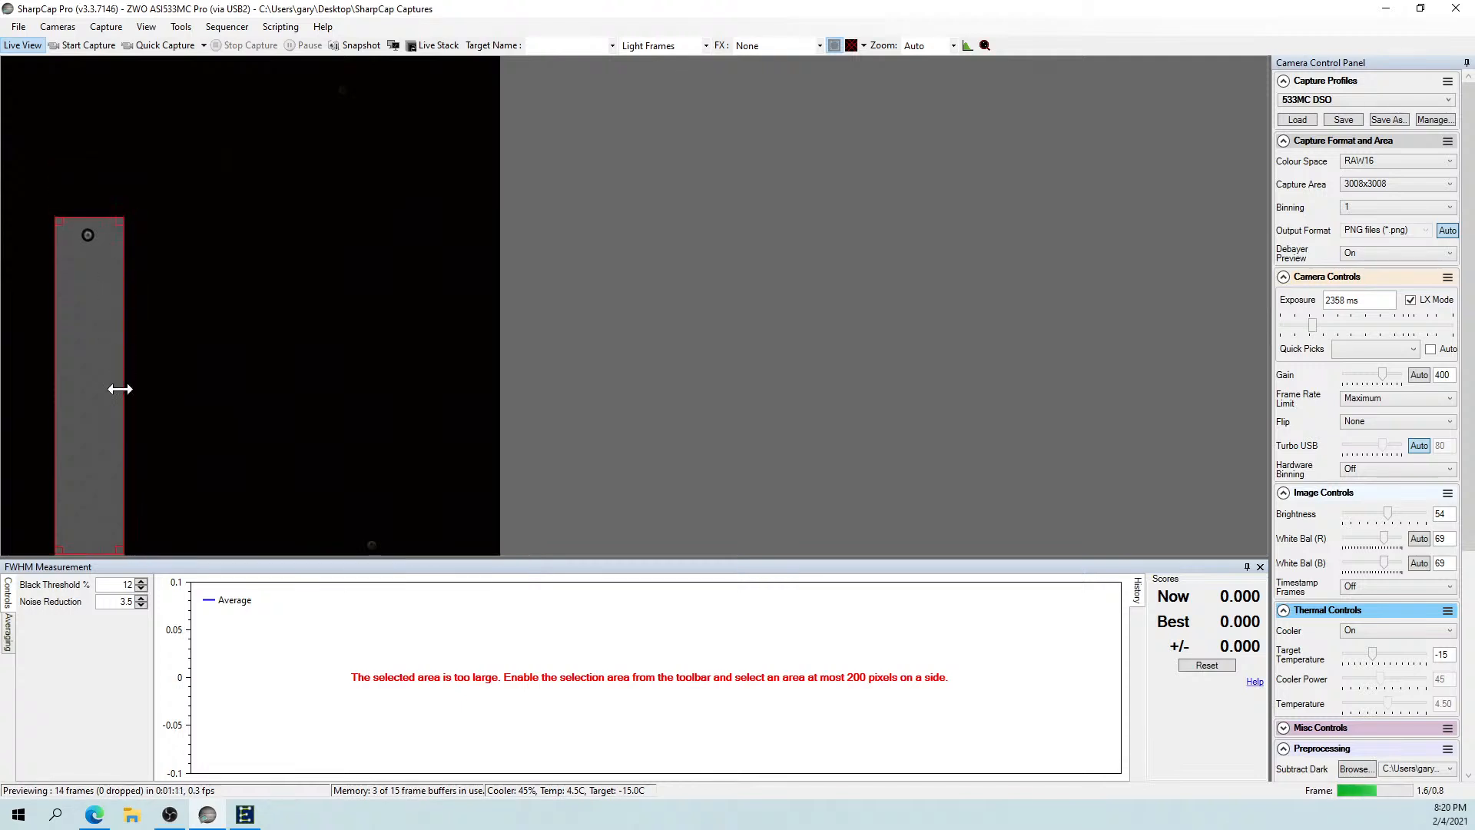
left_click_drag(96, 552, 110, 236)
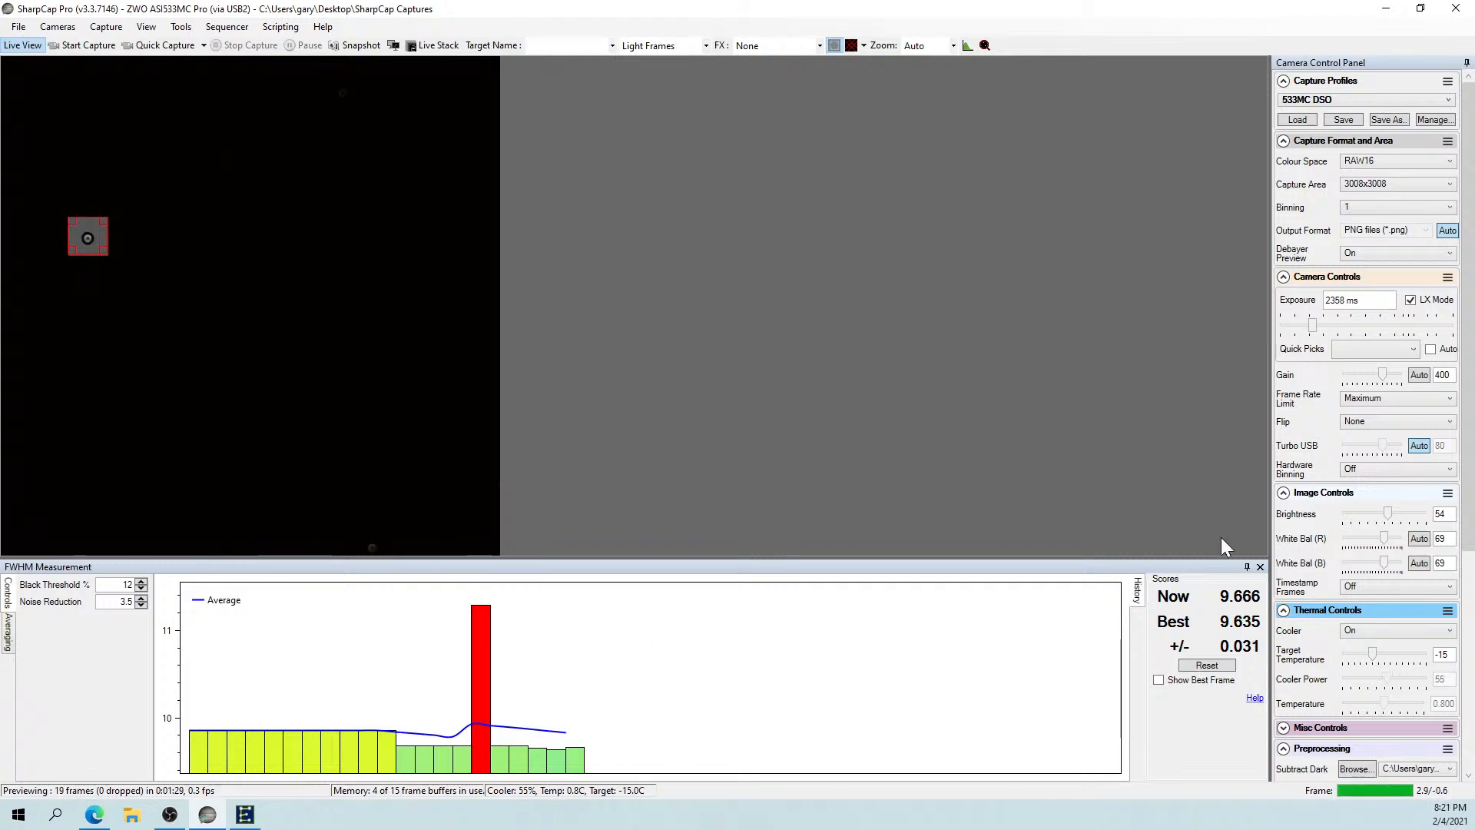
Start sidereal tracking in EQMOD, minimize its window, and recentre the focus selection box on the star.
left_click_drag(1466, 477, 1463, 725)
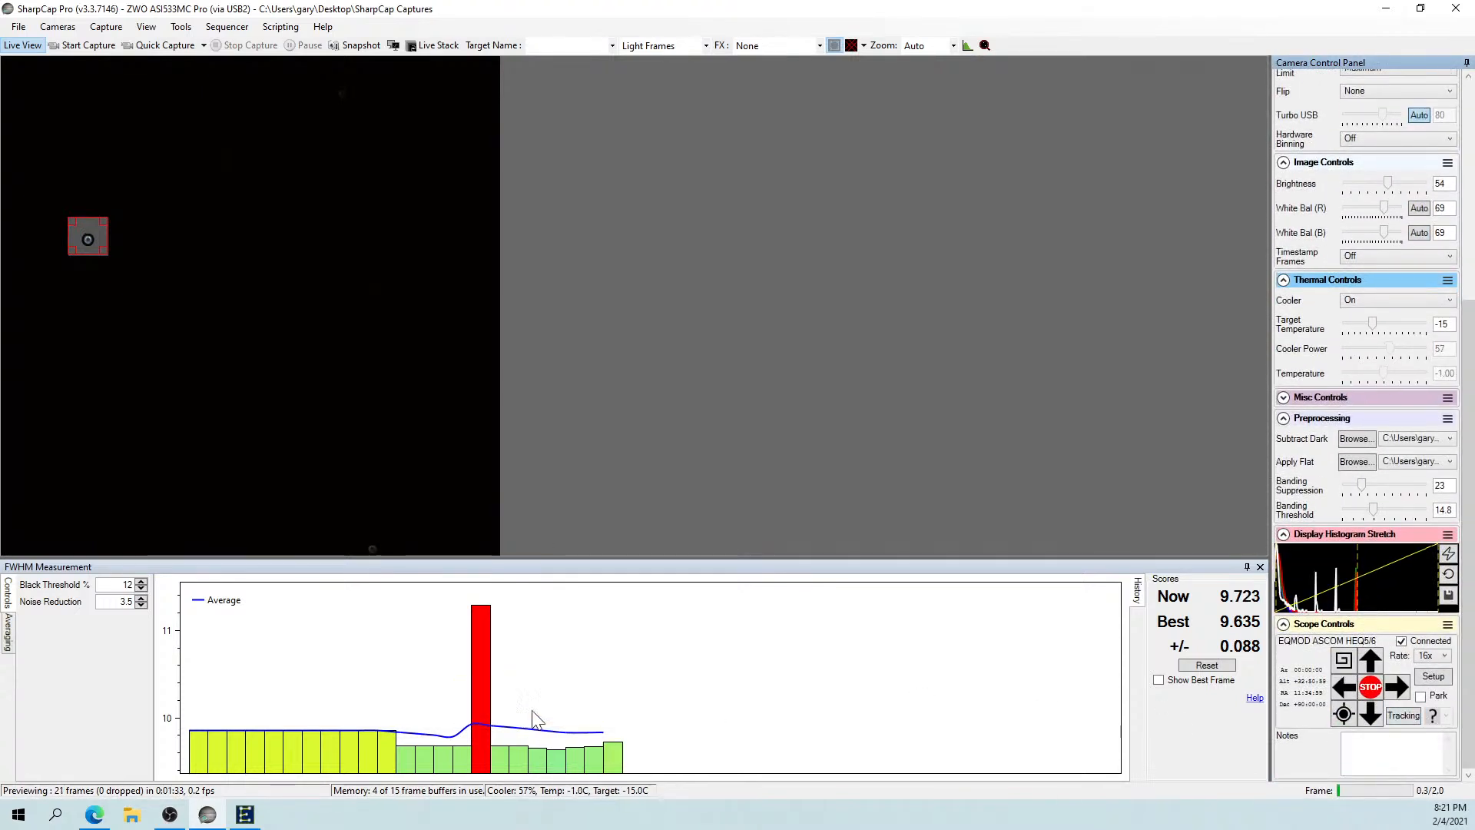
left_click(244, 816)
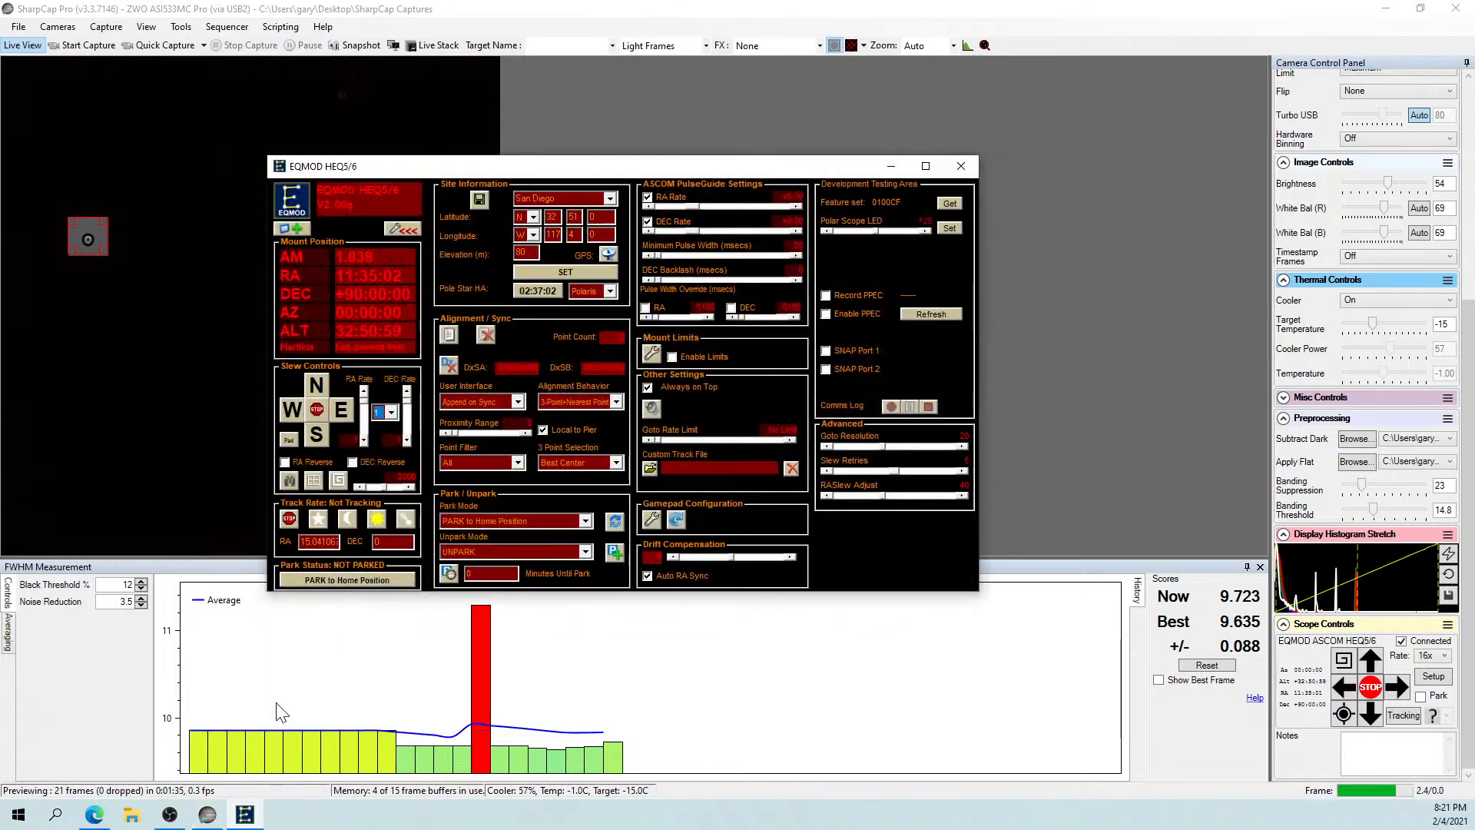
left_click(316, 519)
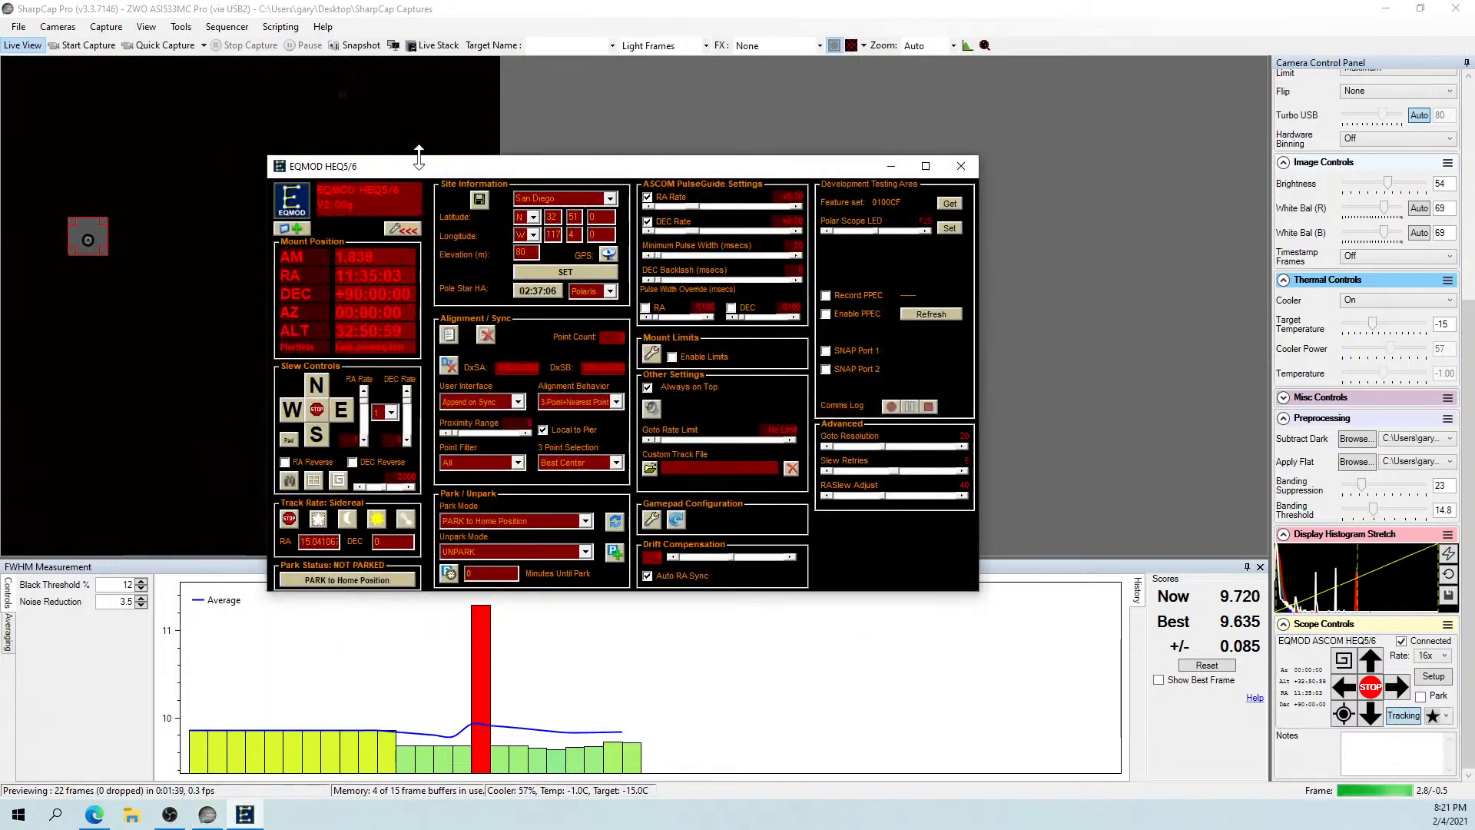
left_click(891, 166)
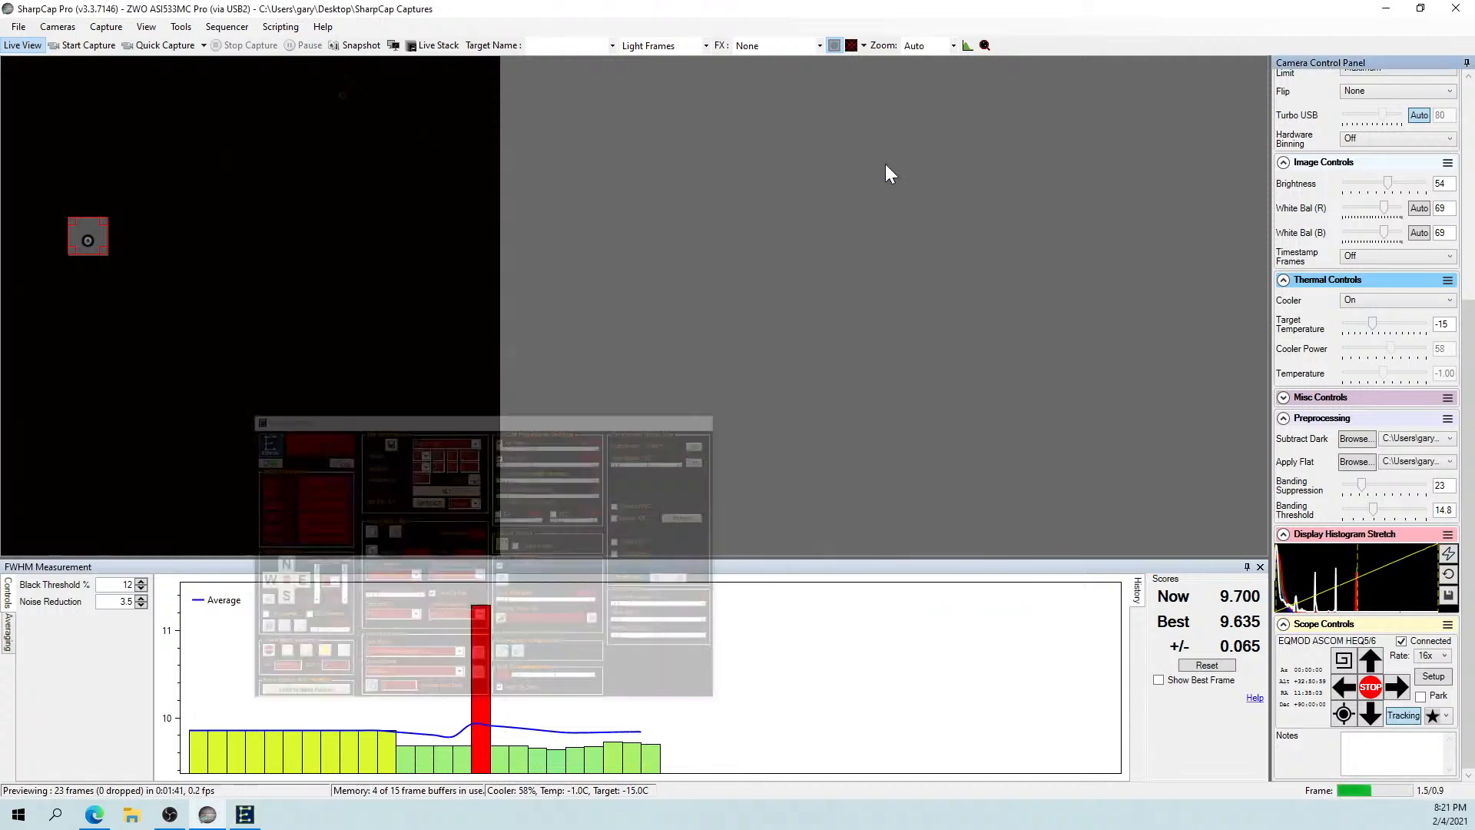
left_click_drag(91, 235, 91, 239)
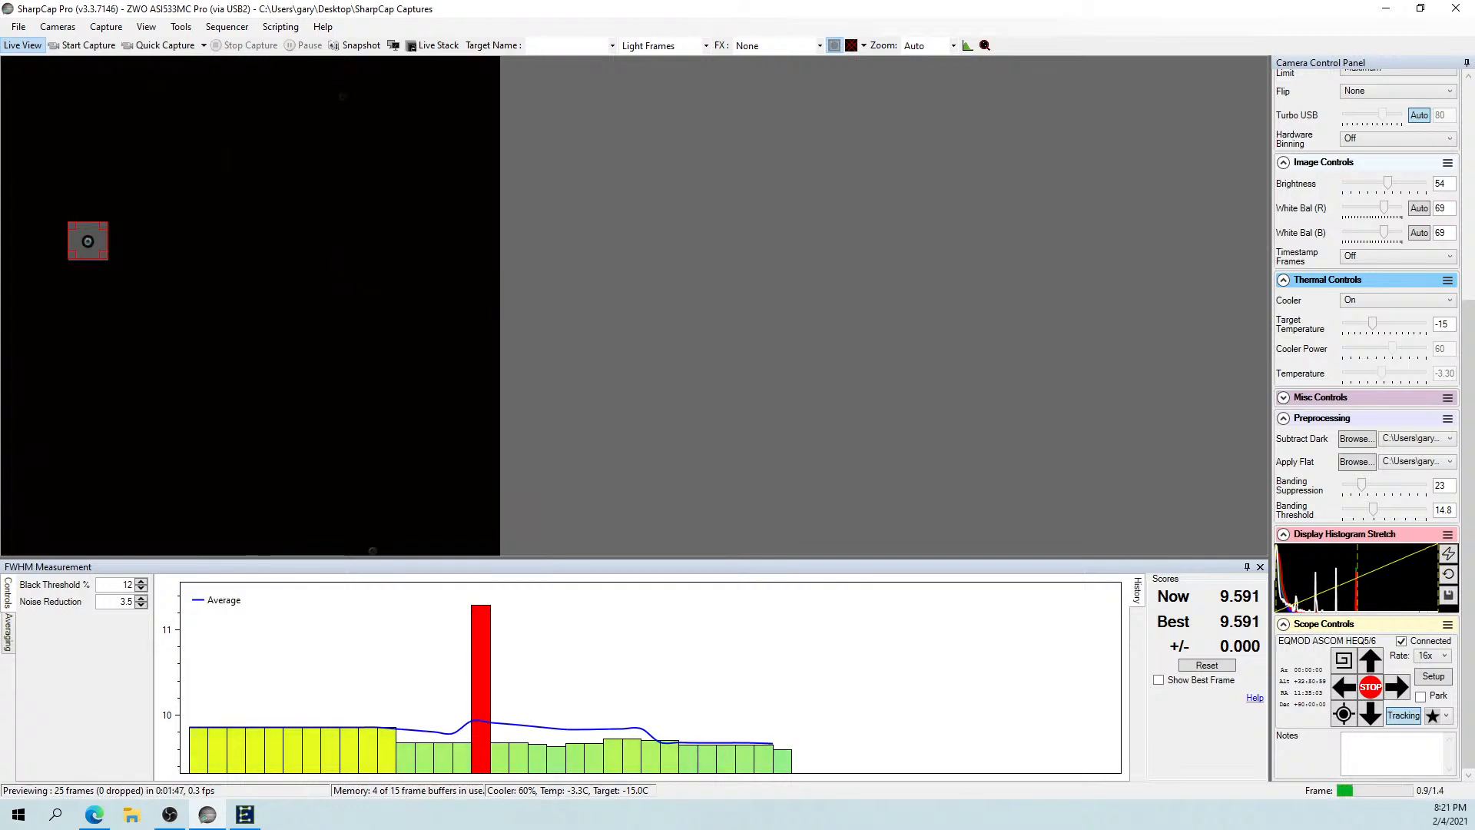
Reduce the camera exposure to 673 ms and raise the gain to 509 for the FWHM measurement.
key("alt+Tab")
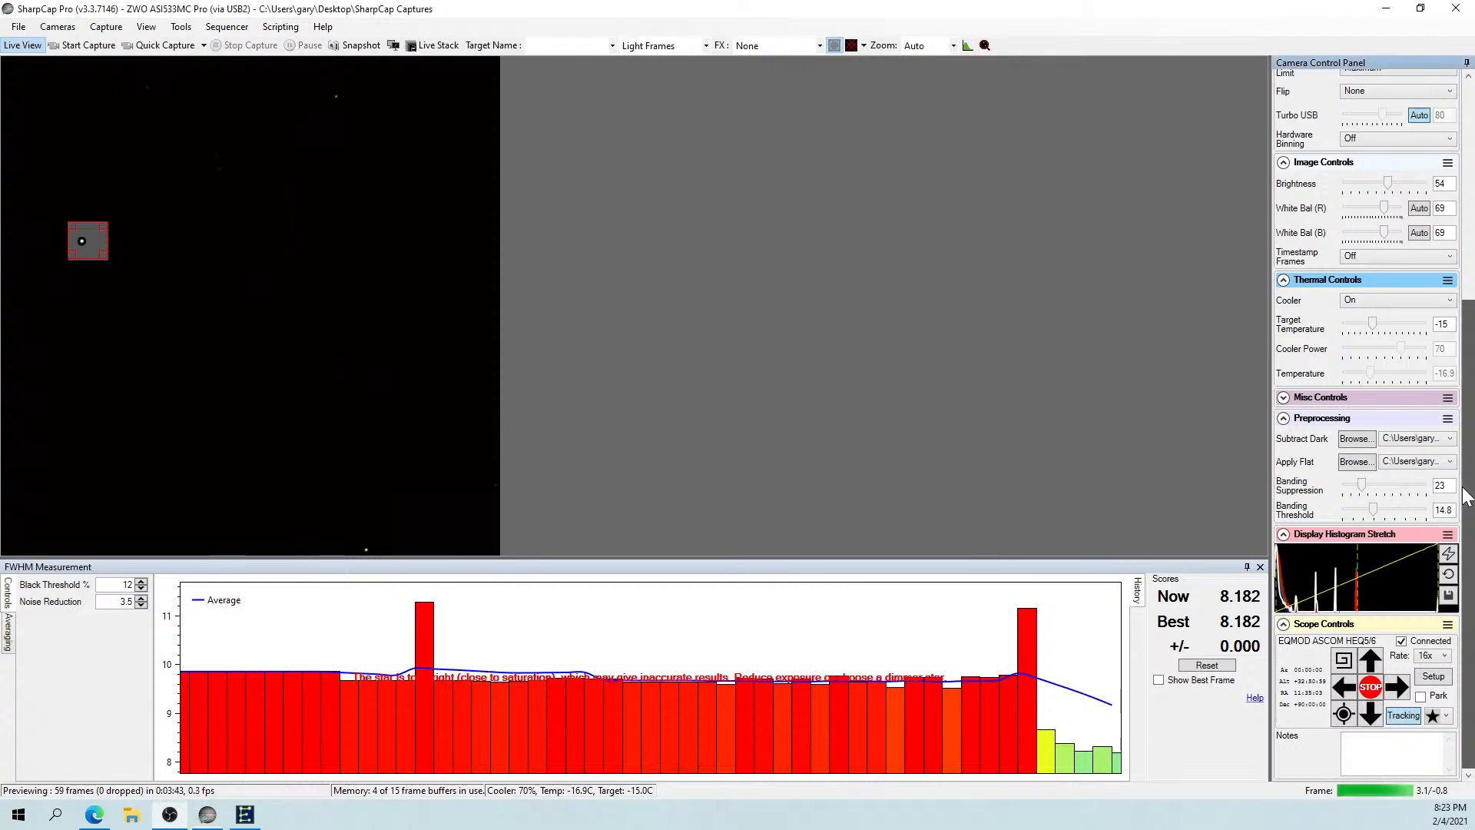
scroll(1440, 419, "up", 2)
scroll(1441, 419, "up", 3)
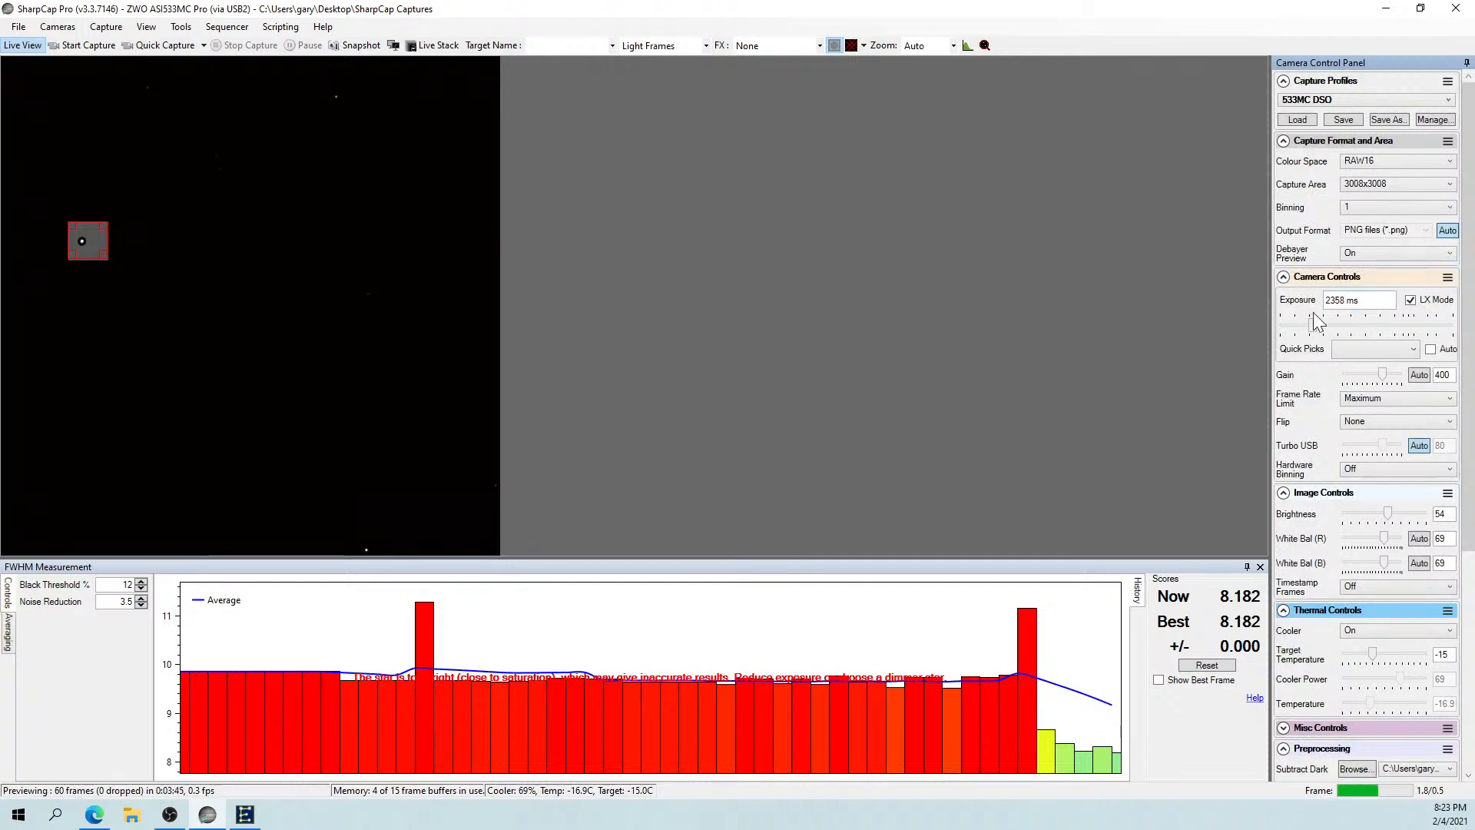
left_click_drag(1312, 328, 1294, 328)
left_click_drag(1382, 375, 1393, 375)
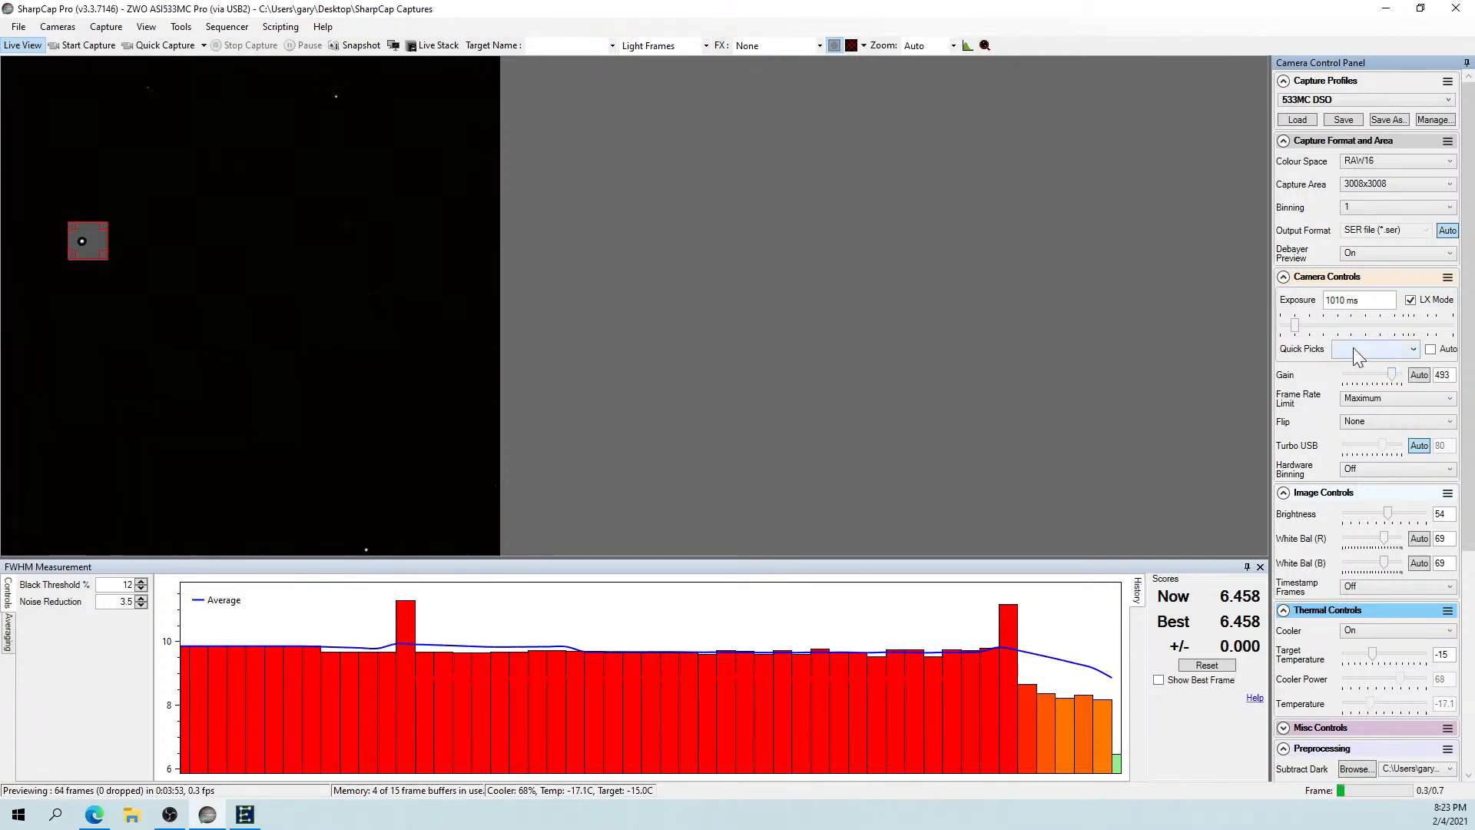
left_click_drag(1297, 324, 1287, 324)
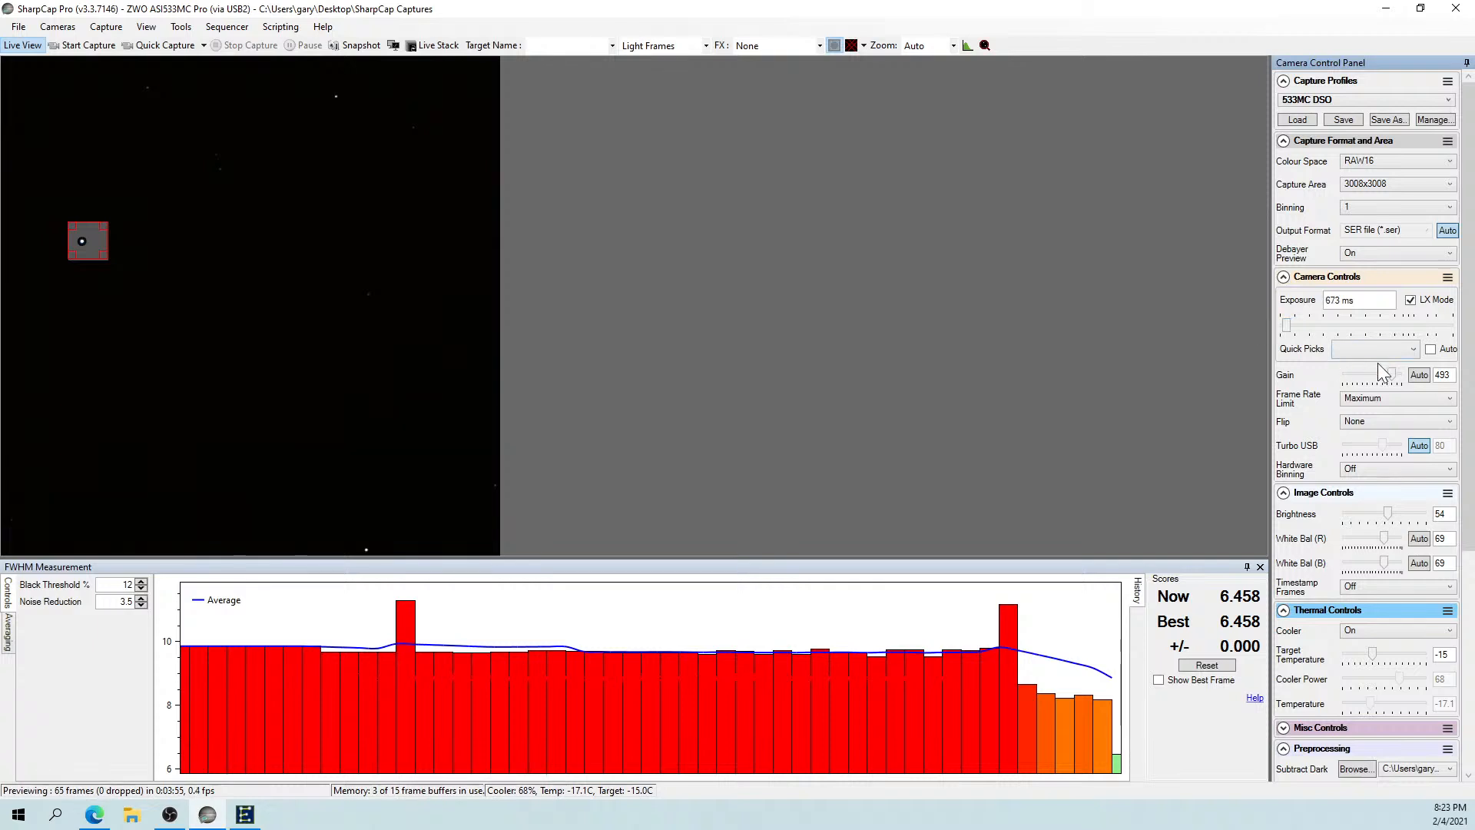
left_click_drag(1391, 372, 1393, 372)
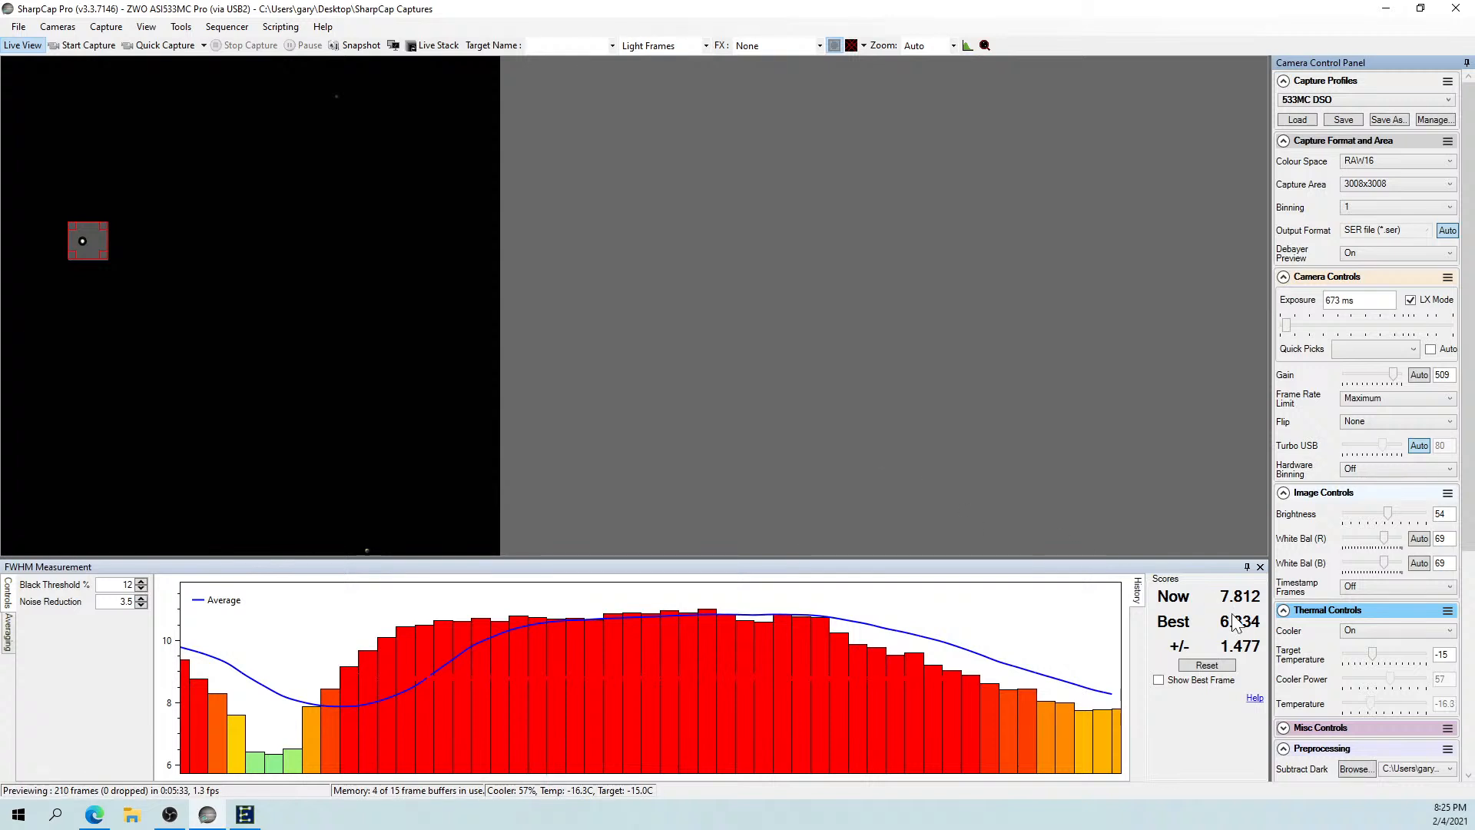
Close the FWHM Measurement graph and reopen it from the focus assistants.
left_click(1260, 566)
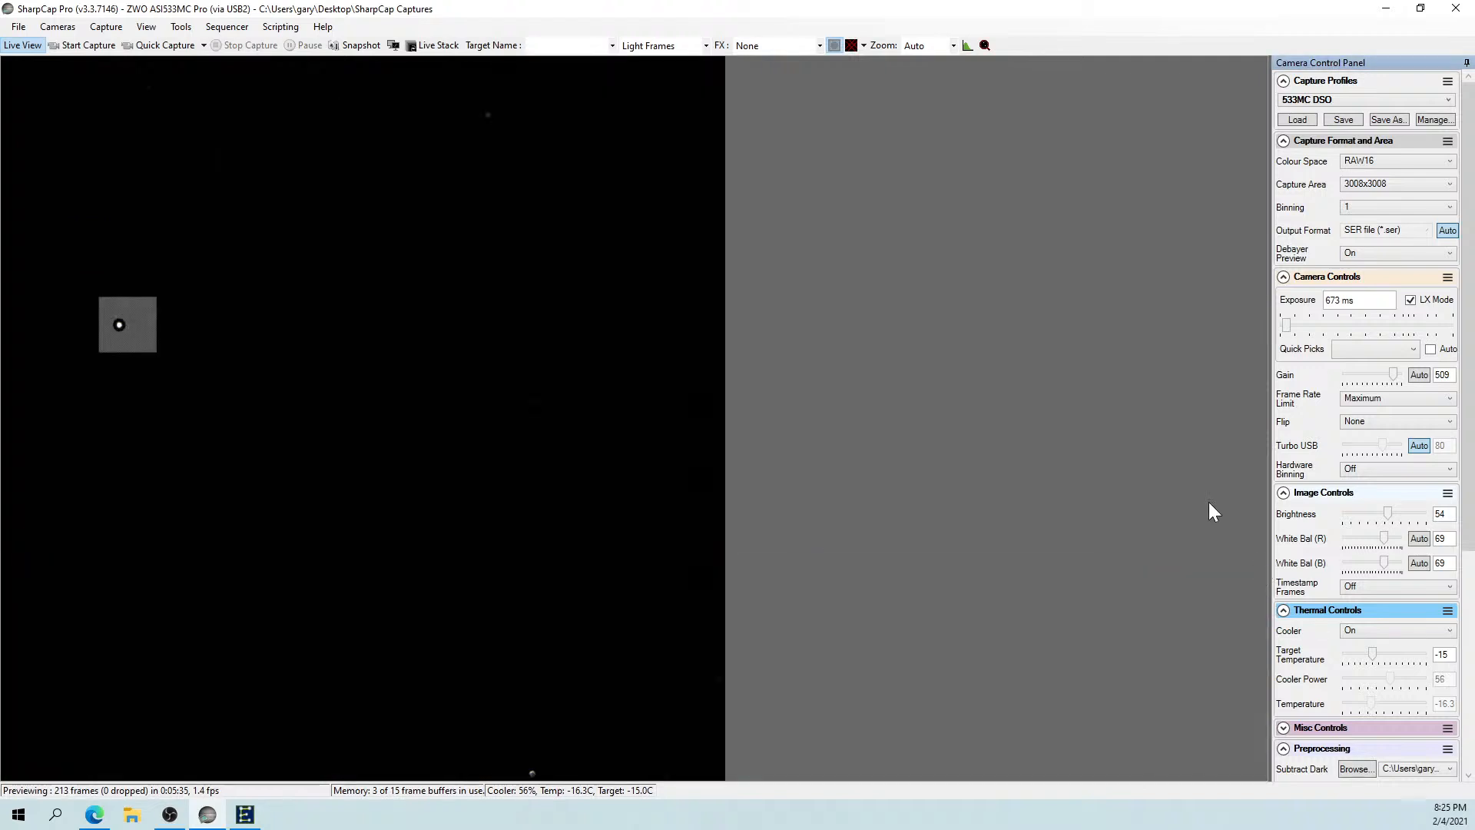
left_click(181, 27)
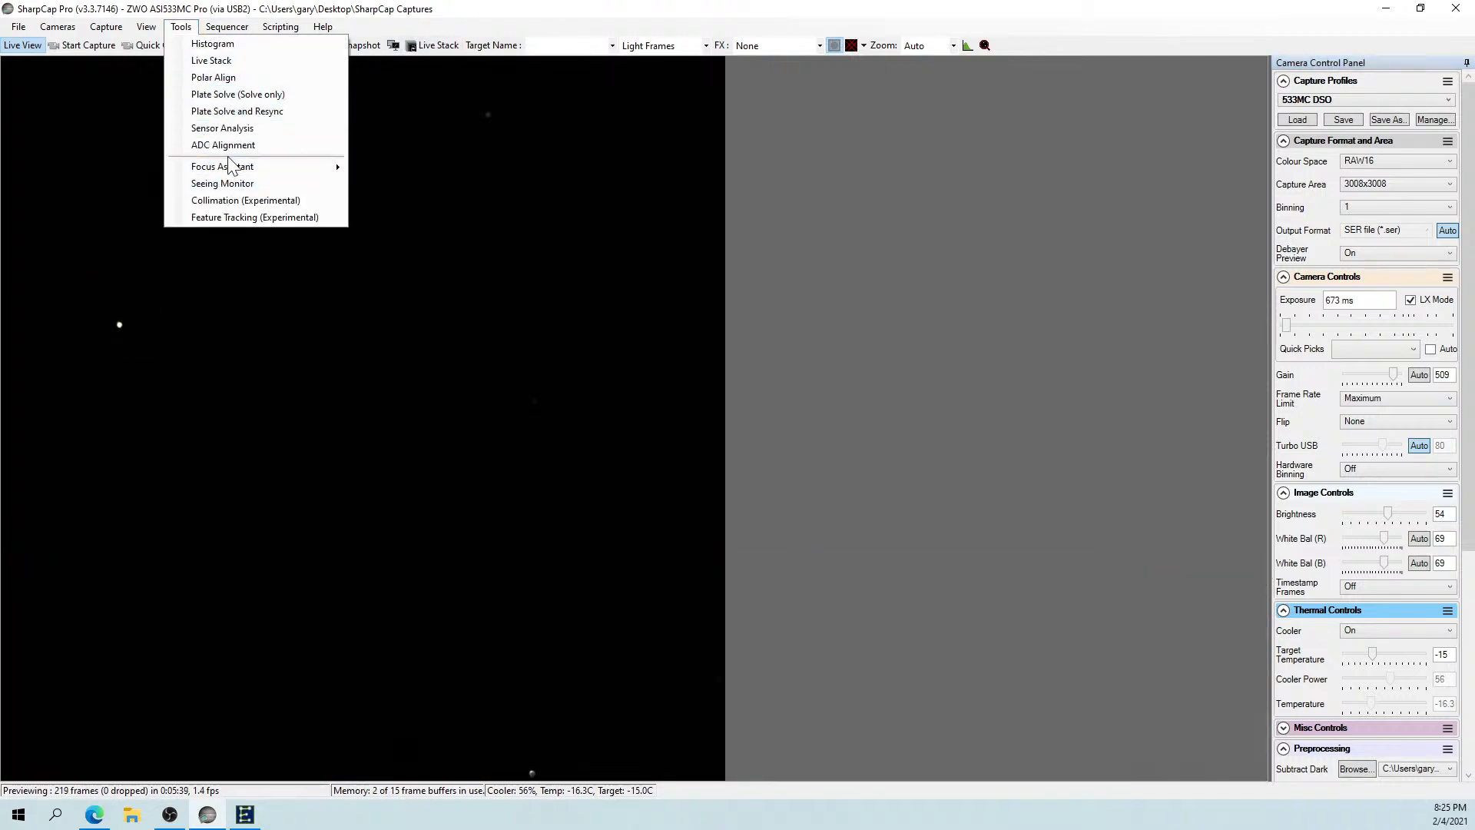
mouse_move(303, 169)
left_click(377, 219)
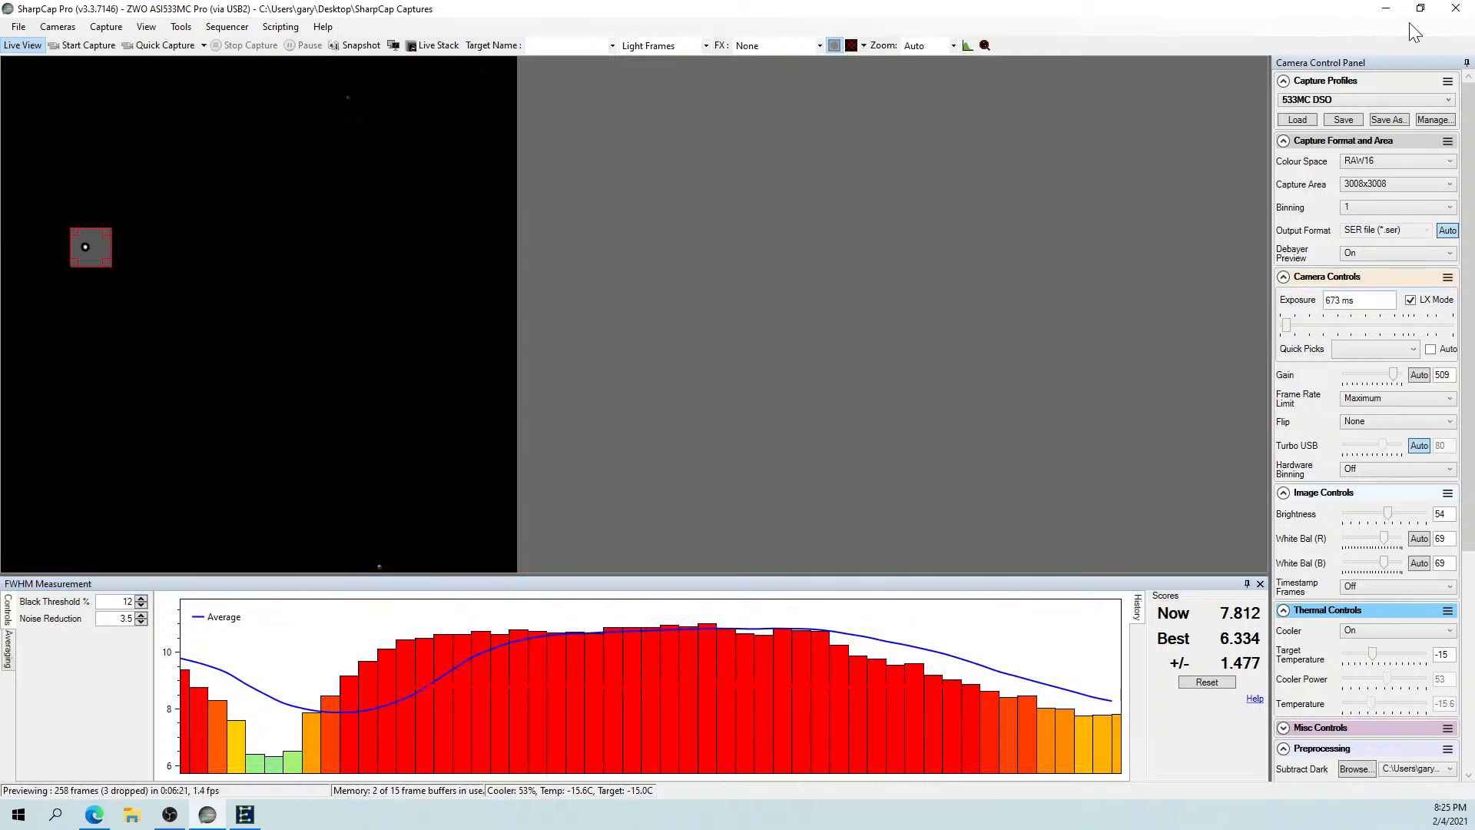
Close and restart SharpCap, bring its window fully onto the screen, and maximize it.
left_click(1453, 11)
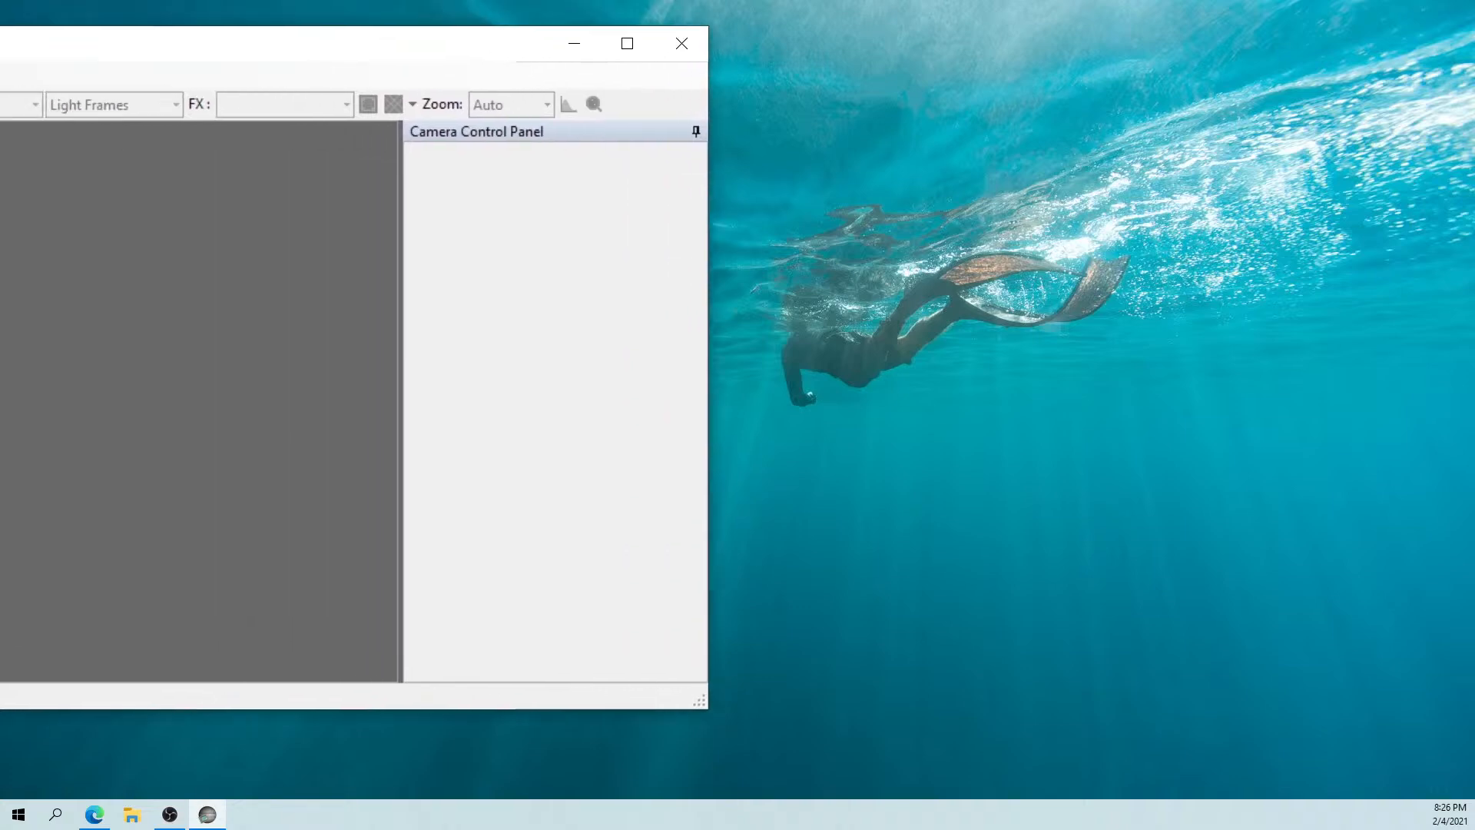
left_click_drag(0, 104, 125, 103)
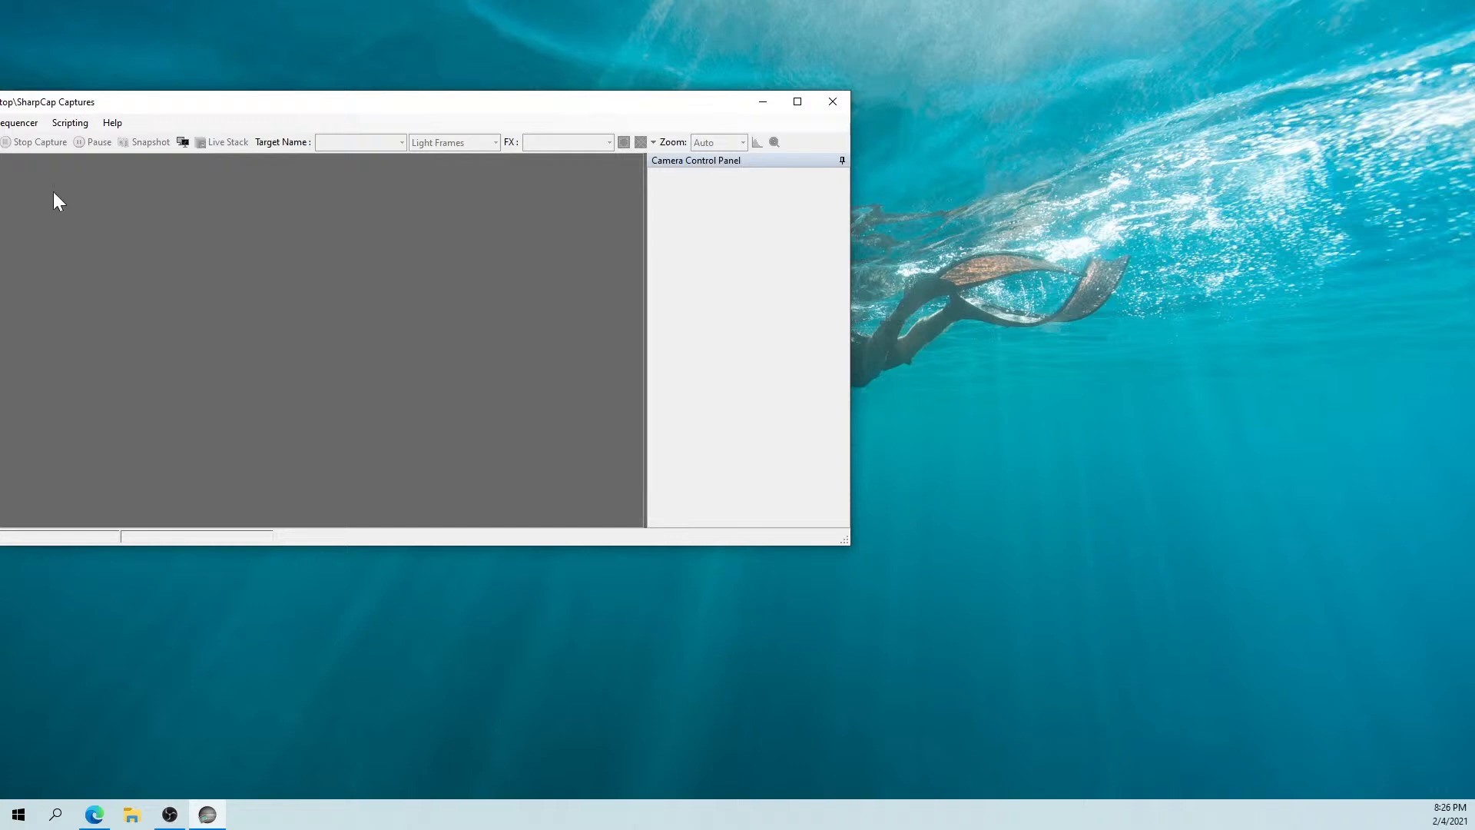
left_click_drag(0, 108, 258, 138)
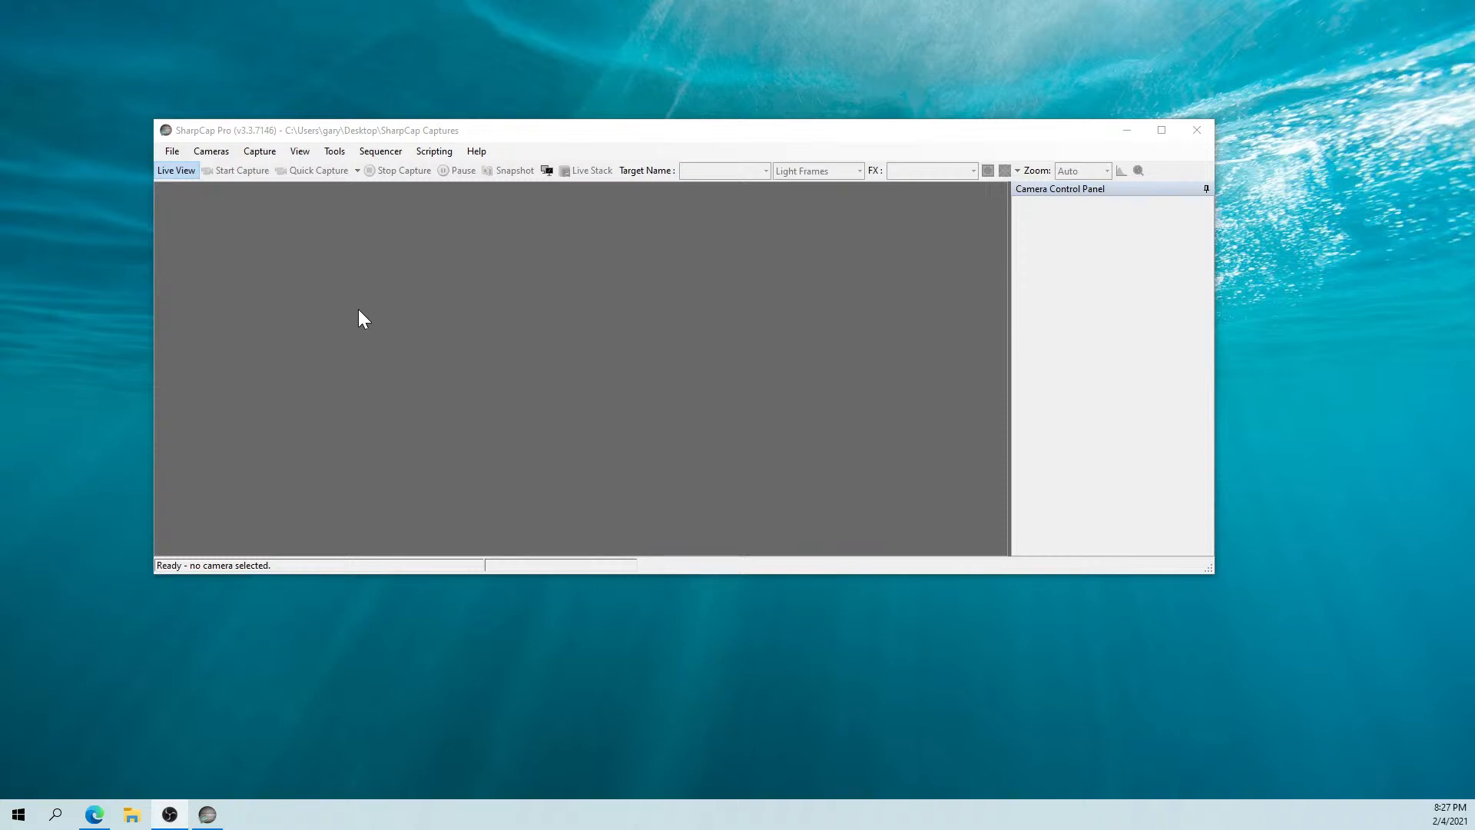
left_click(1162, 130)
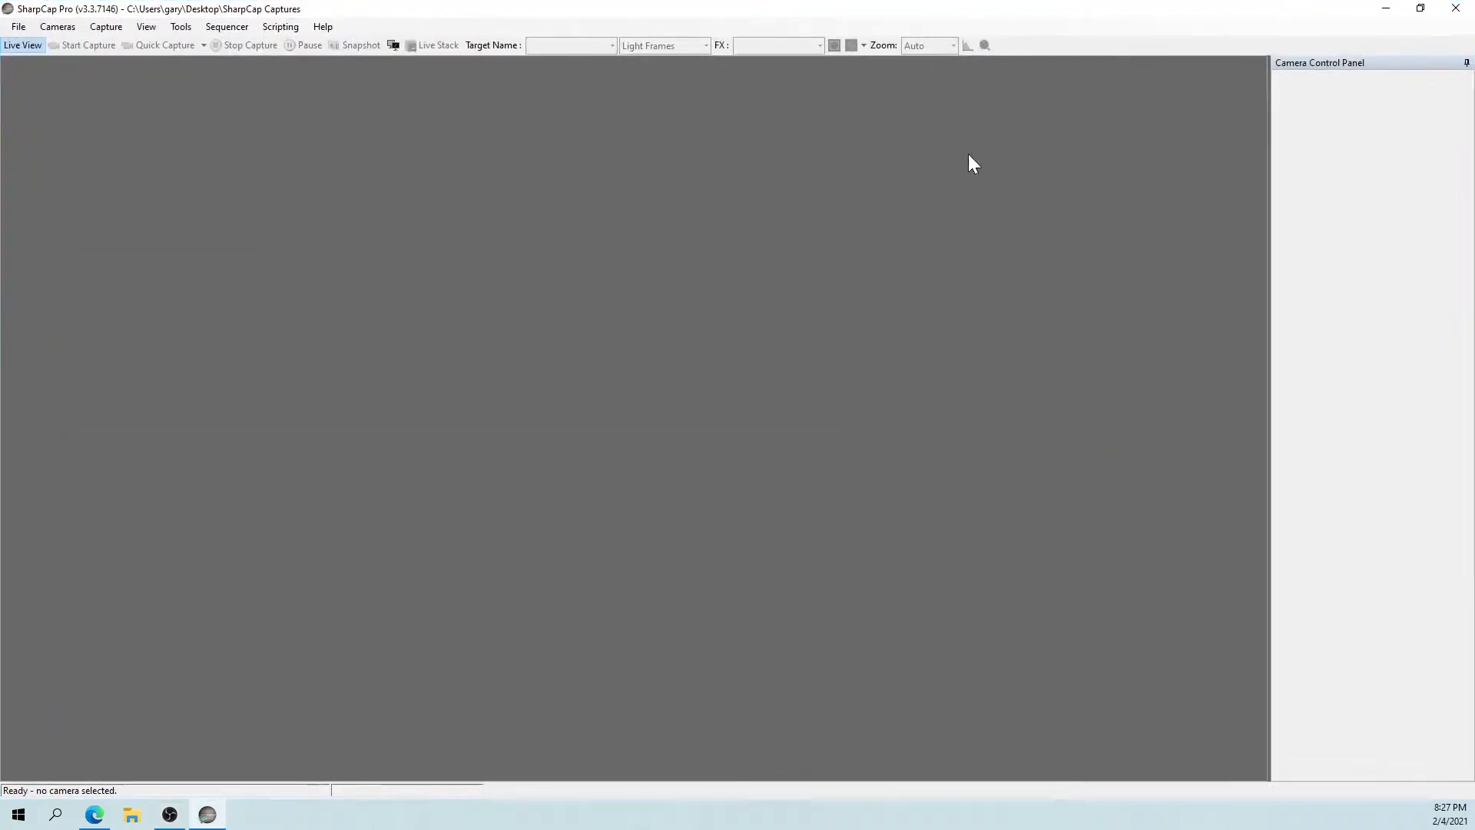
Connect the ZWO ASI533MC Pro camera and load the 533MC DSO capture profile.
left_click(58, 26)
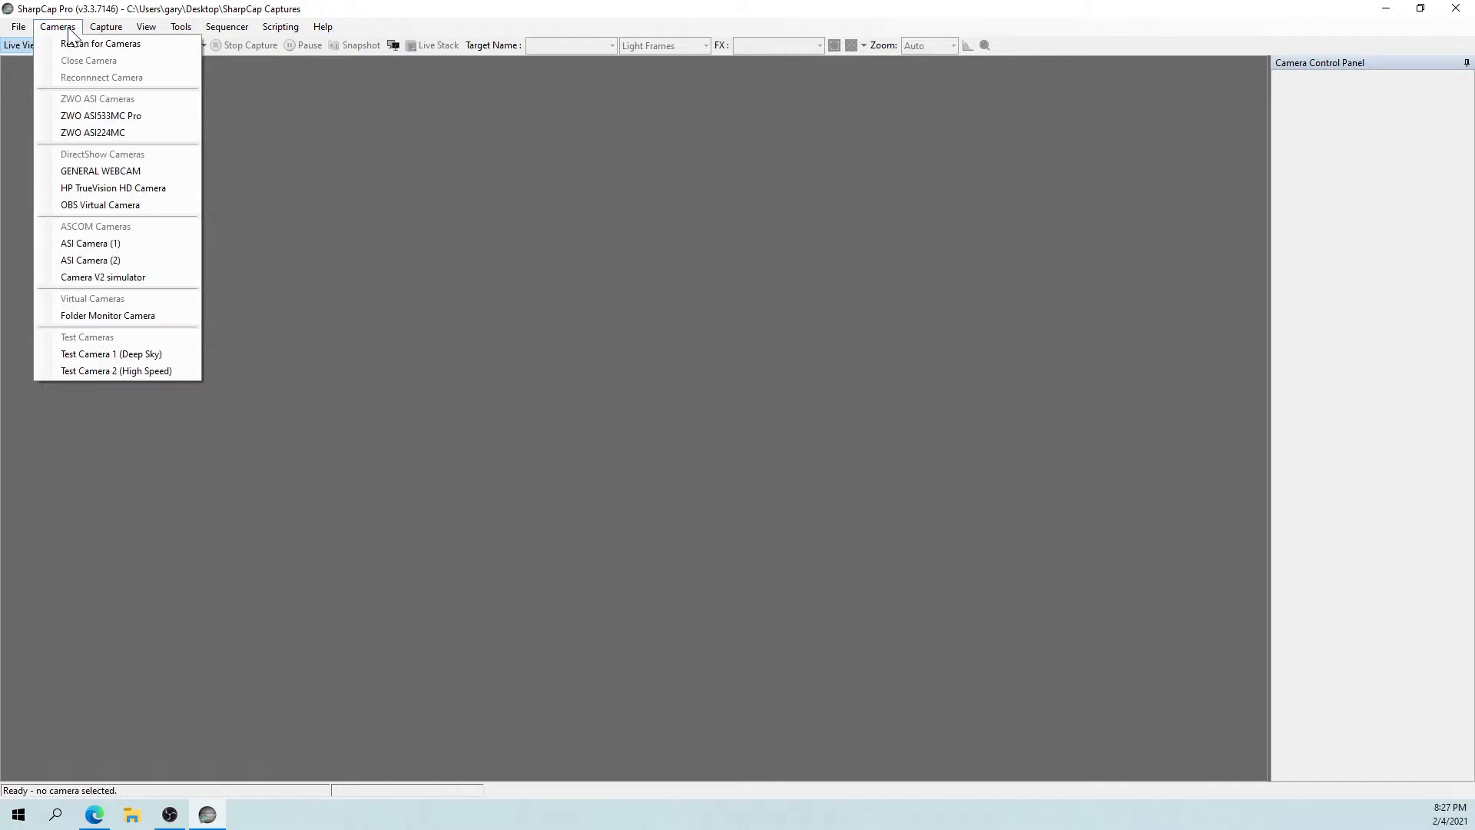
left_click(96, 115)
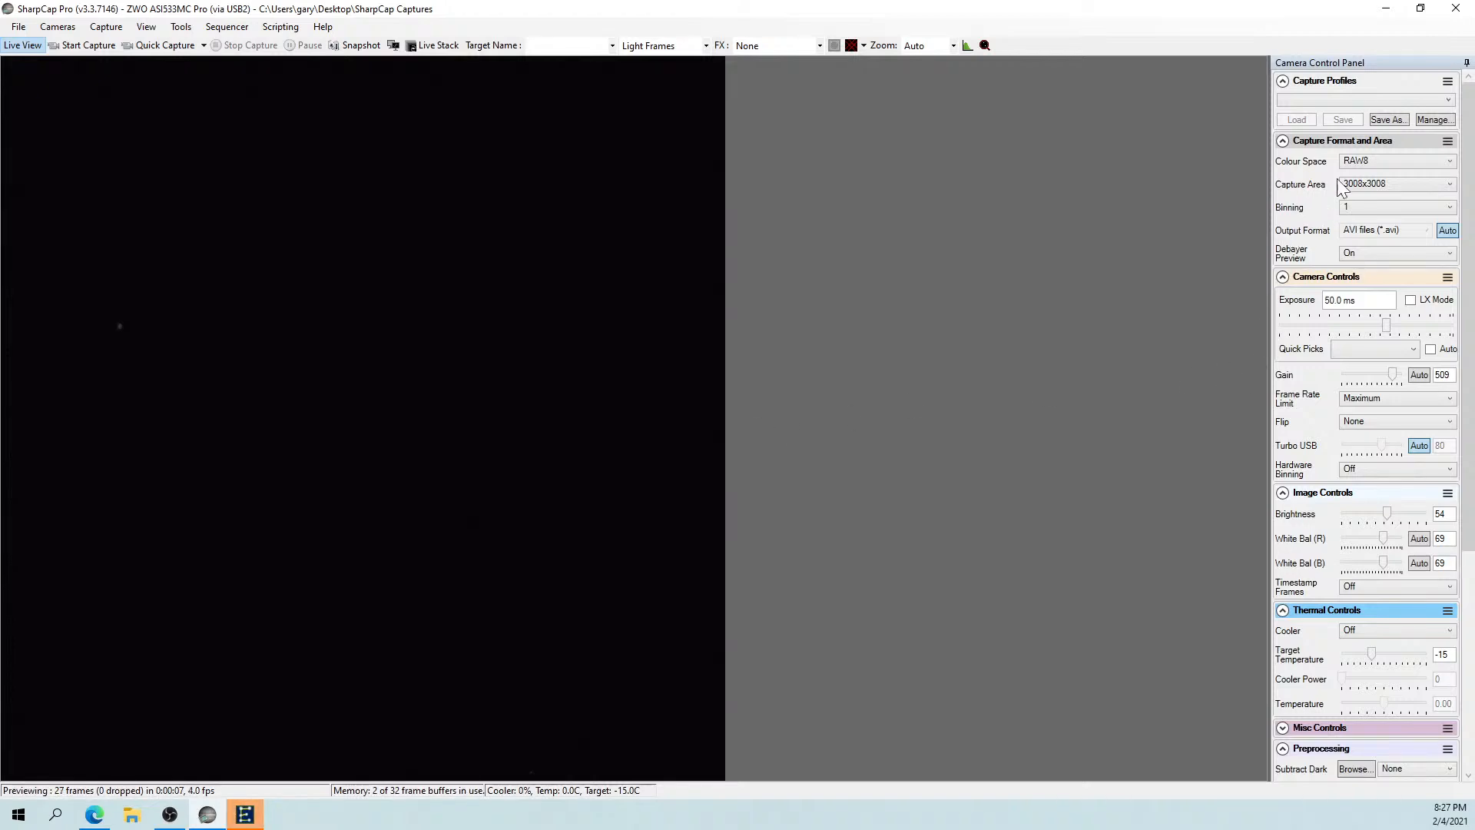
left_click(1333, 101)
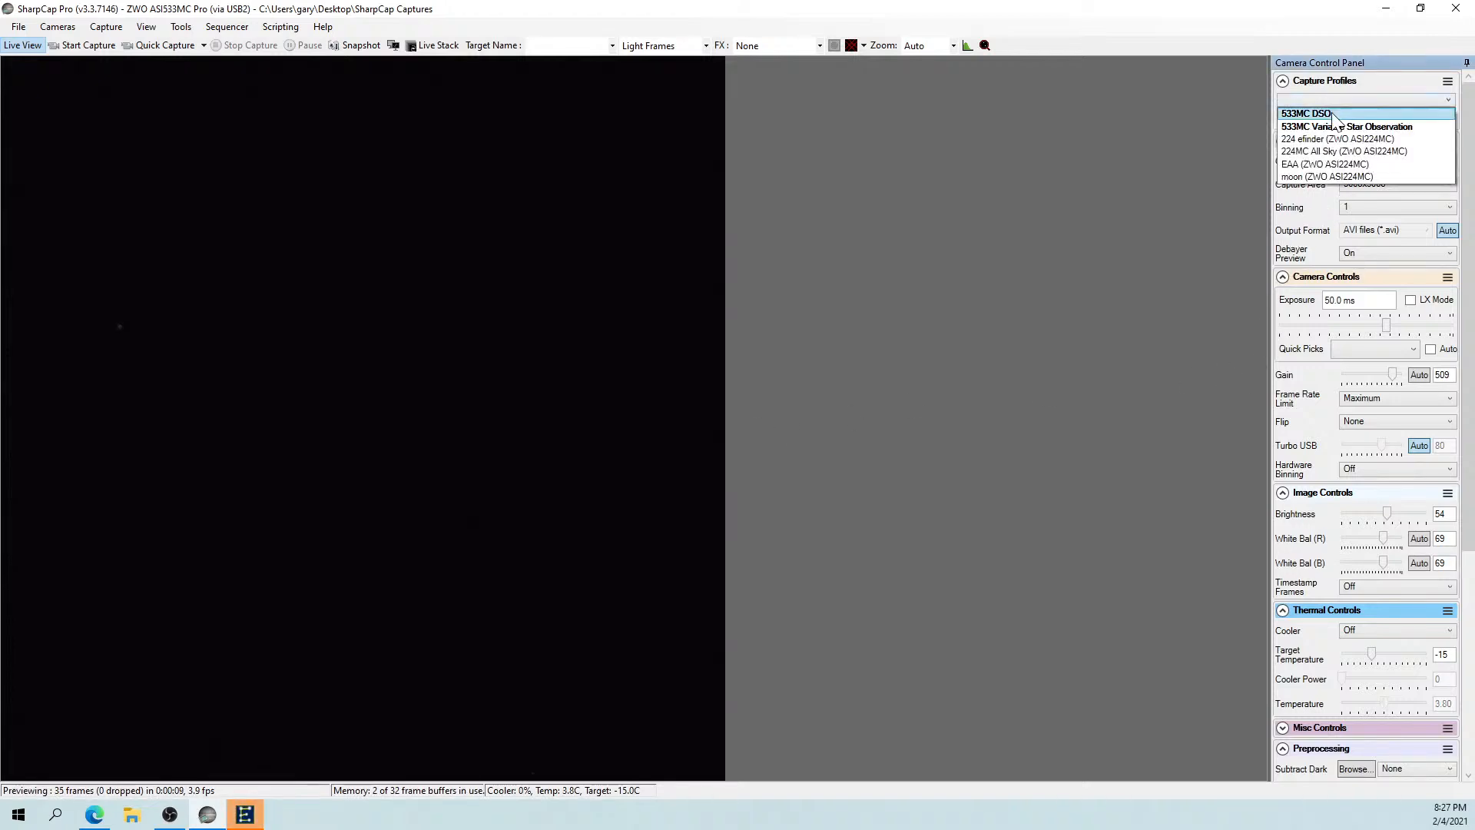
left_click(1331, 114)
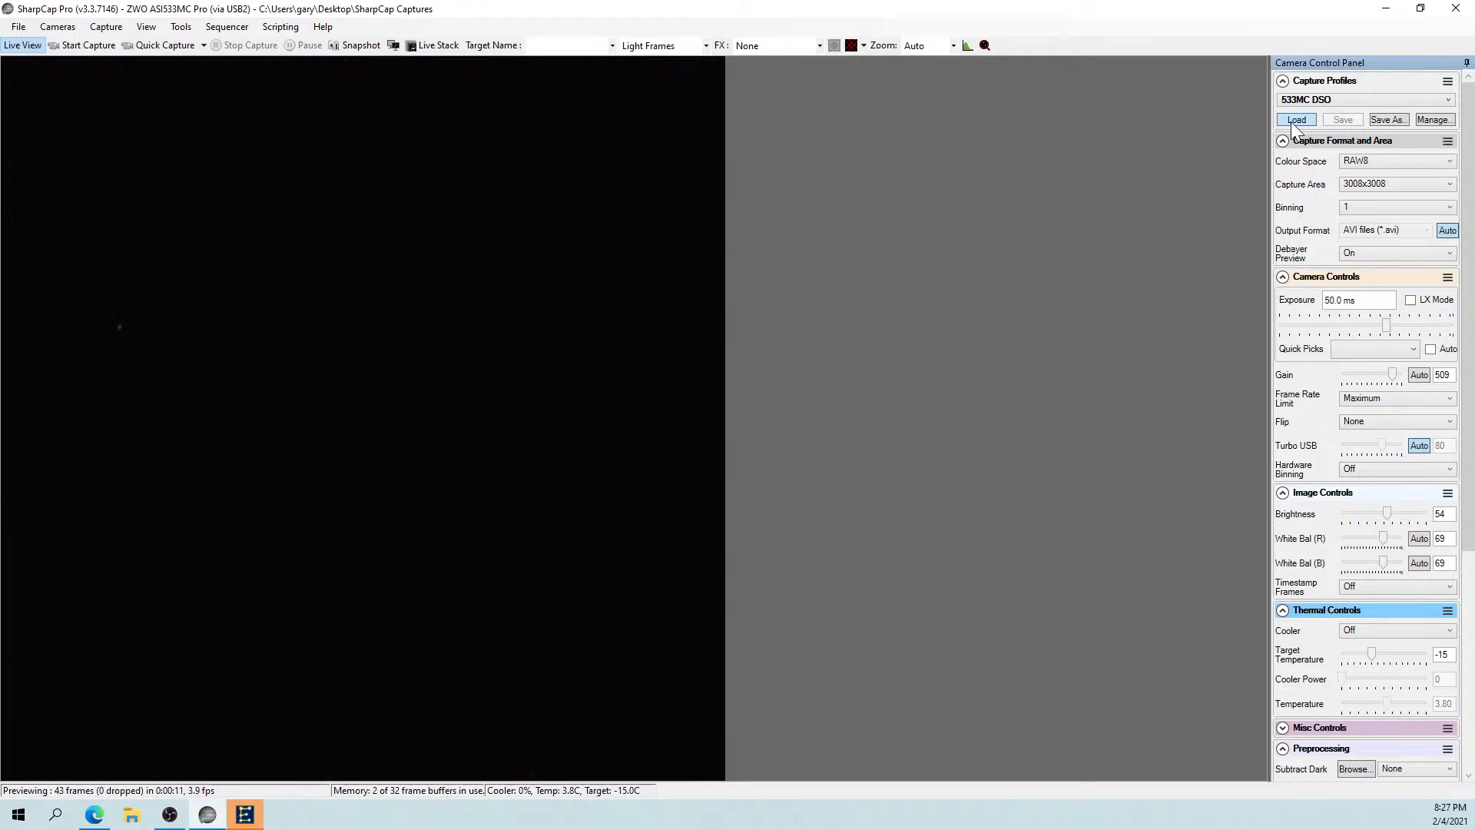
left_click(1295, 120)
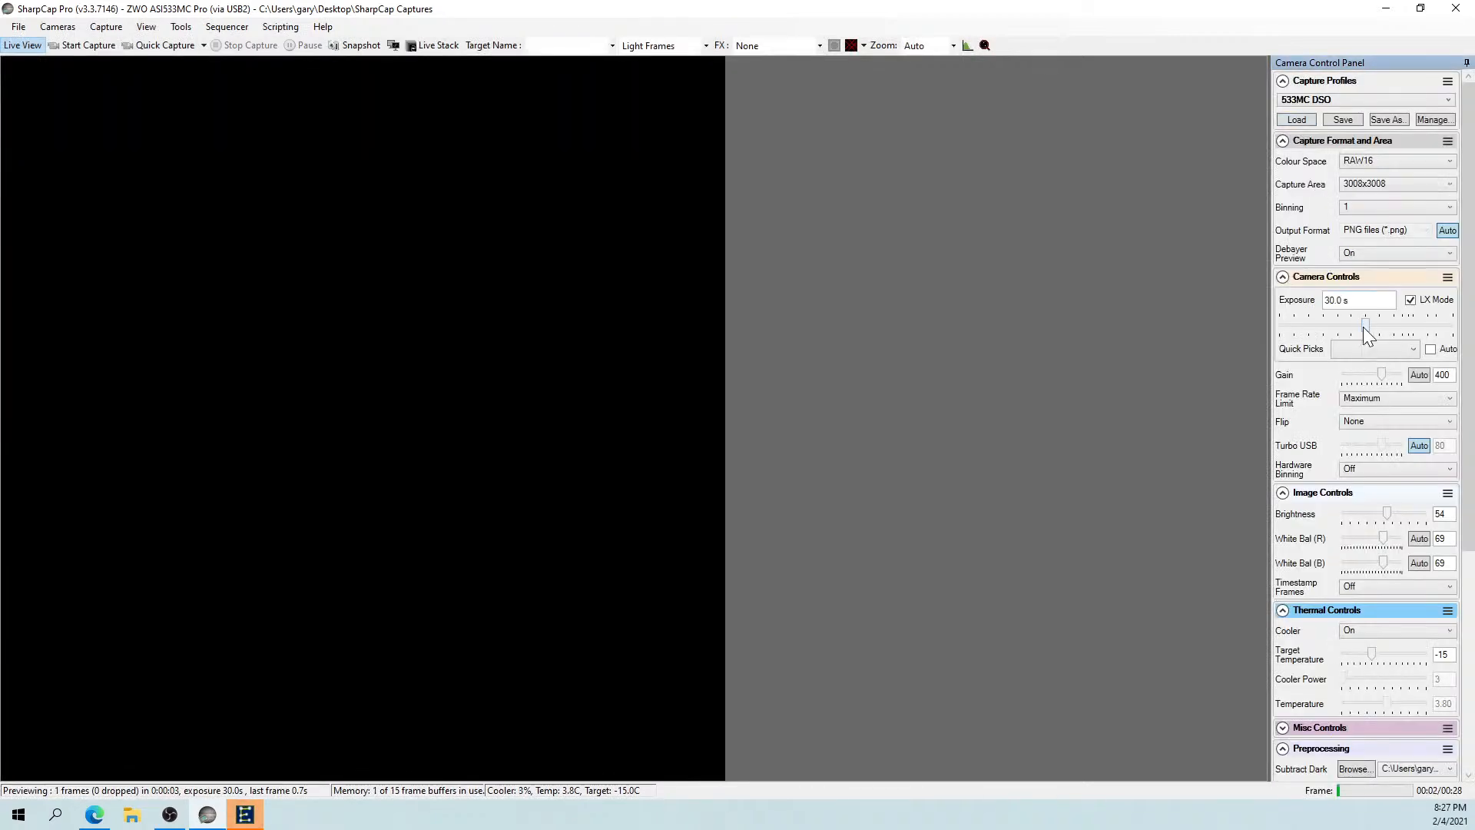
Reduce the camera exposure to 737 ms and raise the gain to 461.
left_click_drag(1363, 326, 1289, 329)
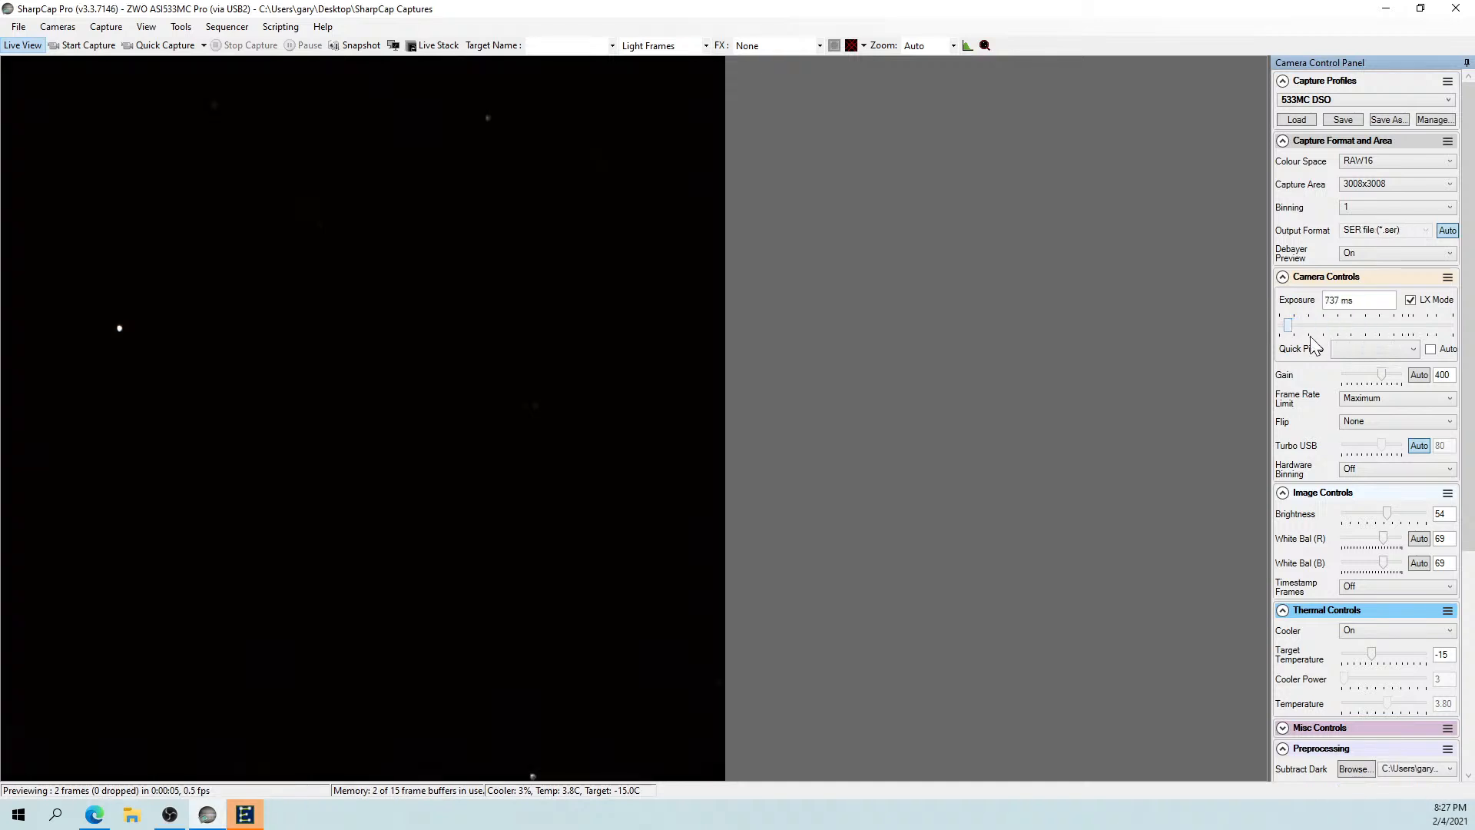
mouse_move(1380, 373)
left_click_drag(1382, 376, 1389, 376)
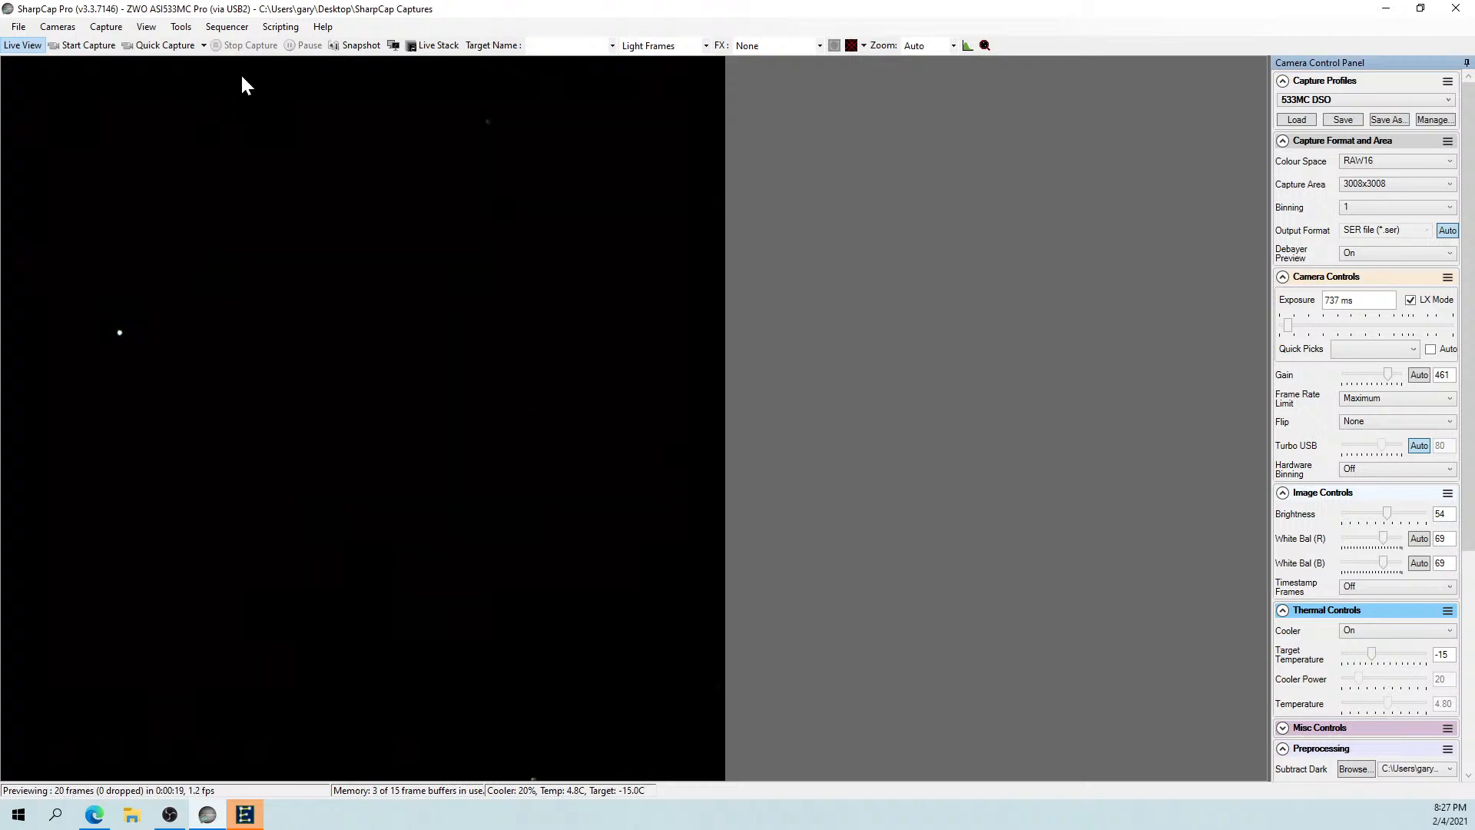
Open the FWHM Measurement focus assistant and keep recentring its selection box on the bright star while focusing.
left_click(184, 31)
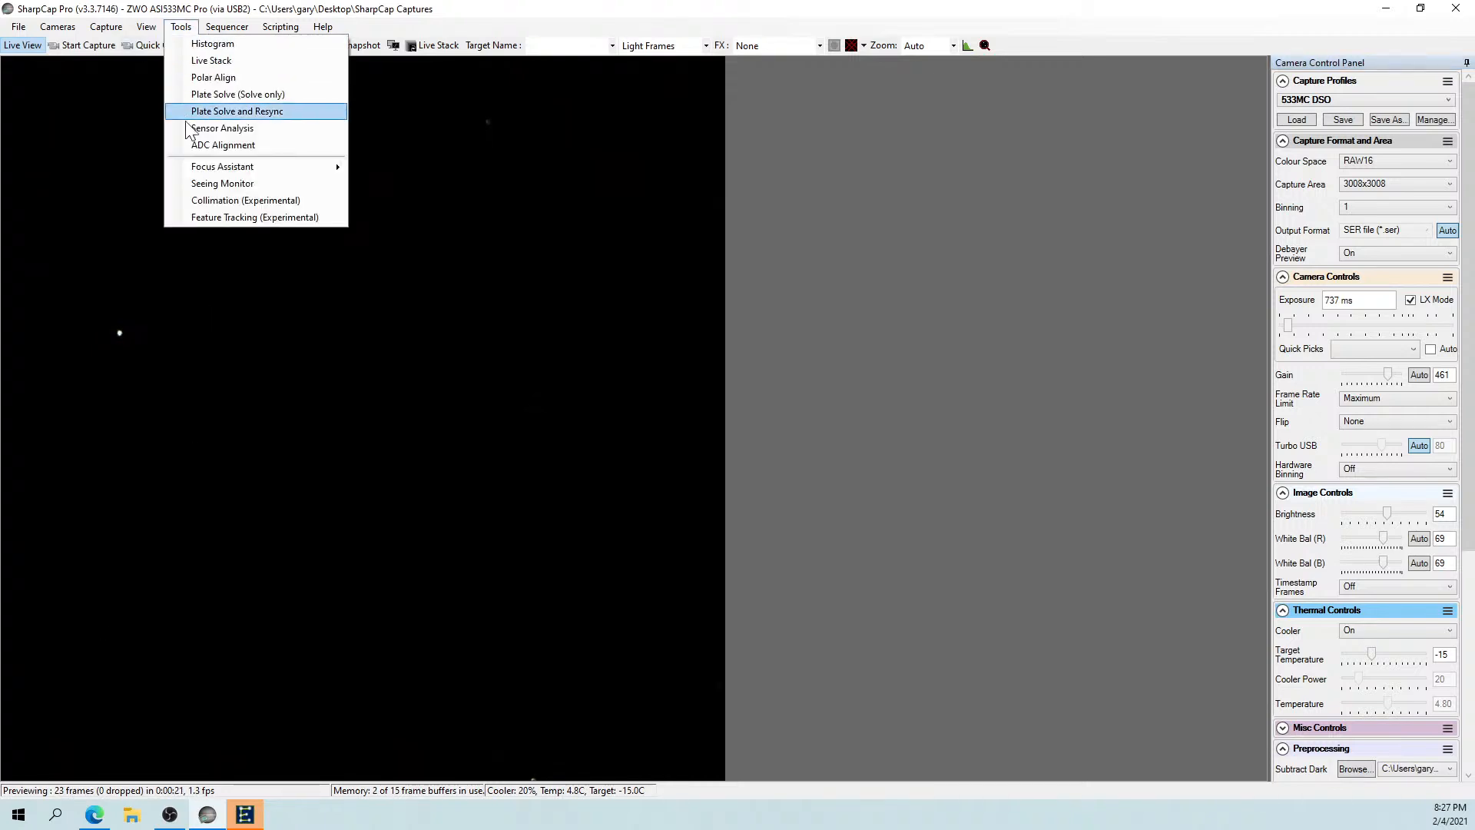
mouse_move(301, 165)
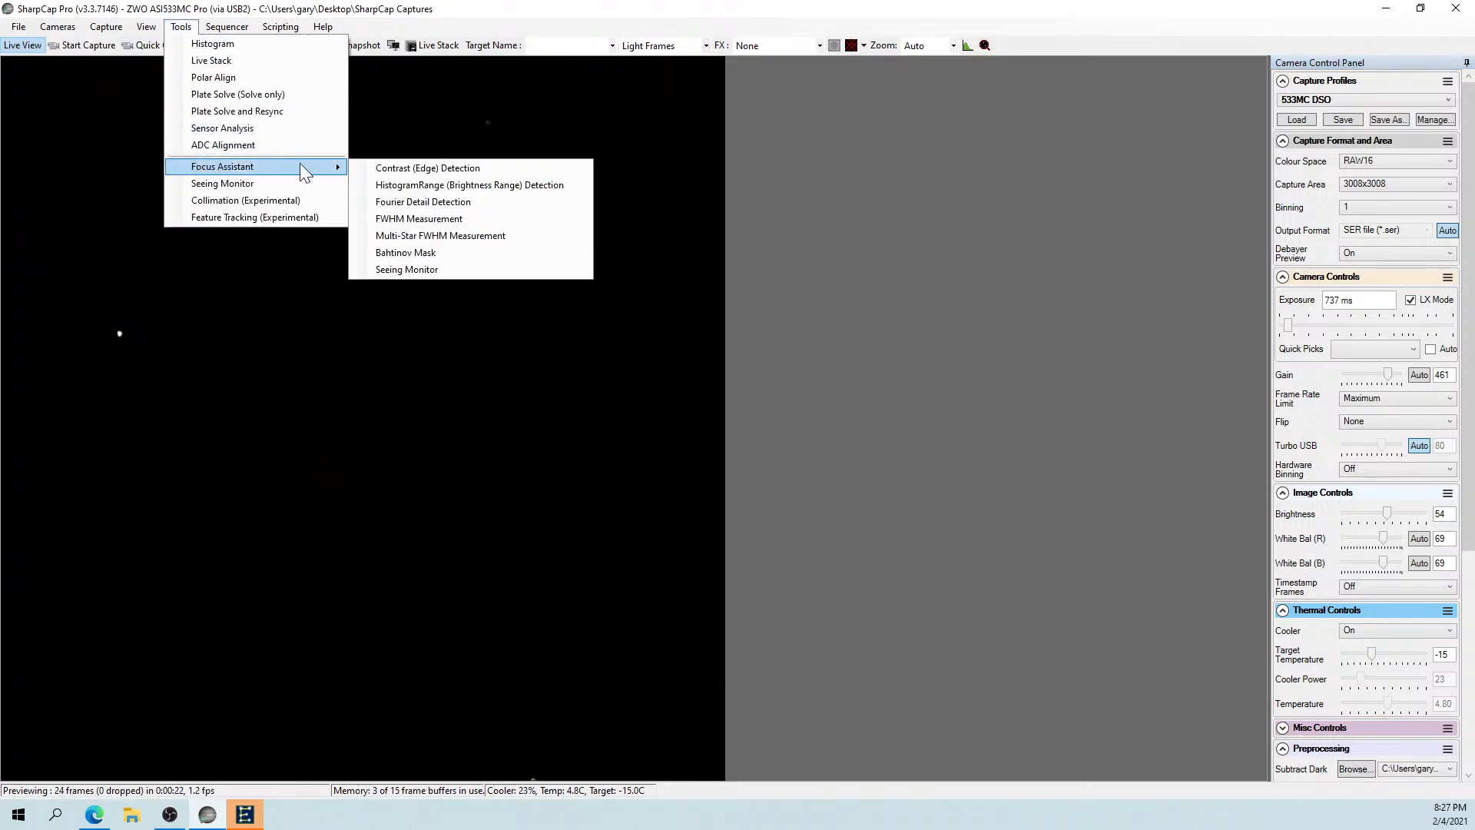
left_click(390, 218)
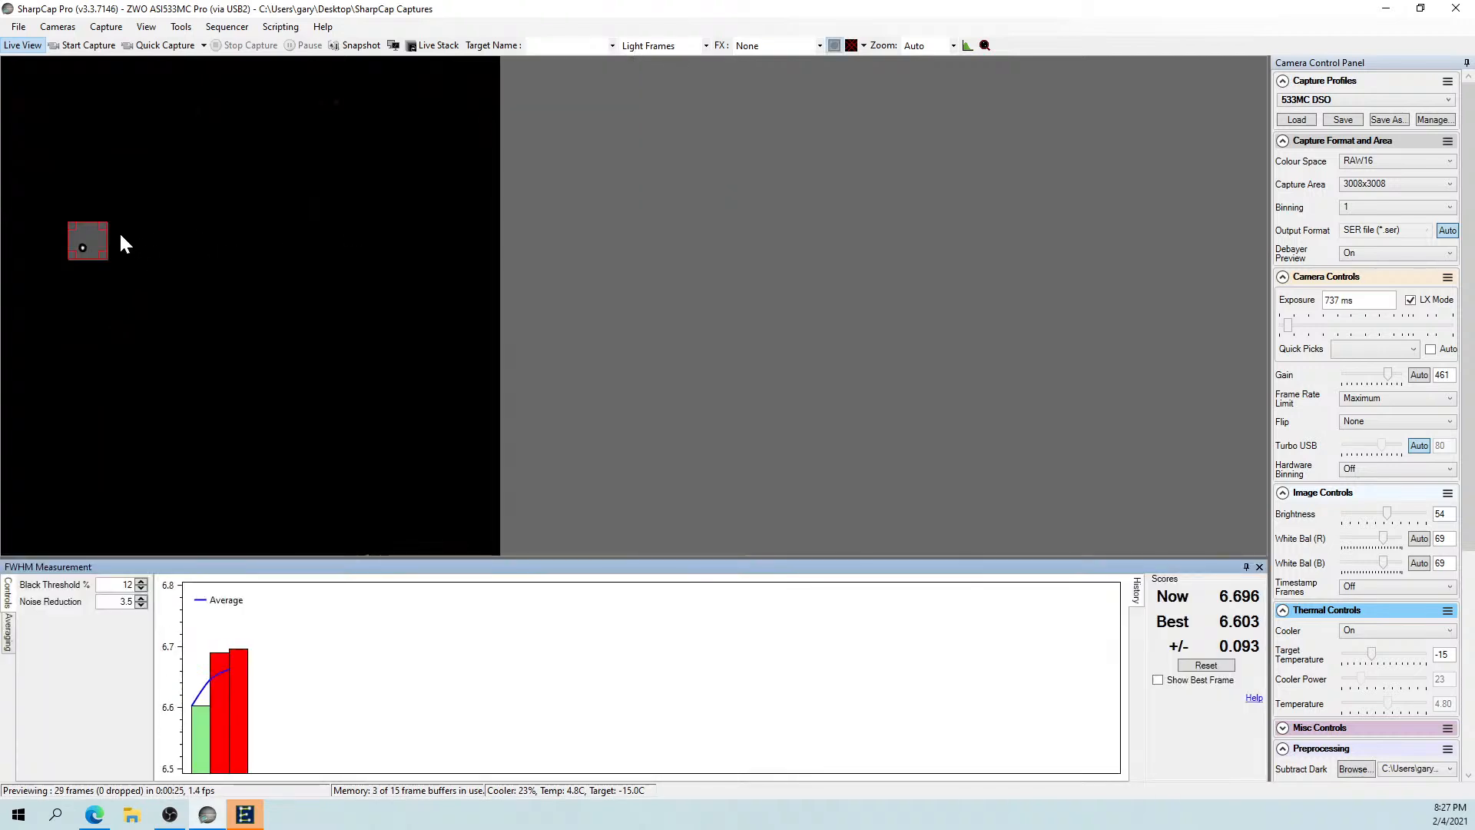
left_click_drag(86, 237, 85, 242)
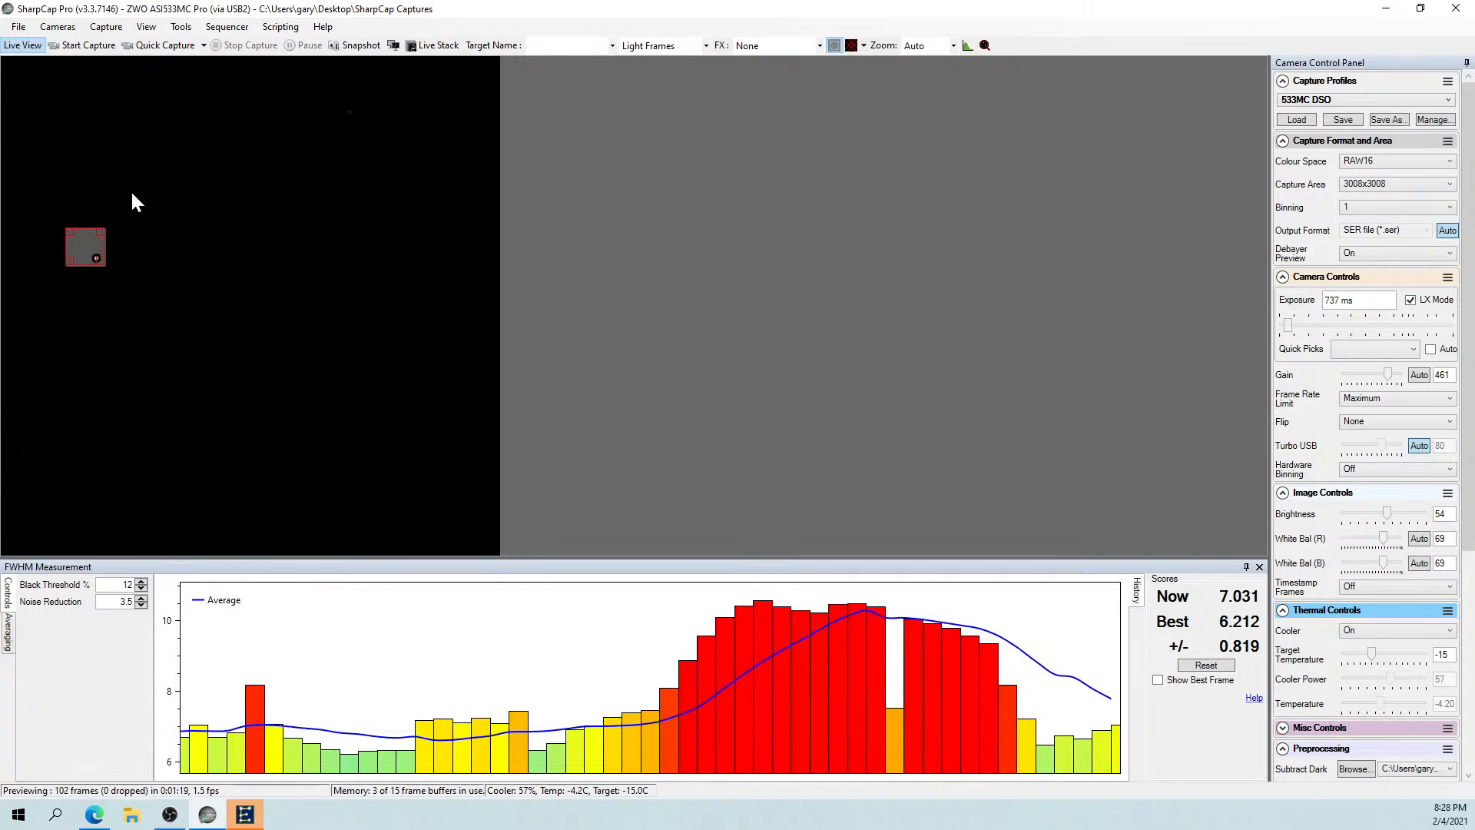
left_click_drag(85, 243, 97, 257)
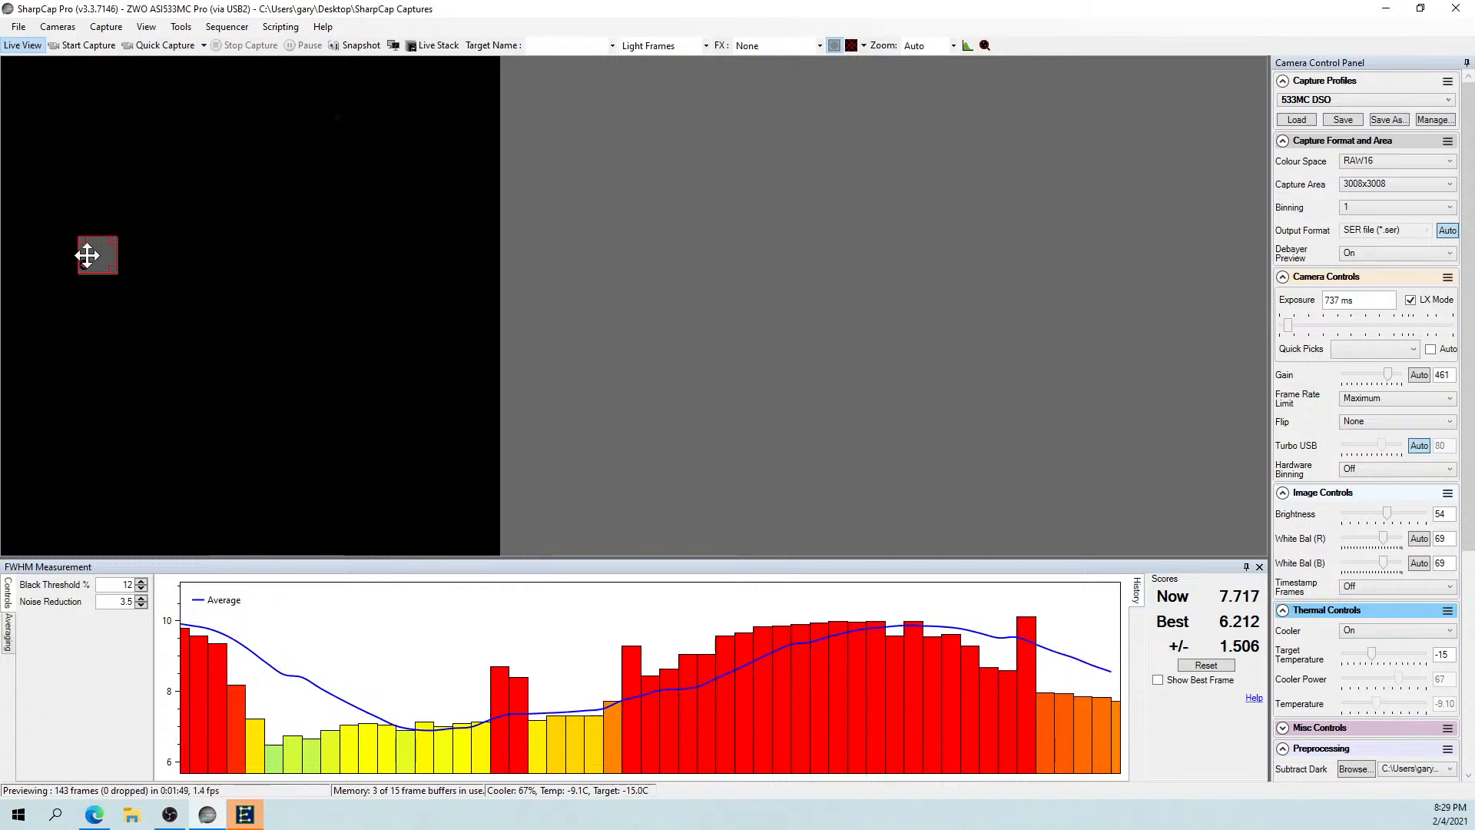
left_click_drag(102, 255, 90, 263)
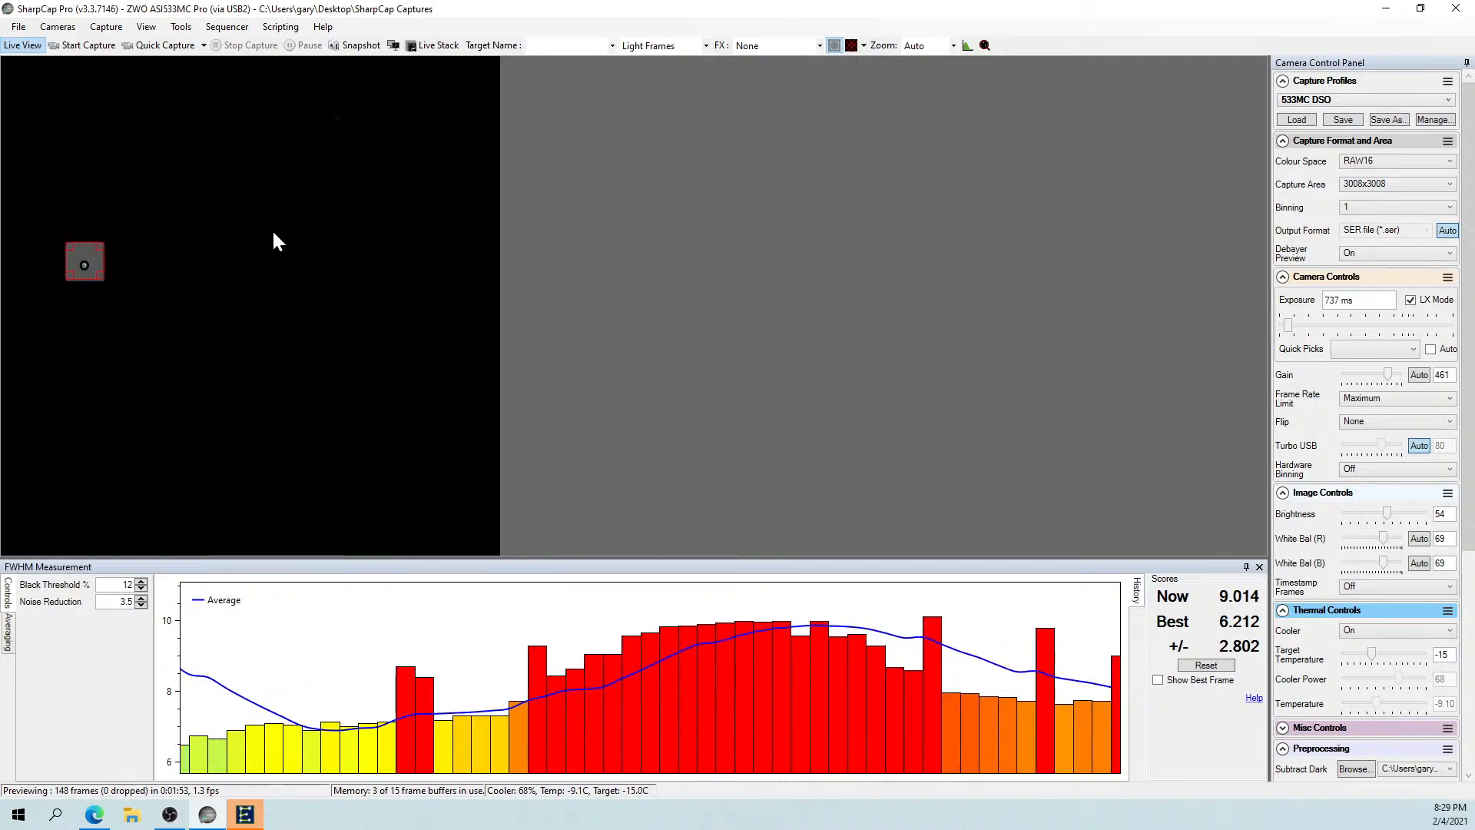
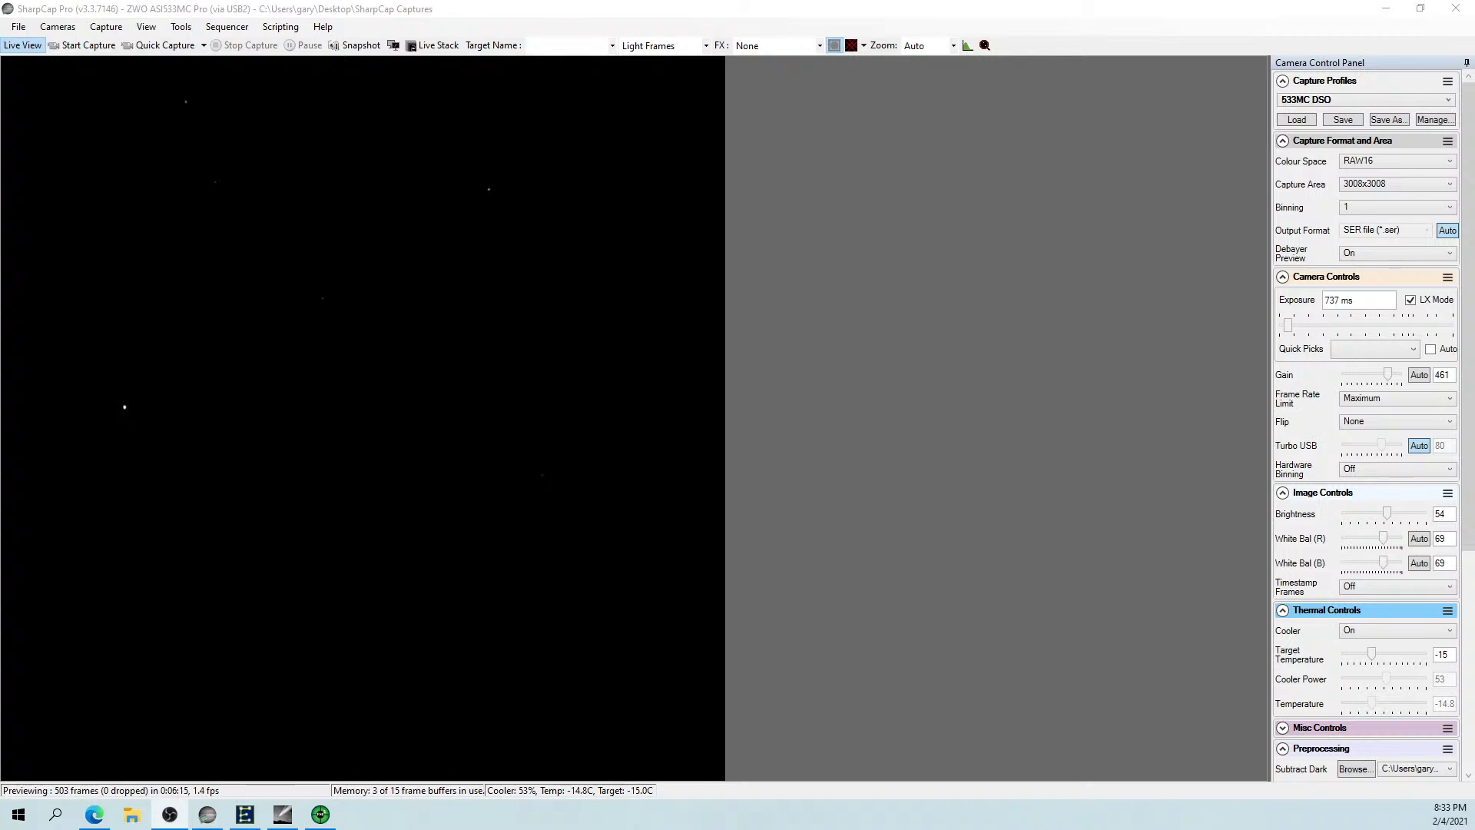
Run the recent sequence Image Target.scs and acknowledge its reminder to save the previous image.
left_click(224, 29)
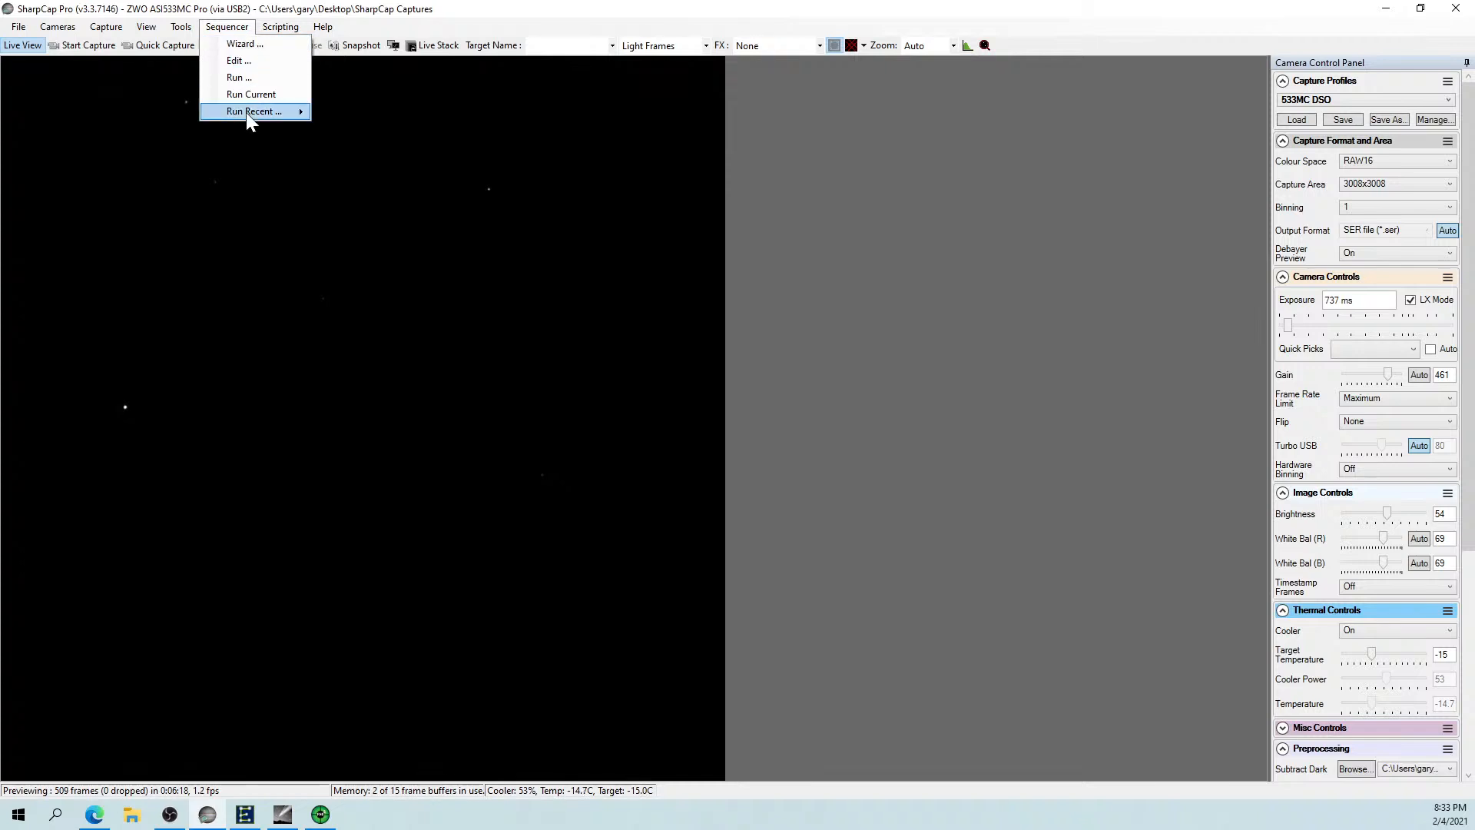
mouse_move(246, 112)
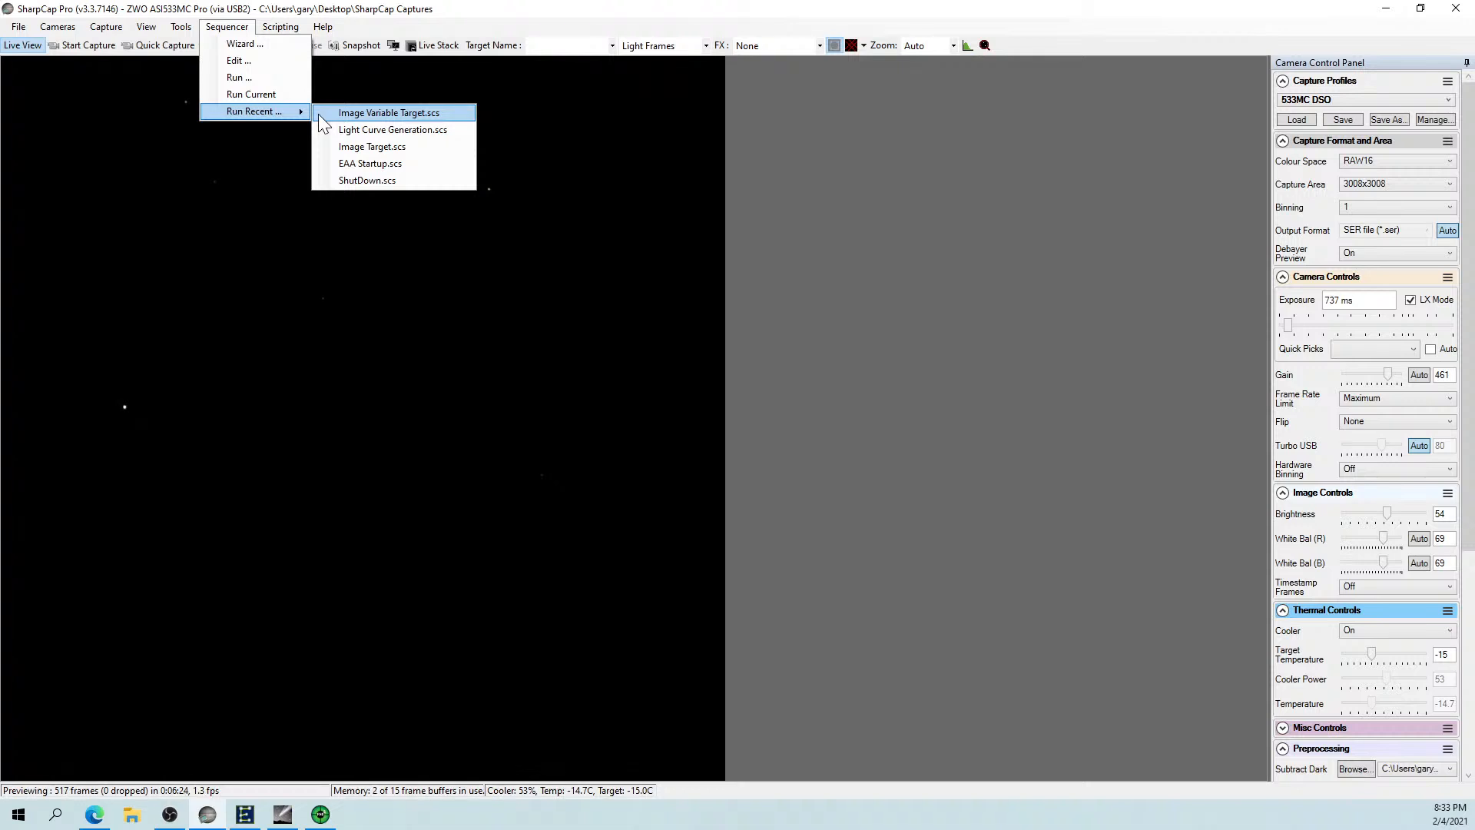
left_click(356, 148)
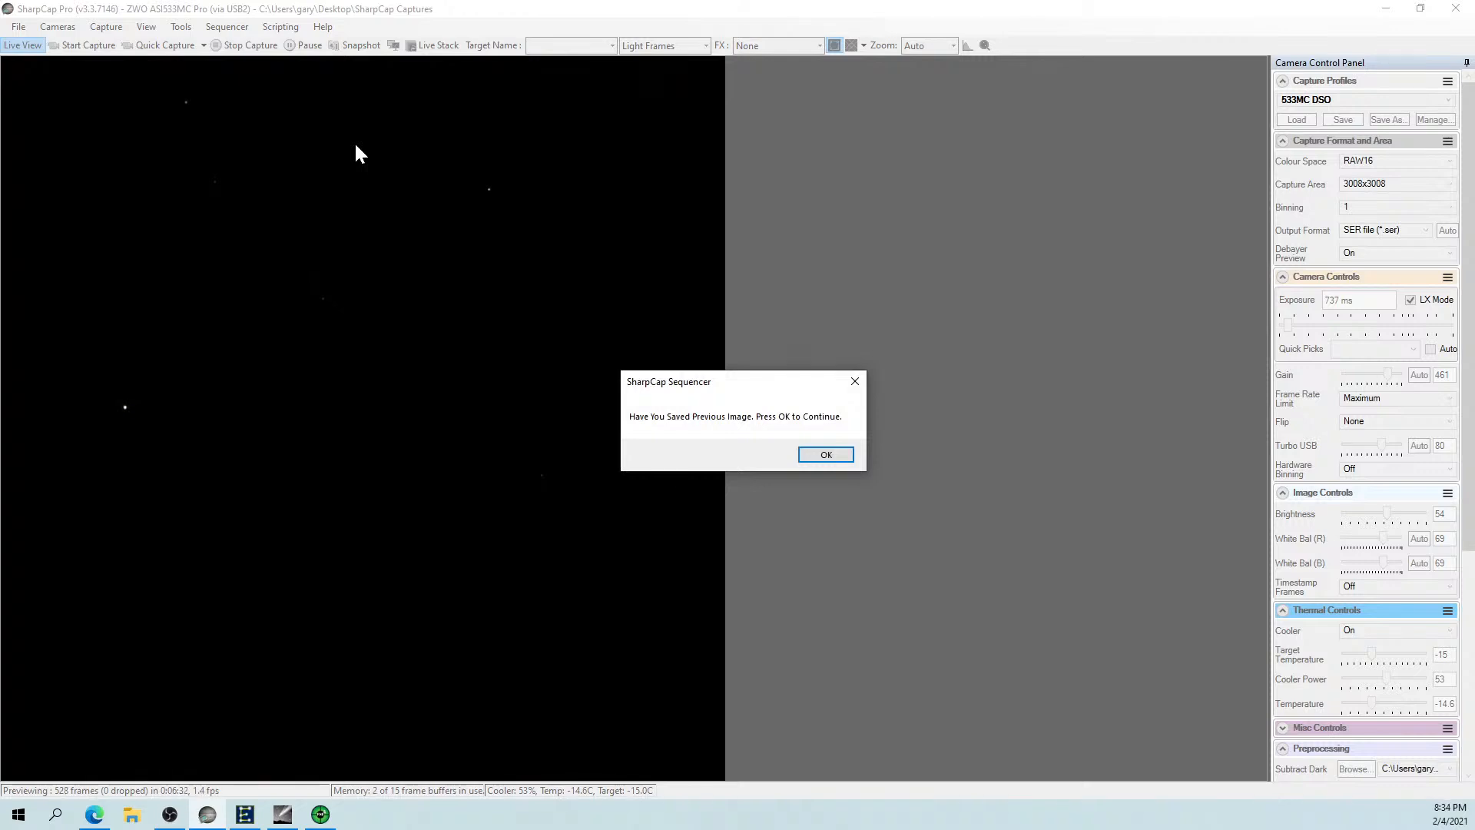
left_click(809, 453)
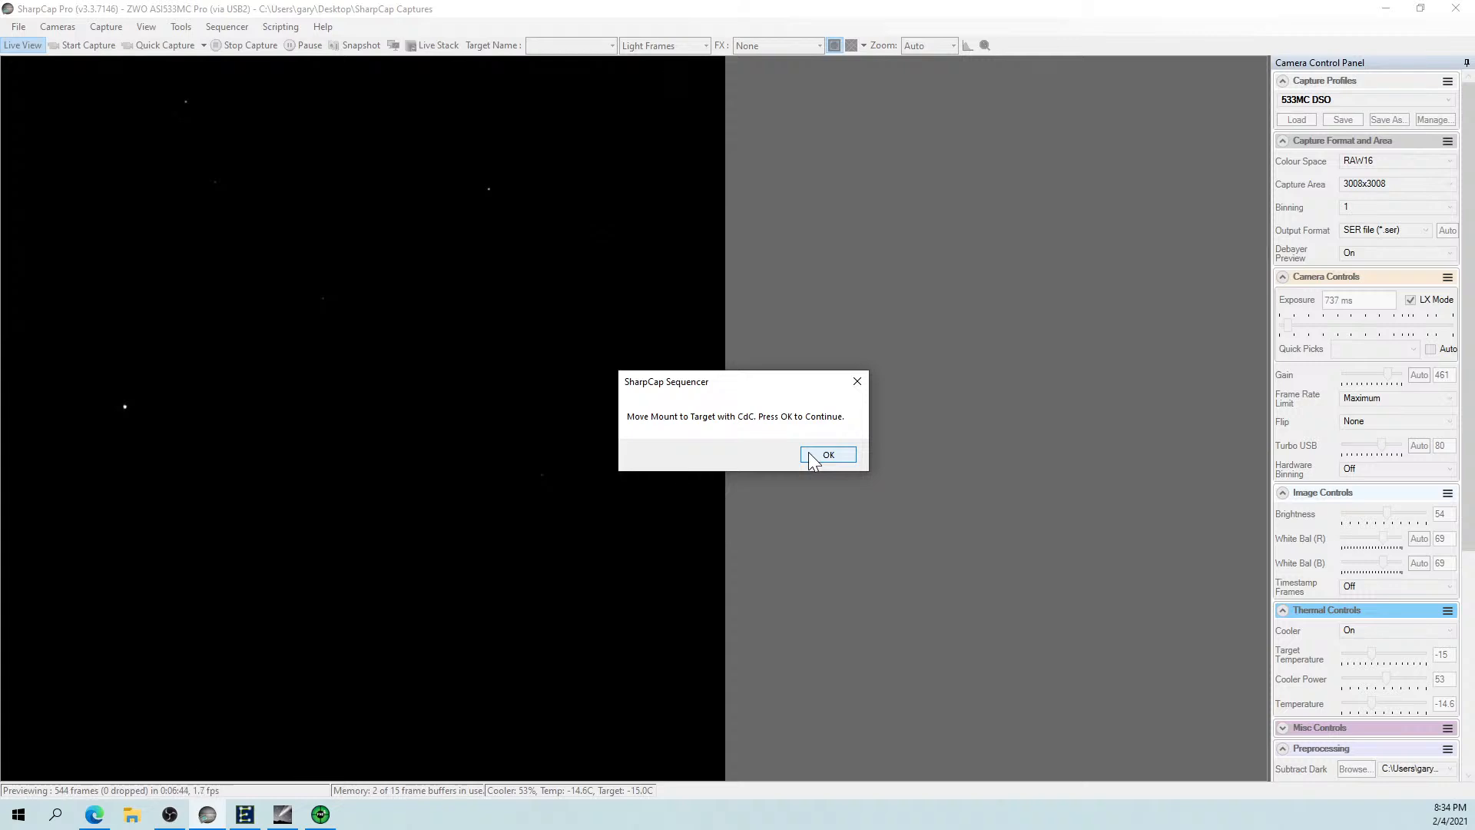
Switch to Cartes du Ciel, slew the mount to the star Alp UMa in Ursa Major, minimize the chart, and continue the SharpCap sequence.
left_click(283, 815)
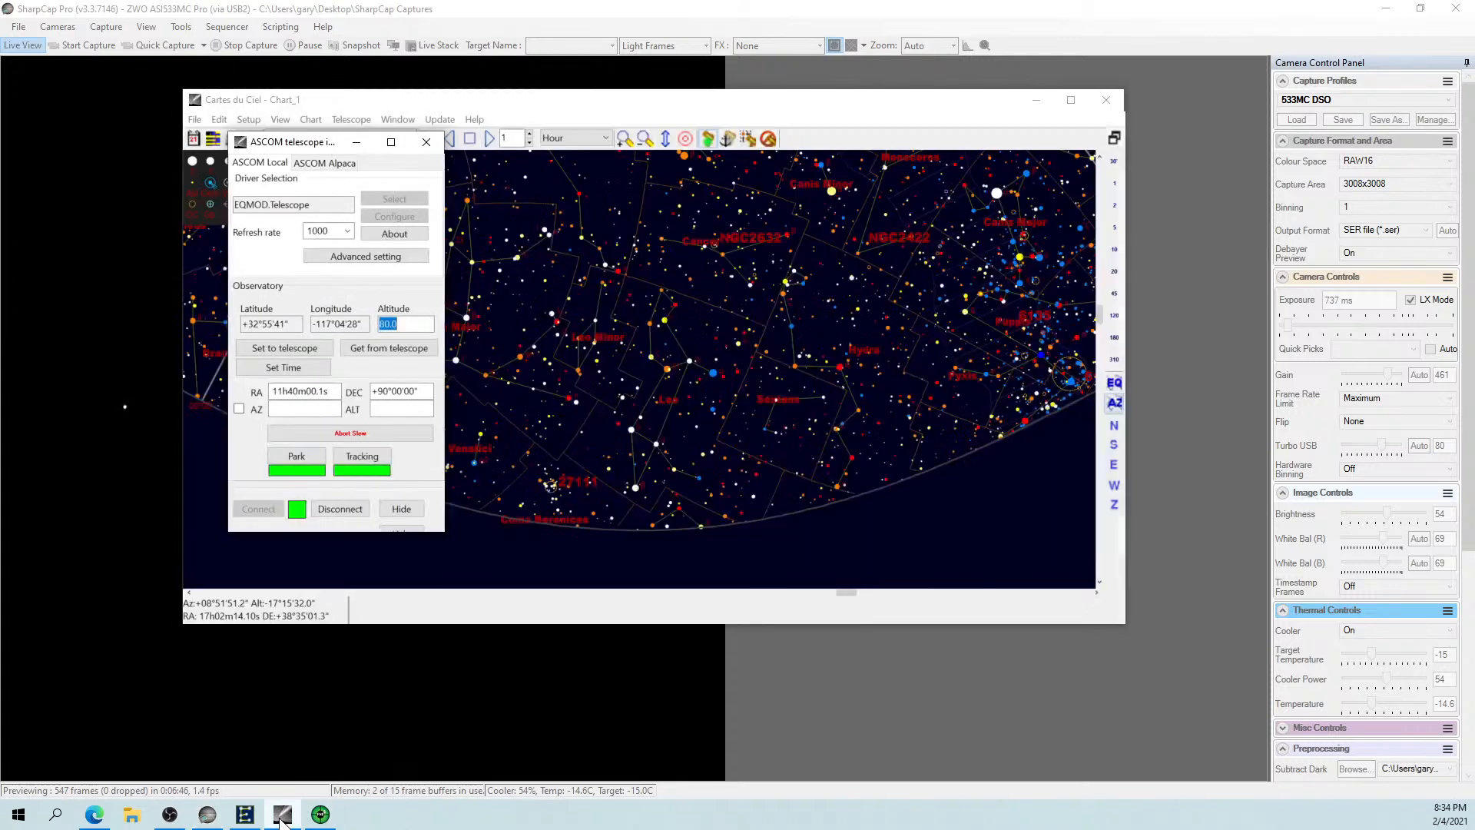
left_click(527, 272)
left_click_drag(527, 273, 709, 281)
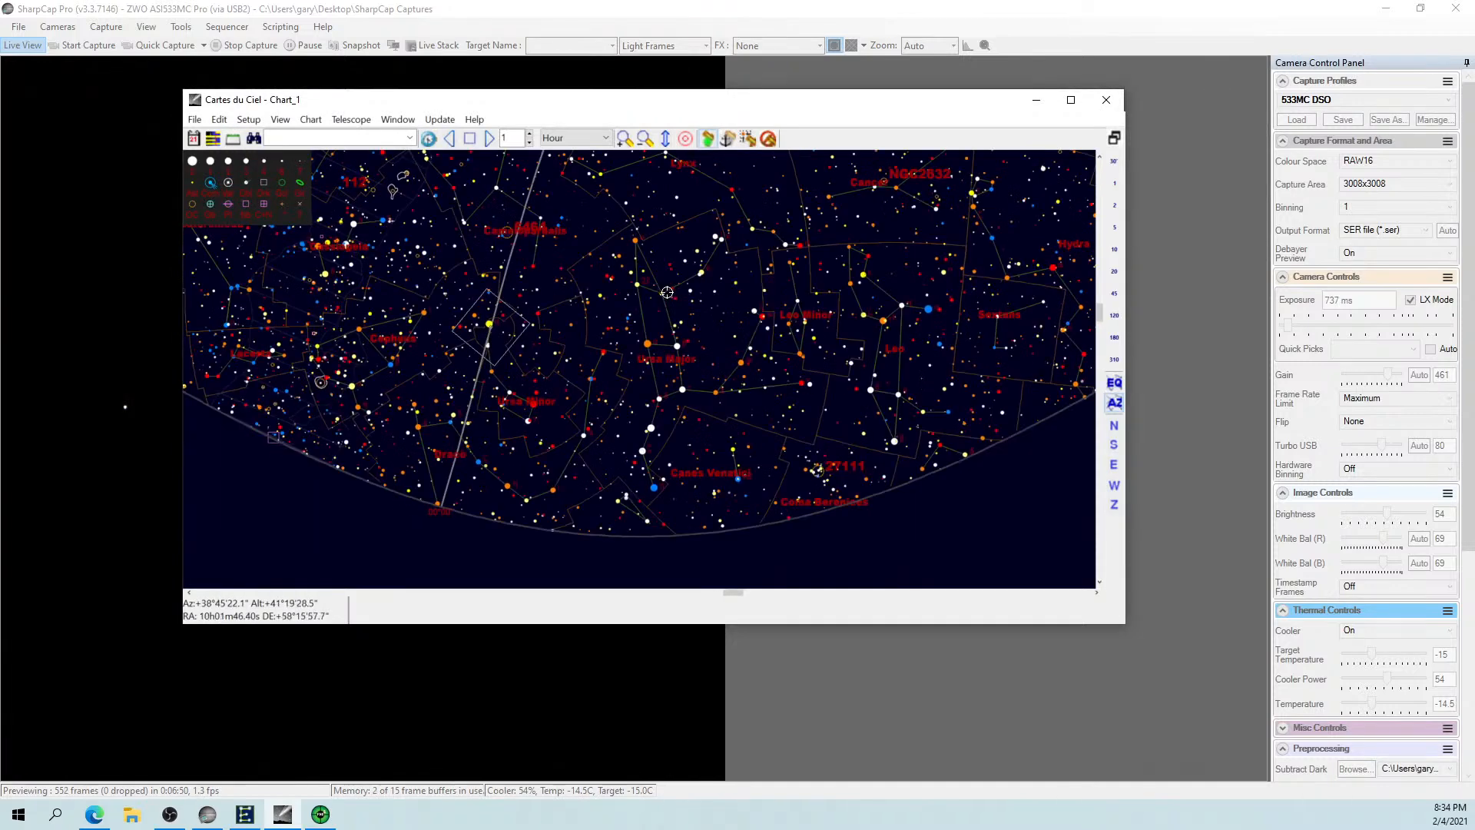
scroll(668, 292, "up", 2)
scroll(667, 292, "up", 1)
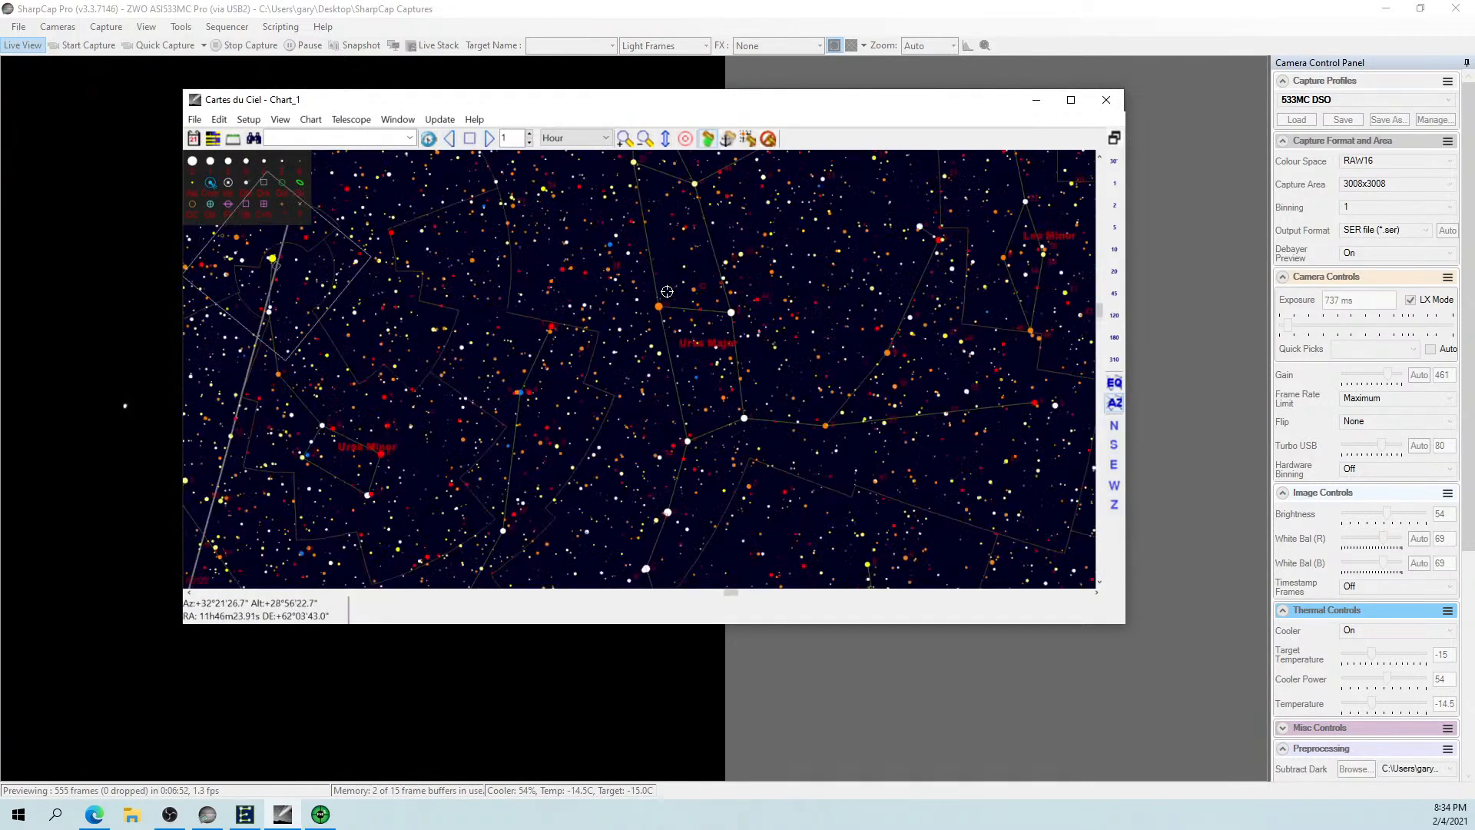
left_click(660, 314)
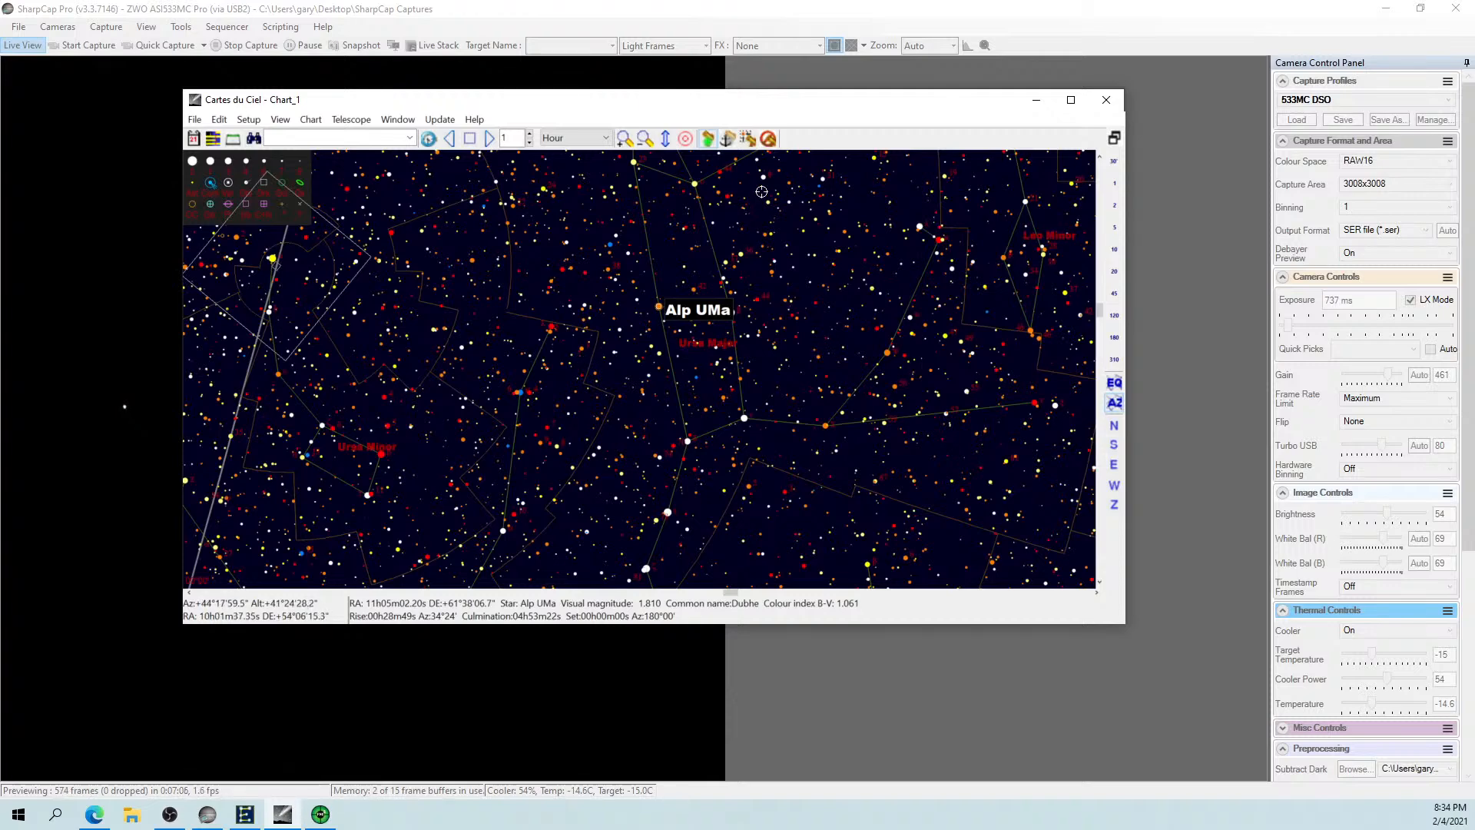
left_click(748, 140)
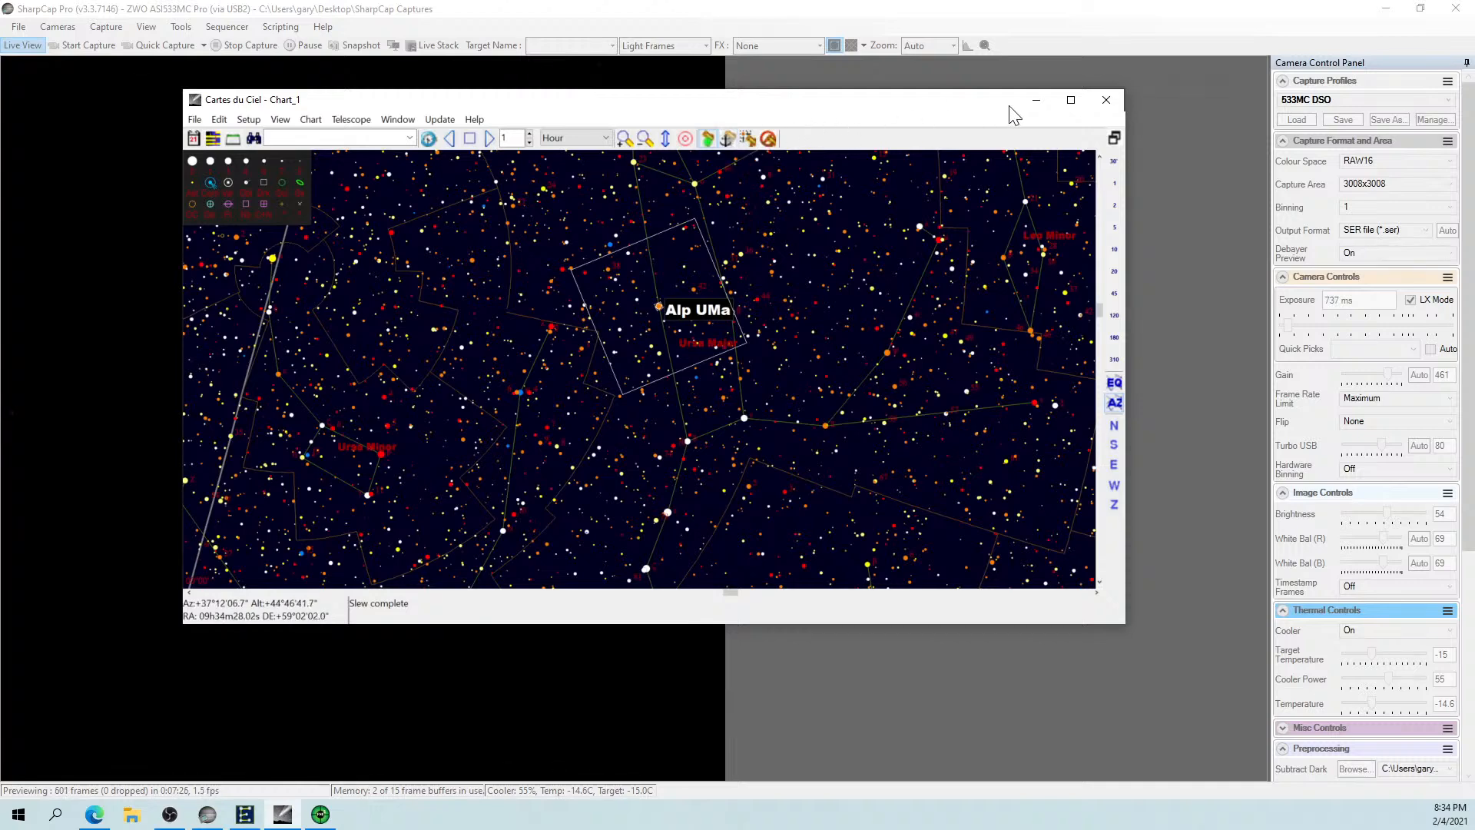
left_click(1036, 99)
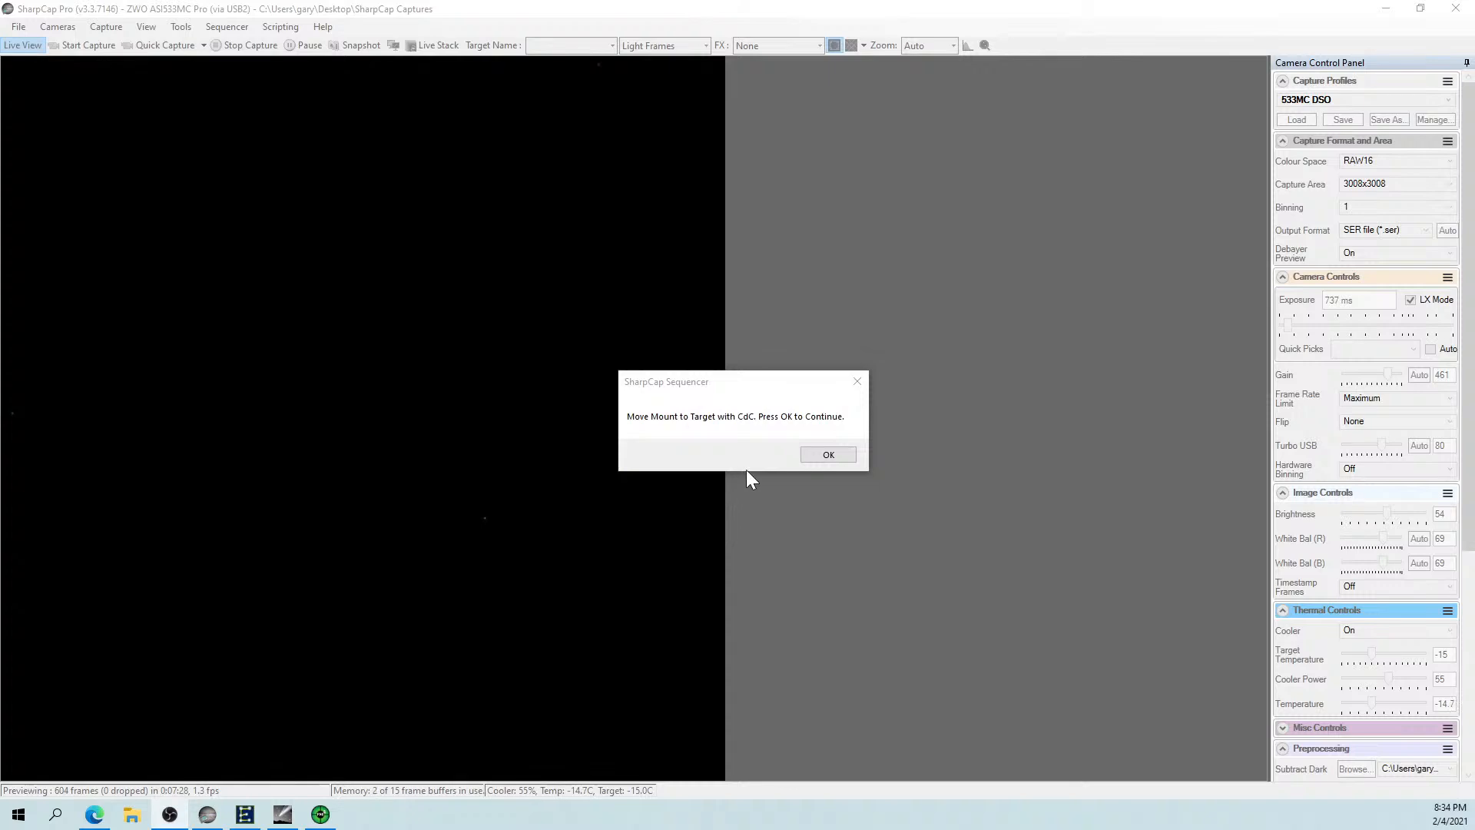
left_click(824, 456)
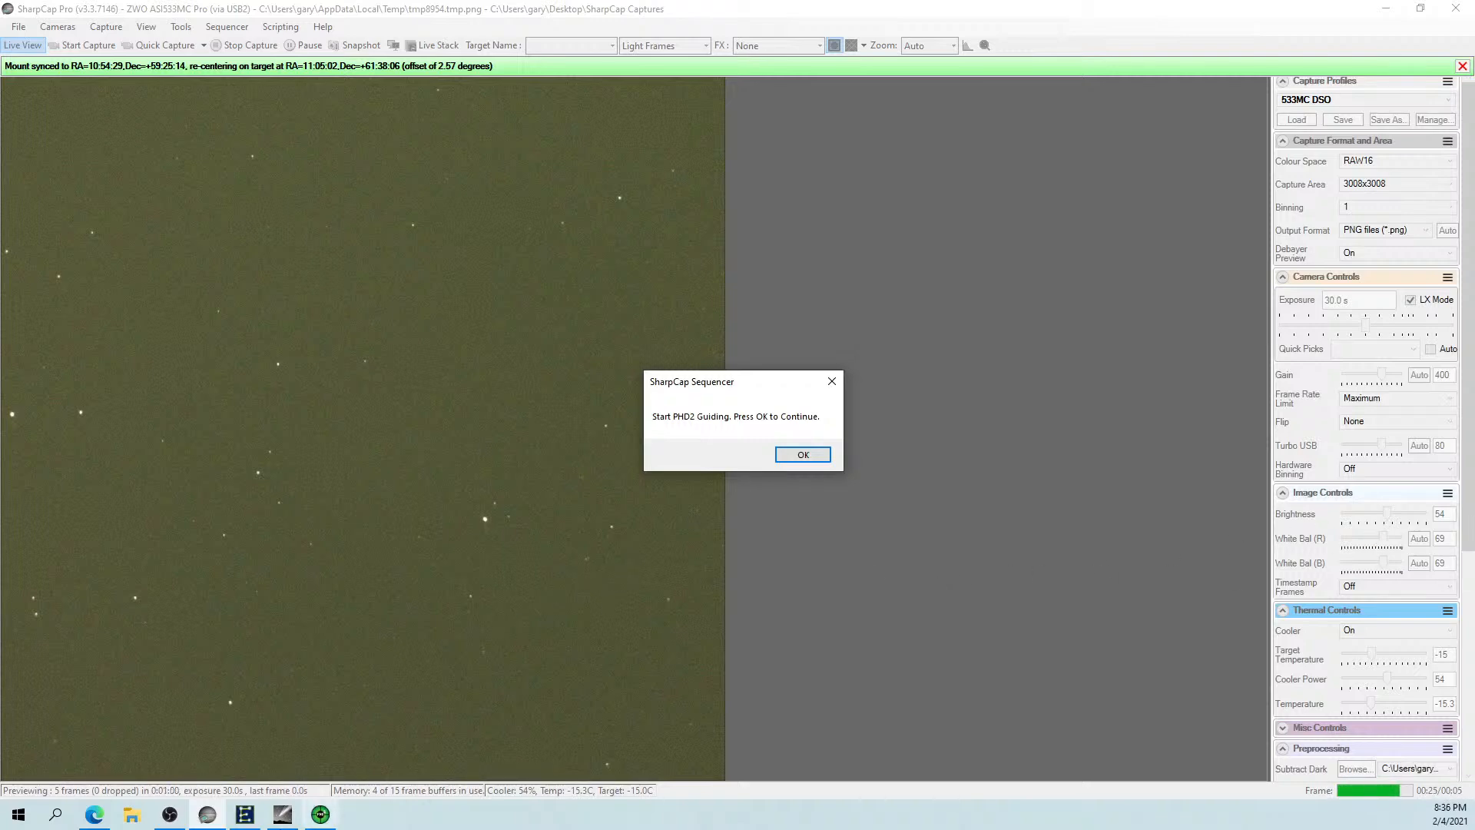
Switch to PHD2 Guiding, exit it despite the active capture, and continue the SharpCap sequence past the guiding prompt.
left_click(319, 814)
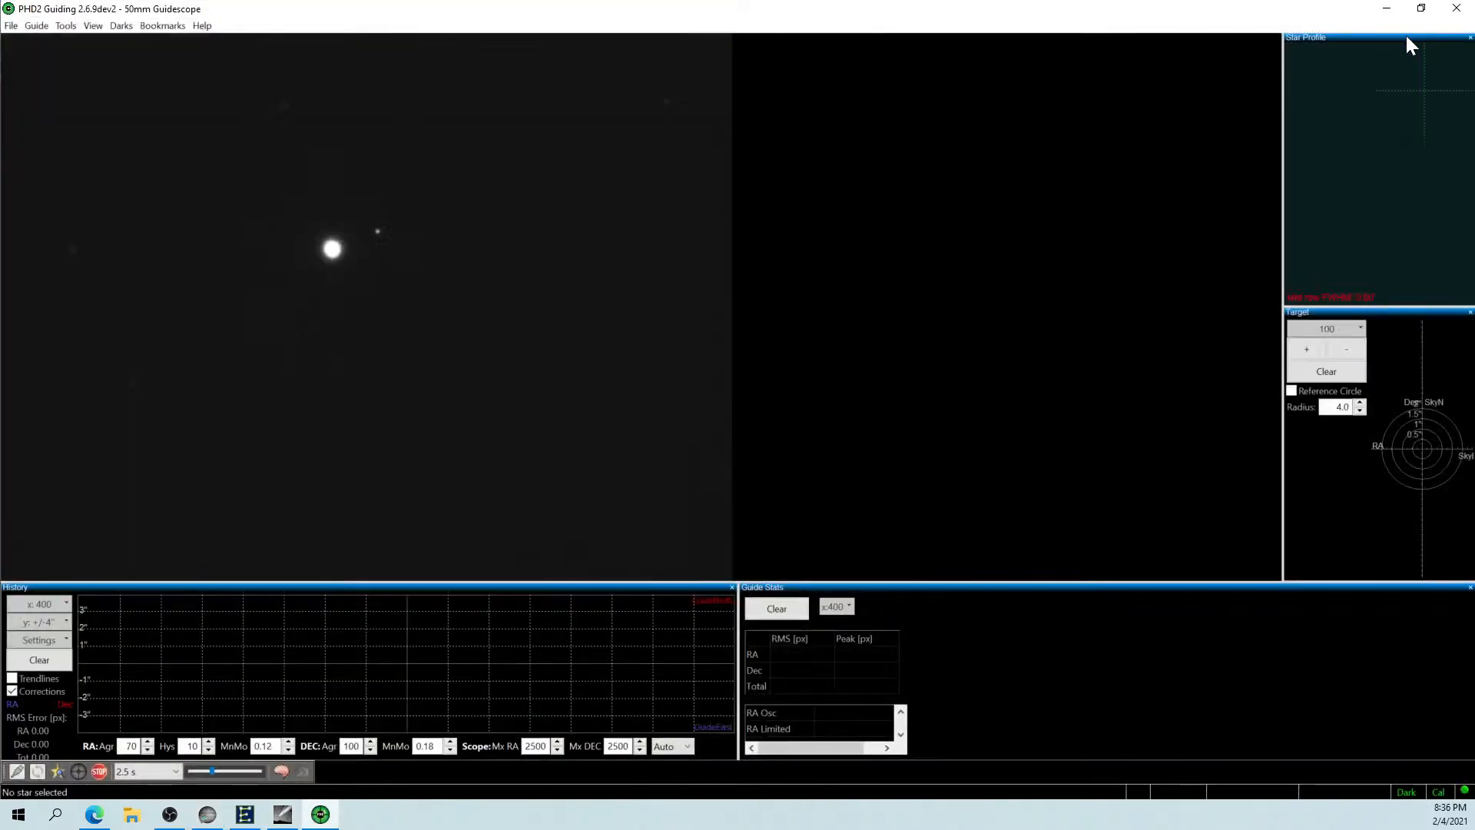
left_click(1456, 8)
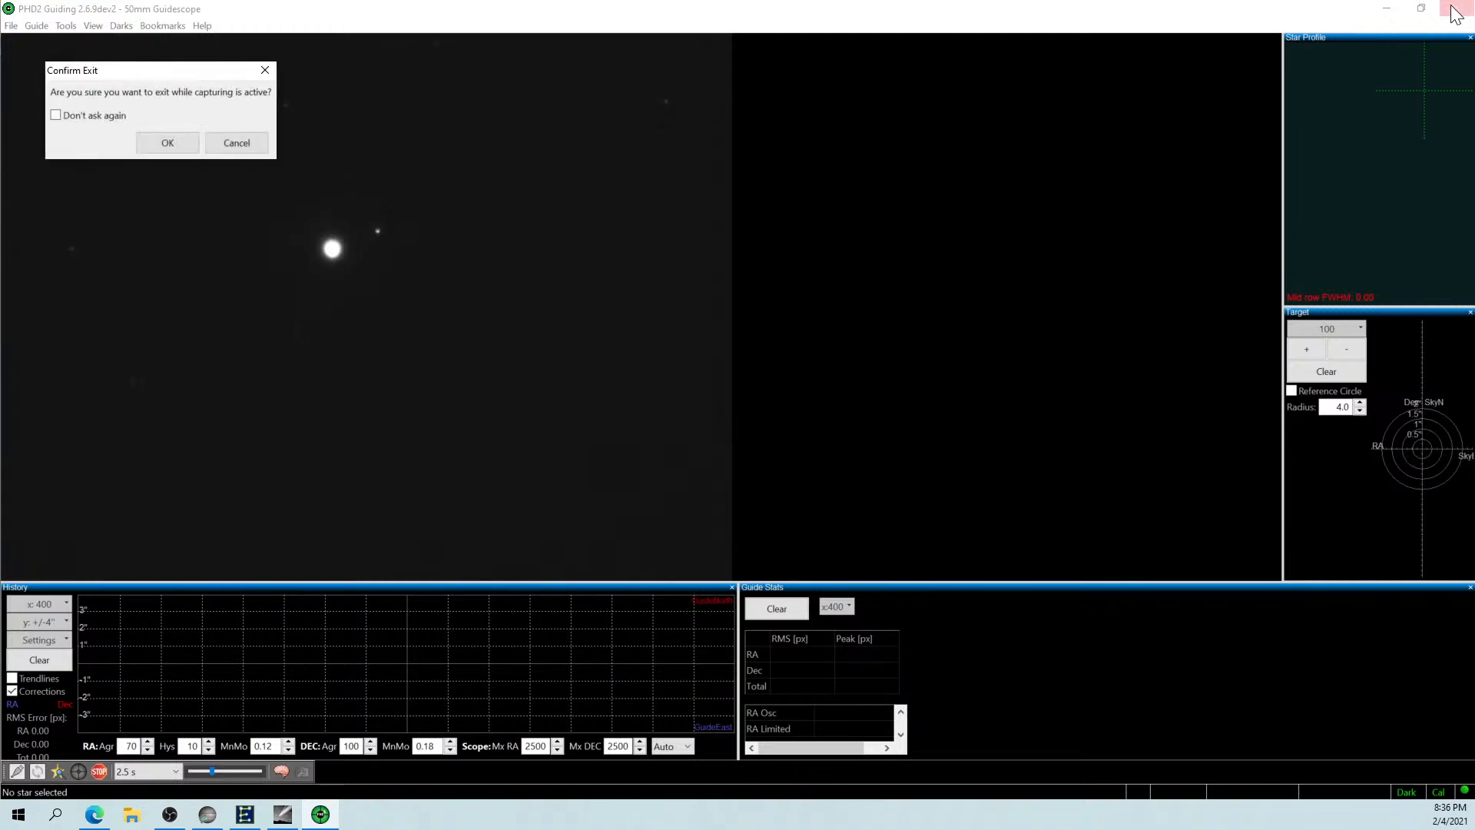
left_click(166, 143)
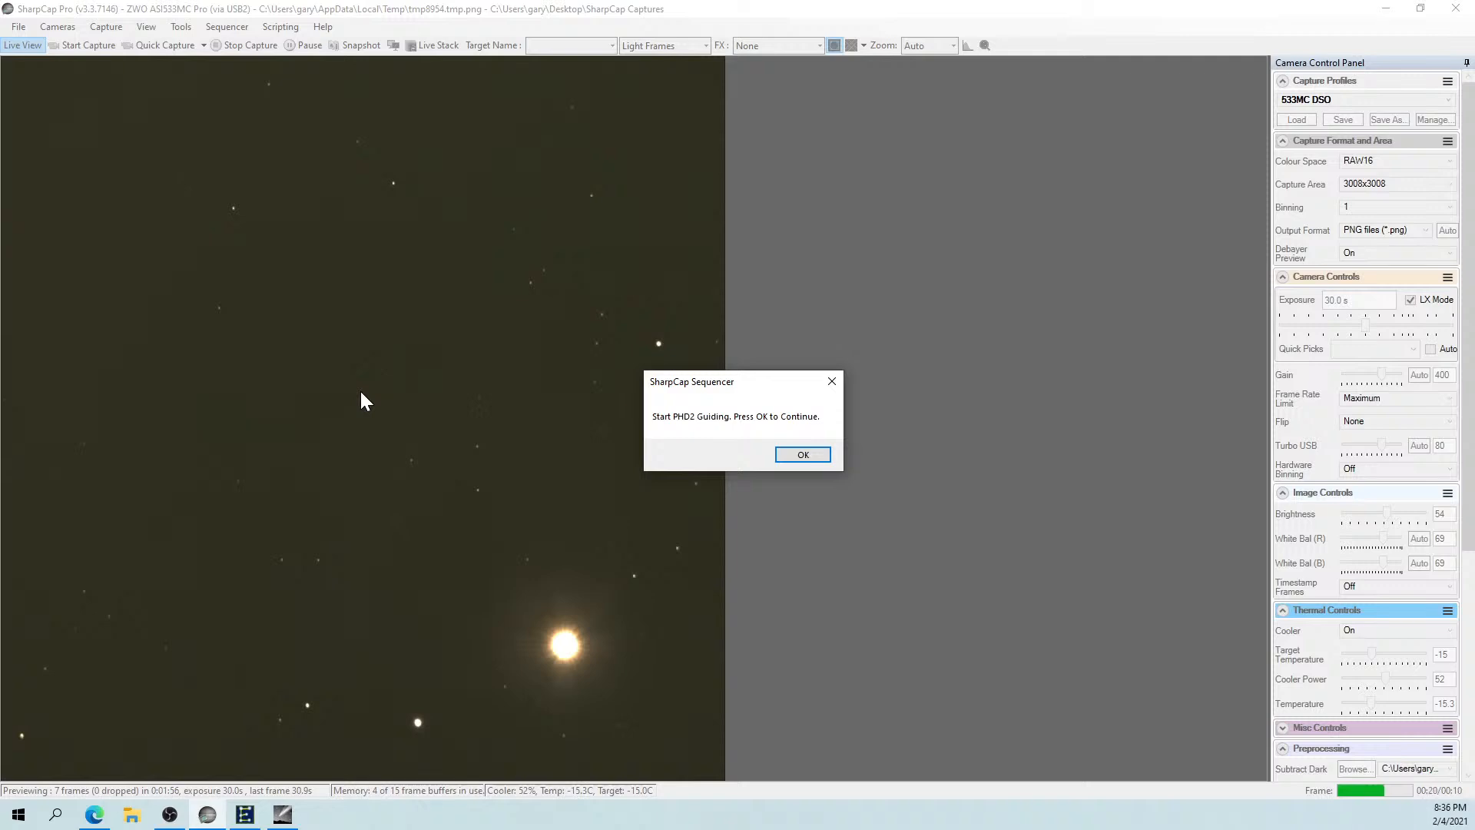
left_click(799, 457)
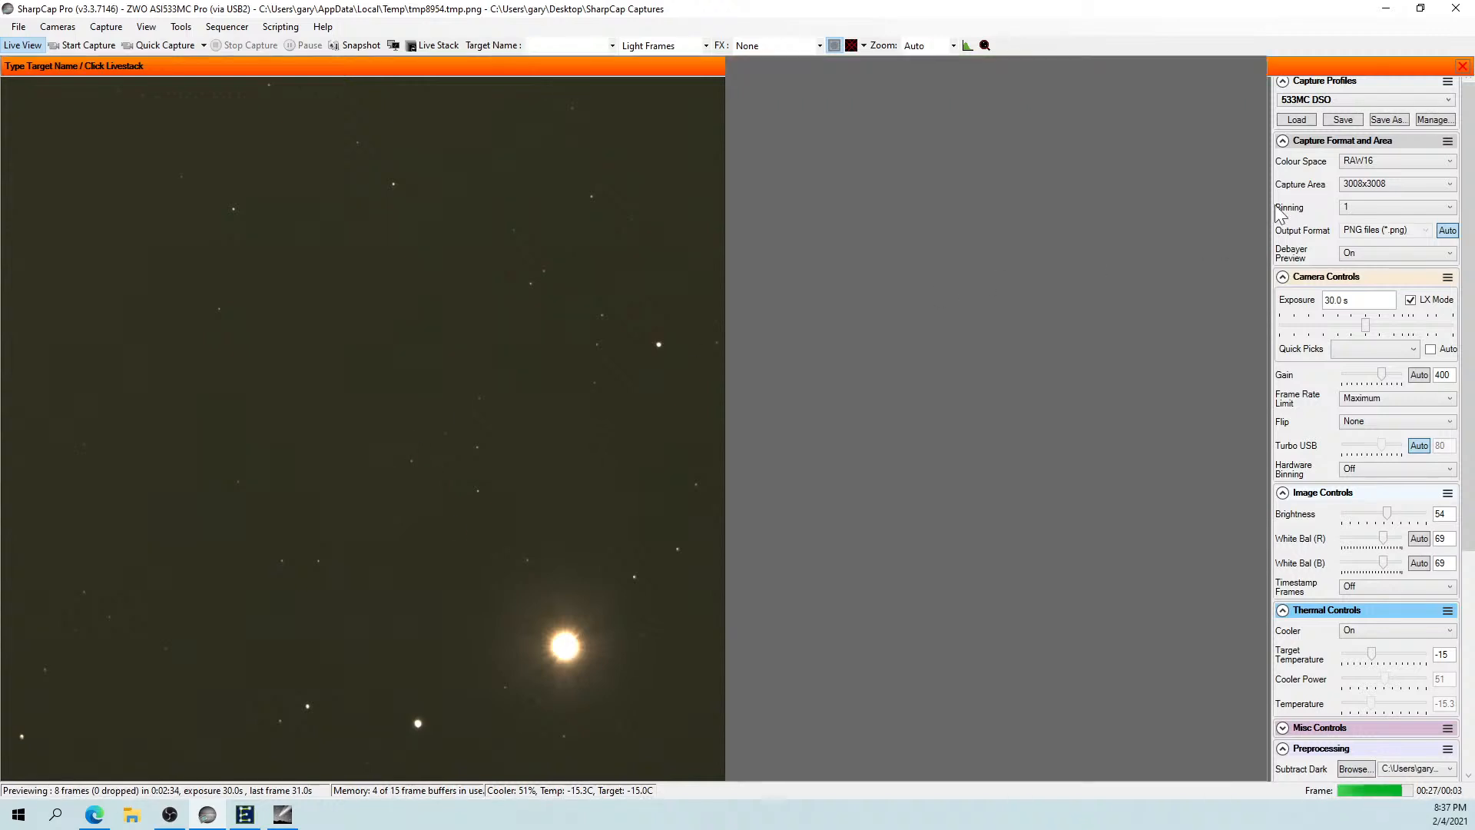
Plate solve and resync the mount from the scope controls, and overlay the Crosshairs reticule on the image.
scroll(1382, 461, "down", 5)
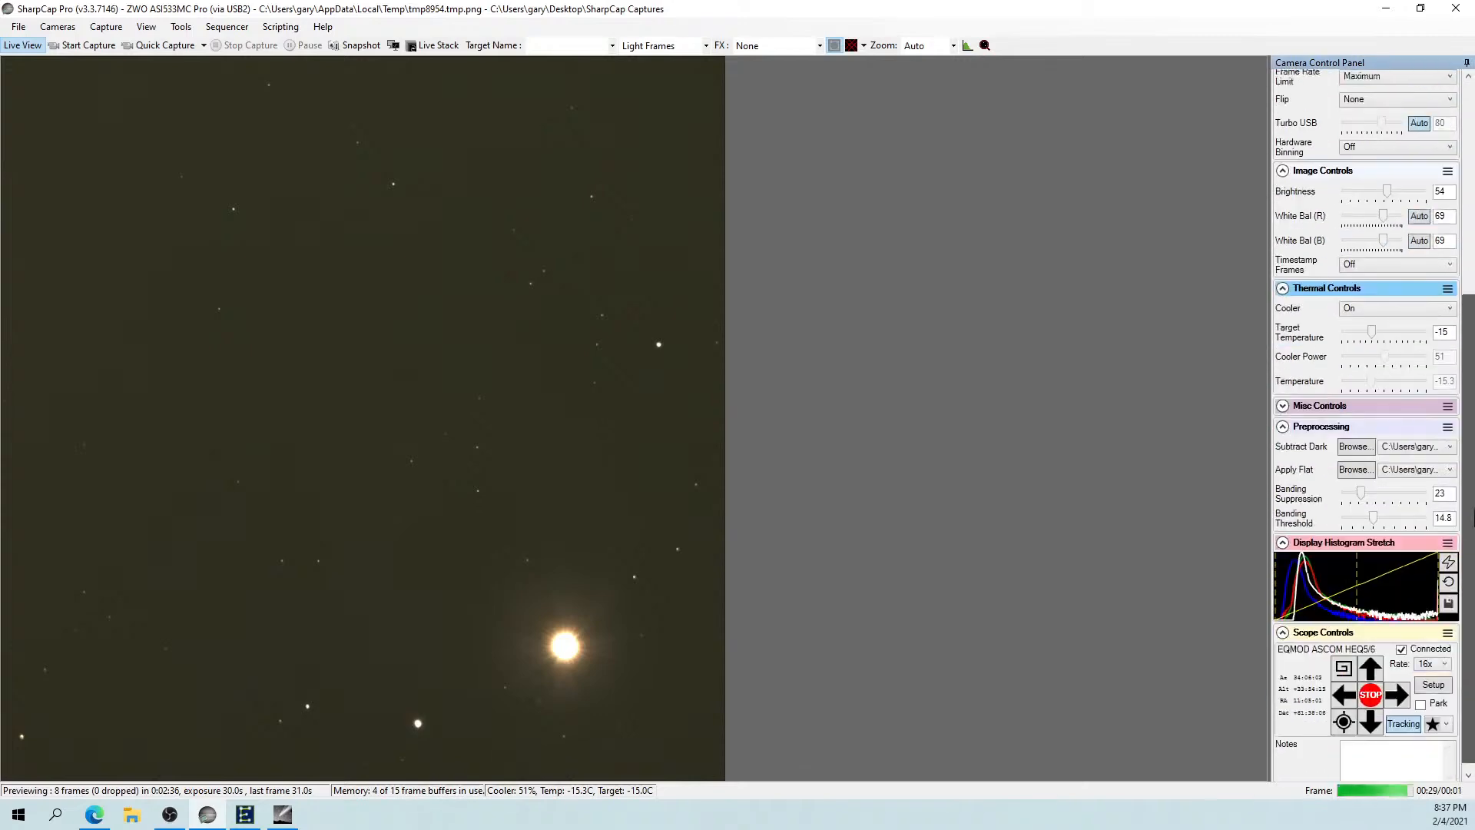
left_click(1343, 716)
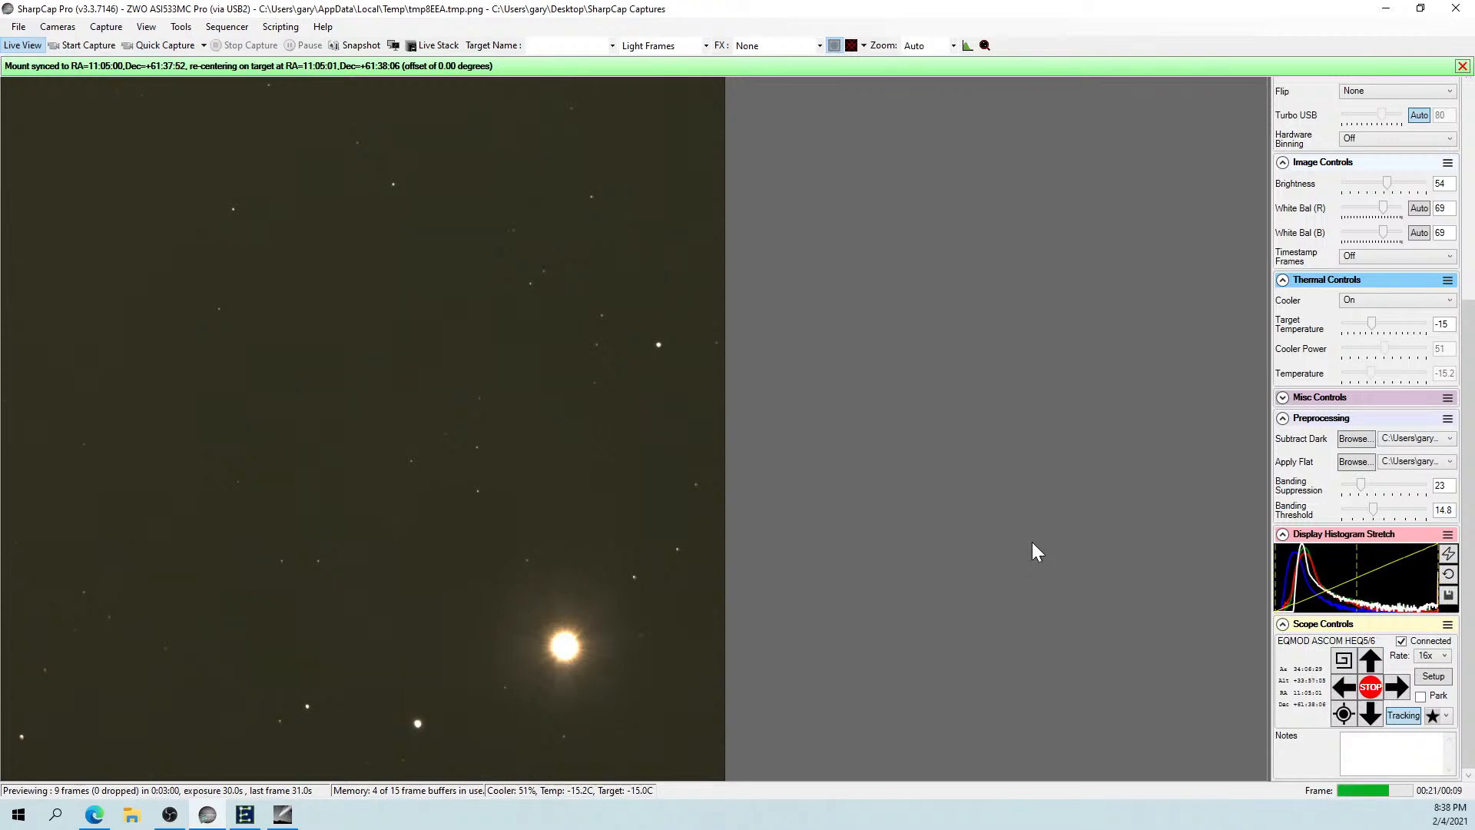
left_click(864, 48)
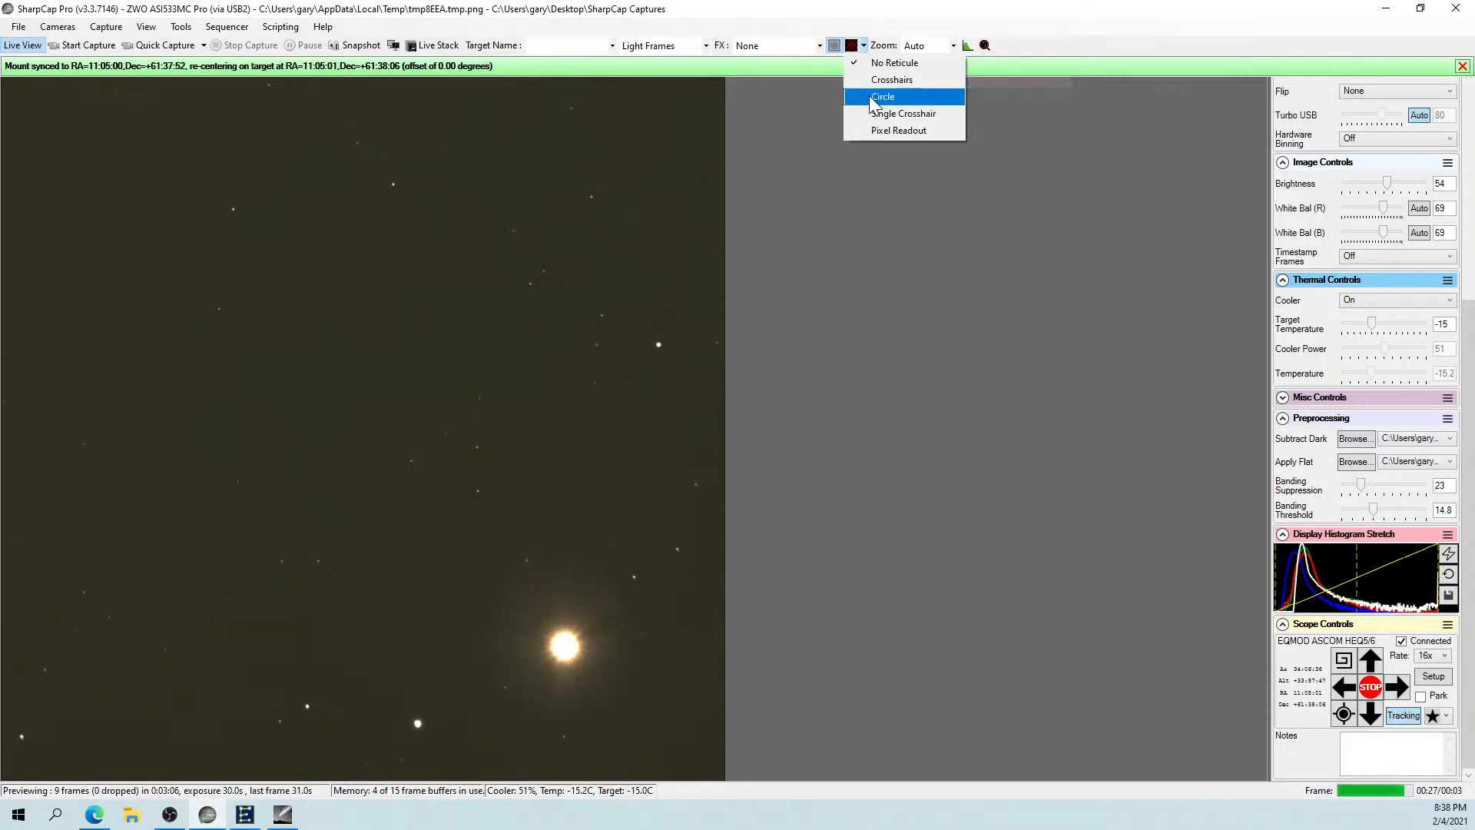
left_click(873, 83)
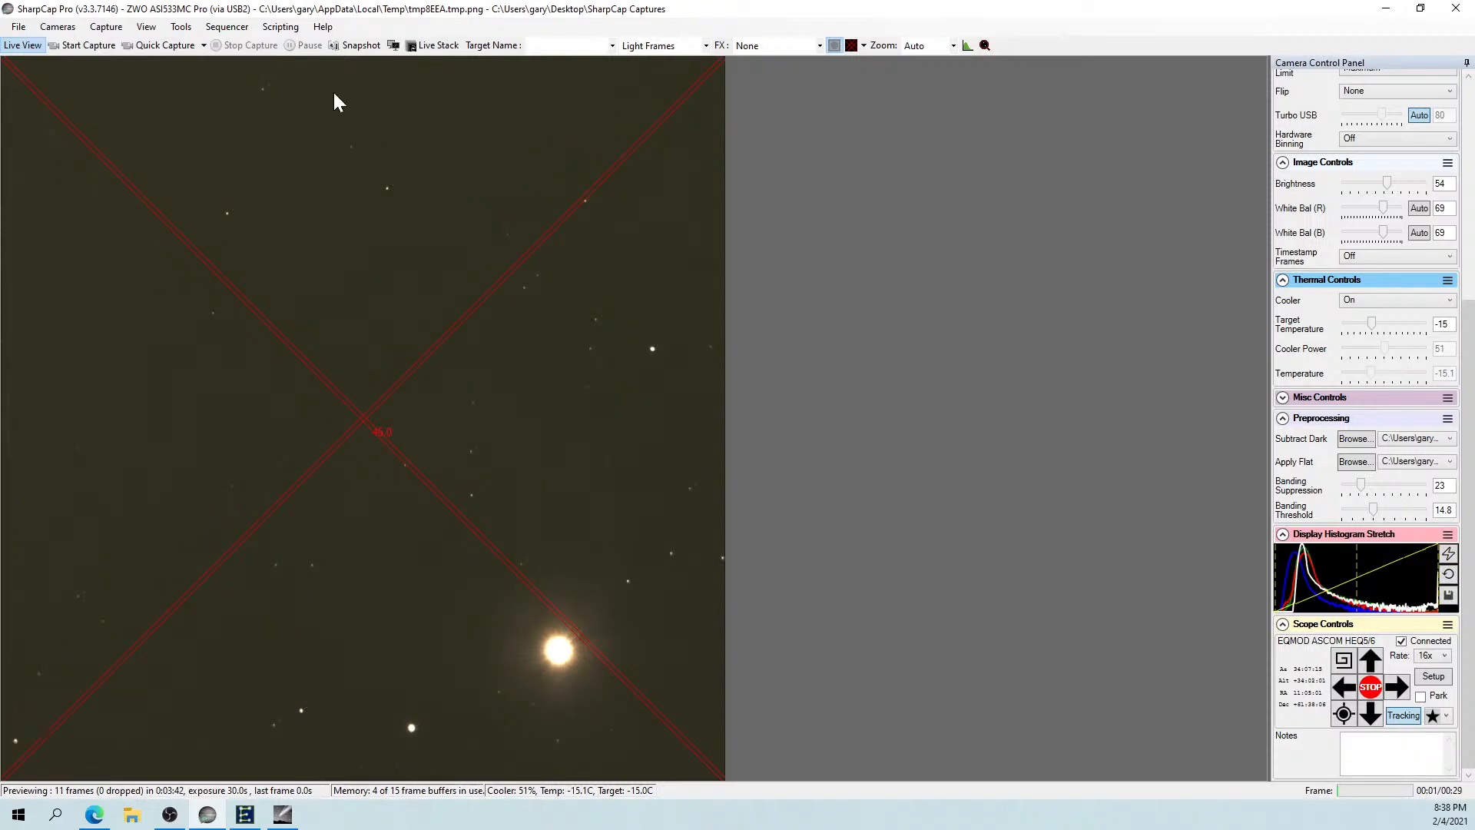
left_click(69, 32)
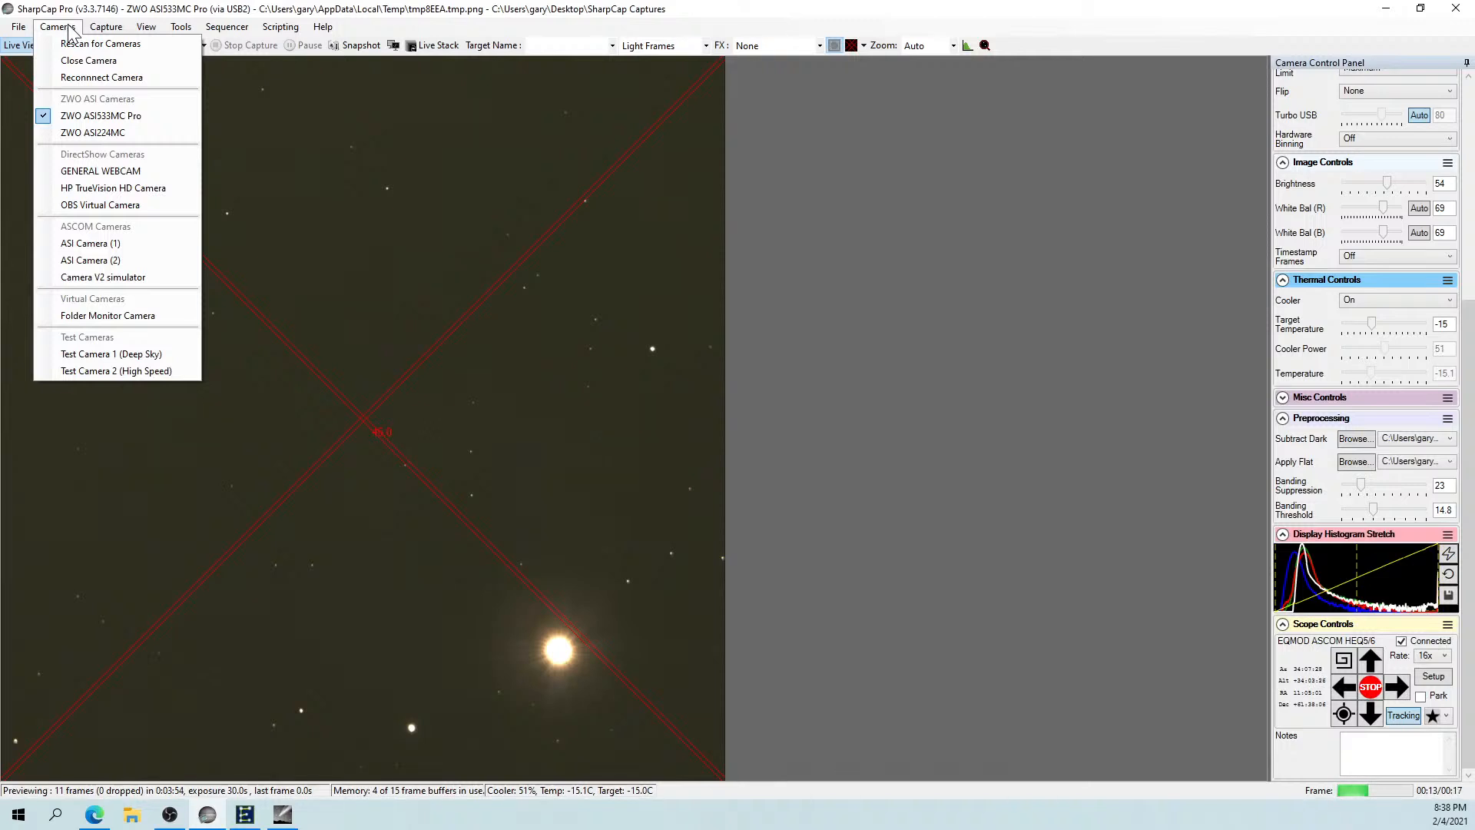
left_click(26, 31)
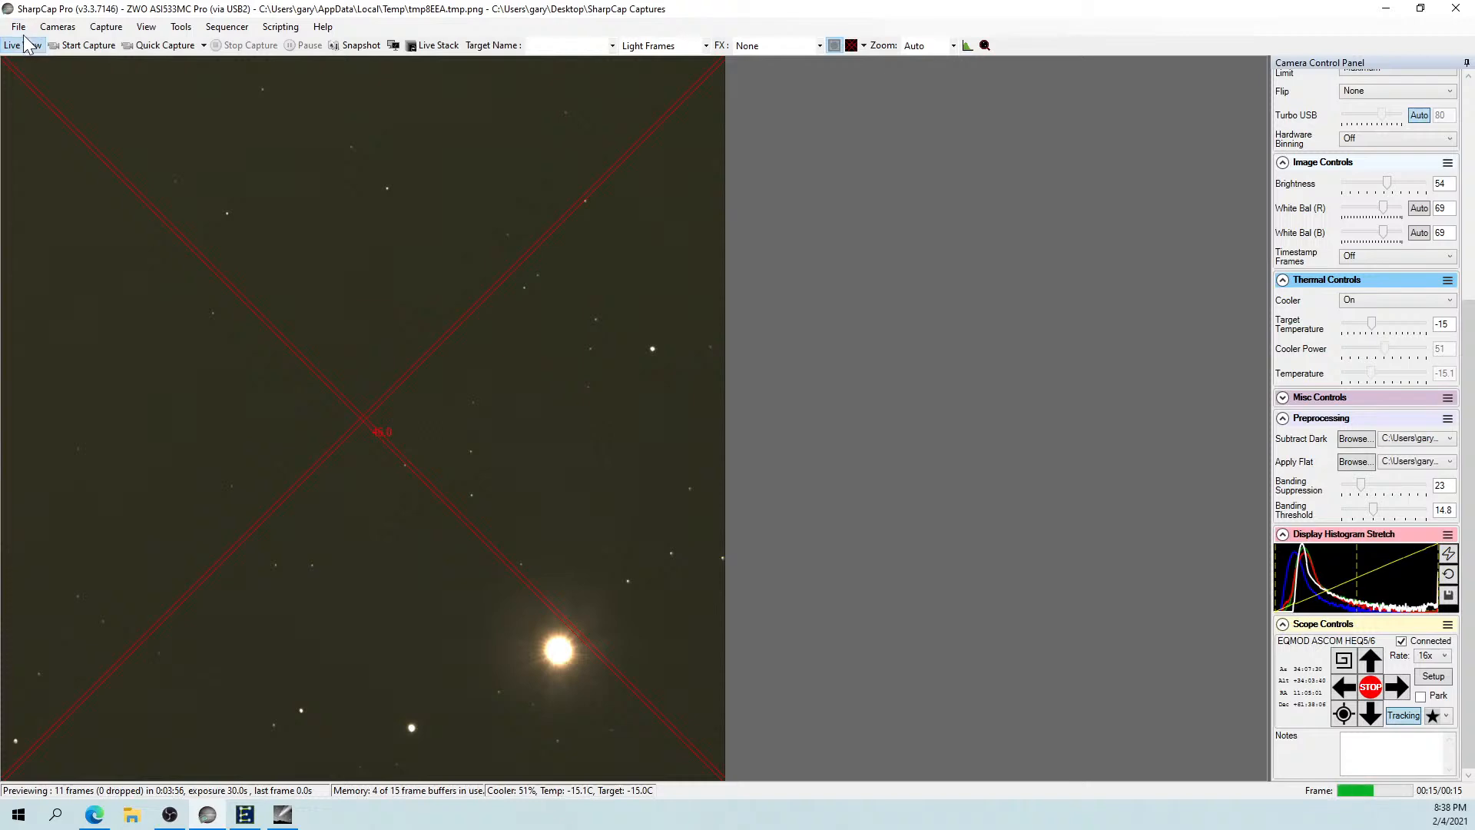
Review the SharpCap settings pages for hardware, filenames, memory, plate solving, polar alignment, guiding, logging and startup scripts, and close the settings.
left_click(19, 27)
left_click(42, 45)
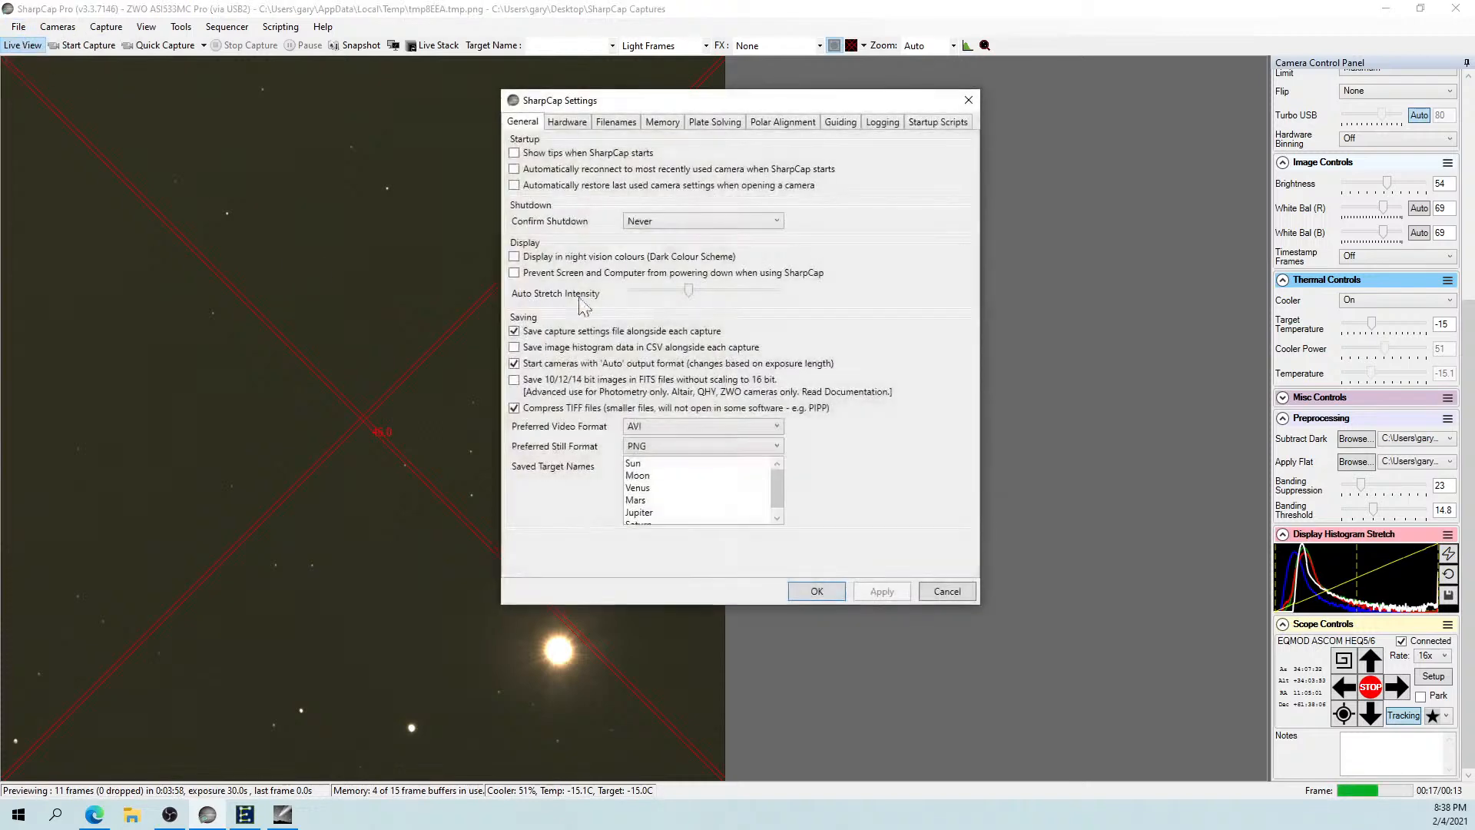
left_click(567, 122)
left_click(616, 122)
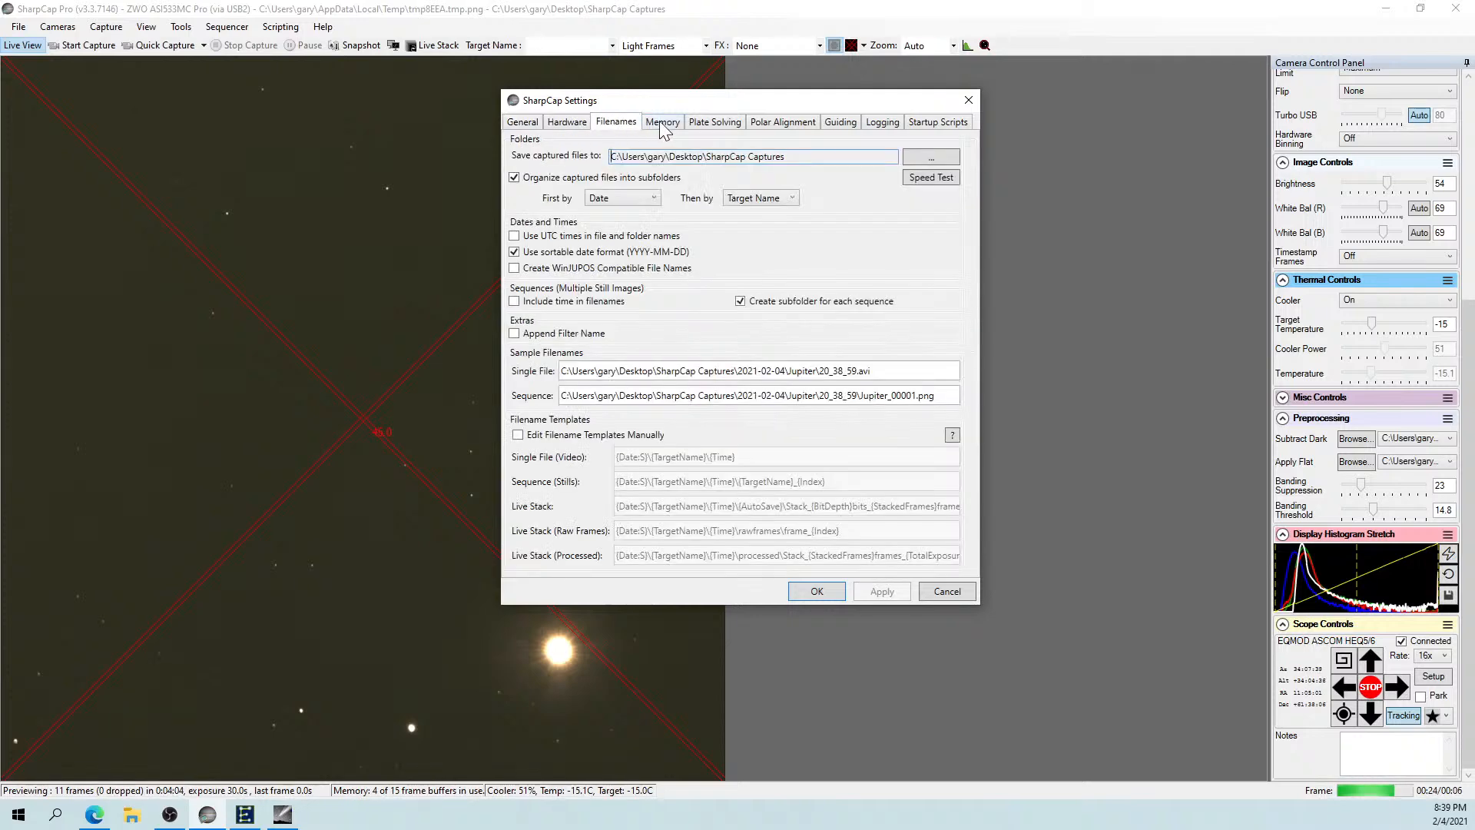
left_click(660, 125)
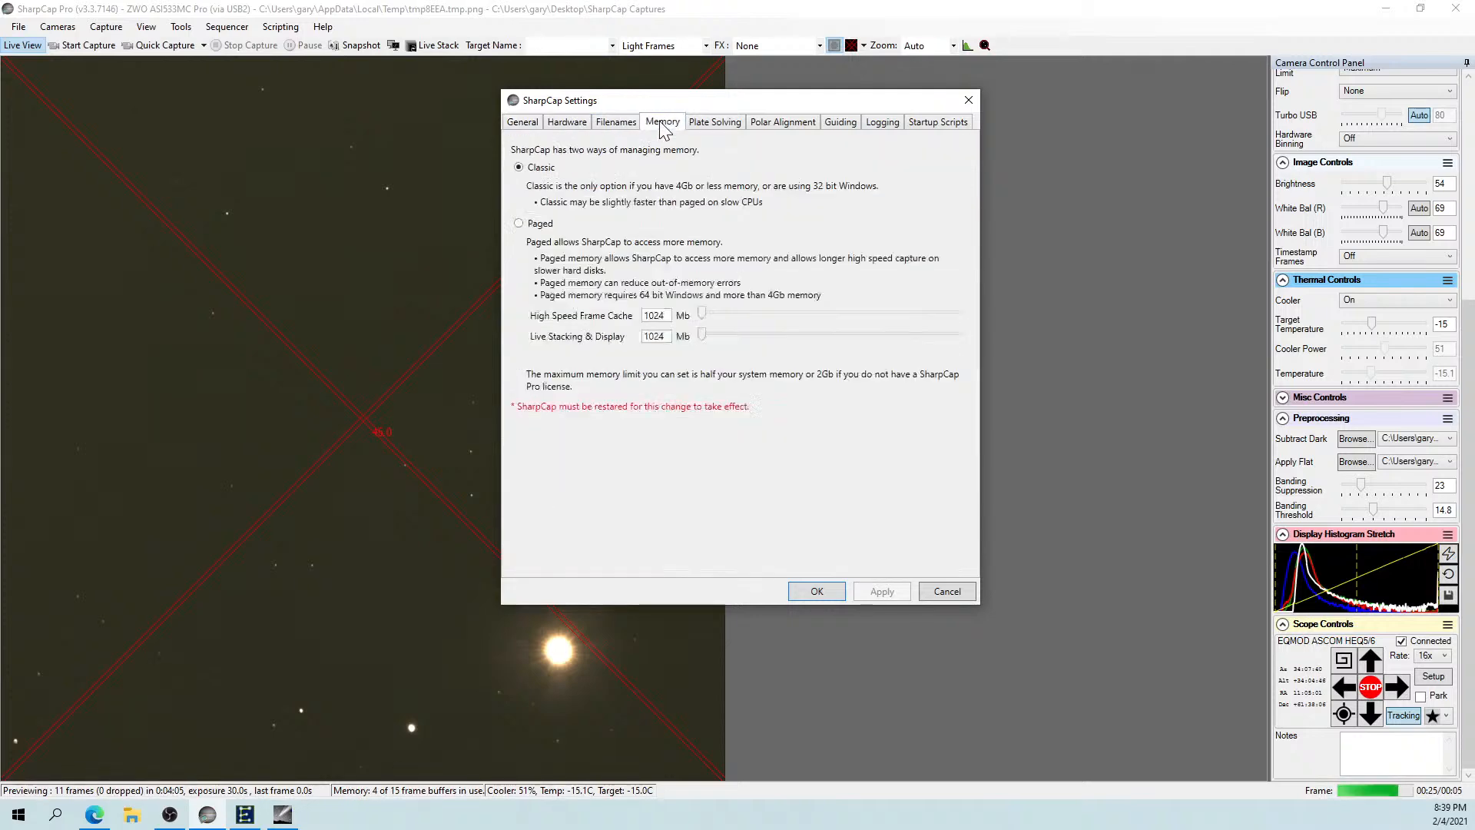
left_click(701, 125)
left_click(780, 125)
left_click(839, 124)
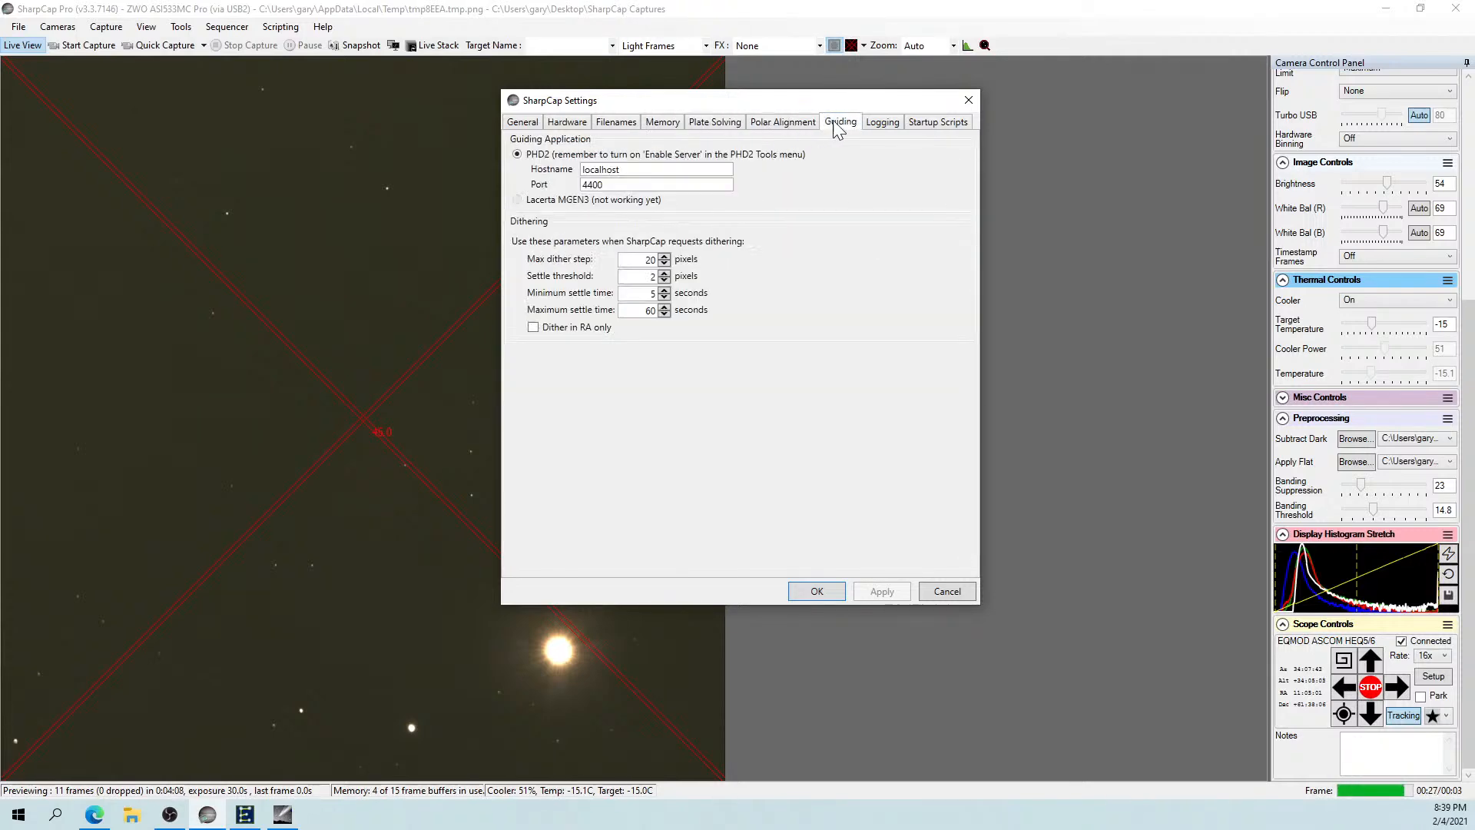
left_click(882, 124)
left_click(917, 125)
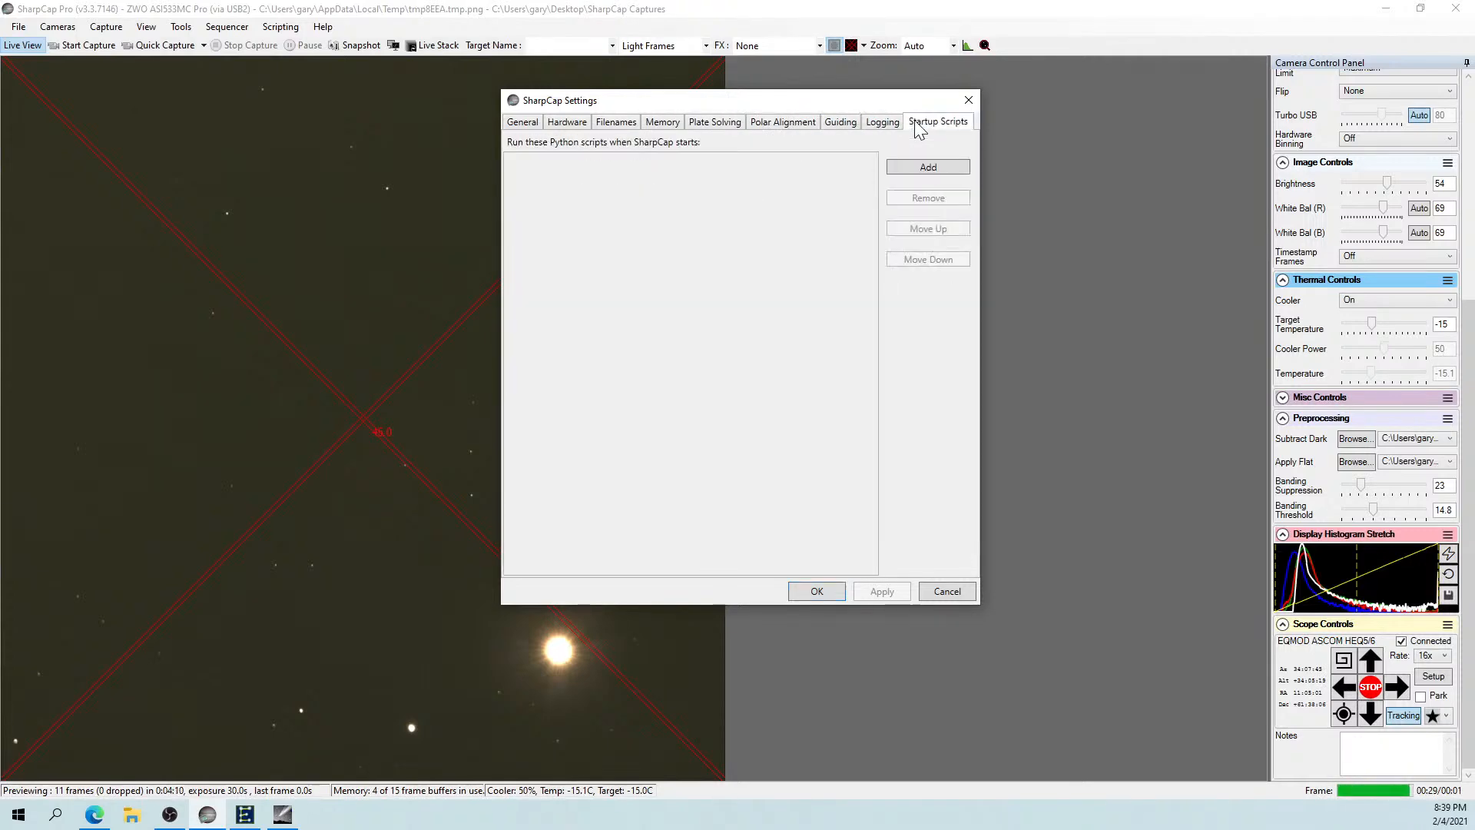
left_click(967, 101)
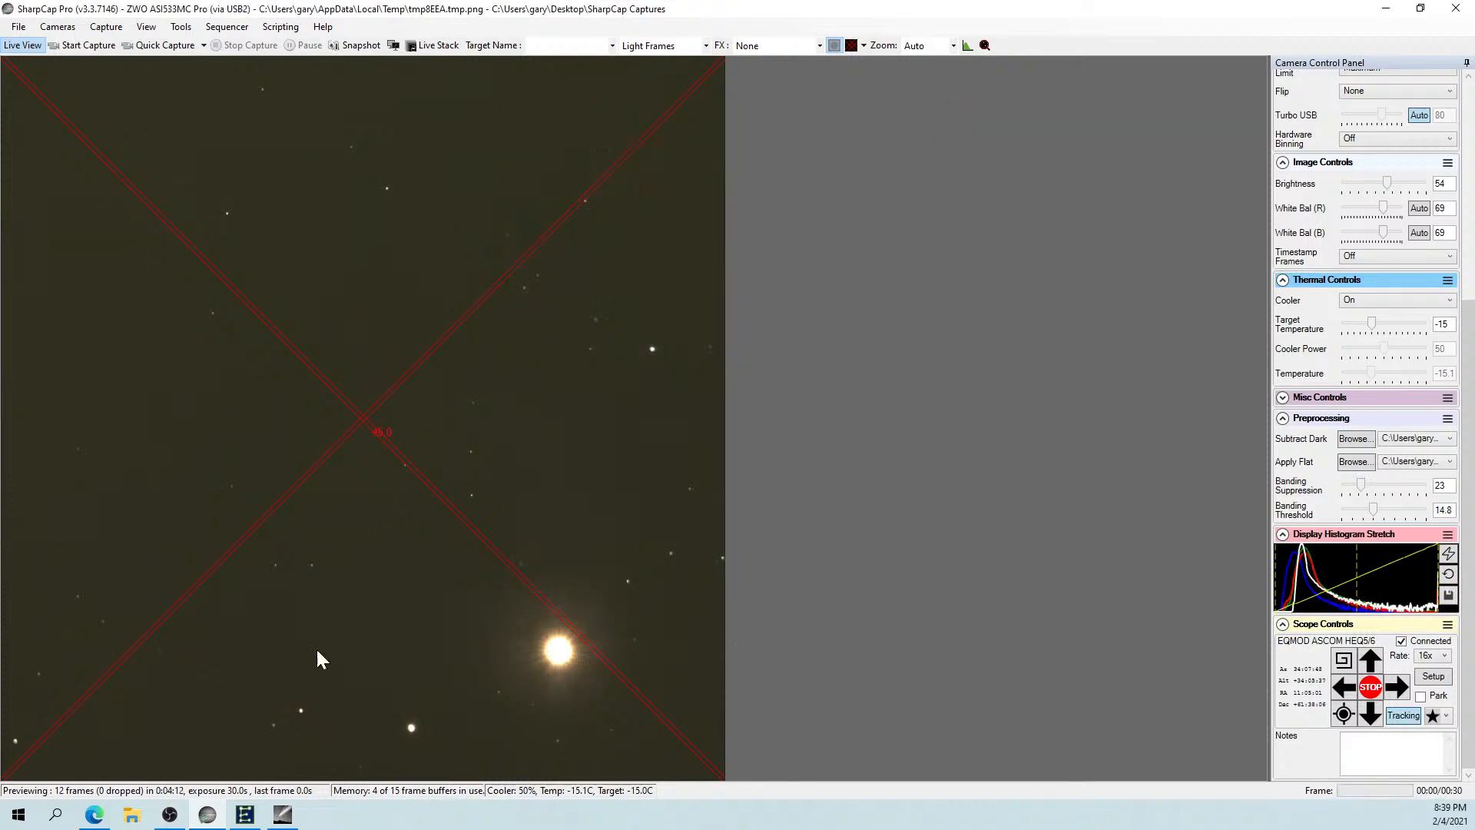
Switch to Cartes du Ciel, hide the telescope interface, and set the observatory time zone to America/Los_Angeles (Pacific).
left_click(283, 814)
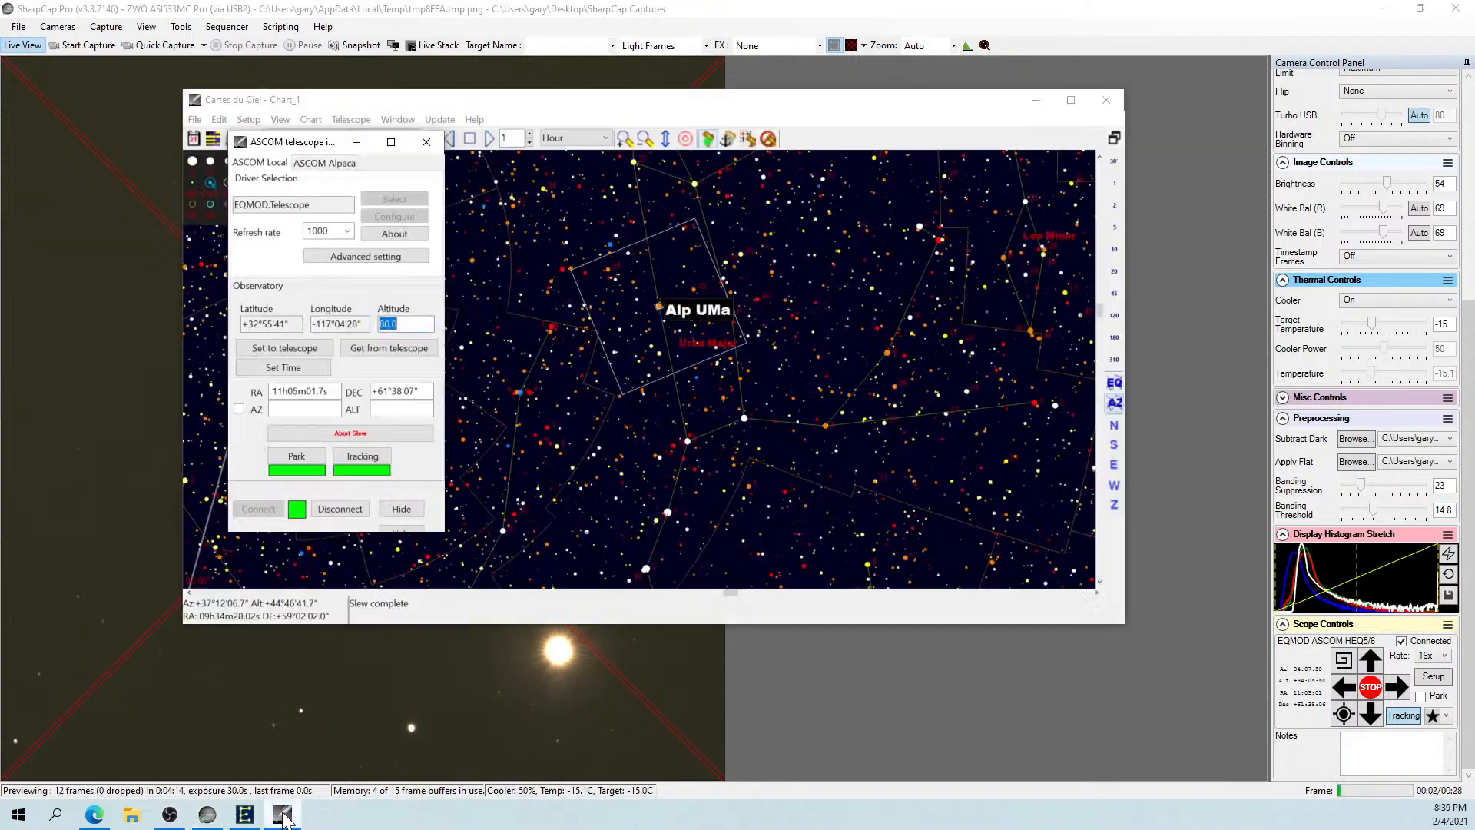
left_click(357, 141)
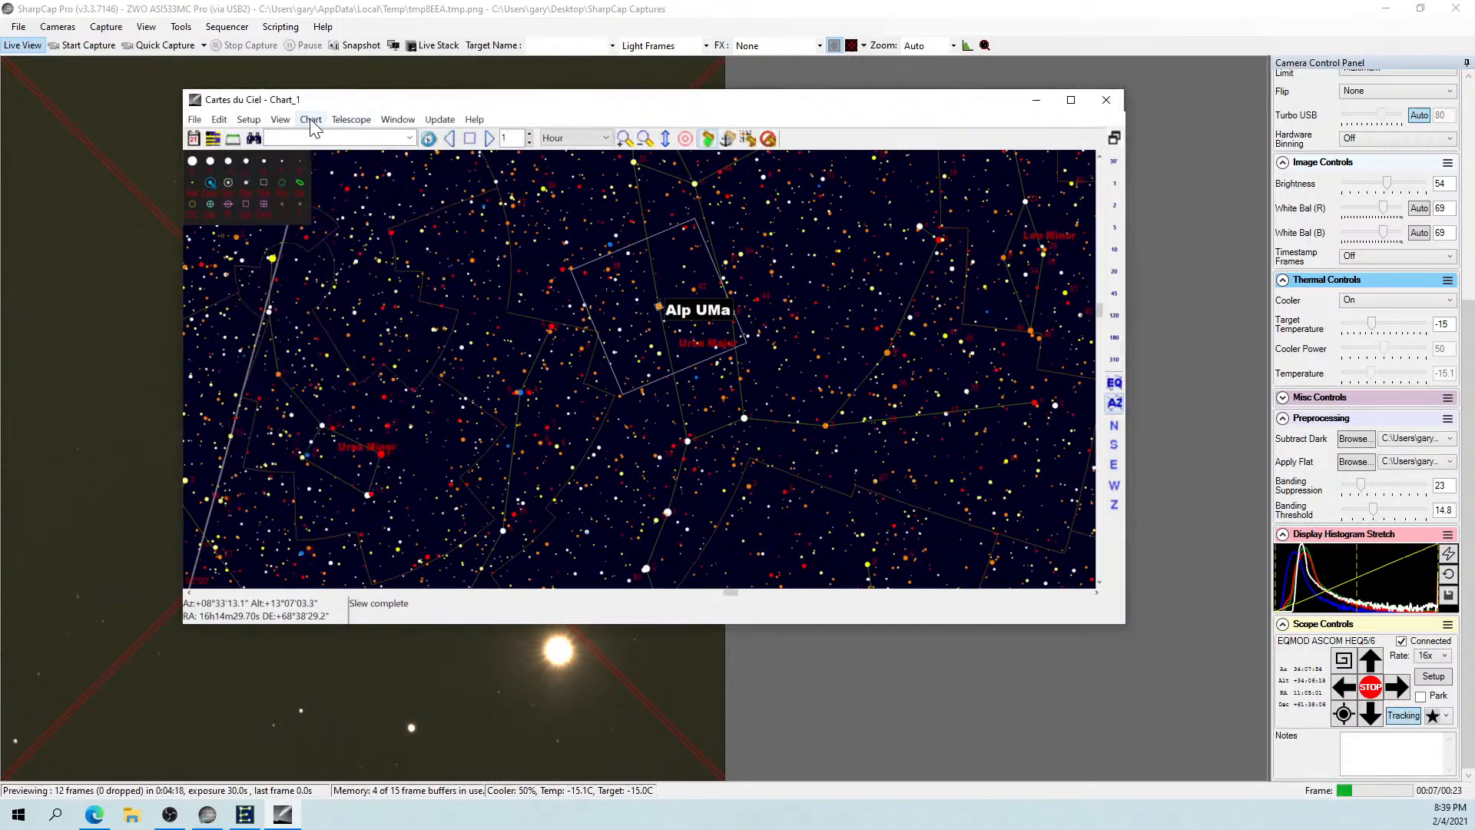
left_click(248, 120)
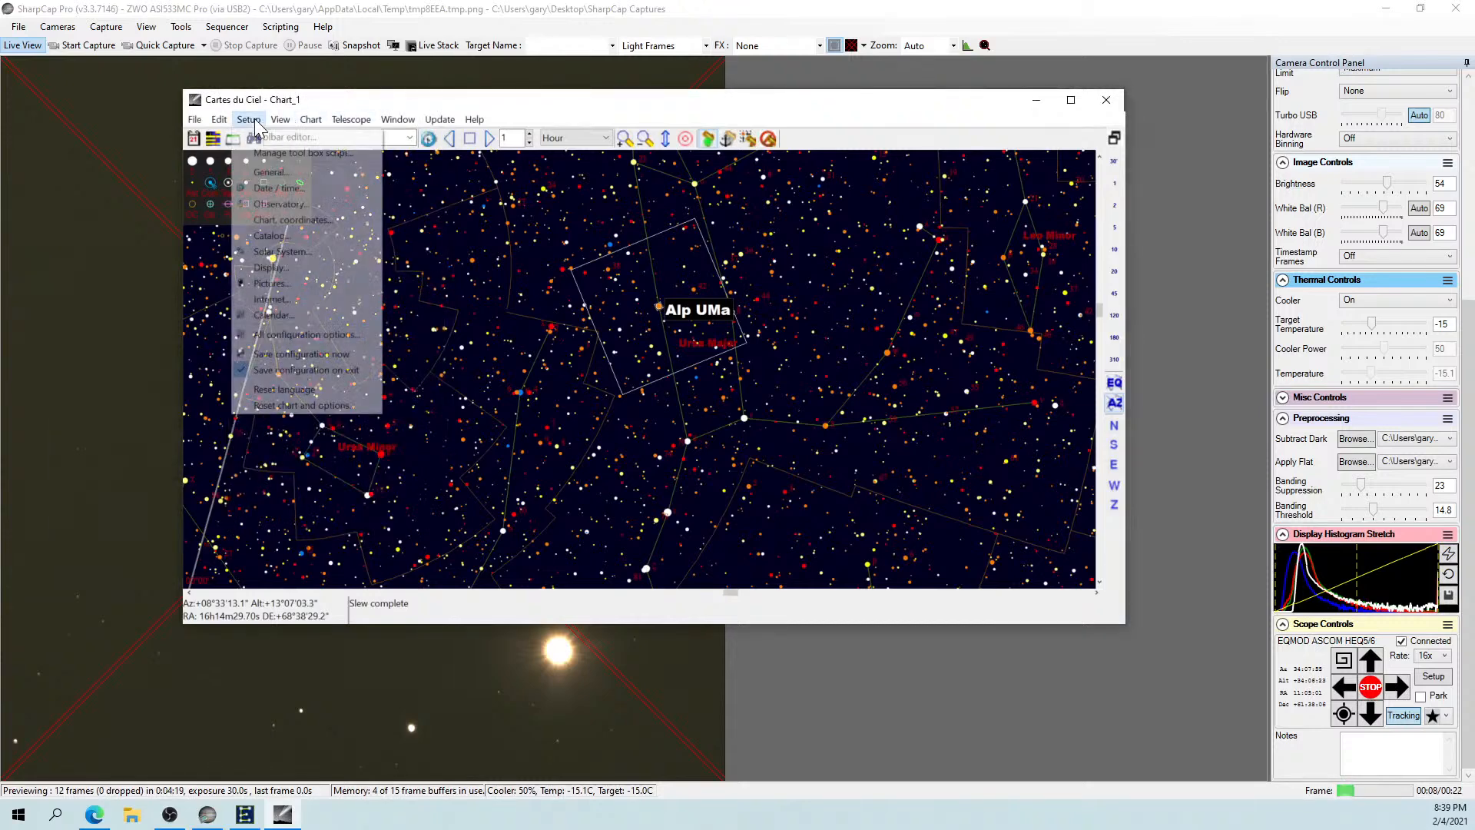
left_click(272, 205)
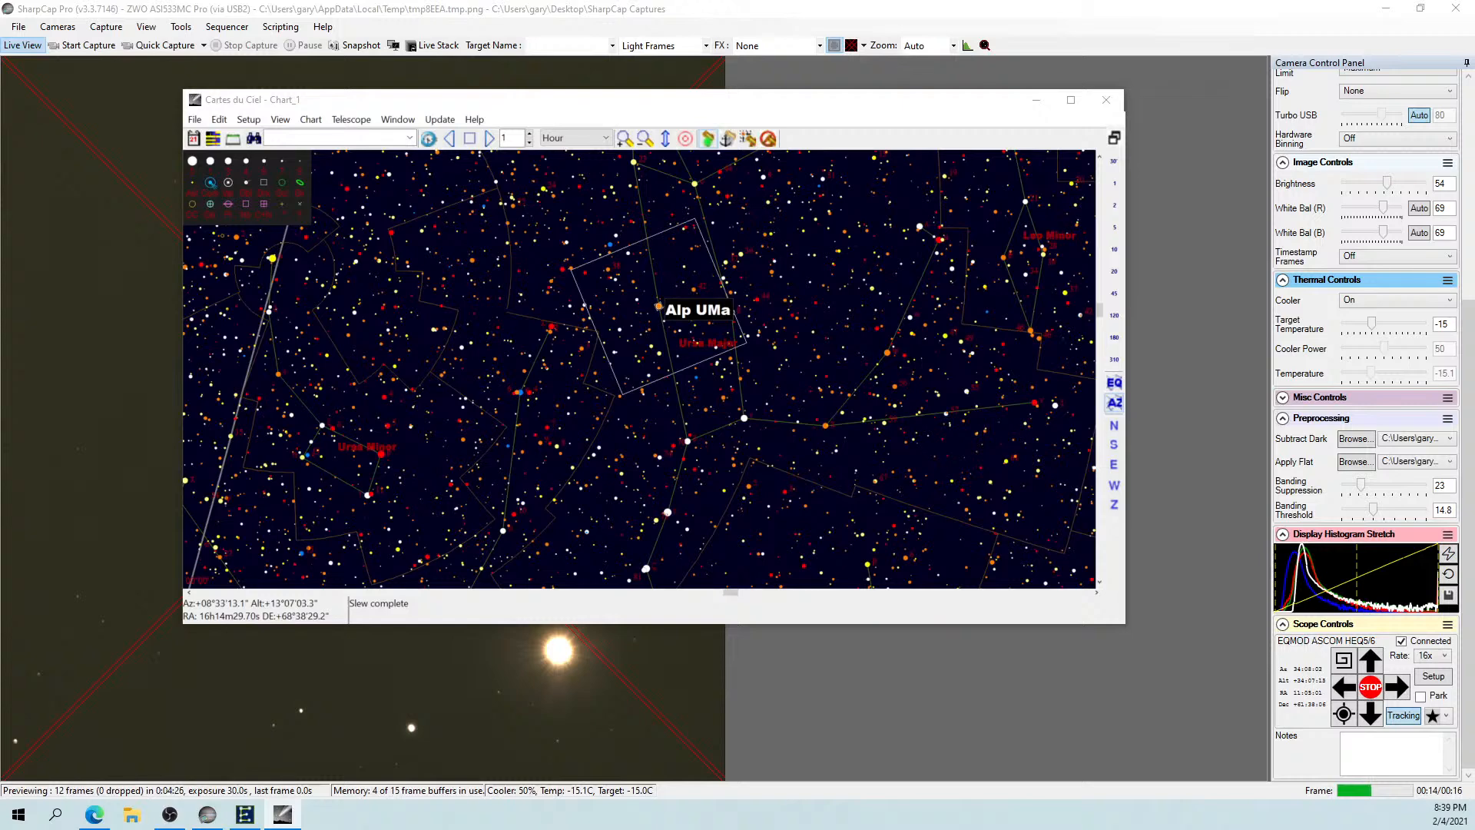
left_click_drag(113, 106, 251, 156)
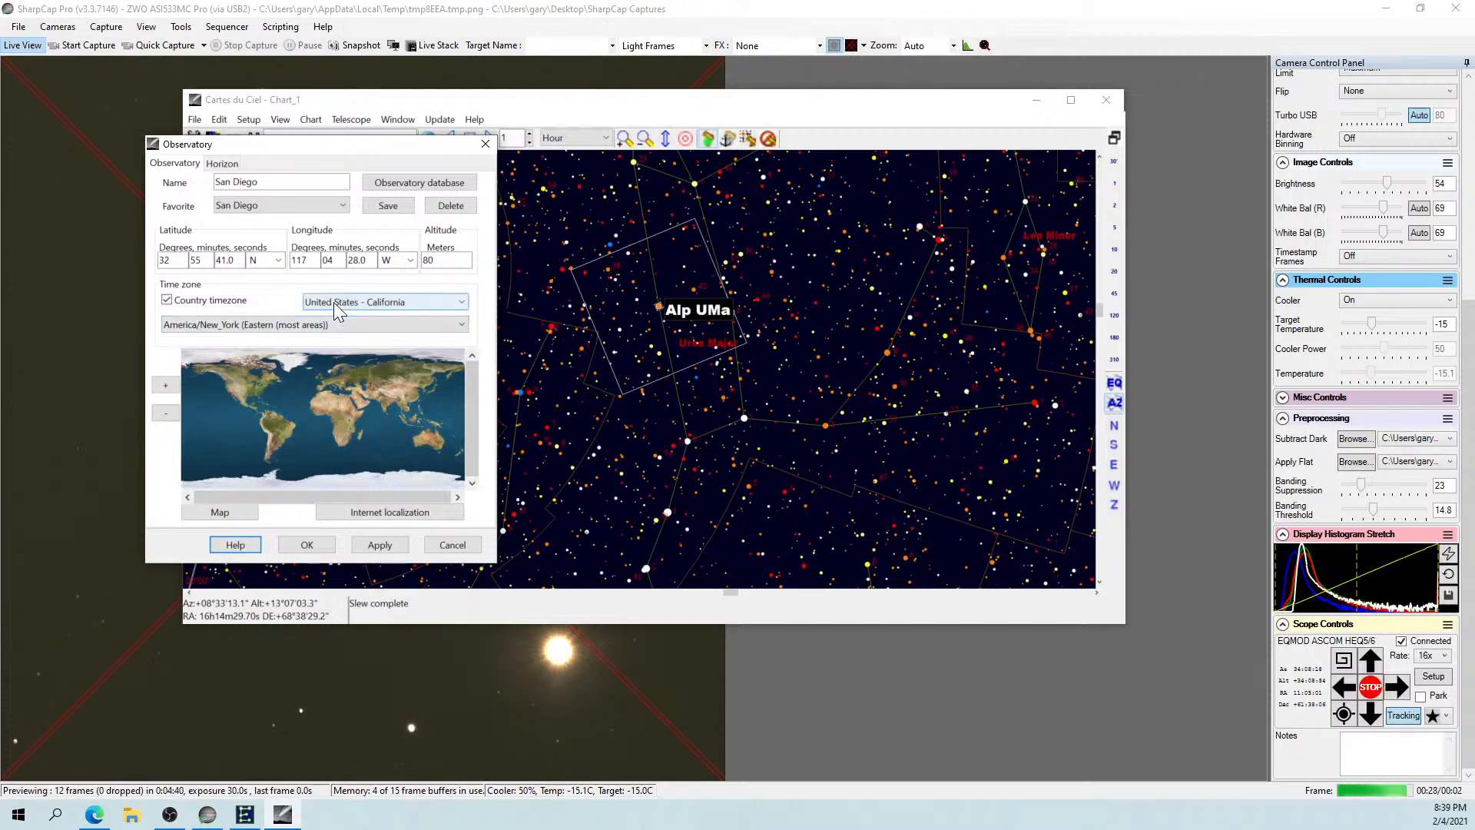
left_click(334, 323)
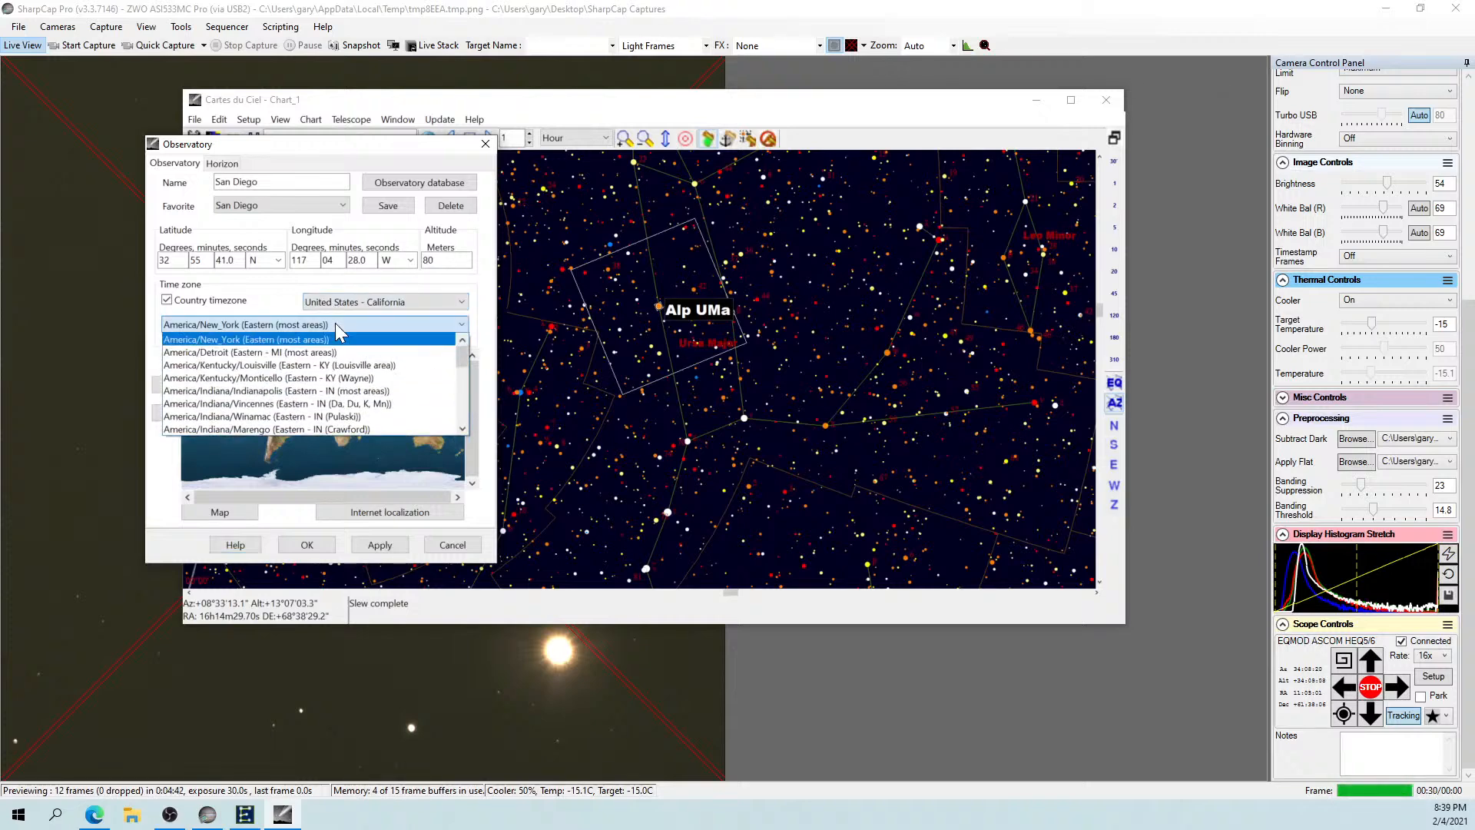
scroll(335, 325, "down", 3)
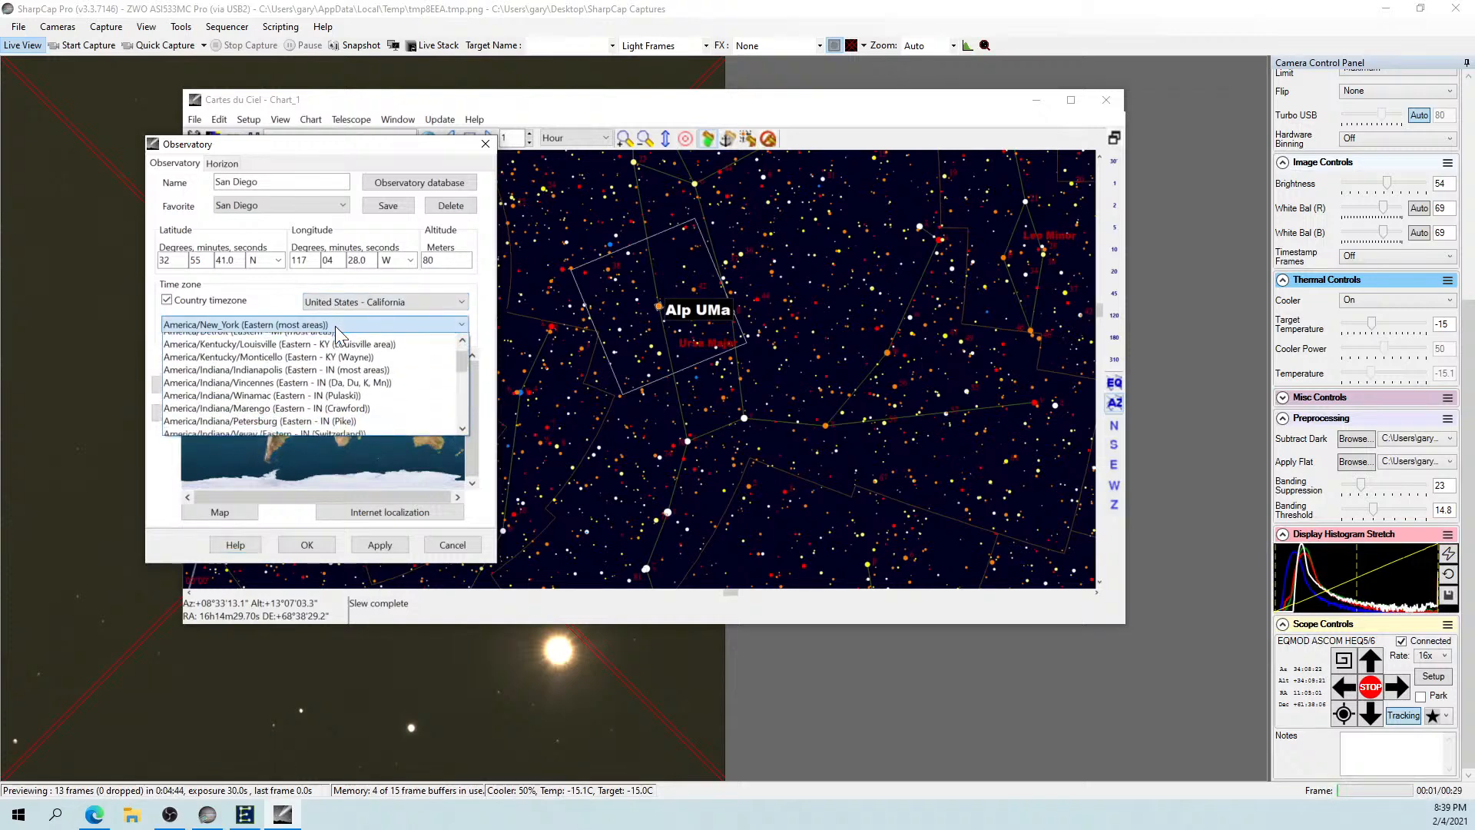
scroll(335, 326, "down", 2)
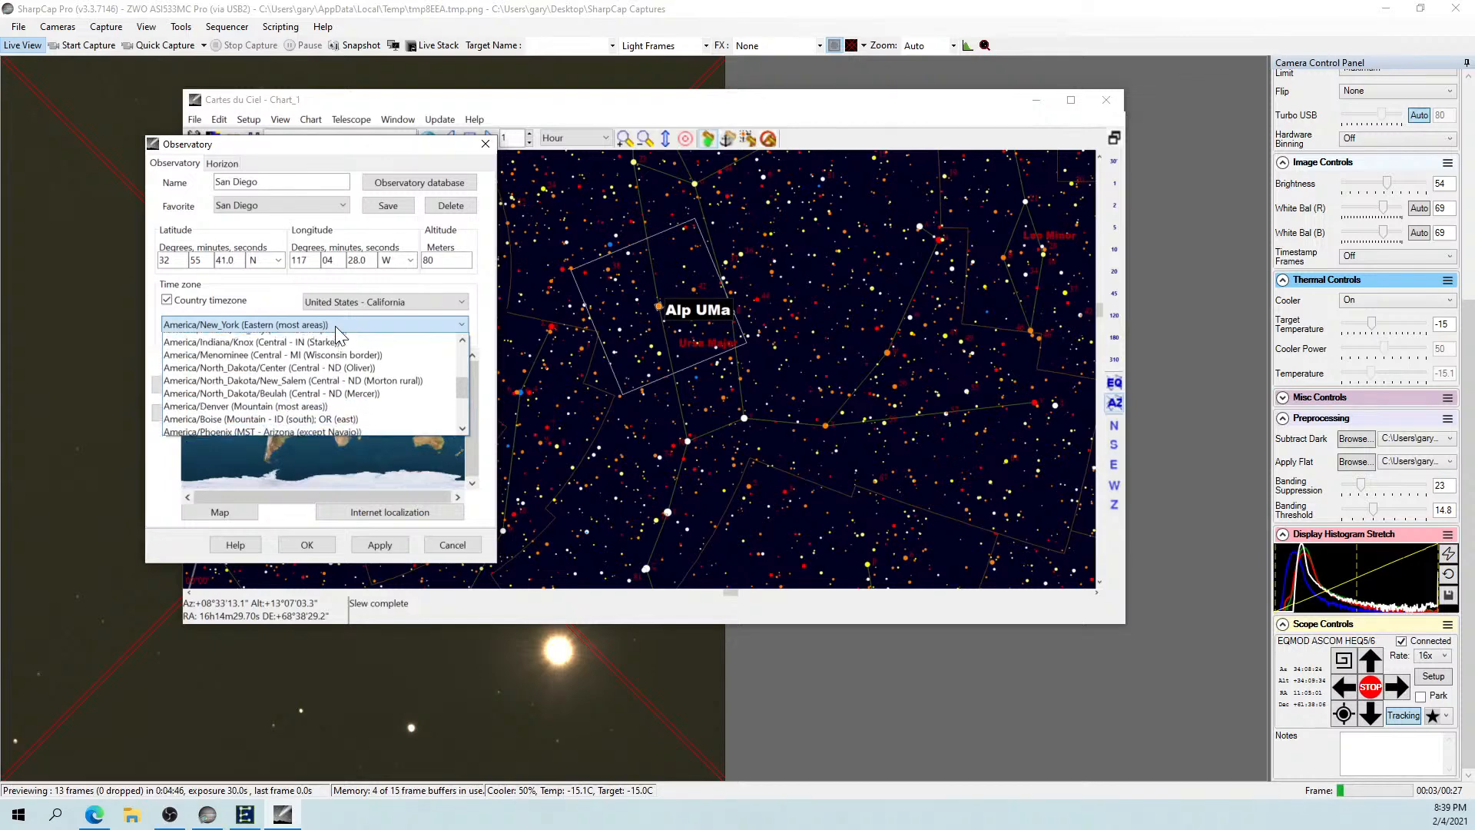
scroll(336, 332, "down", 1)
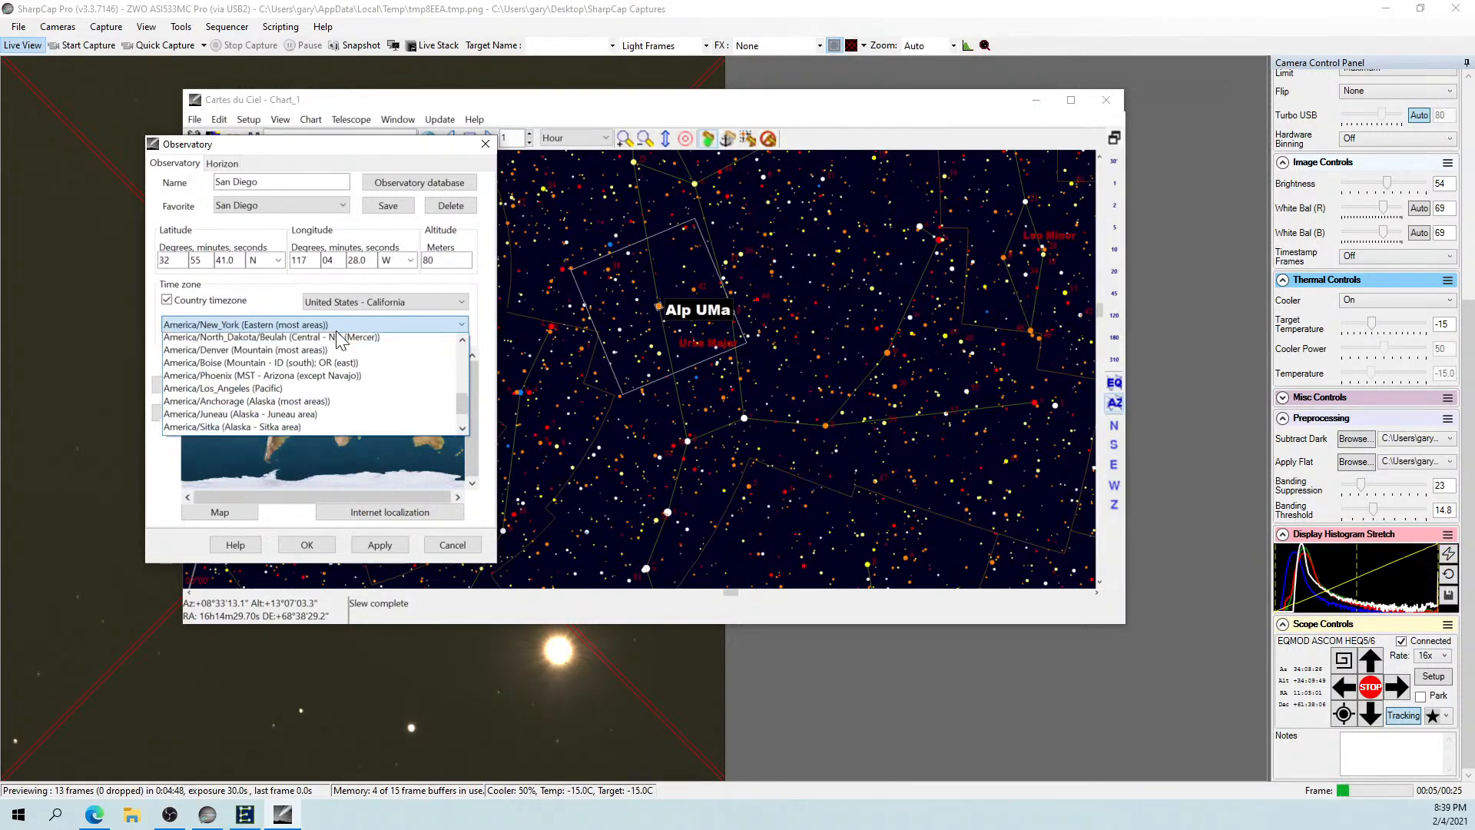
left_click(280, 405)
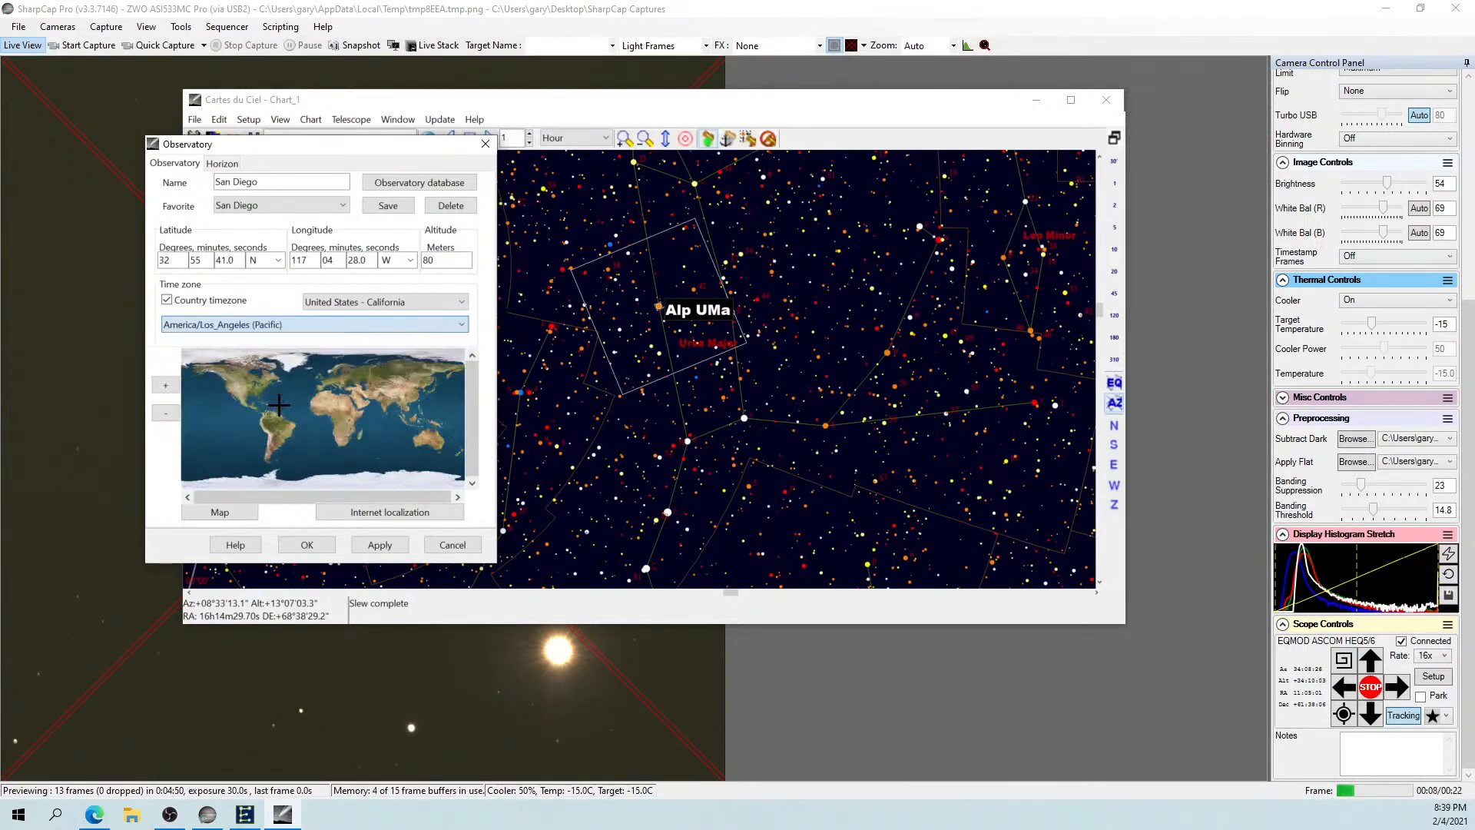
left_click(382, 546)
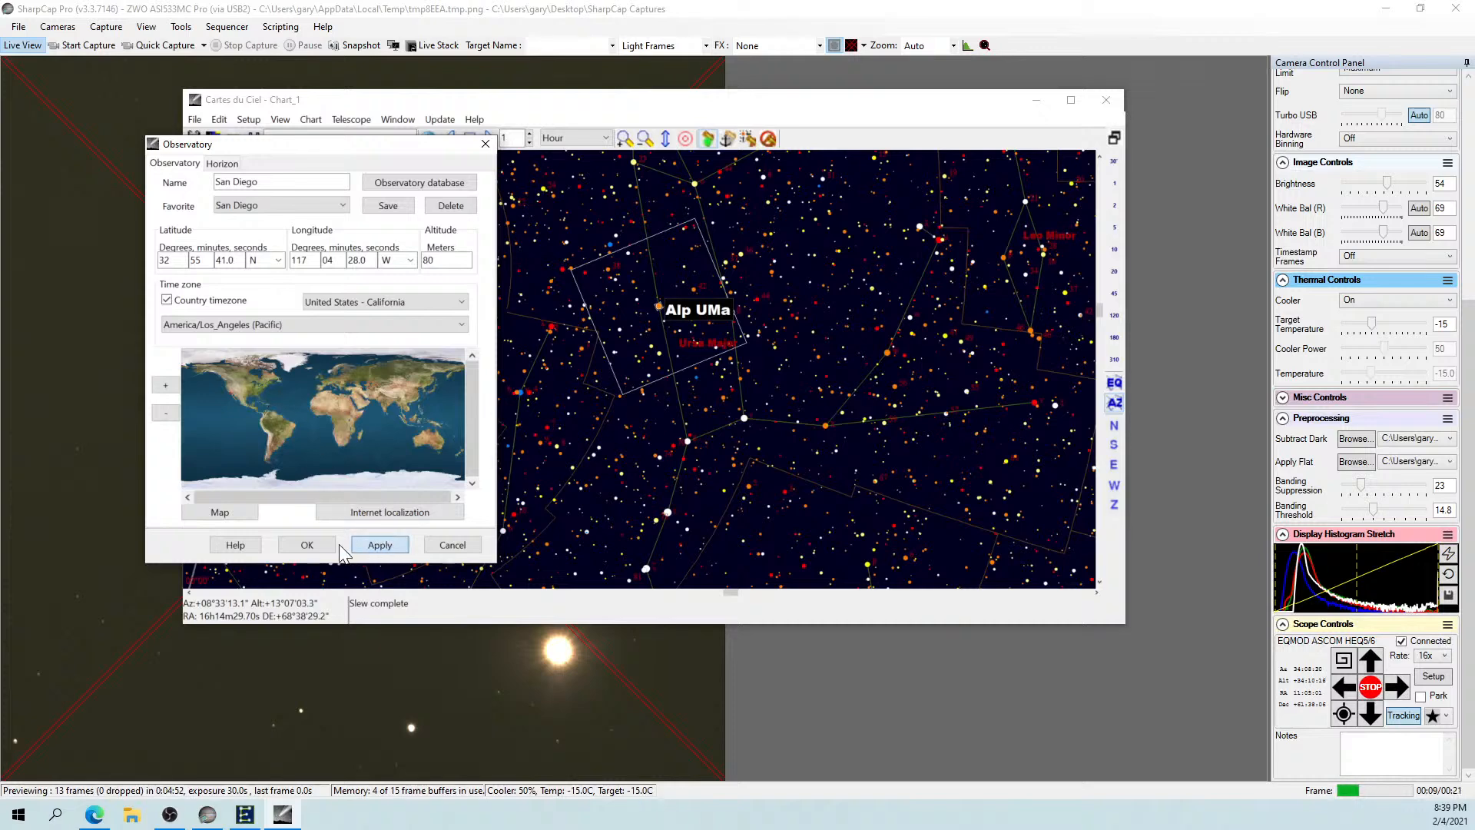
left_click(312, 539)
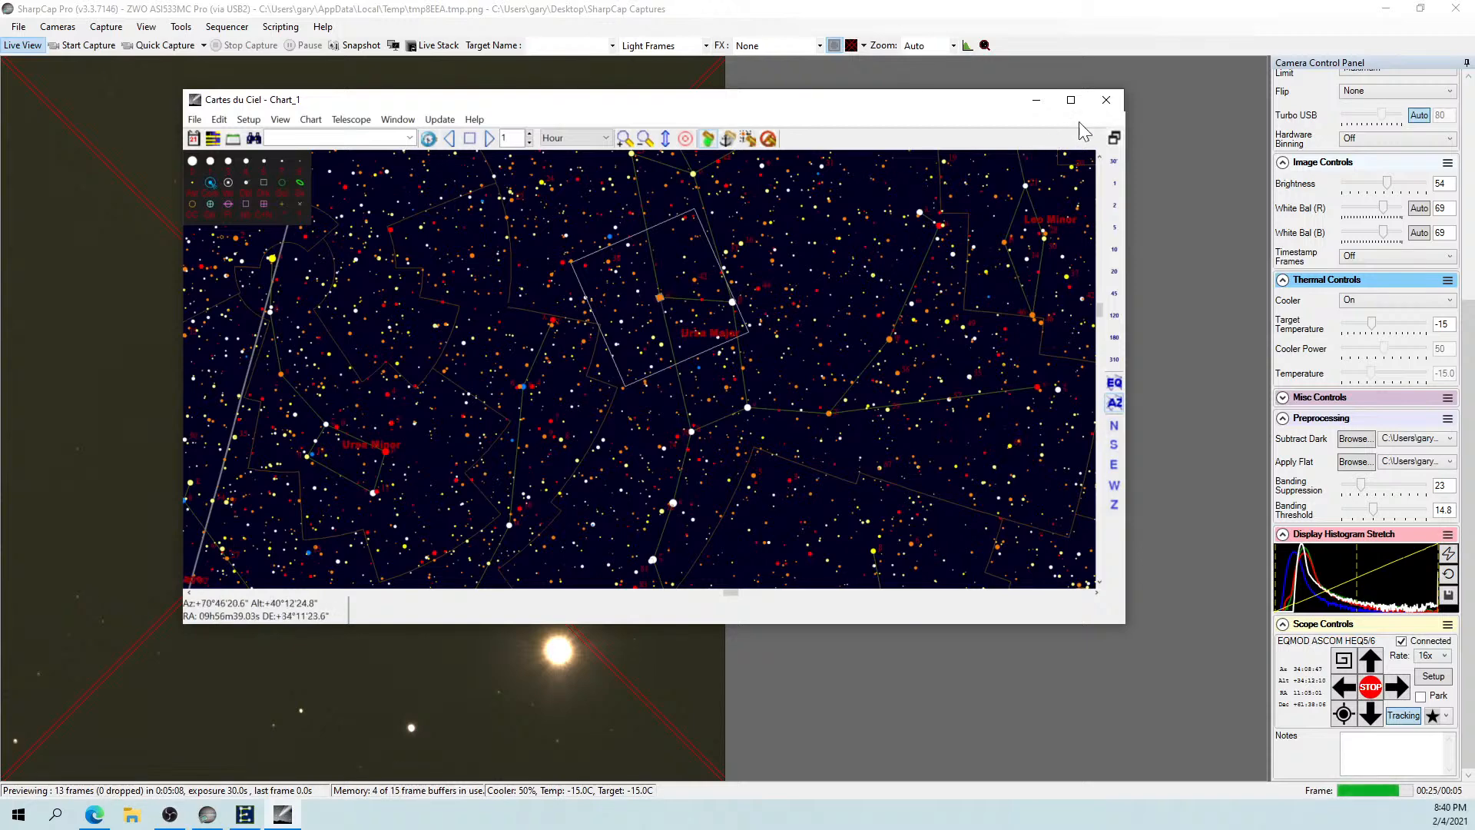
Minimize the Cartes du Ciel chart and plate solve and resync the mount from SharpCap's scope controls.
left_click(1035, 101)
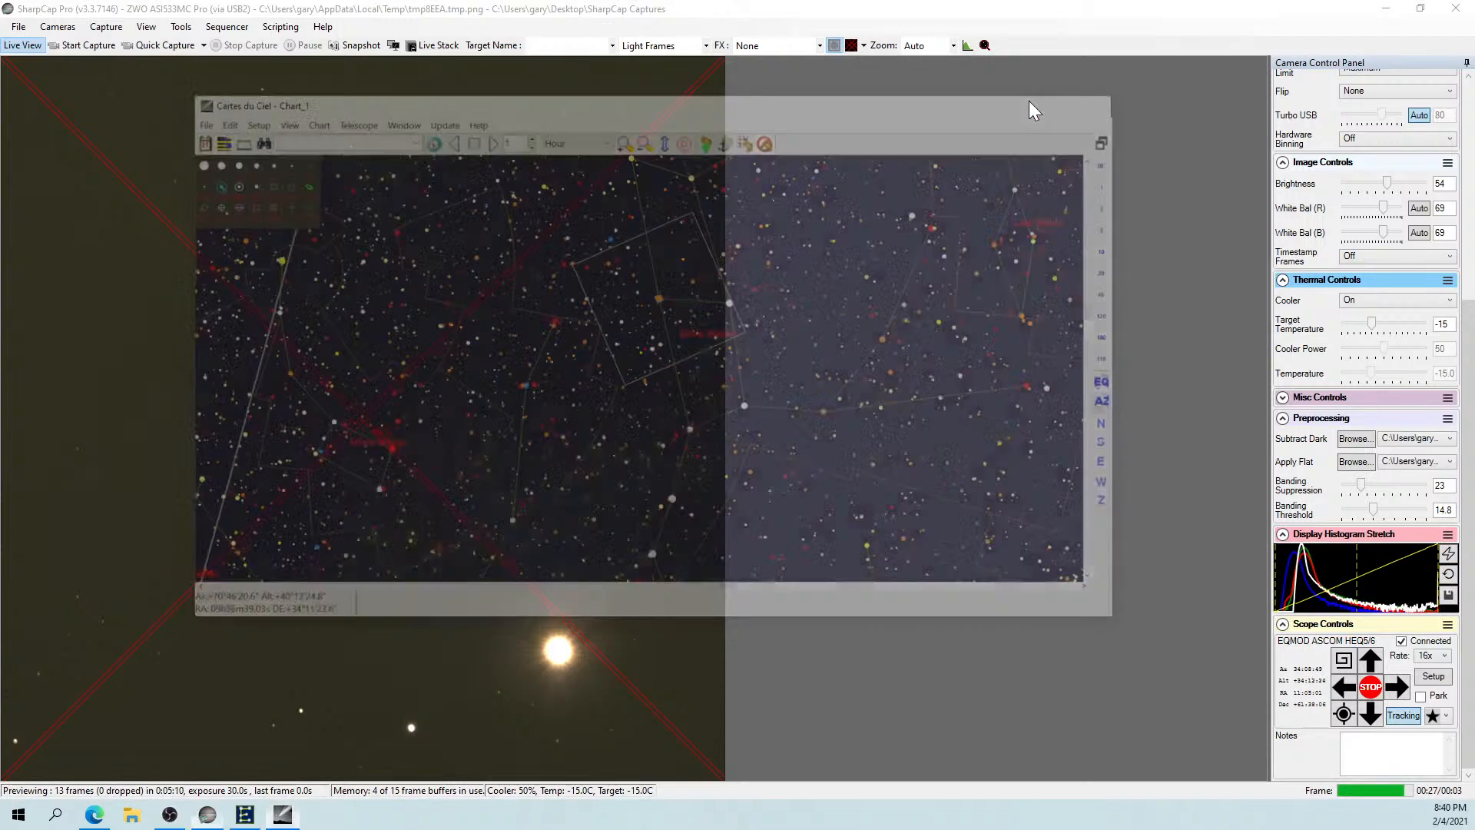
left_click(1344, 715)
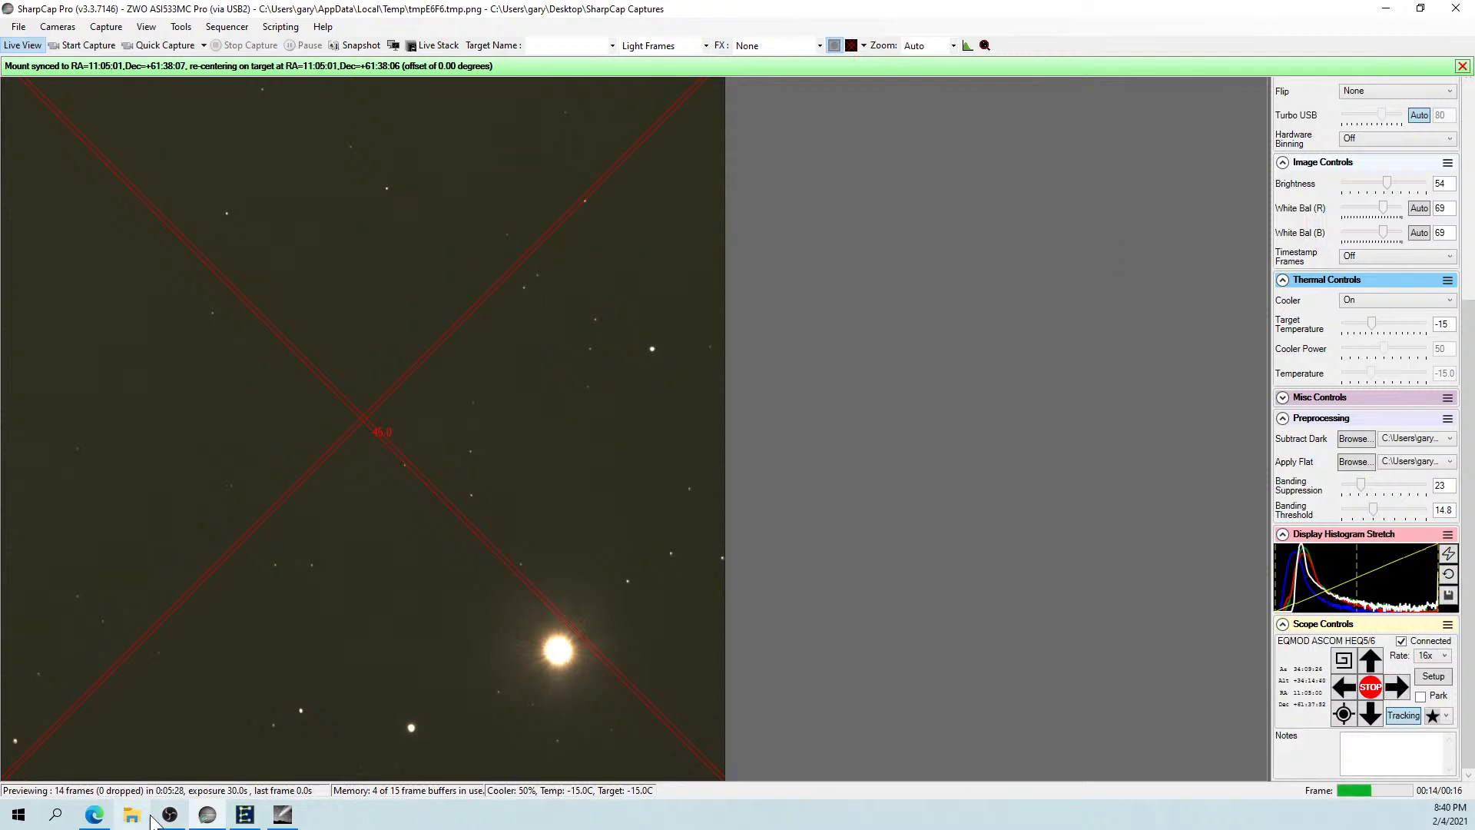
Switch to EQMOD, expand its full settings, park the mount to the home position, unpark it, and minimize the window.
left_click(246, 819)
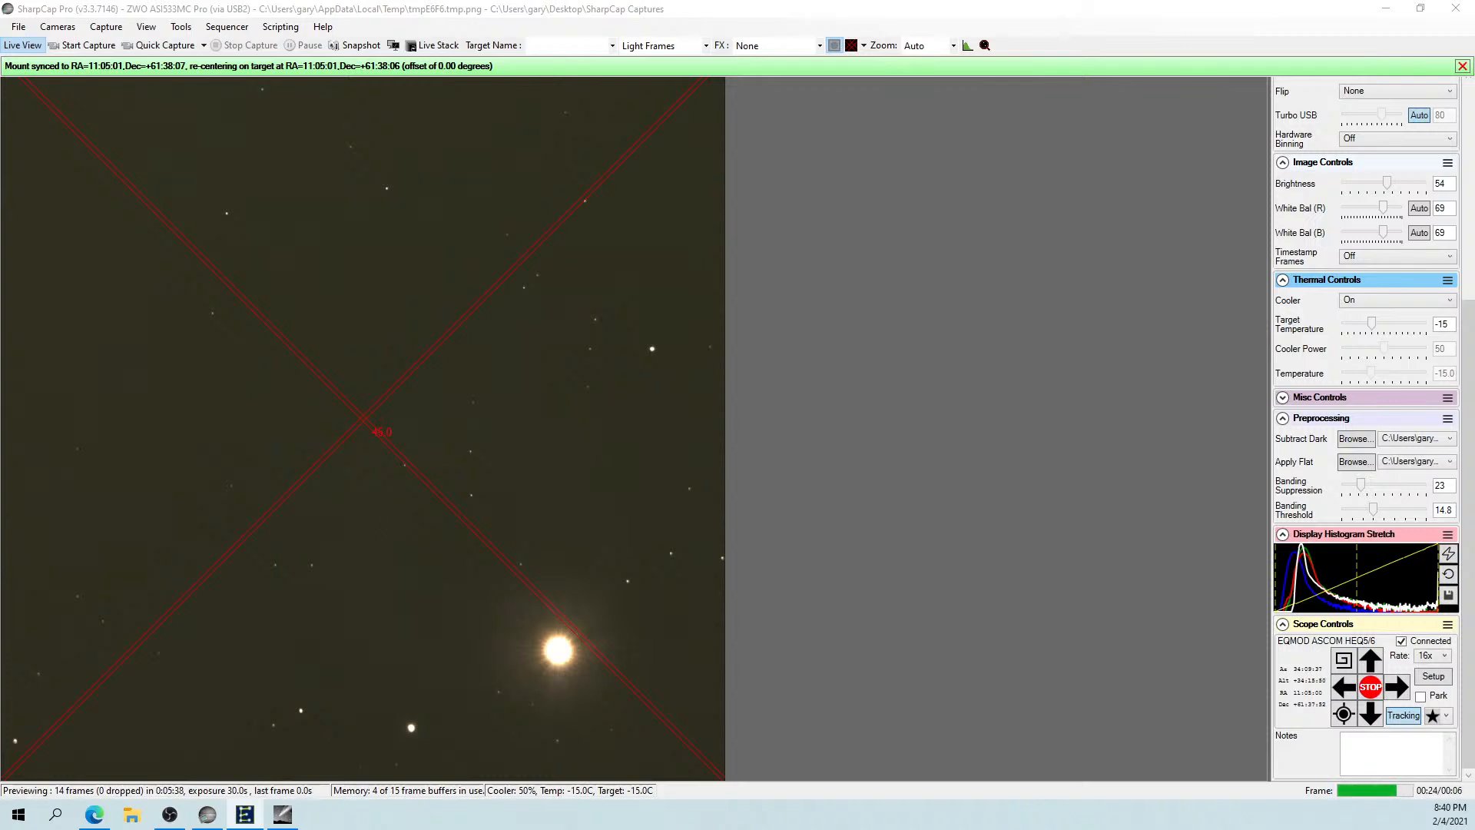
left_click_drag(0, 17, 386, 126)
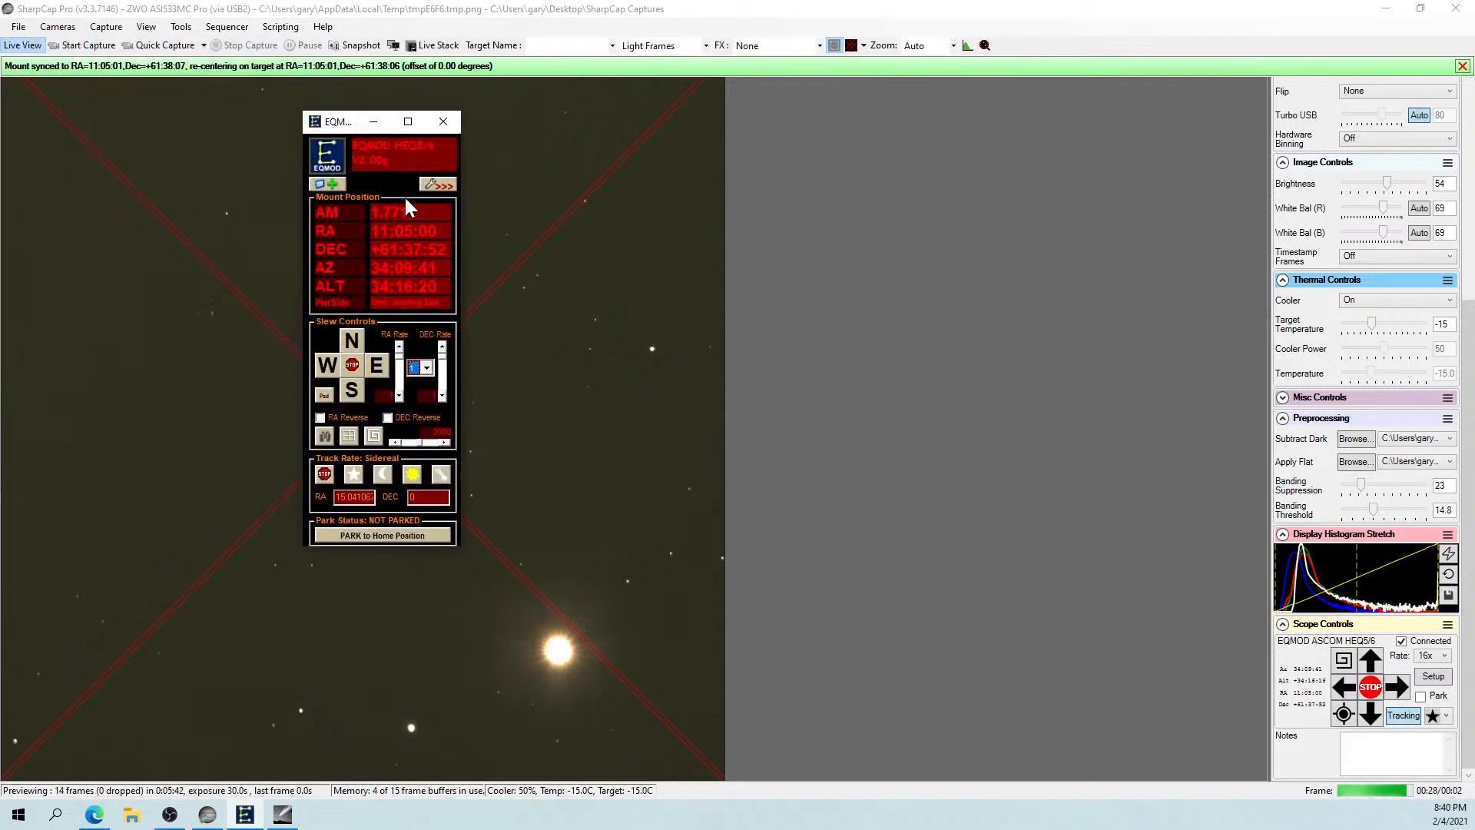
left_click(433, 183)
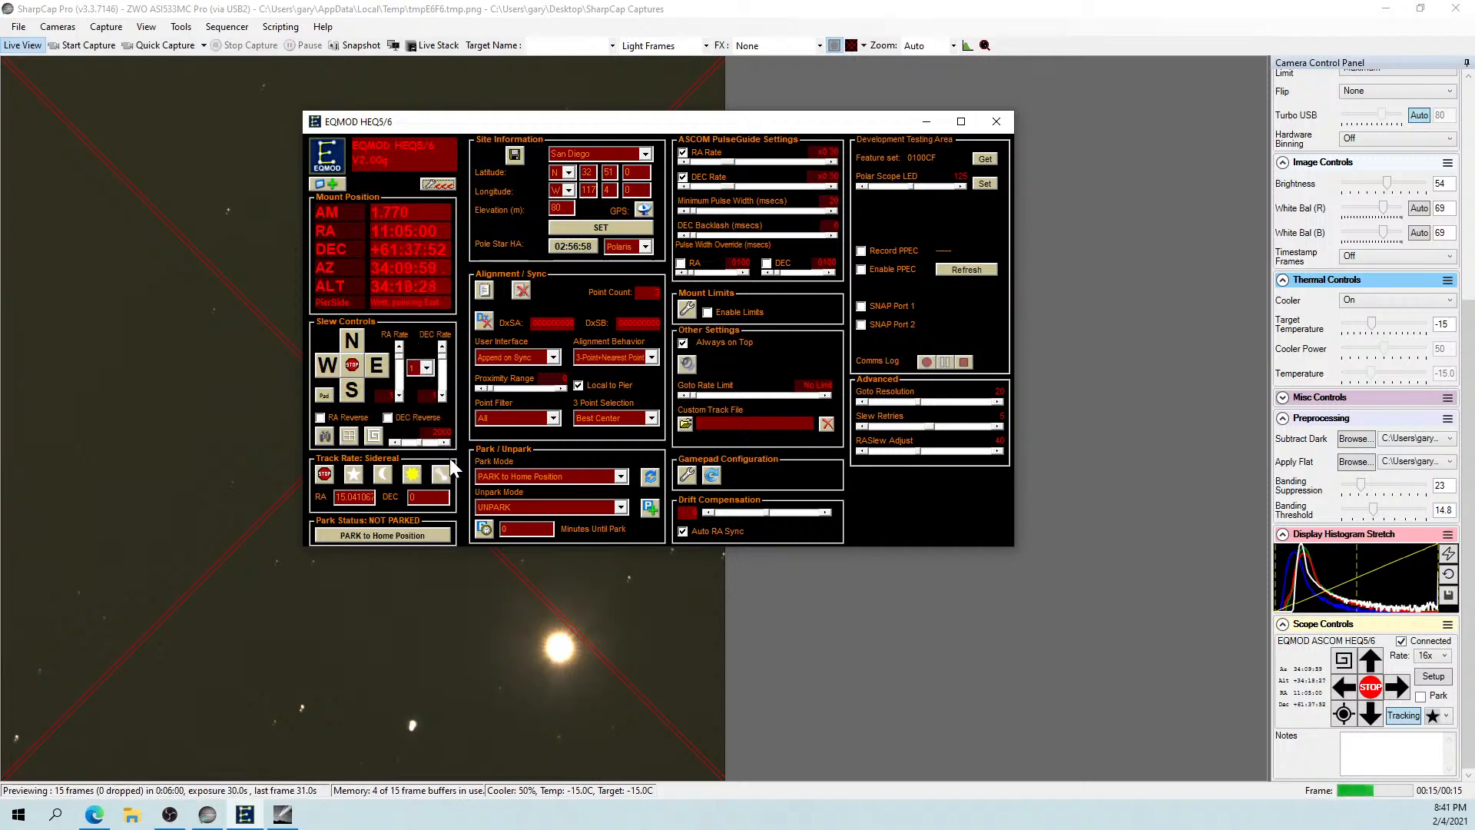
left_click(418, 536)
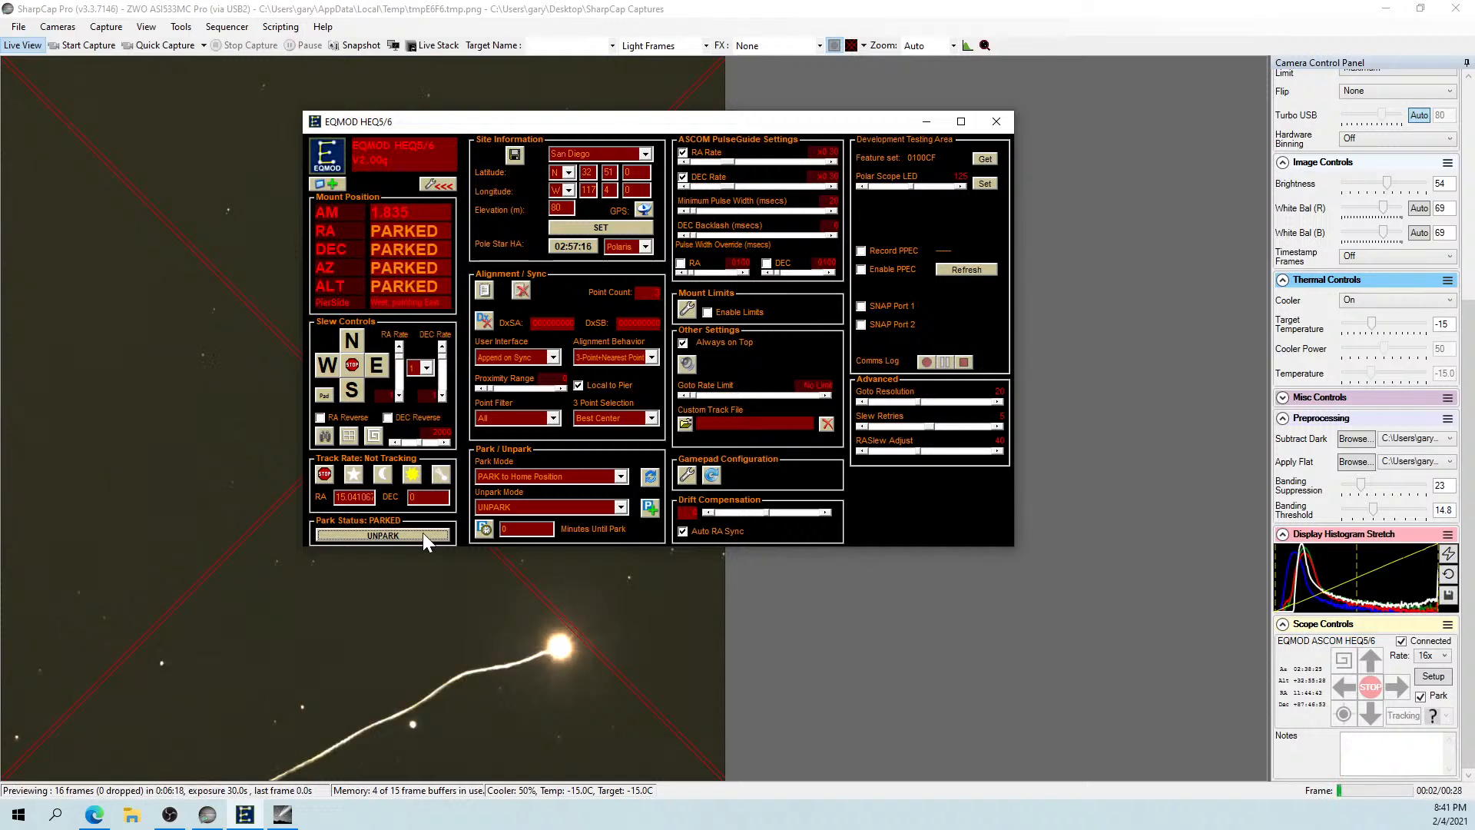
left_click(422, 535)
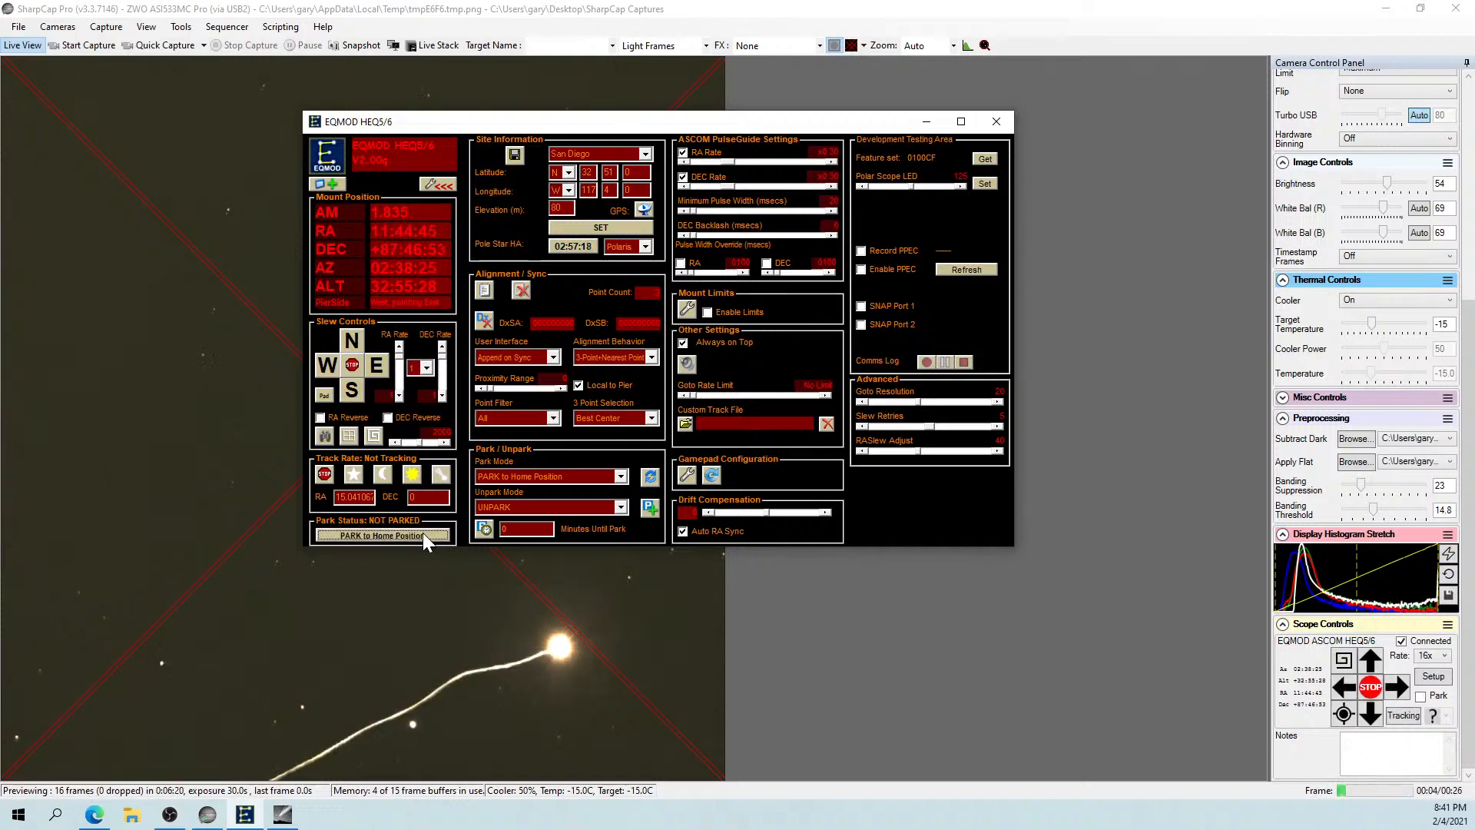
left_click(925, 121)
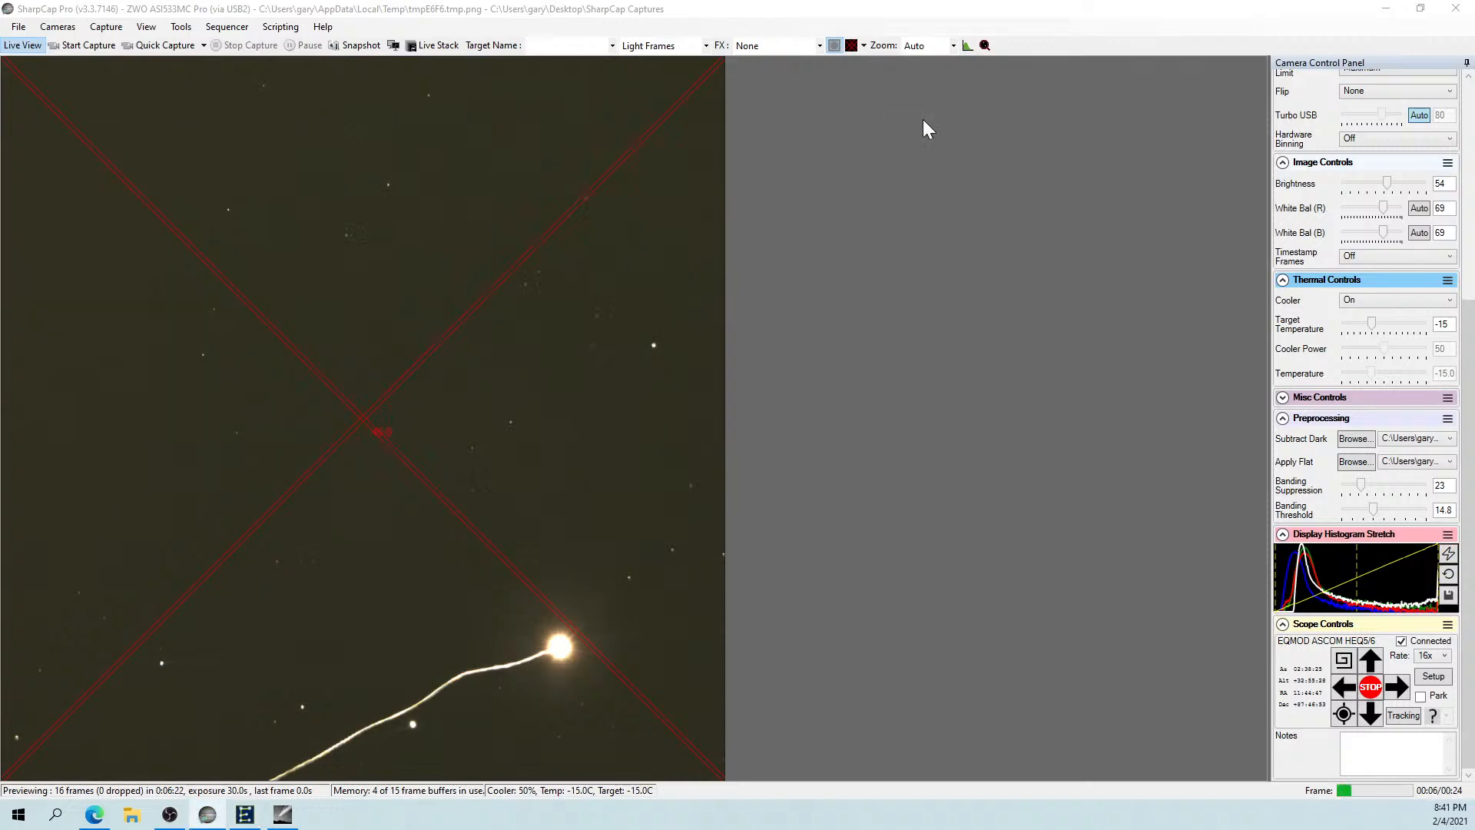
Minimize SharpCap and close Cartes du Ciel, saving its program settings.
left_click(1384, 17)
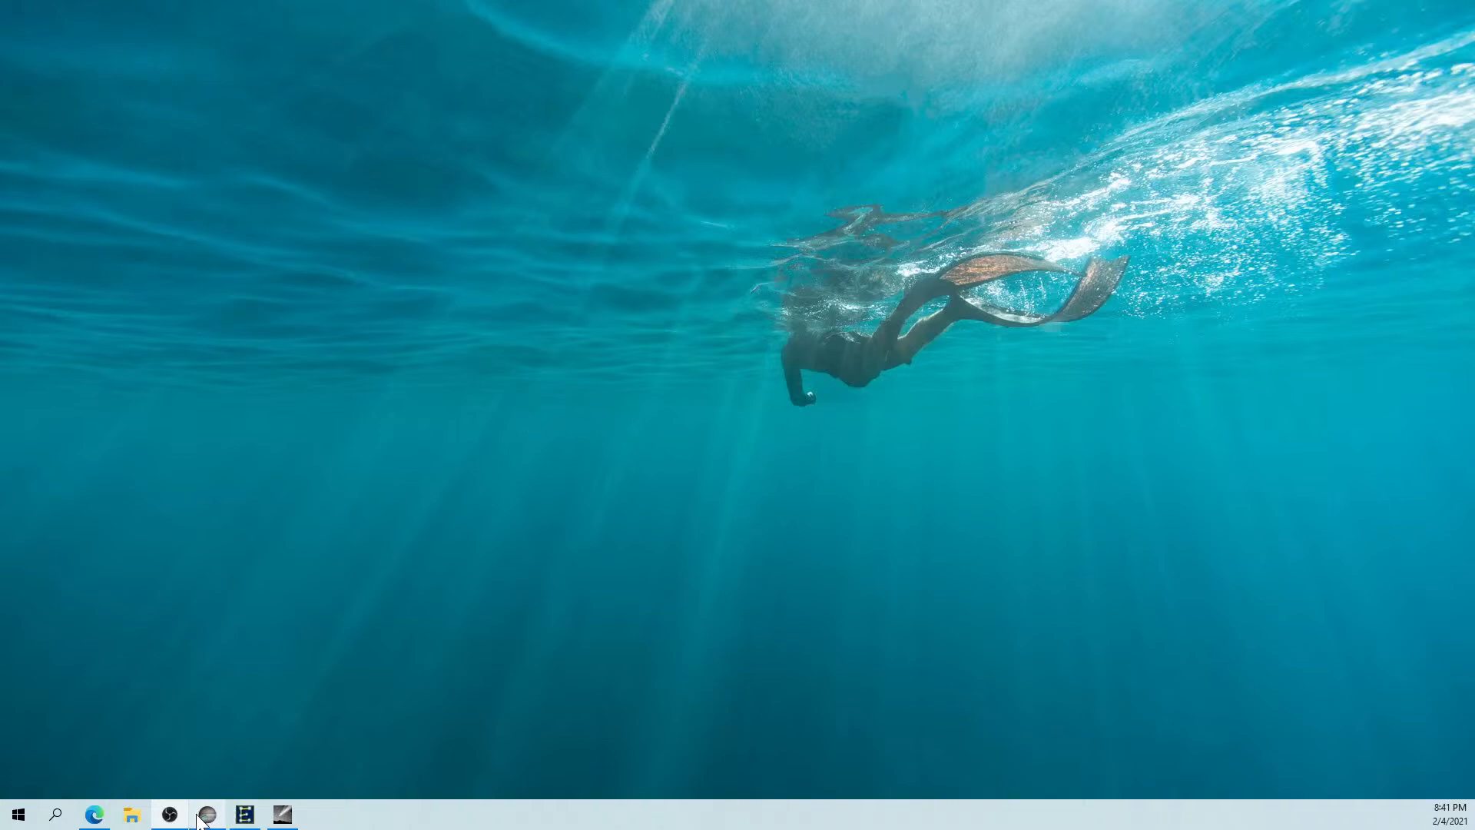
mouse_move(198, 820)
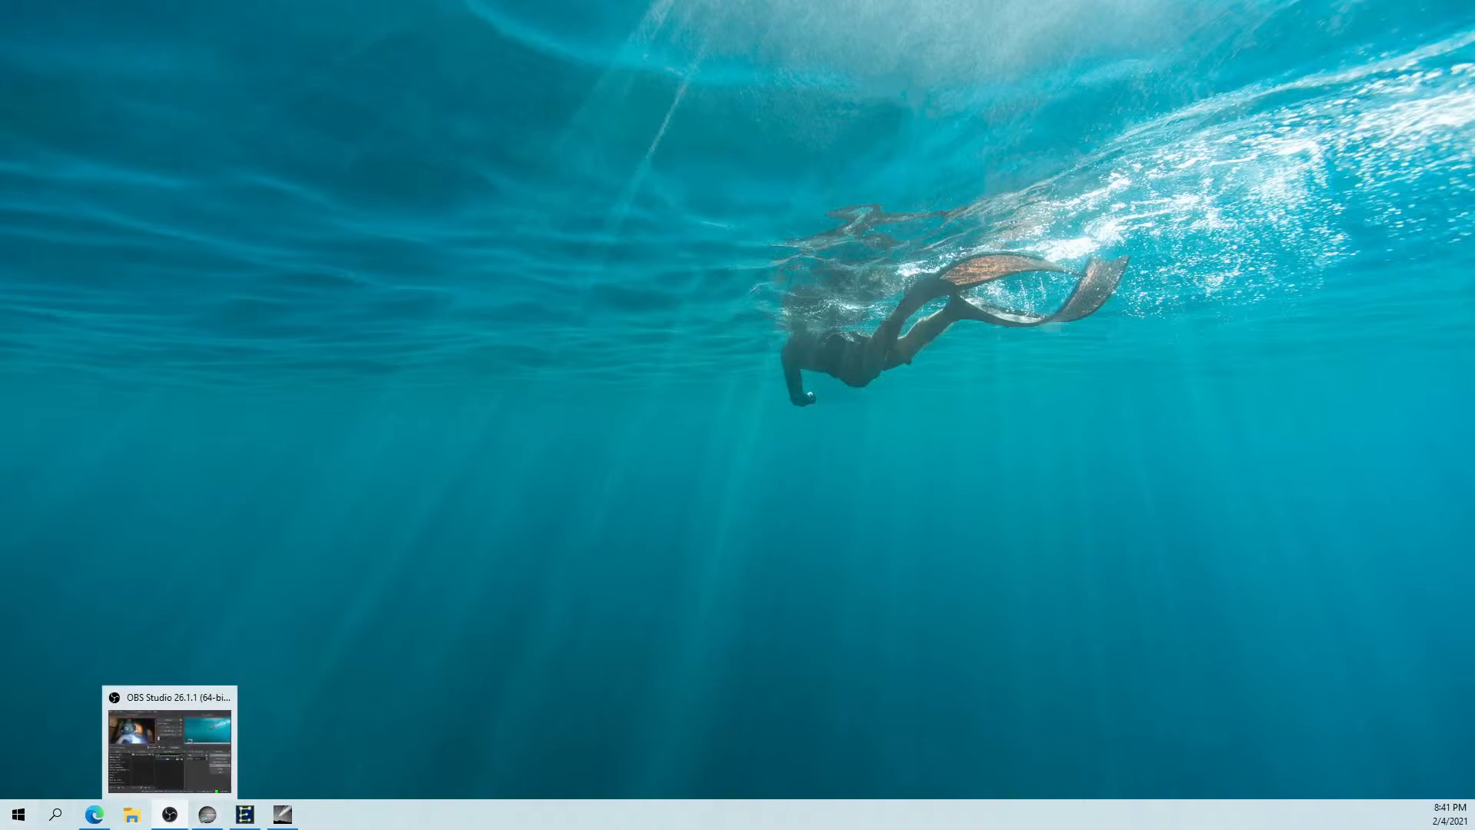
left_click(282, 815)
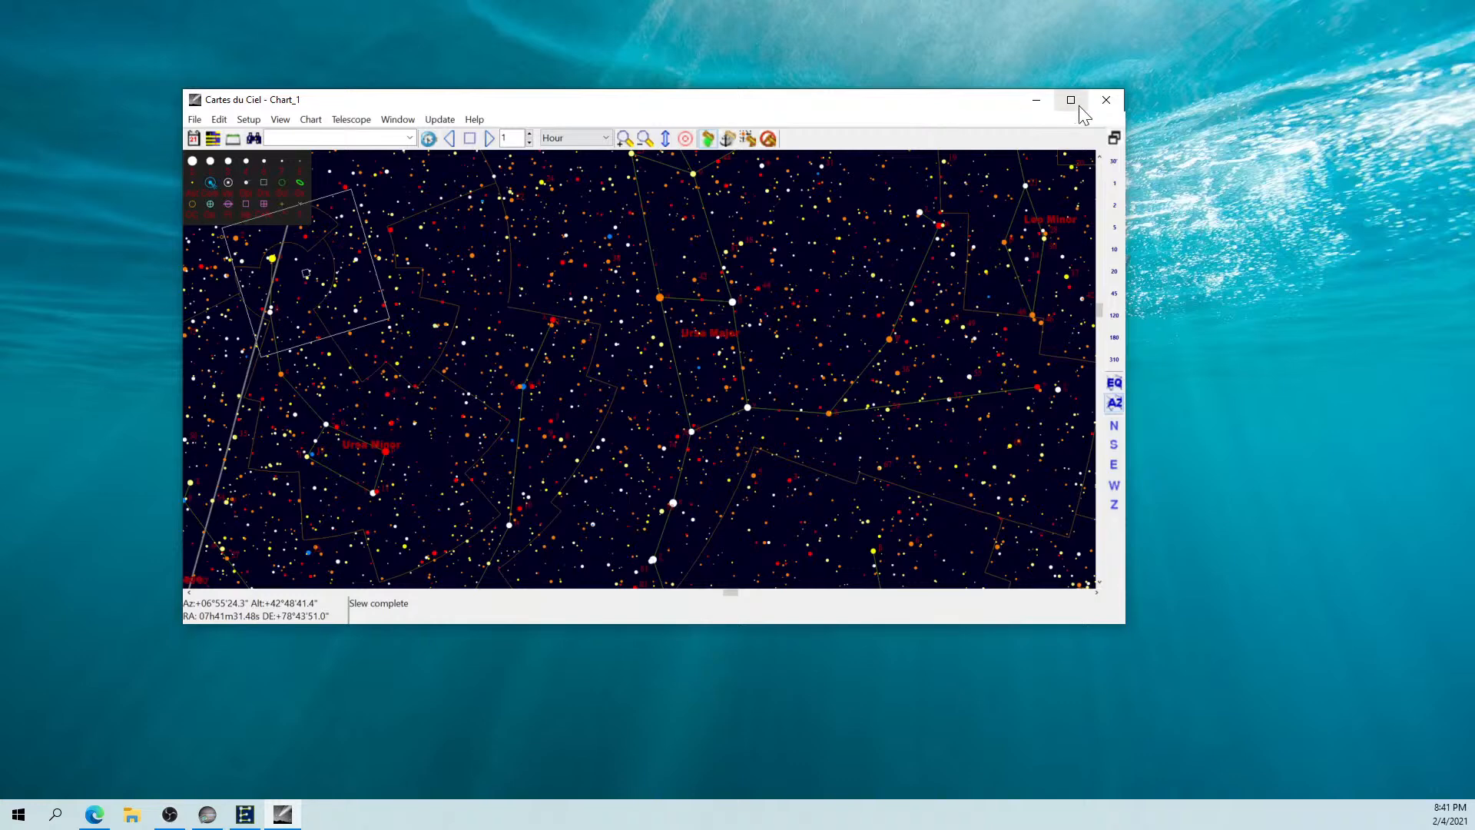
left_click(1103, 113)
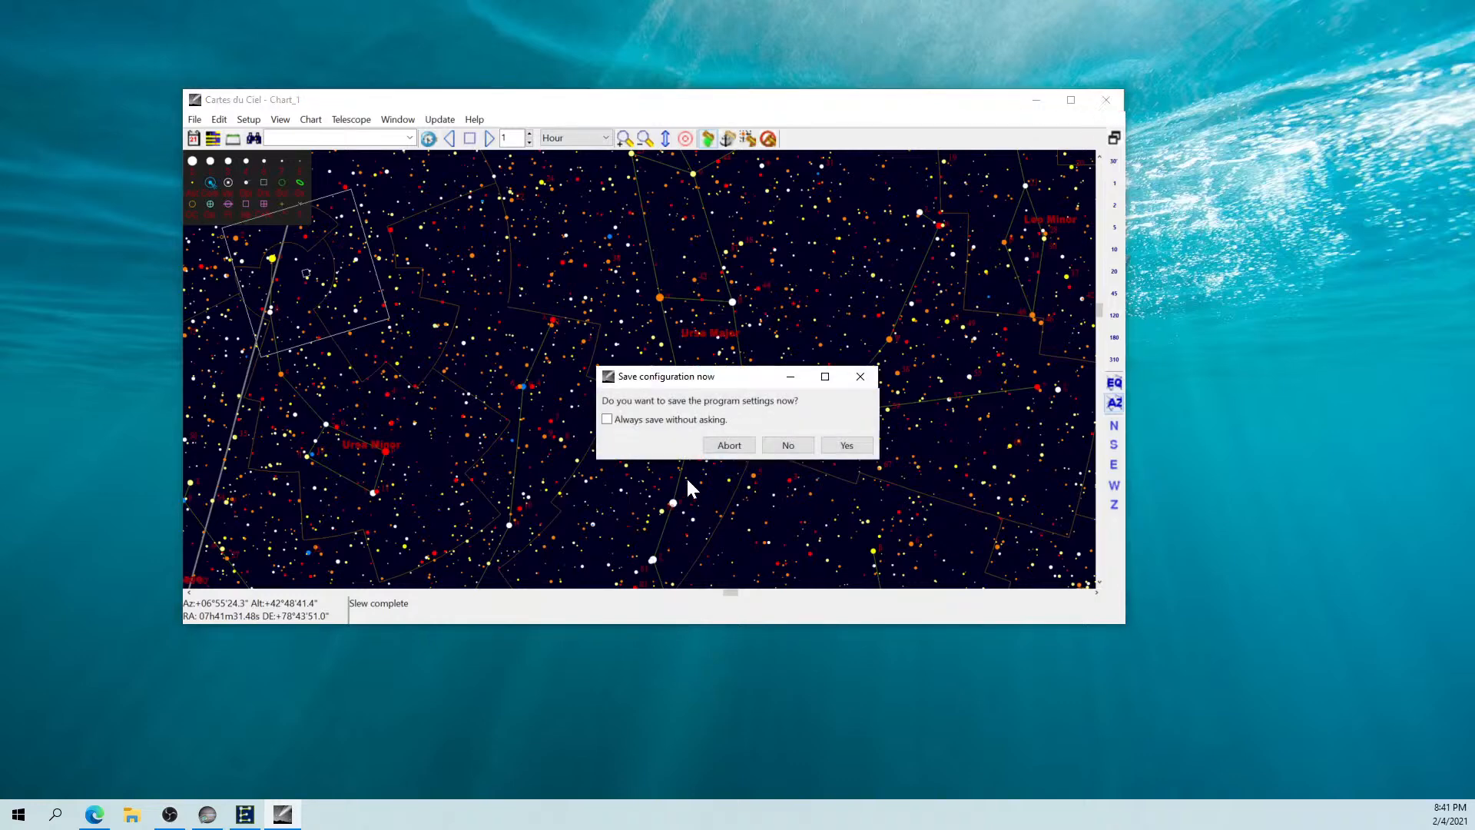
left_click(837, 444)
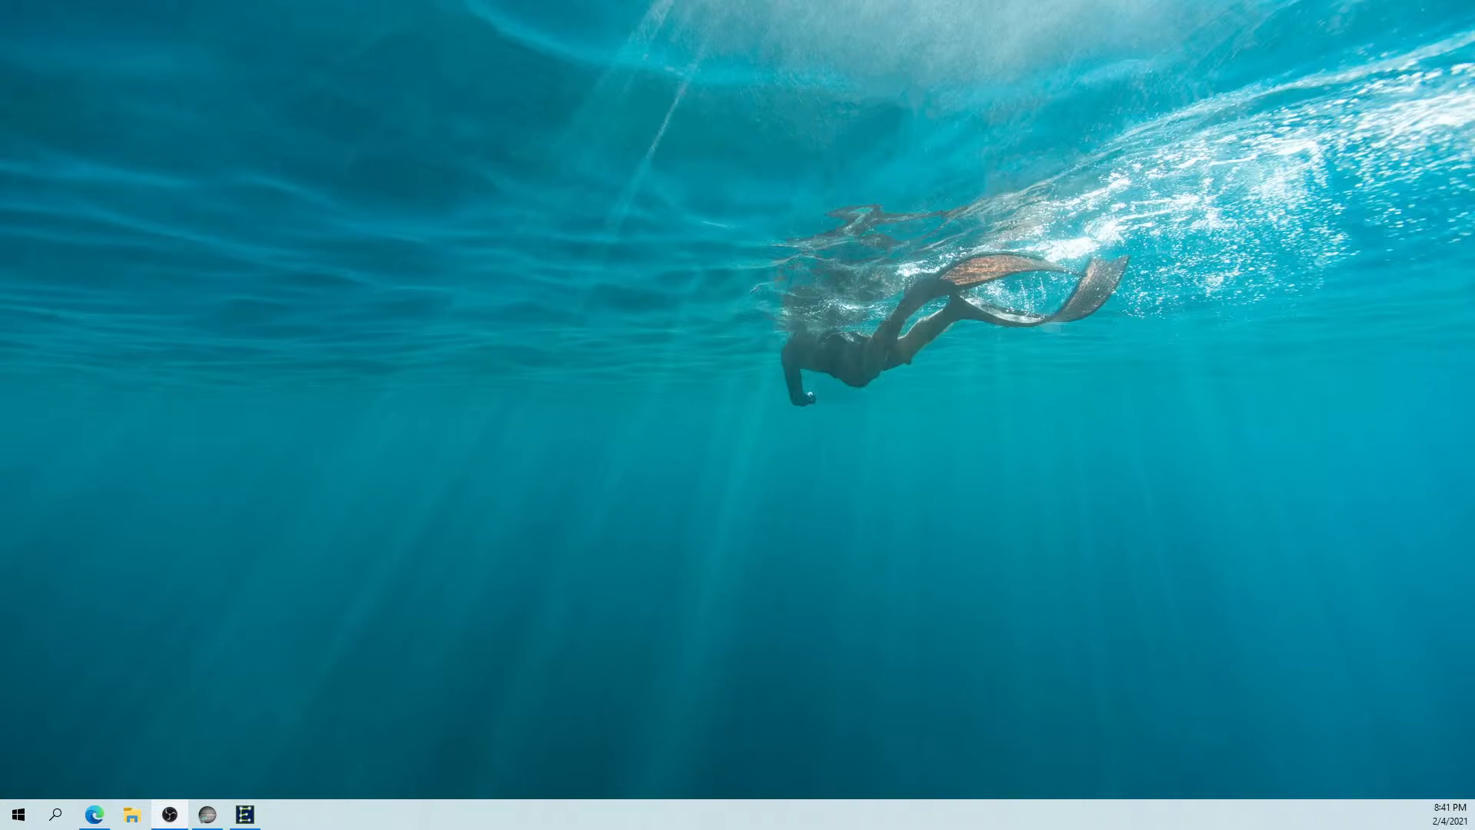
Bring up the reopened Cartes du Ciel chart and connect it to the telescope.
key("alt+Tab")
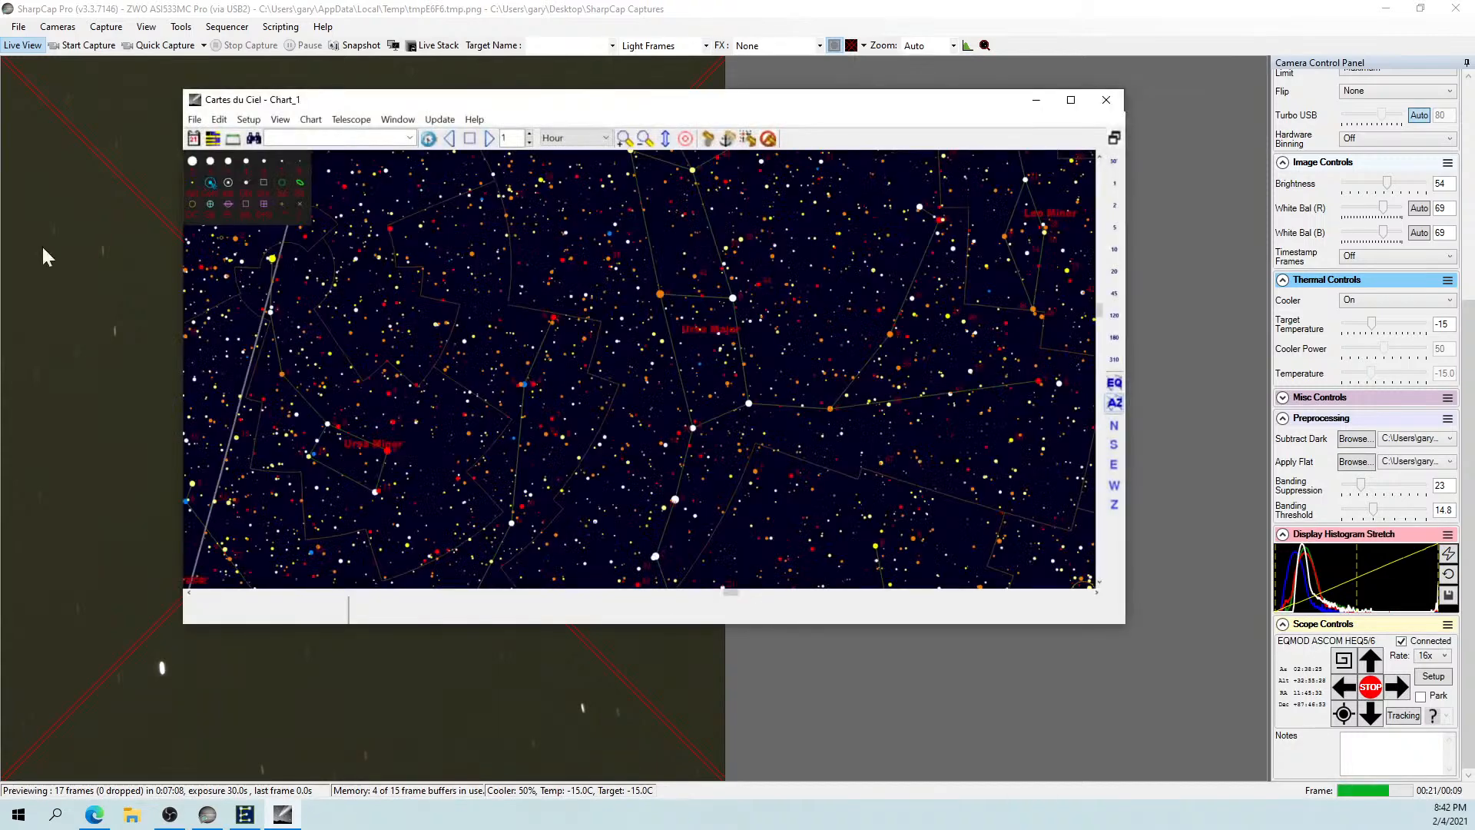
left_click(258, 120)
left_click(263, 214)
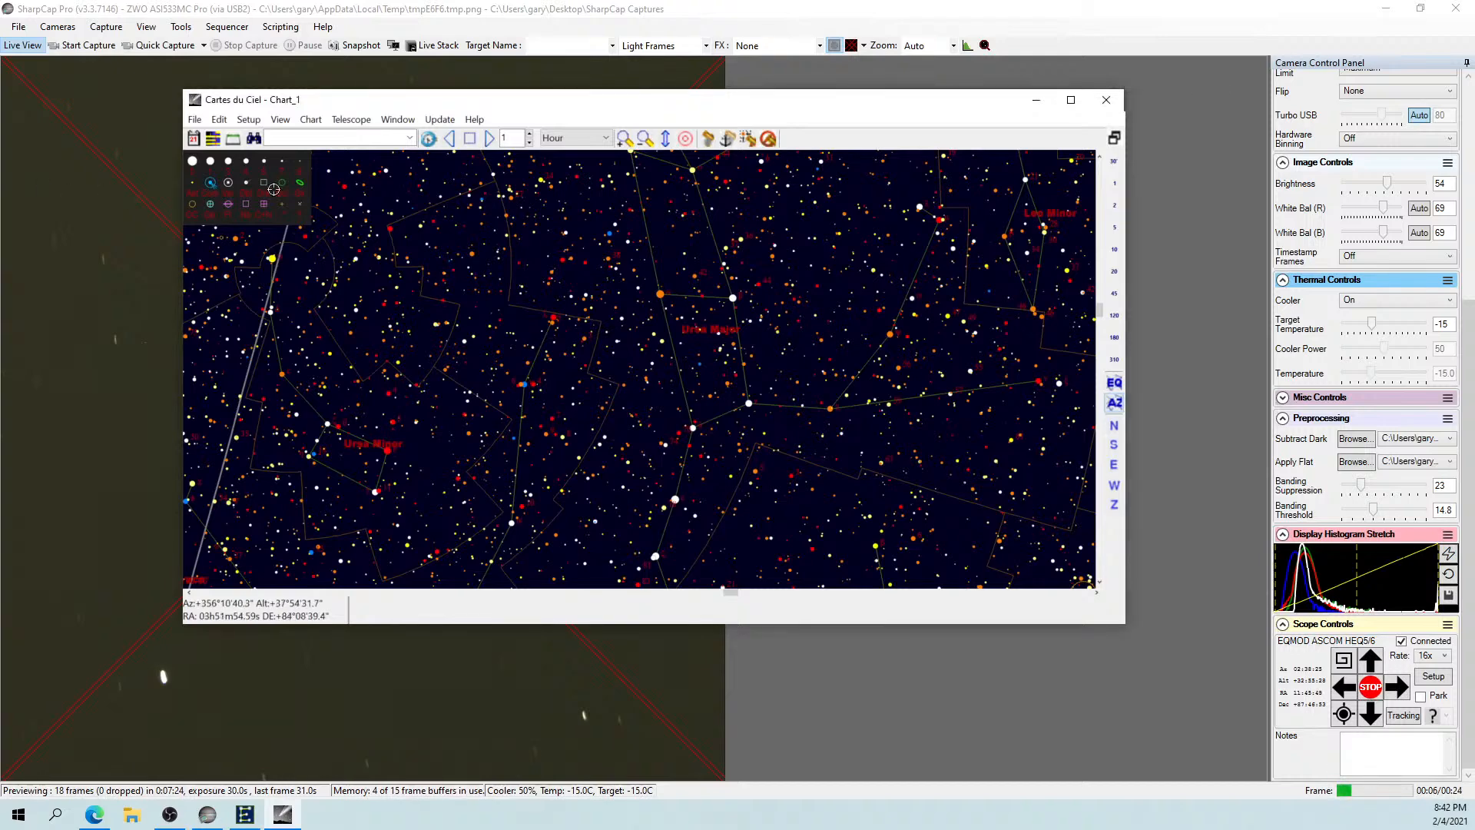
left_click(347, 125)
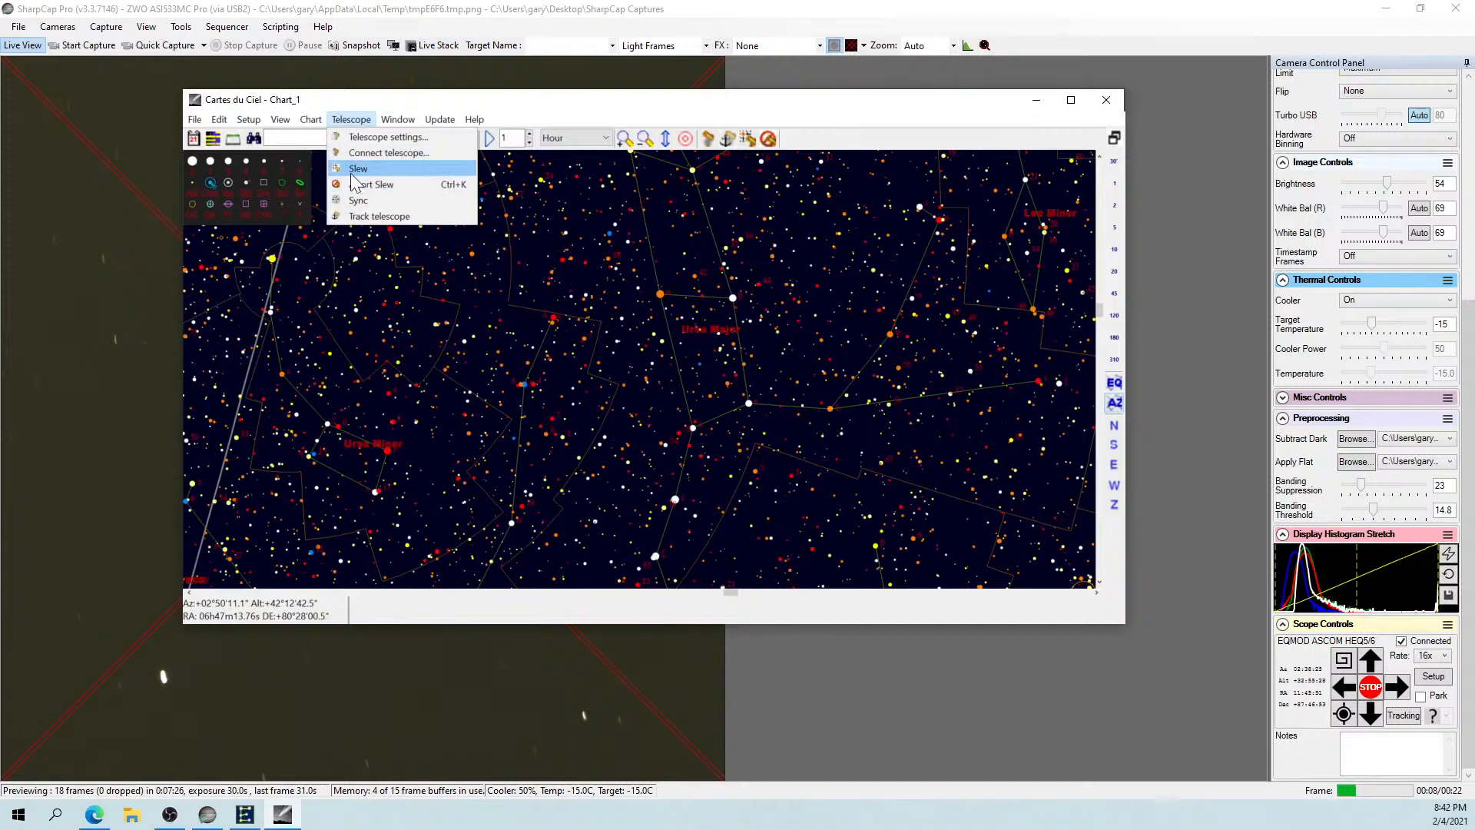
left_click(384, 152)
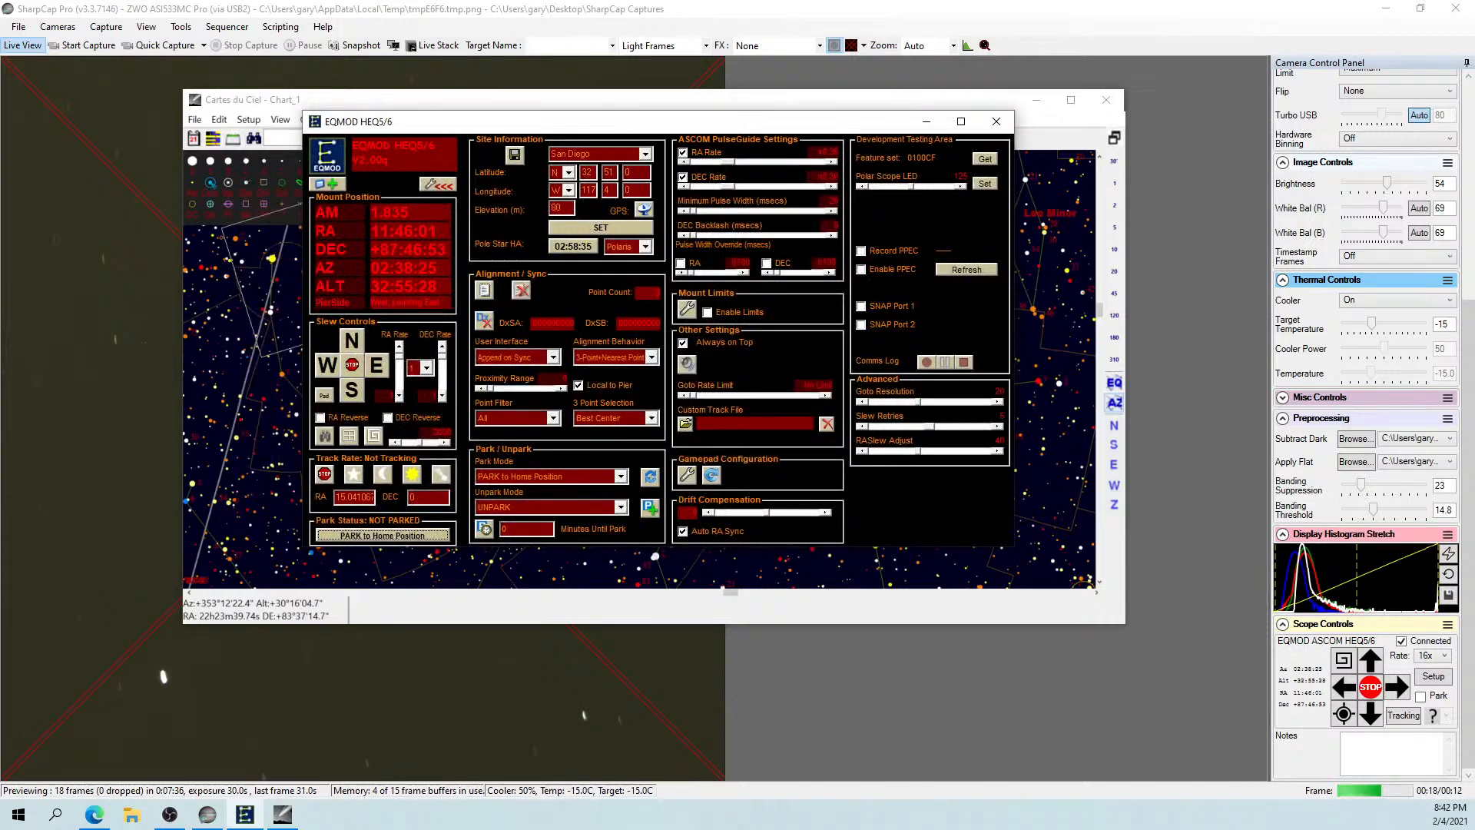
Start sidereal tracking in EQMOD and minimize the ASCOM telescope interface.
left_click(358, 477)
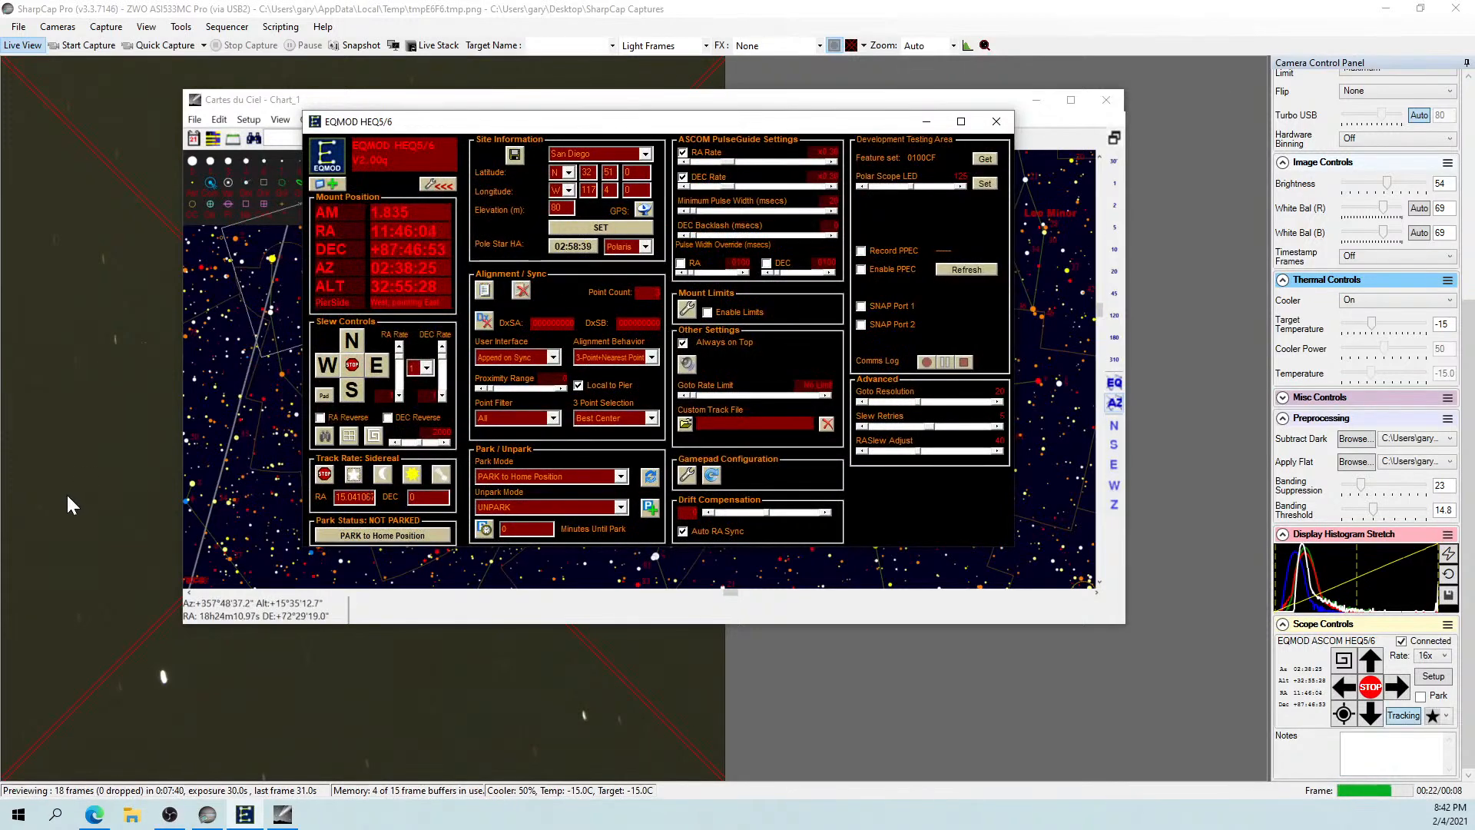
left_click_drag(0, 56, 235, 145)
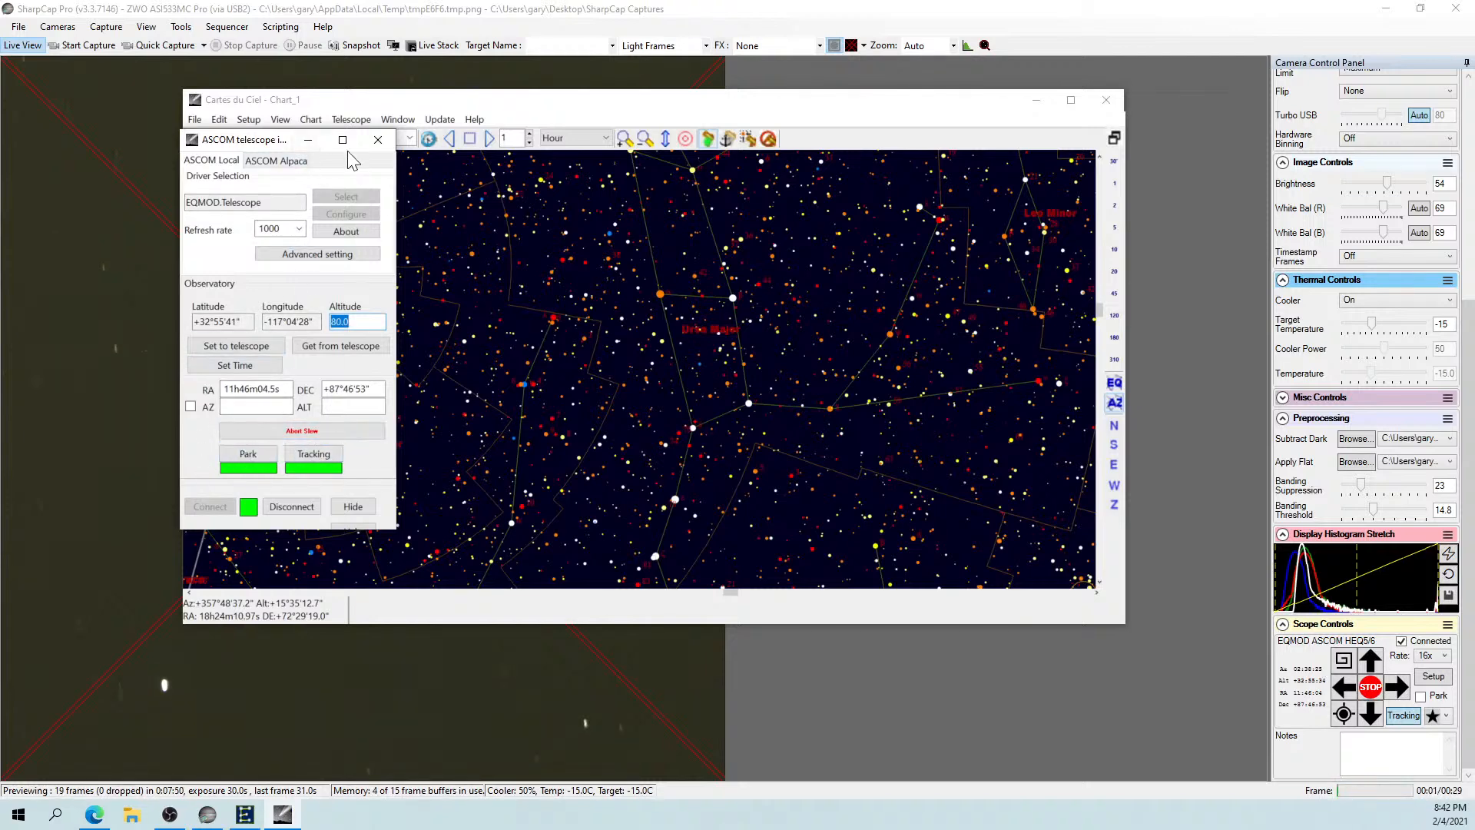
left_click(309, 140)
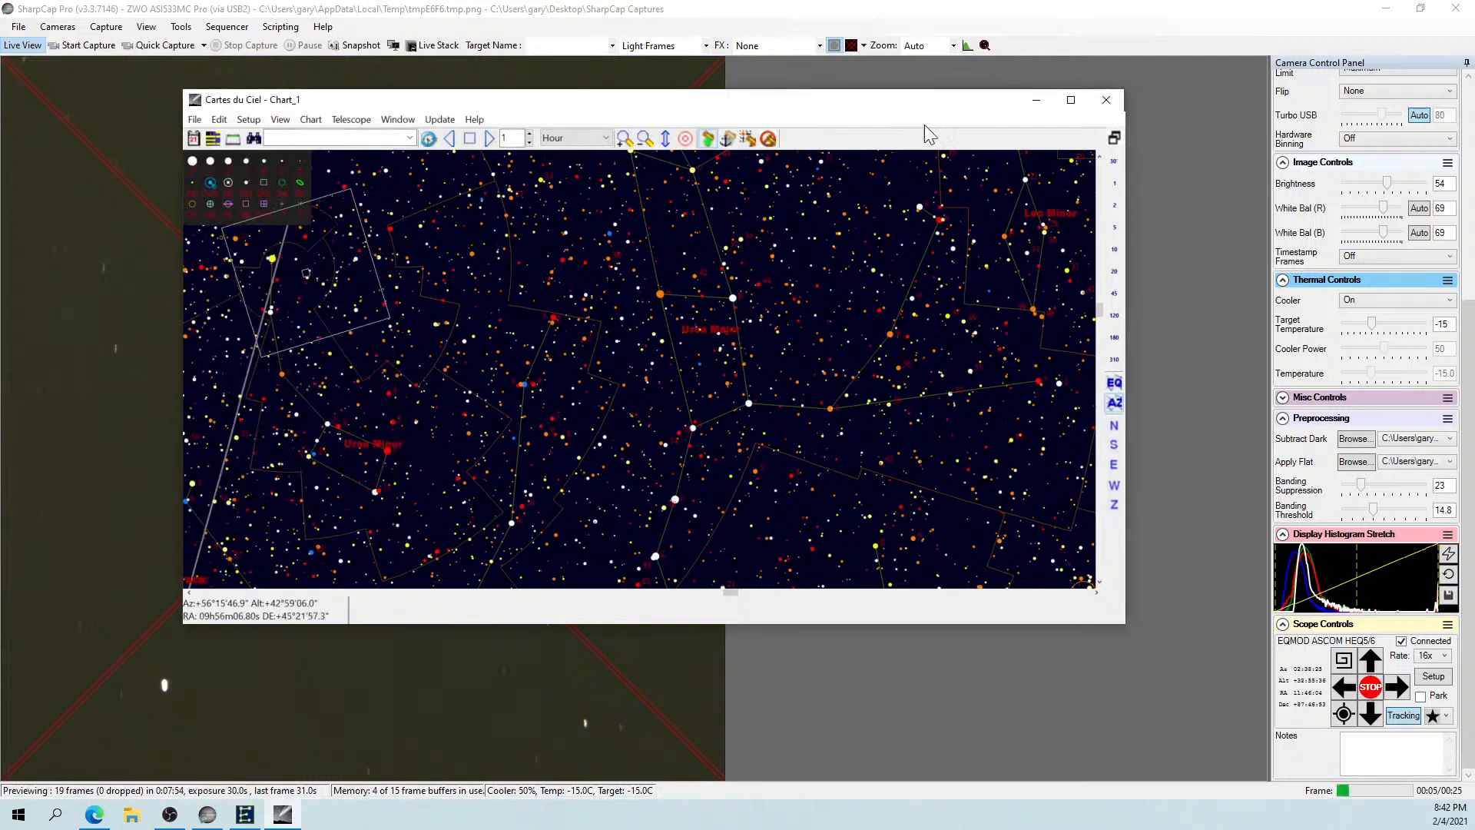
Maximize the Cartes du Ciel chart, select the star Alp UMa in Ursa Major, and slew the telescope to it.
left_click(1070, 100)
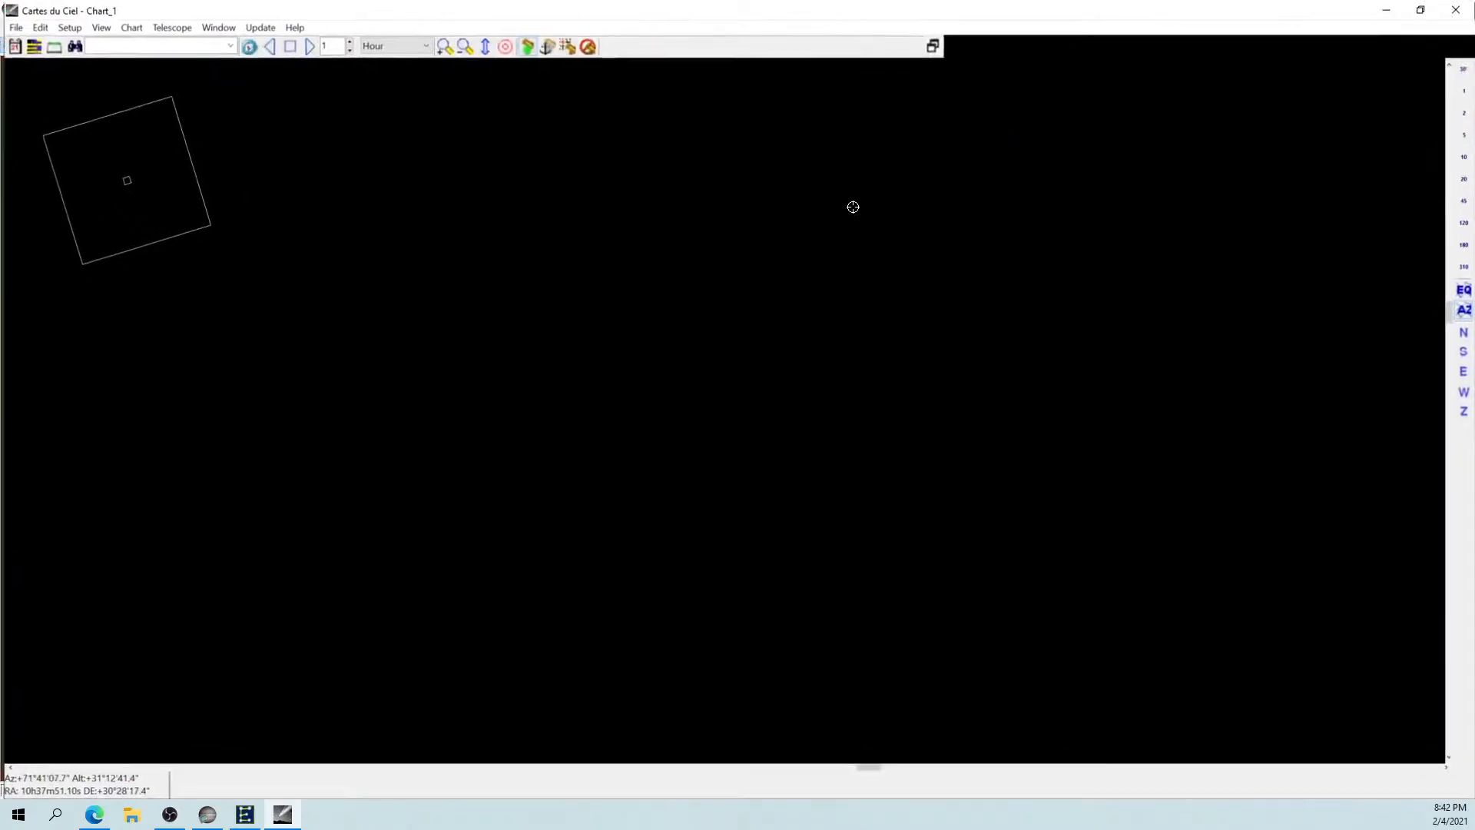
left_click_drag(234, 348, 742, 248)
scroll(743, 247, "down", 4)
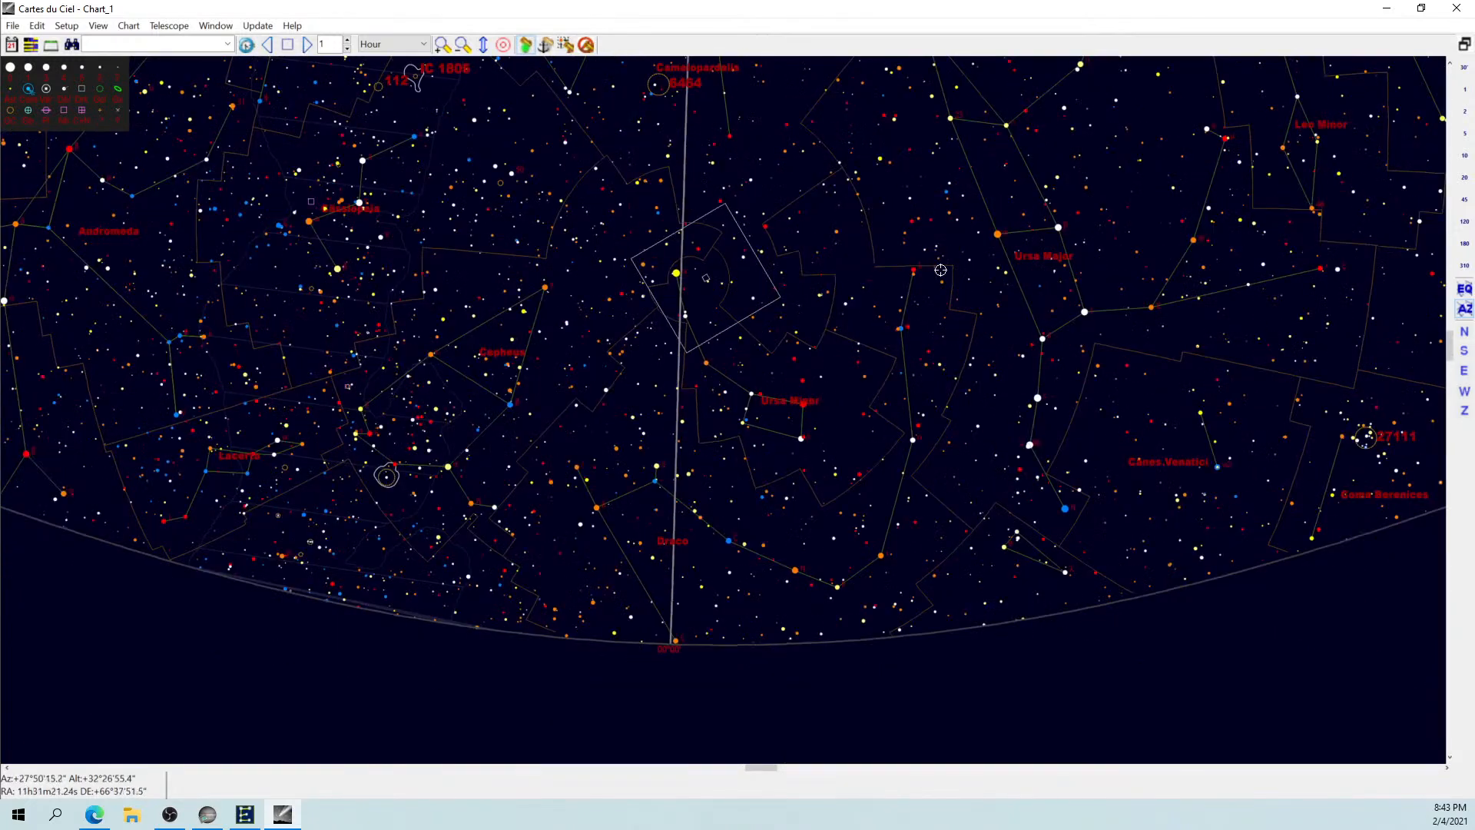
left_click(996, 236)
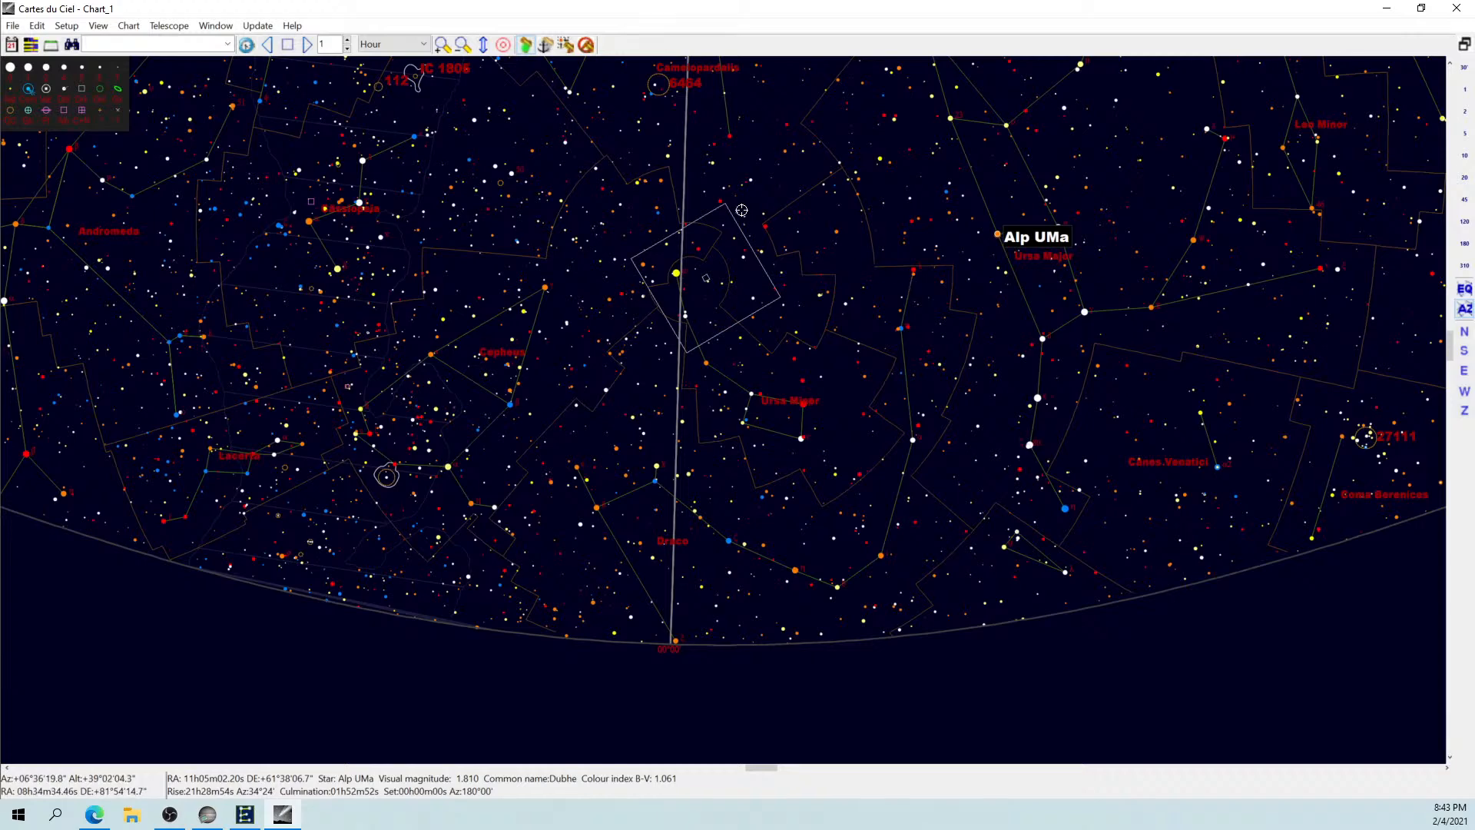
left_click(566, 44)
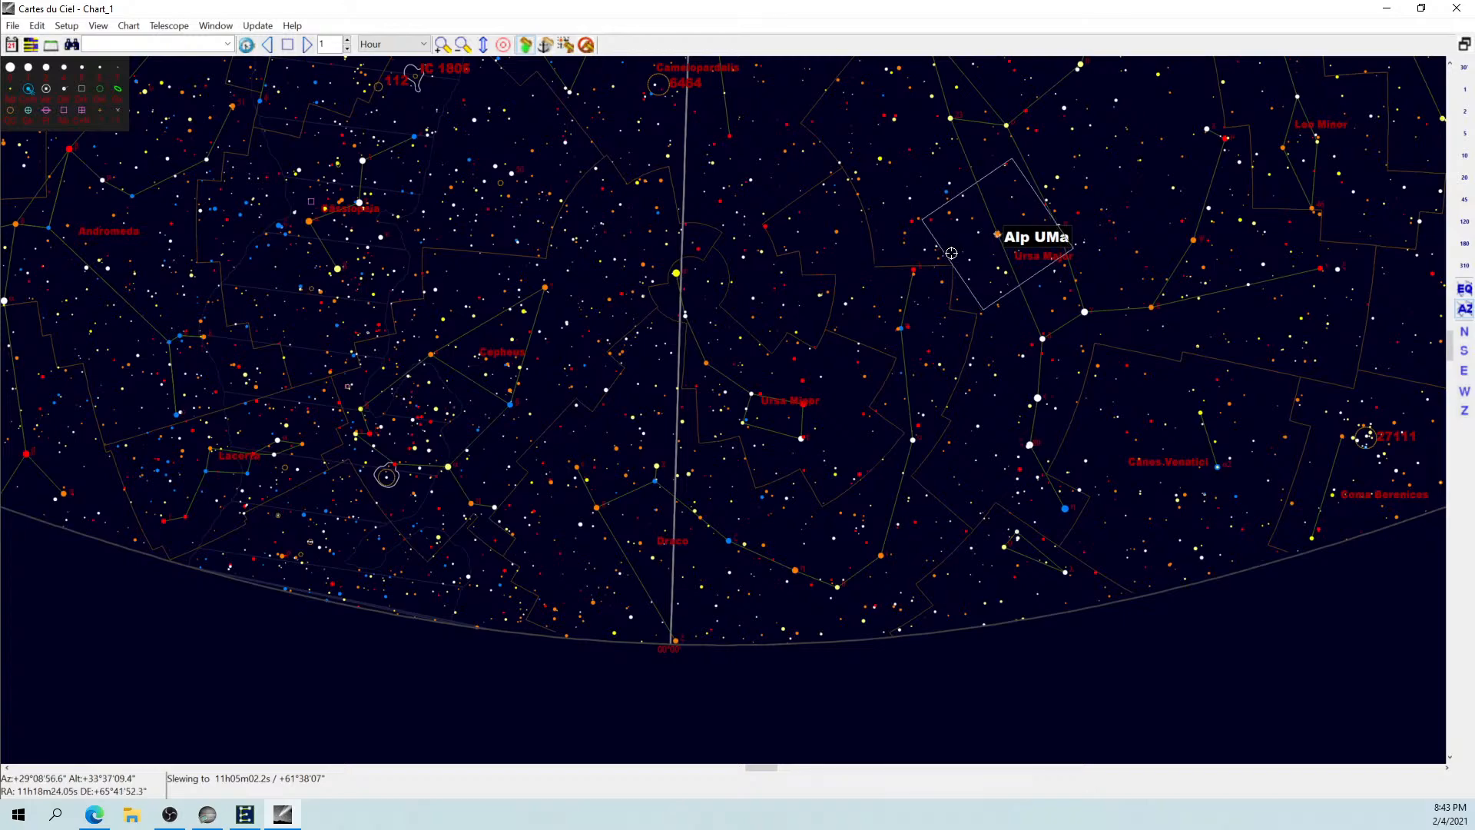
Minimize the chart and EQMOD windows and set SharpCap's camera exposure to 9.98 s.
left_click(1386, 8)
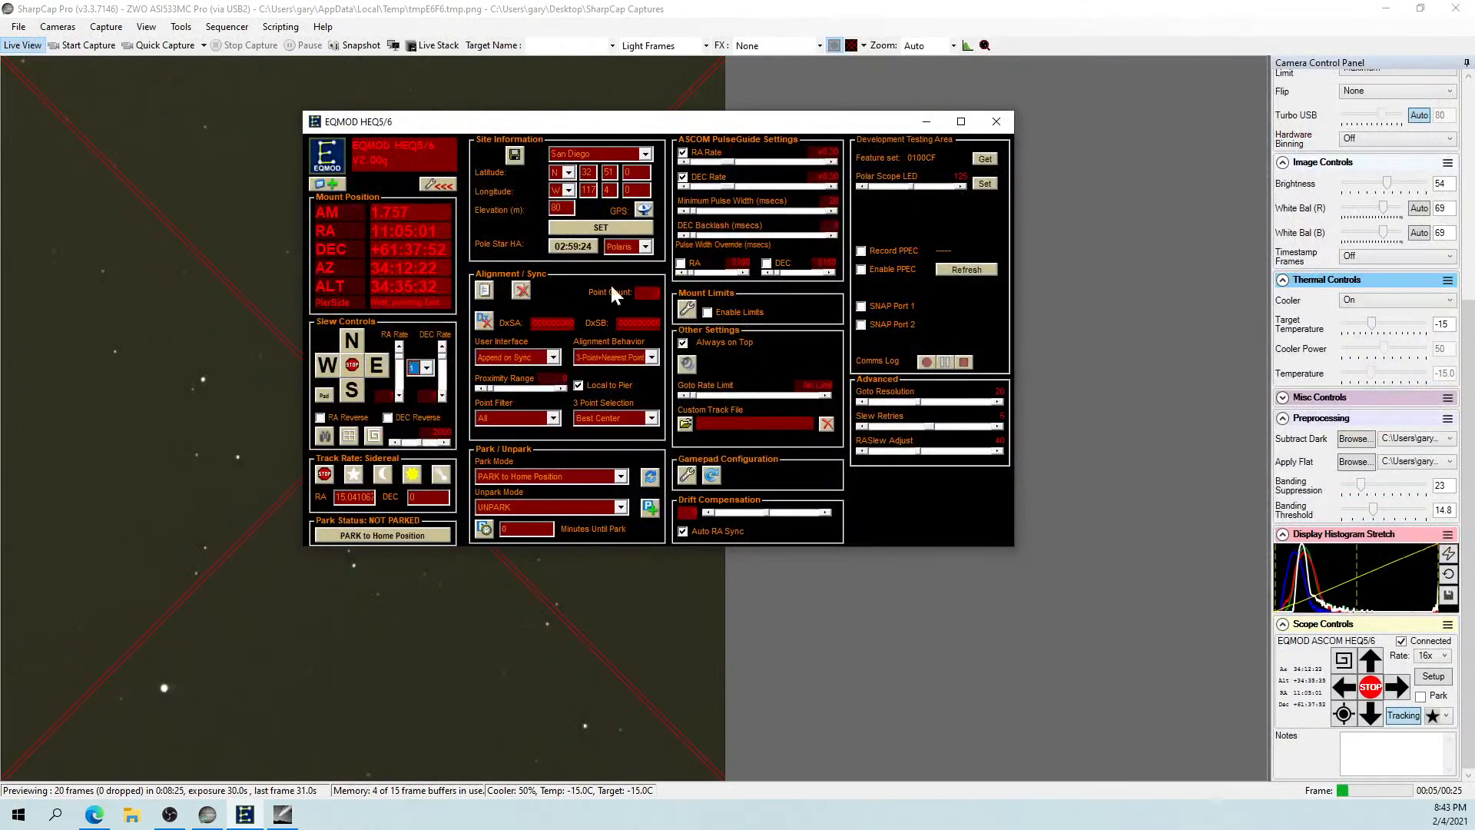
left_click(926, 122)
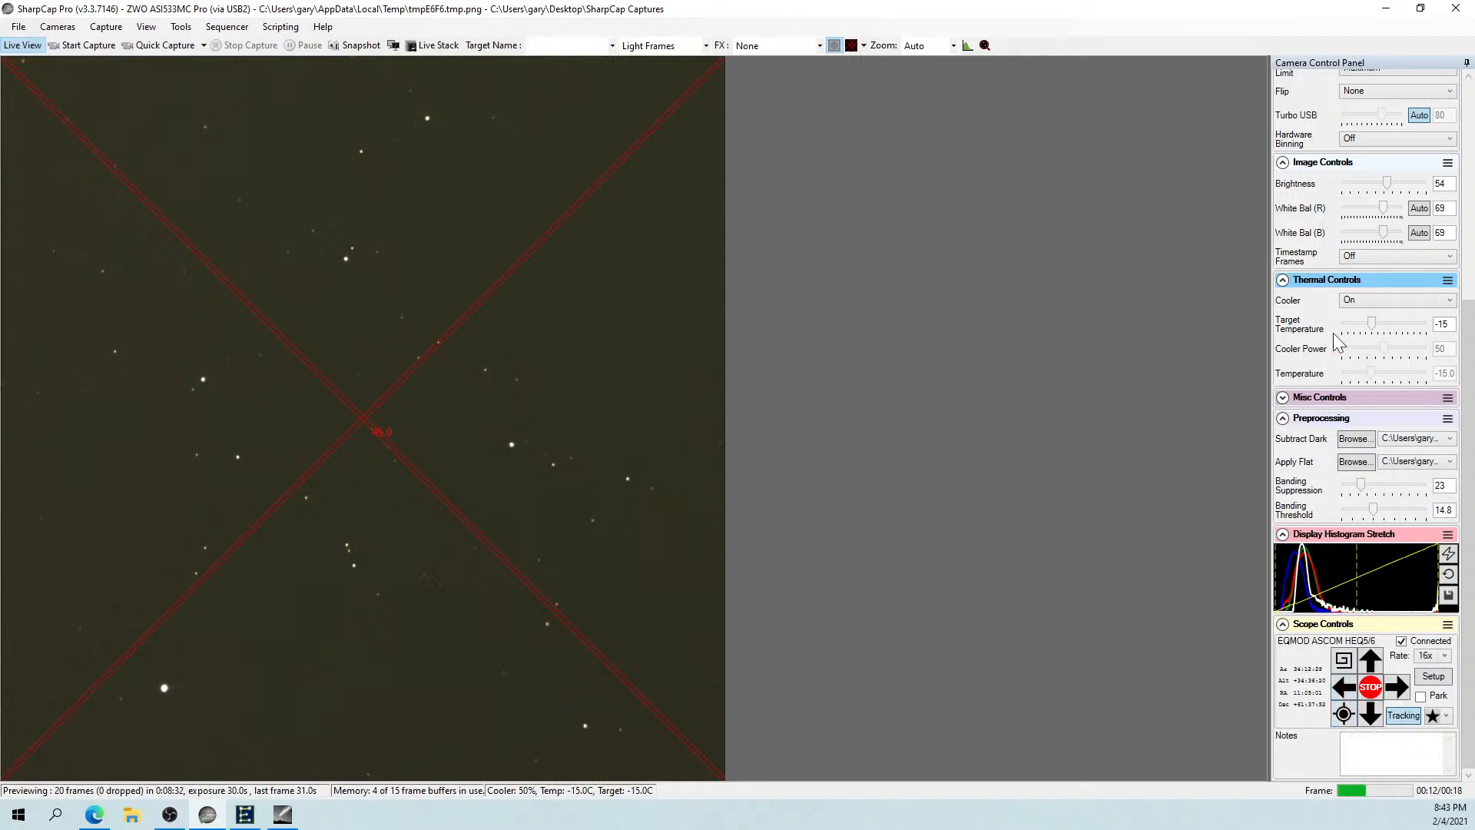
left_click_drag(1469, 346, 1470, 188)
left_click_drag(1343, 228, 1340, 228)
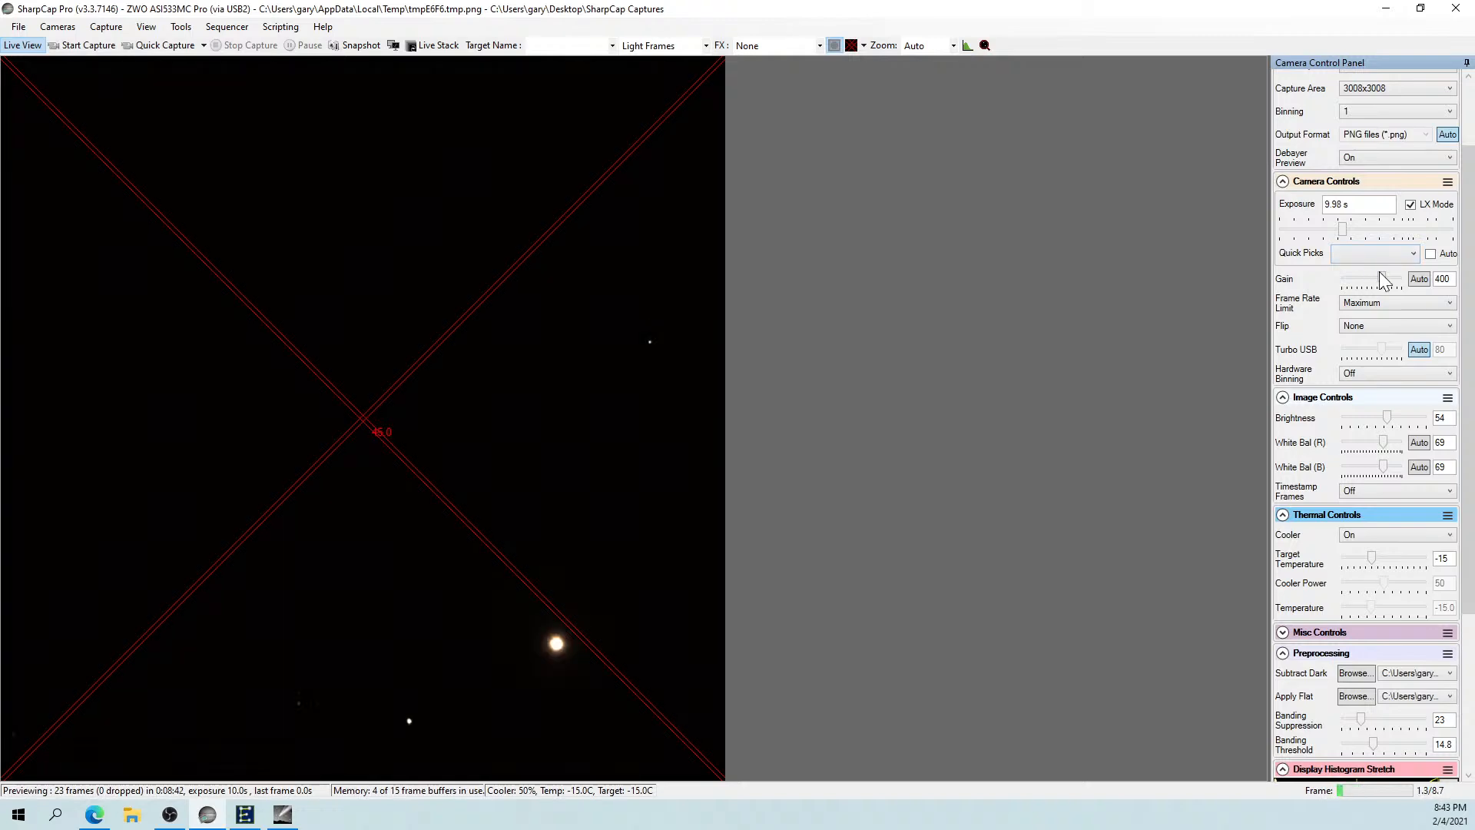
Plate solve the 10-second frame and resync the mount from the scope controls.
scroll(1468, 396, "down", 1)
scroll(1467, 395, "down", 3)
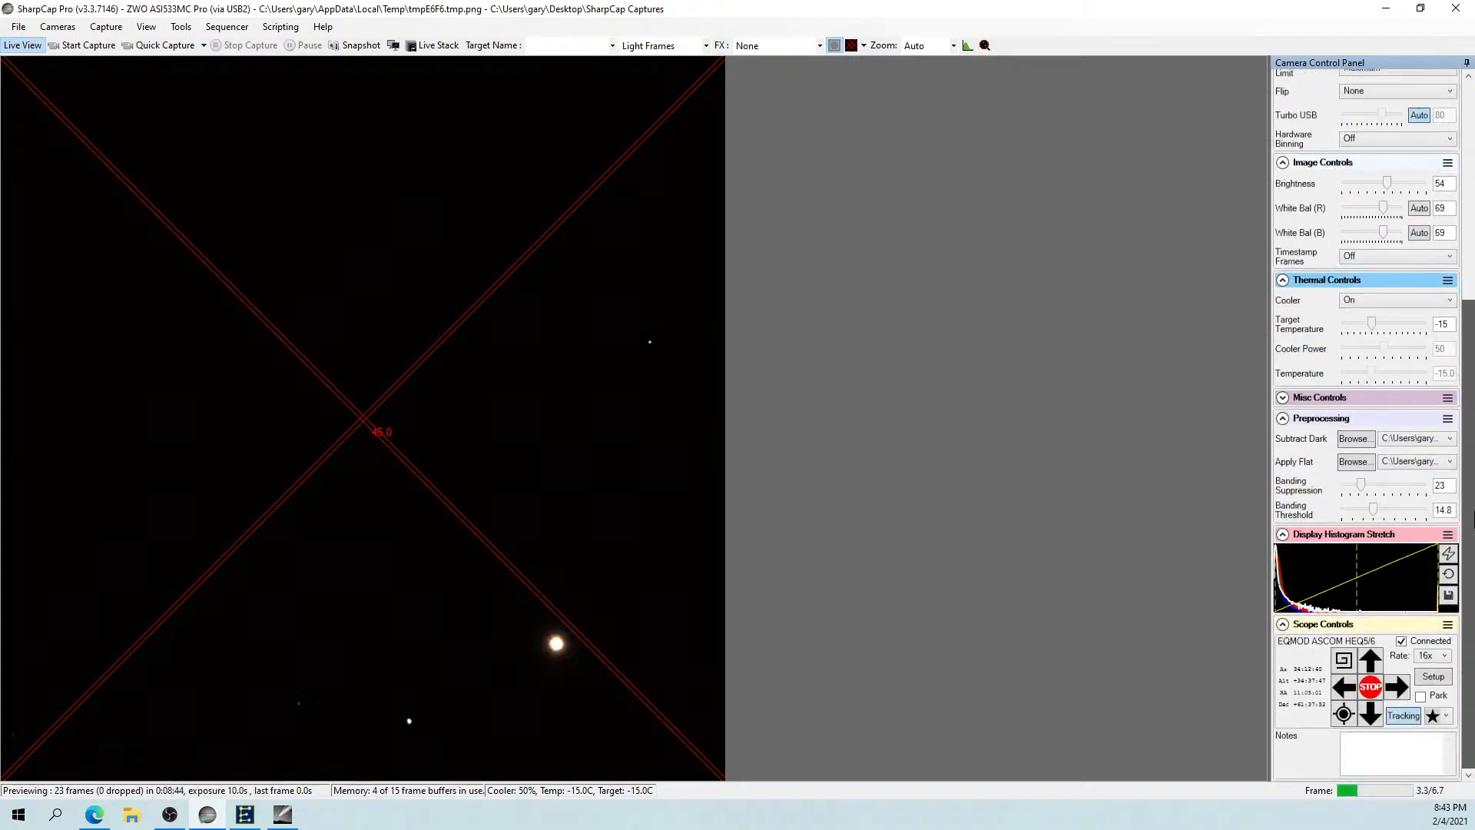
left_click(1345, 715)
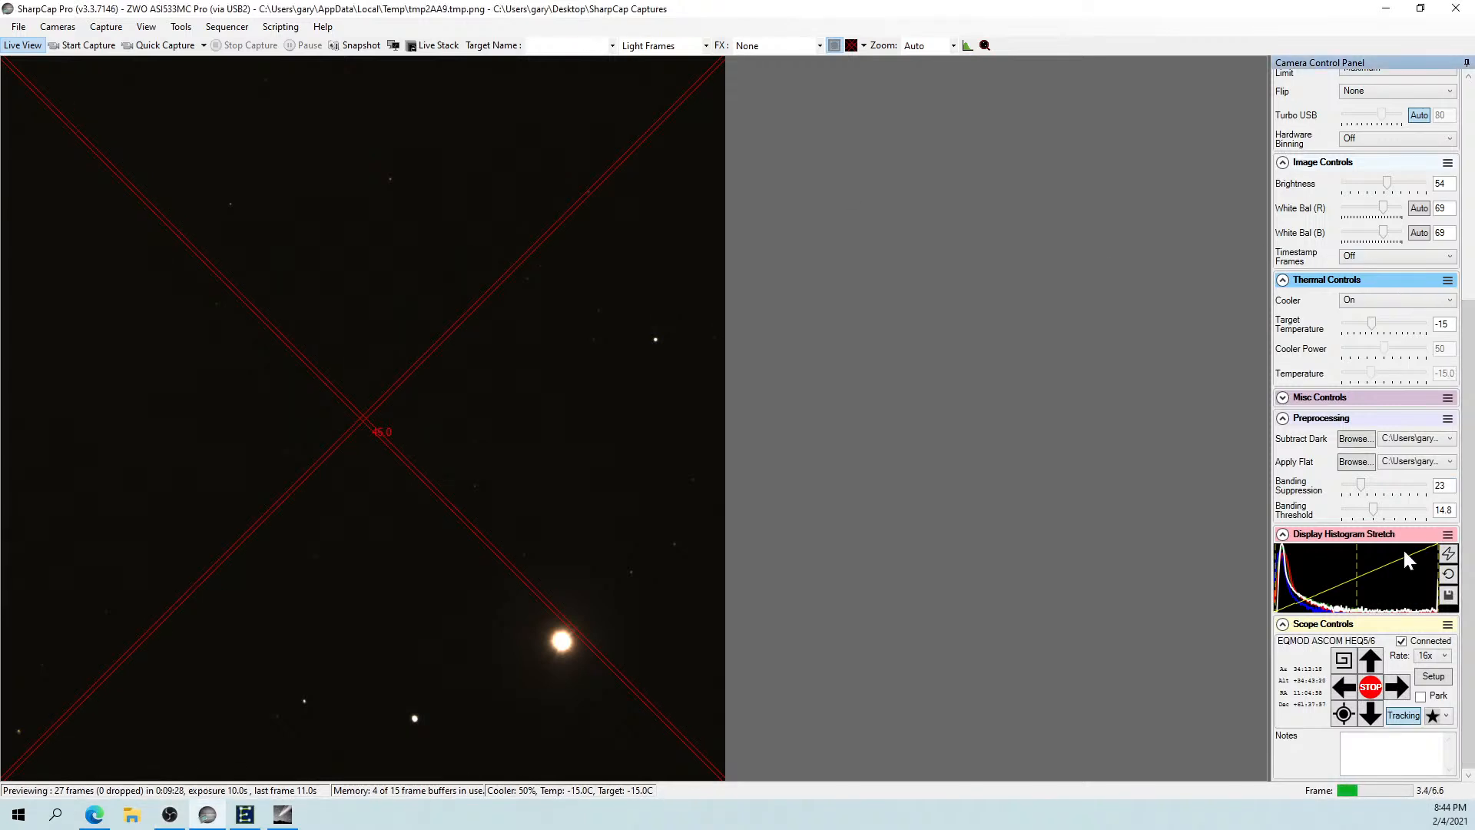
Set the scope movement rate to 4x and shorten the camera exposure for a fast live preview.
left_click(1432, 655)
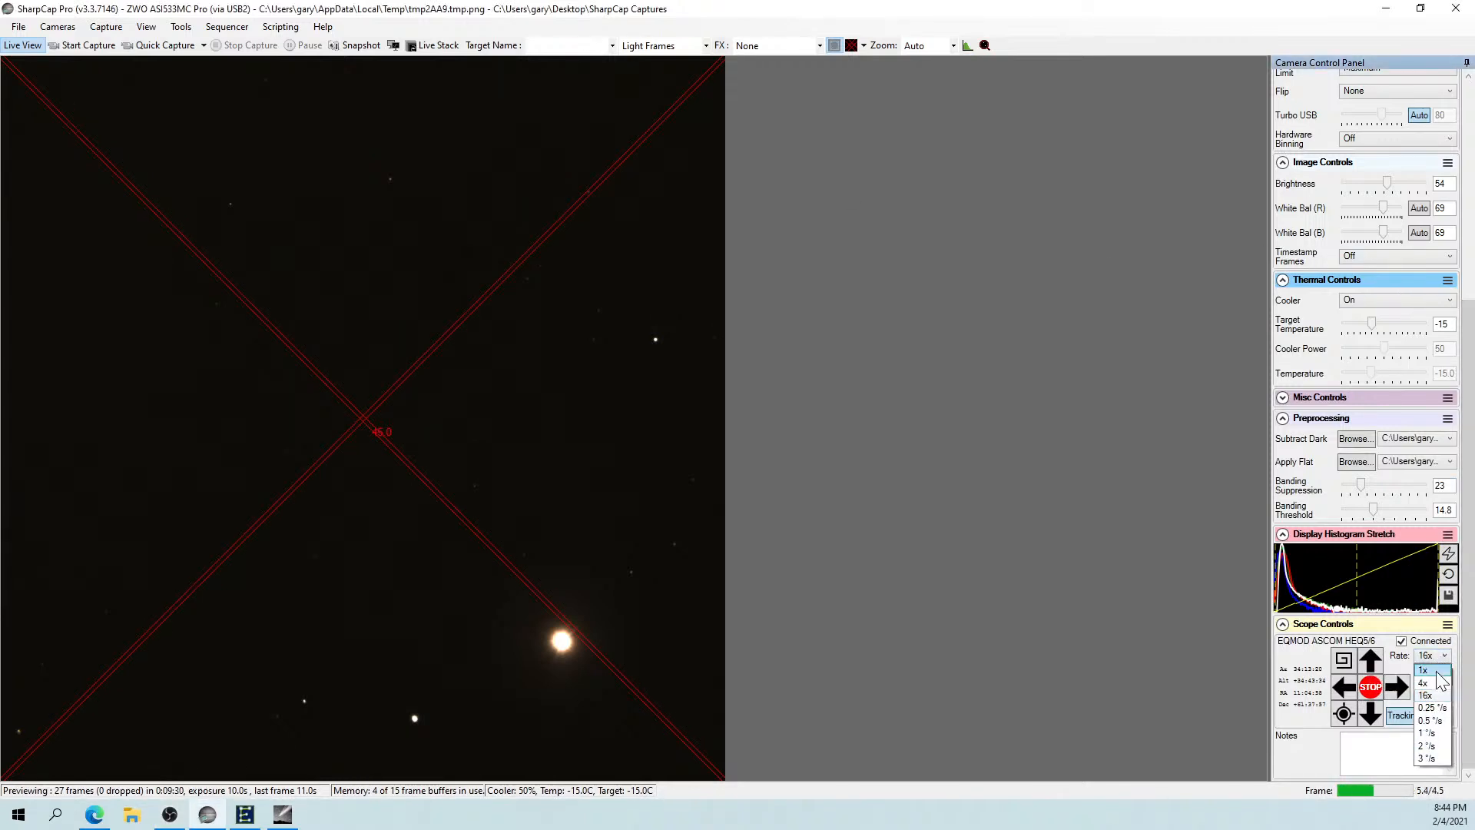
left_click(1433, 684)
left_click_drag(1472, 660, 1472, 438)
left_click_drag(1343, 324, 1279, 330)
left_click_drag(1469, 342, 1472, 569)
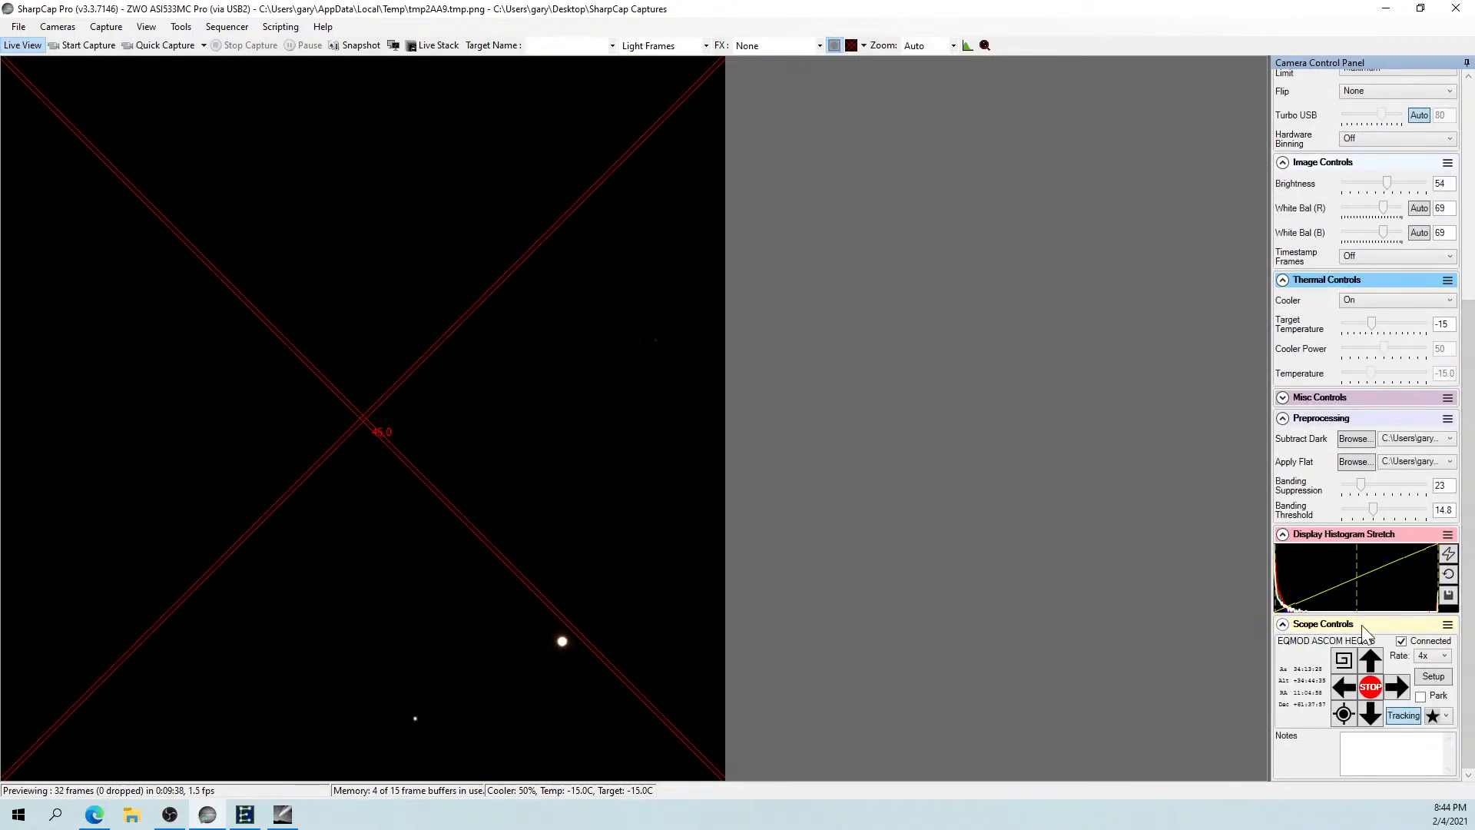
Nudge the mount in both axes until the bright star Alp UMa sits on the crosshair centre.
left_click(1395, 693)
left_click(1338, 684)
left_click(1371, 662)
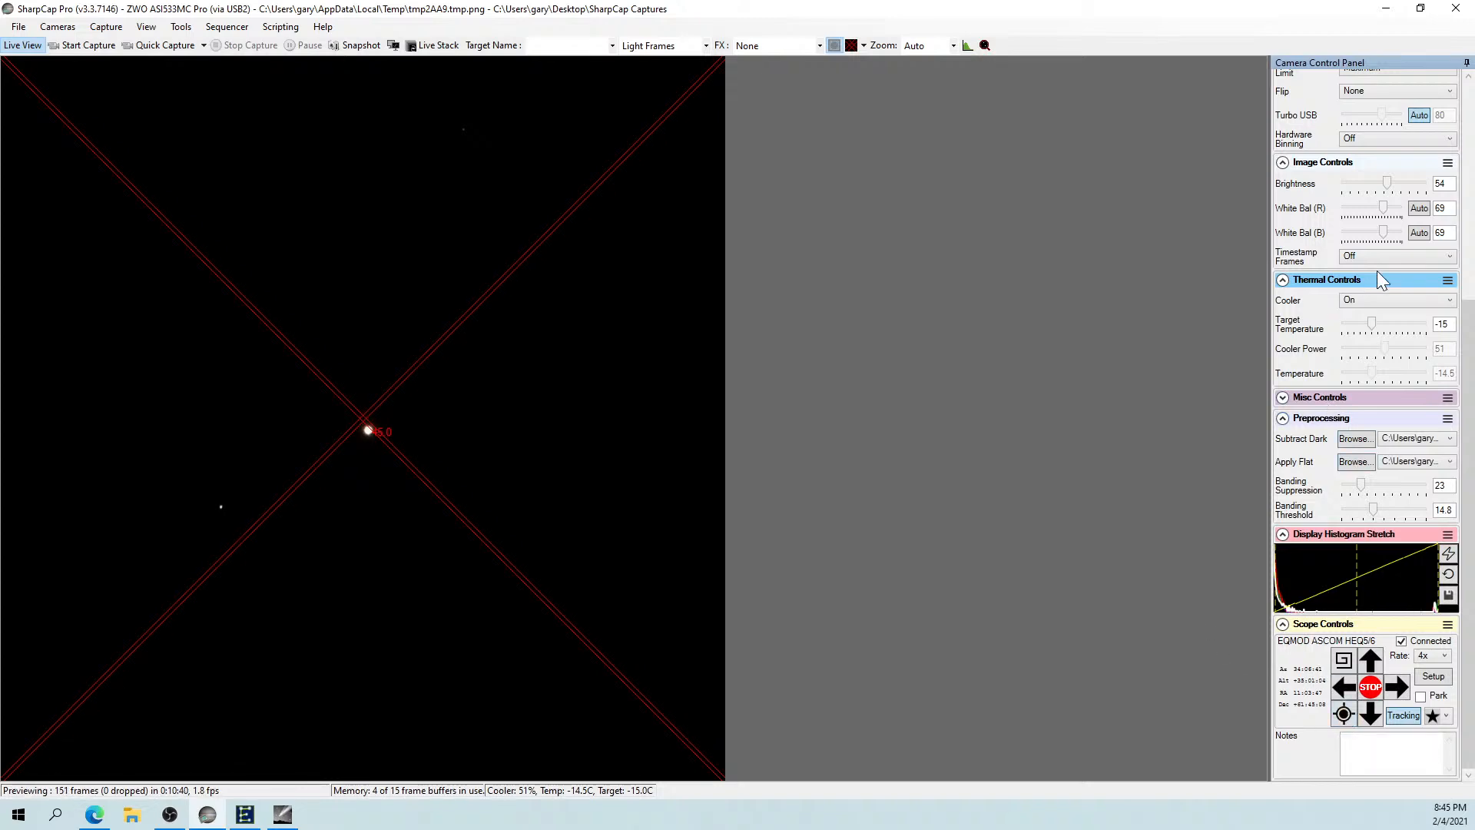
Lengthen the exposure to 8.4 s and plate solve to resync the mount, cancelling the first solve and running it again.
left_click_drag(1467, 350, 1468, 138)
left_click_drag(1280, 313, 1345, 319)
left_click_drag(1469, 389, 1468, 604)
left_click(1344, 714)
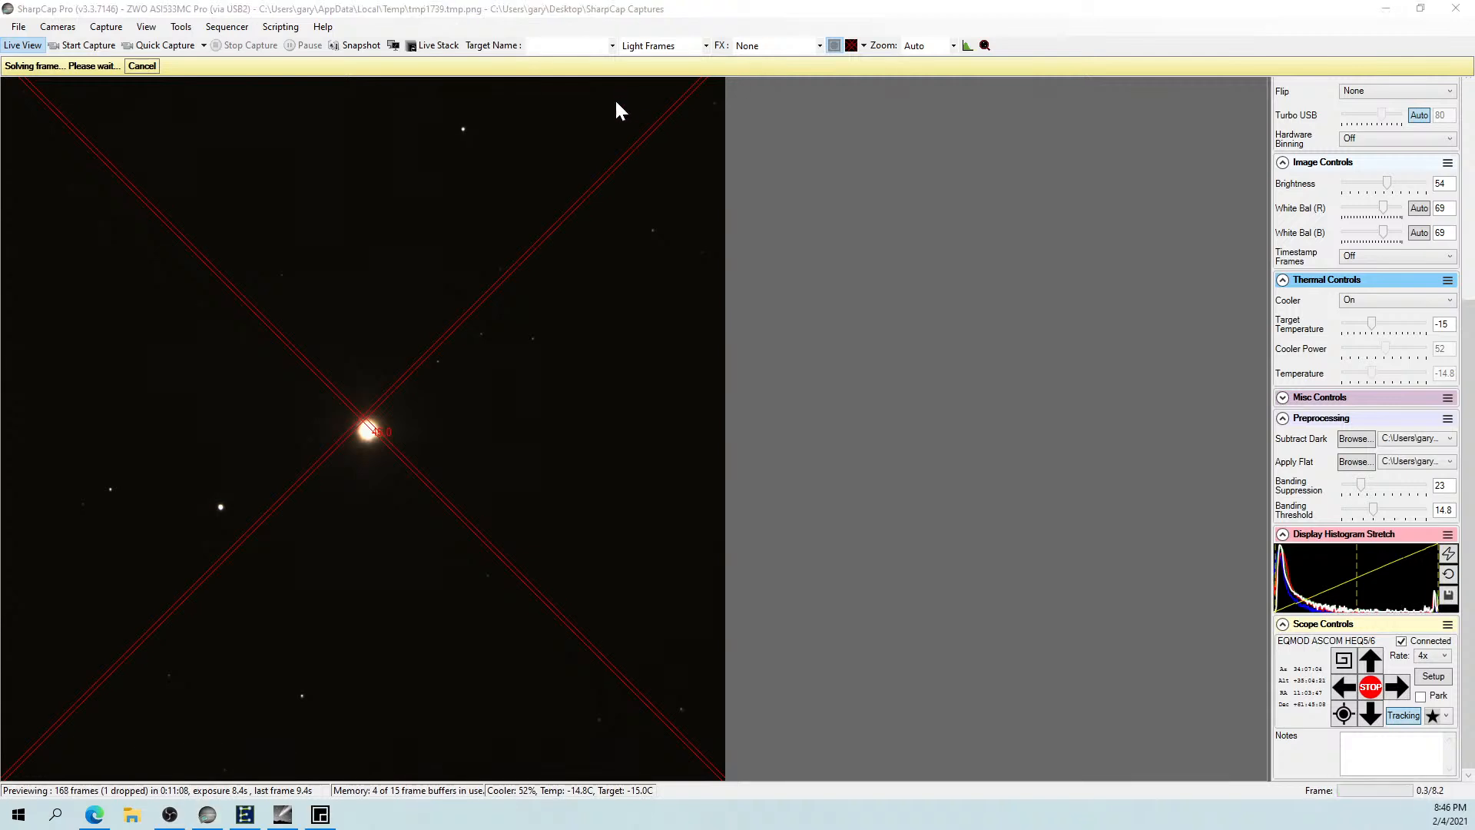
left_click(142, 66)
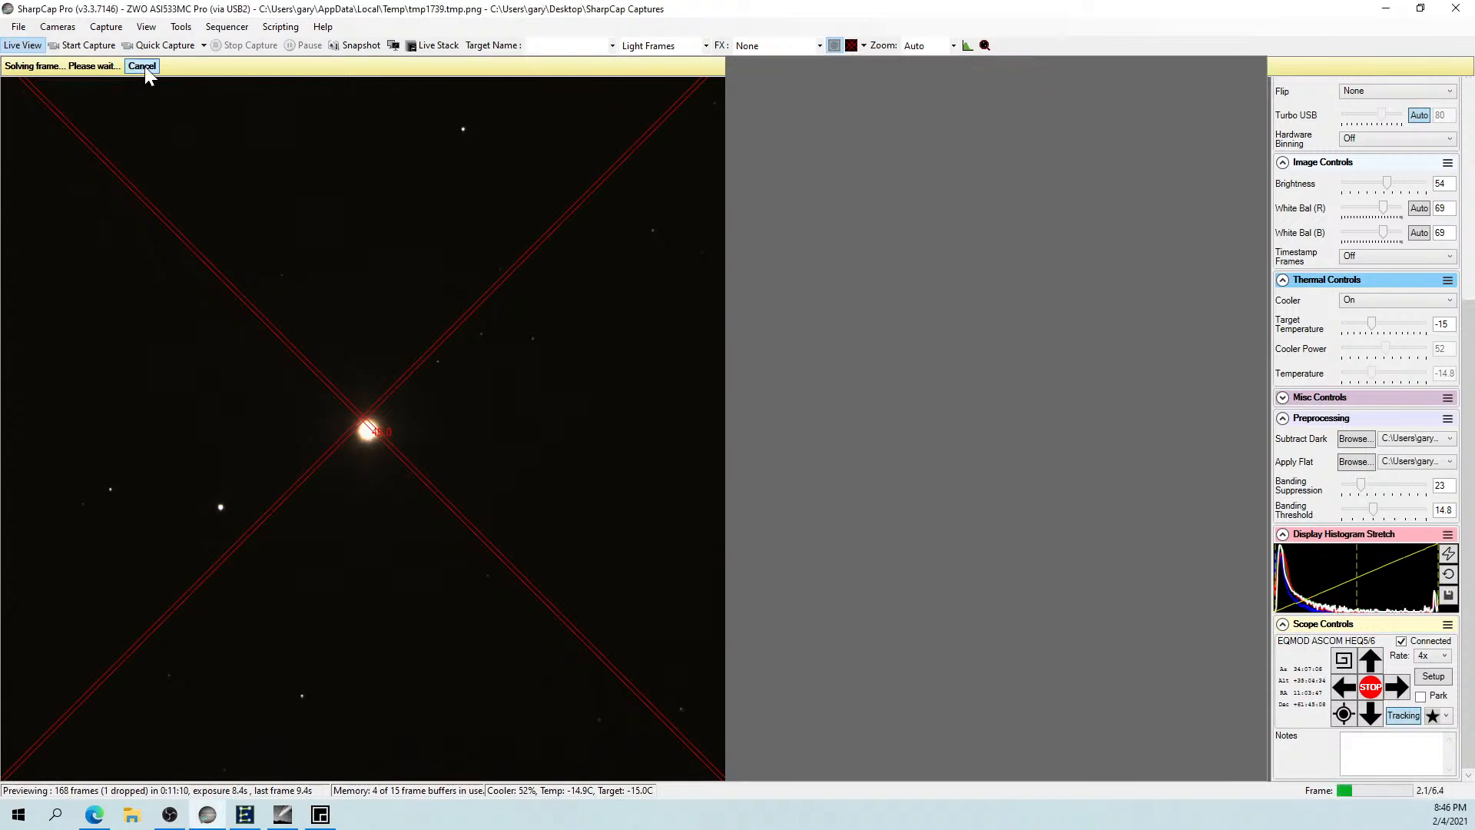
left_click(1344, 716)
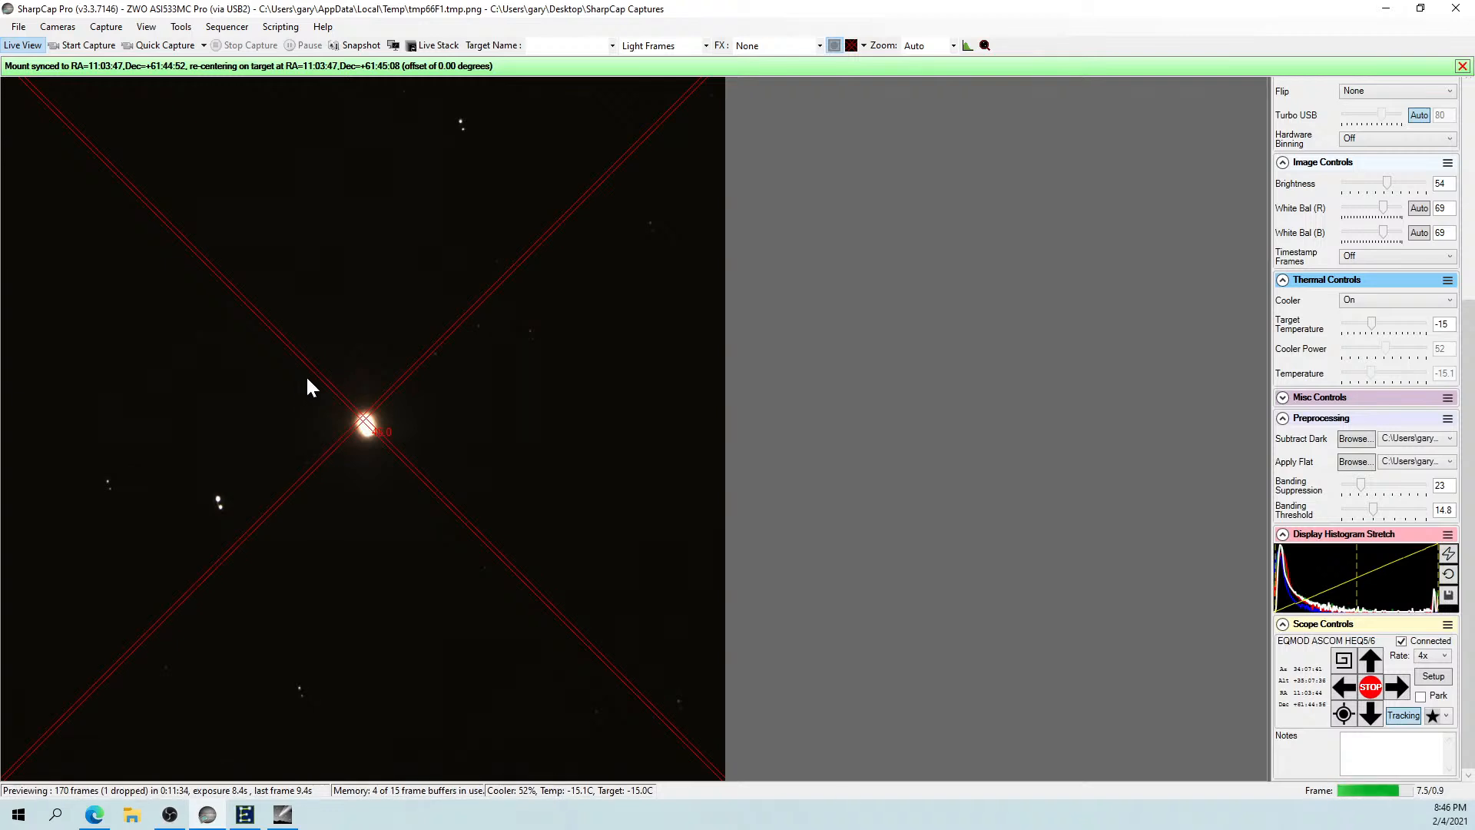
Switch to Cartes du Ciel, inspect the area from Ursa Major to Leo Minor, and identify the star 30 LMi.
left_click(271, 815)
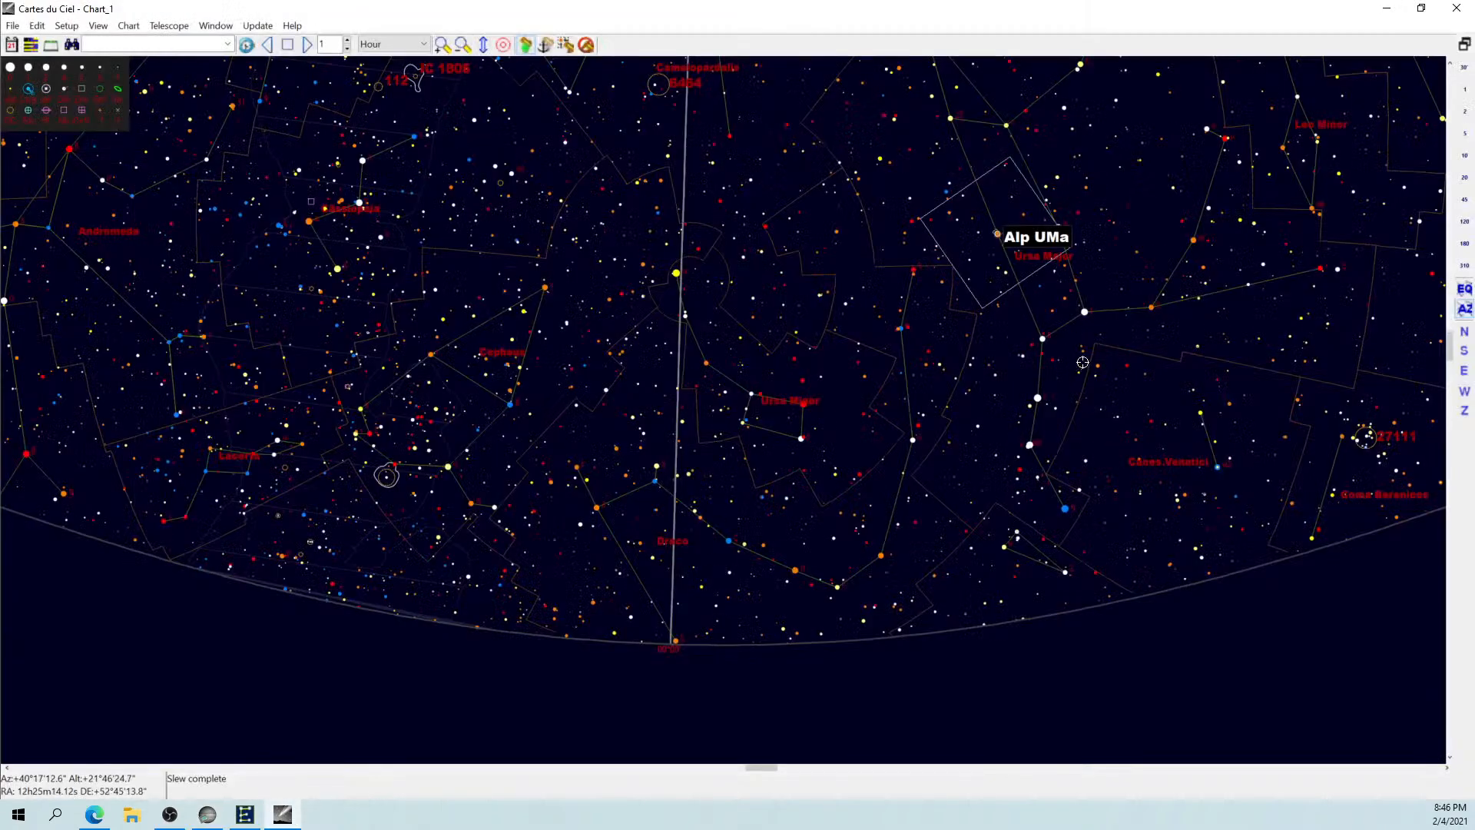
scroll(999, 273, "up", 3)
left_click_drag(999, 273, 938, 279)
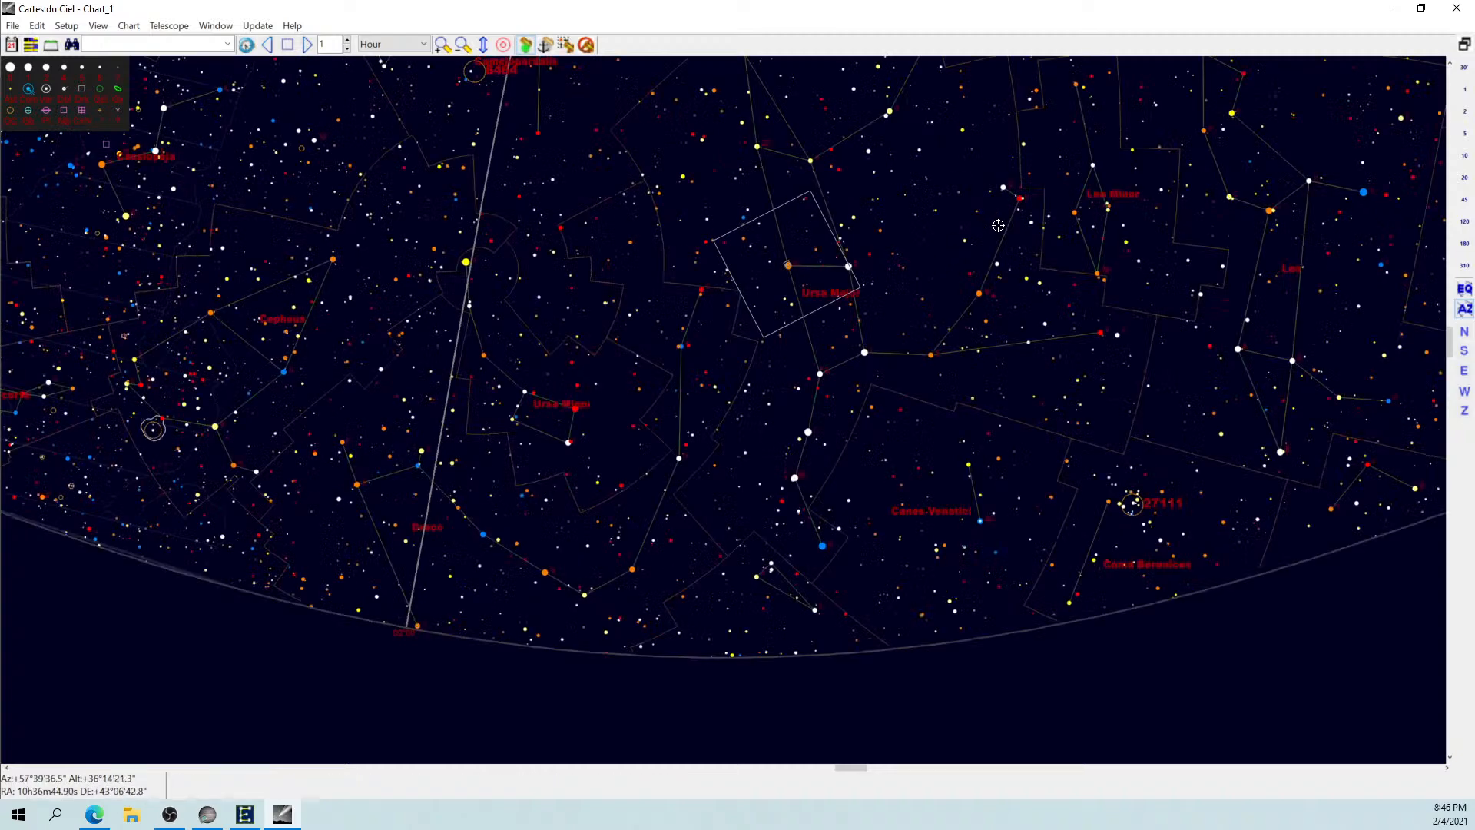
scroll(999, 223, "up", 3)
left_click_drag(969, 283, 846, 336)
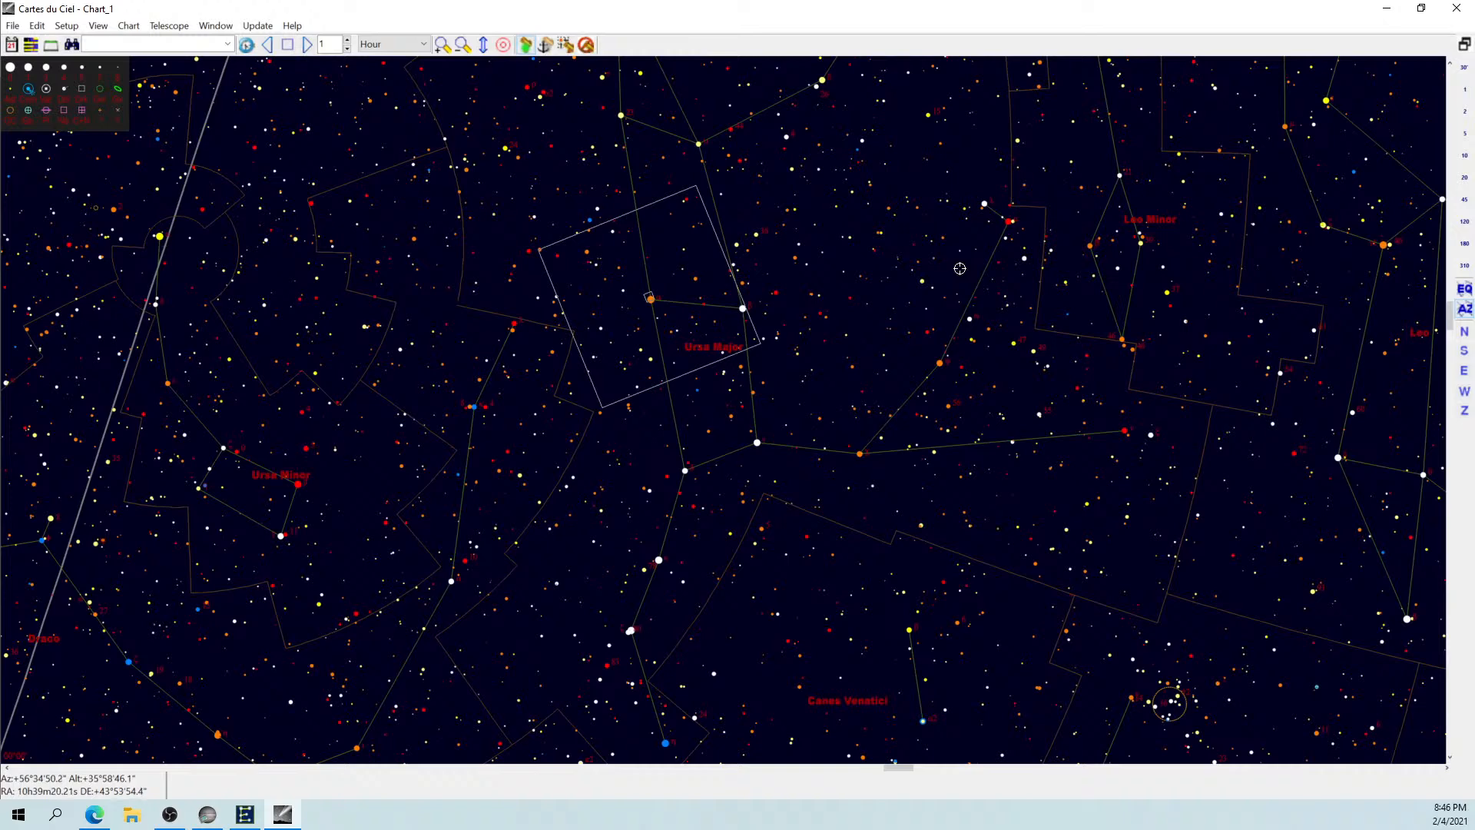
left_click_drag(945, 263, 862, 367)
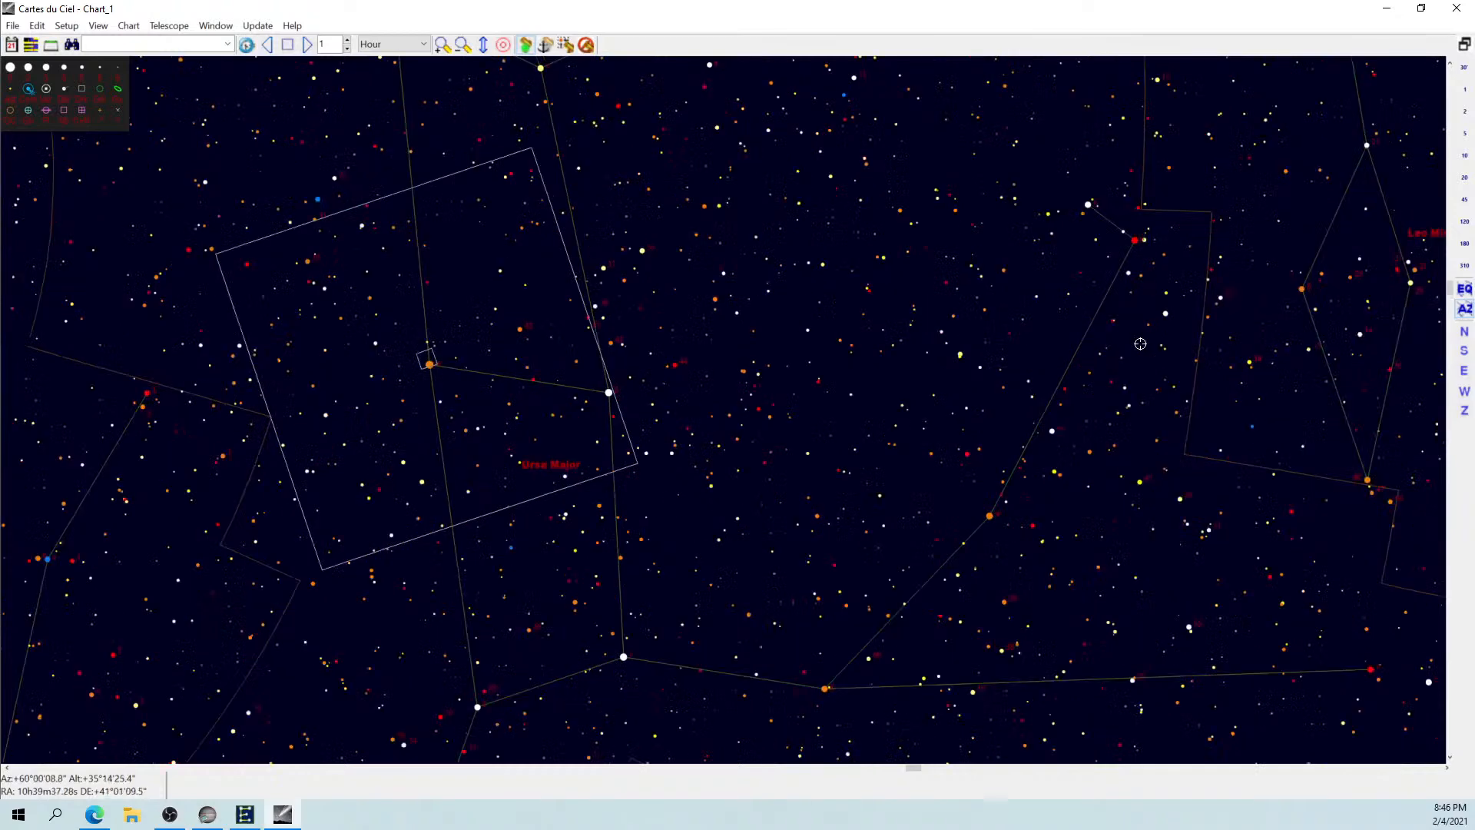
left_click_drag(1073, 356, 803, 353)
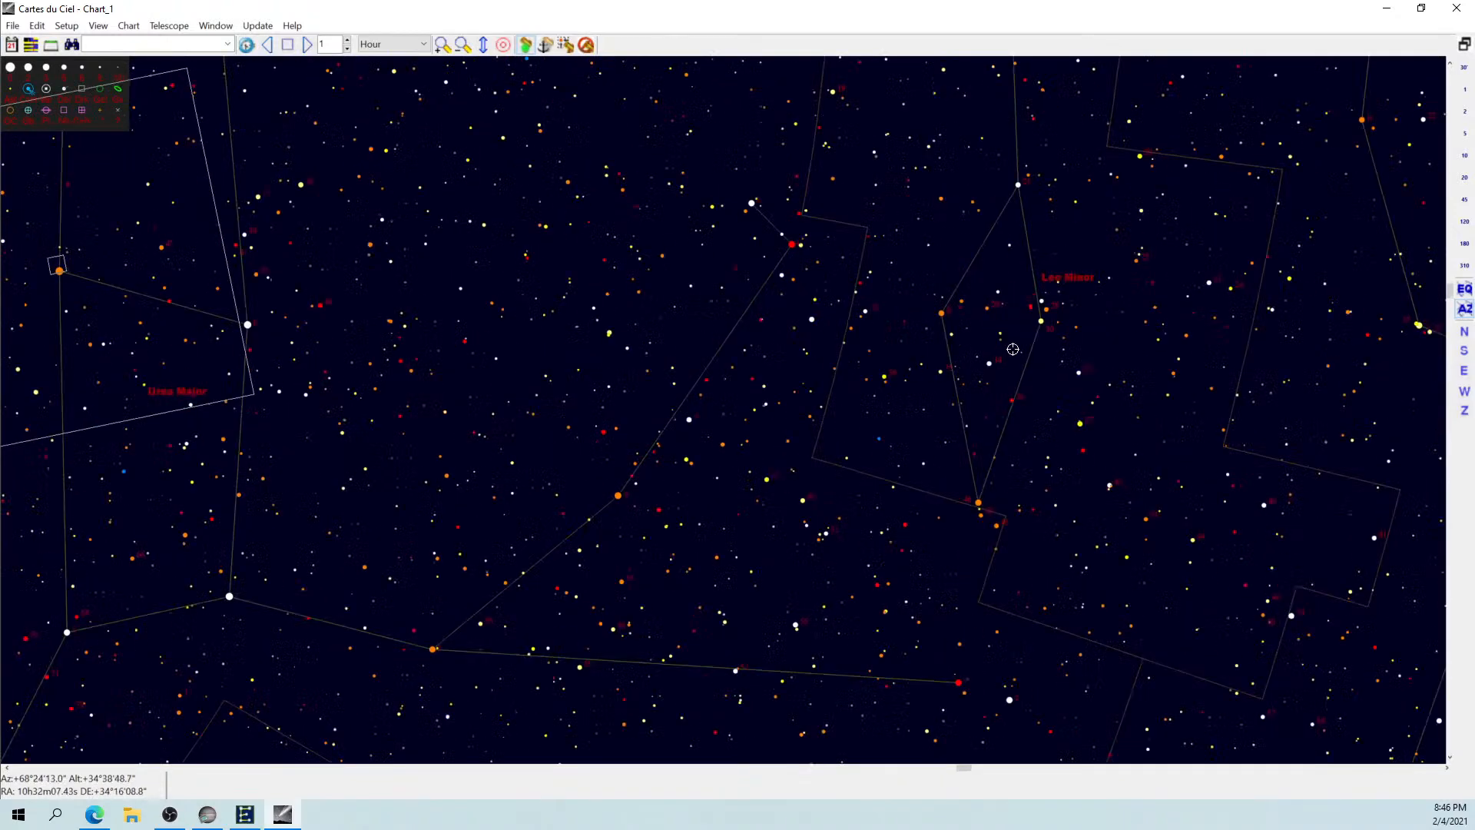
left_click(1041, 323)
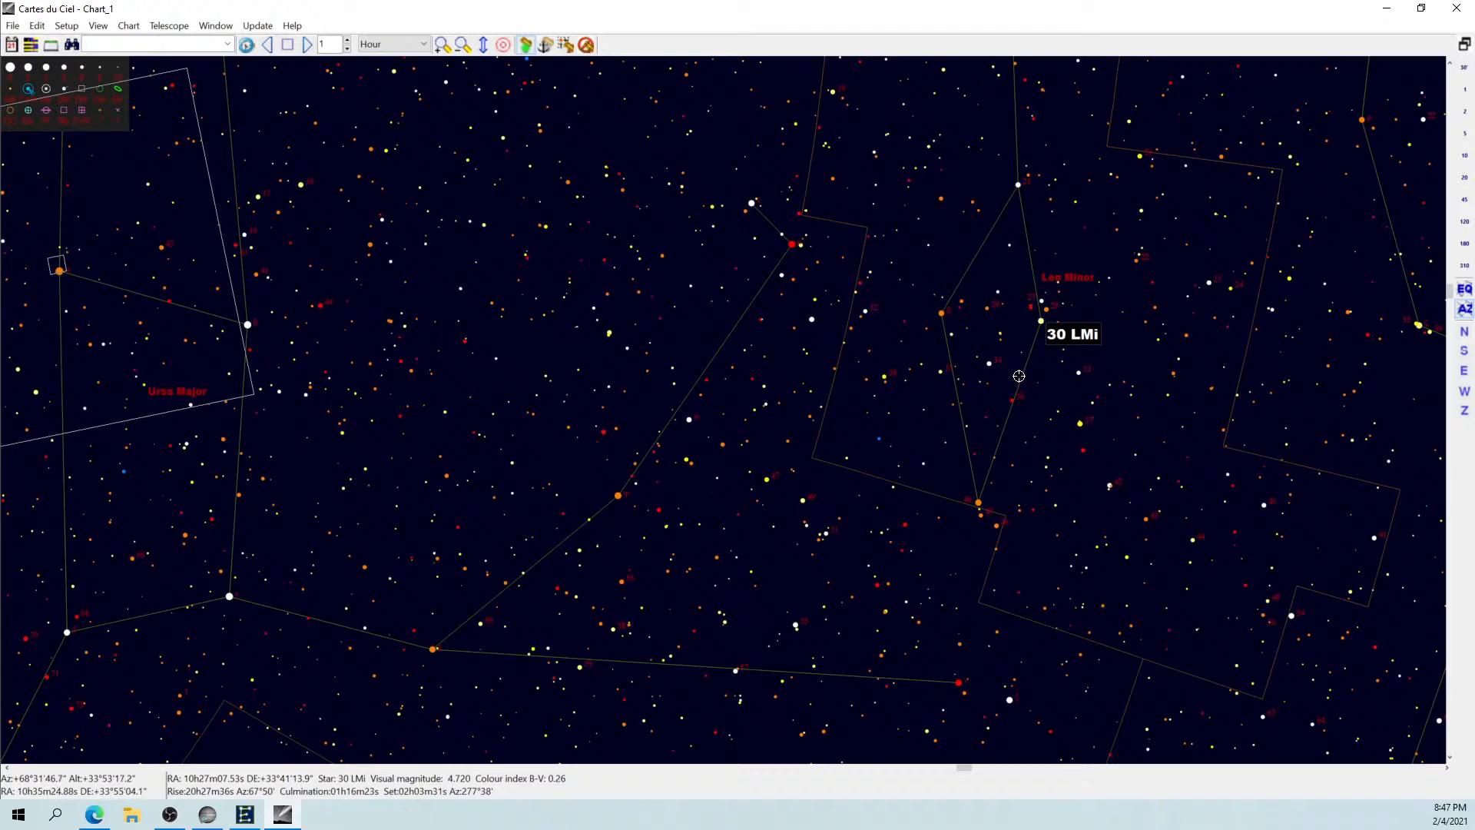
Select the star Iot Cnc in Cancer and slew the telescope to it.
scroll(915, 336, "down", 3)
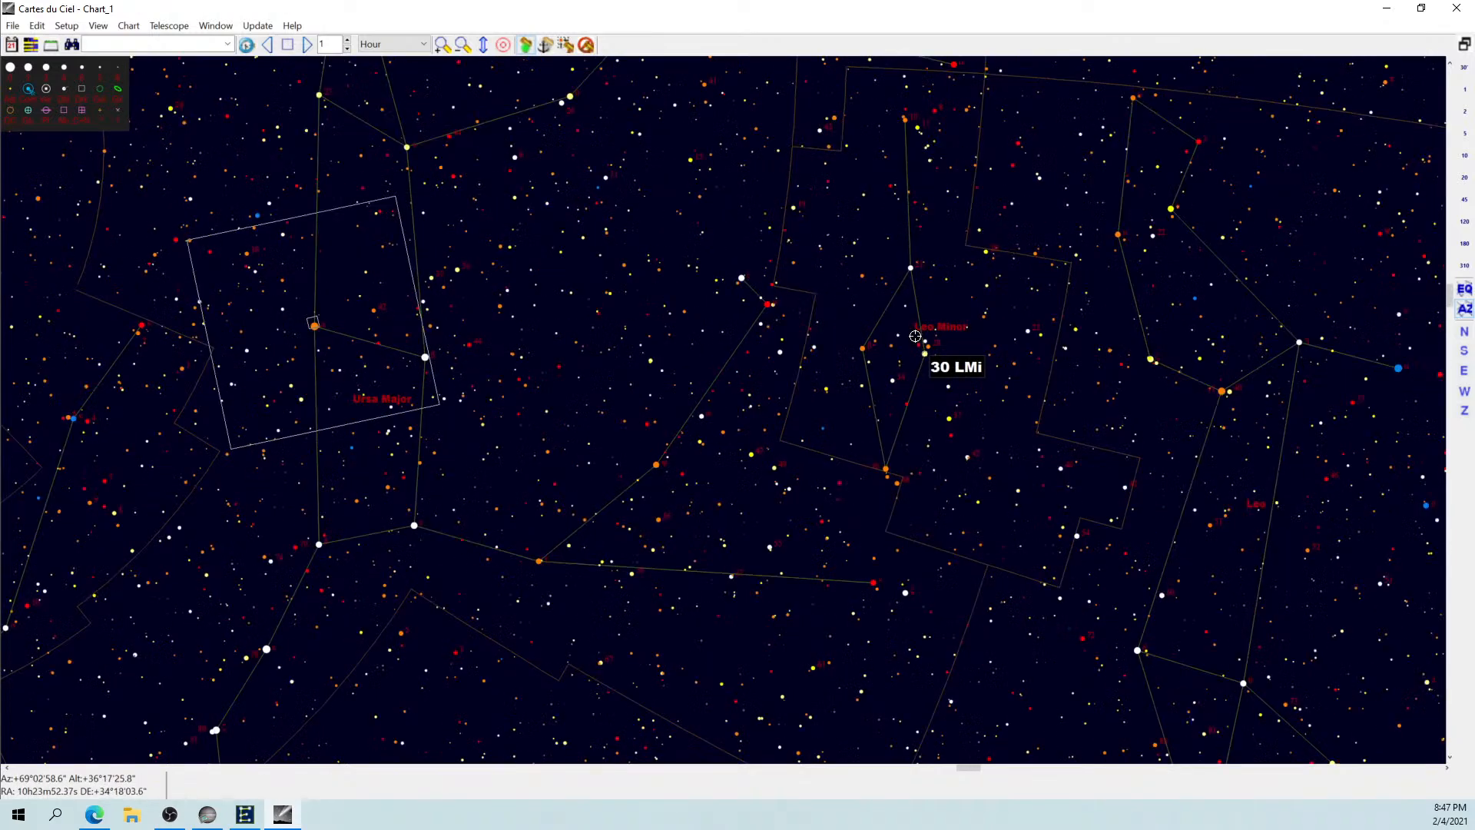
scroll(914, 336, "down", 2)
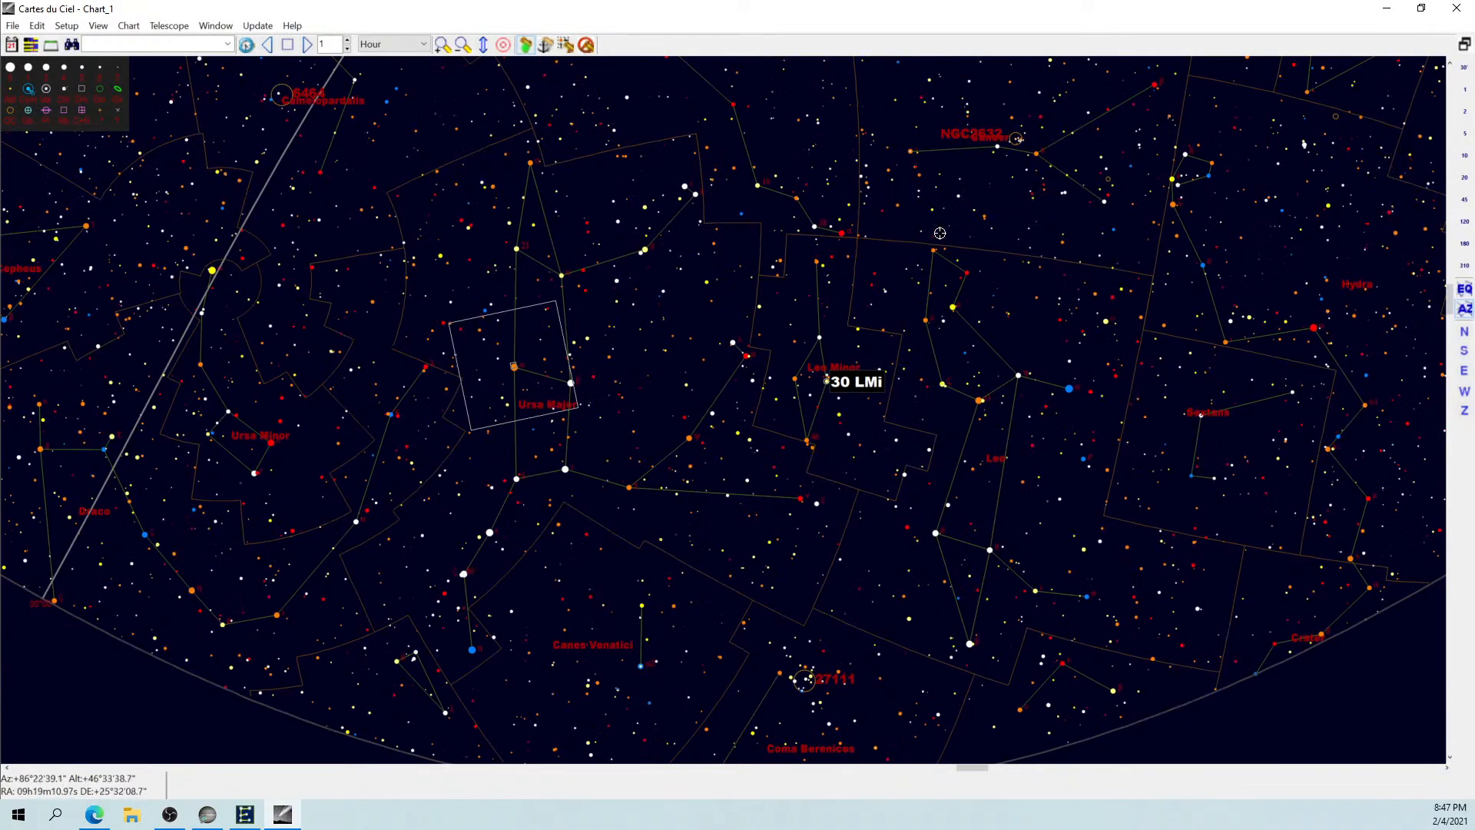
left_click(908, 152)
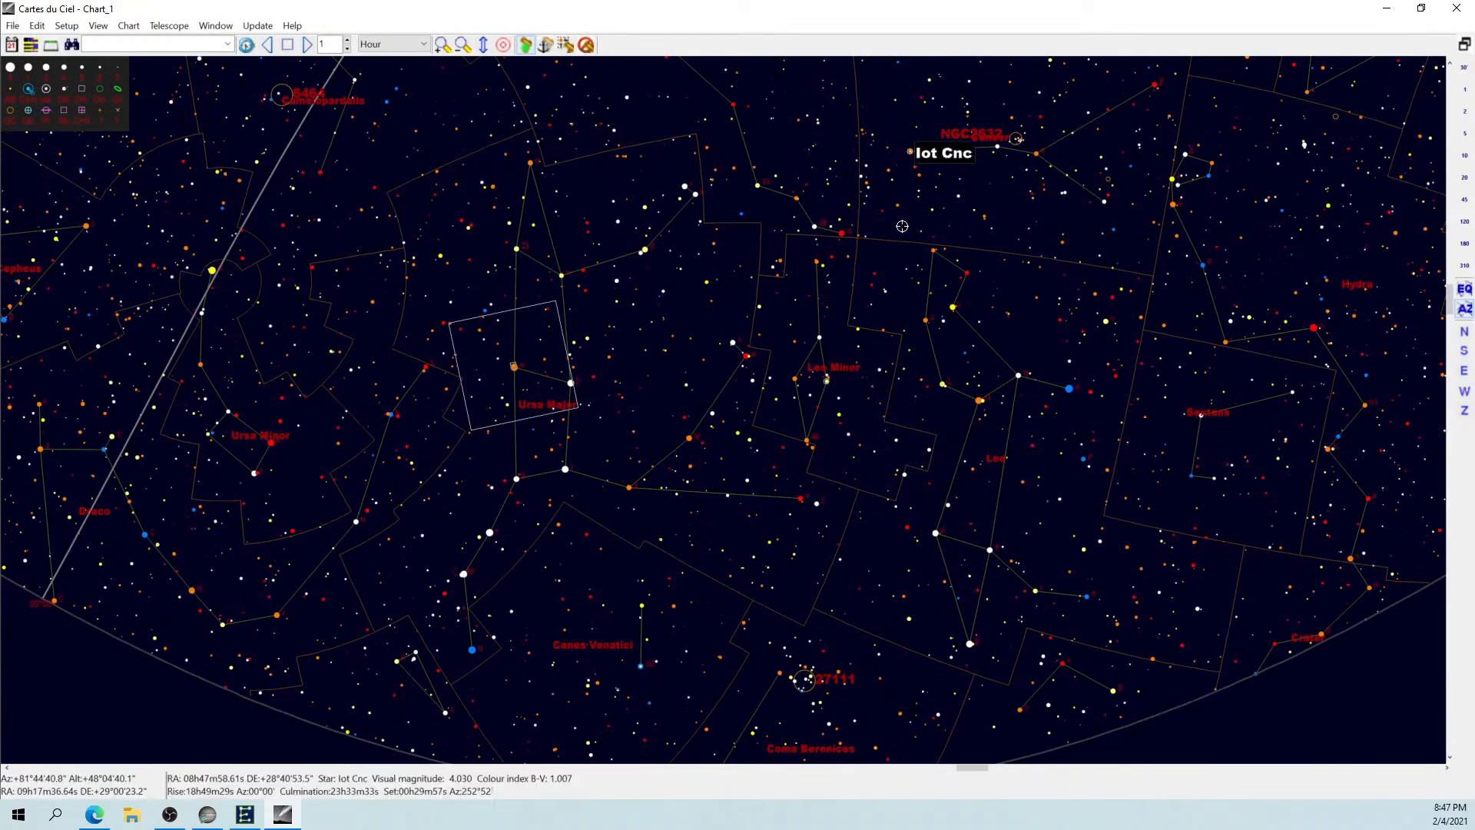
left_click(567, 45)
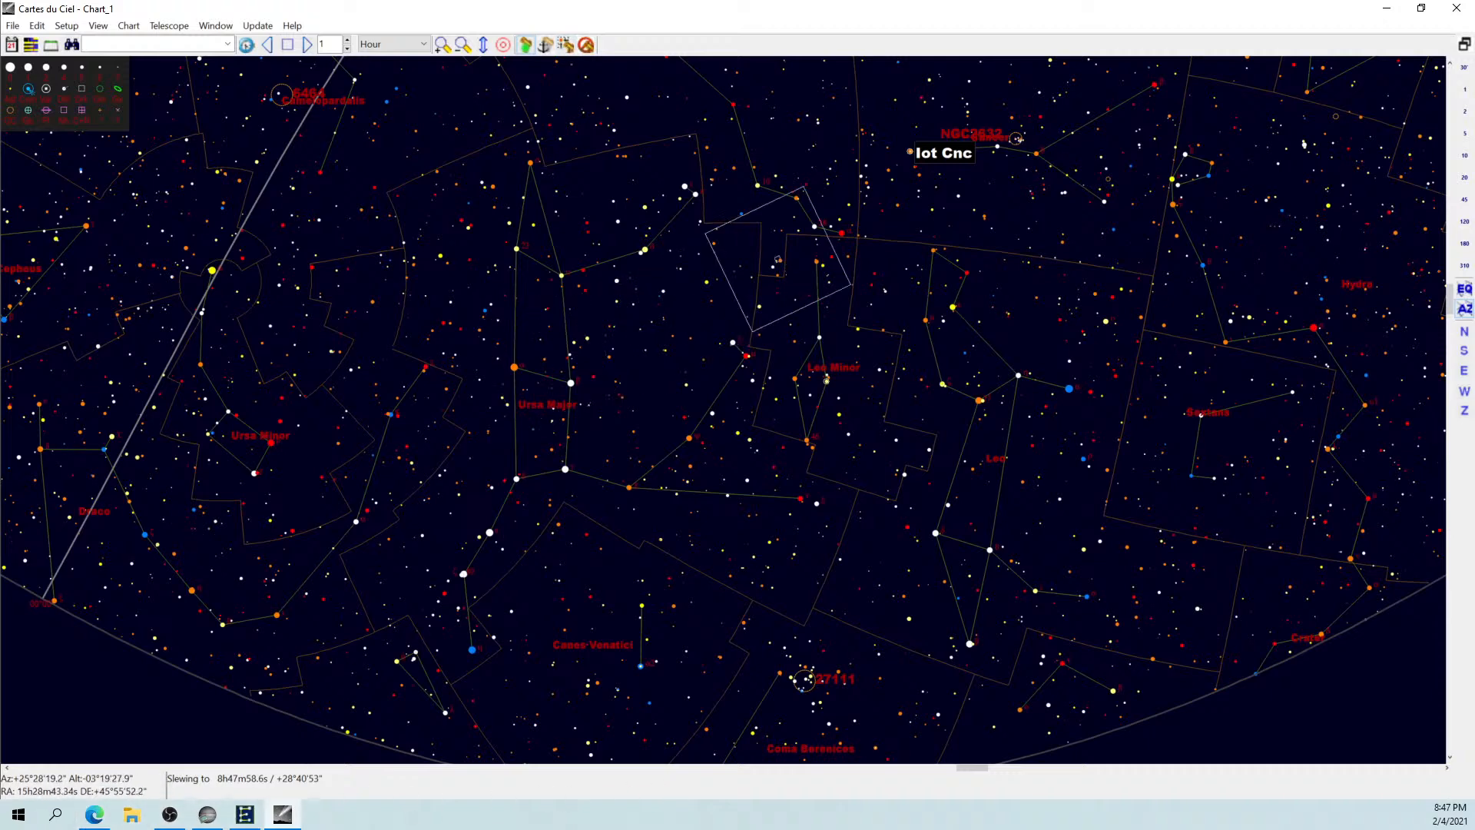
Minimize the Cartes du Ciel chart and plate solve and resync the mount on the Iot Cnc field in SharpCap.
key("alt+Tab")
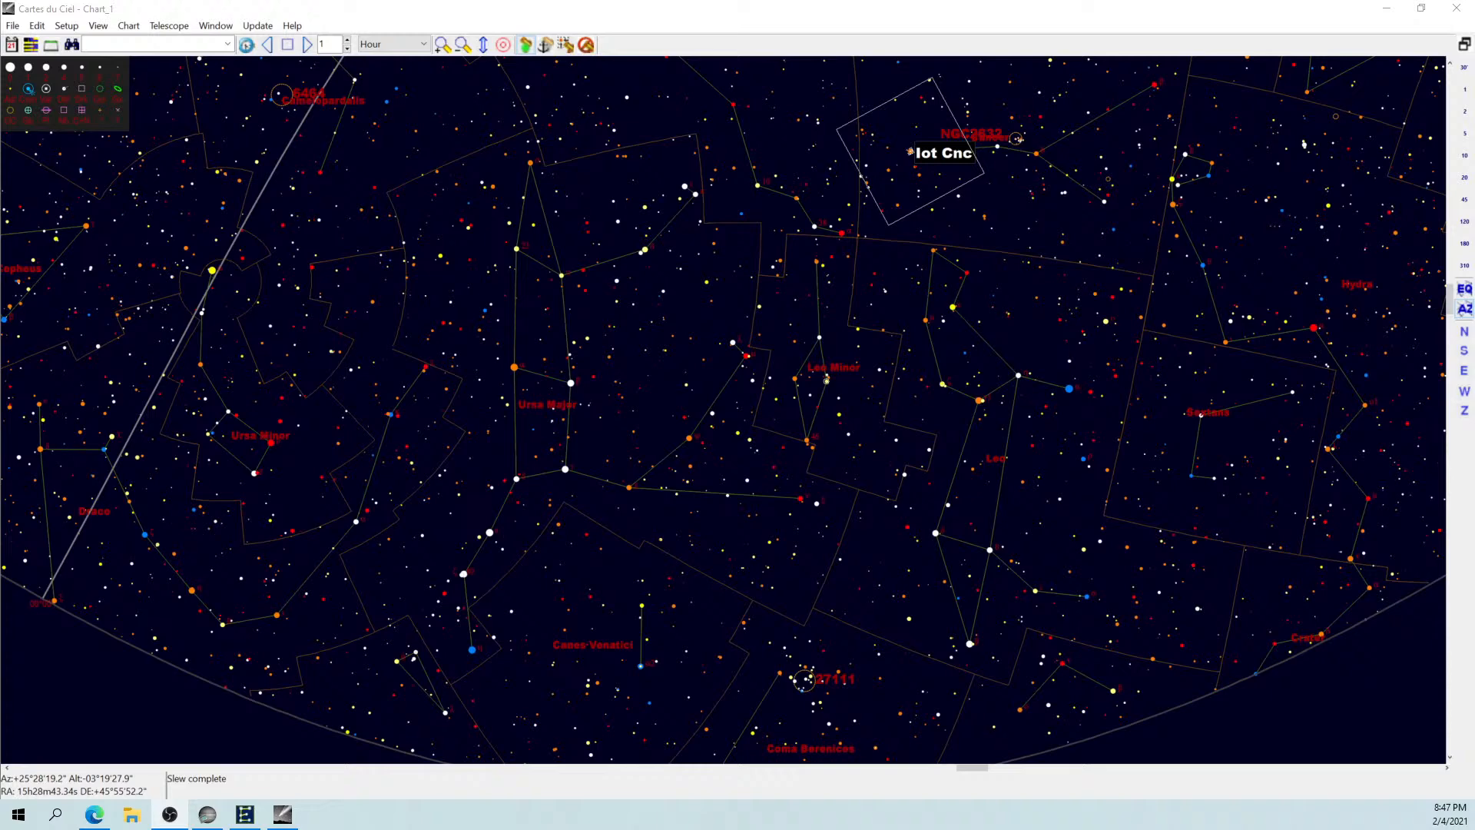
left_click(1386, 9)
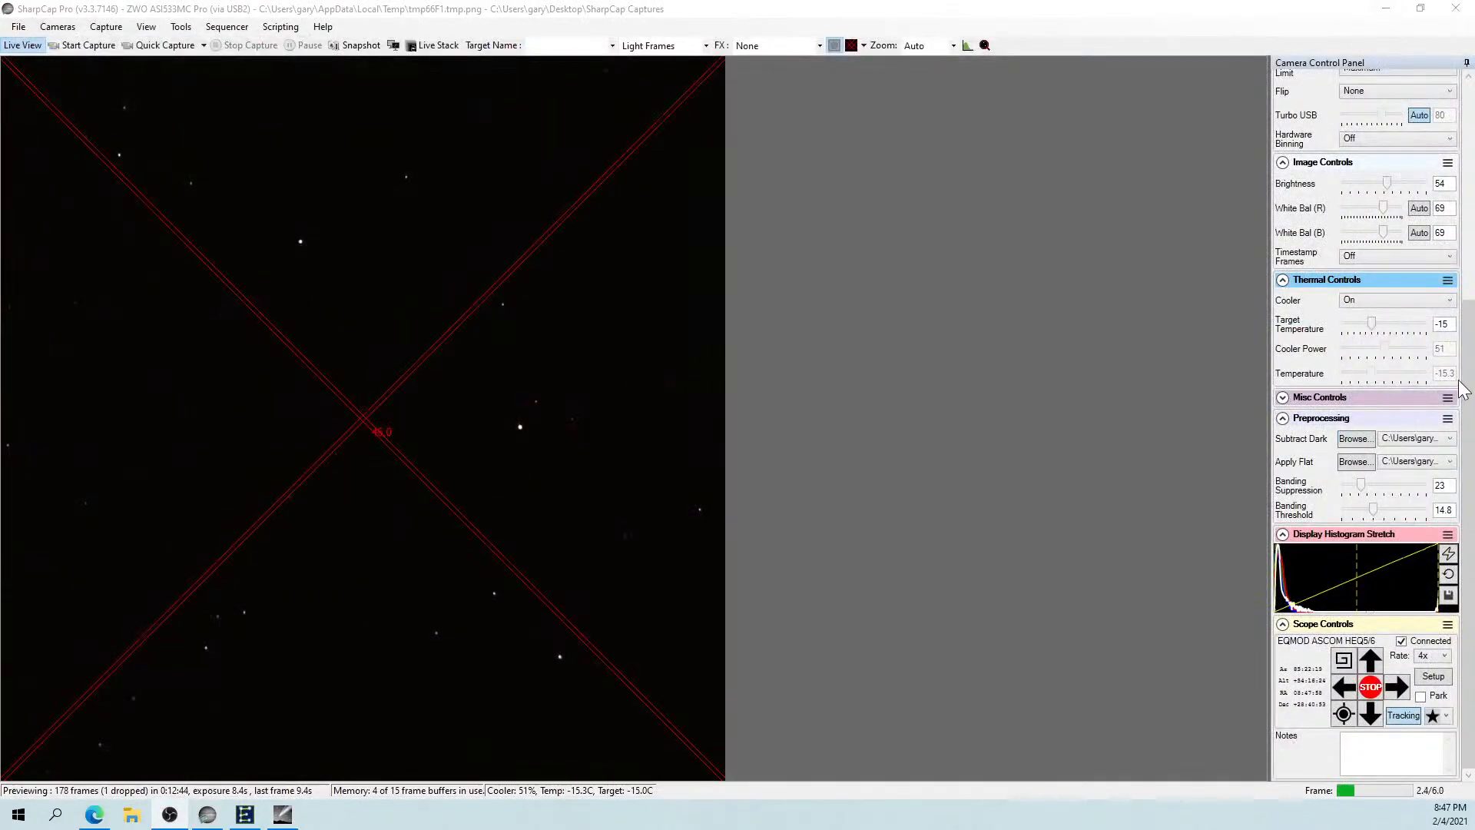
left_click(1345, 716)
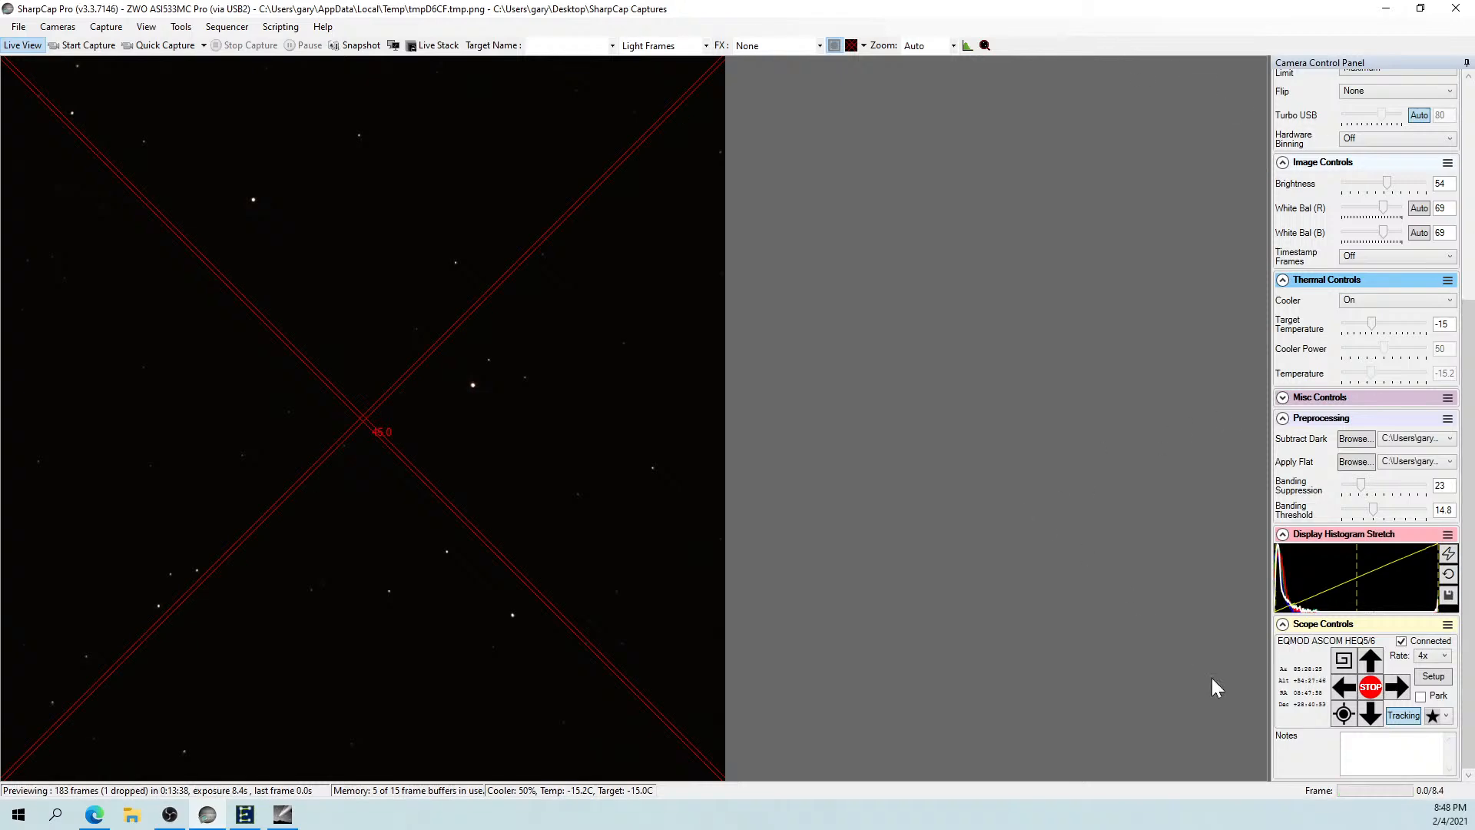
Plate solve the Iot Cnc field again to resync the mount, and reapply the San Diego site information in EQMOD before minimizing it.
left_click(1343, 714)
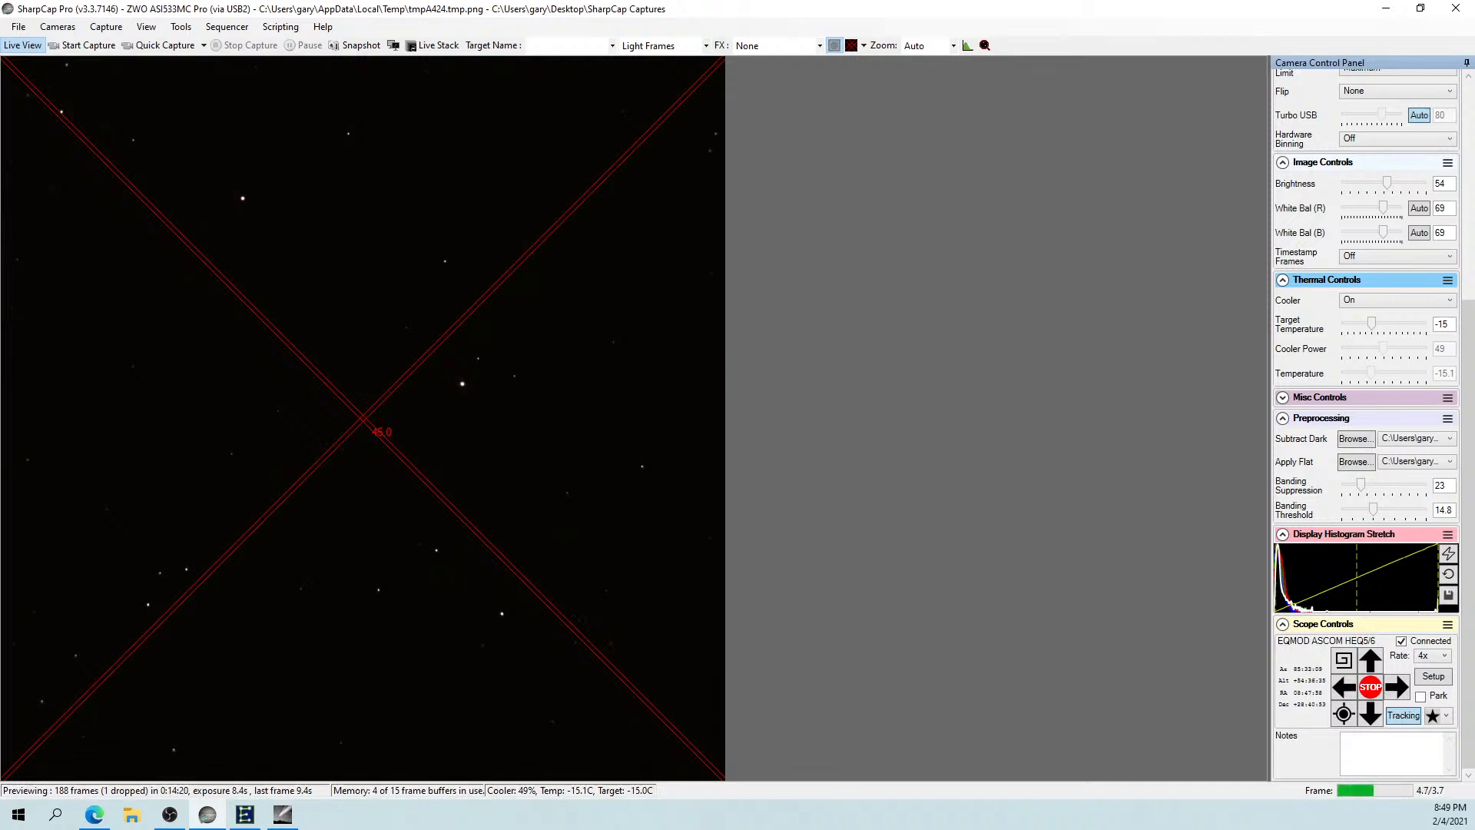
key("alt+Tab")
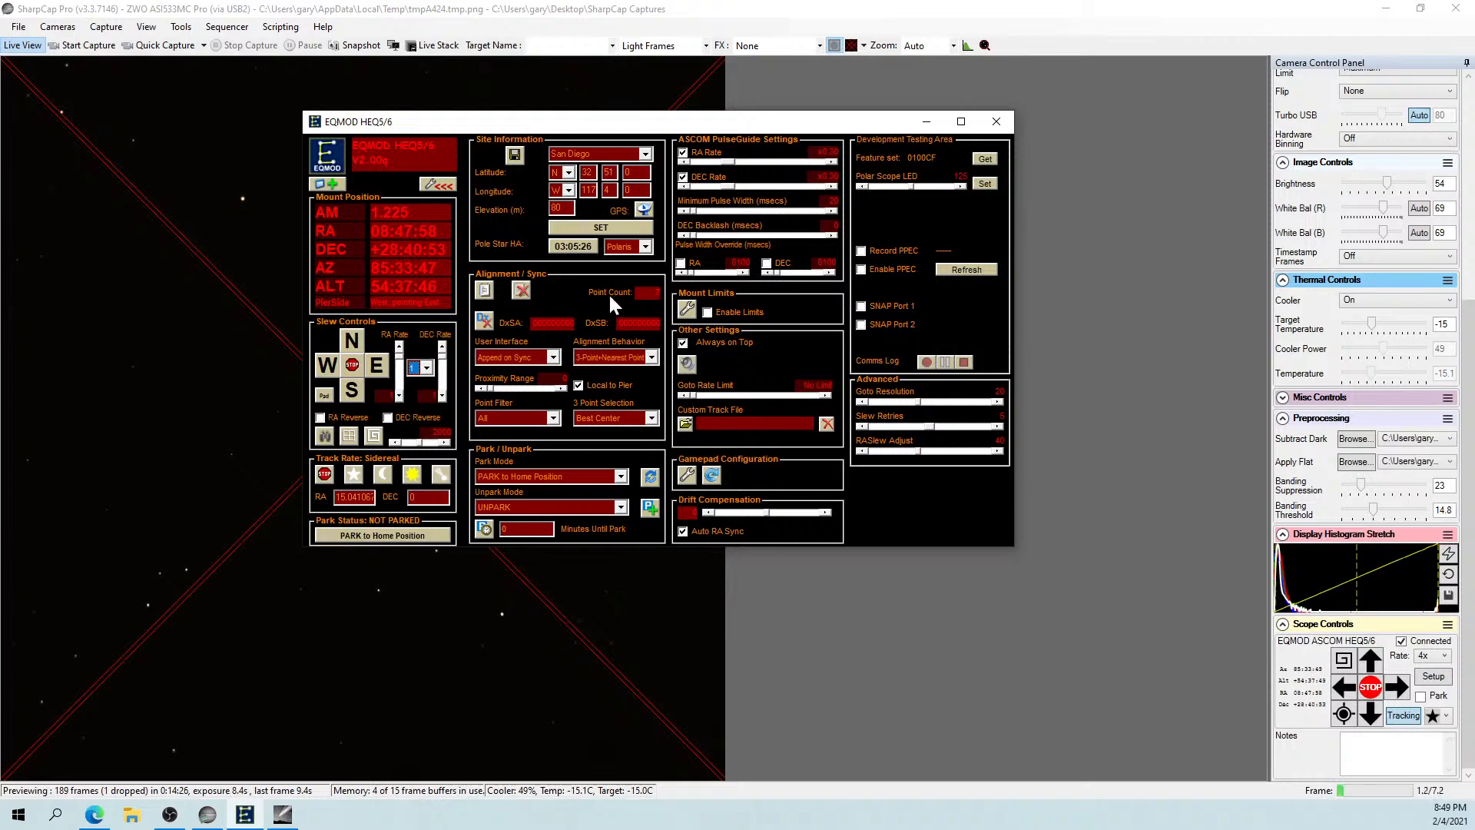
left_click(624, 227)
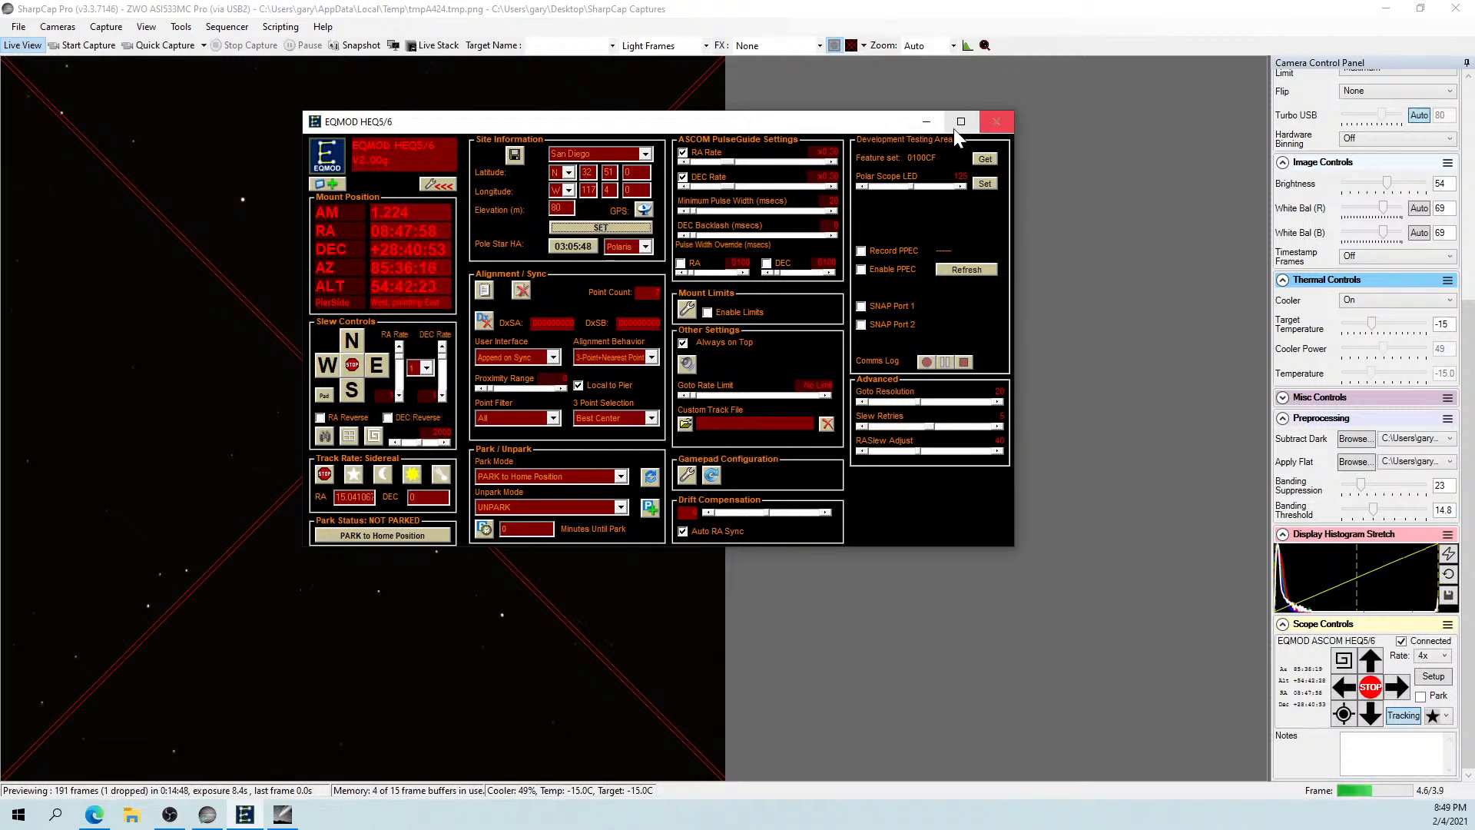
left_click(926, 123)
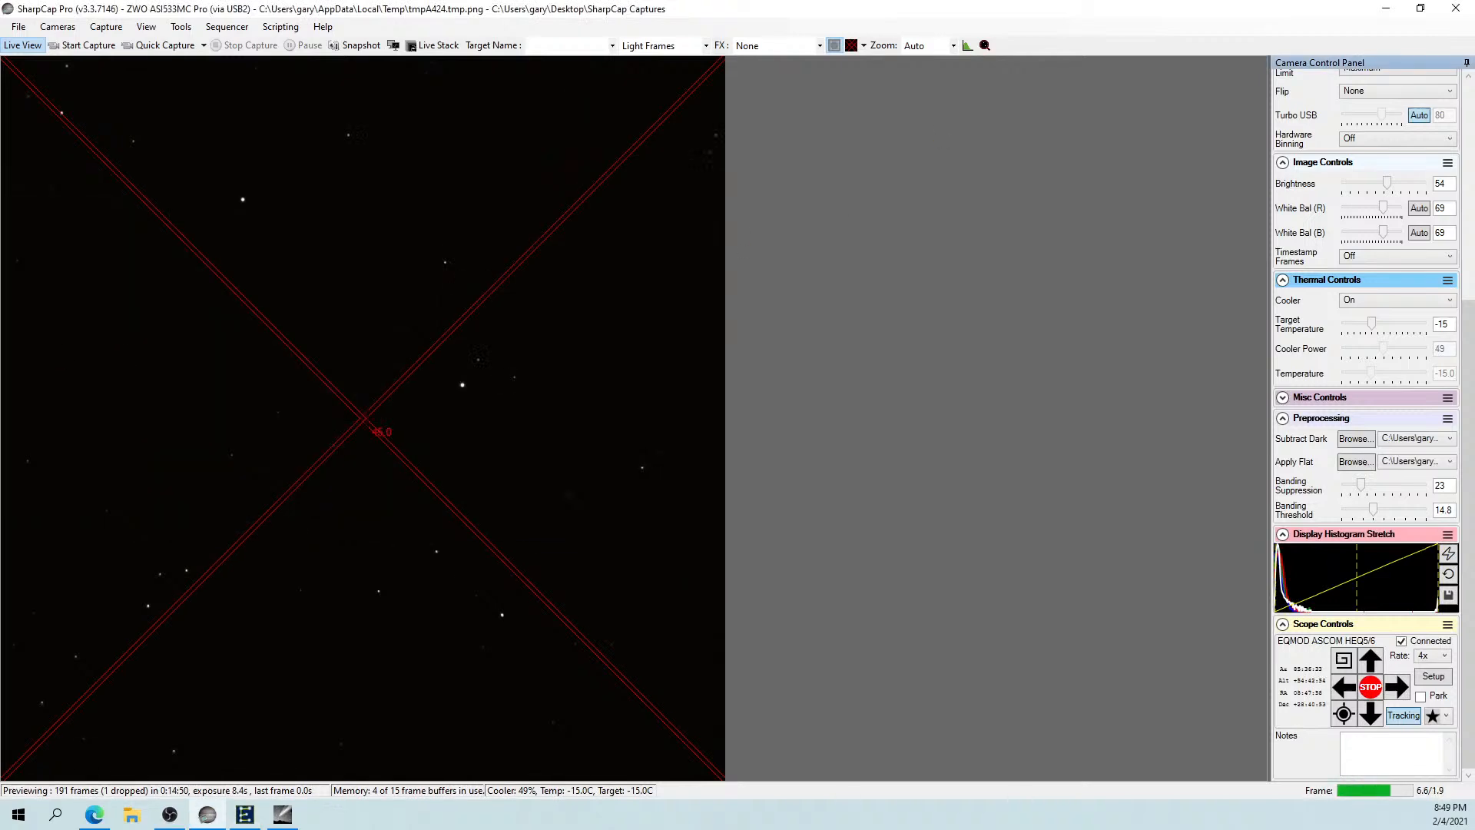
Switch to Cartes du Ciel and refresh its clock by turning Use system time (UT) off and on again and applying the date and time settings.
left_click(283, 815)
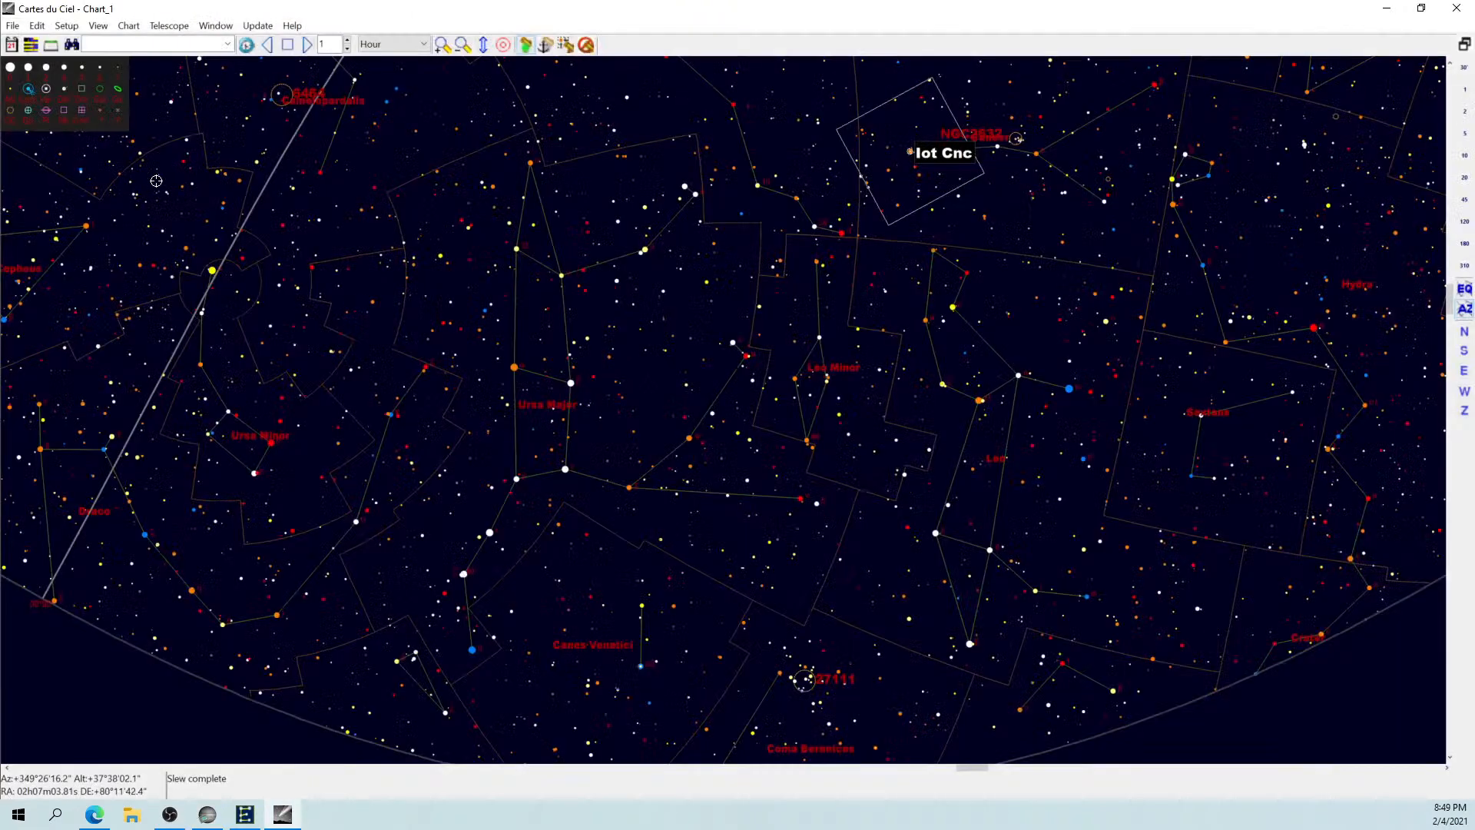
left_click(66, 26)
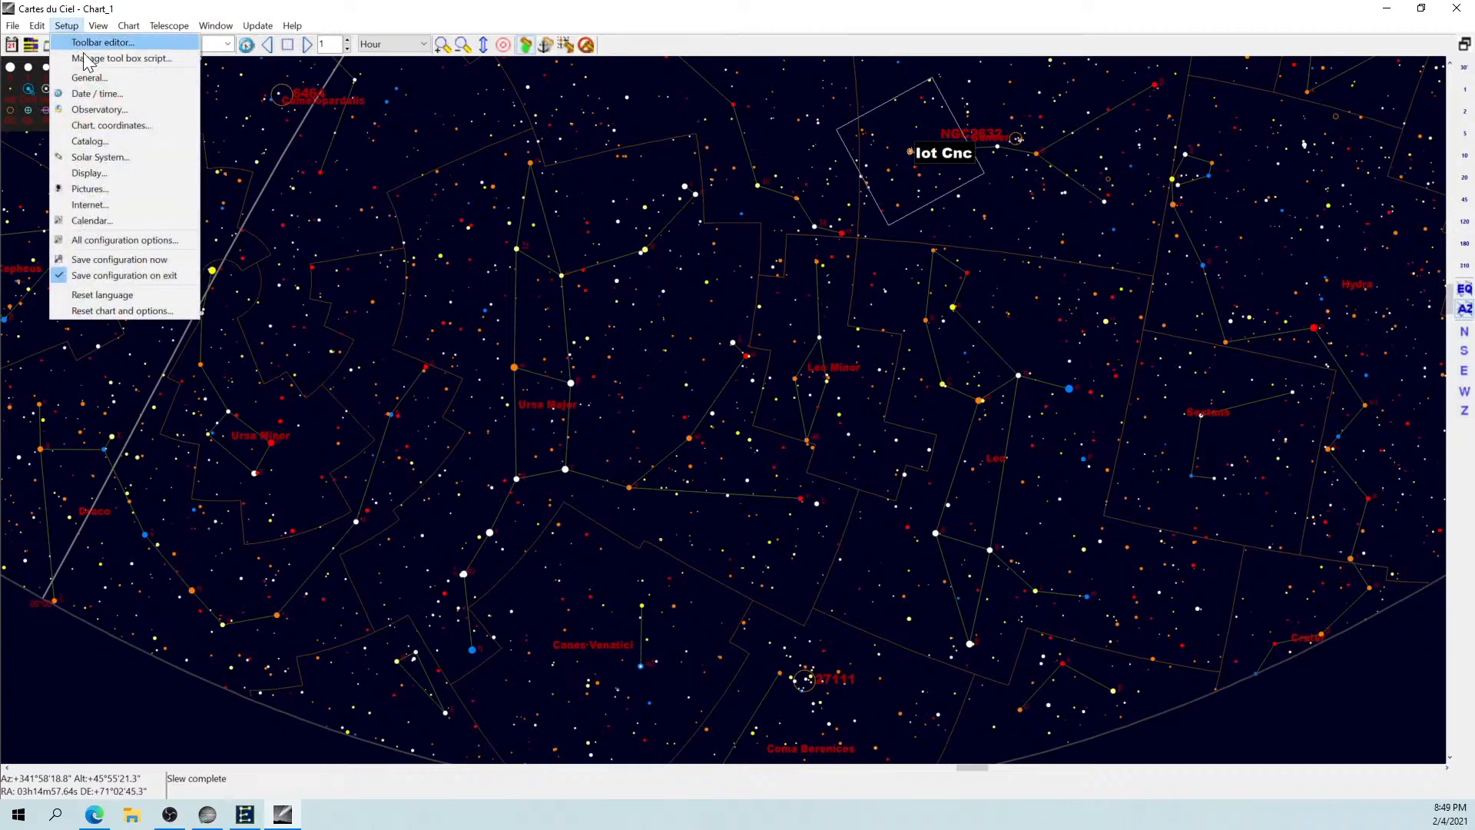
left_click(111, 115)
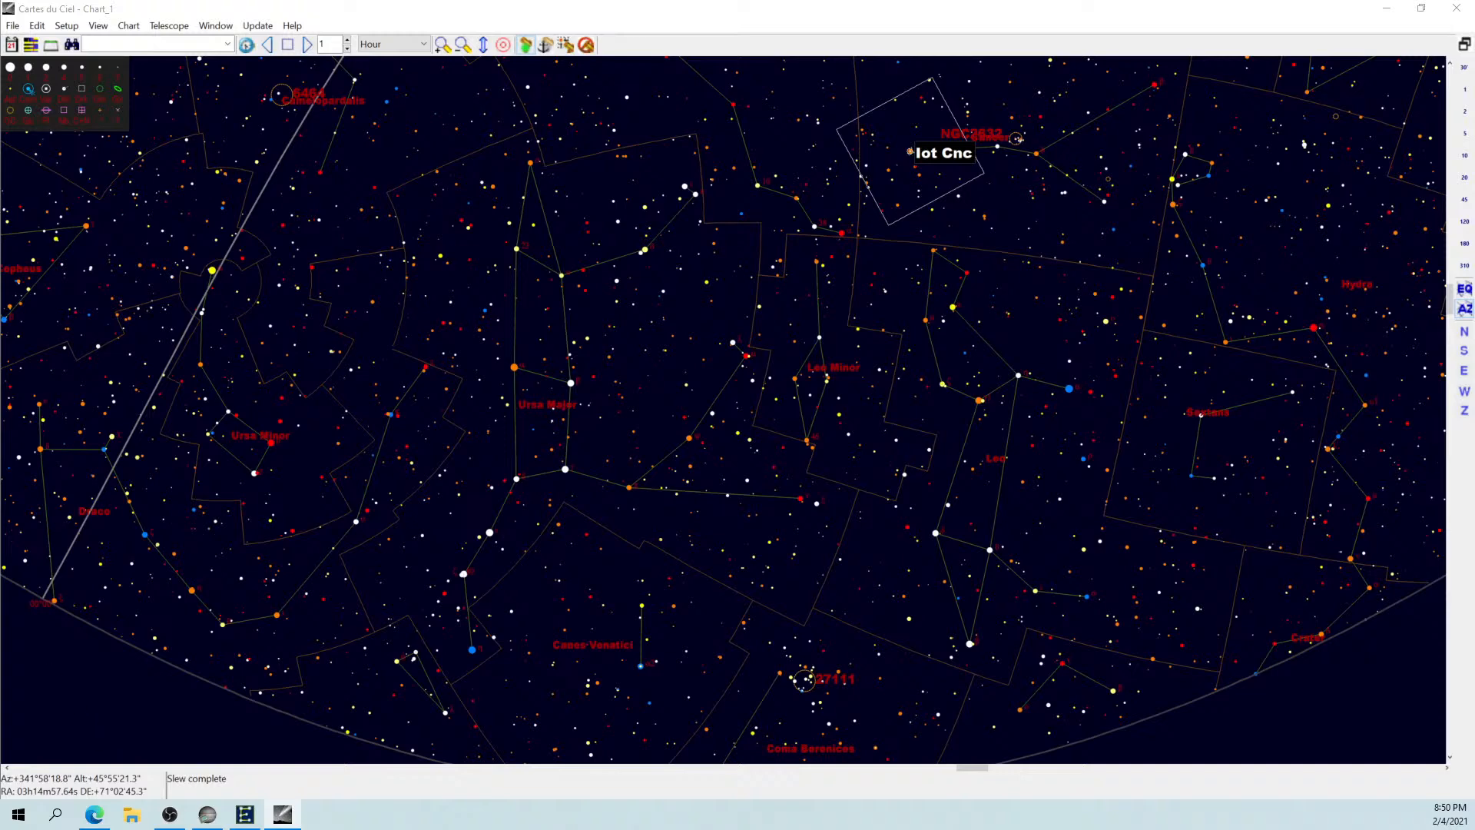
left_click_drag(0, 138, 580, 209)
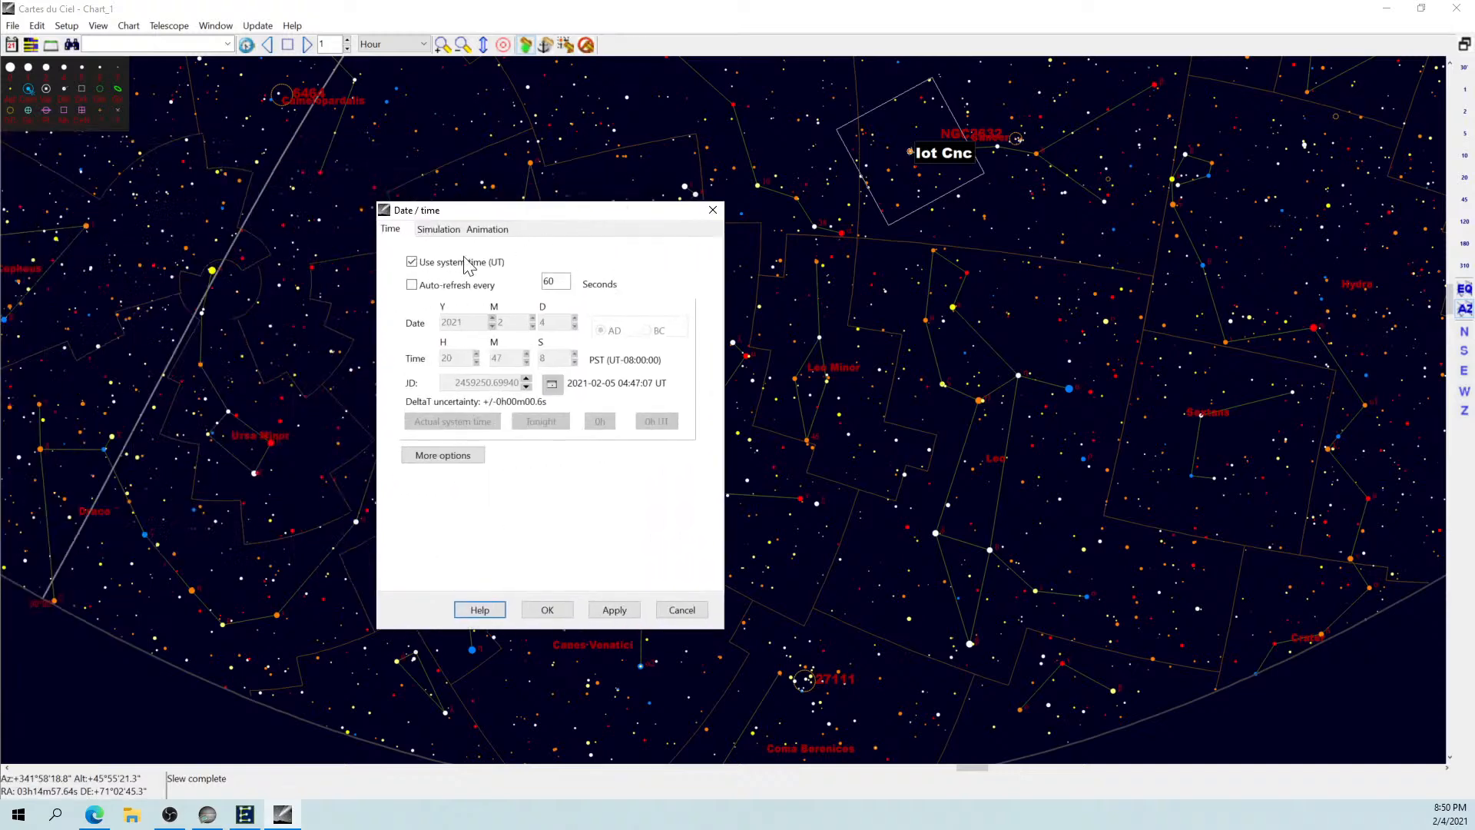
left_click(412, 263)
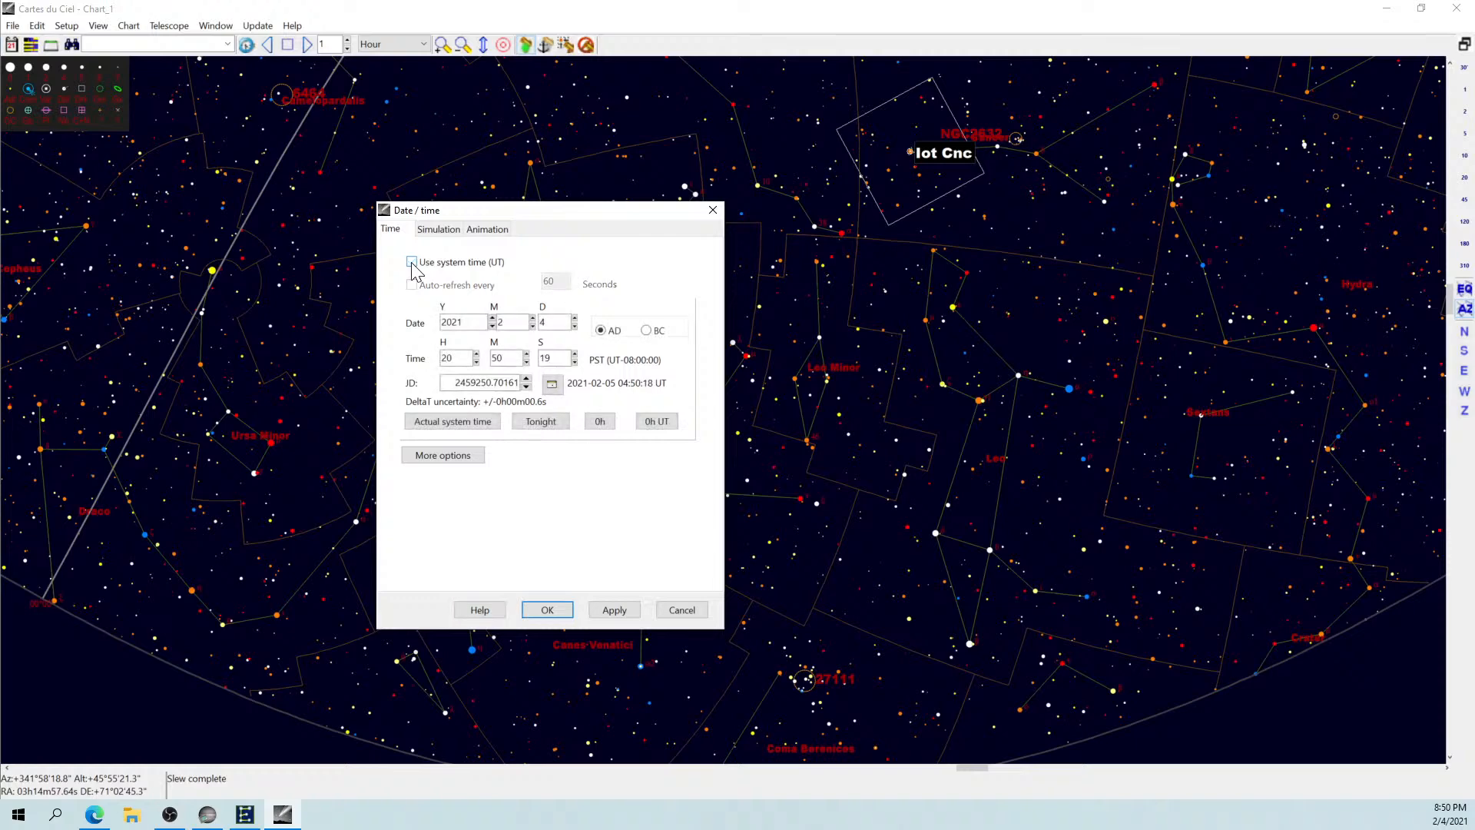
left_click(412, 263)
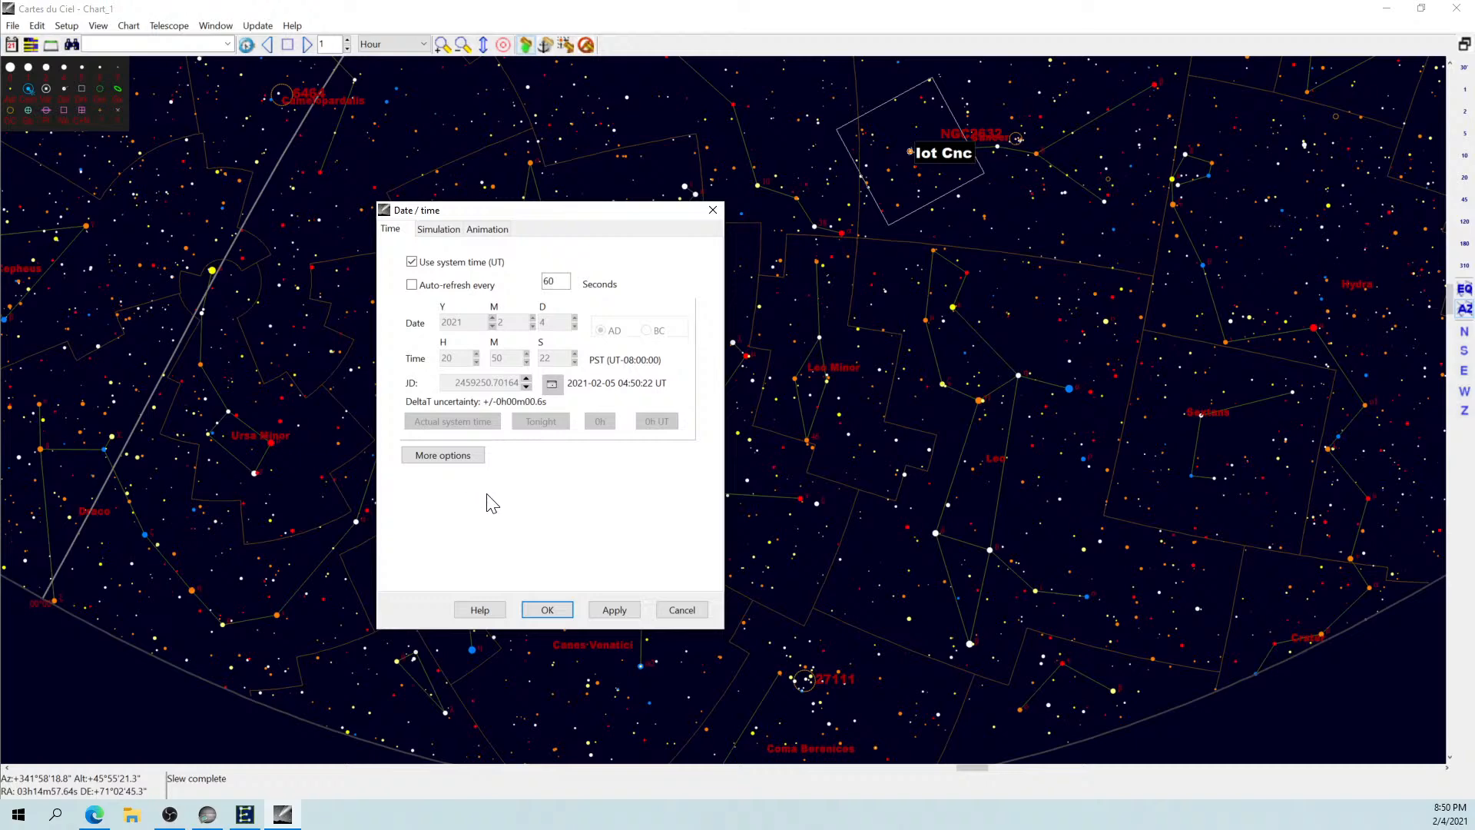
left_click(604, 608)
left_click(559, 607)
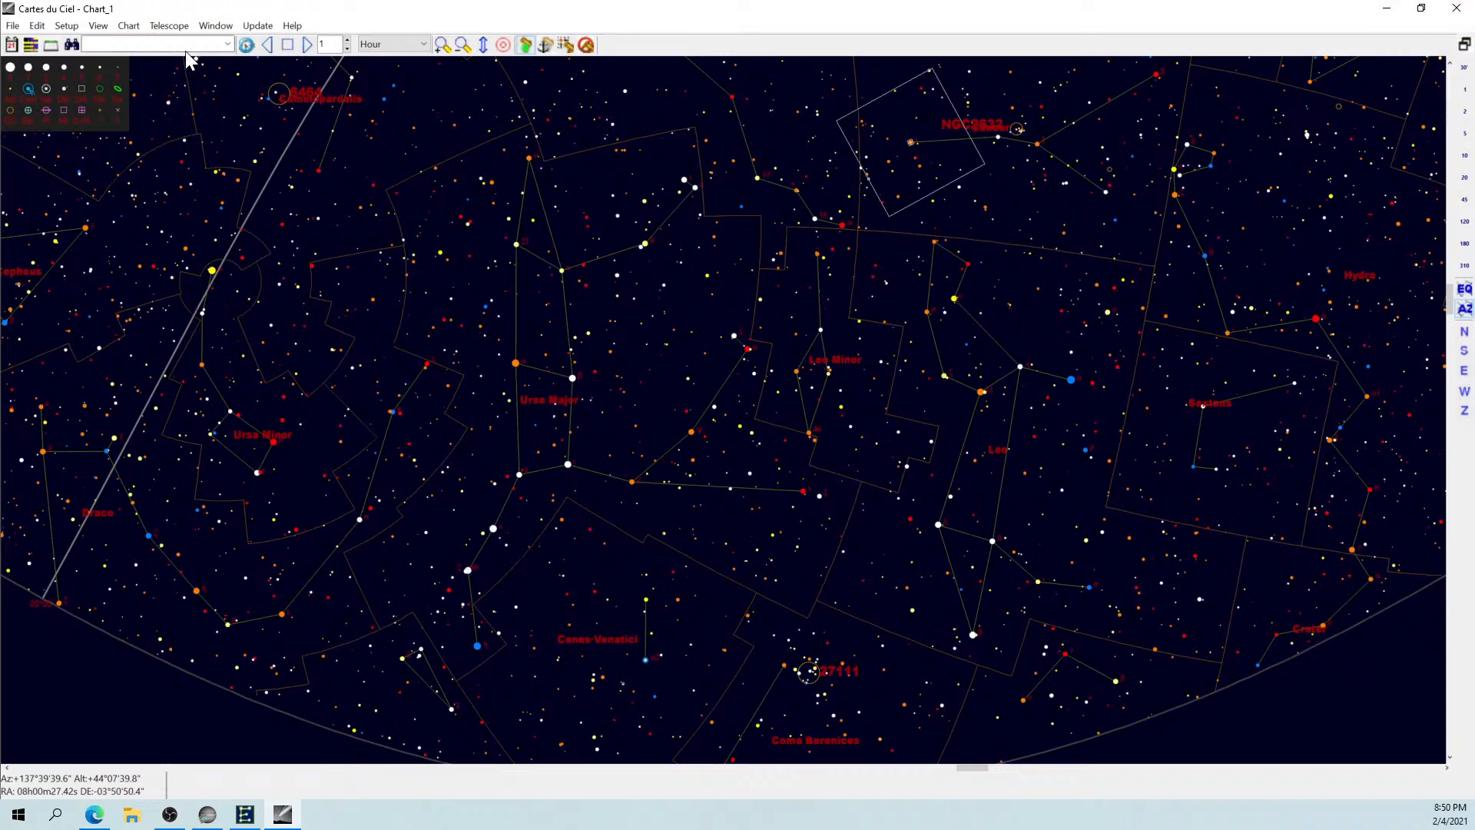
Exit Cartes du Ciel, saving its program settings, and minimize SharpCap.
left_click(12, 26)
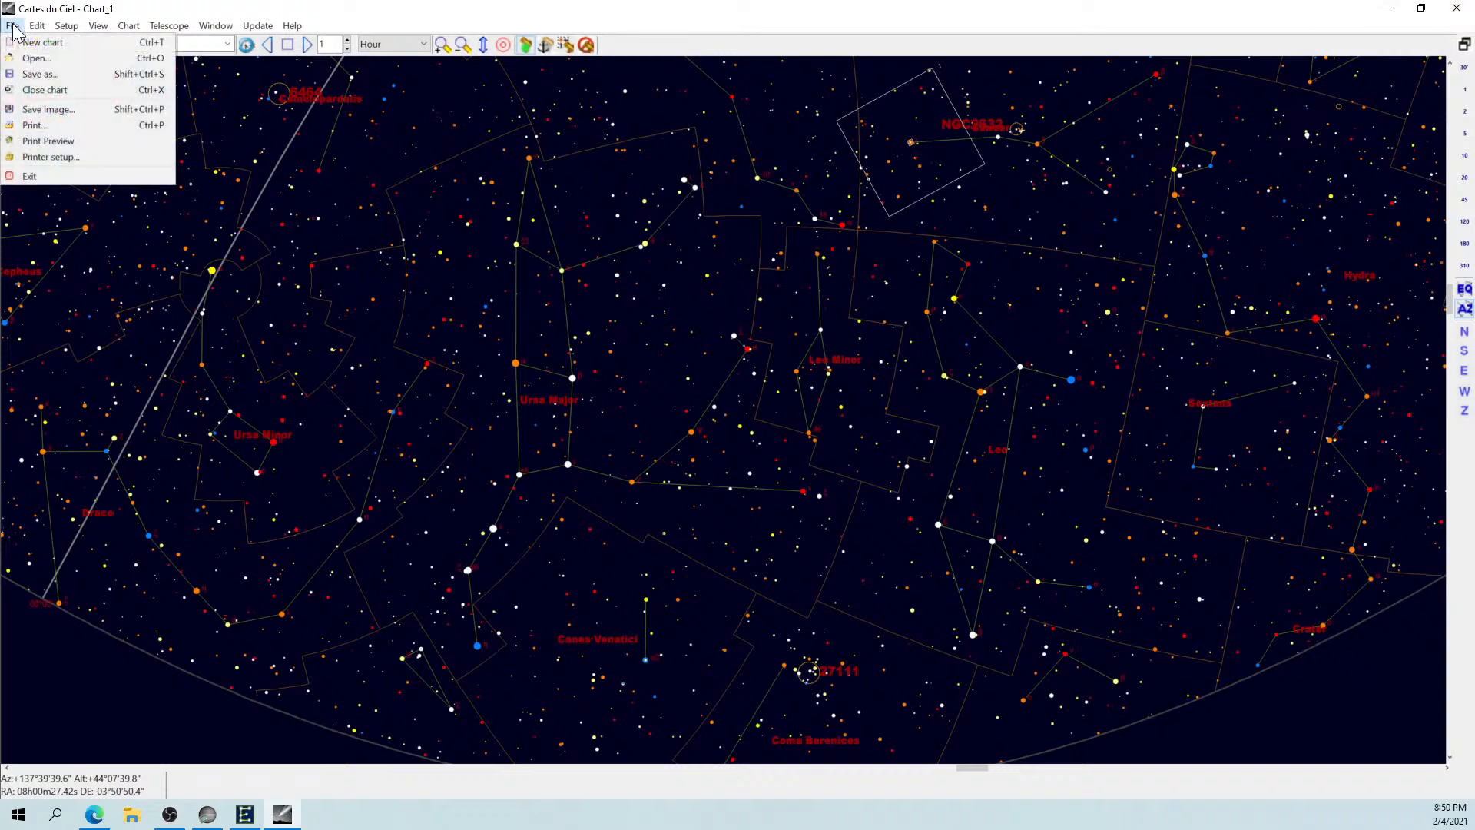
left_click(31, 176)
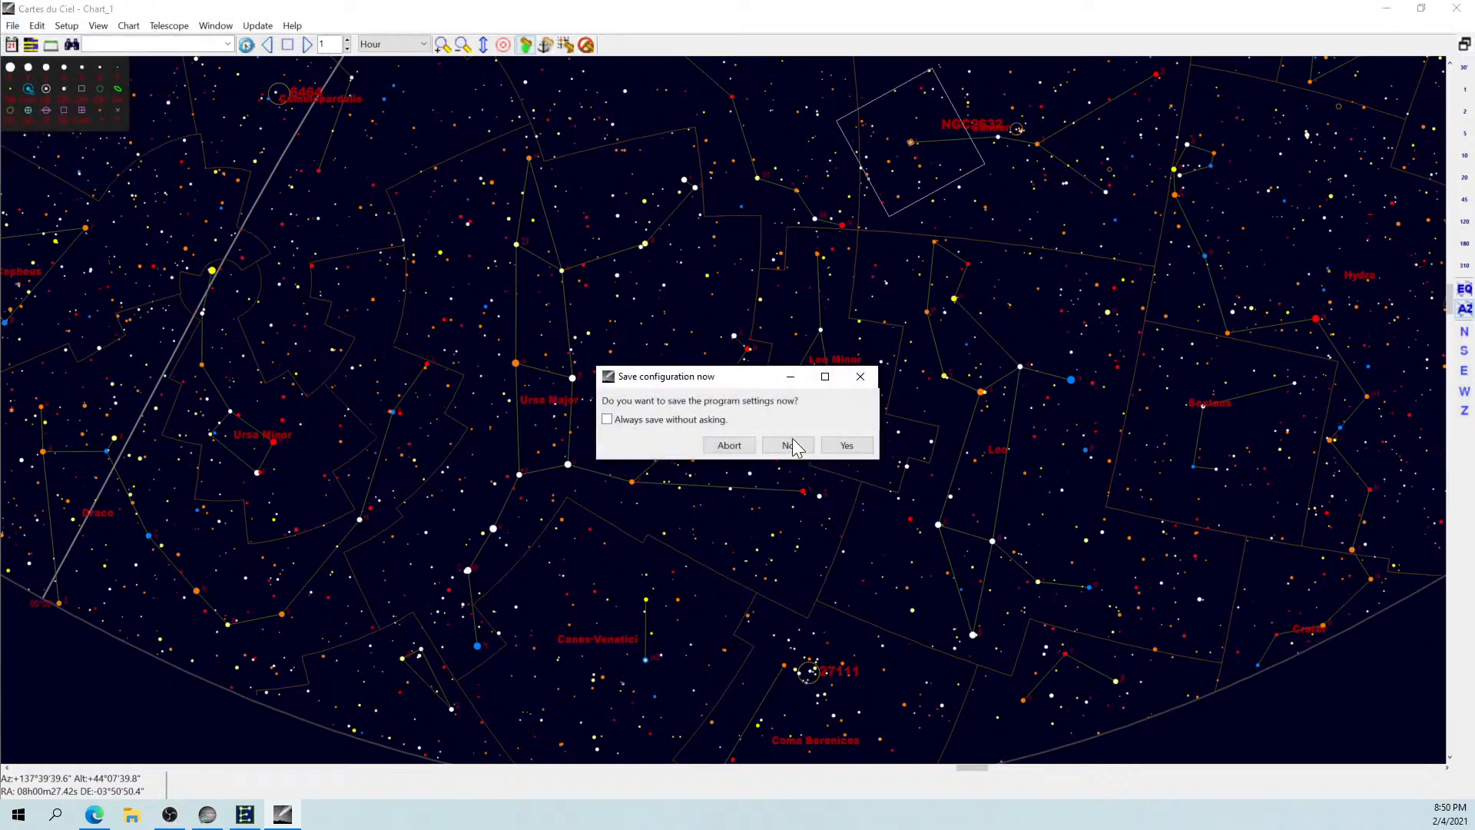
left_click(846, 446)
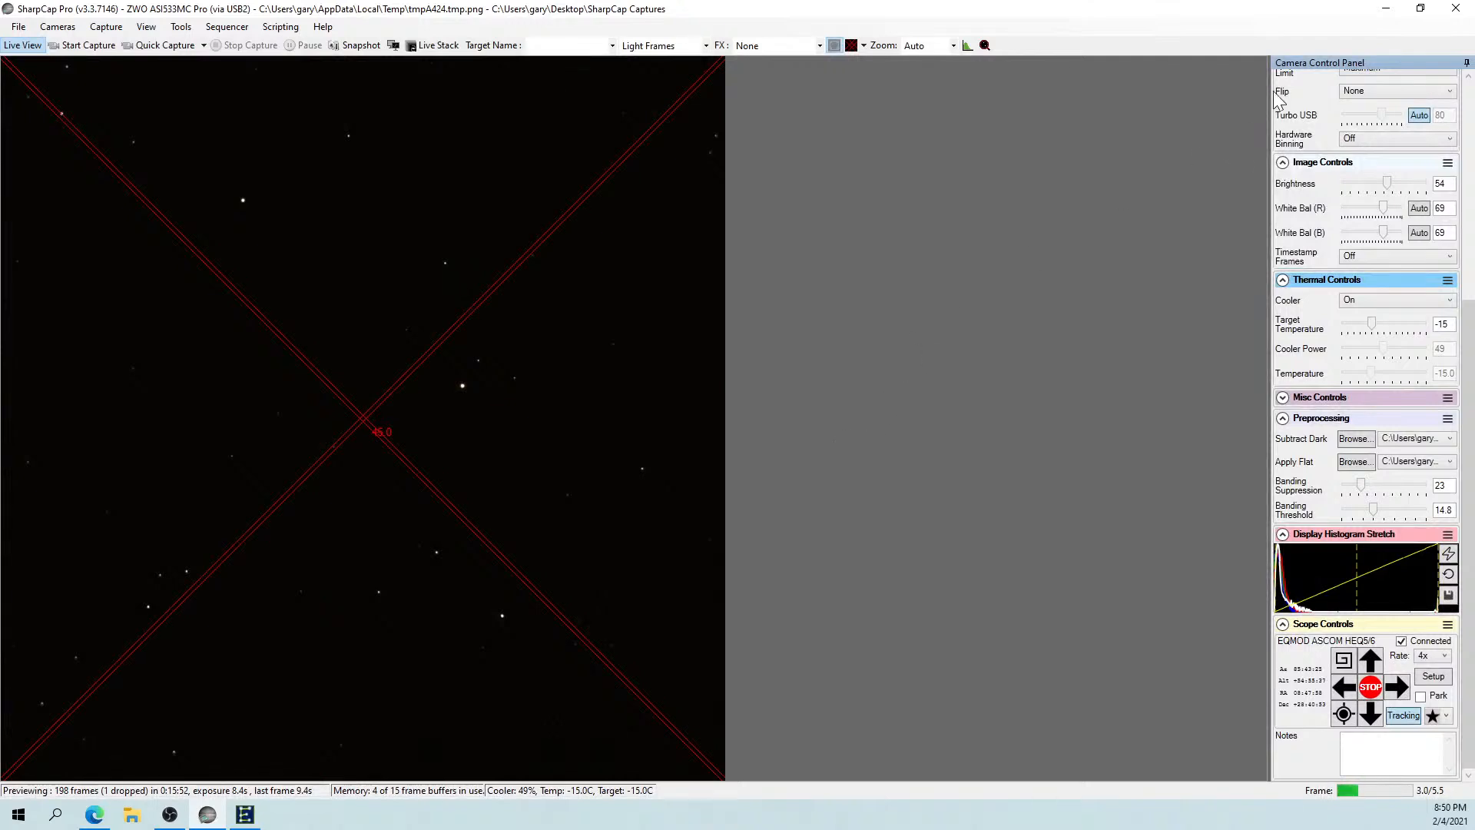
left_click(1382, 11)
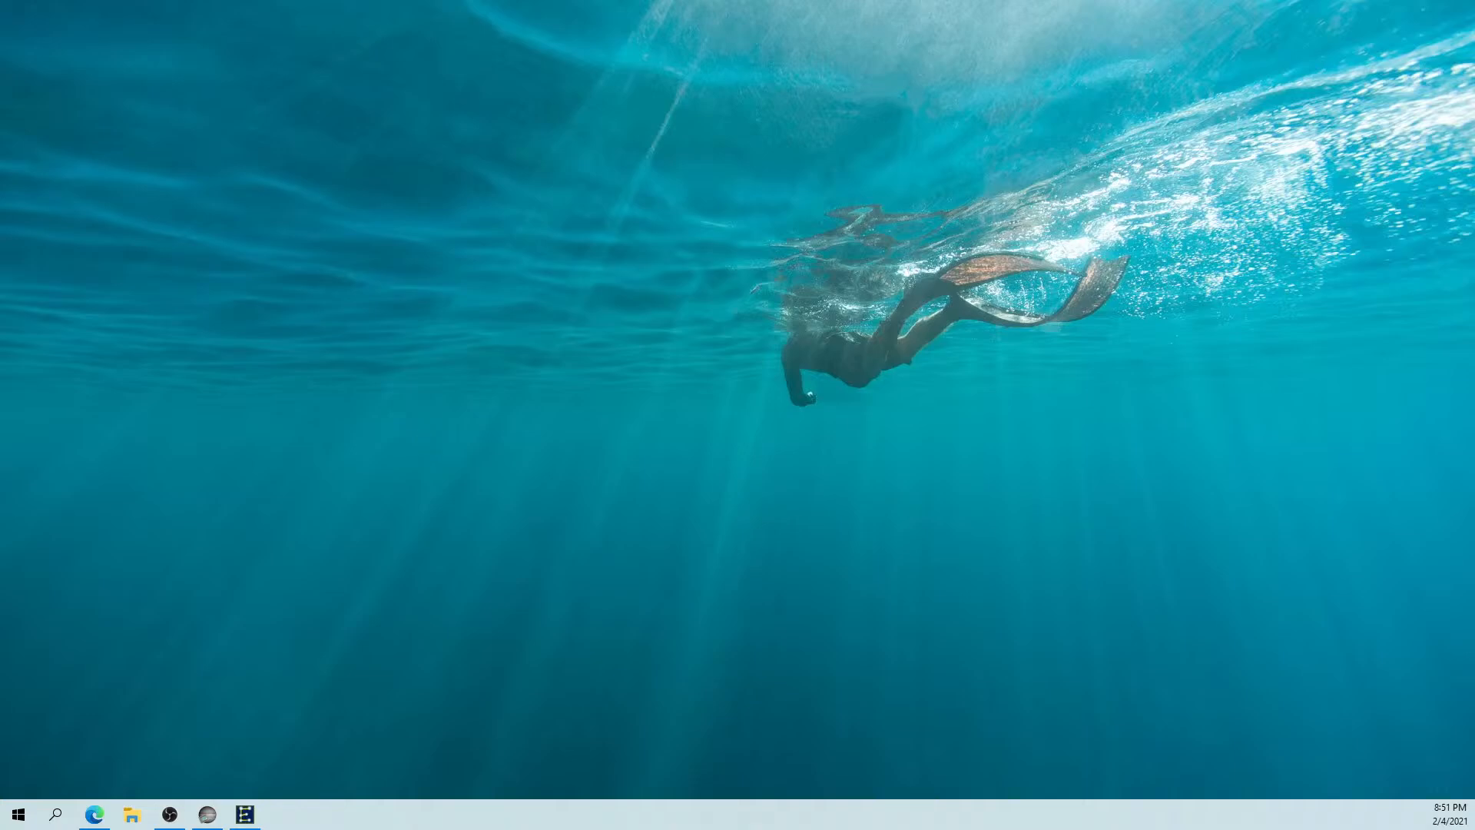
Return to SharpCap, lengthen the exposure to 10.5 s, and start a plate solve of the bright star's field, cancelling it partway.
key("alt+Tab")
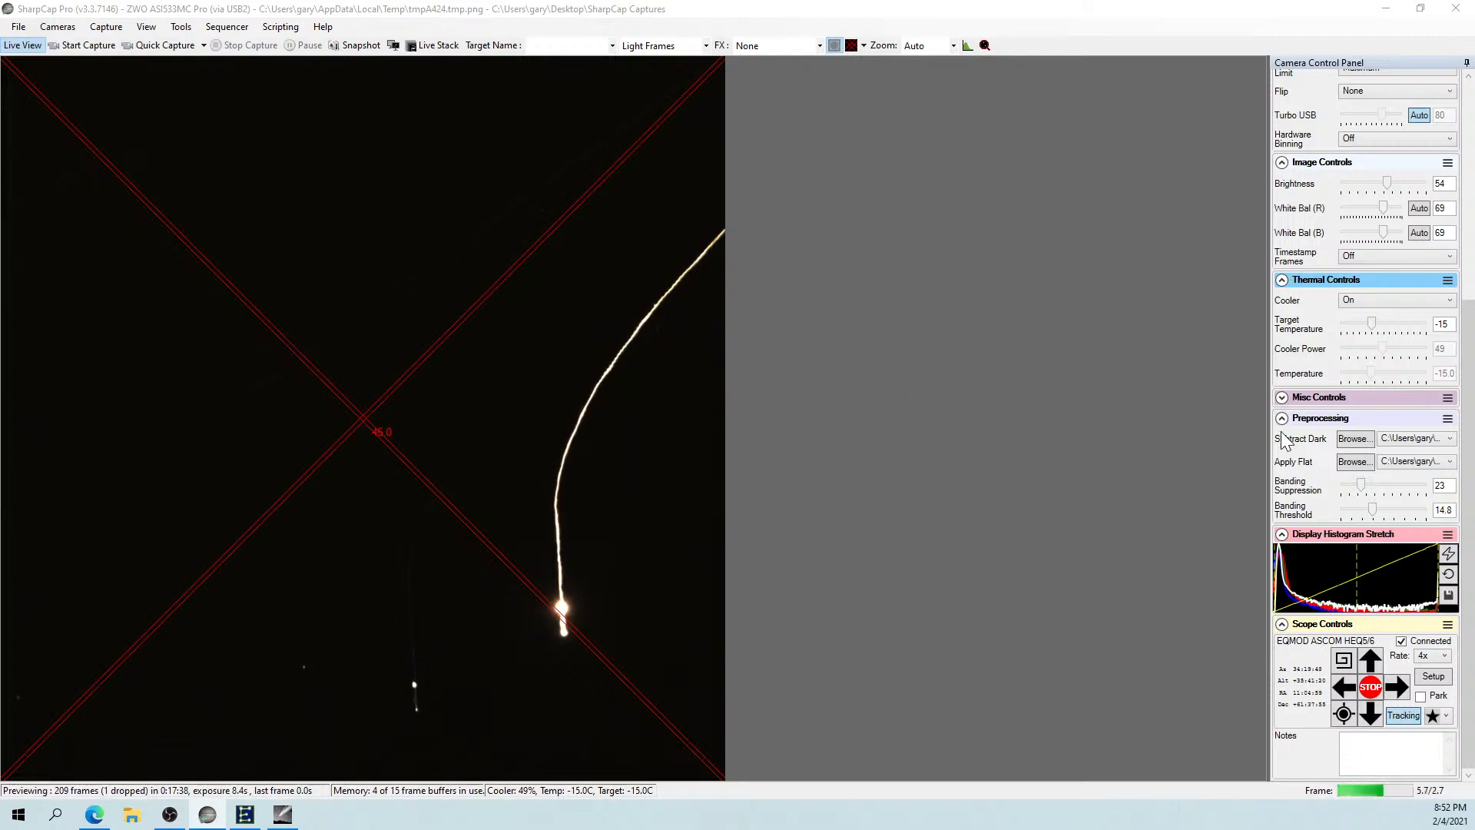
left_click_drag(1469, 424, 1468, 252)
mouse_move(1336, 236)
left_mouse_down()
mouse_move(1285, 237)
mouse_move(1343, 237)
left_mouse_up()
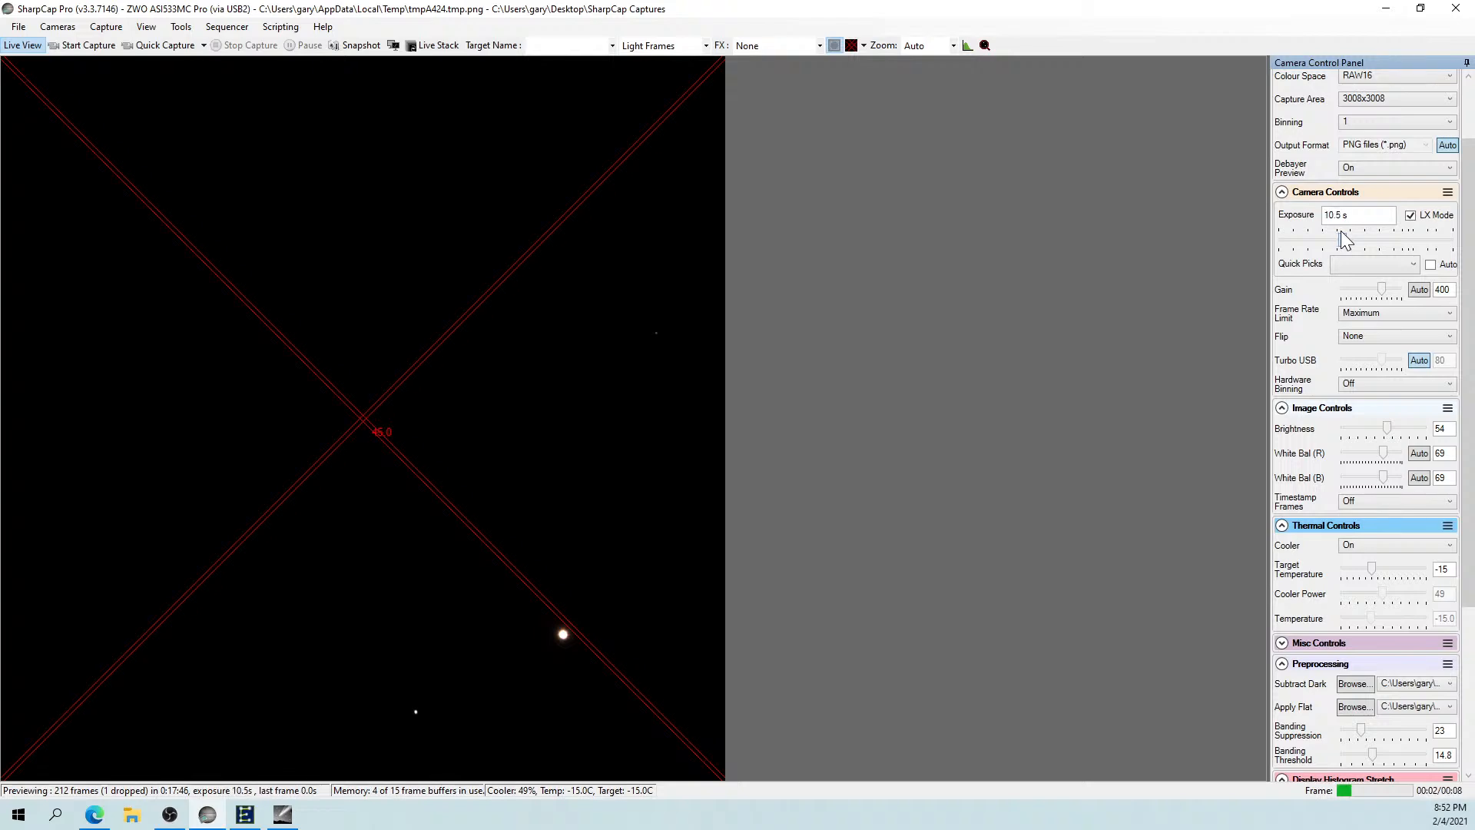
left_click_drag(1469, 253, 1469, 415)
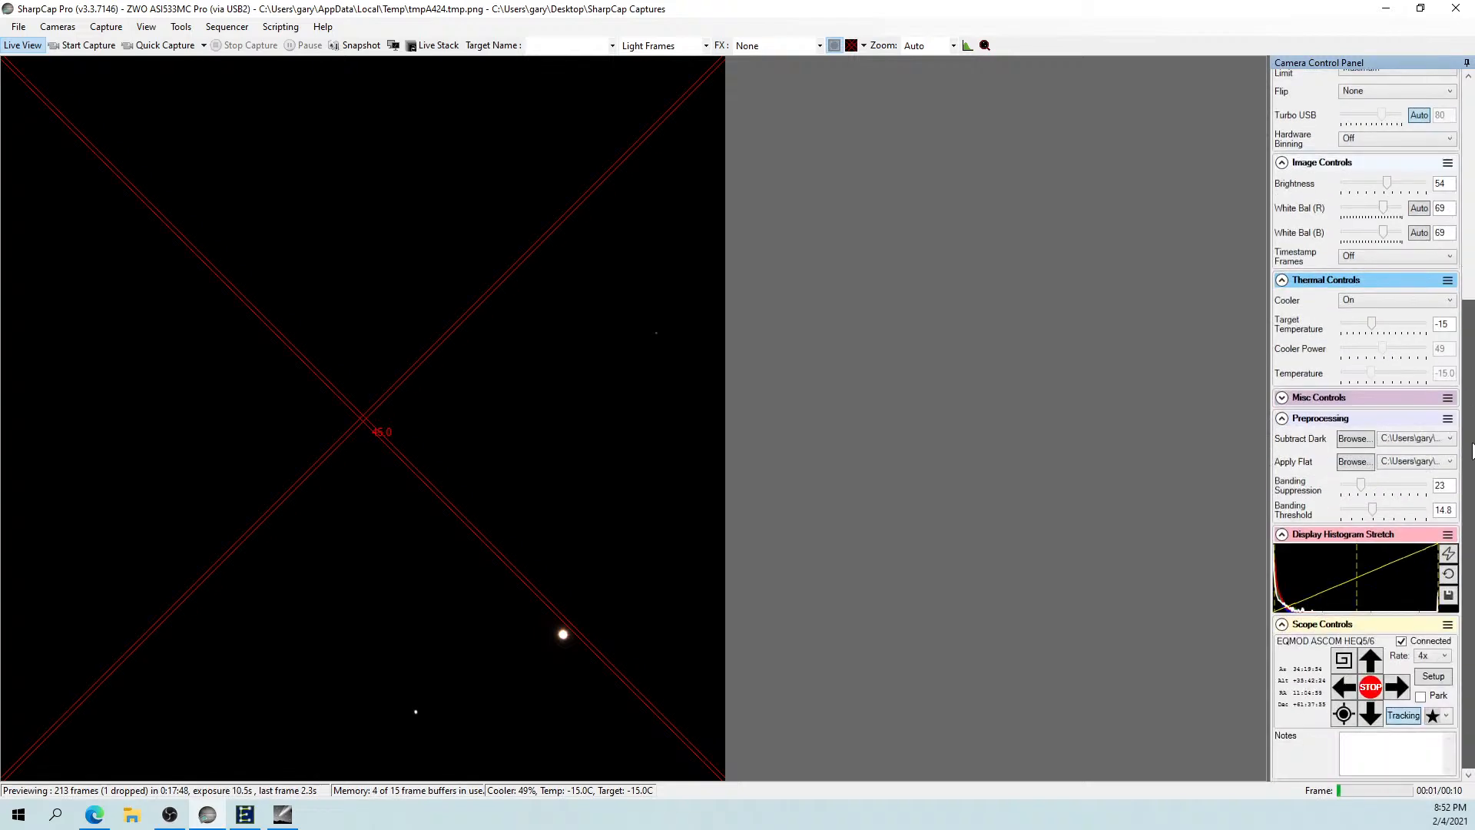
left_click(1343, 714)
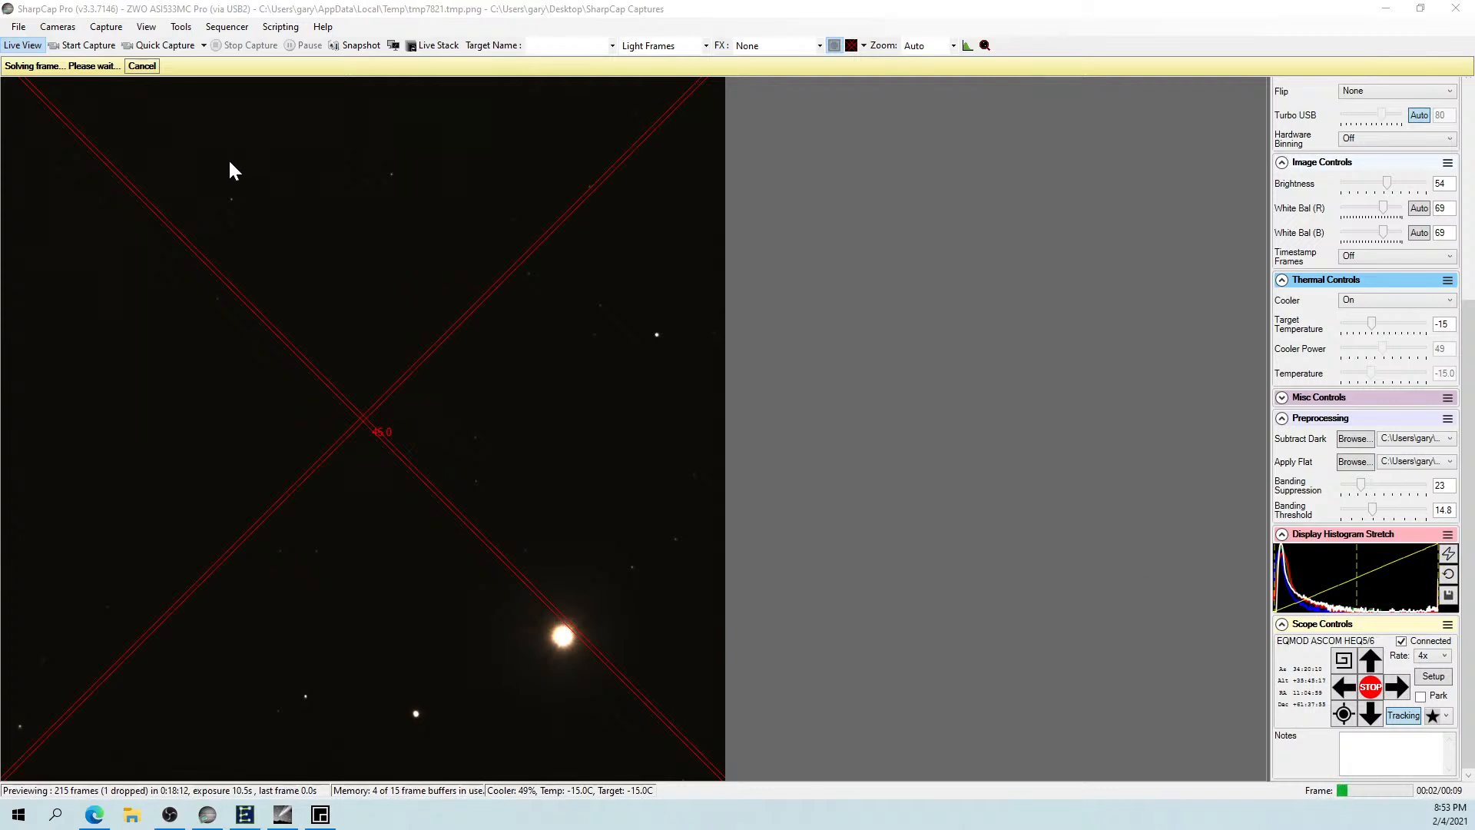
left_click(143, 66)
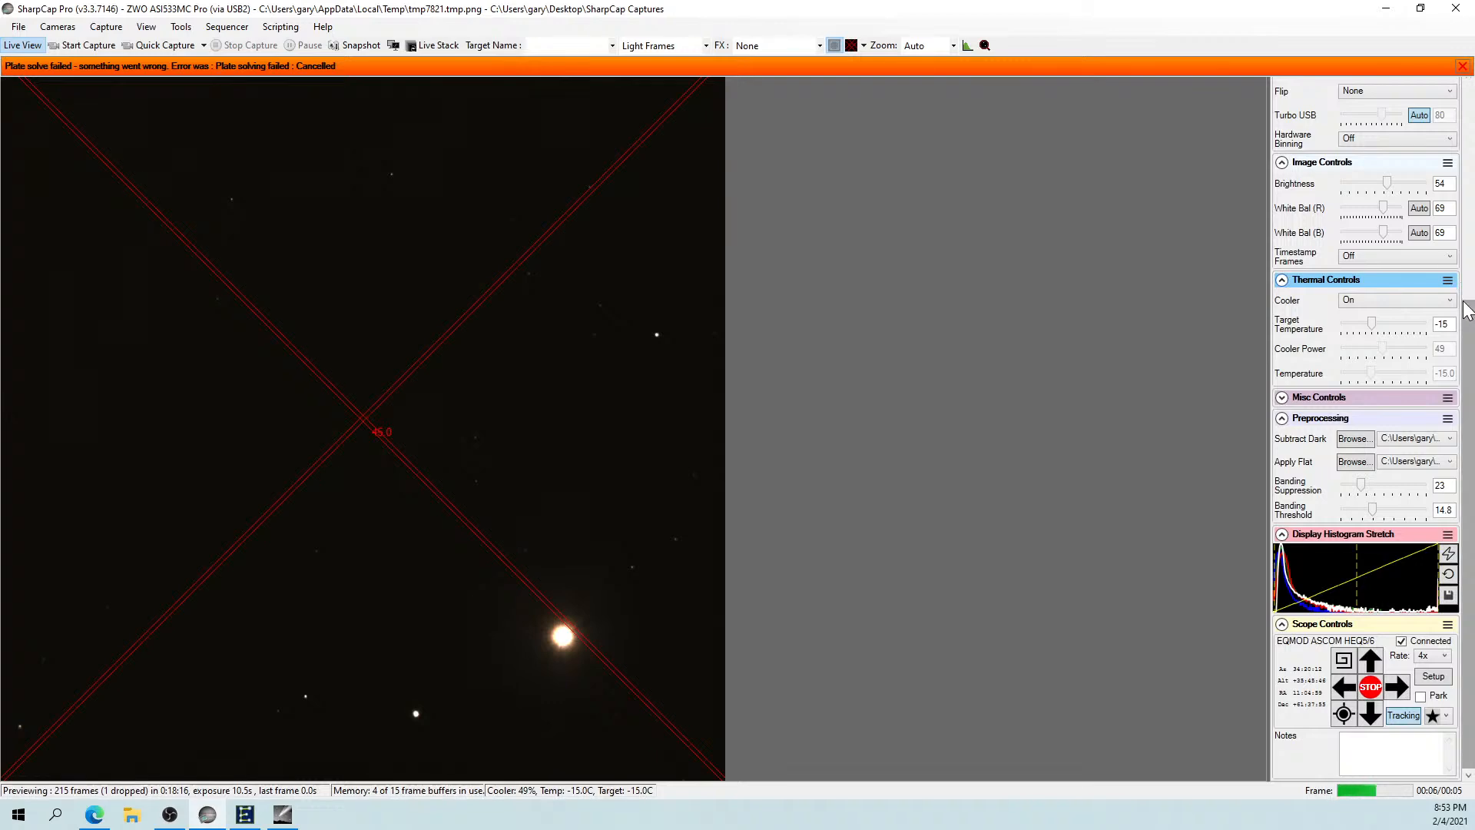
Raise the camera gain to 529 and plate solve the field again to resync the mount.
left_click_drag(1466, 339, 1456, 171)
left_click_drag(1382, 289, 1397, 288)
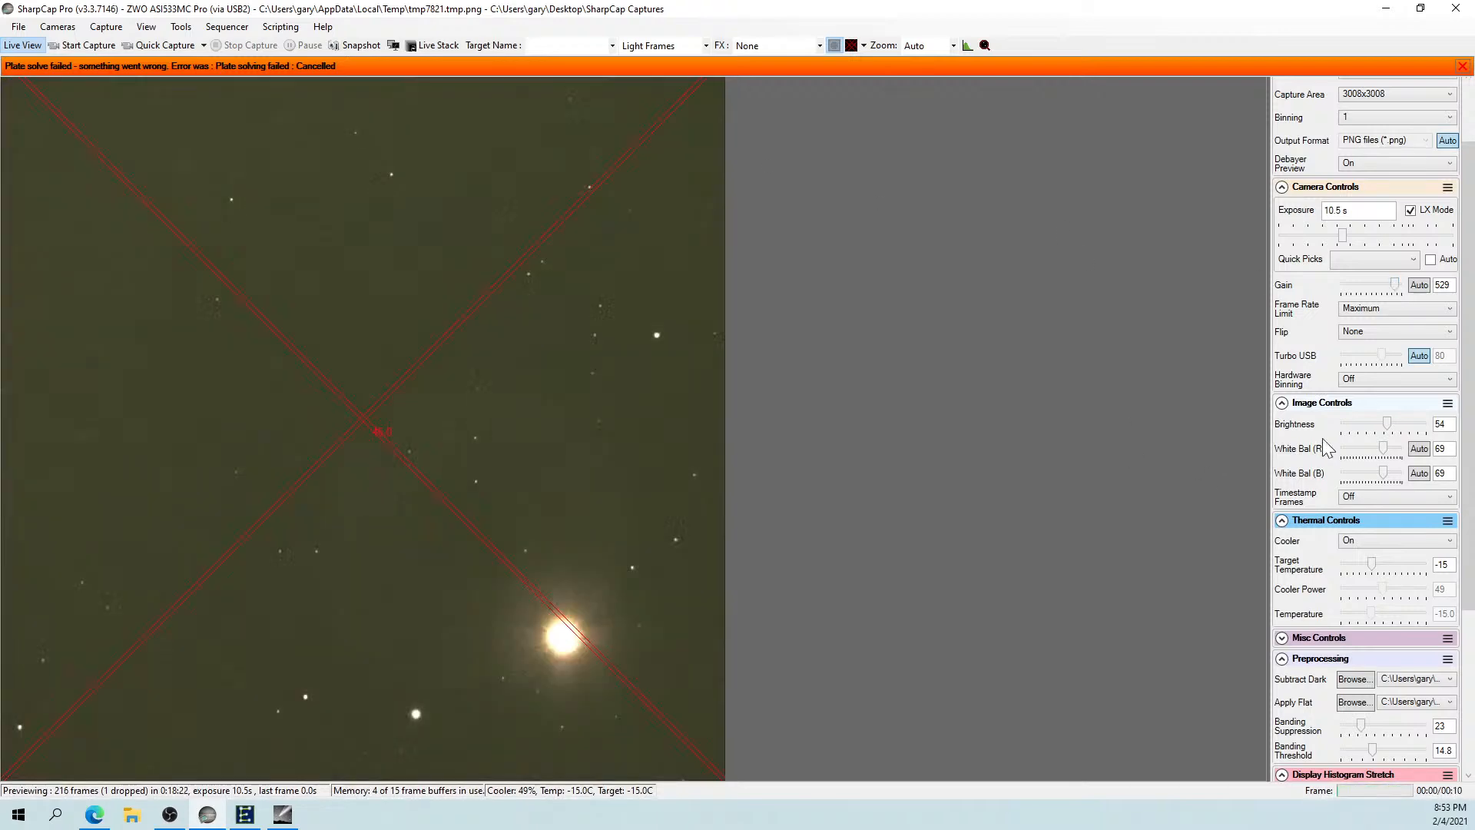
left_click_drag(1468, 384, 1469, 552)
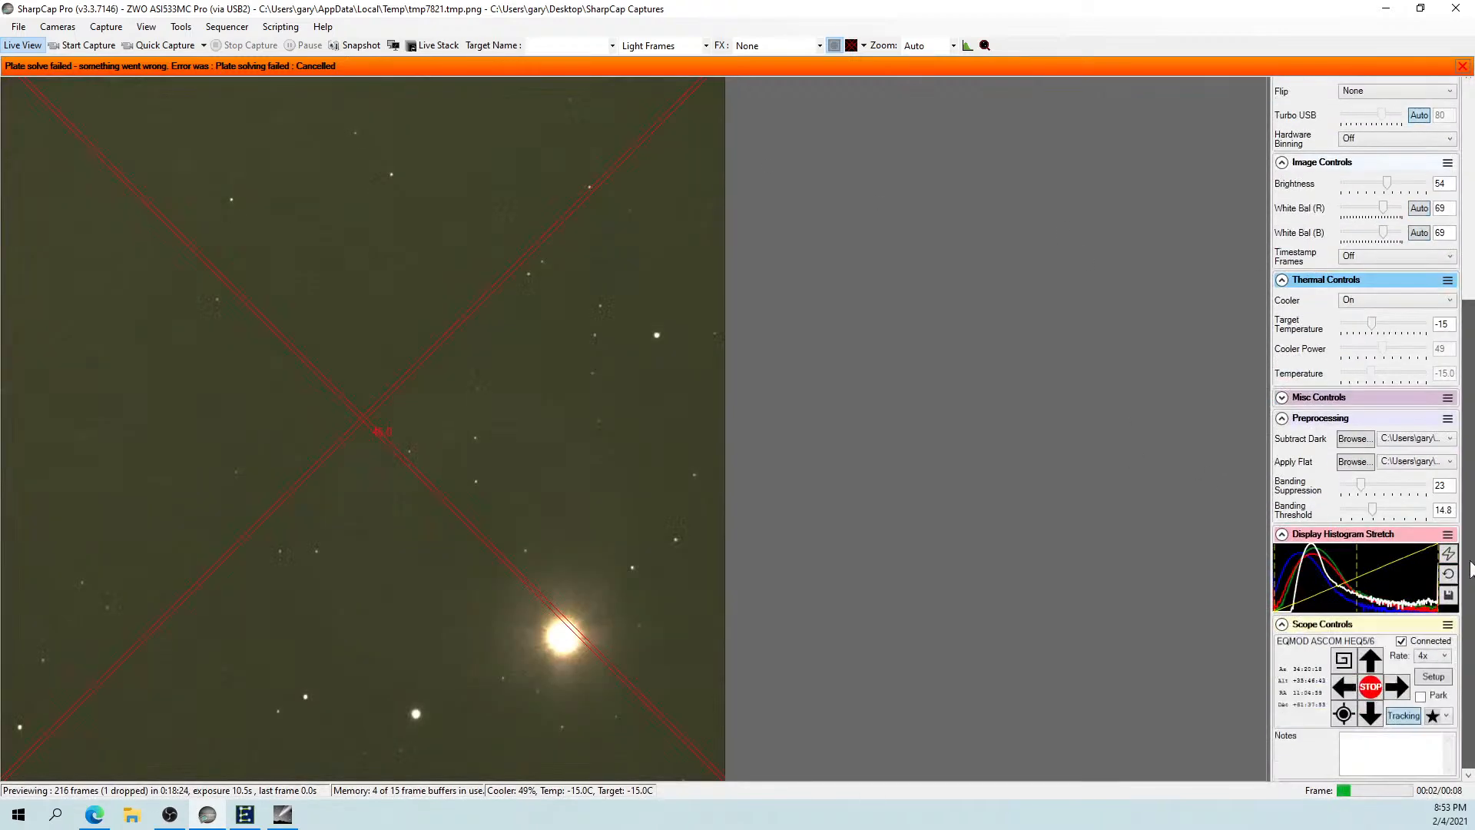
left_click(1343, 716)
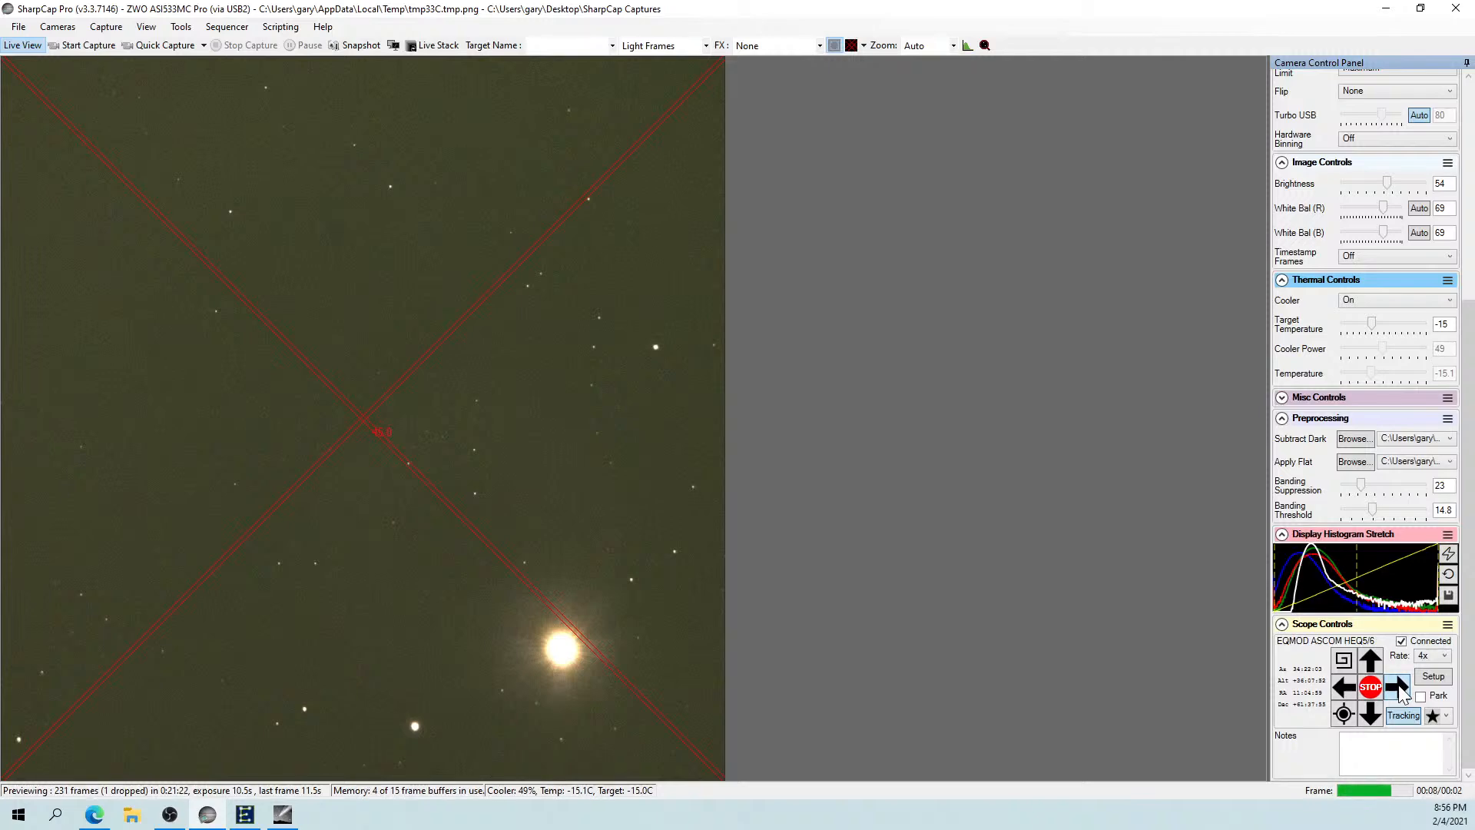
Shorten the exposure to 506 ms and nudge the mount at 4x rate until the bright star sits on the reticle centre.
left_click_drag(1469, 494, 1469, 274)
left_click_drag(1343, 324, 1280, 328)
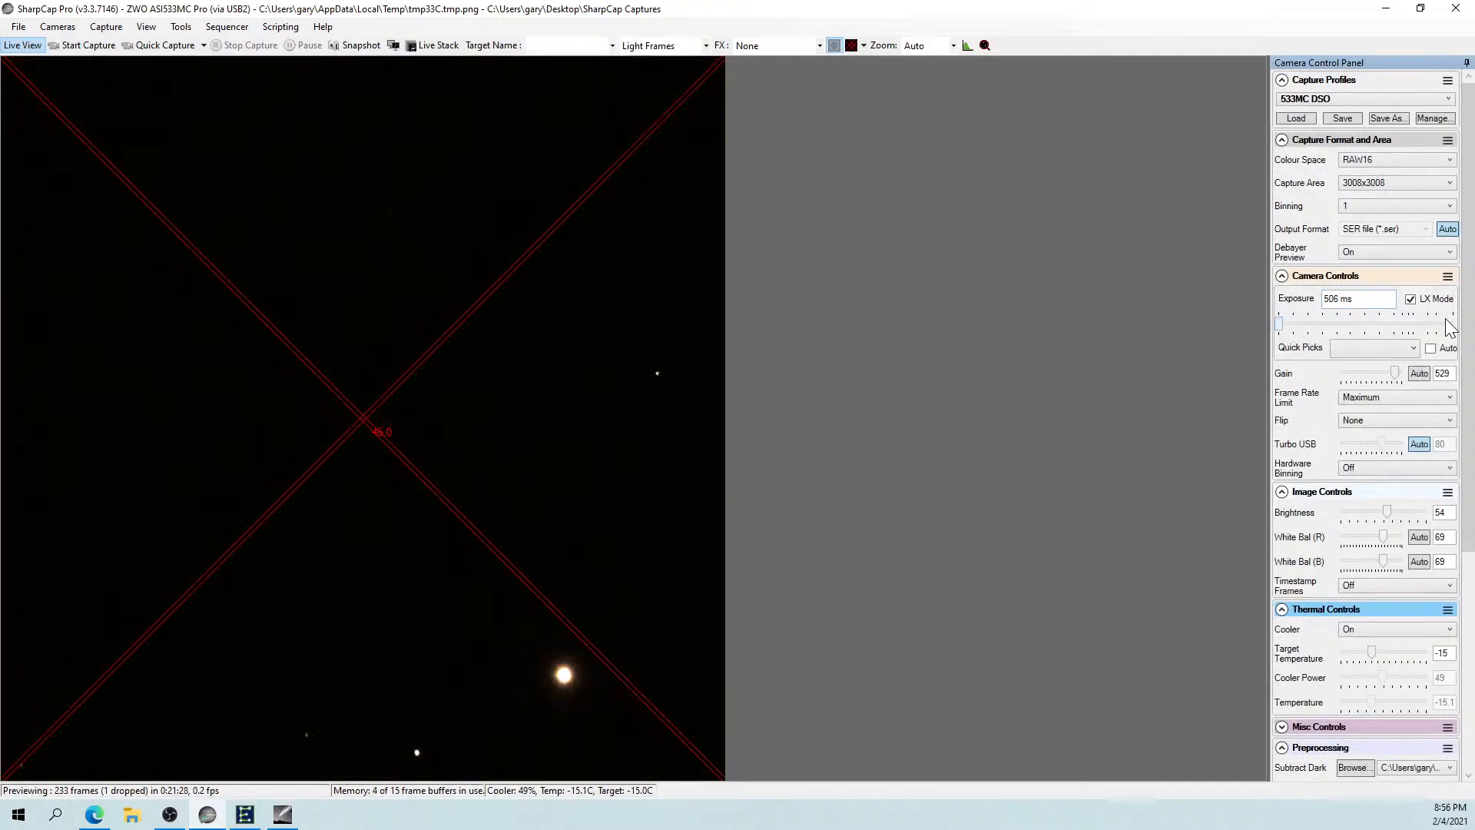
left_click_drag(1470, 328, 1472, 570)
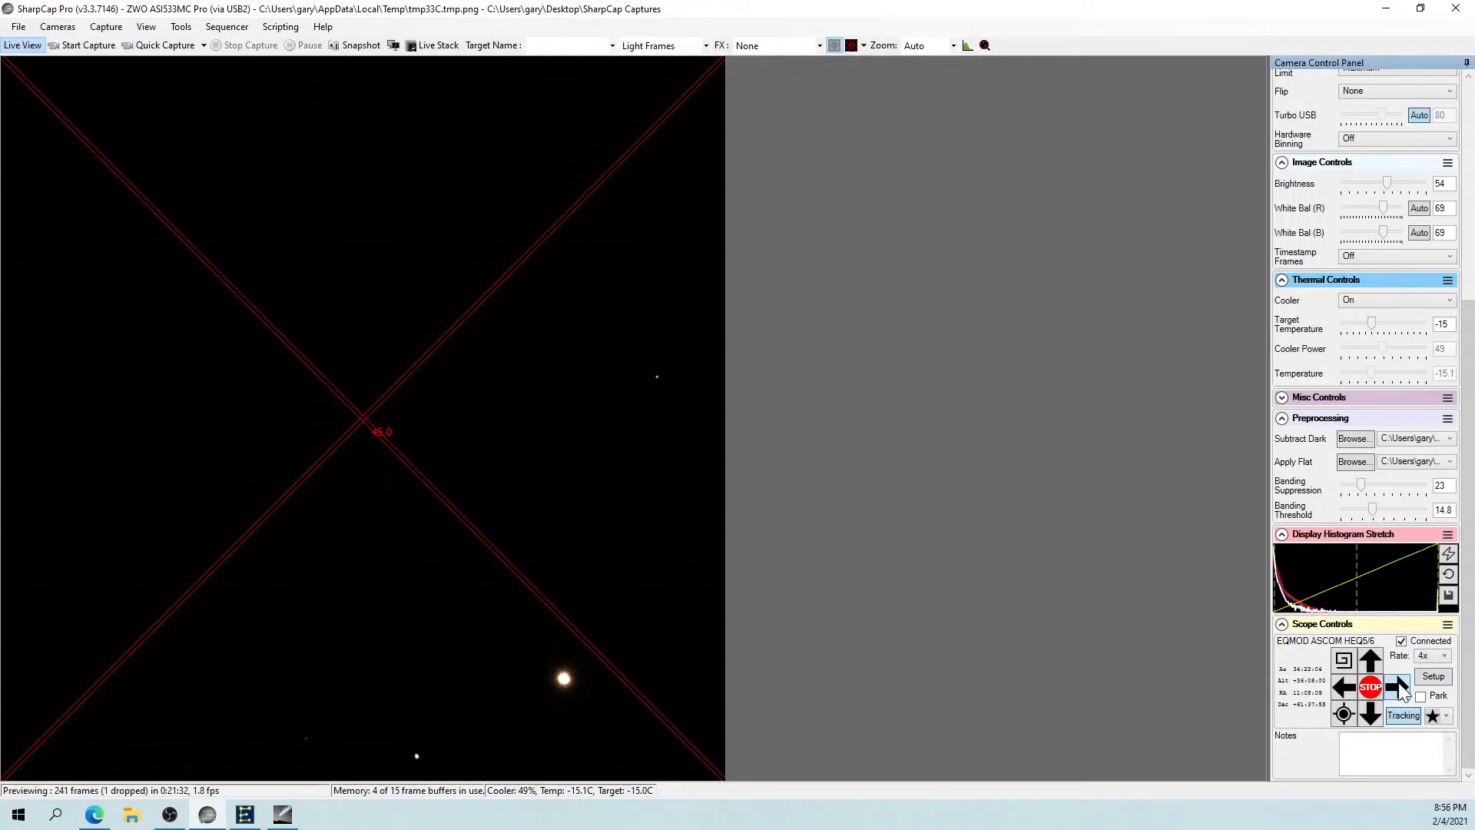
left_click(1348, 690)
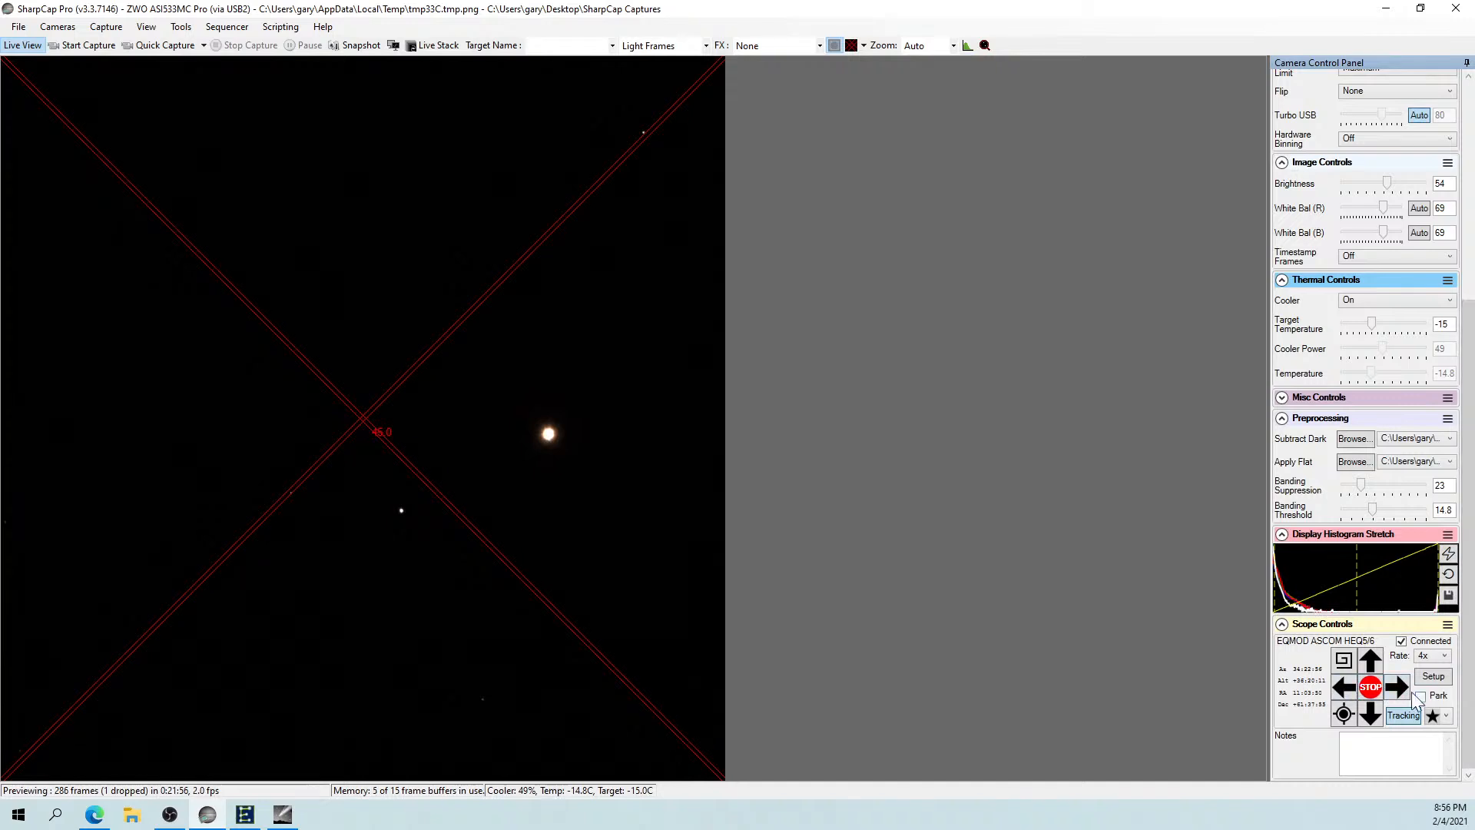
left_click(1371, 665)
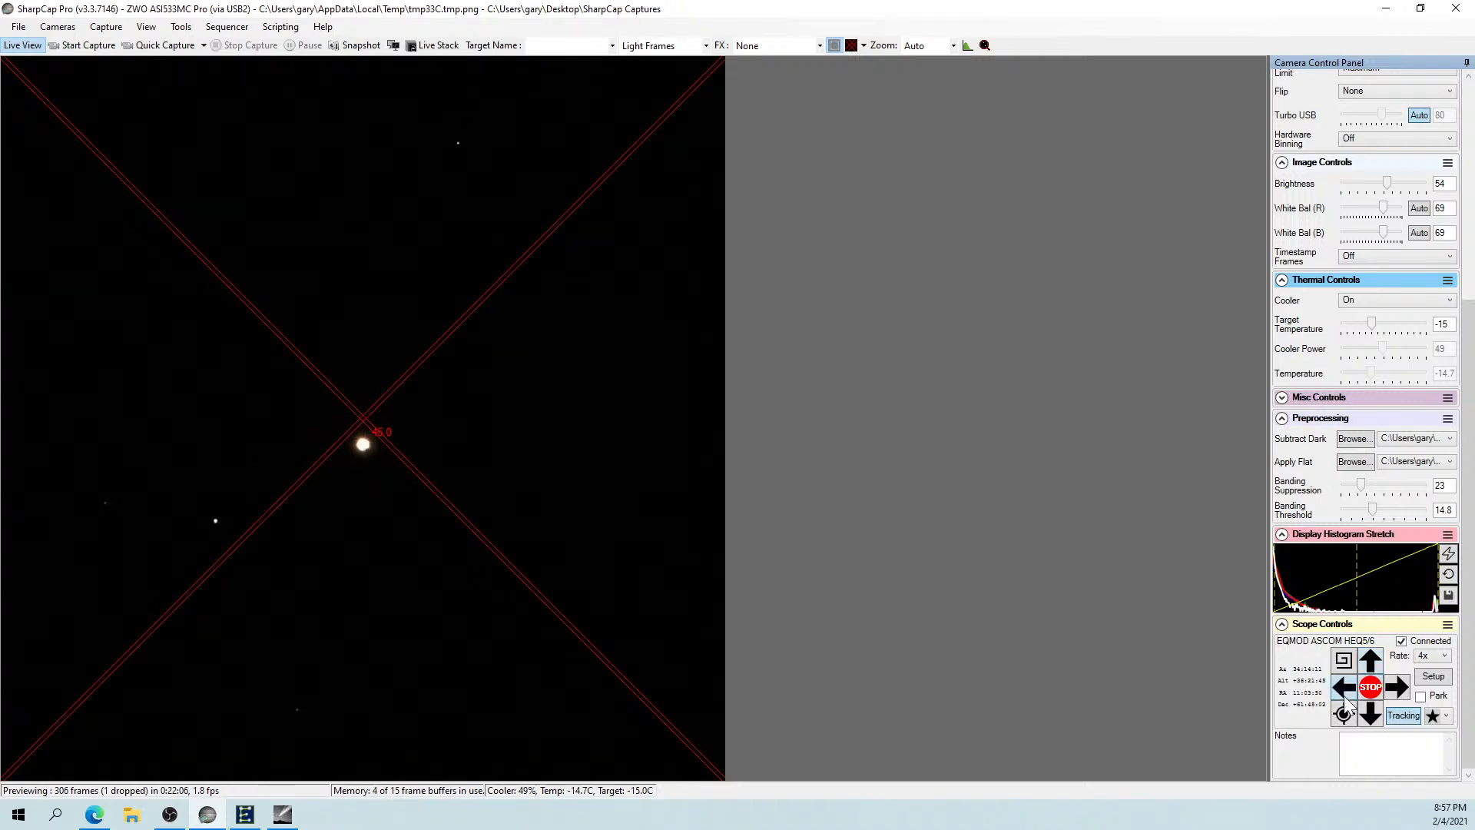
left_click(1342, 683)
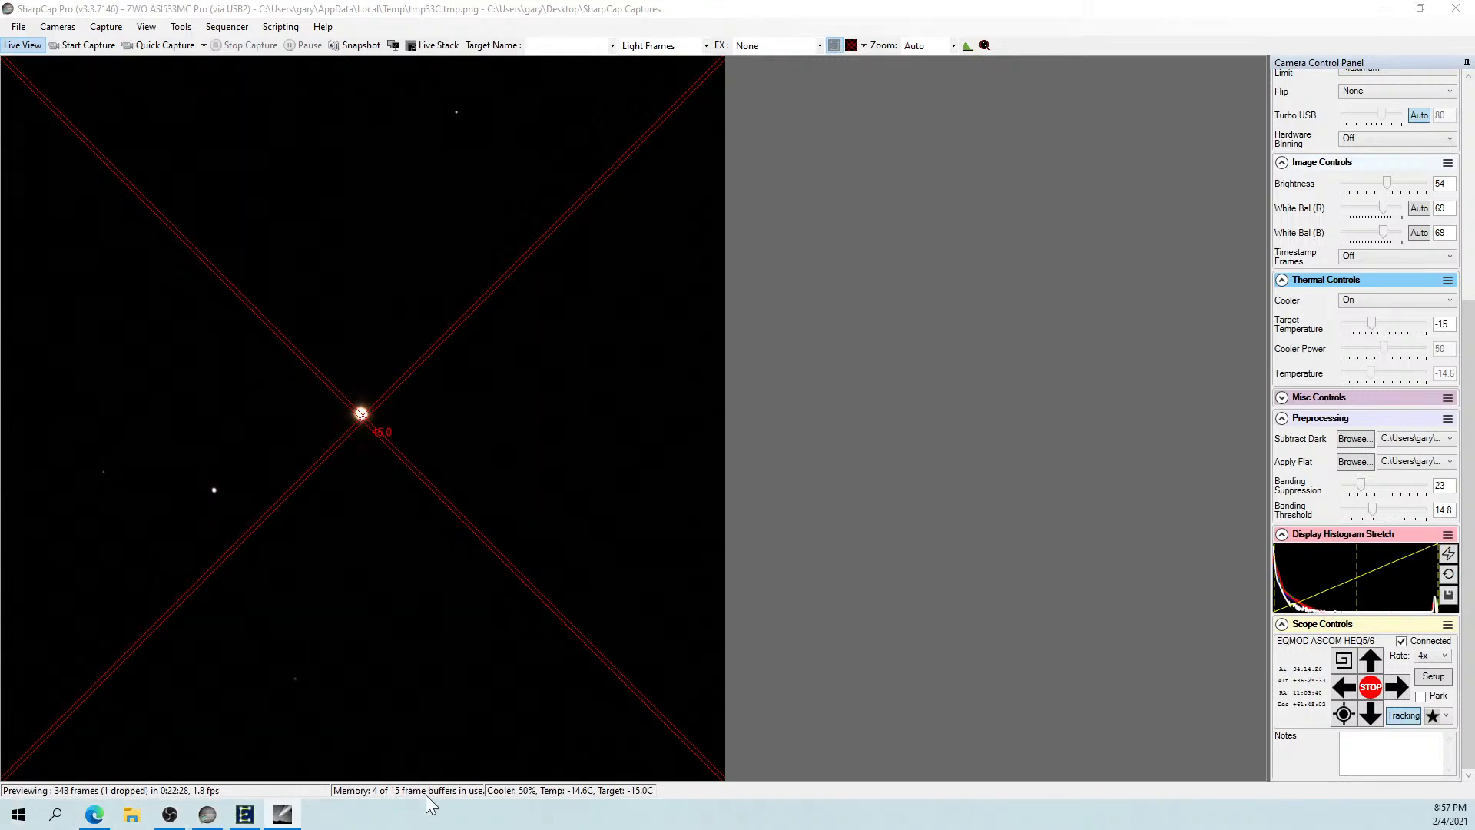
Switch to Cartes du Ciel, maximize its chart, and sync the telescope on the star Alp UMa, confirming it is pointed there.
left_click(208, 815)
left_click_drag(430, 15, 898, 126)
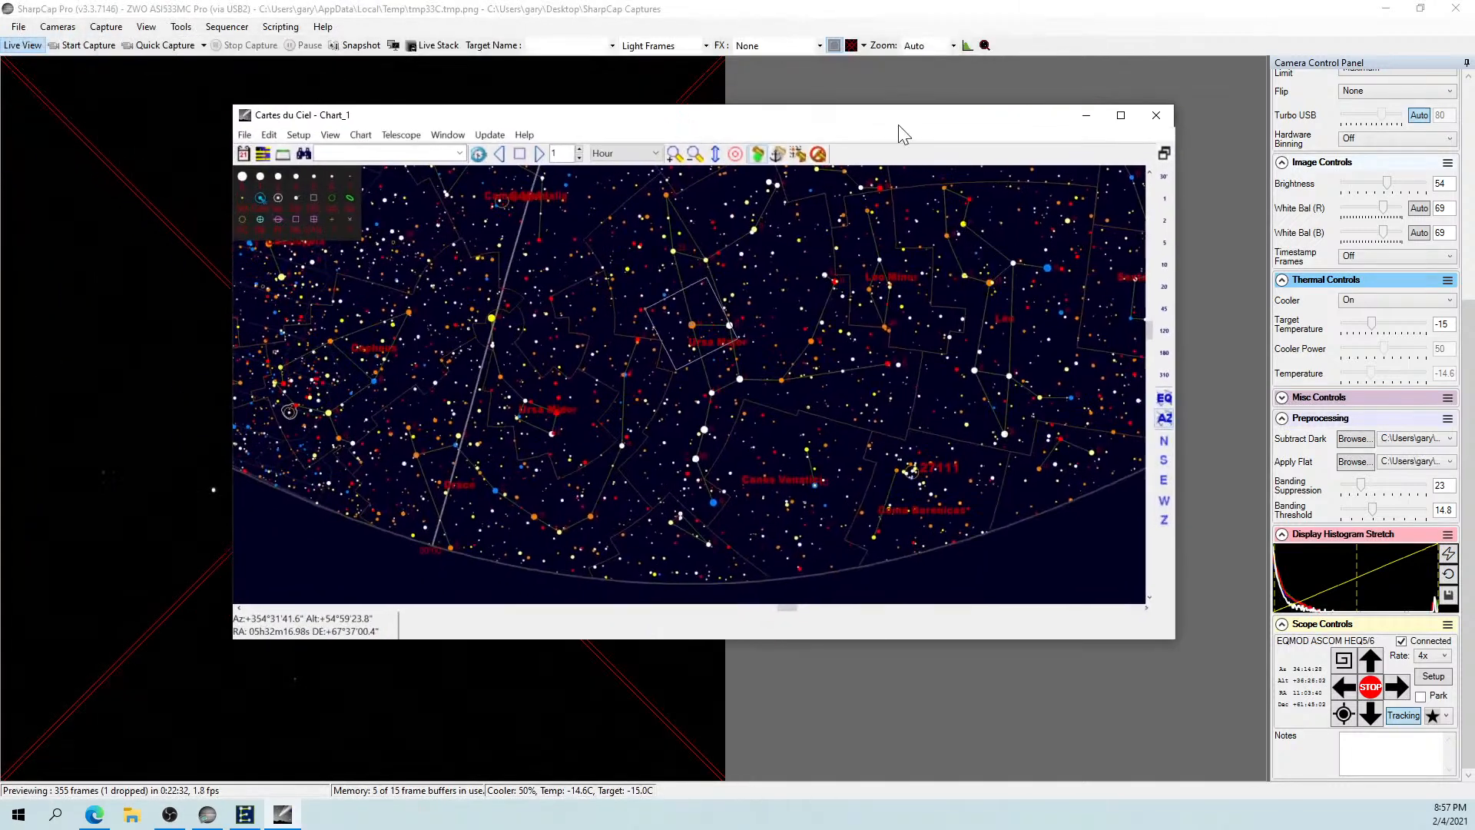
left_click(1119, 115)
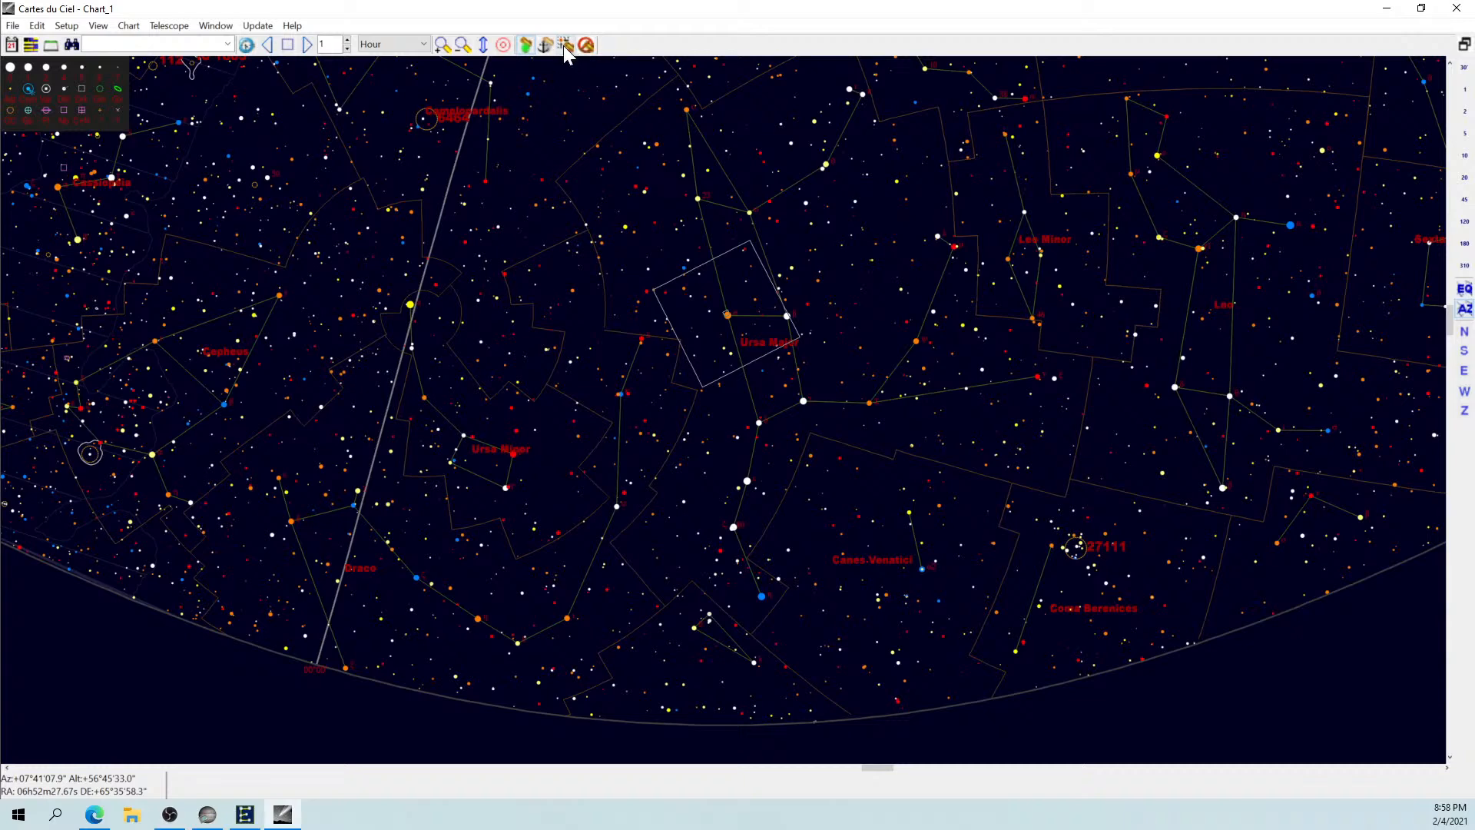
left_click(728, 315)
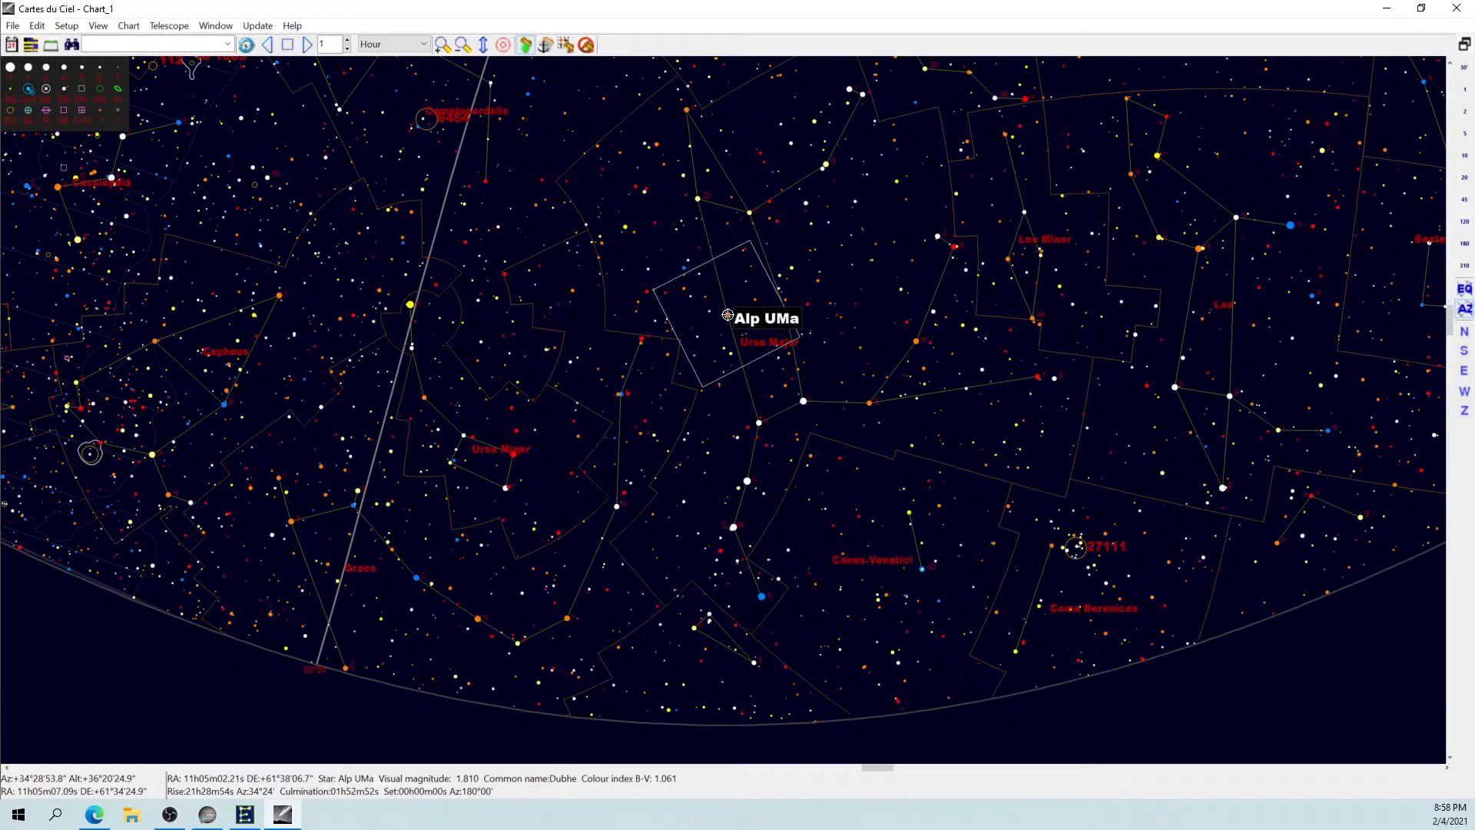
right_click(728, 315)
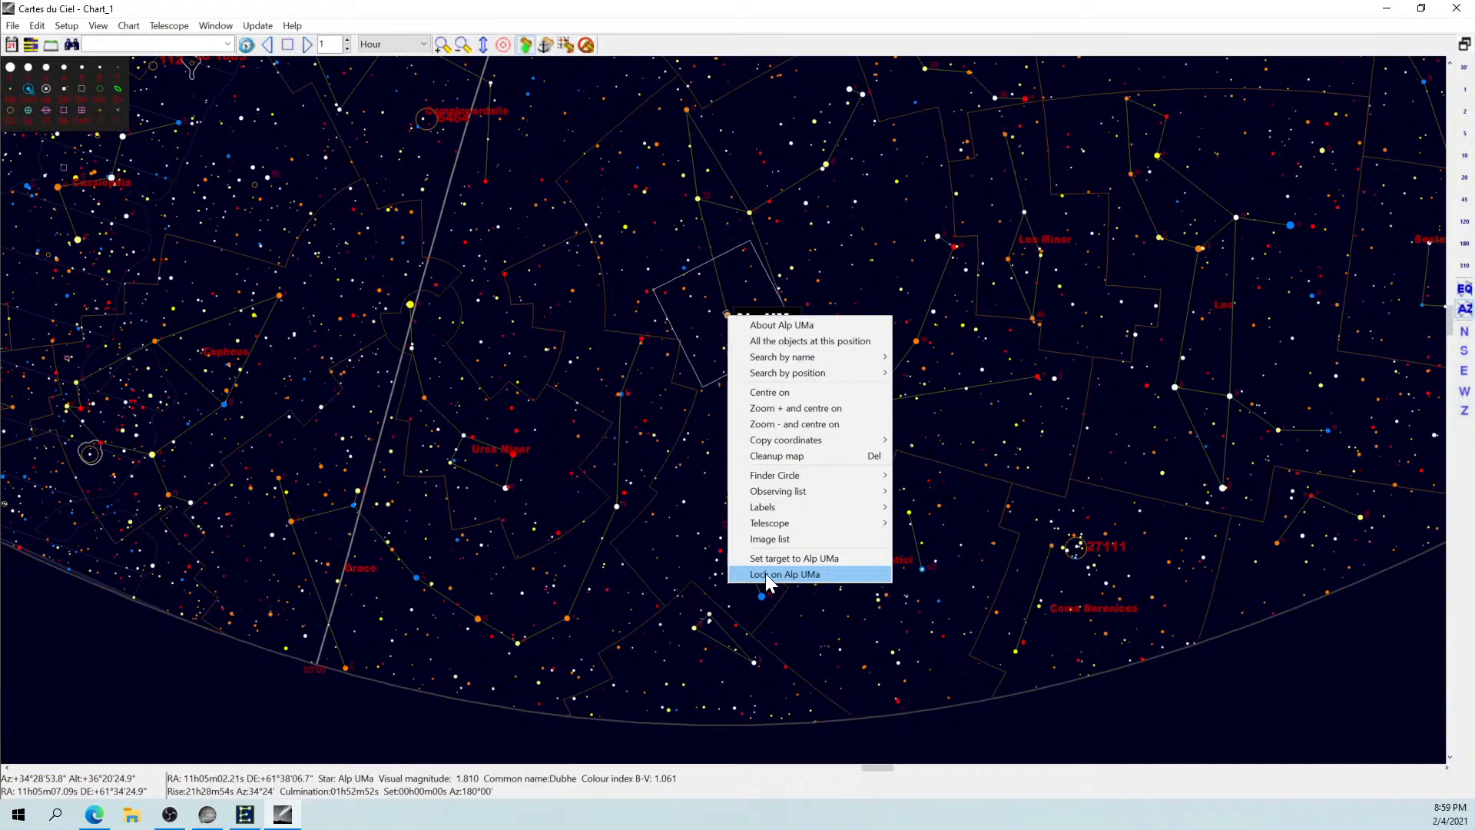
mouse_move(770, 523)
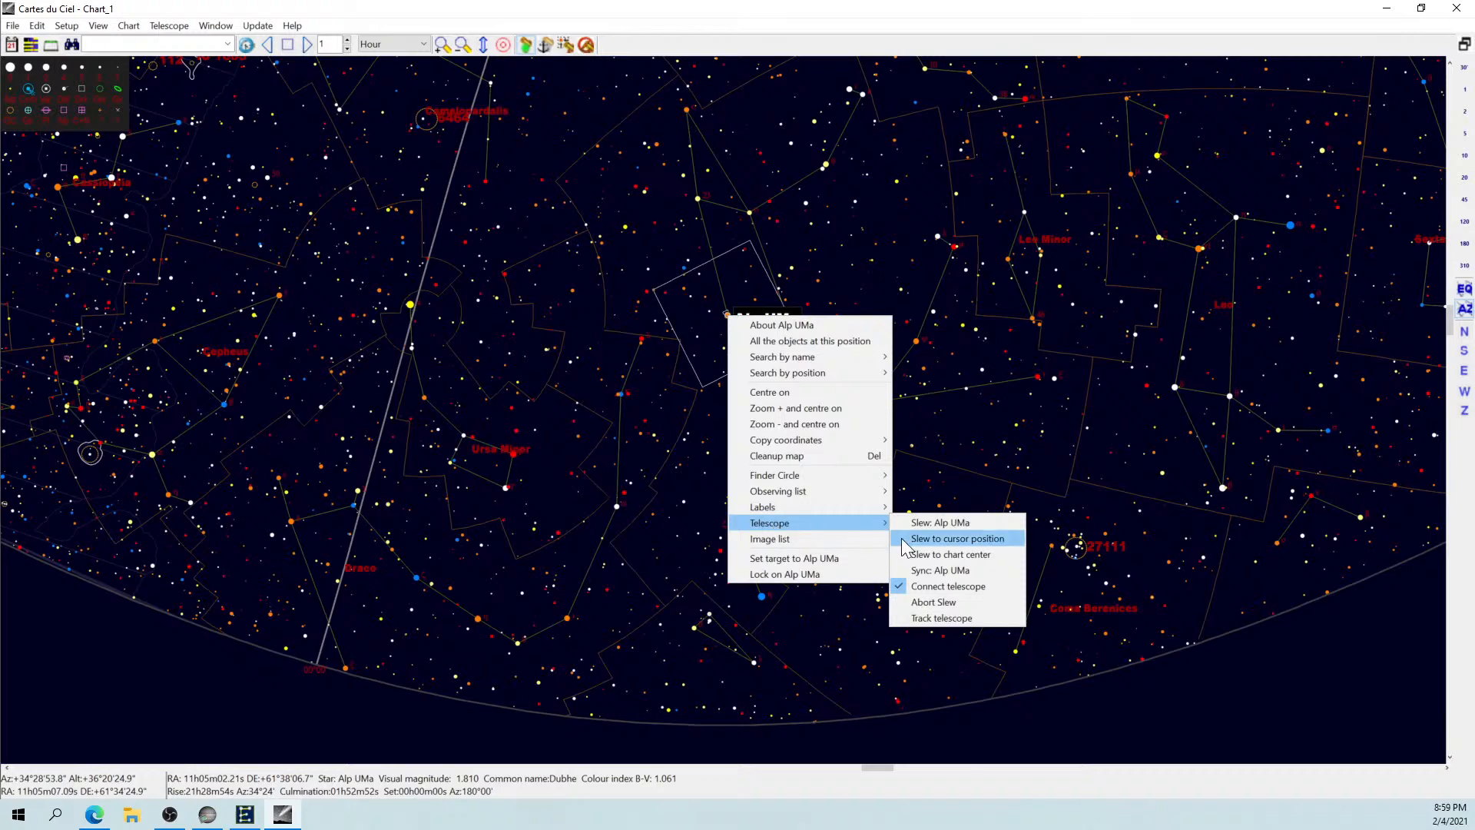
left_click(920, 572)
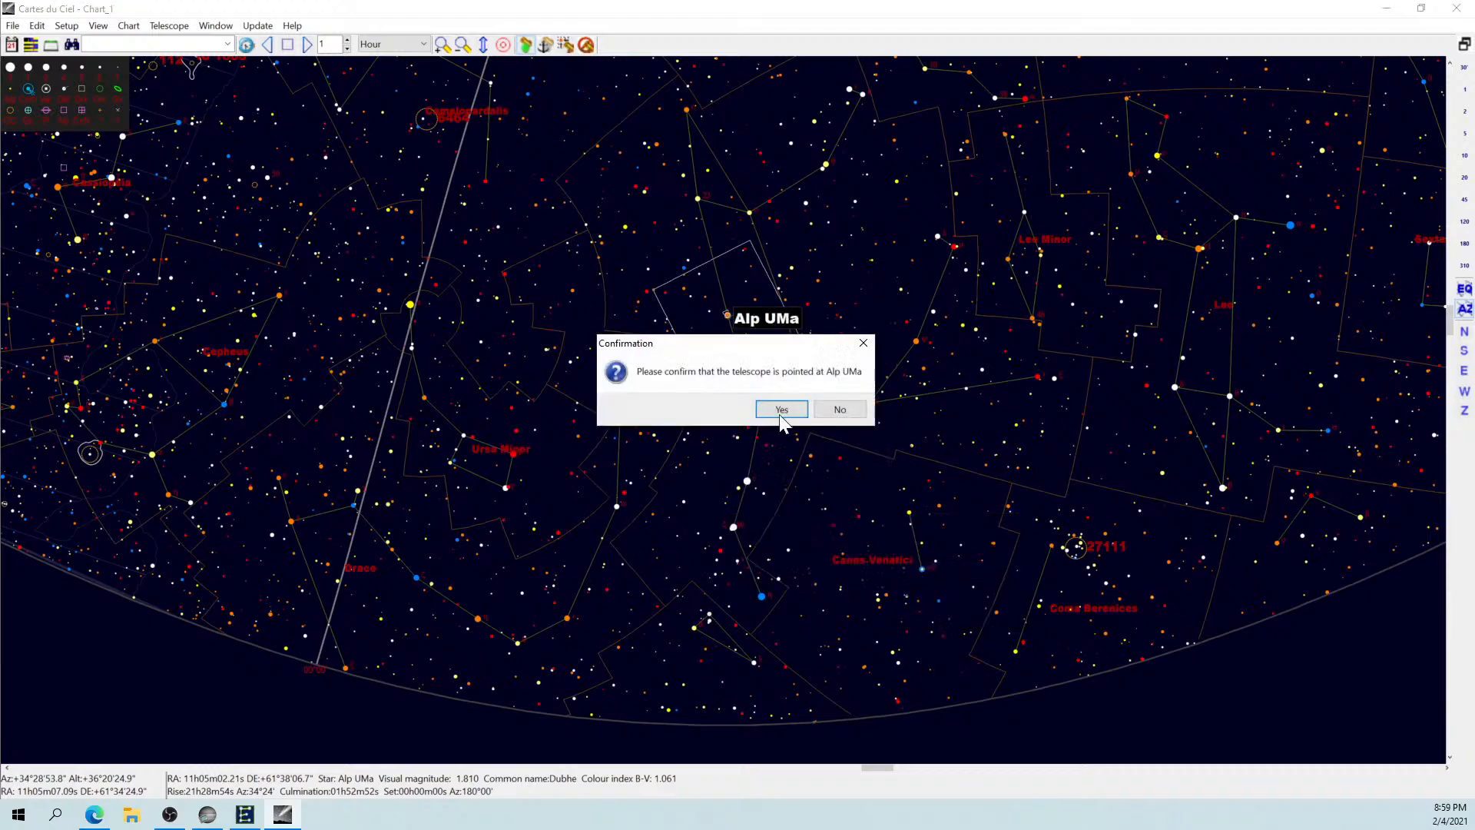
left_click(764, 408)
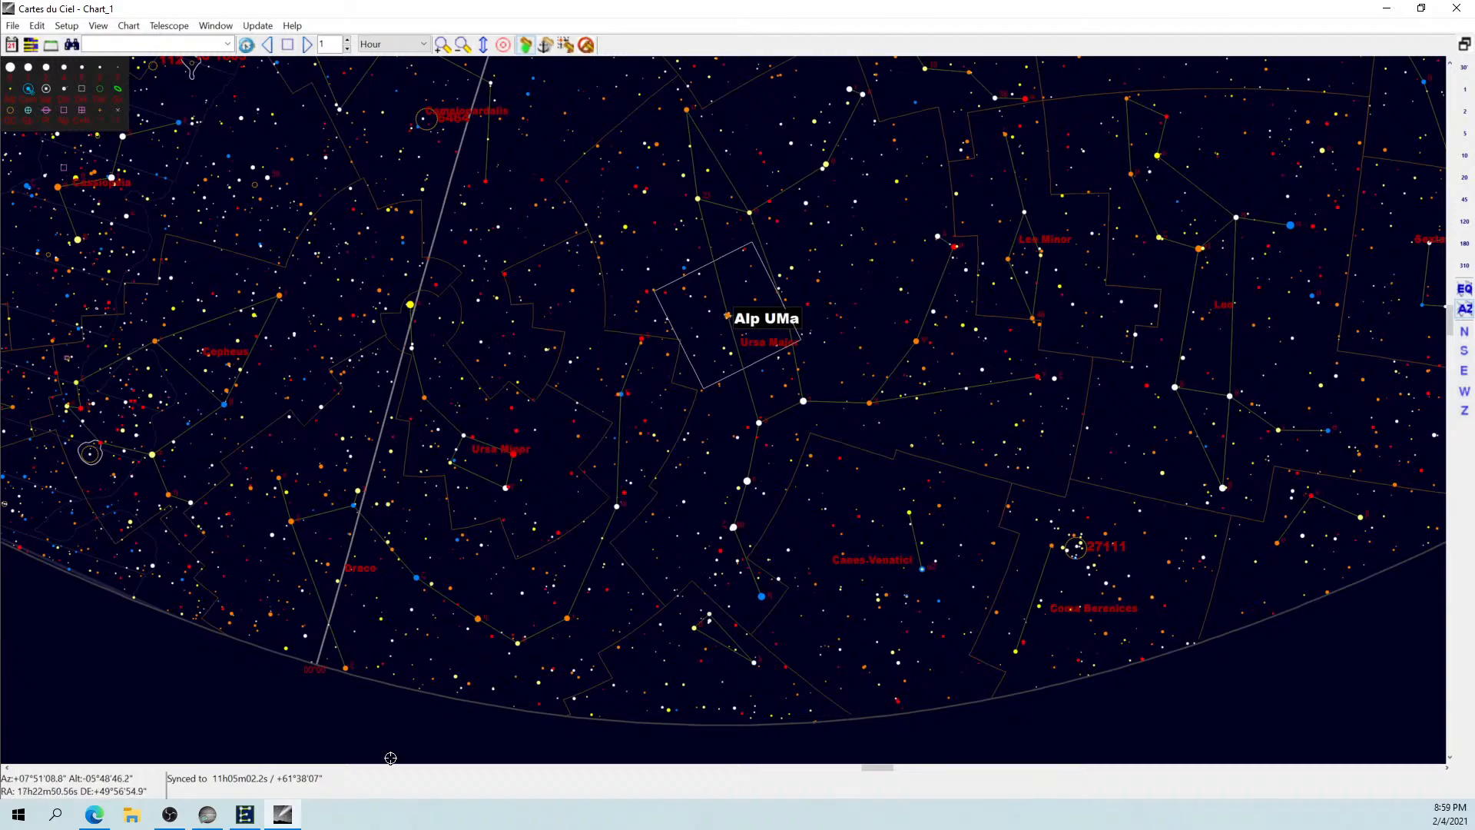
Switch to SharpCap and lengthen the camera exposure to 9.42 s.
left_click(207, 816)
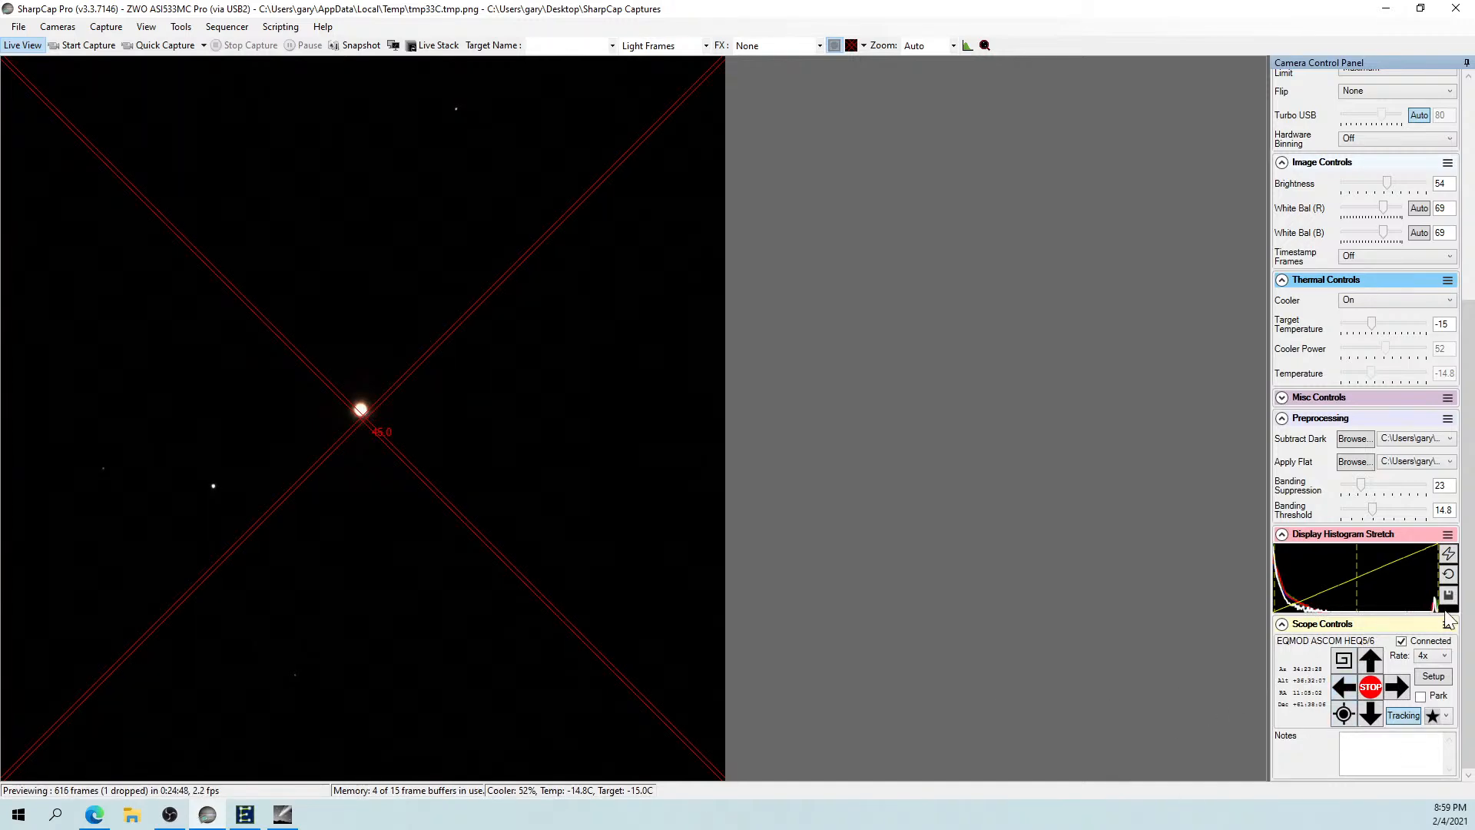
left_click_drag(1469, 619, 1450, 380)
left_click_drag(1280, 325, 1340, 325)
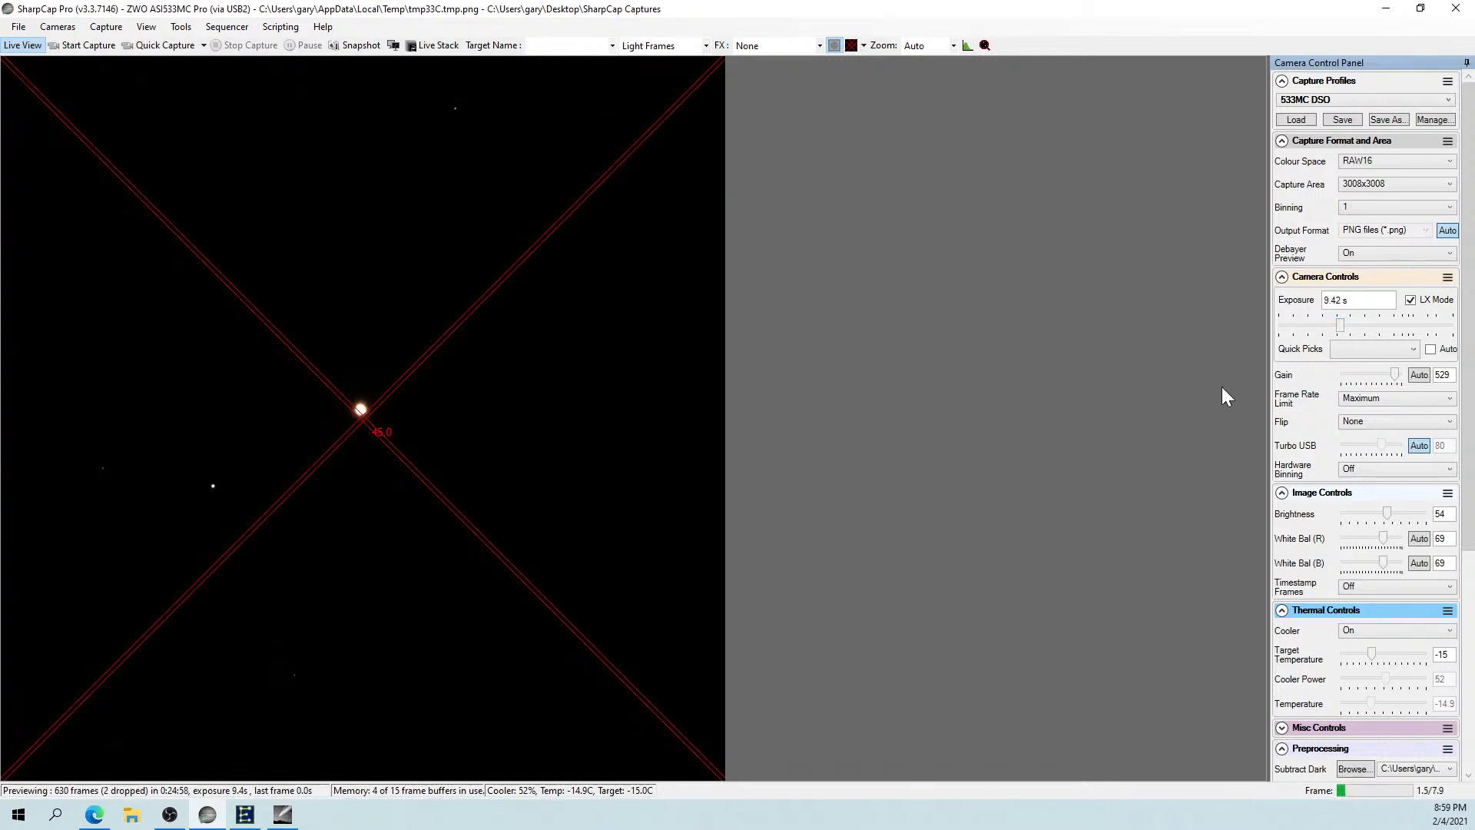
left_click_drag(1469, 484, 1469, 699)
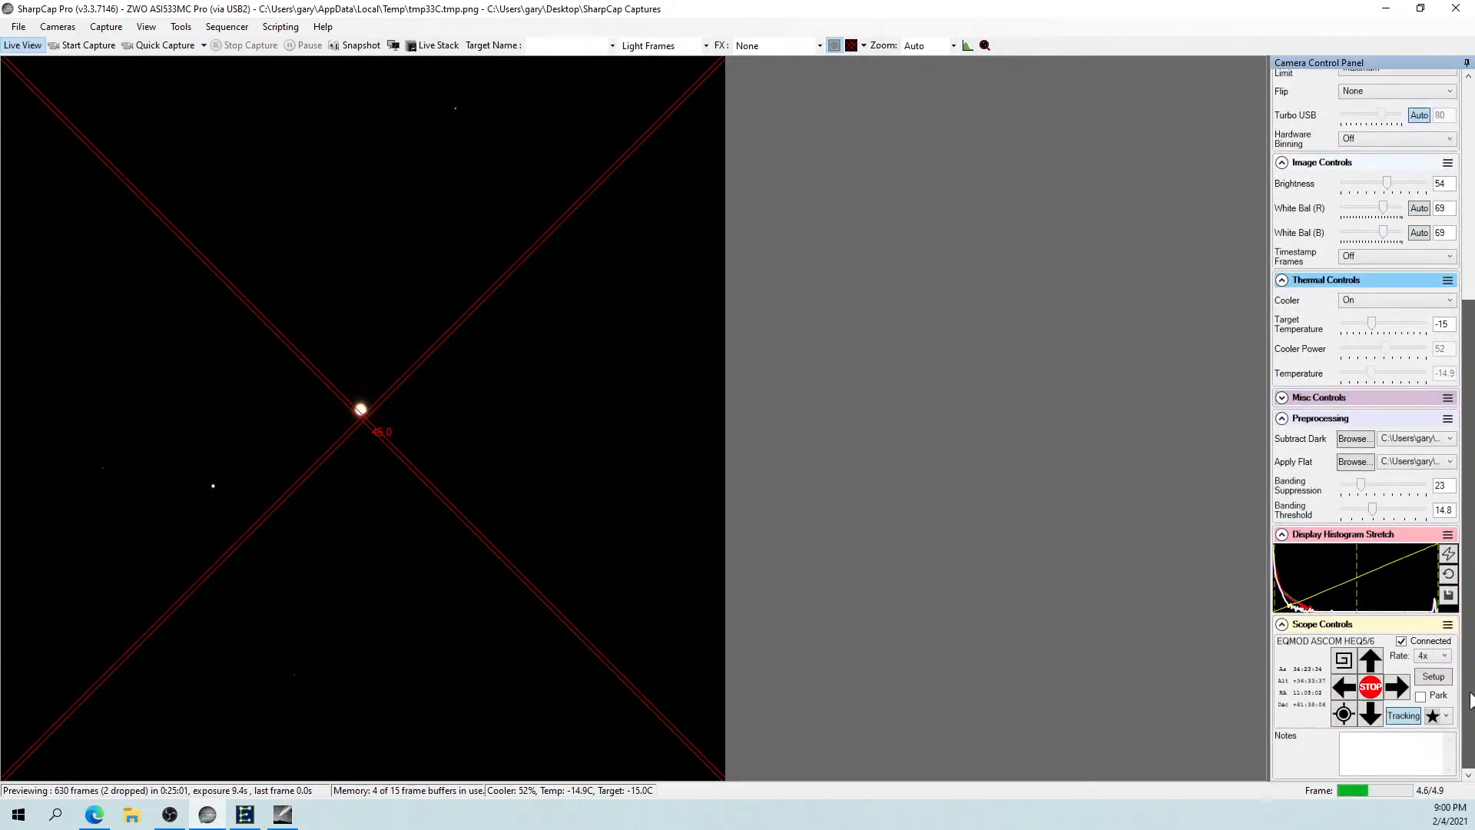
Start a plate solve and sync on the bright star's field, cancel it, and run the plate solve again.
left_click(1336, 715)
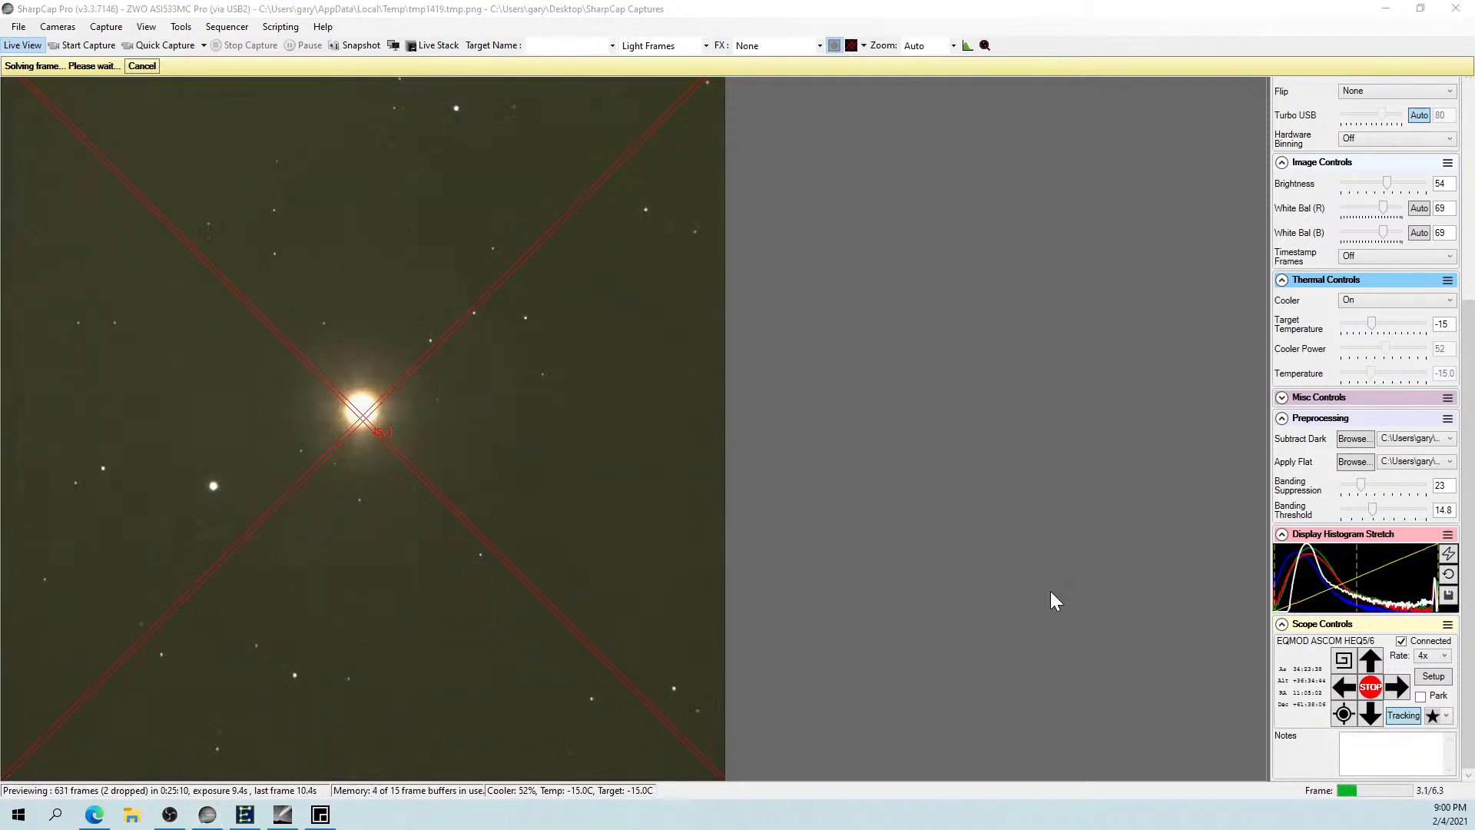
left_click(143, 65)
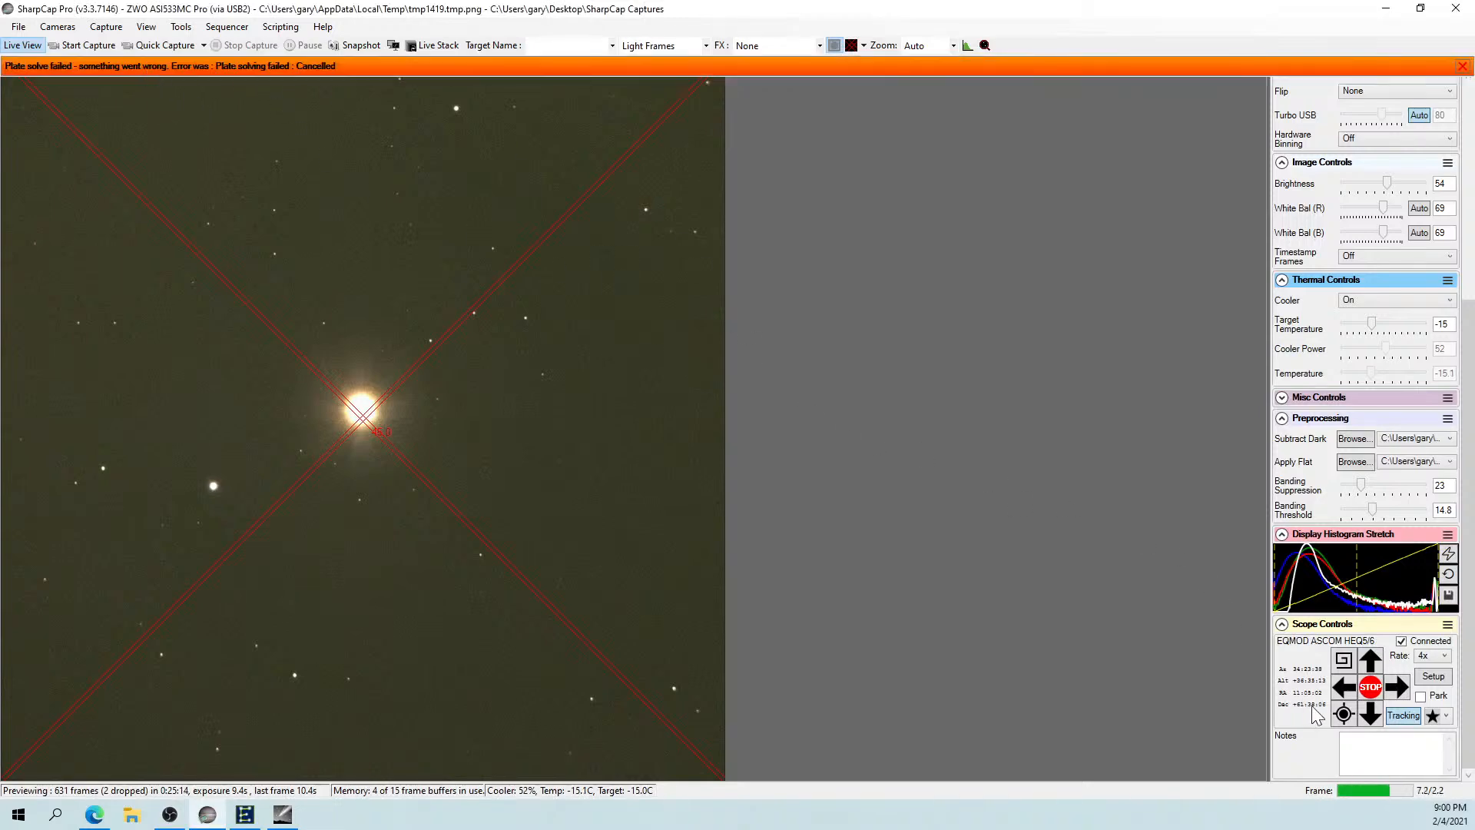
left_click(1342, 713)
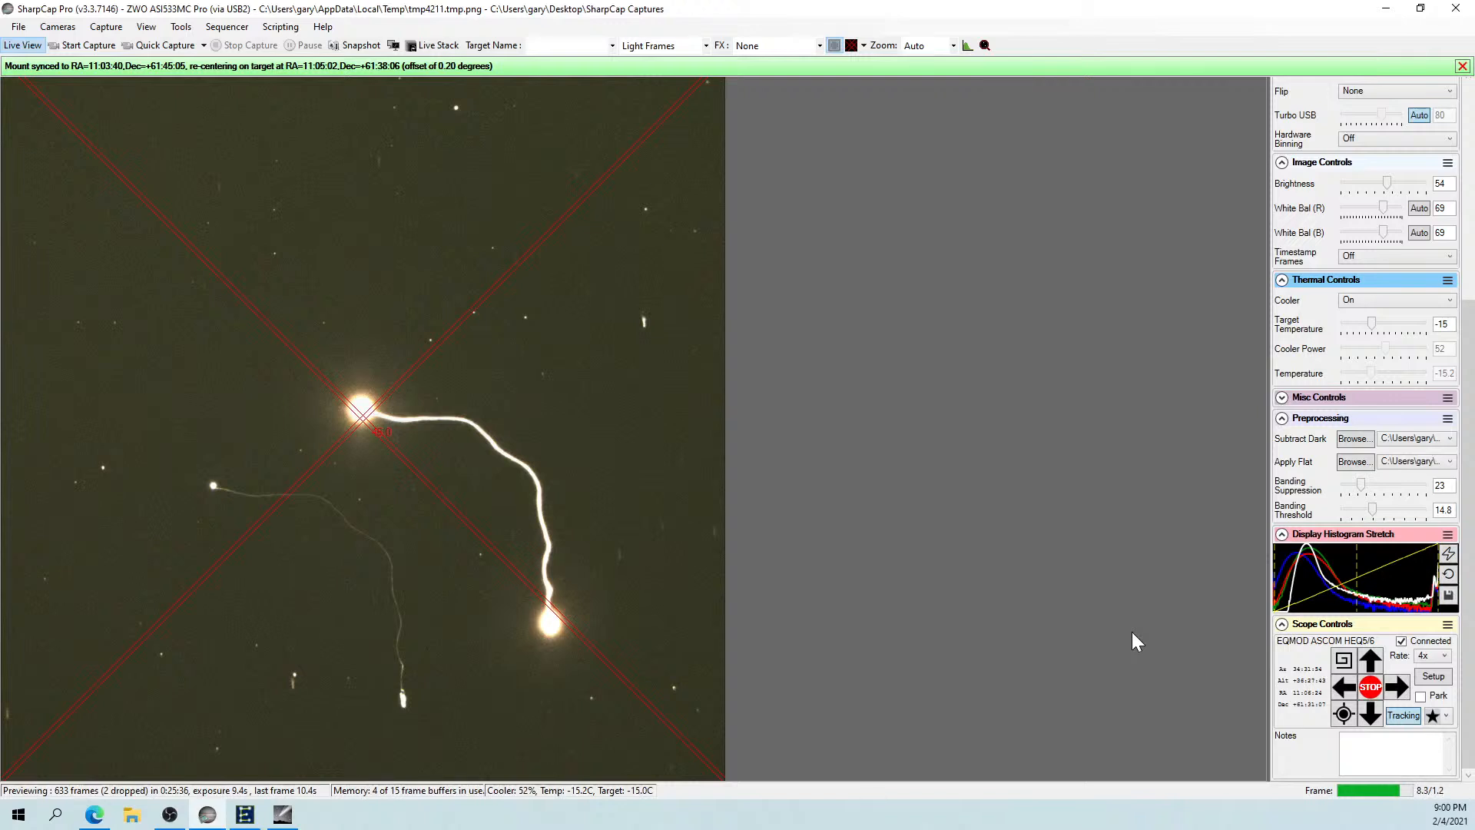
Switch to Cartes du Ciel and sync the telescope on the star Alp UMa, confirming that it is pointed there.
left_click(283, 814)
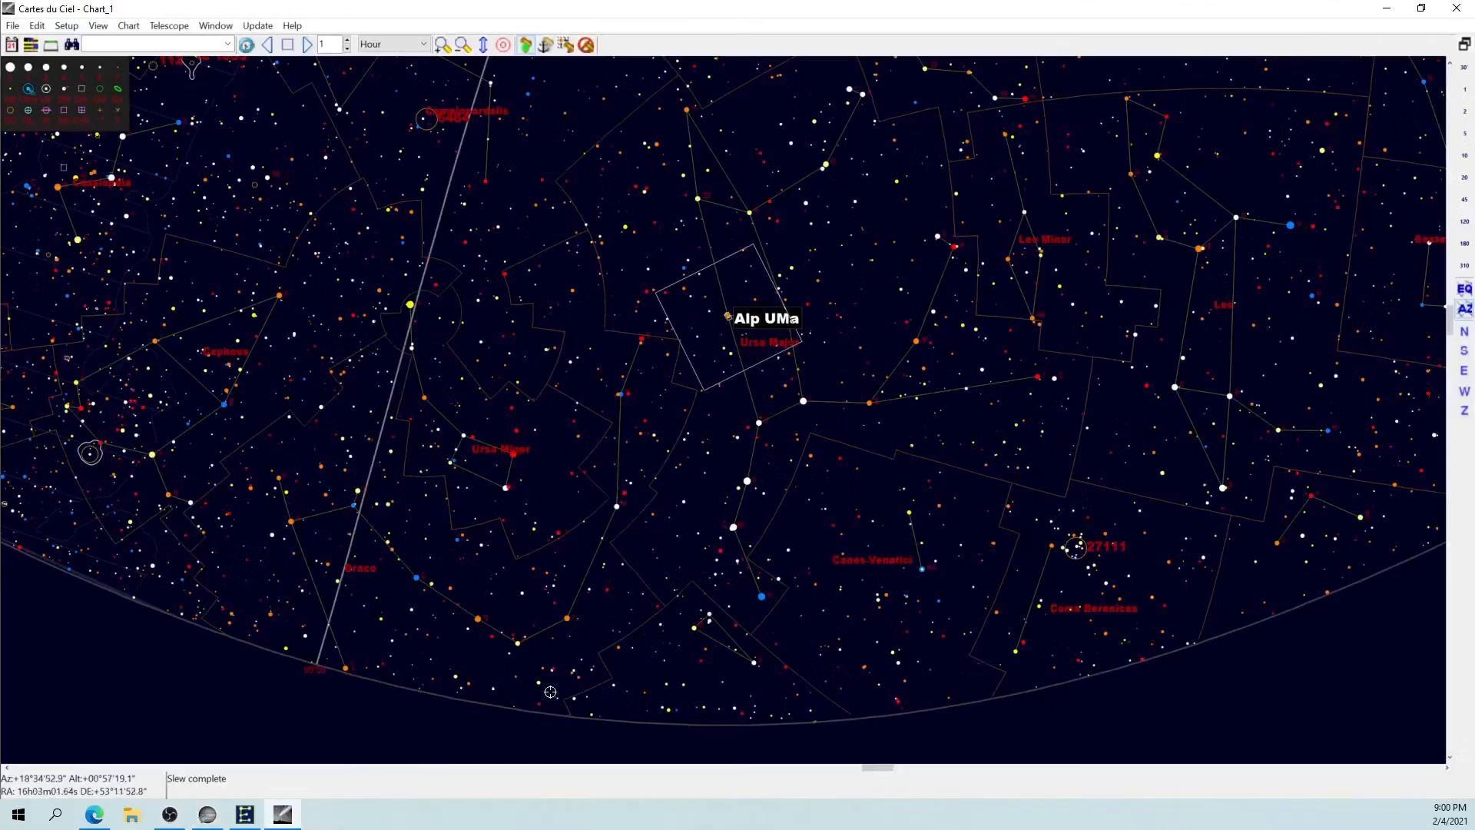
scroll(721, 367, "up", 1)
scroll(711, 352, "up", 3)
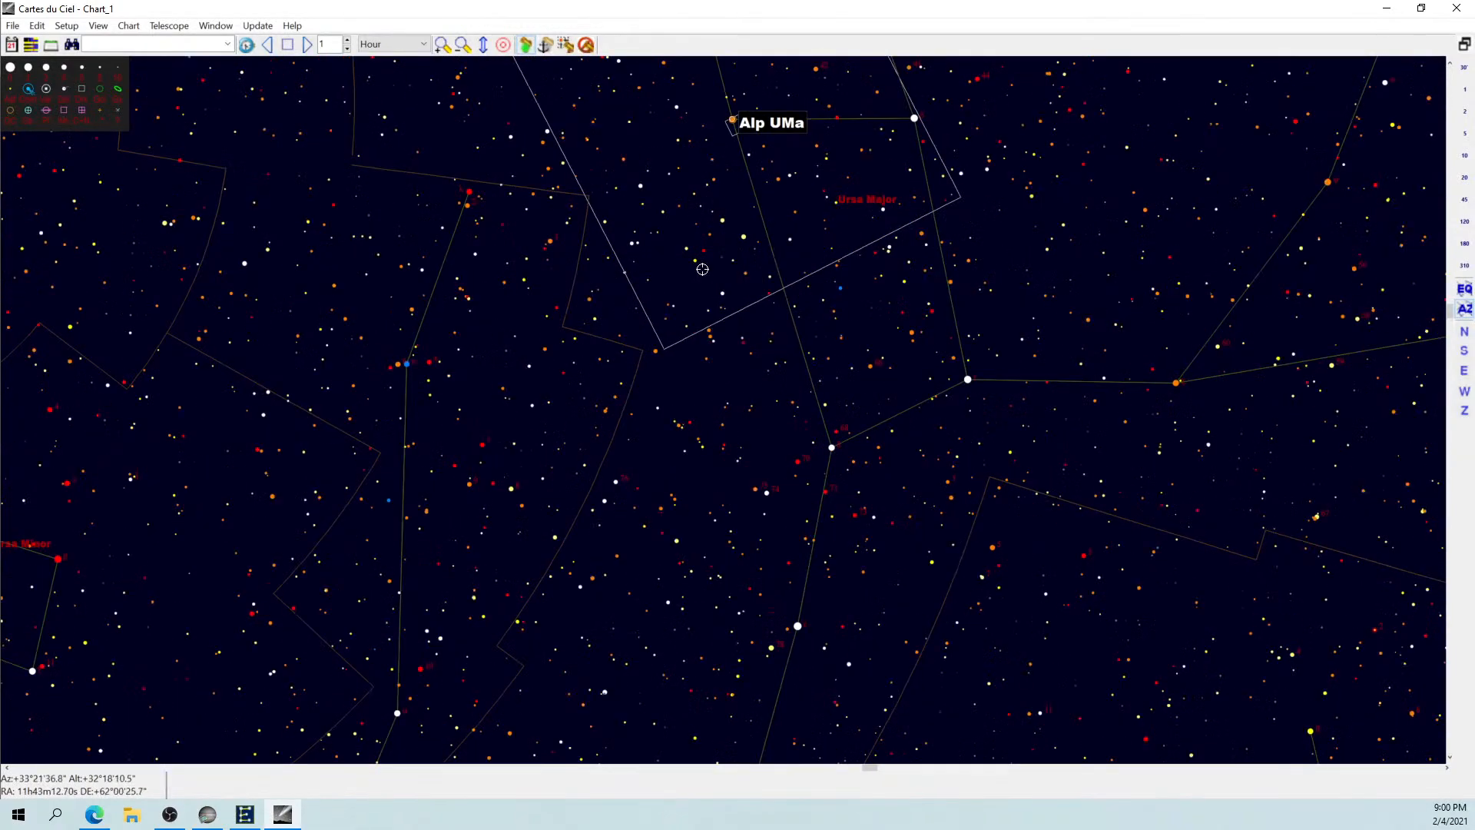
left_click_drag(712, 351, 711, 431)
scroll(687, 276, "up", 2)
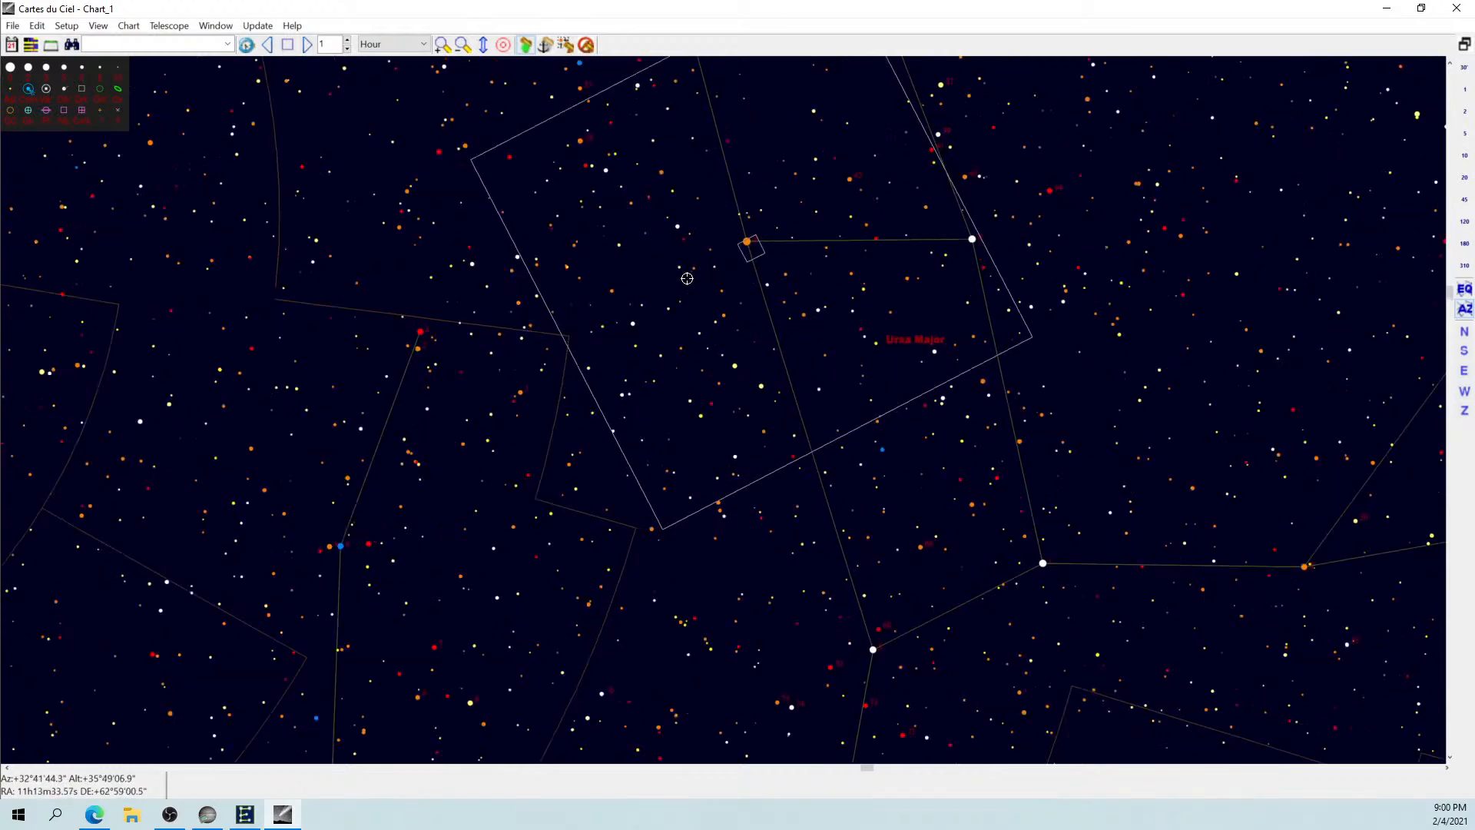
left_click_drag(692, 261, 728, 408)
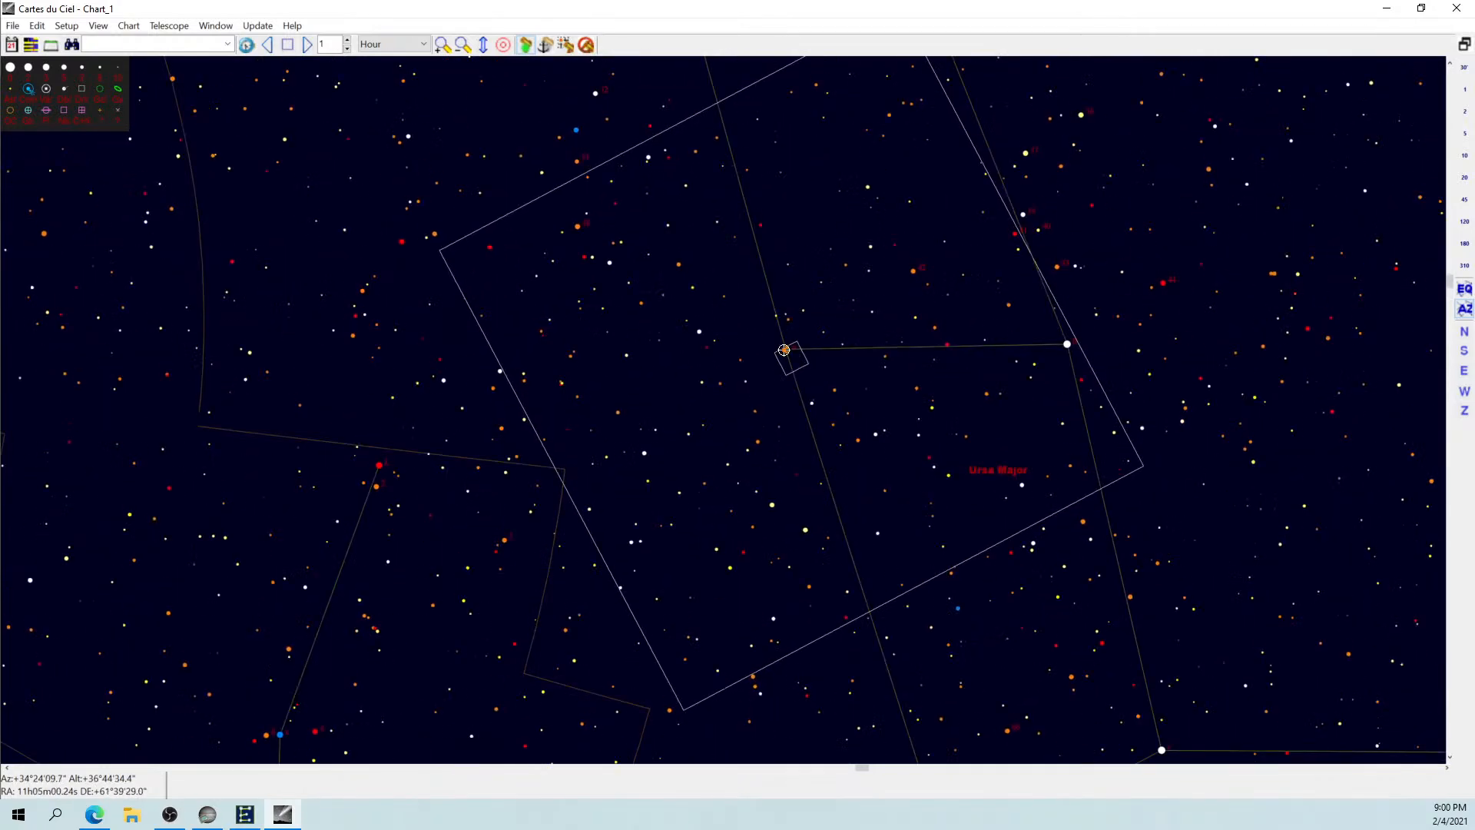
left_click(783, 350)
right_click(784, 349)
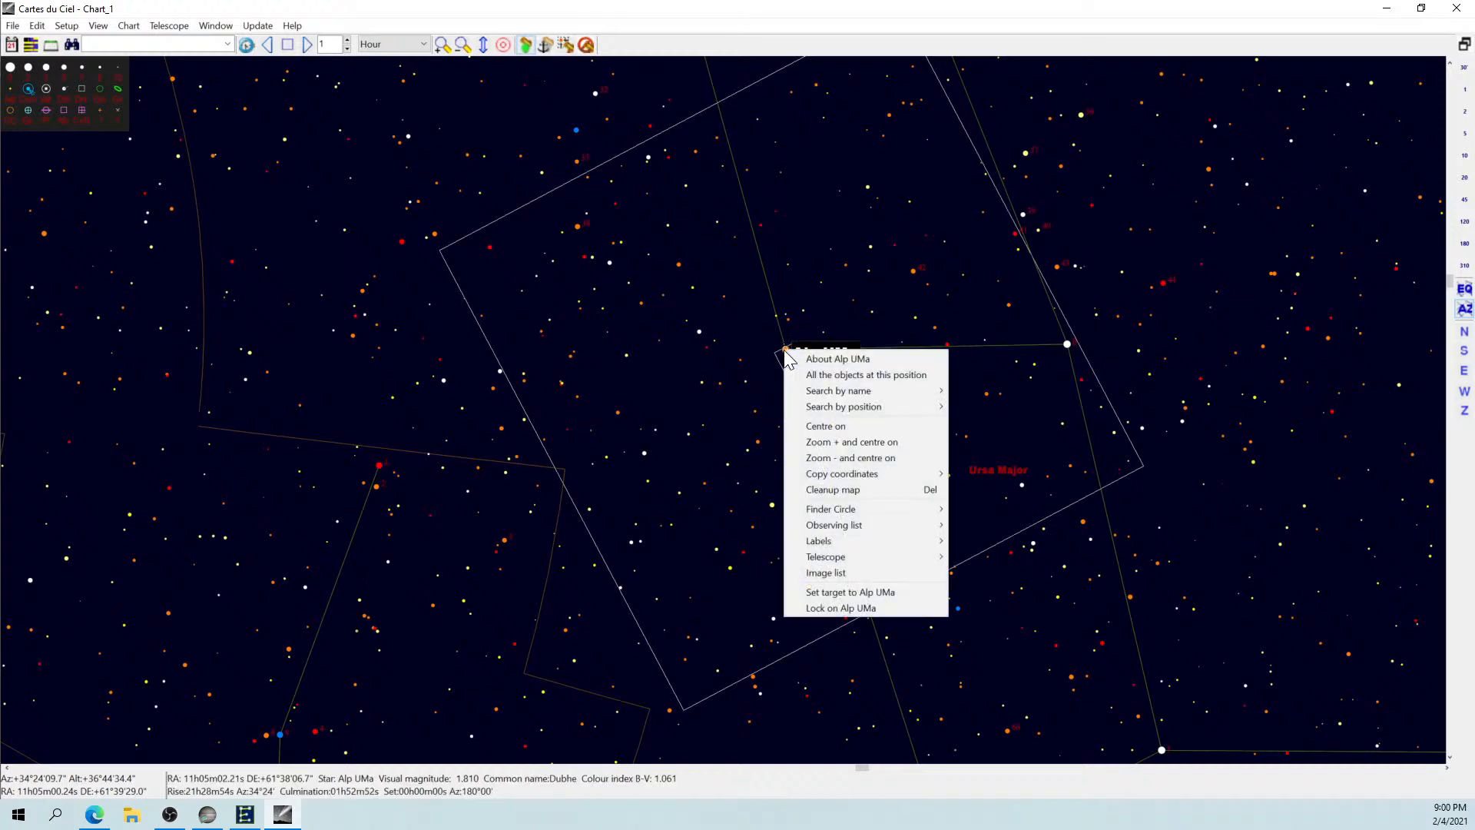
mouse_move(850, 568)
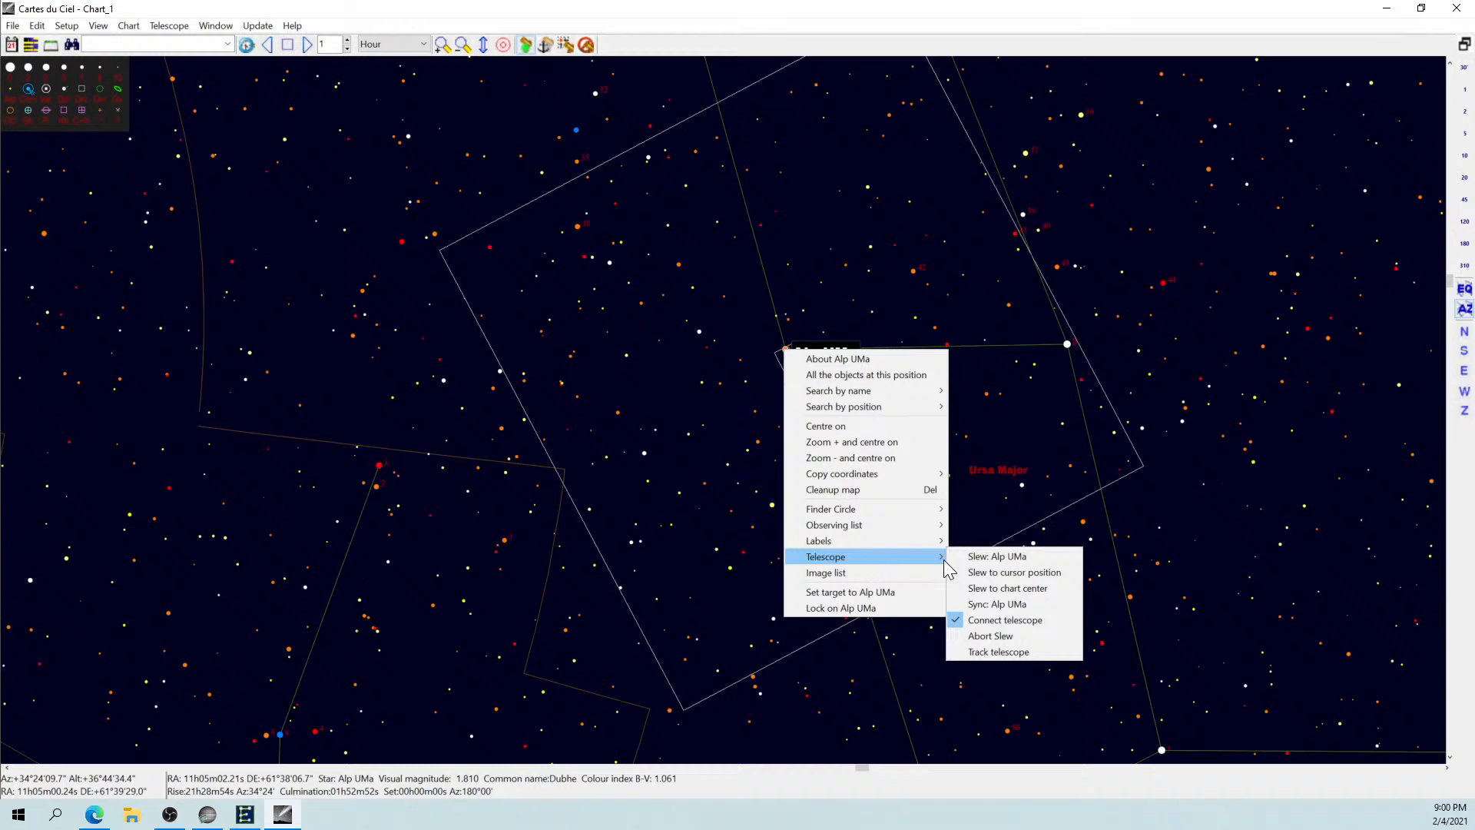
left_click(980, 605)
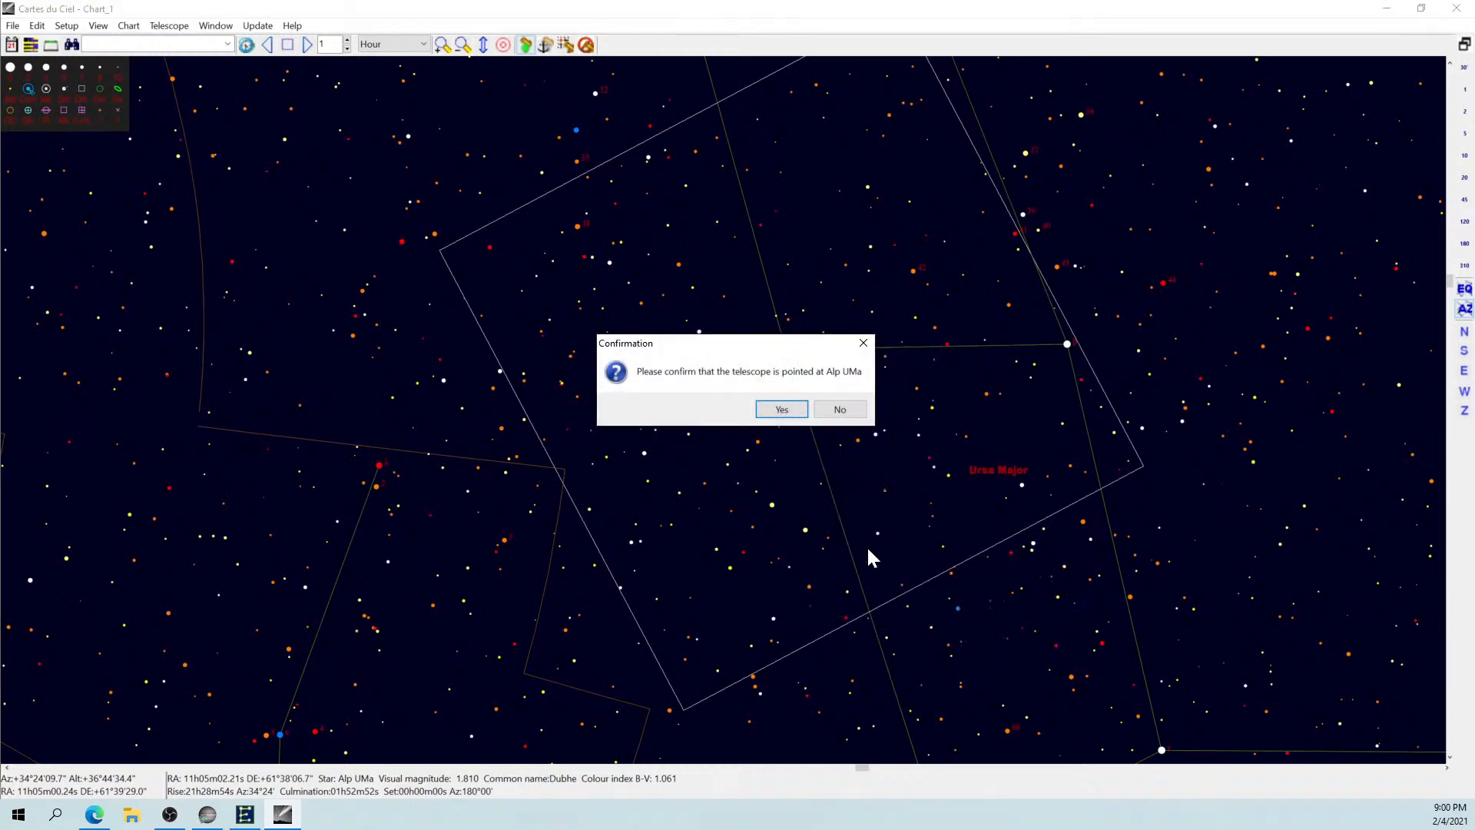
left_click(775, 405)
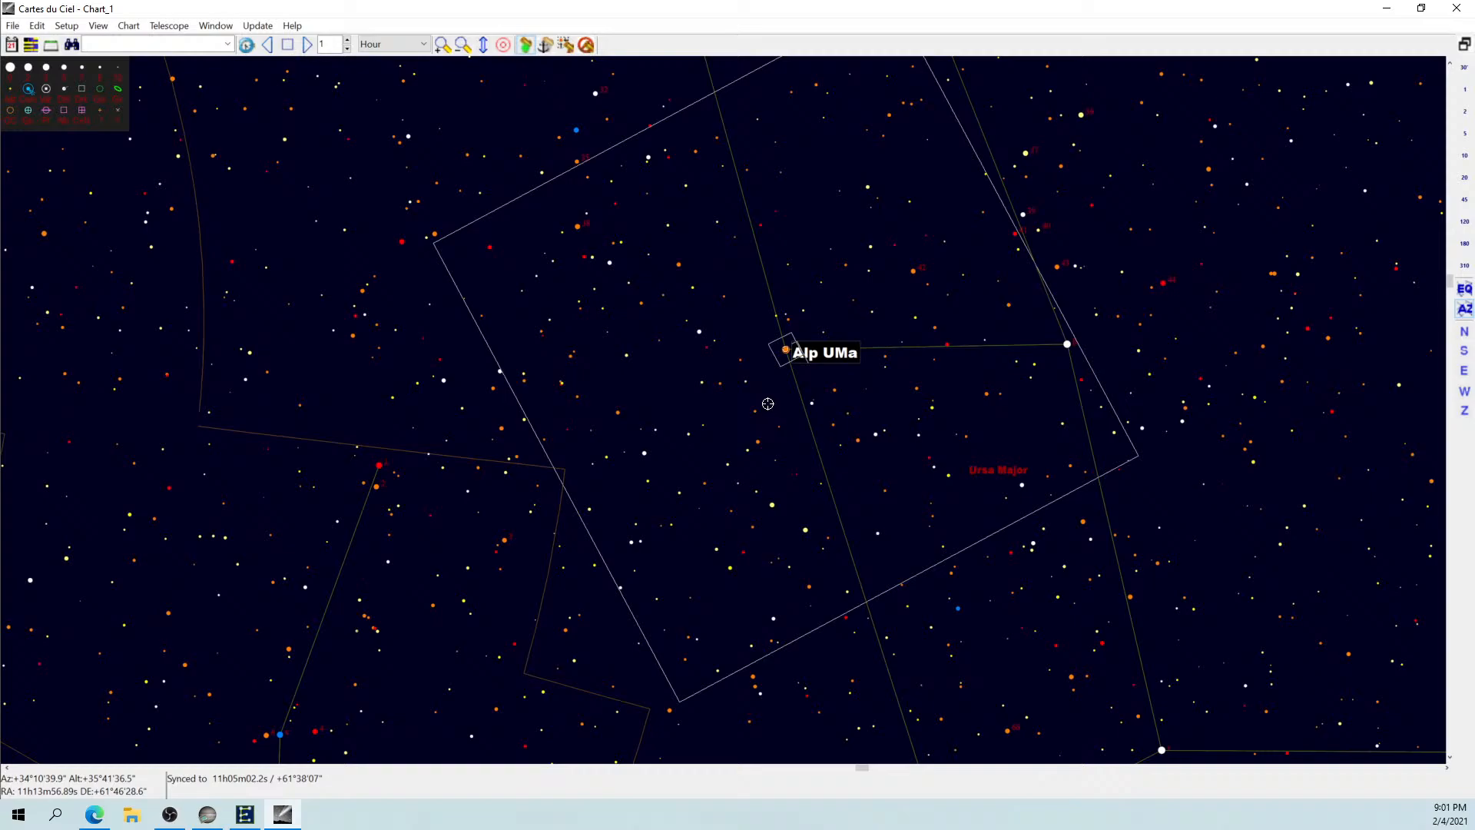
Plate solve and sync the field again in SharpCap, and examine the telescope frame around Alp UMa in Cartes du Ciel.
left_click(207, 815)
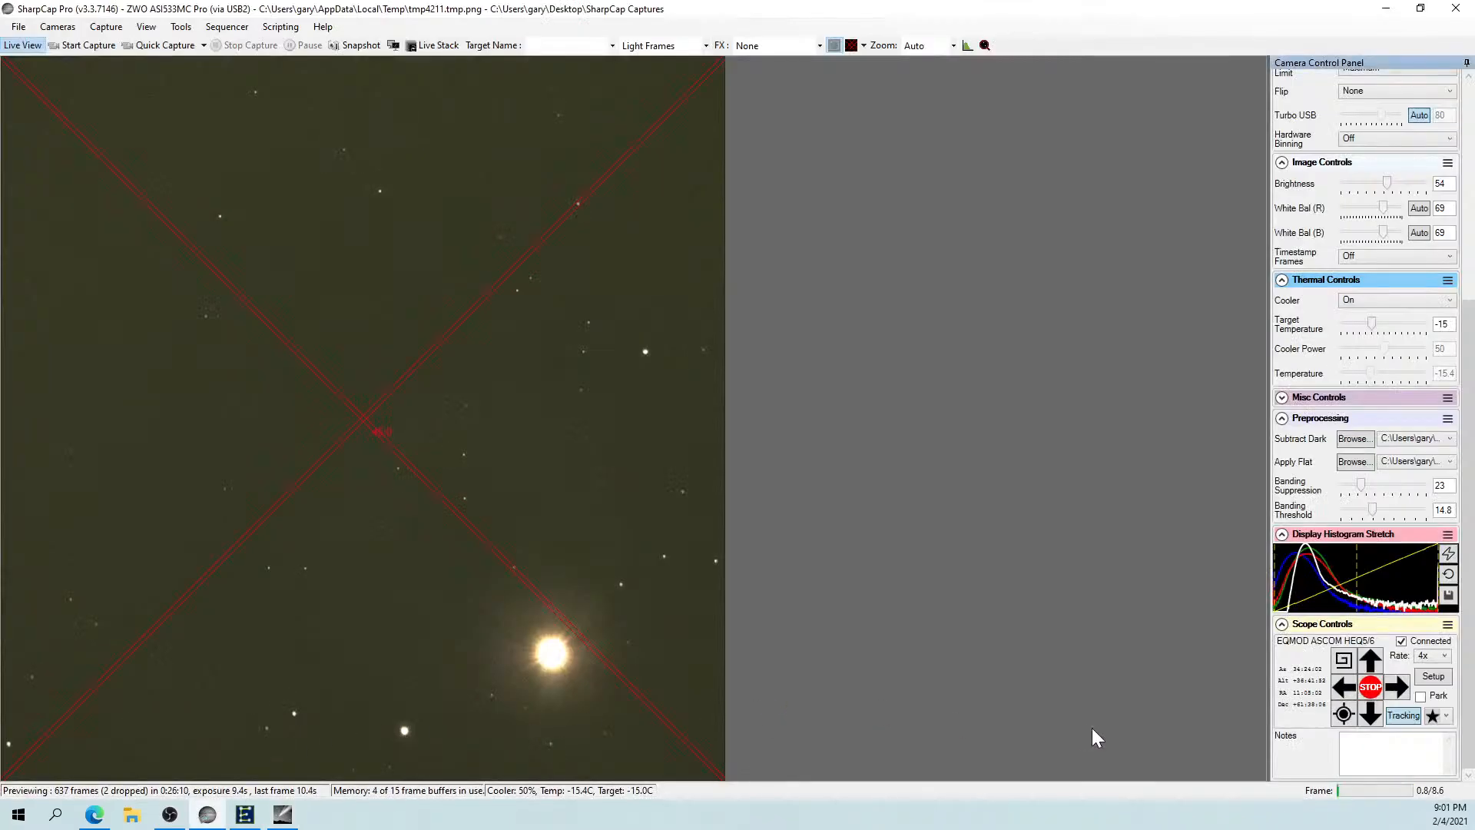
left_click(1344, 714)
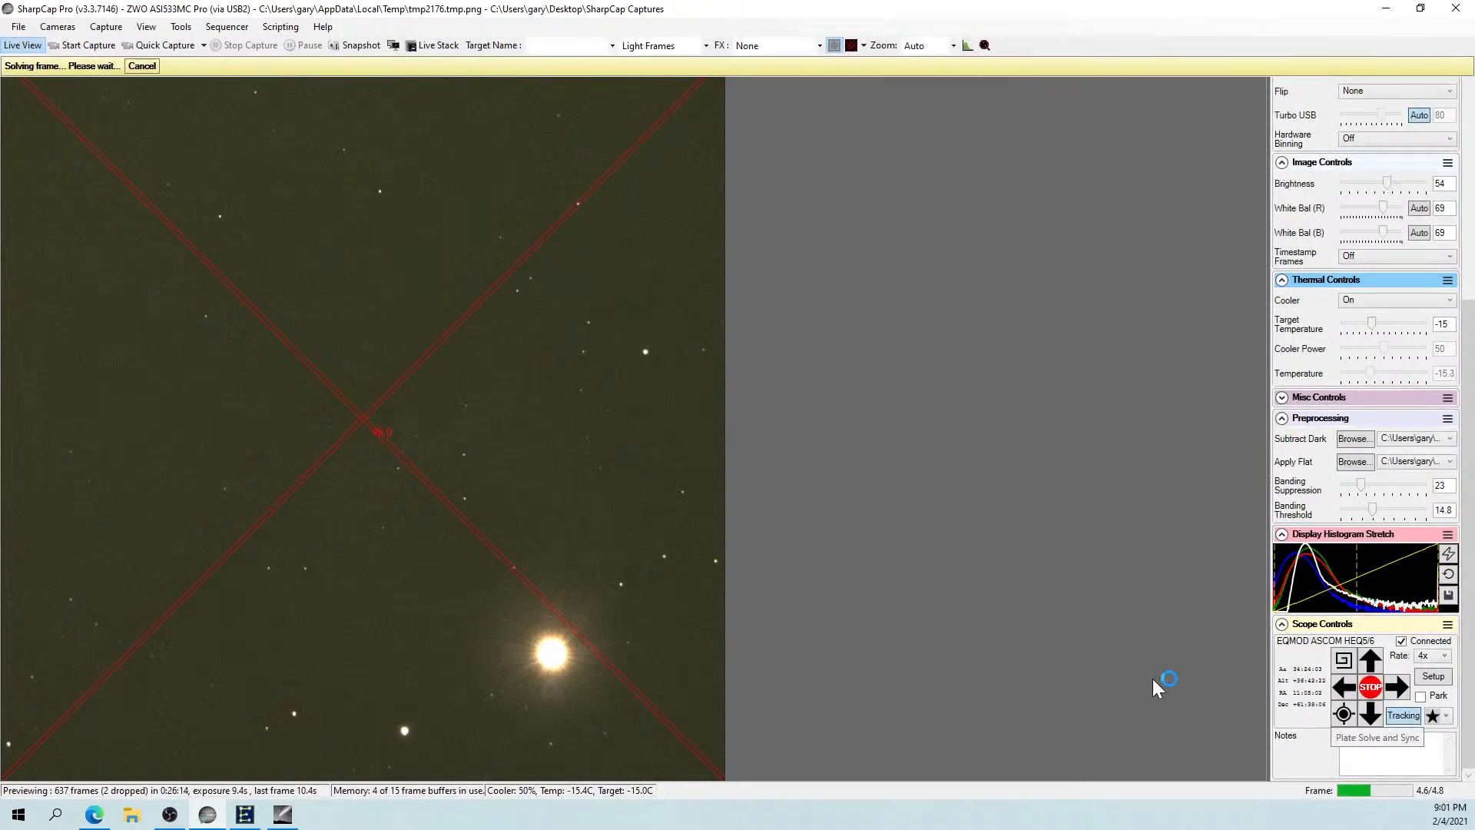
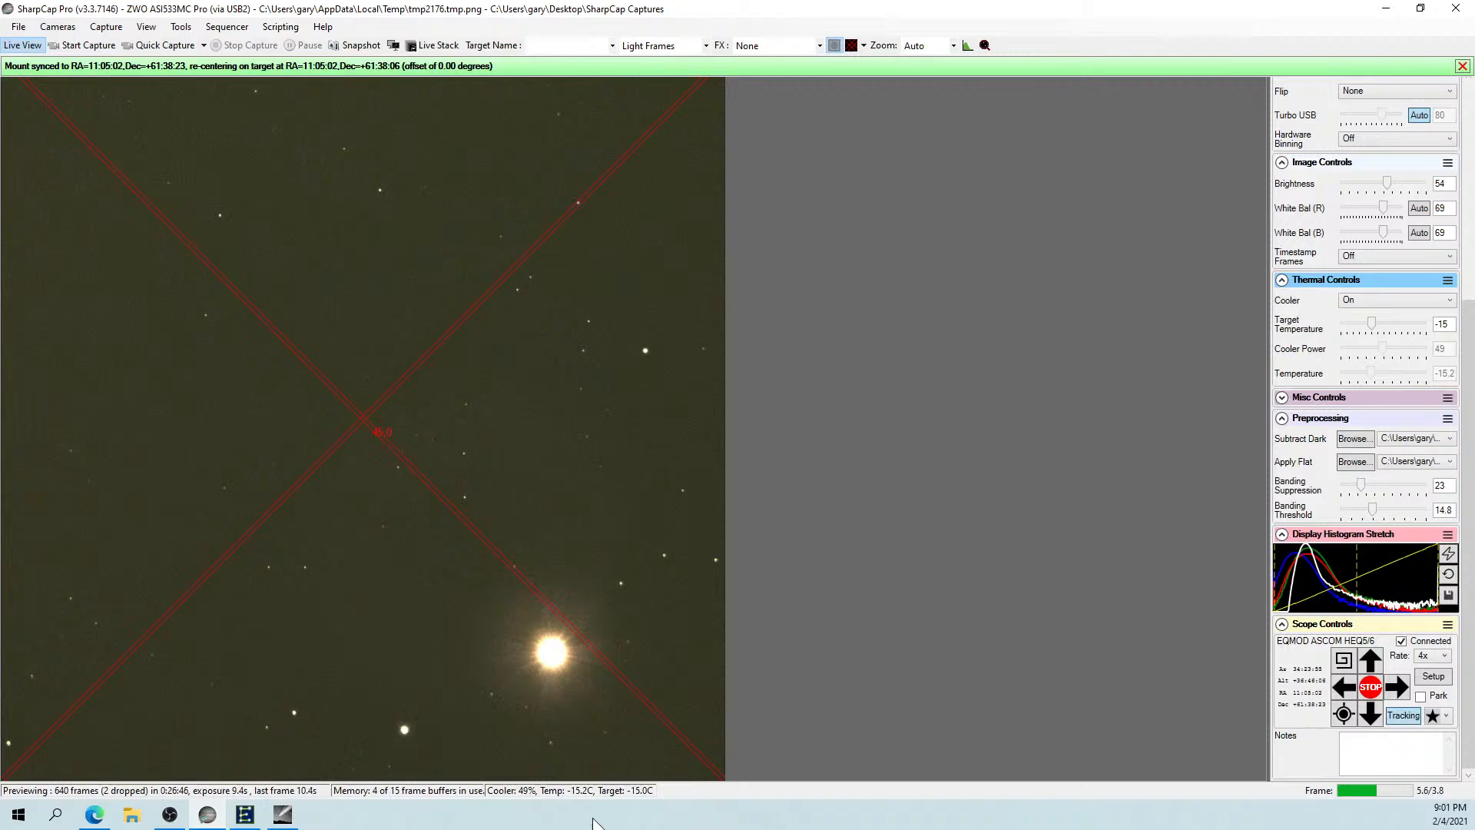
left_click(283, 816)
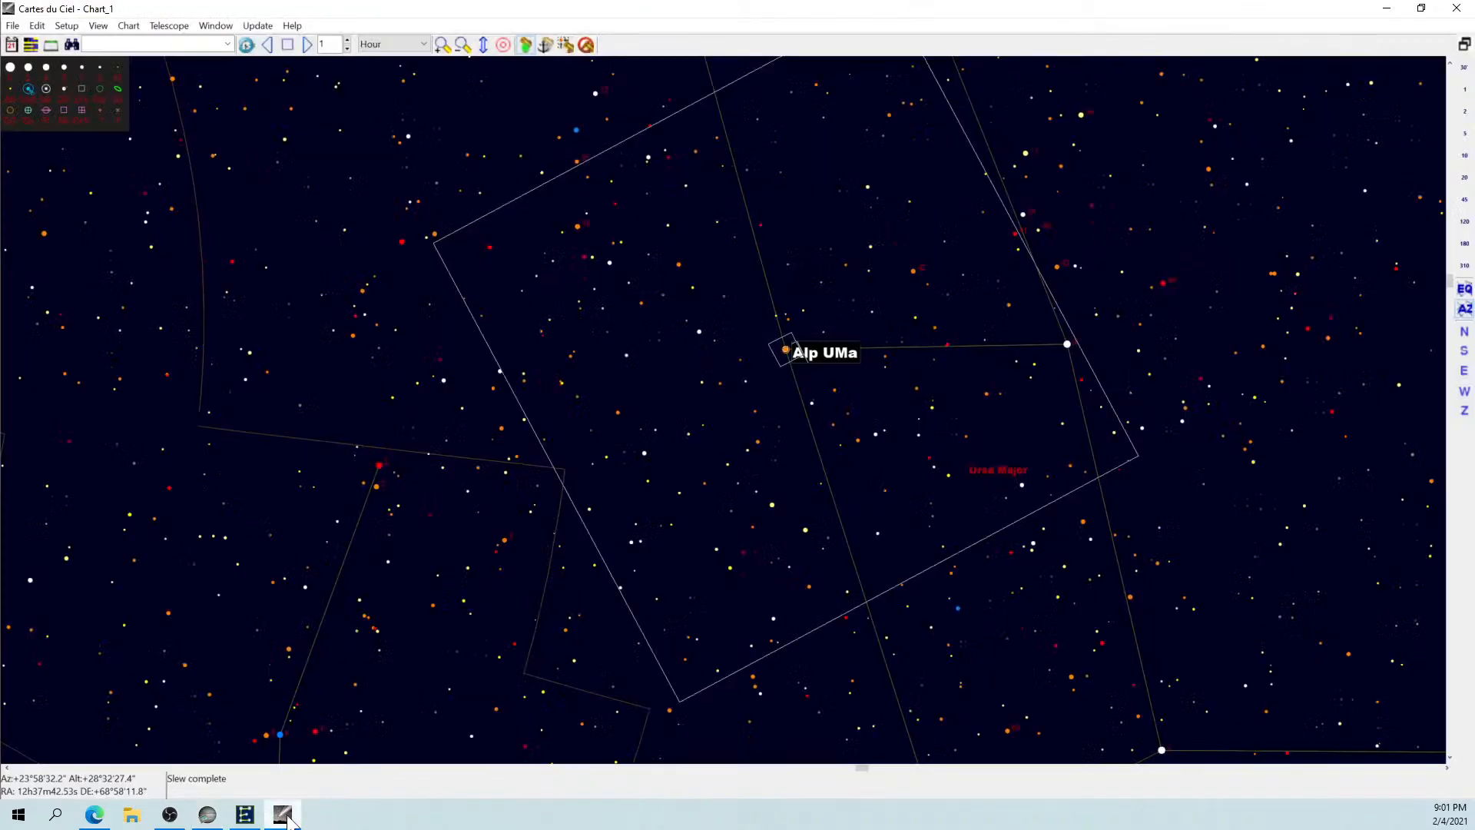
scroll(738, 373, "up", 2)
scroll(737, 373, "up", 4)
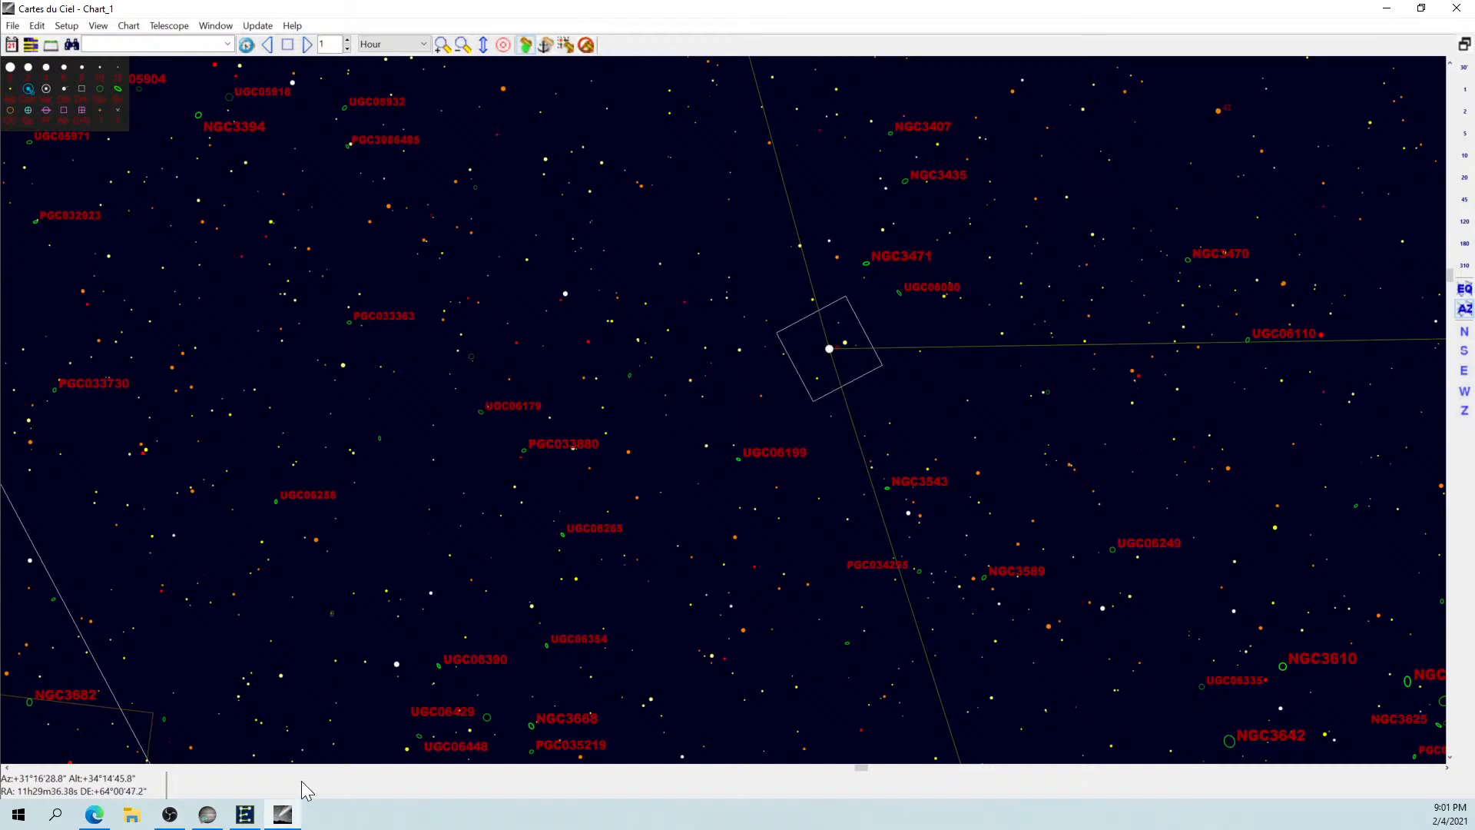
Return to SharpCap, shorten the exposure to 500 ms, and move the mount at 16x rate to bring the bright star near the reticle centre.
left_click(207, 816)
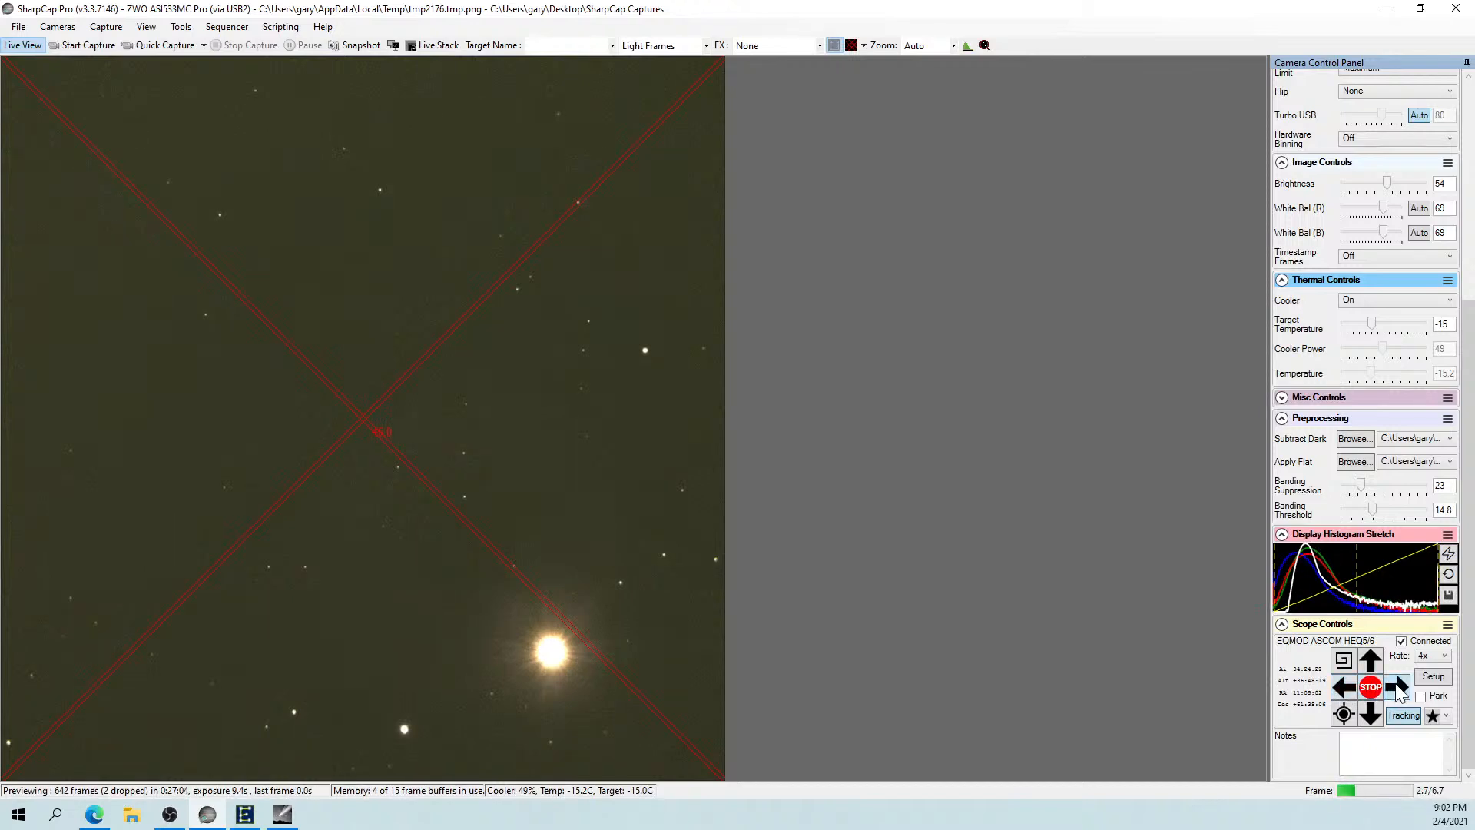
left_click(1444, 657)
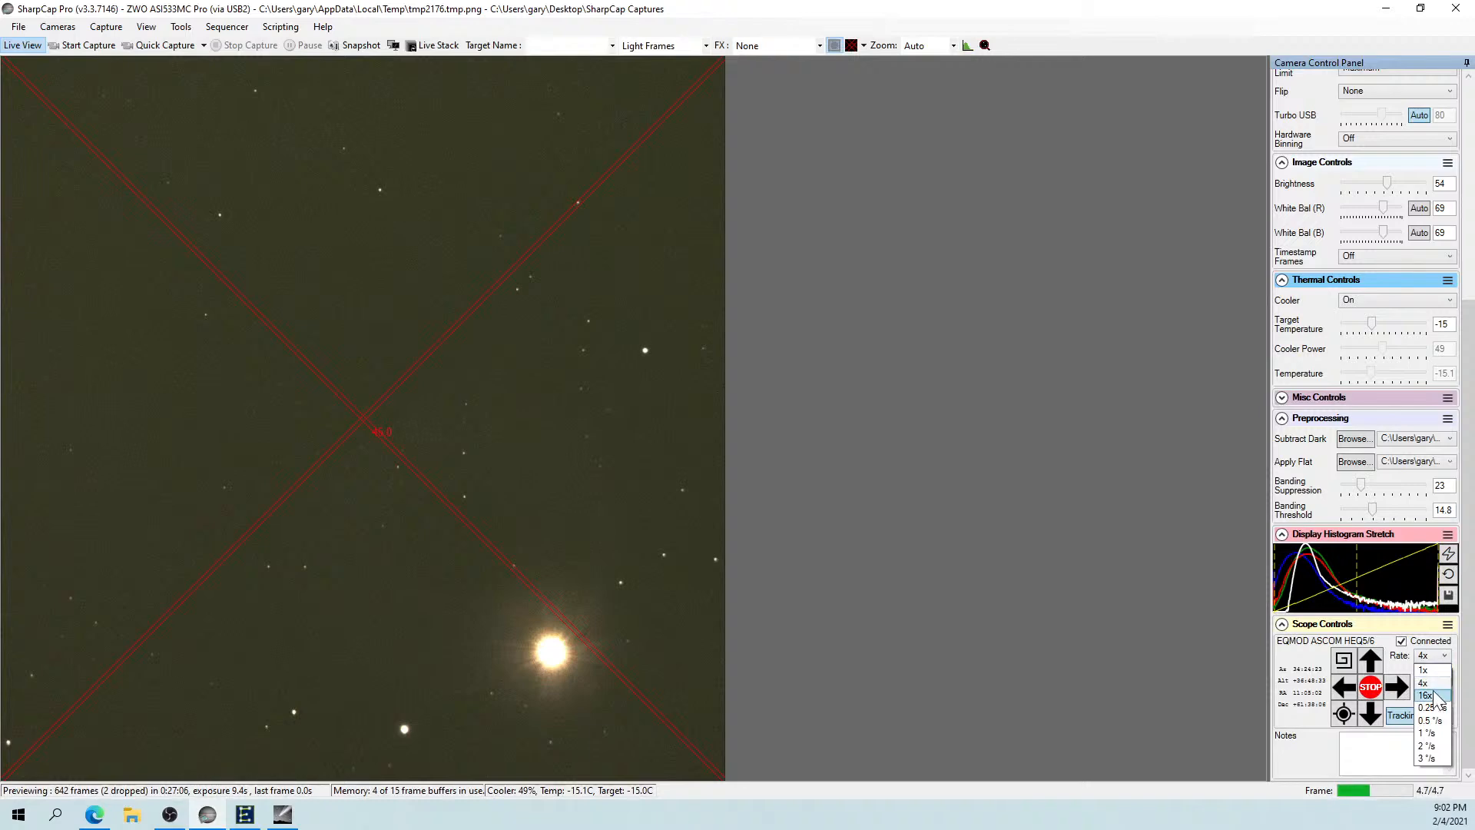
left_click(1430, 700)
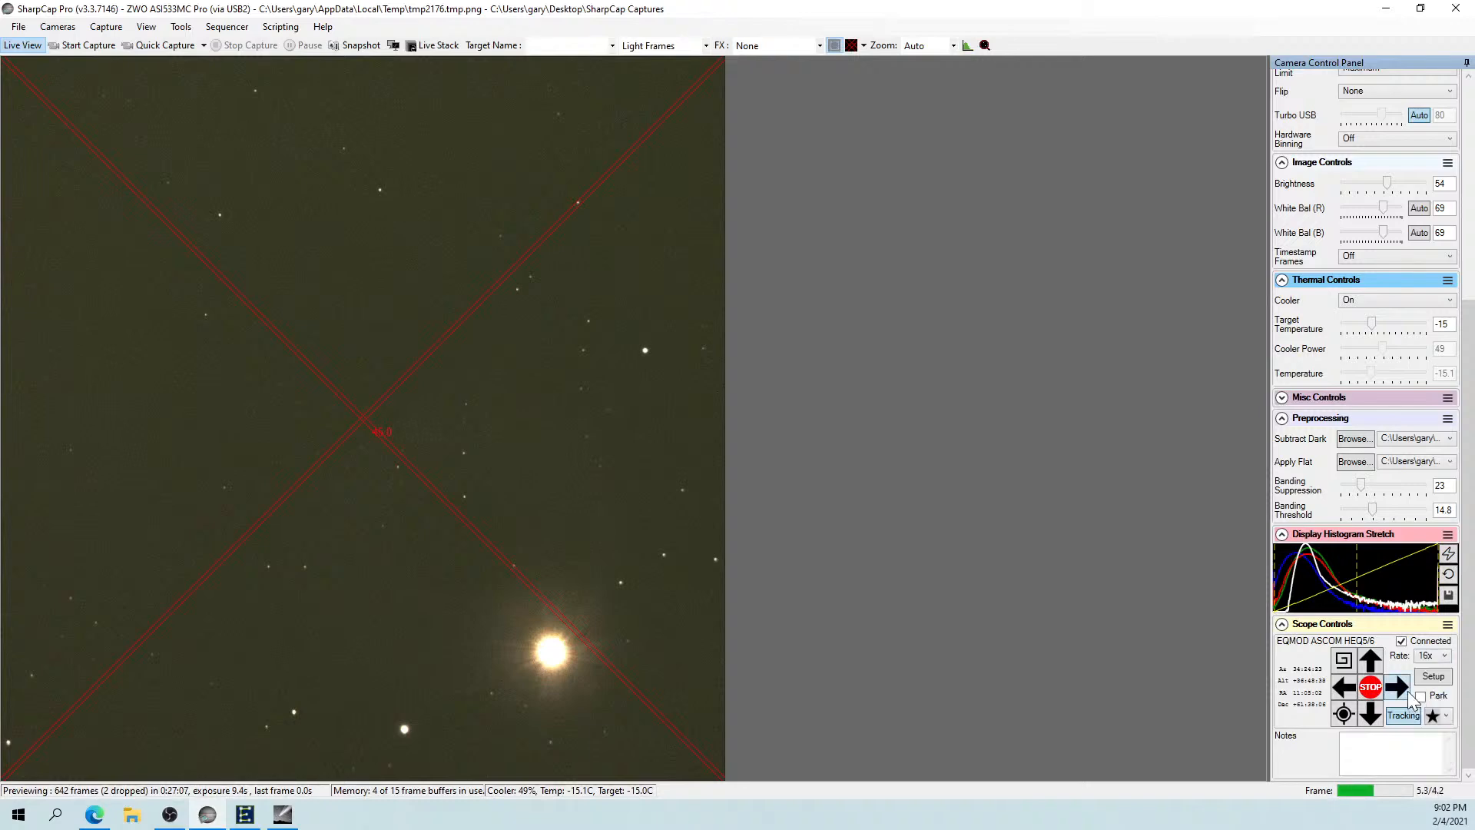
left_click(1344, 693)
left_click_drag(1469, 443, 1459, 213)
left_click_drag(1344, 329, 1266, 329)
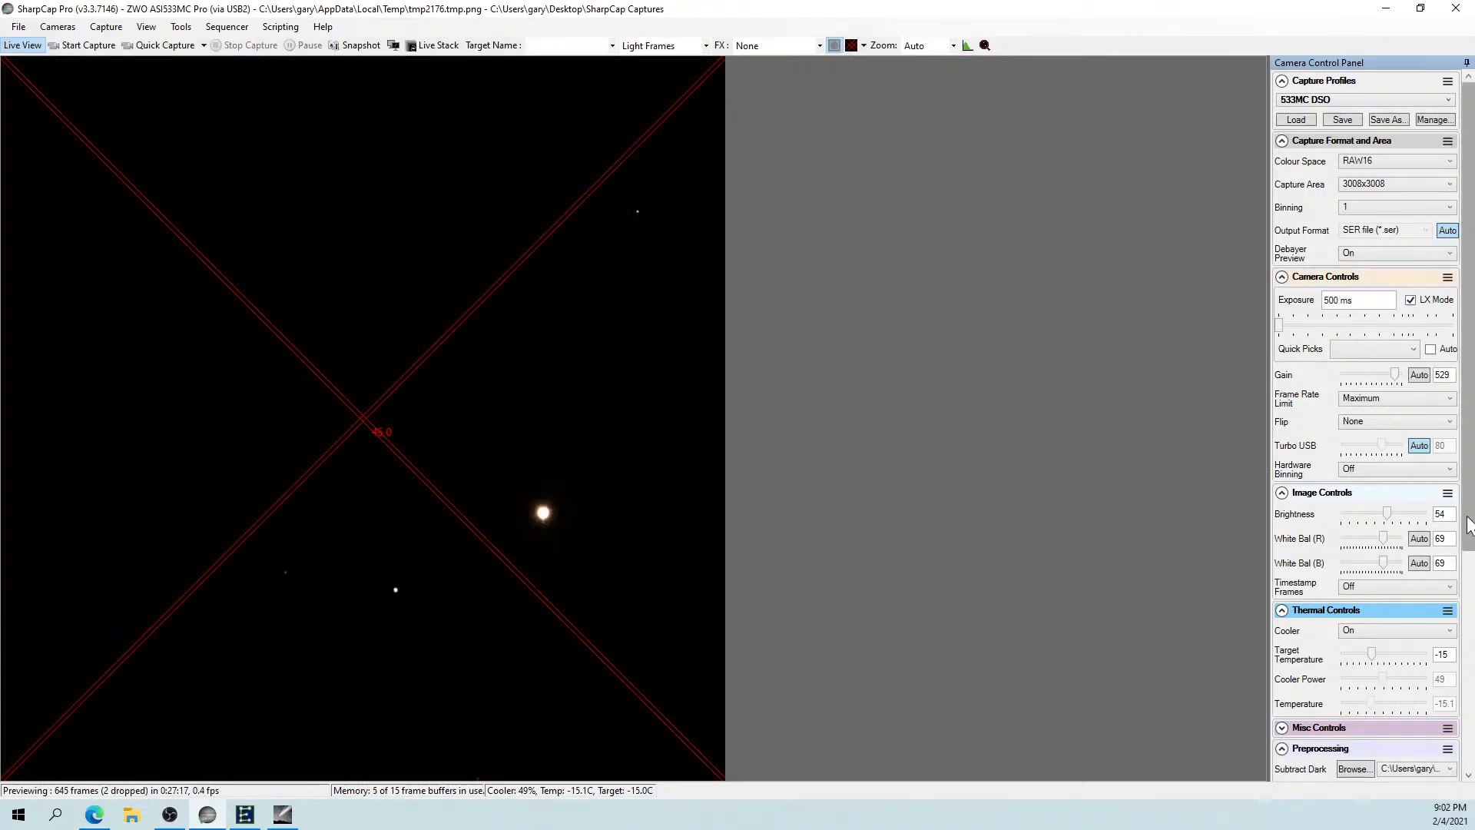
left_click_drag(1469, 530, 1467, 778)
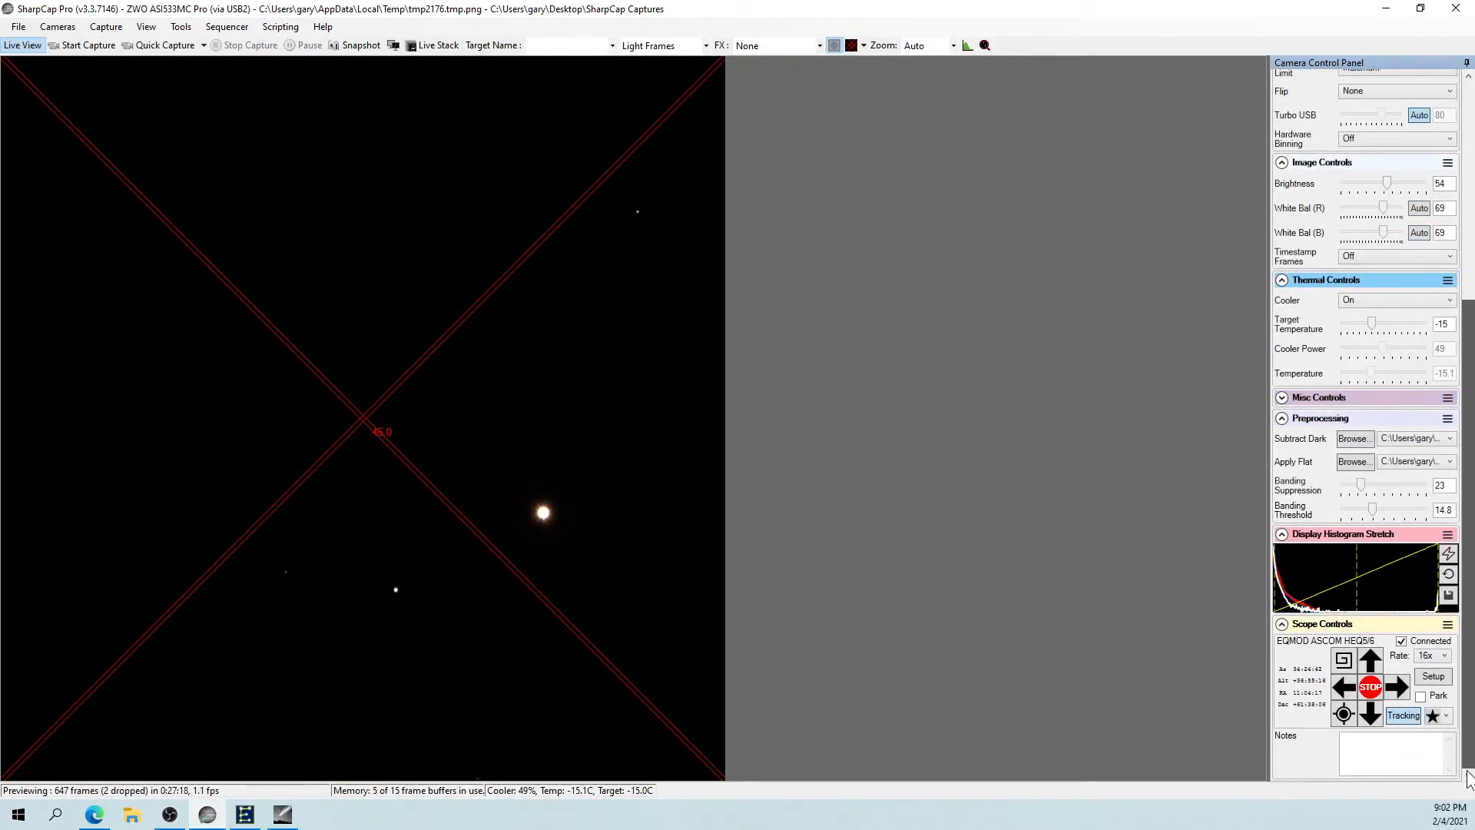
left_click(1343, 684)
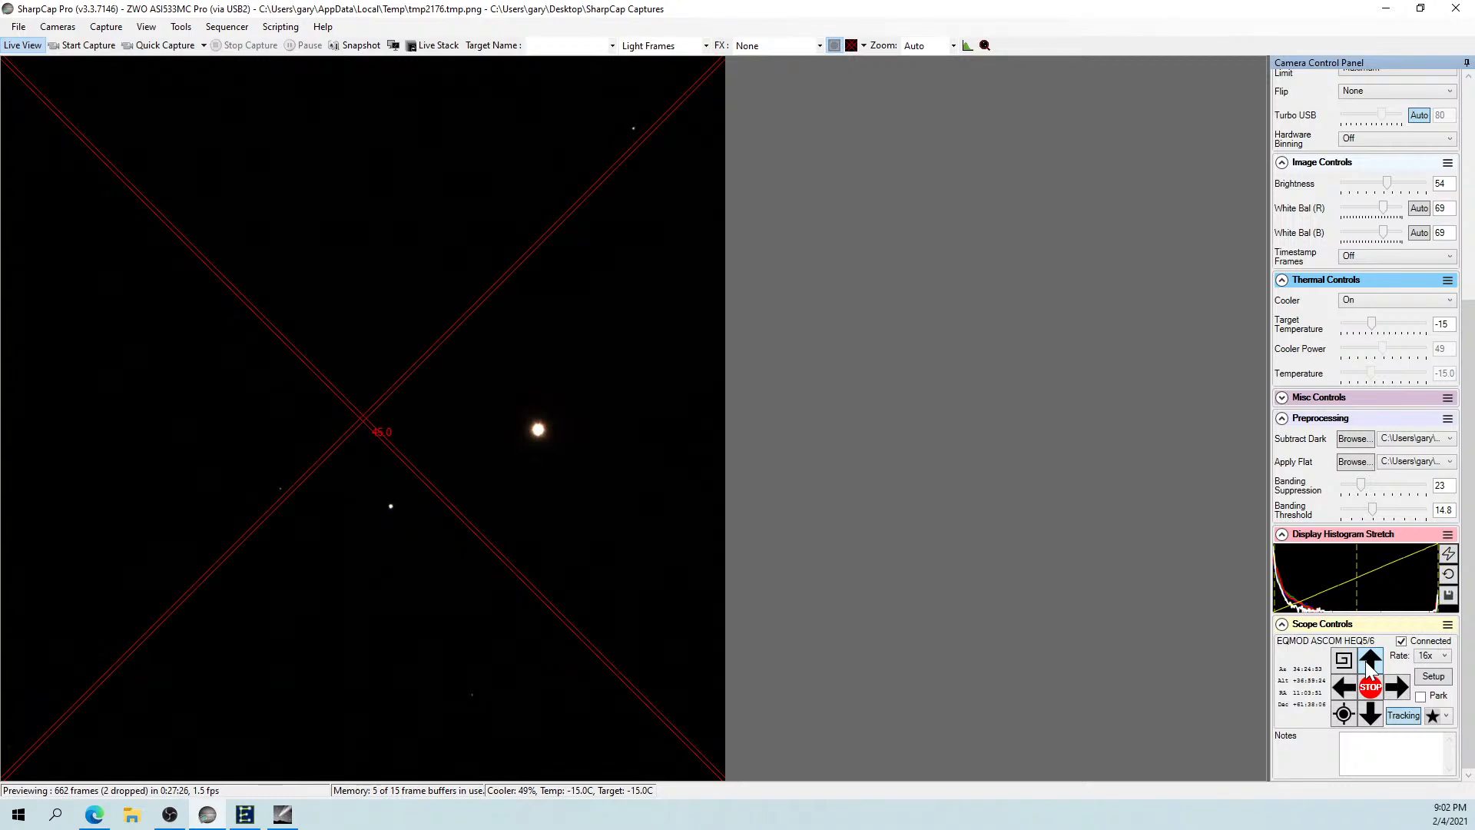
left_click(1366, 661)
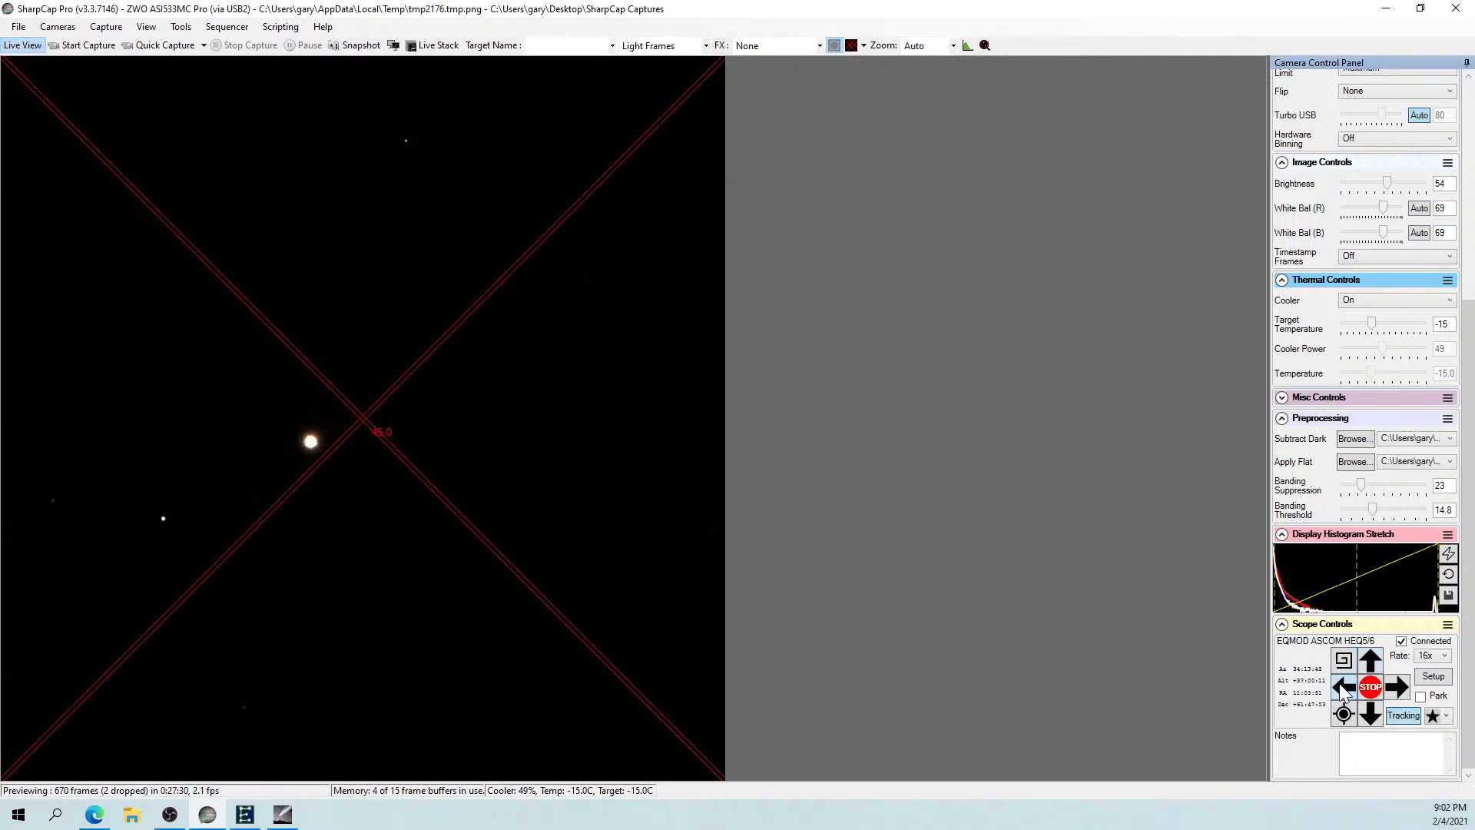
Reduce the mount's slew rate to 4x and nudge it until the bright star sits on the reticle centre.
left_click(1439, 655)
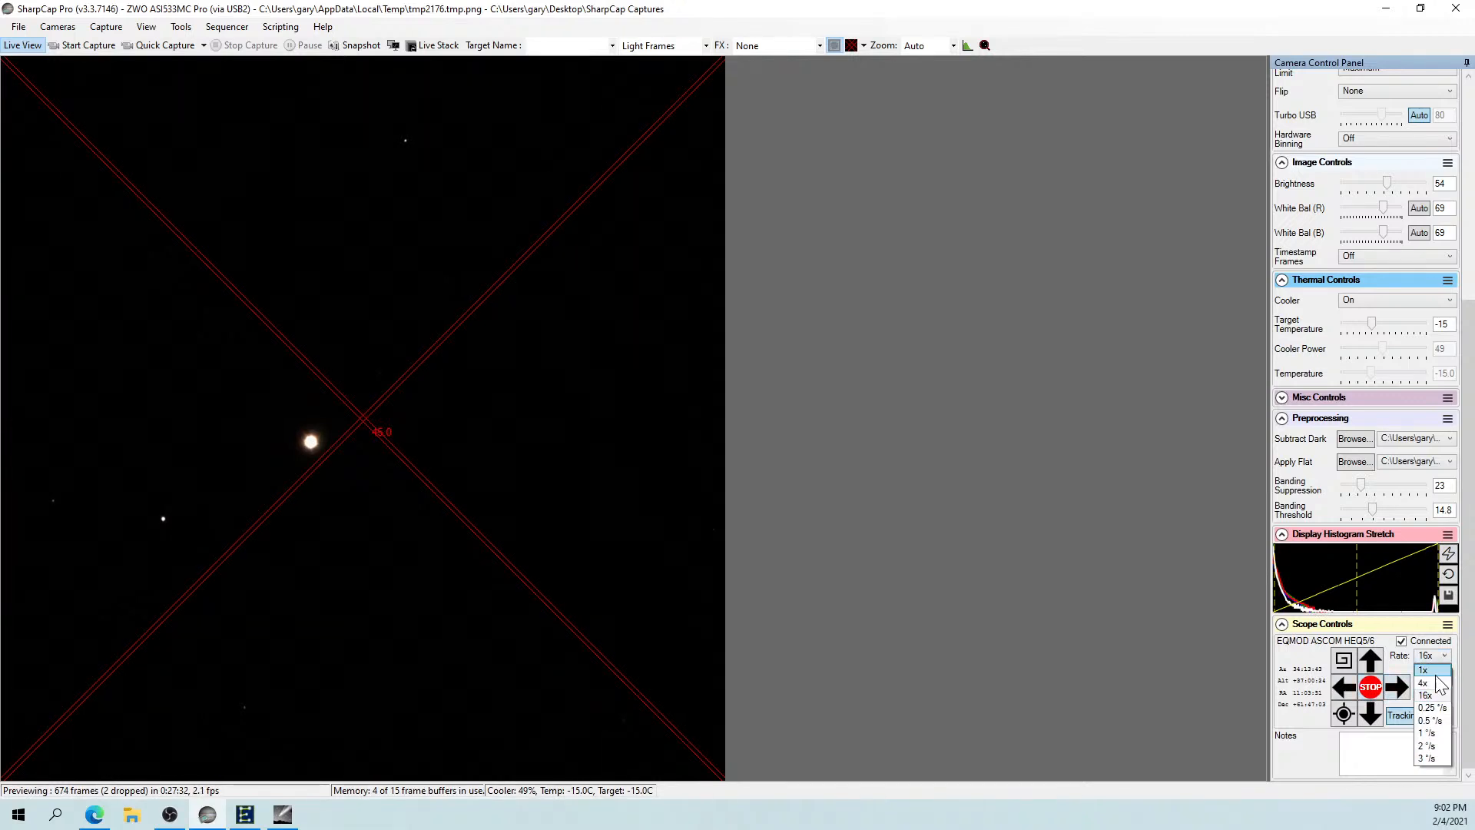
left_click(1438, 684)
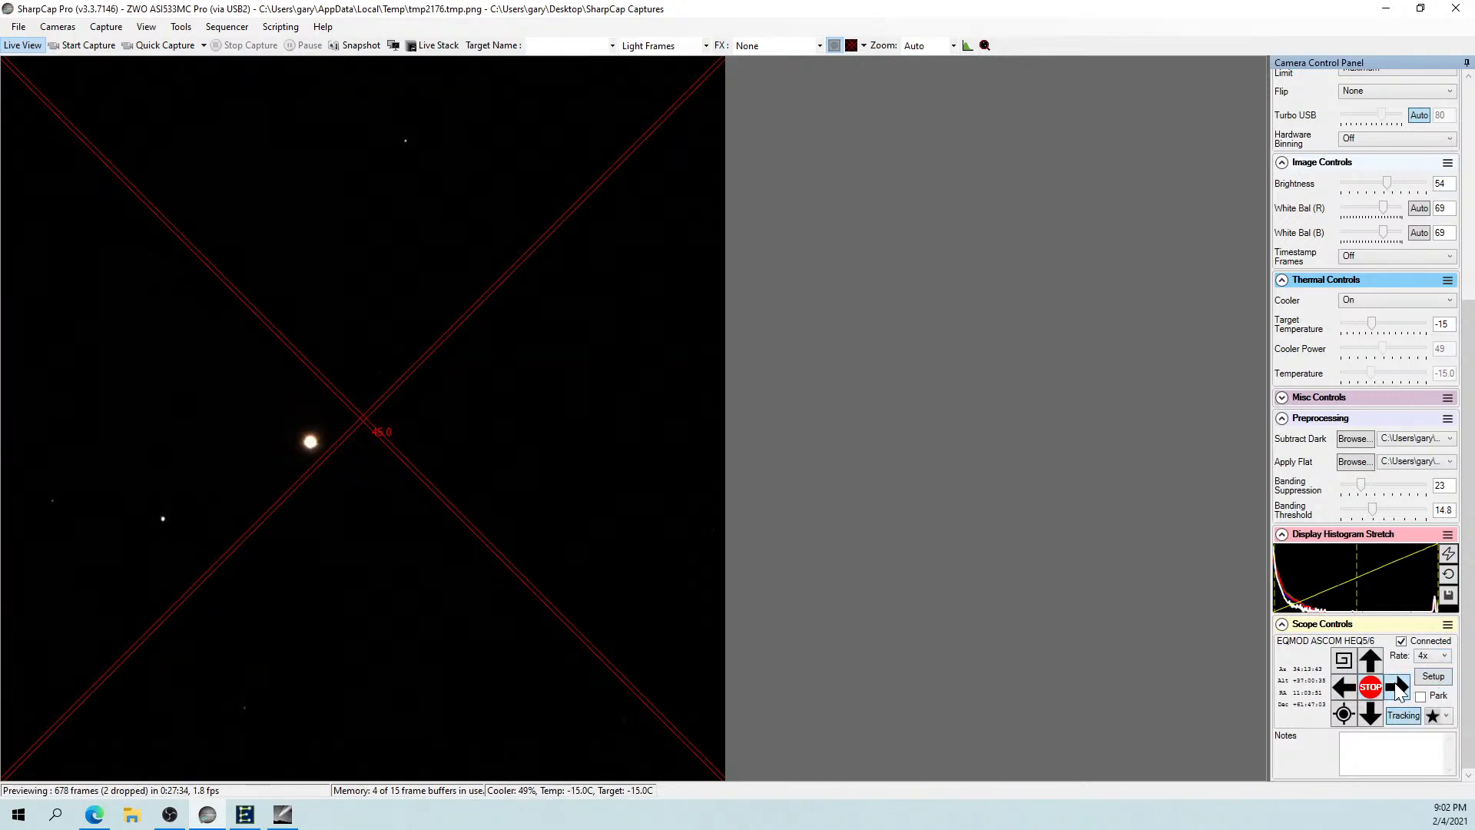
left_click(1395, 683)
left_click(1343, 689)
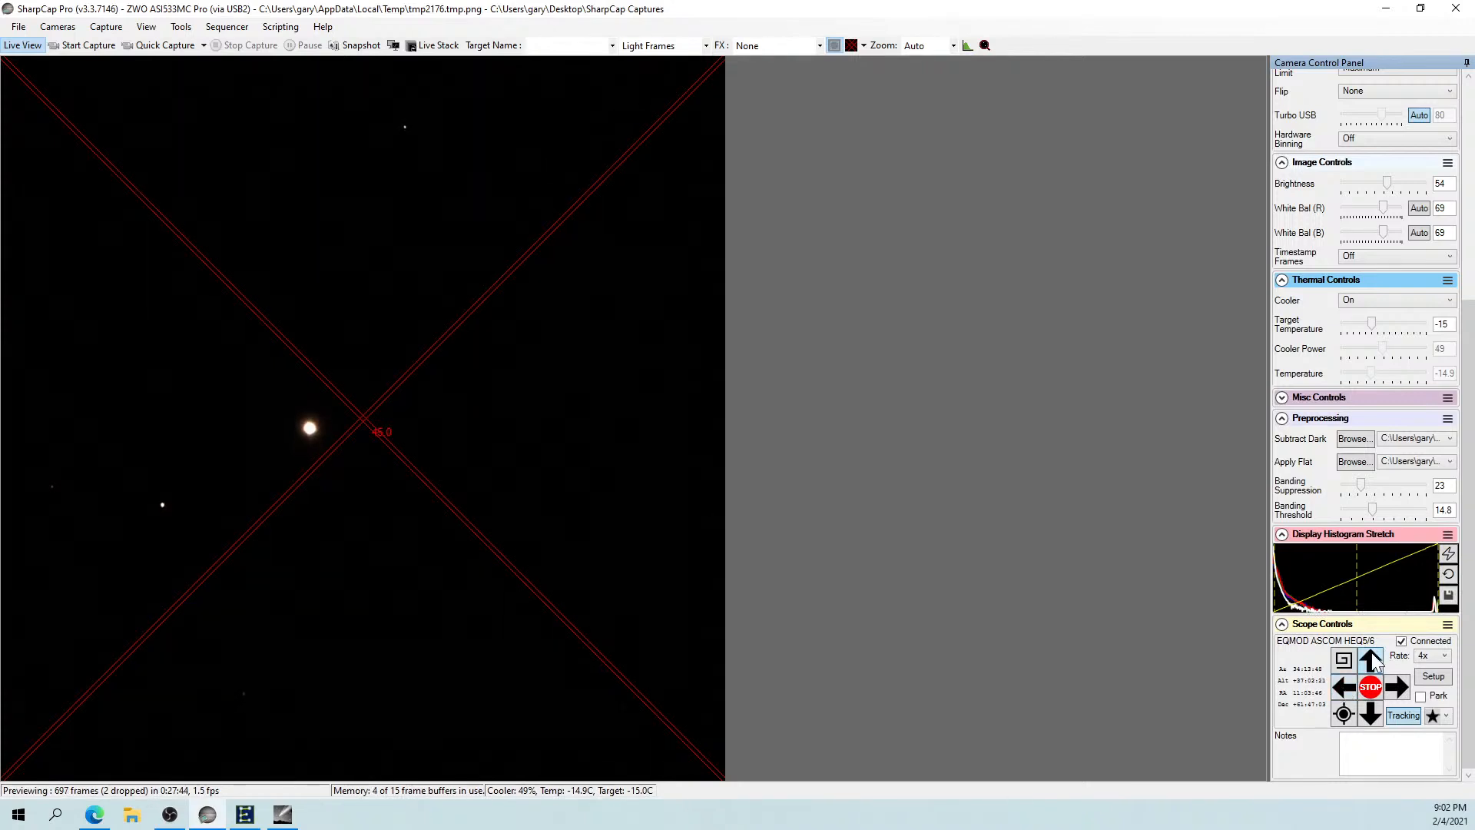
left_click(1371, 660)
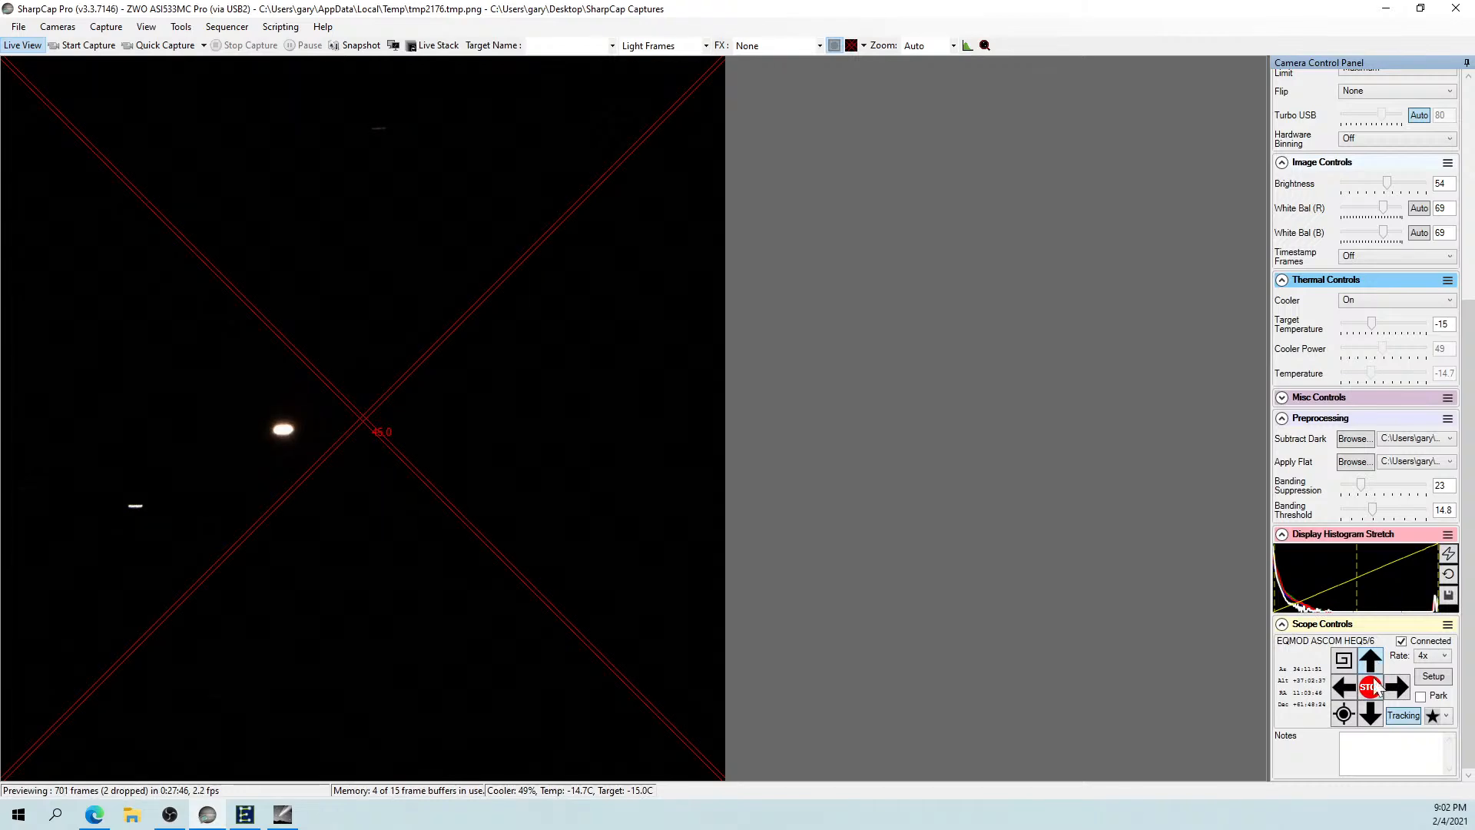
left_click(1372, 715)
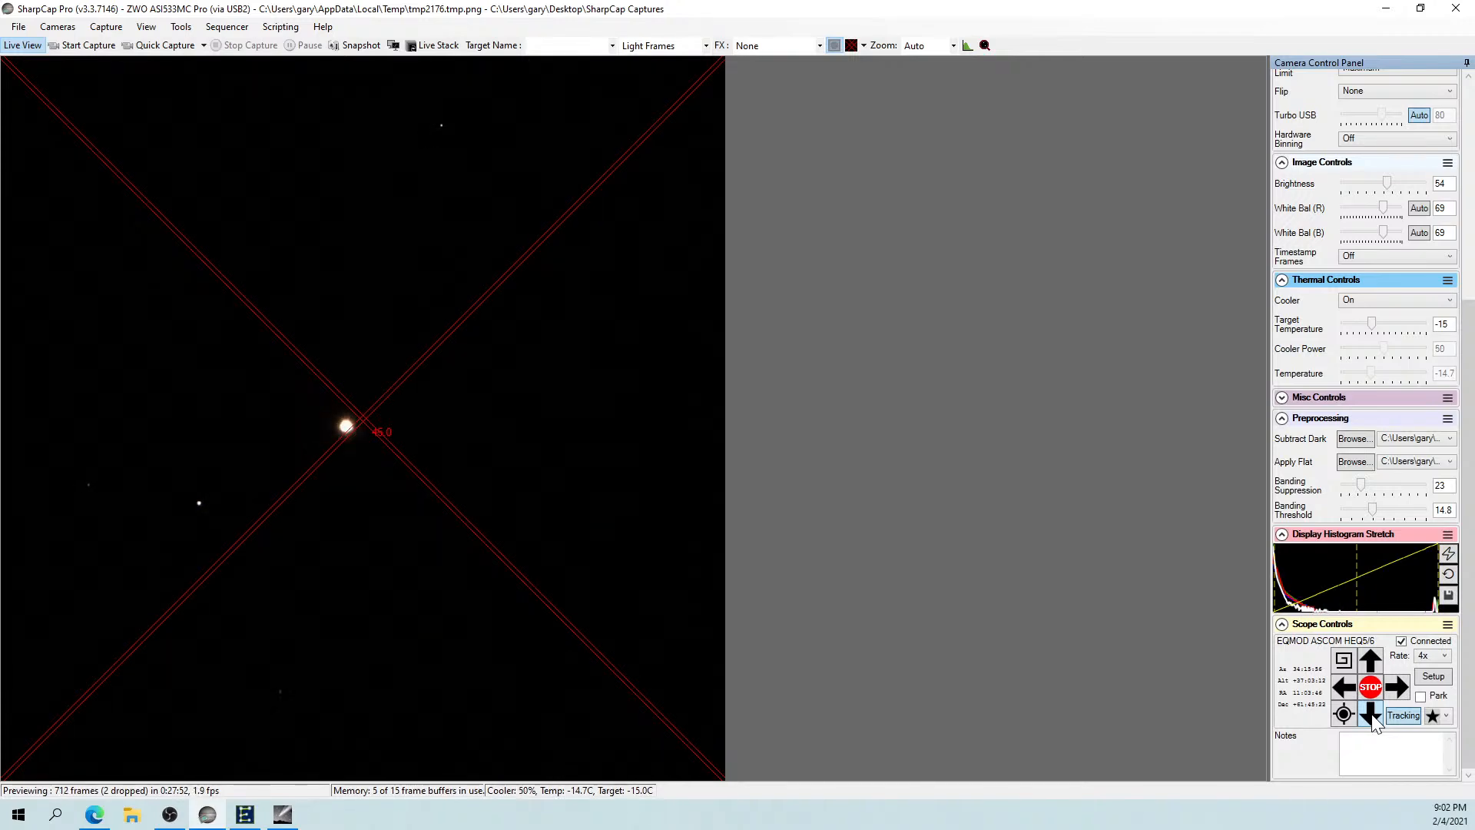
left_click(1371, 716)
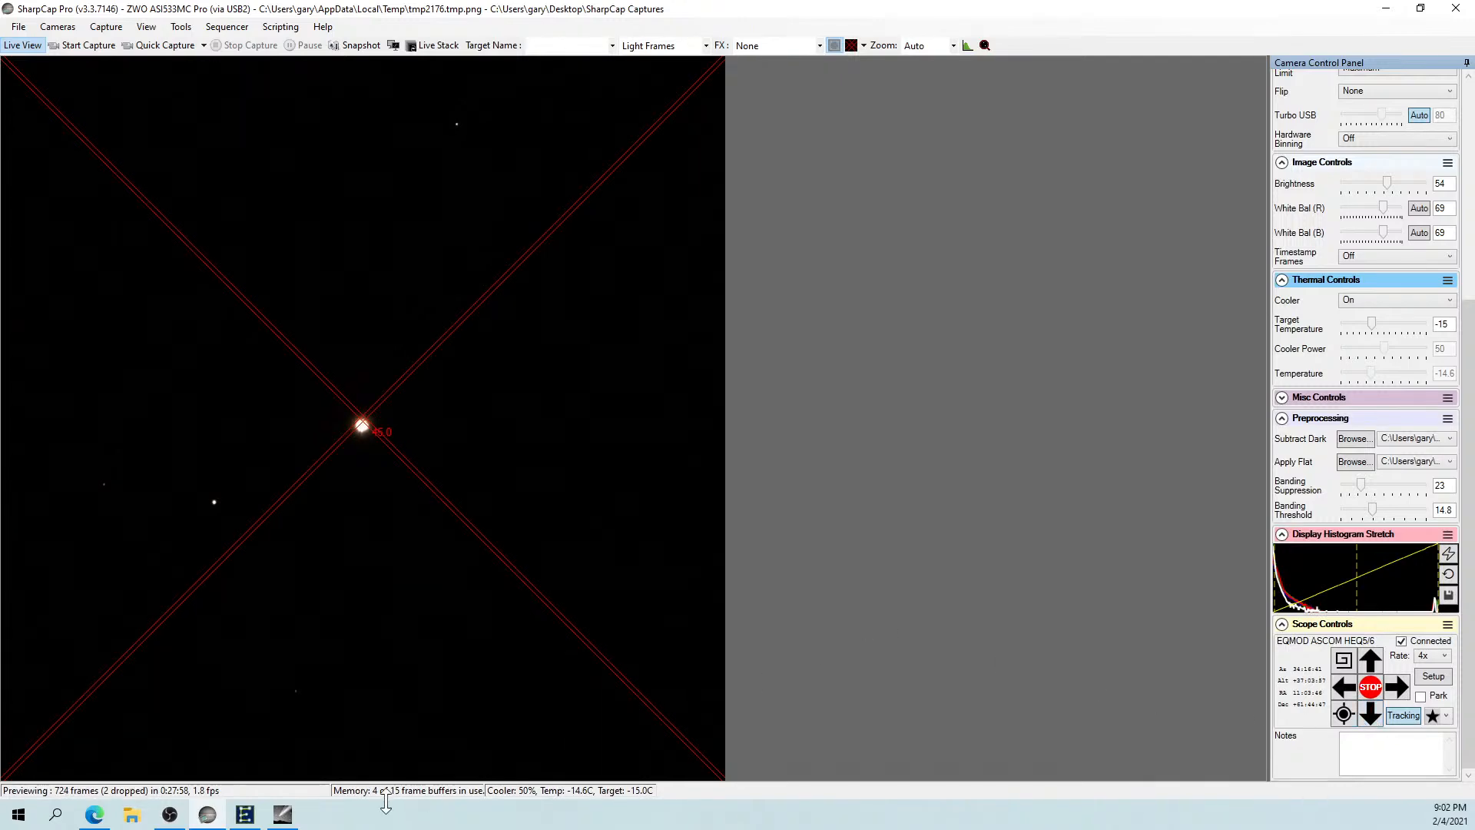
Switch to Cartes du Ciel and sync the telescope on Alp UMa again, confirming that it is pointed there.
left_click(283, 814)
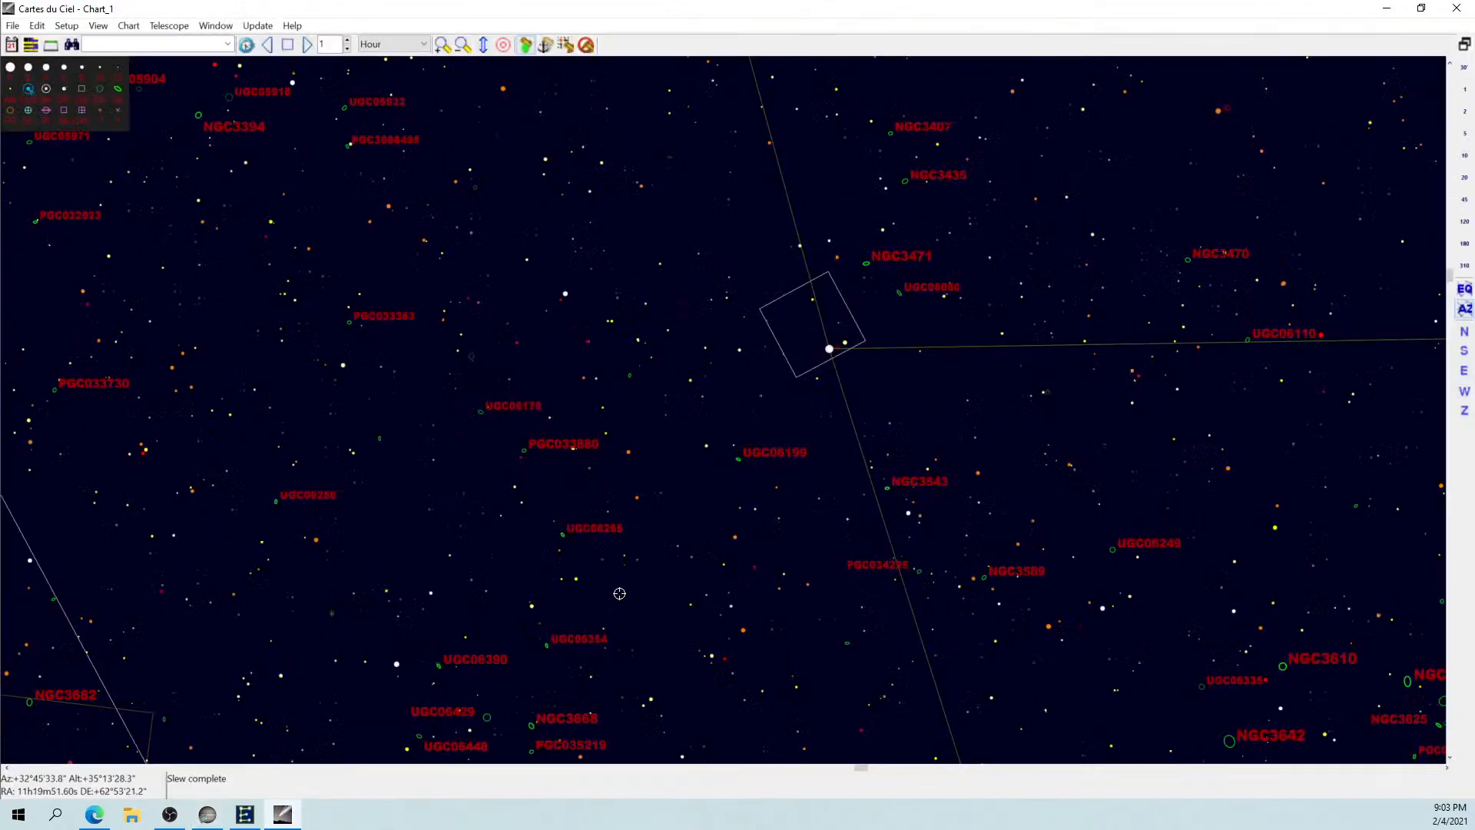
scroll(816, 368, "up", 1)
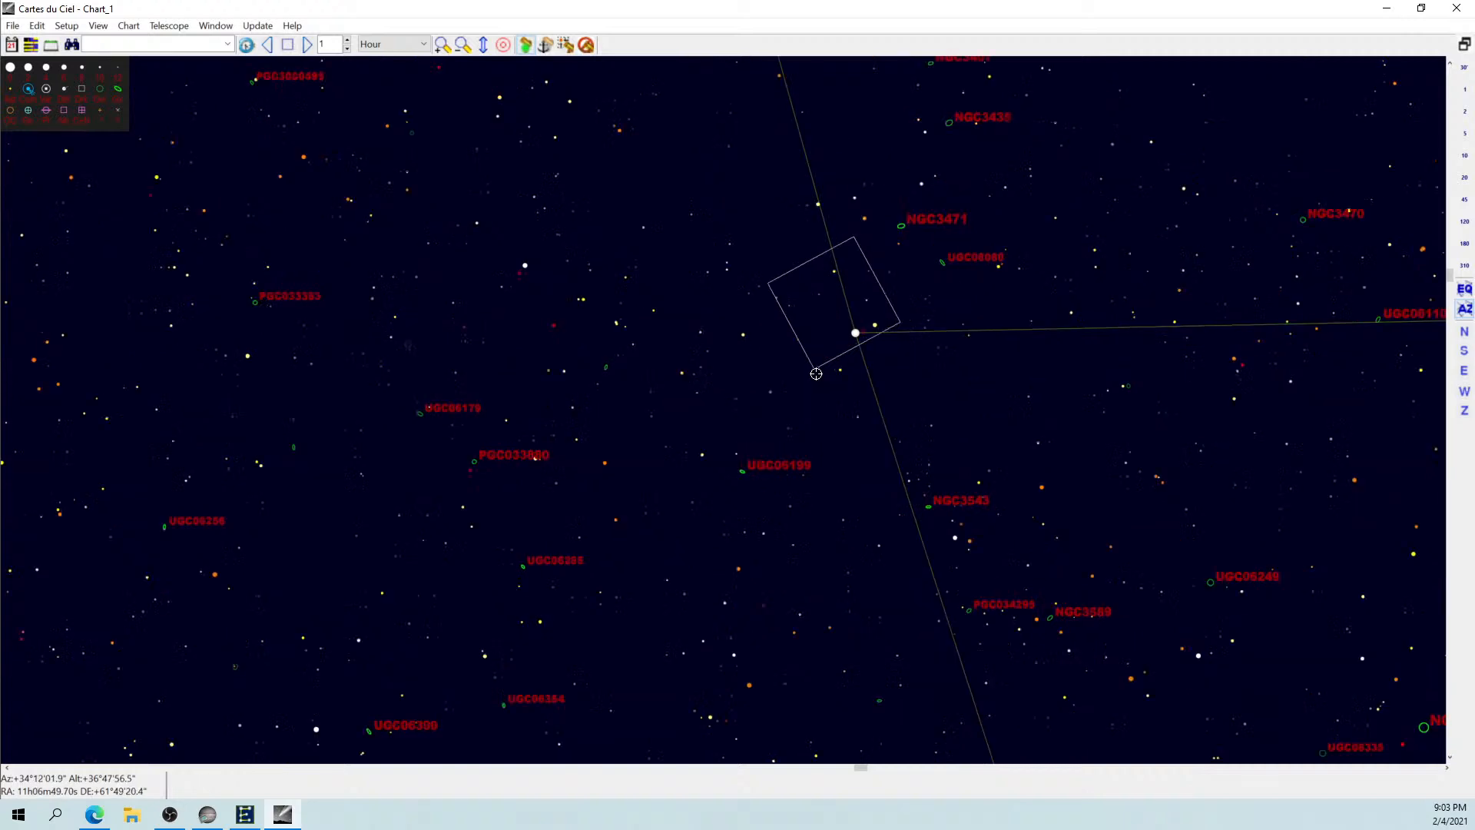
scroll(816, 373, "up", 1)
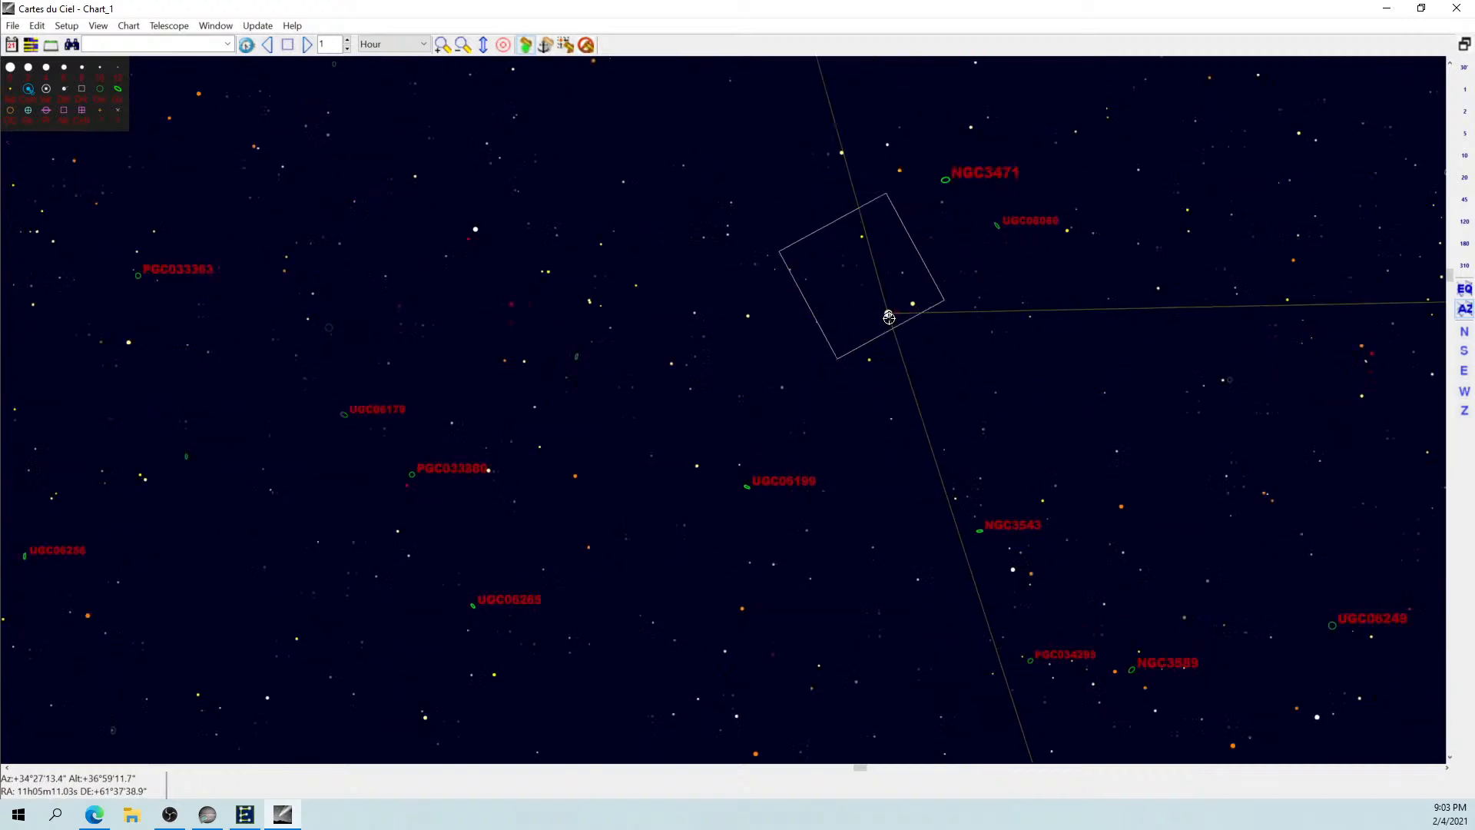
scroll(865, 288, "down", 1)
scroll(863, 291, "down", 2)
scroll(859, 294, "down", 3)
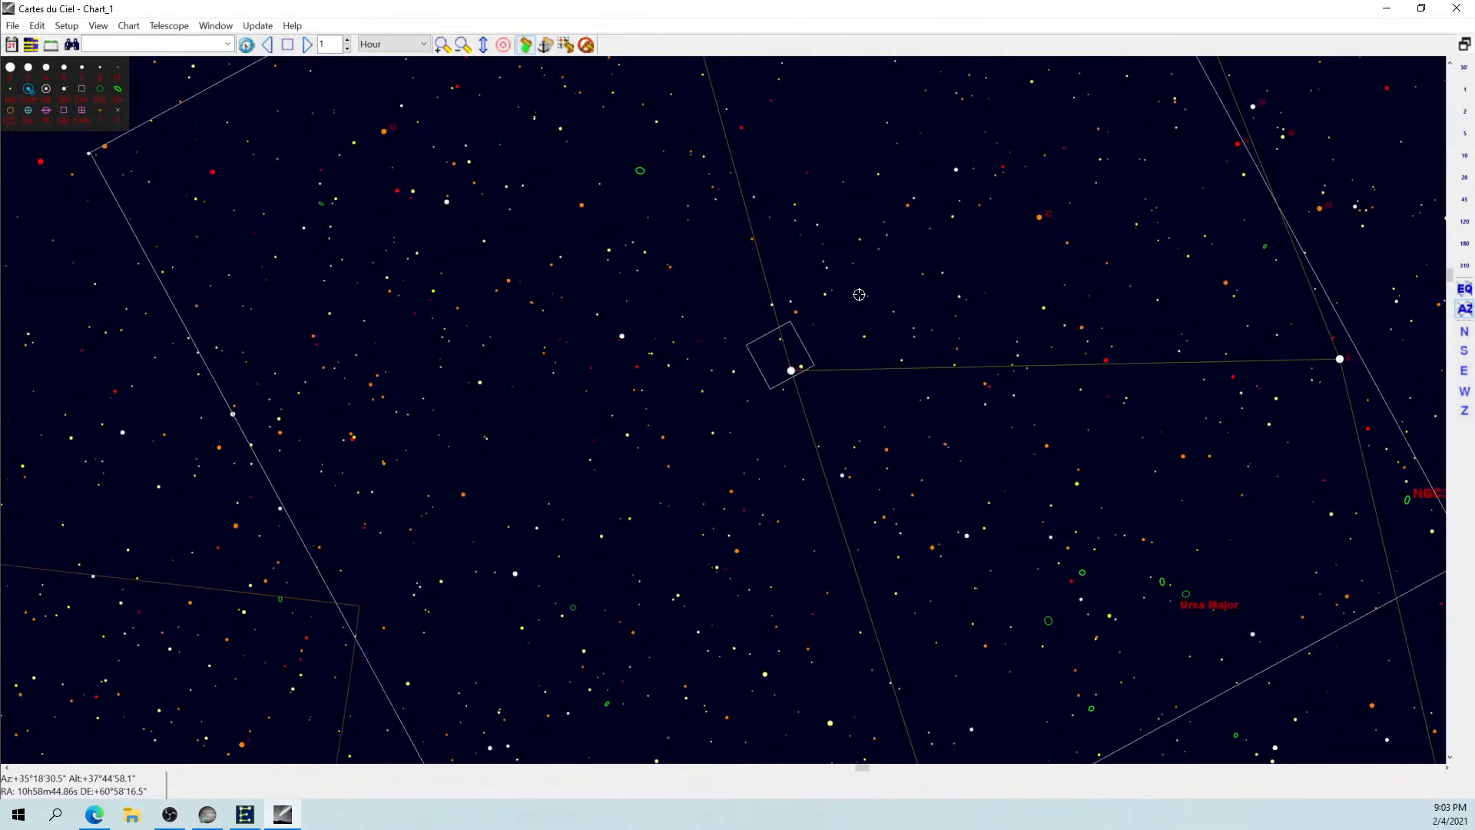
scroll(859, 294, "down", 1)
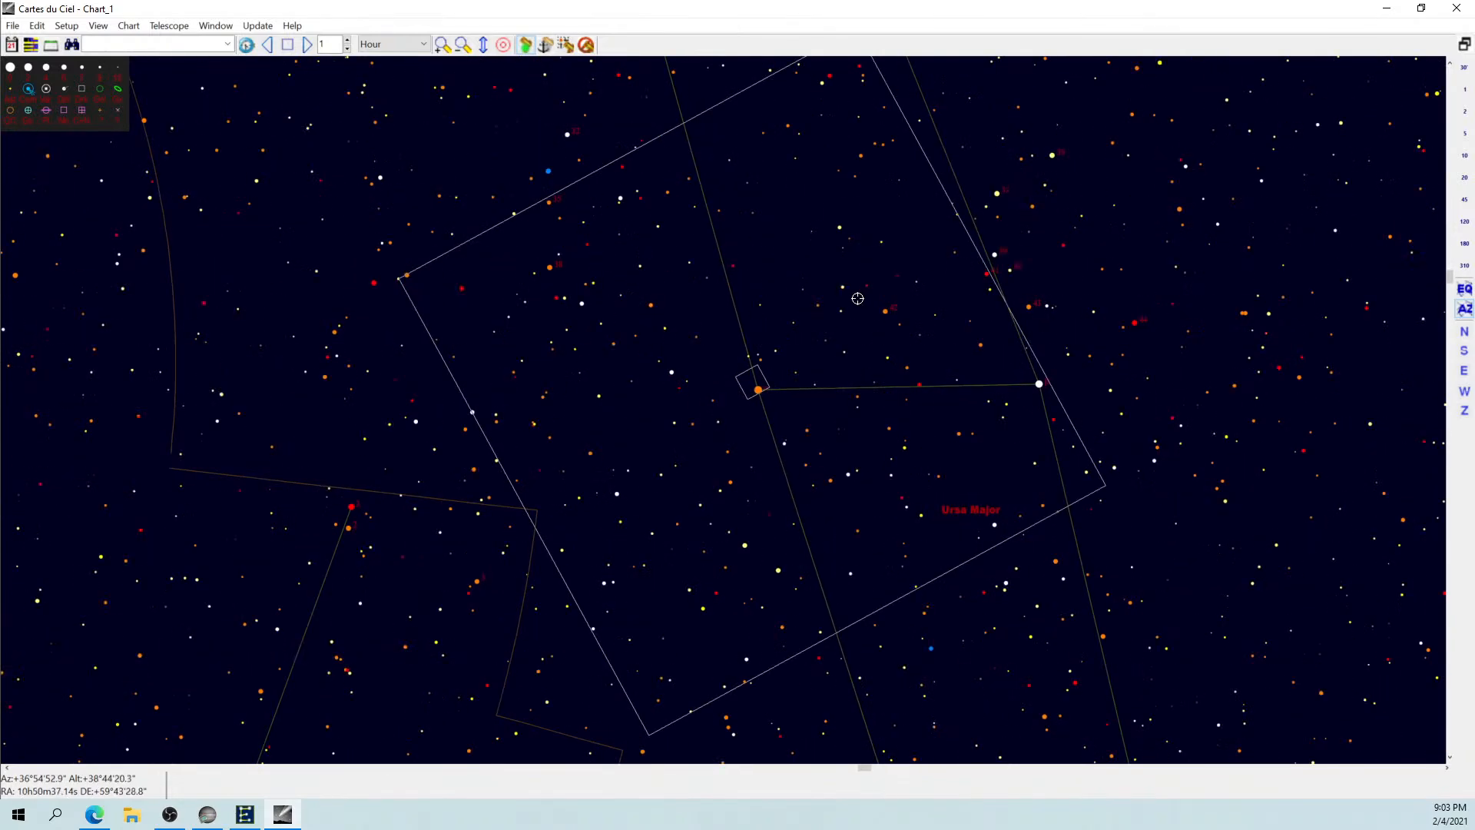
scroll(765, 387, "up", 2)
scroll(768, 388, "up", 4)
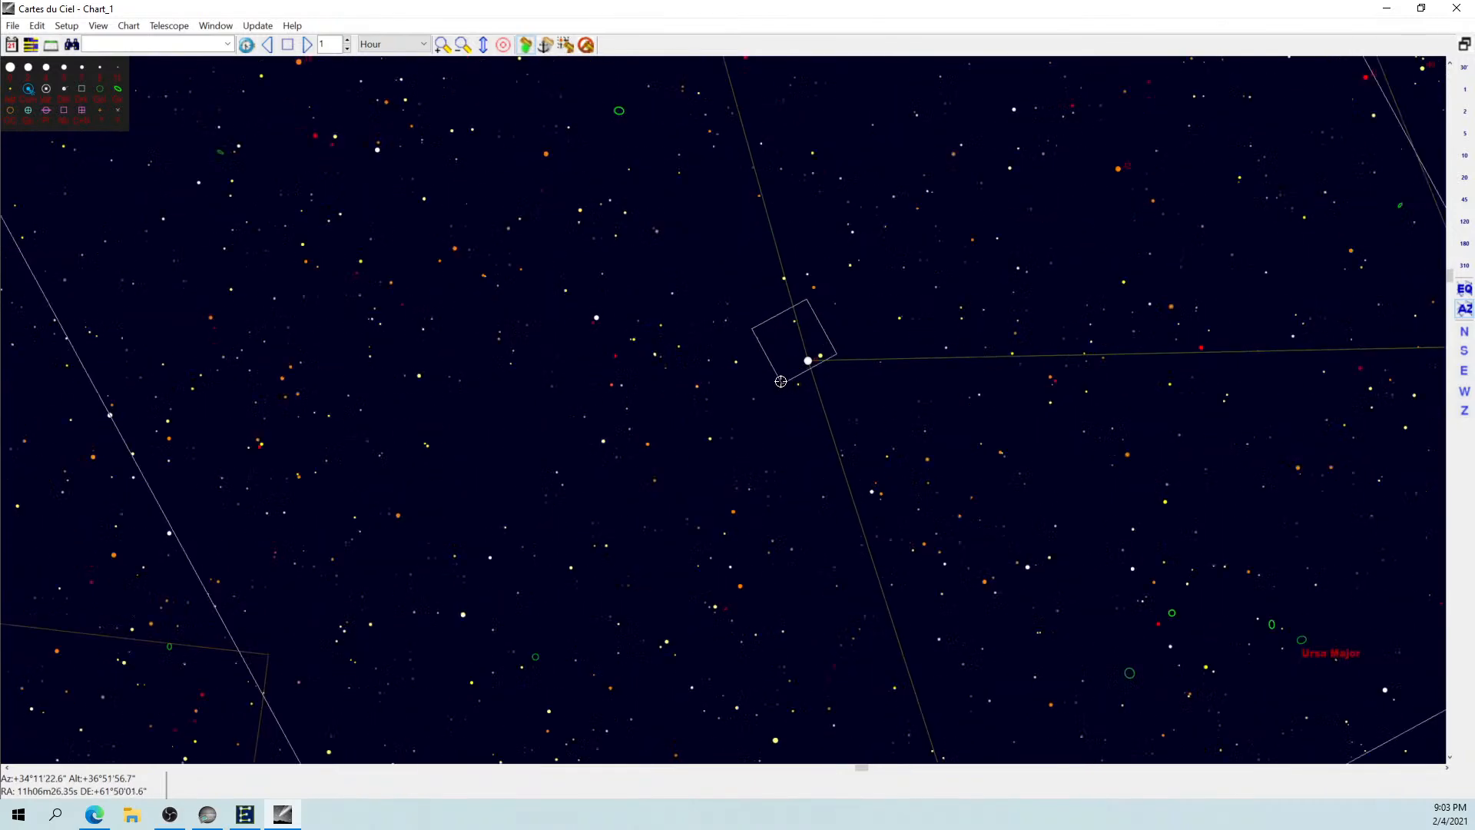
scroll(856, 344, "up", 2)
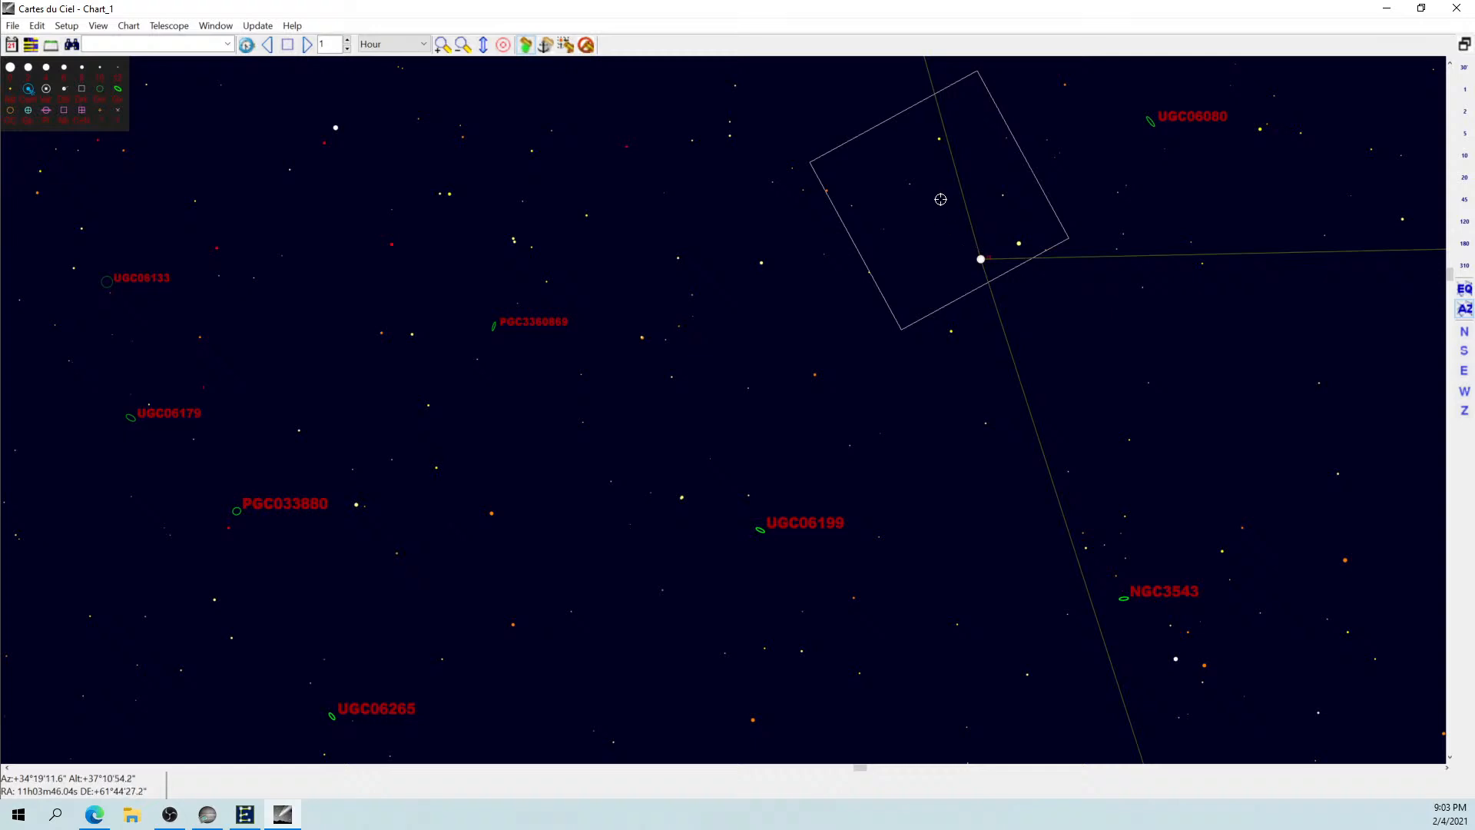
left_click(981, 259)
right_click(980, 259)
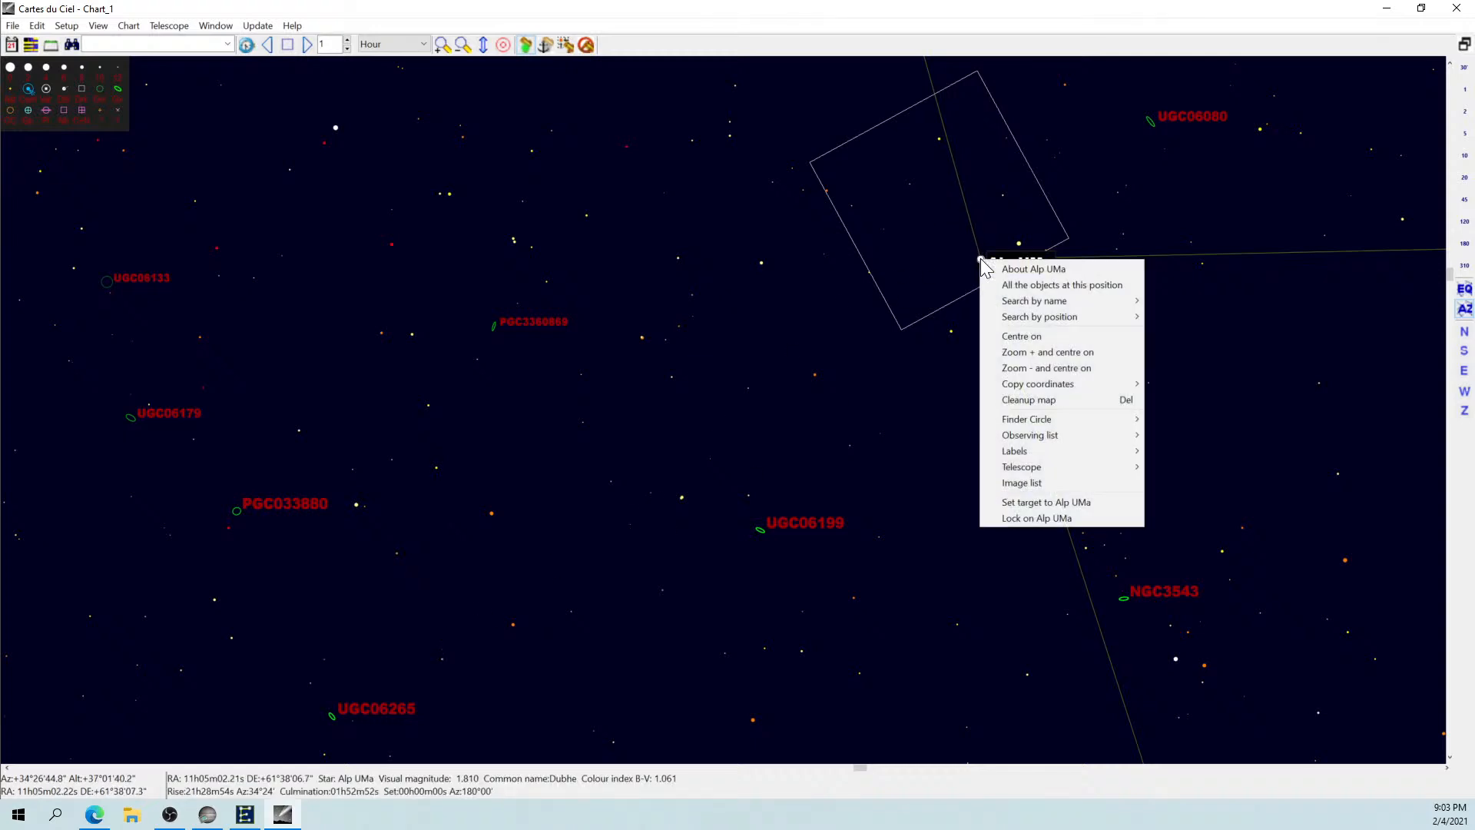
mouse_move(1019, 473)
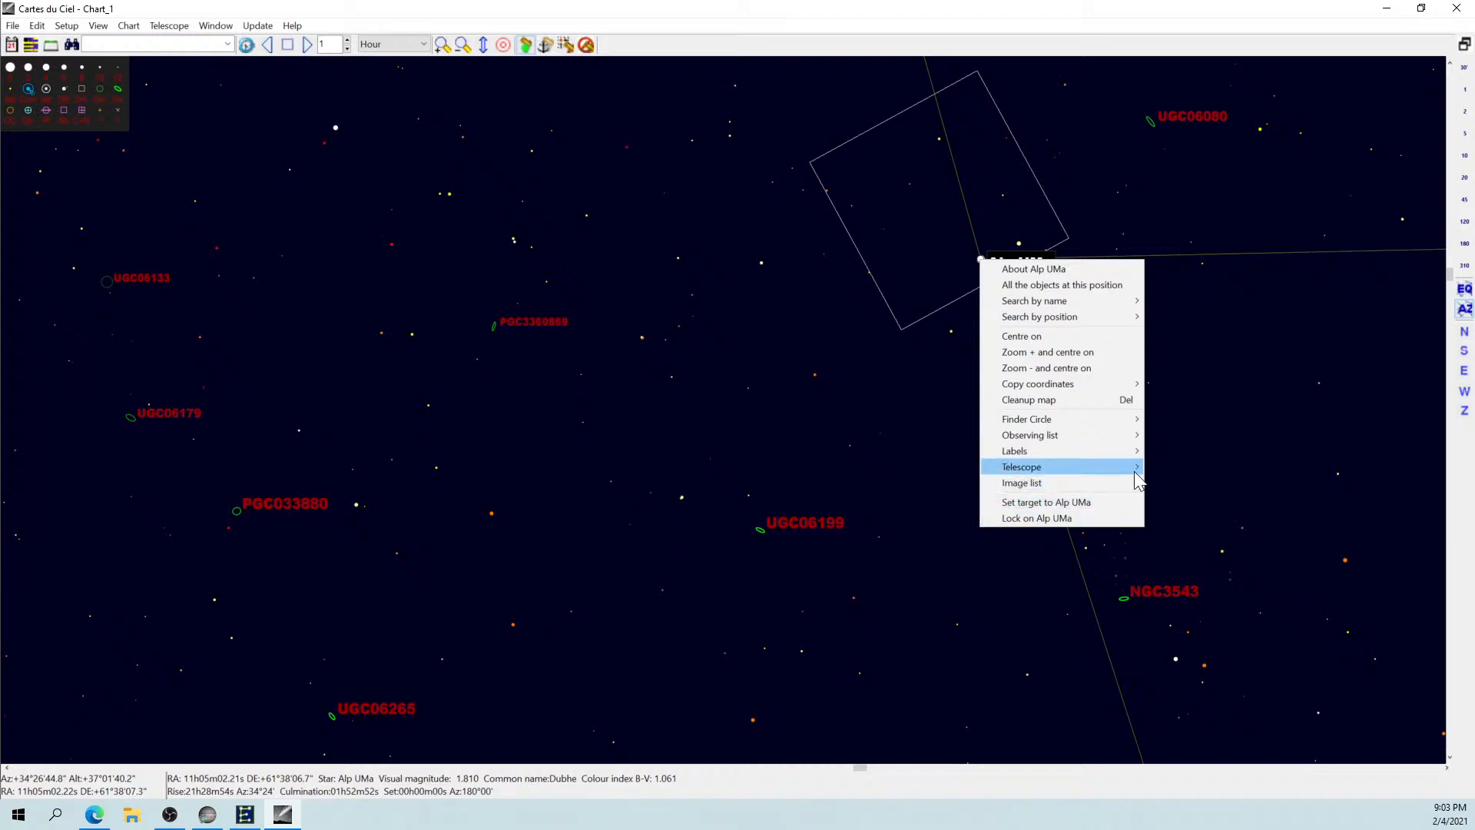
mouse_move(1134, 467)
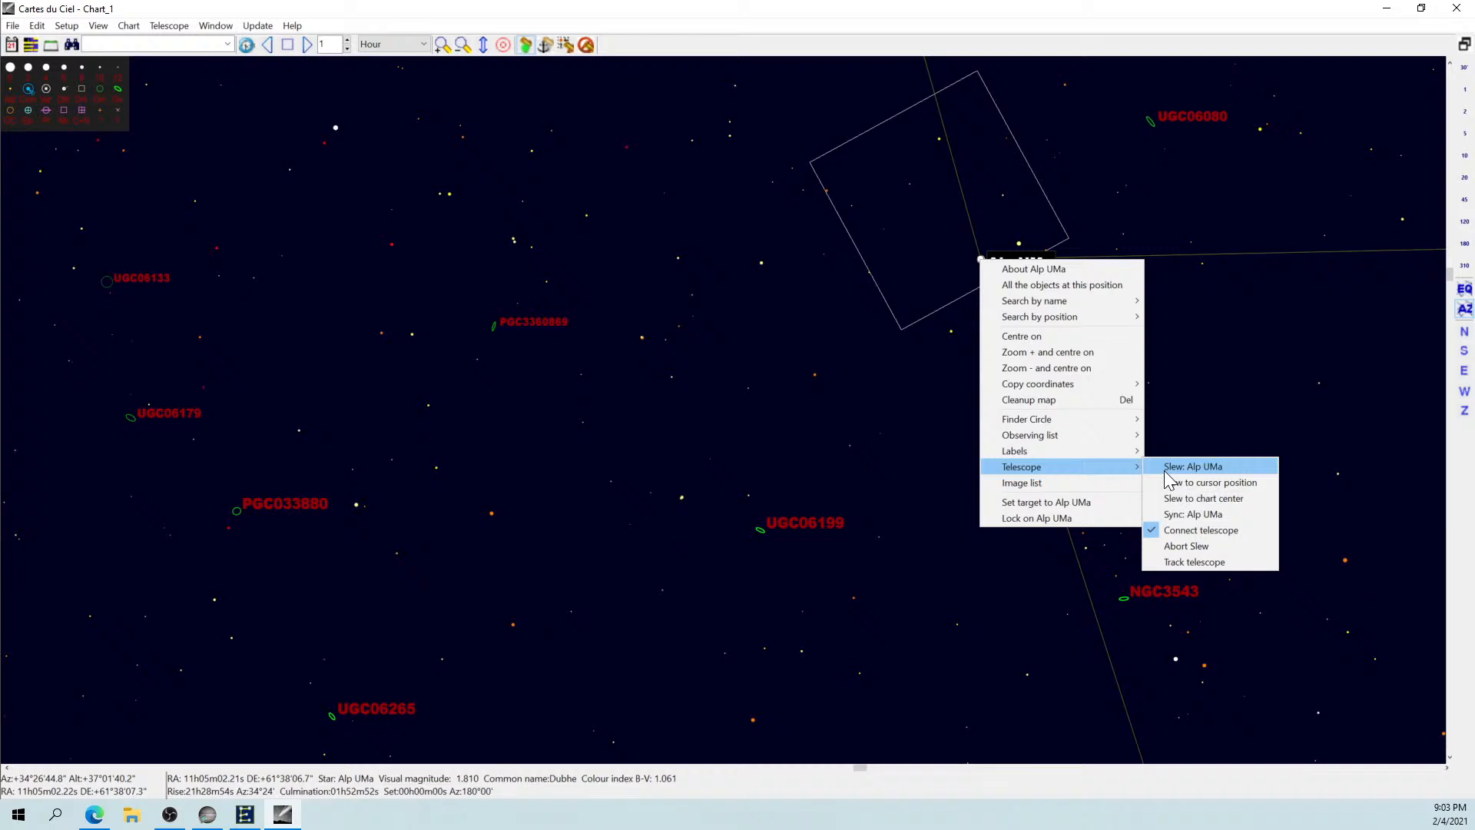
left_click(1173, 514)
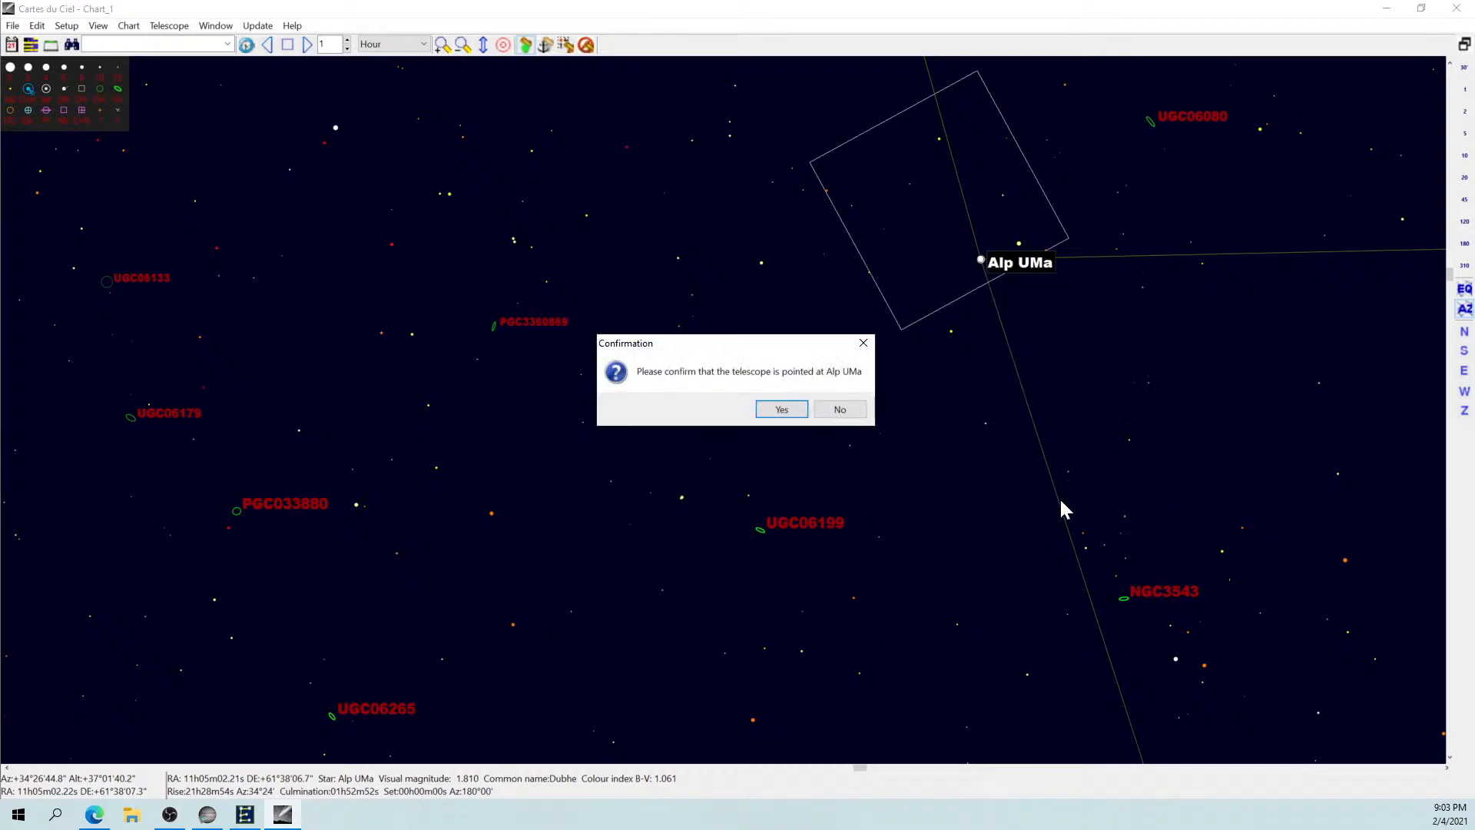
left_click(783, 409)
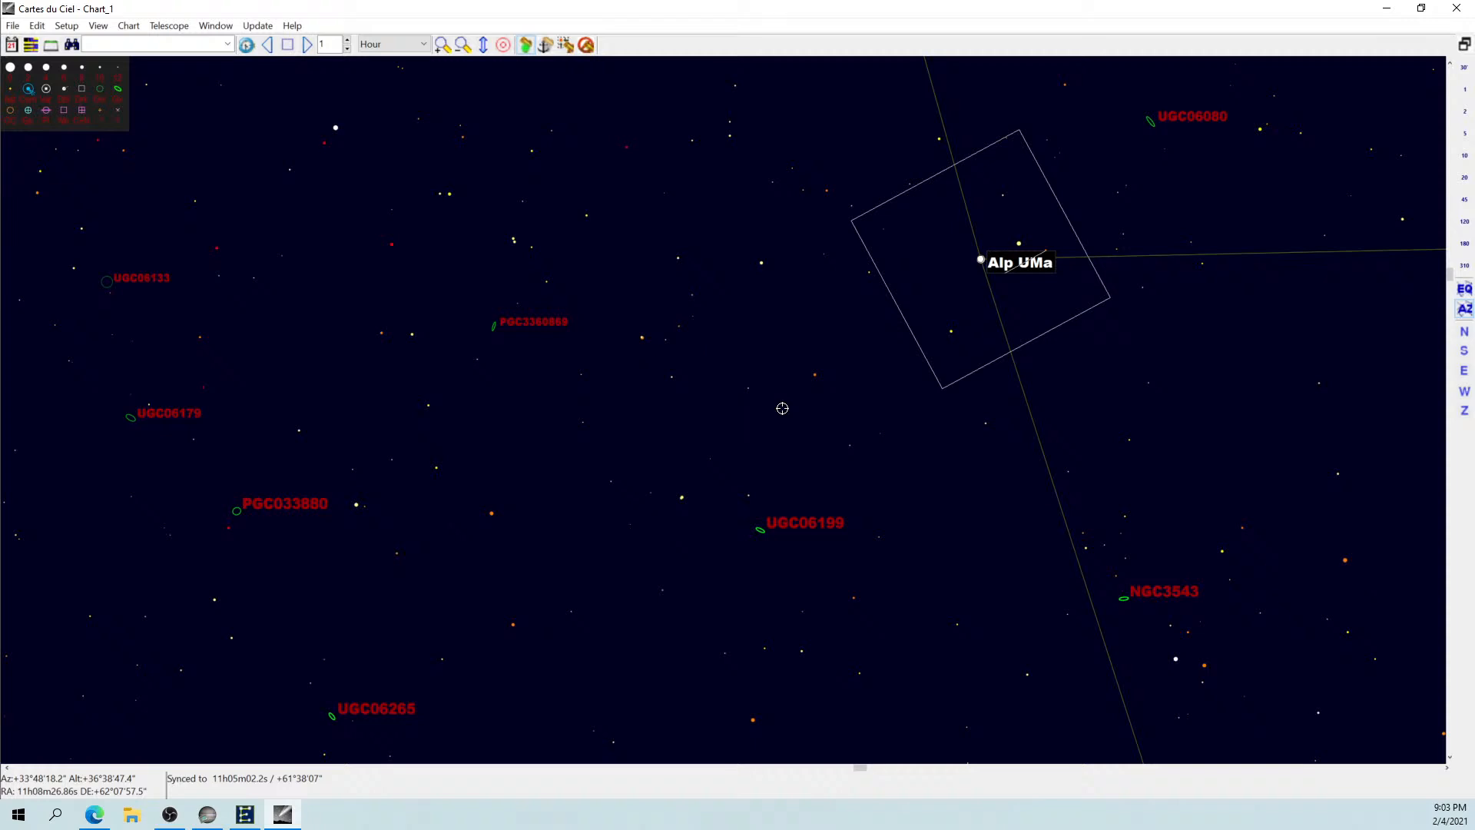
Slew the telescope to Bet UMa and switch to SharpCap to check the star against the reticle centre.
scroll(783, 408, "down", 3)
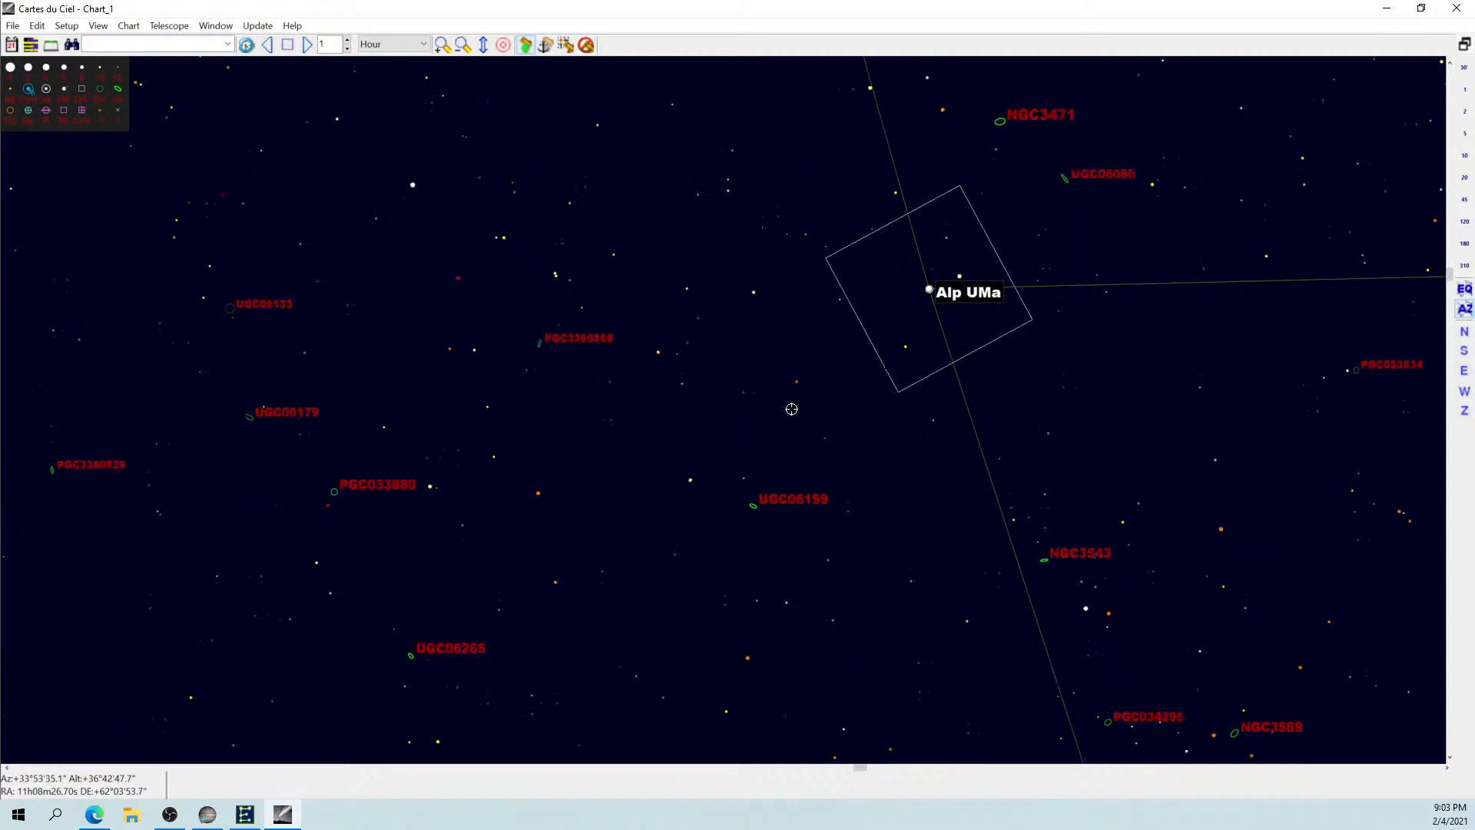
scroll(791, 409, "down", 3)
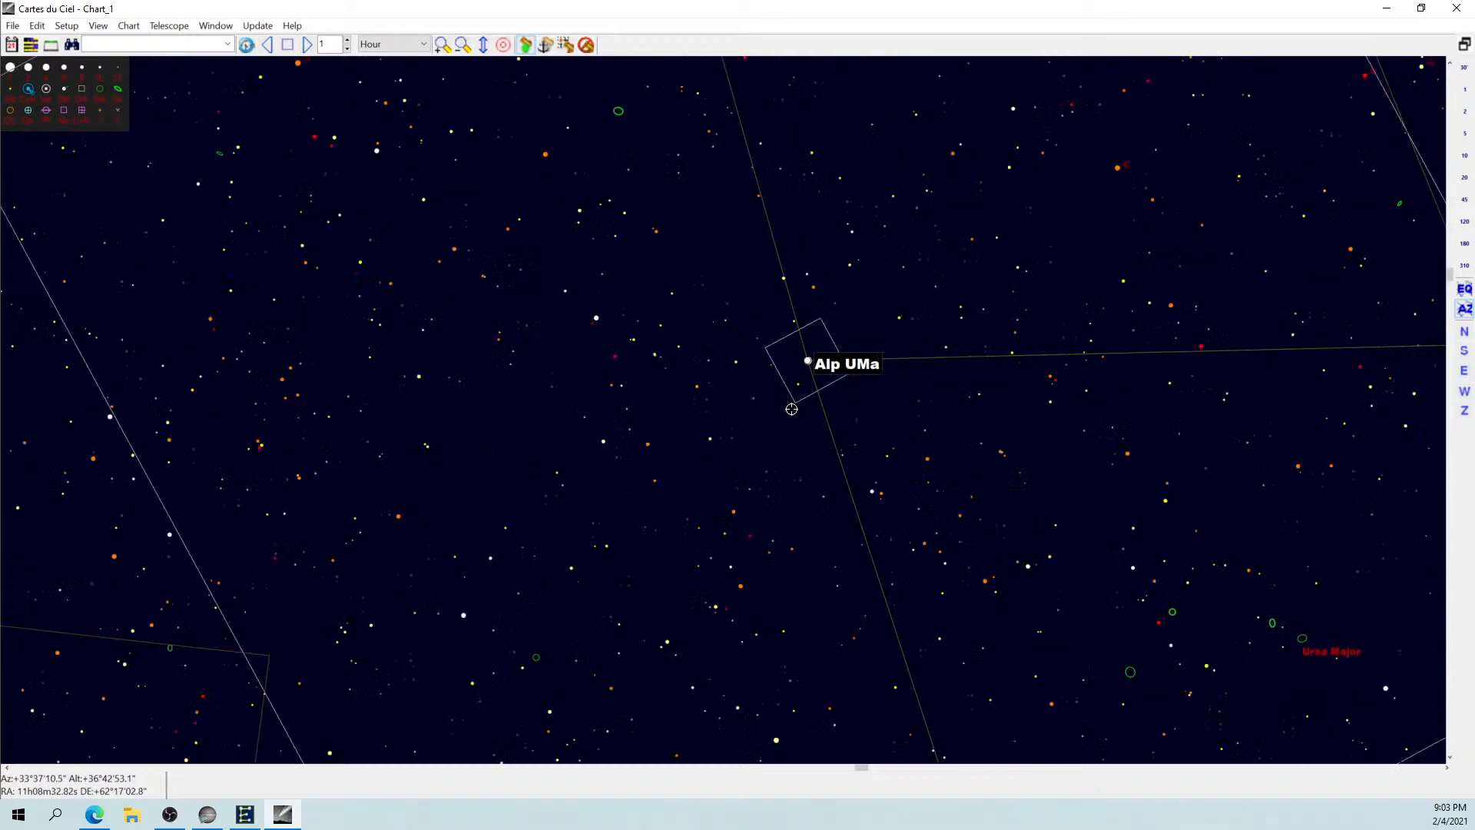
scroll(792, 408, "down", 3)
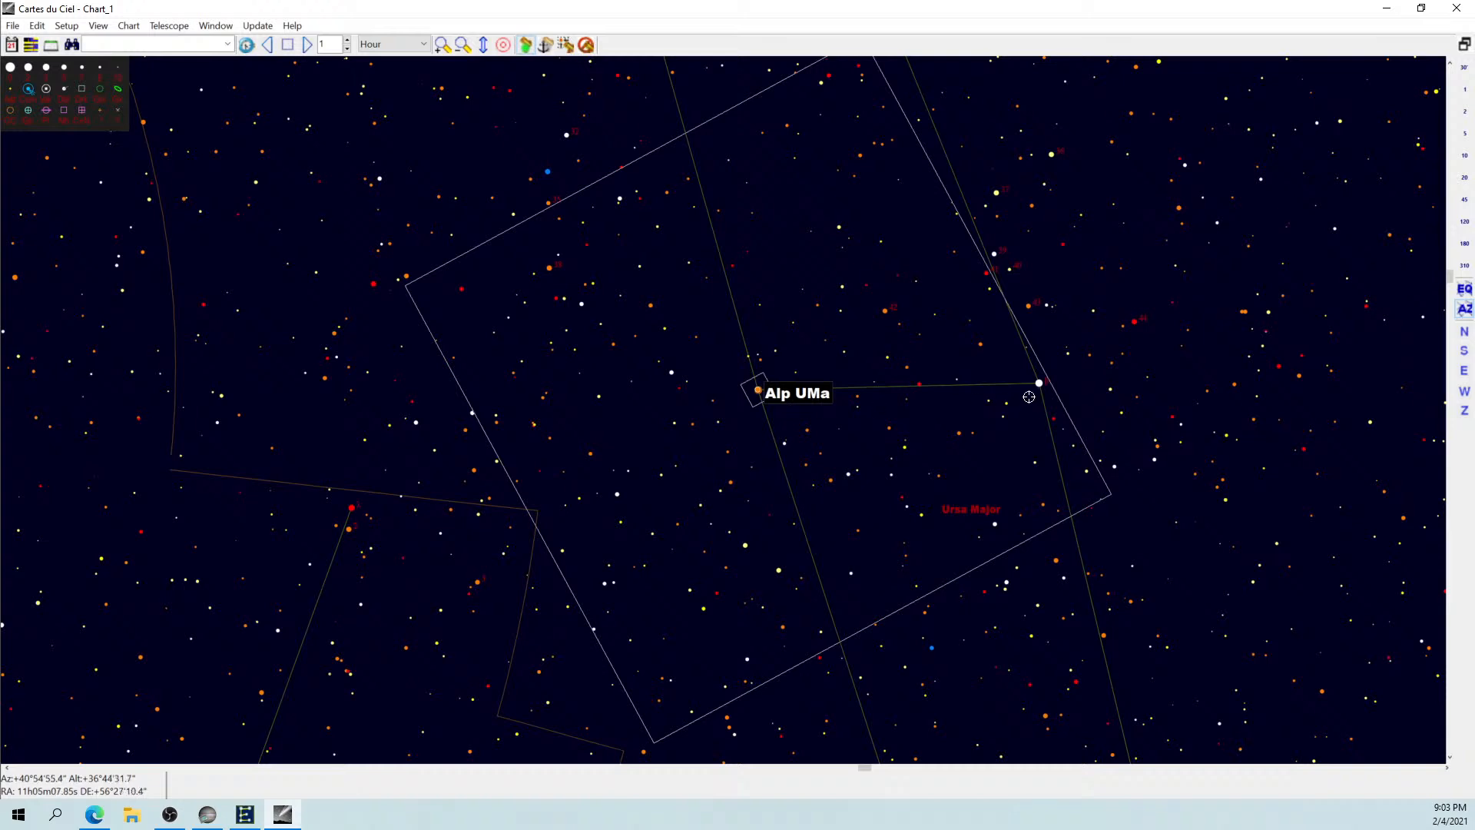
left_click(1040, 384)
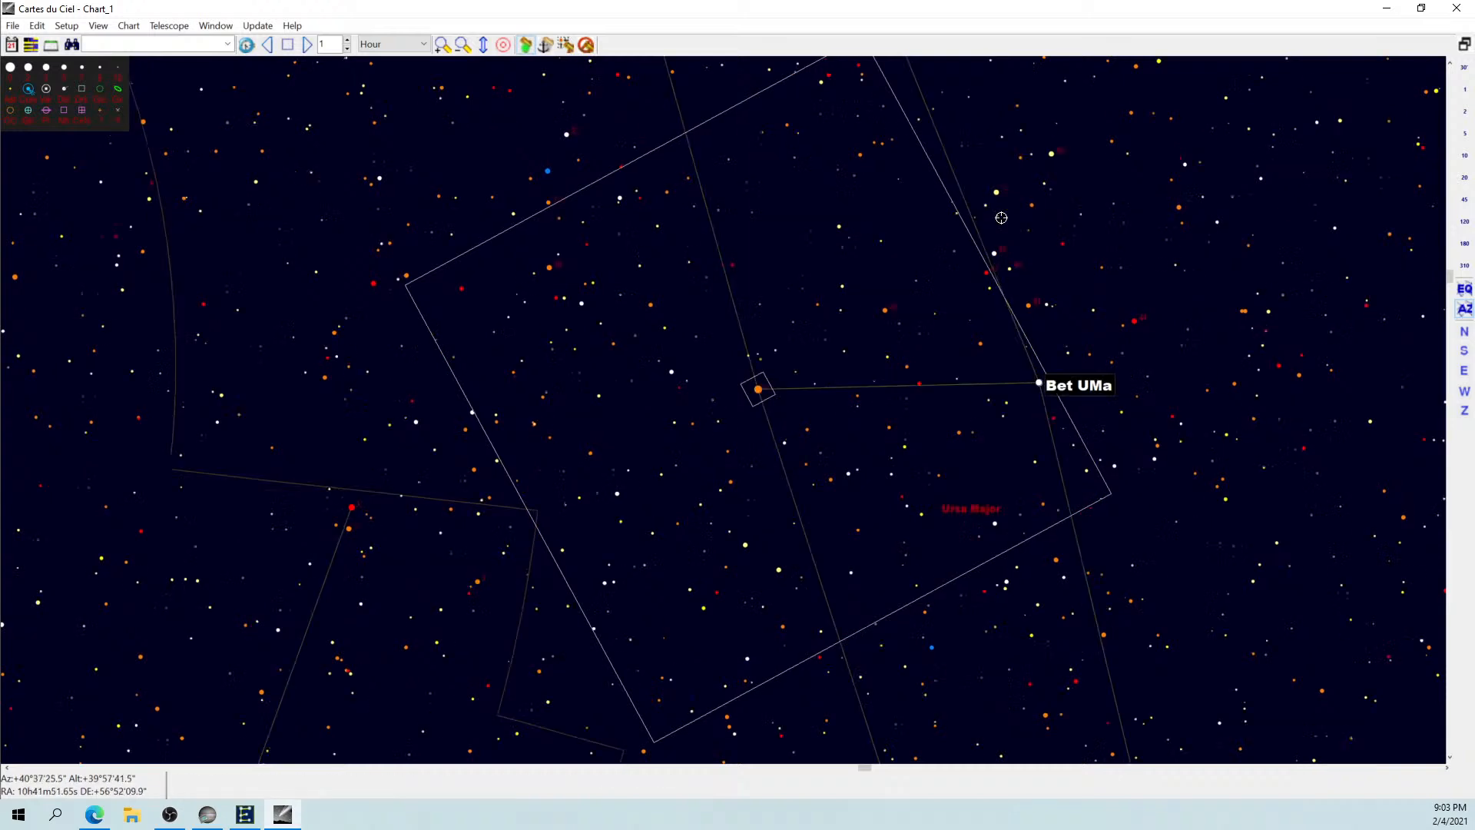
left_click(566, 44)
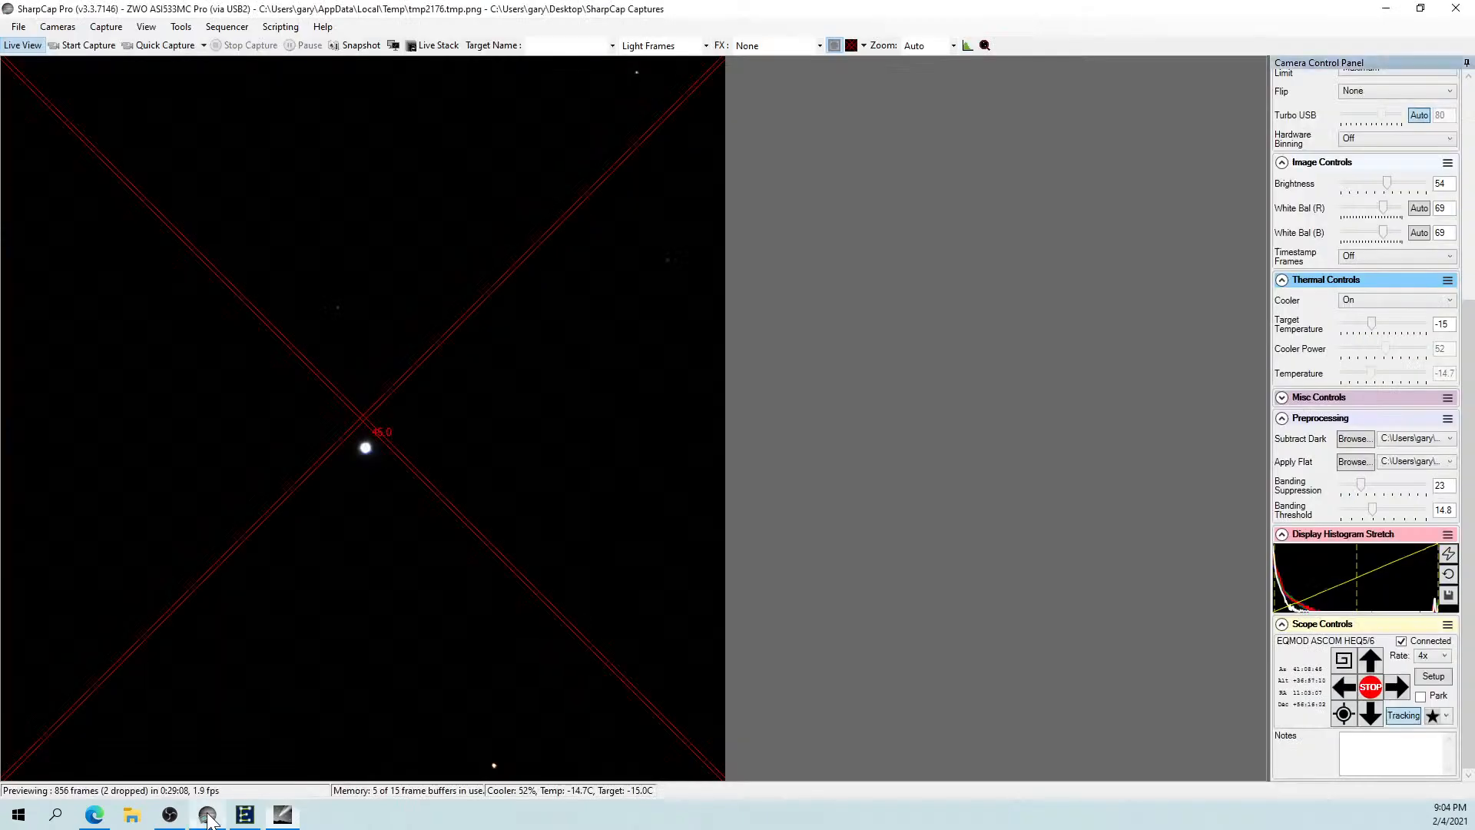
left_click(208, 814)
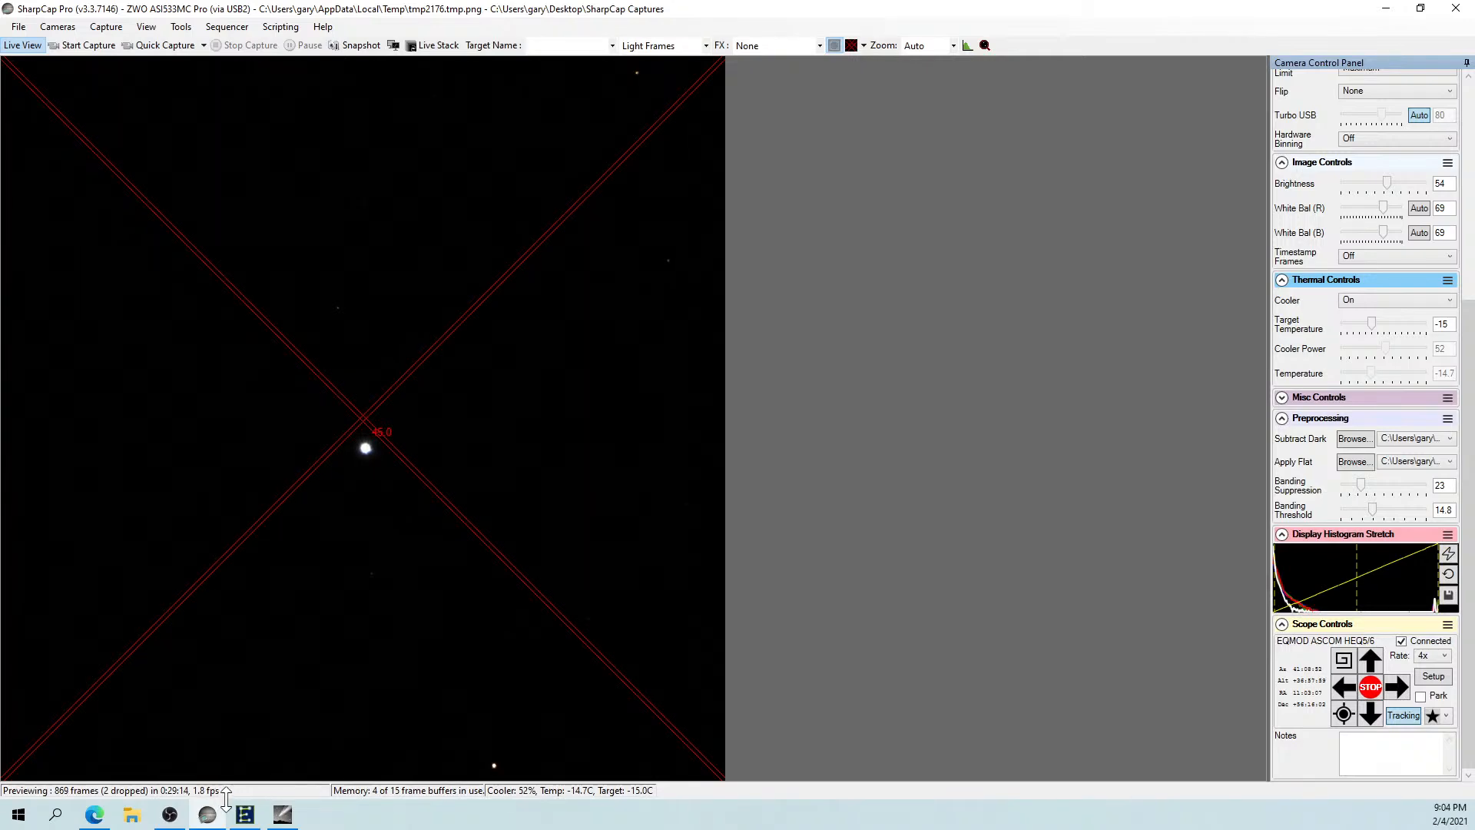
Slew the telescope back to Alp UMa from Cartes du Ciel and check its centring in SharpCap.
left_click(282, 814)
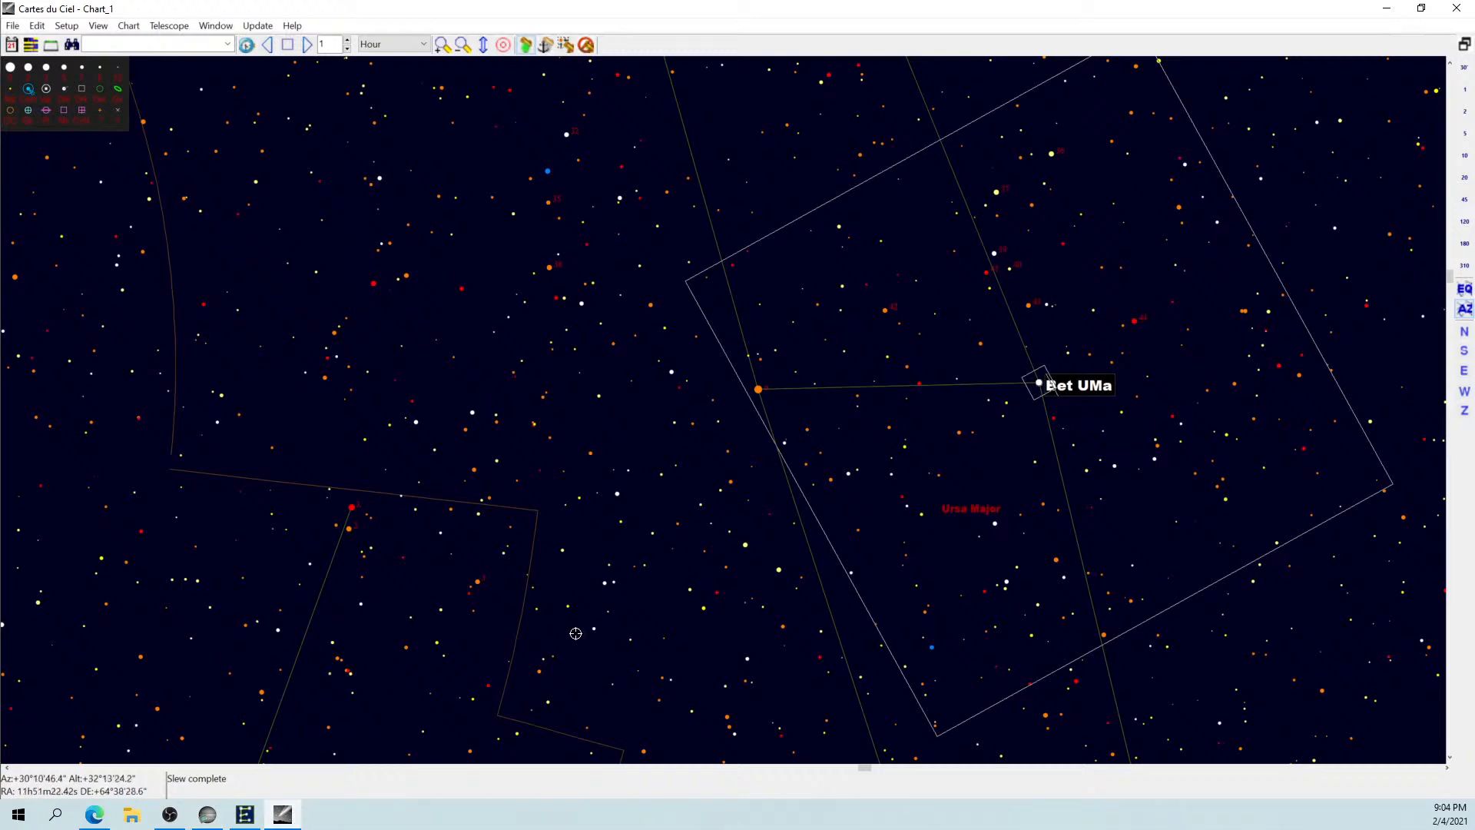
left_click(753, 400)
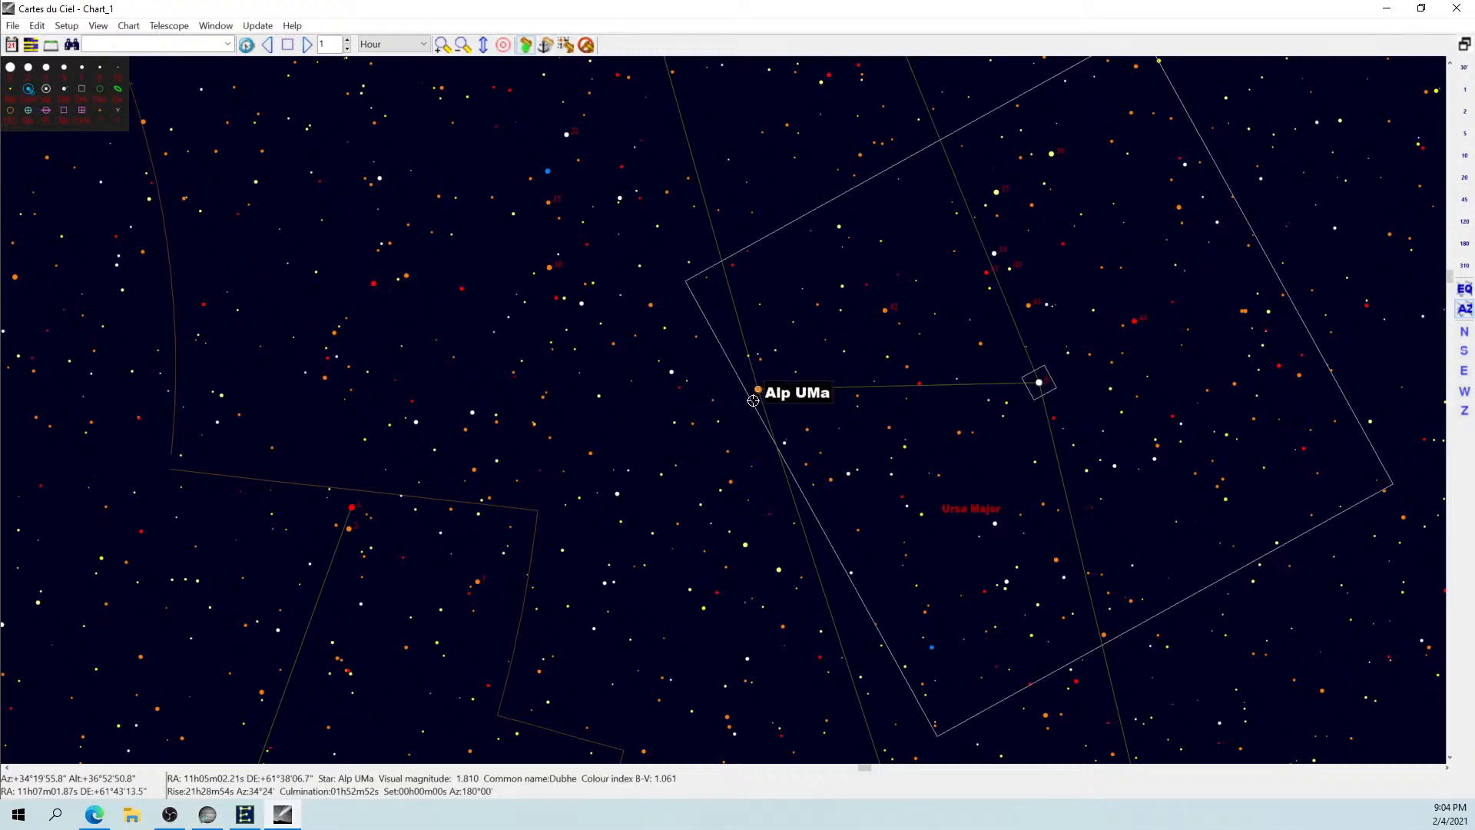
left_click(566, 46)
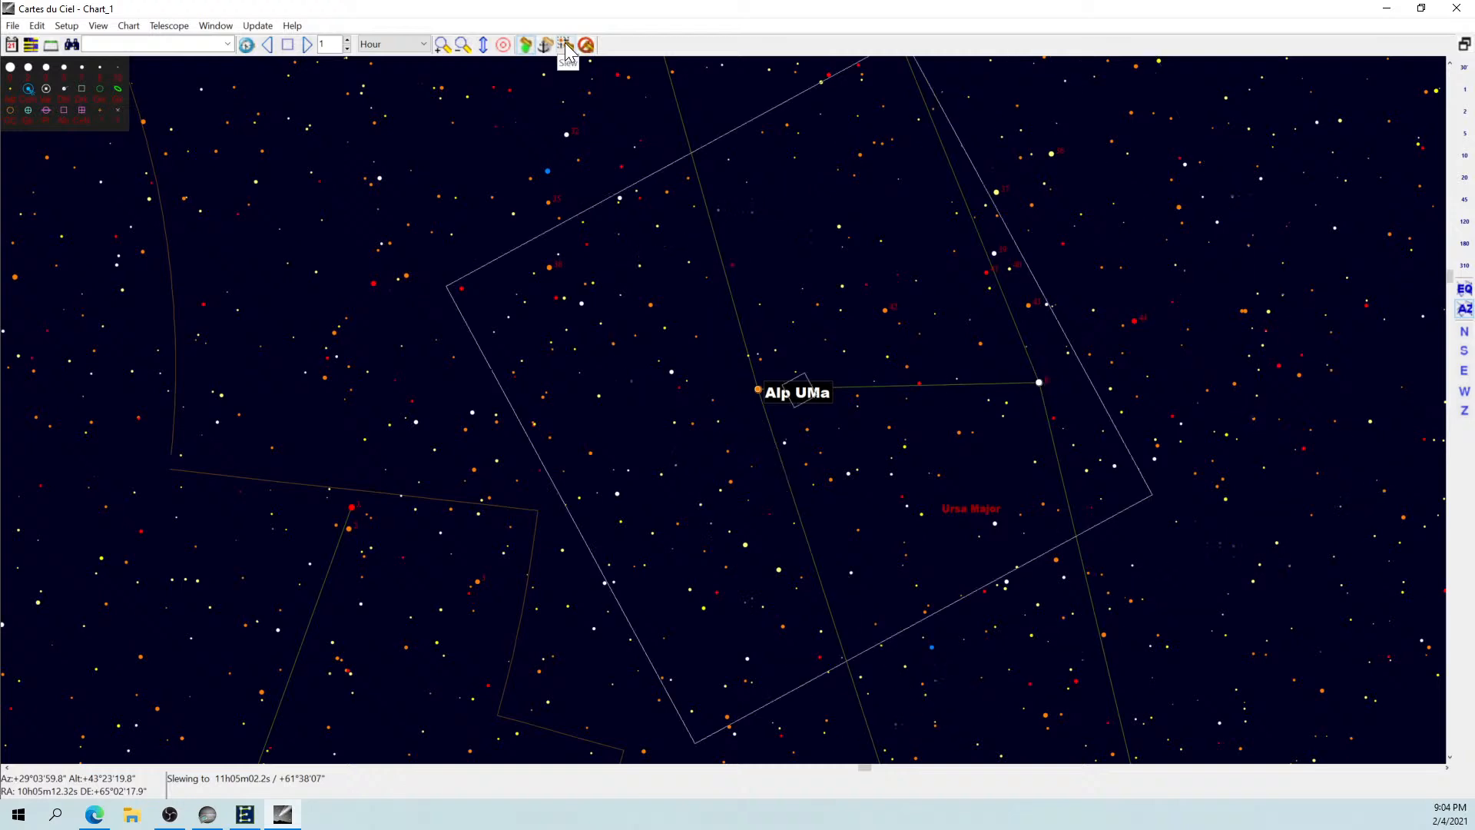
left_click(209, 822)
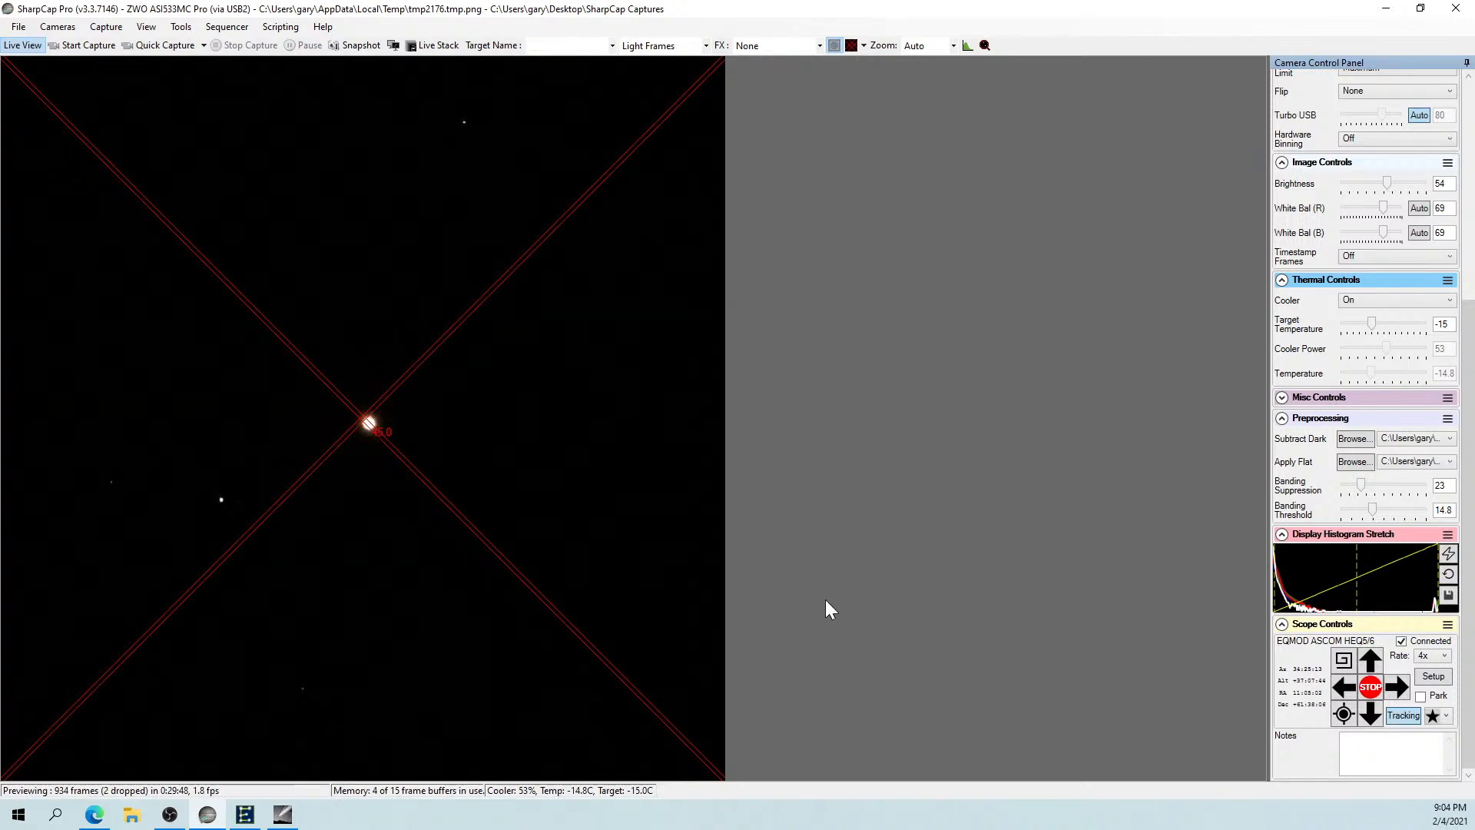
Cancel the plate solve started at the short exposure, lengthen the exposure to about 9.6 s and plate solve the field again.
left_click(1343, 715)
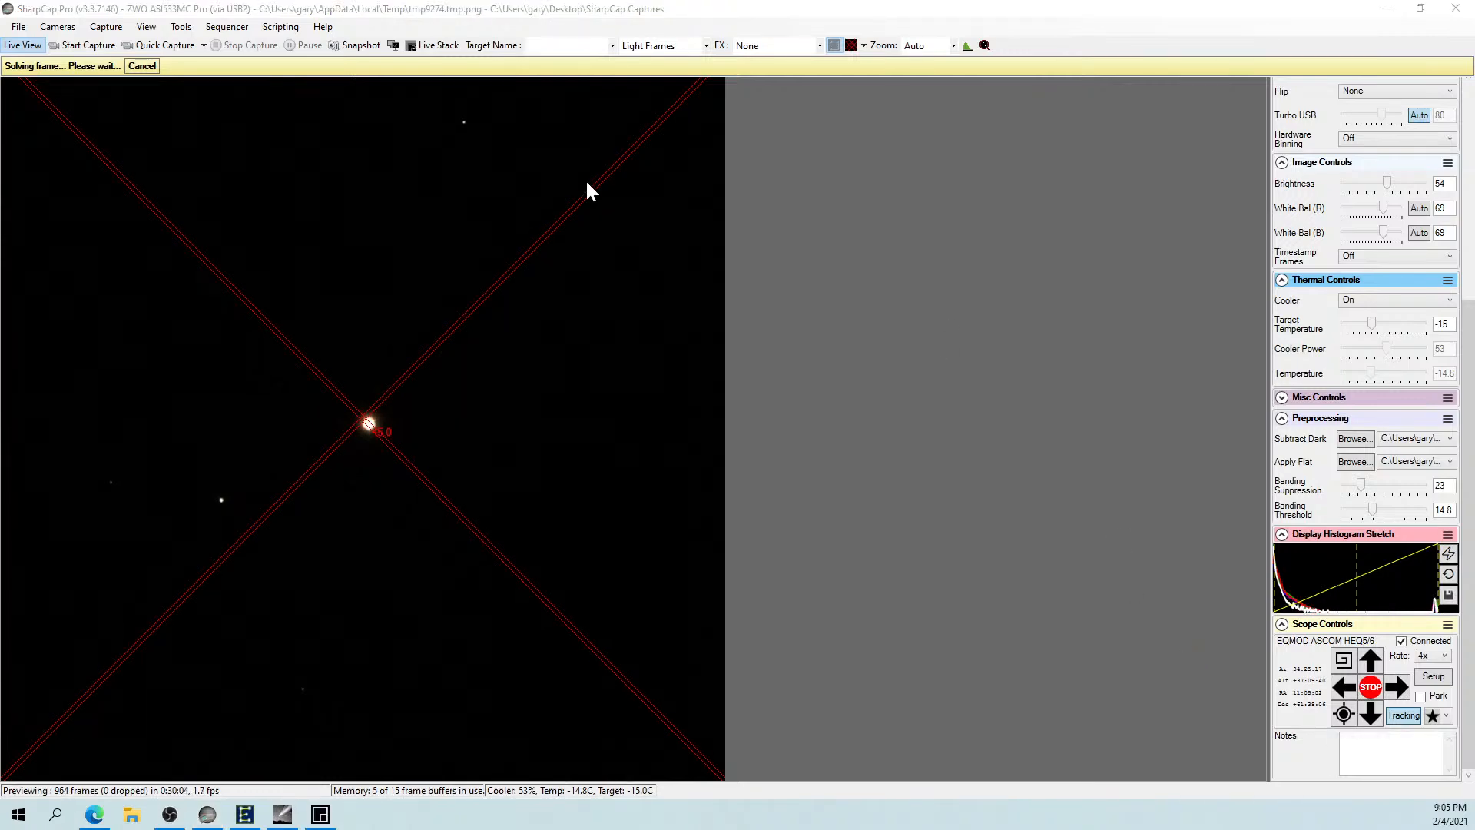
left_click(135, 66)
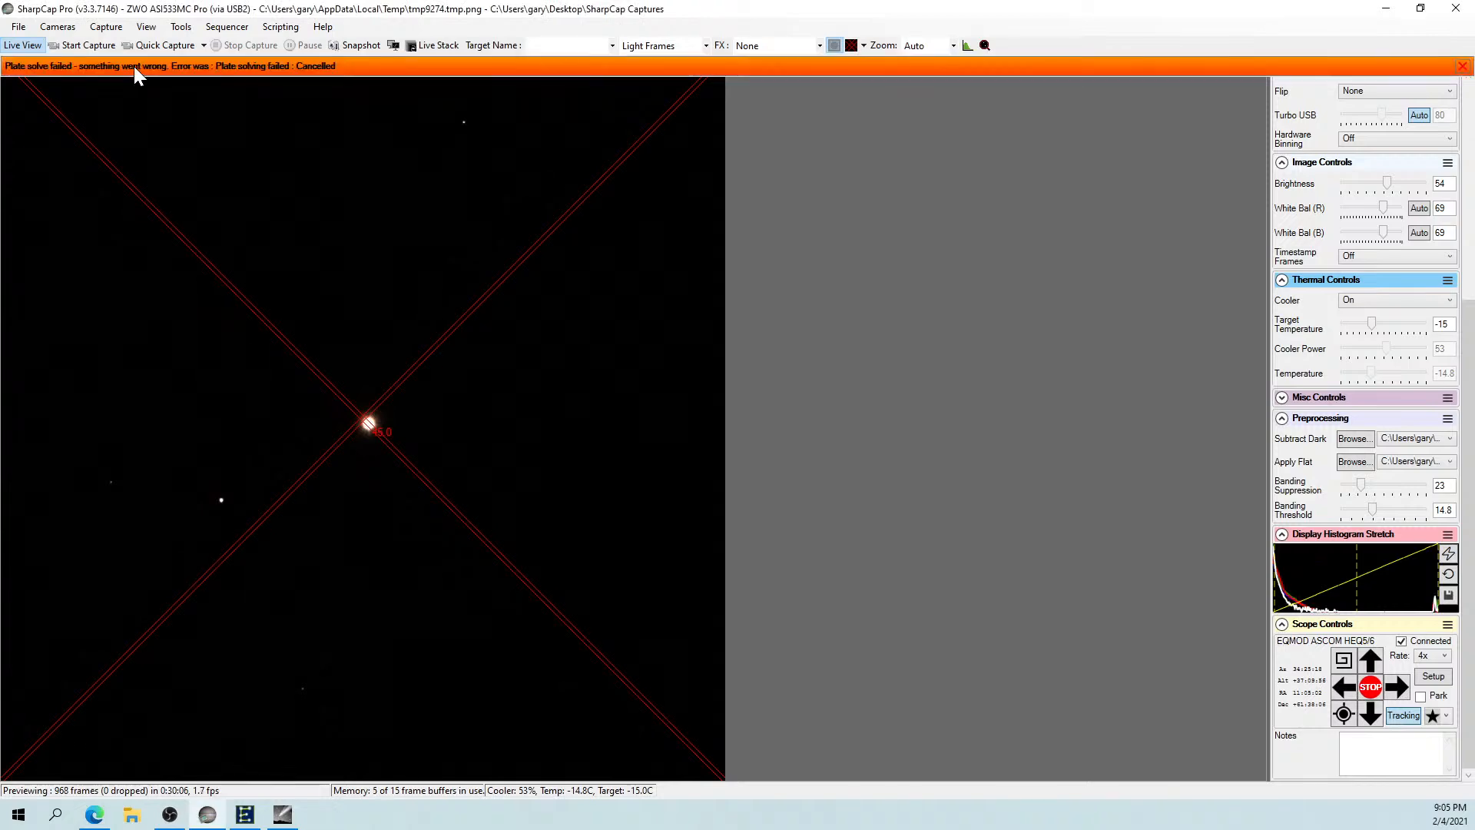
left_click_drag(1467, 443, 1467, 238)
left_click_drag(1279, 307, 1341, 311)
left_click_drag(1468, 343, 1457, 661)
left_click(1343, 714)
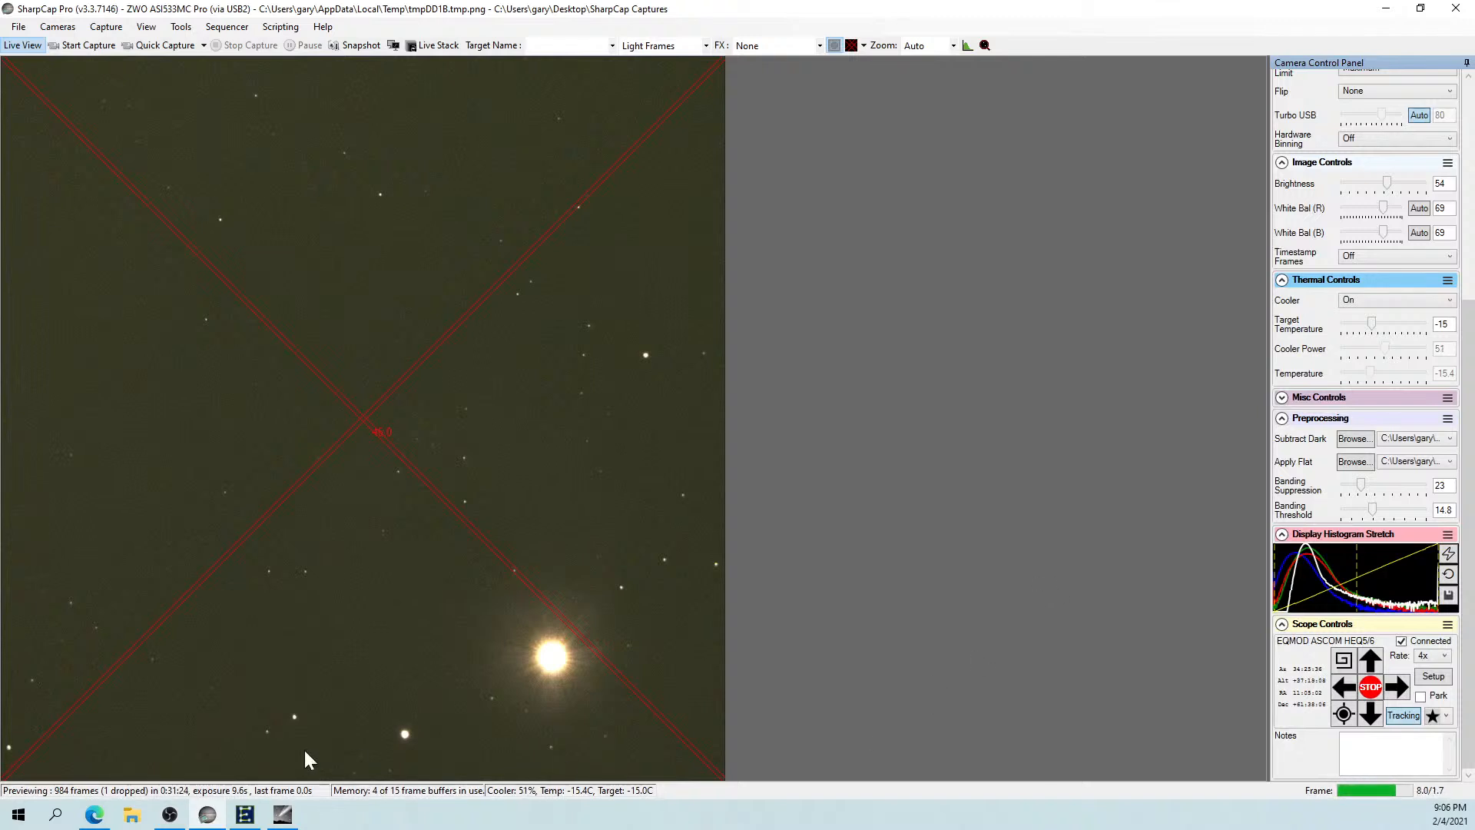
Check the mount in EQMOD and review the General, Observatory and Chart, coordinates settings in Cartes du Ciel.
left_click(245, 814)
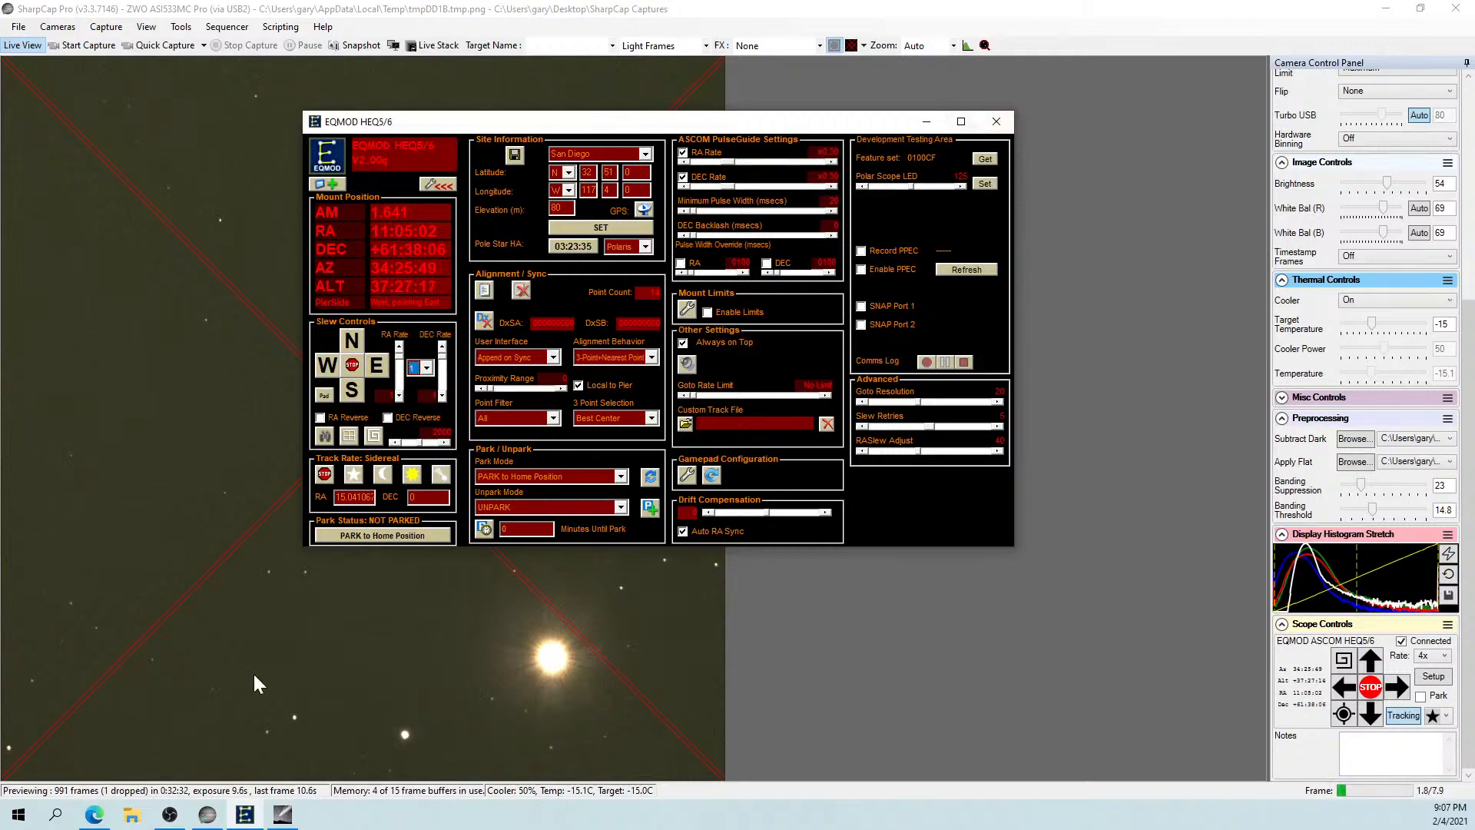
left_click(283, 819)
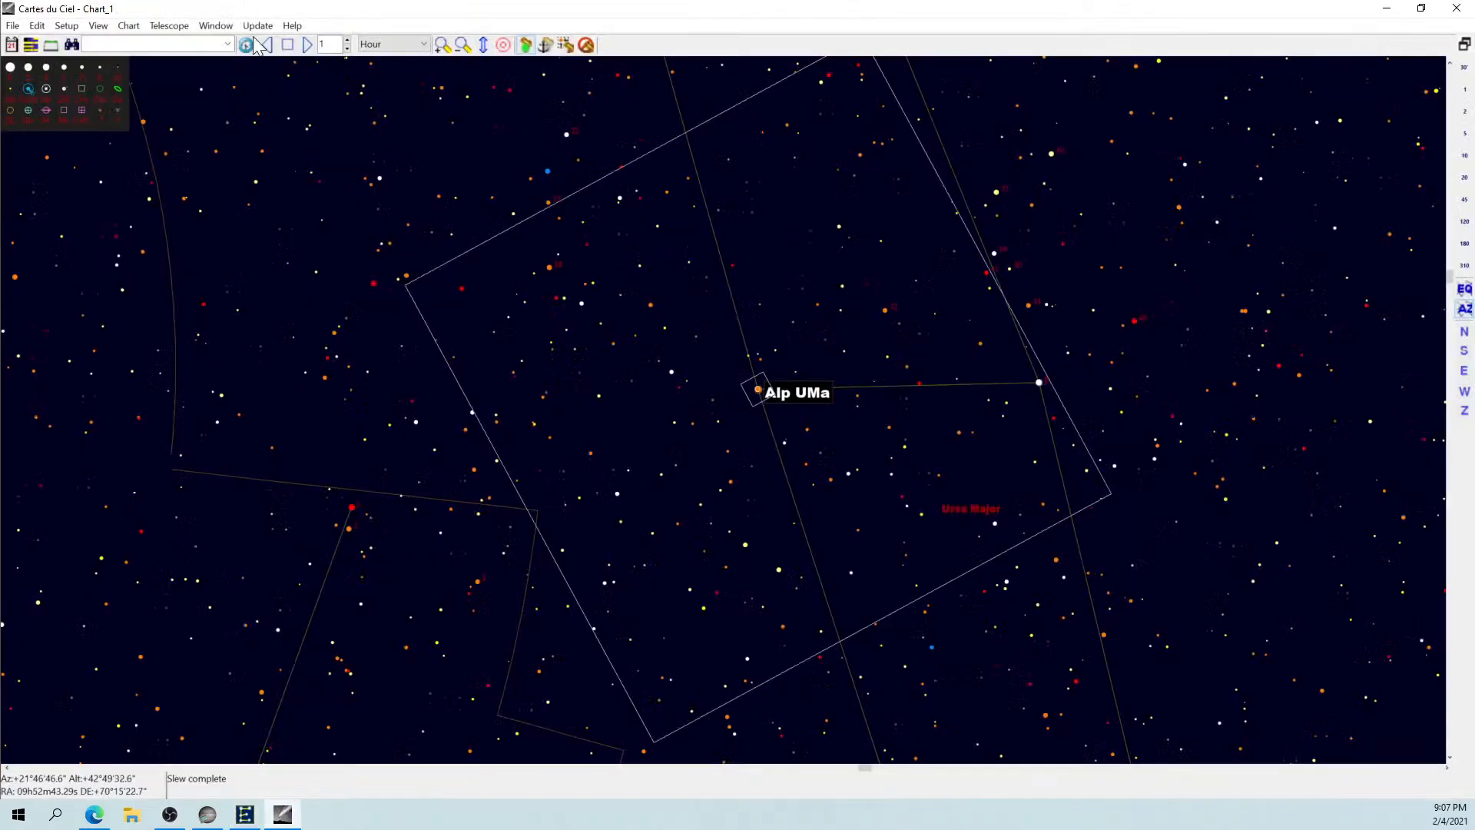
left_click(73, 27)
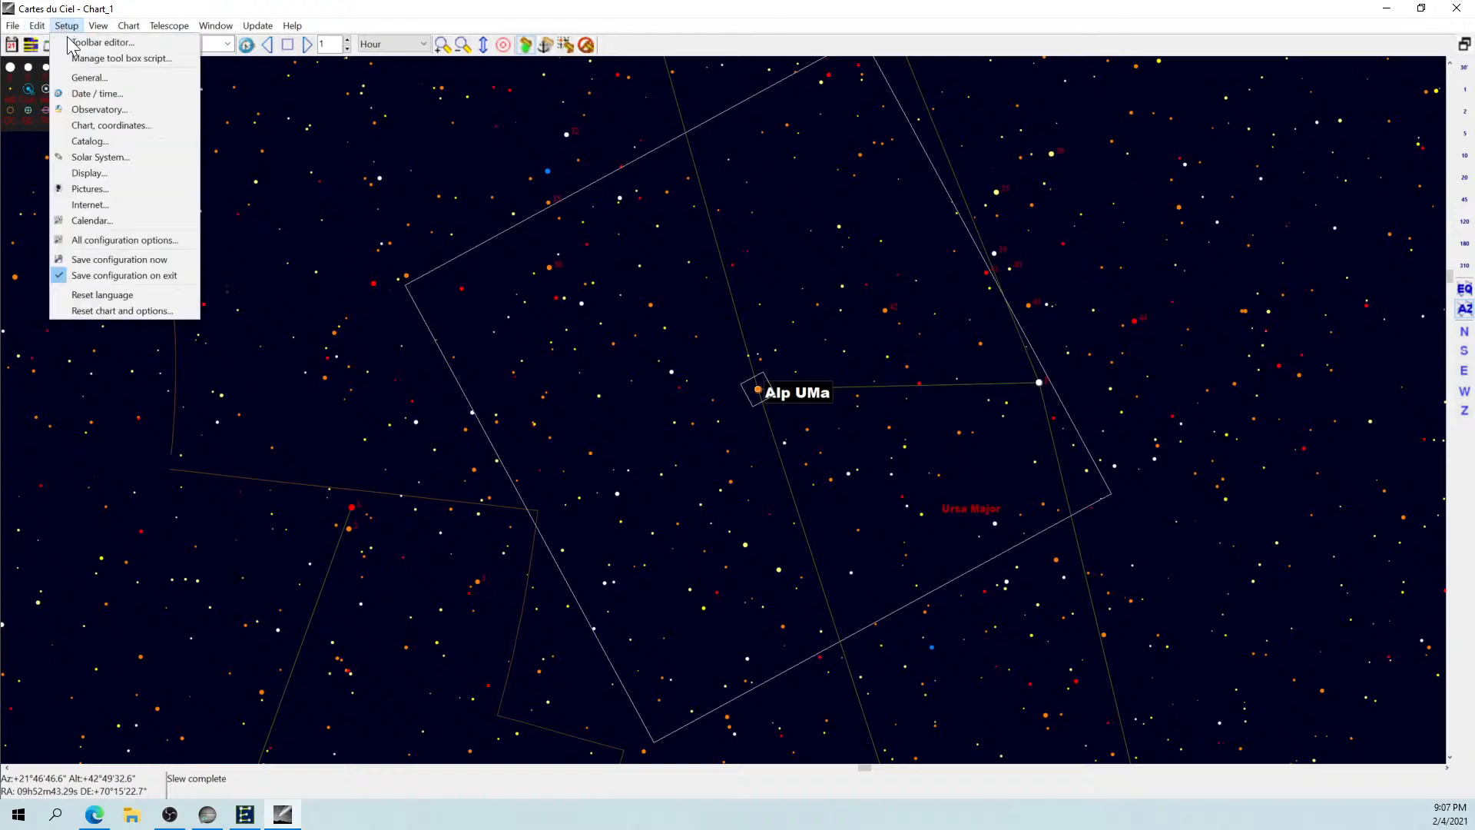
left_click(81, 79)
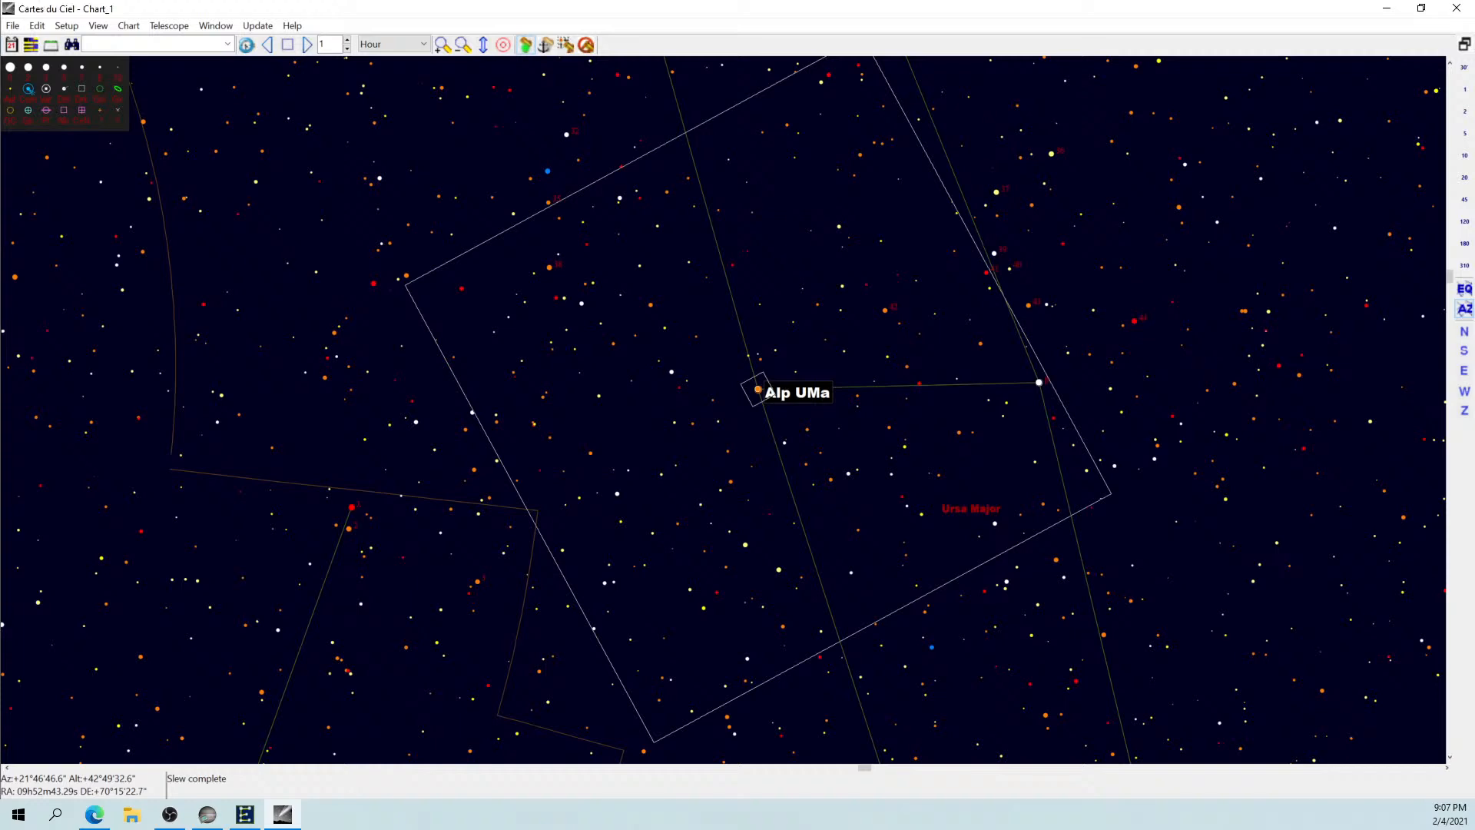
left_click(128, 26)
mouse_move(67, 31)
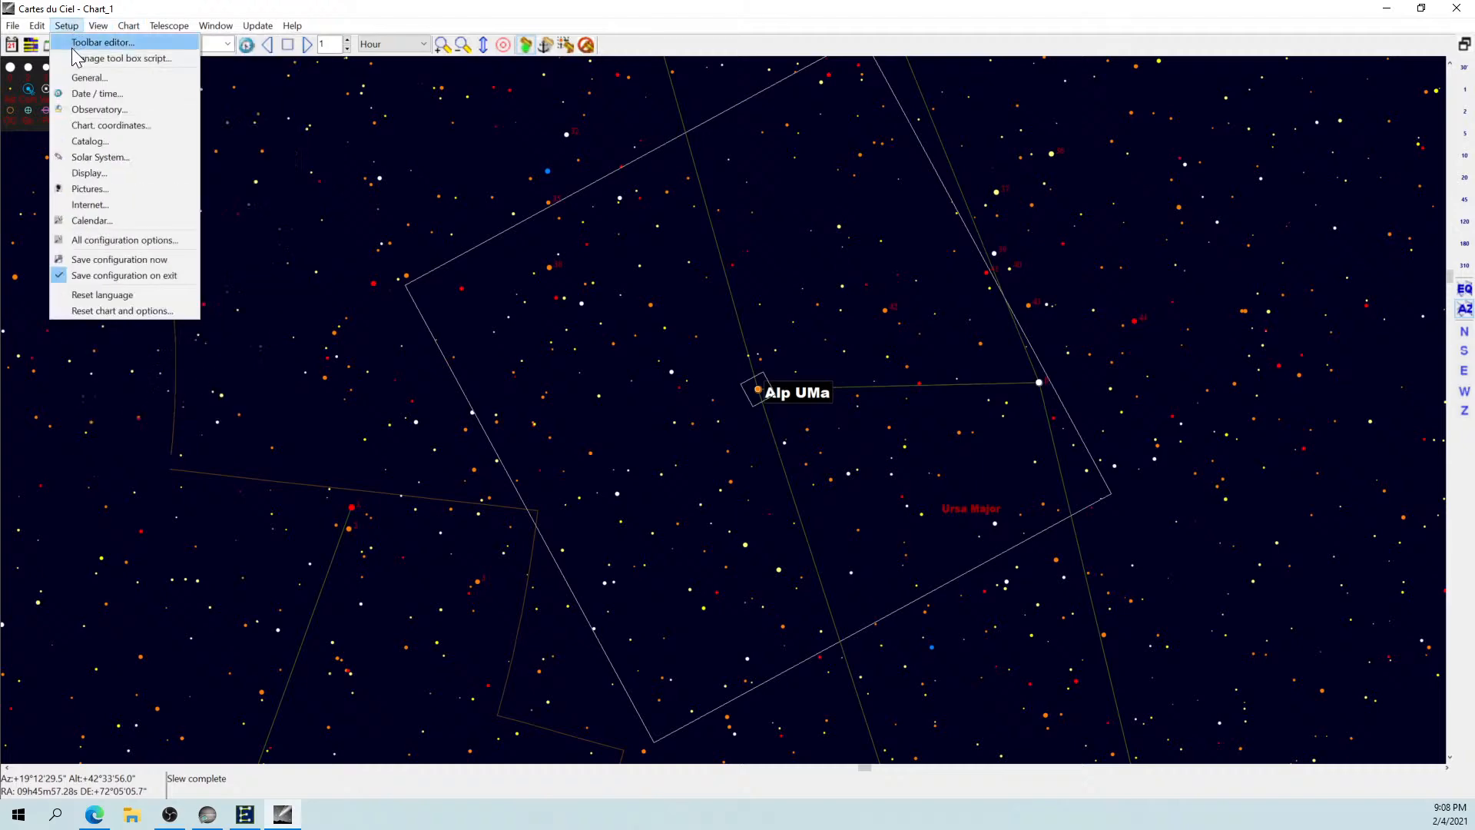
left_click(80, 106)
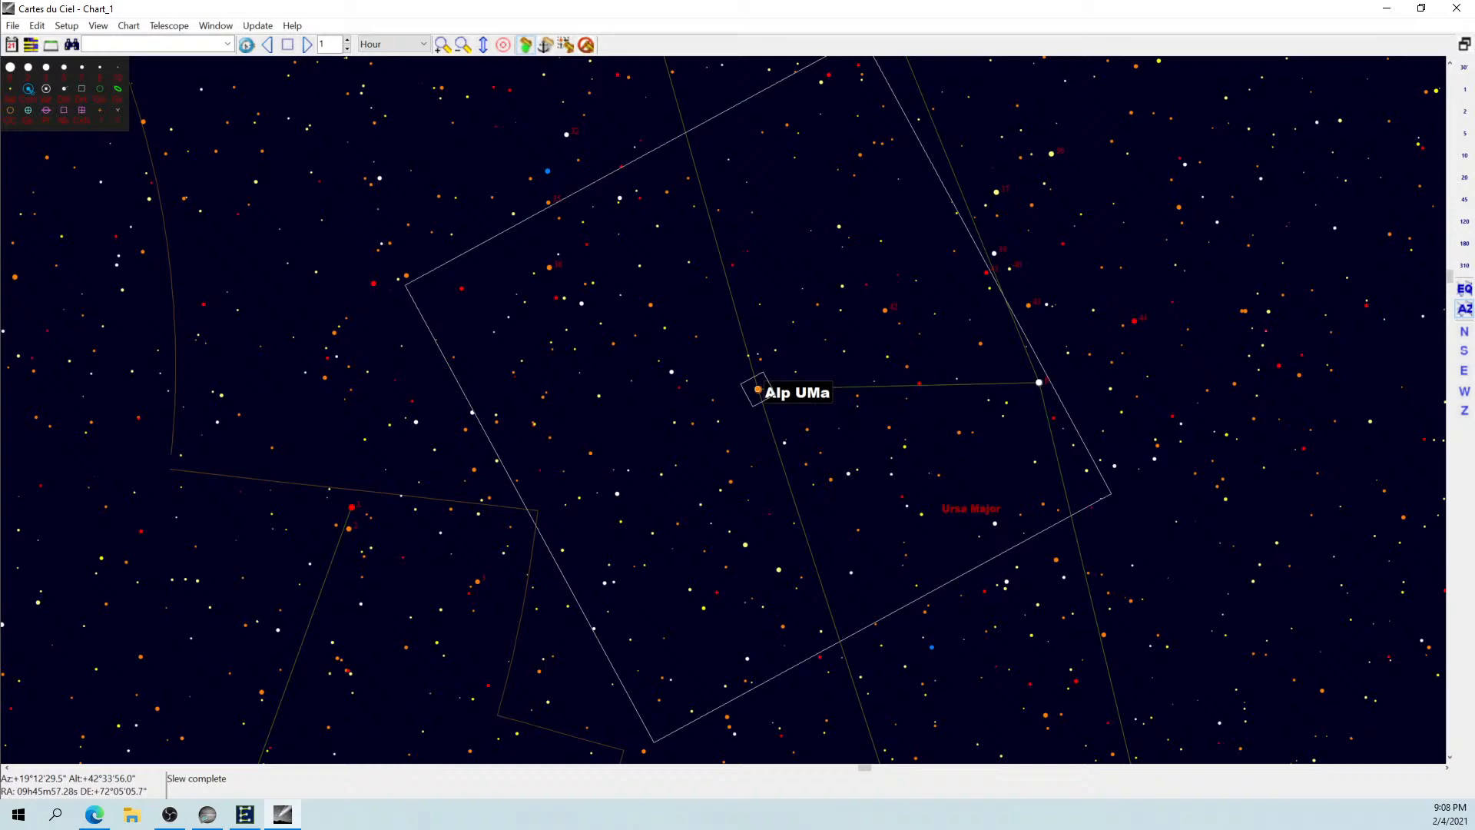
left_click(66, 26)
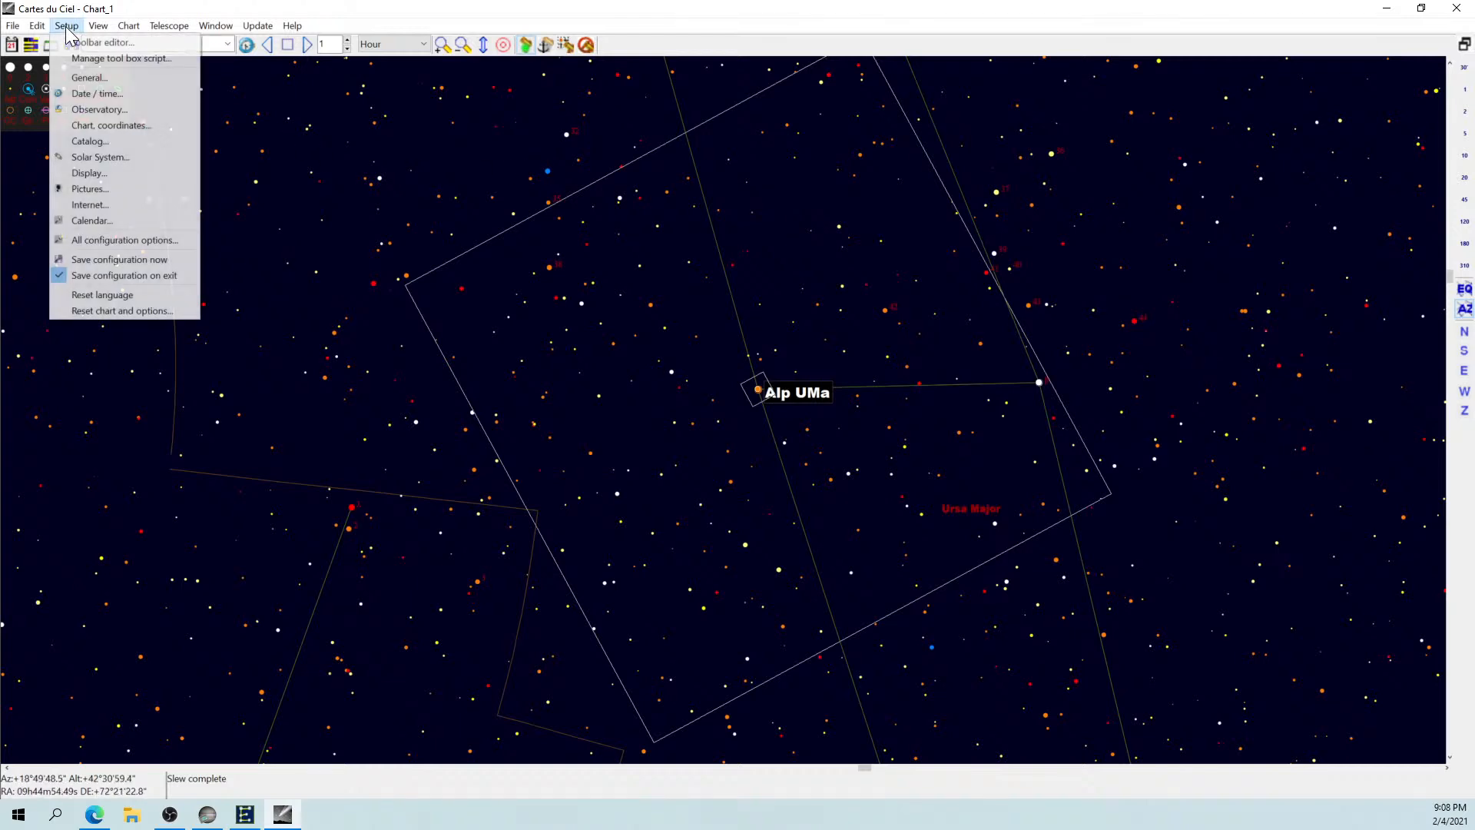
left_click(88, 126)
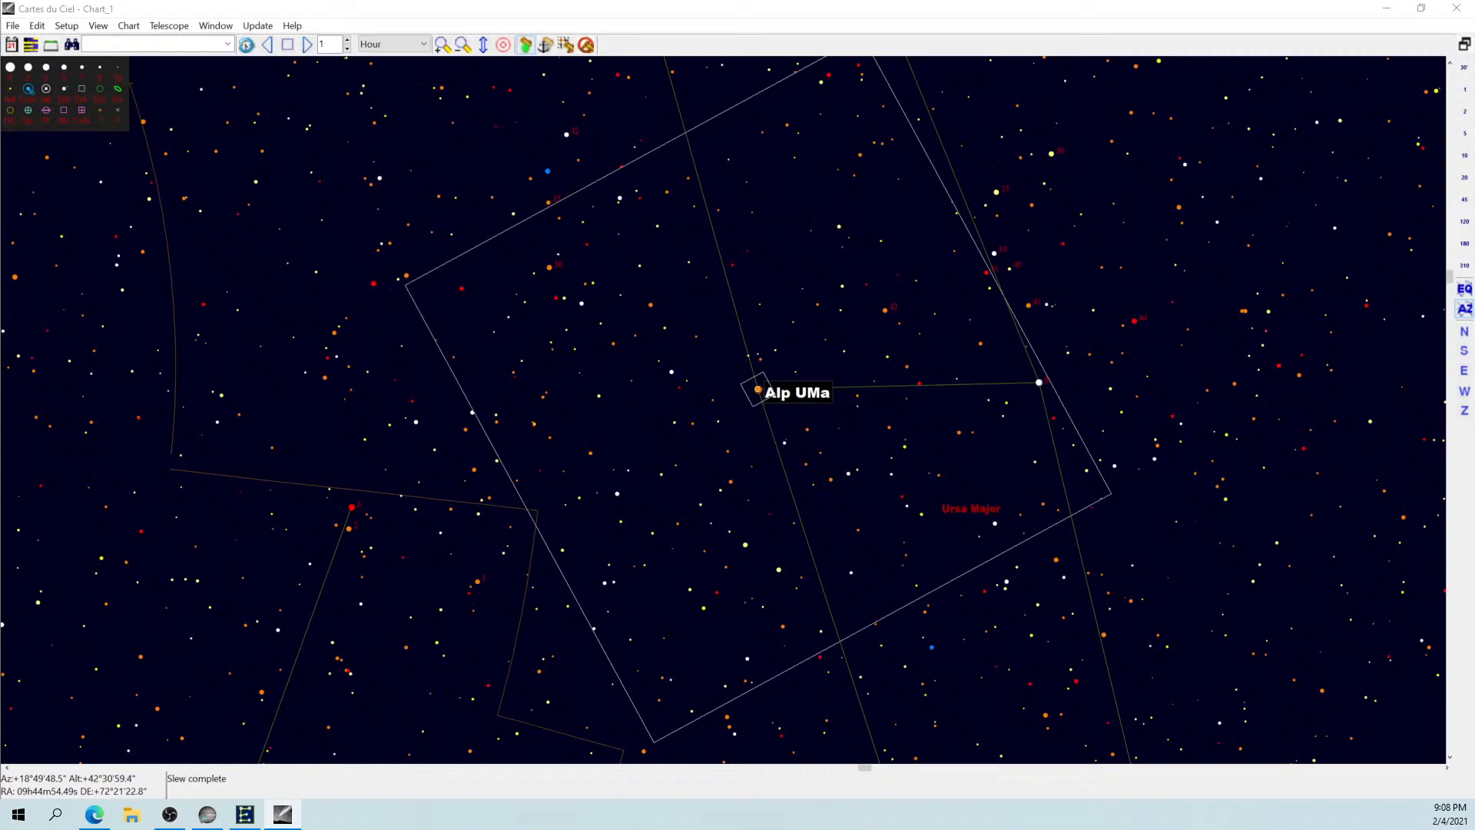
key("alt+Tab")
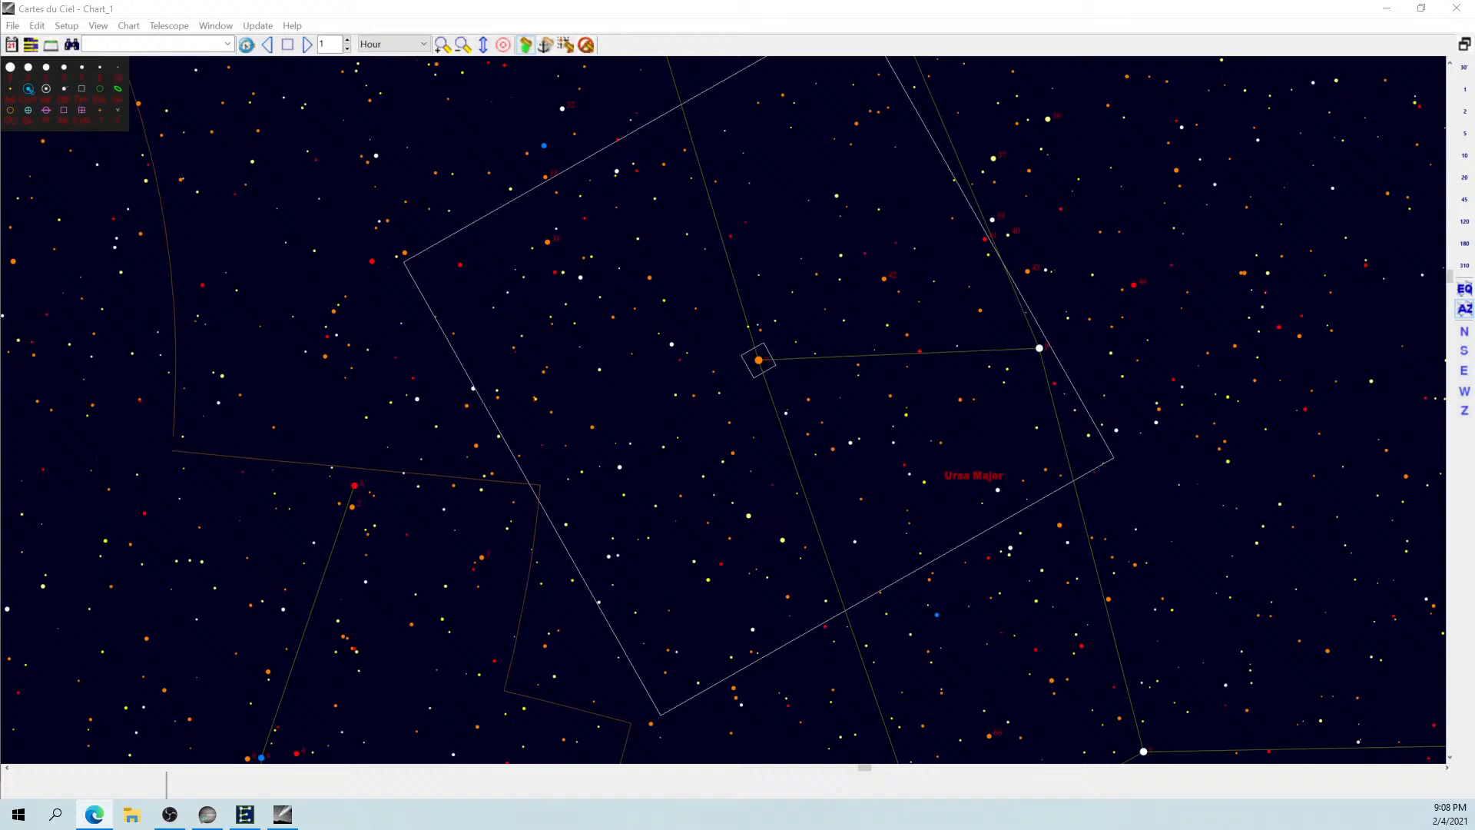
Look through the Cartes du Ciel setup options again and open its quick start guide.
left_click(75, 30)
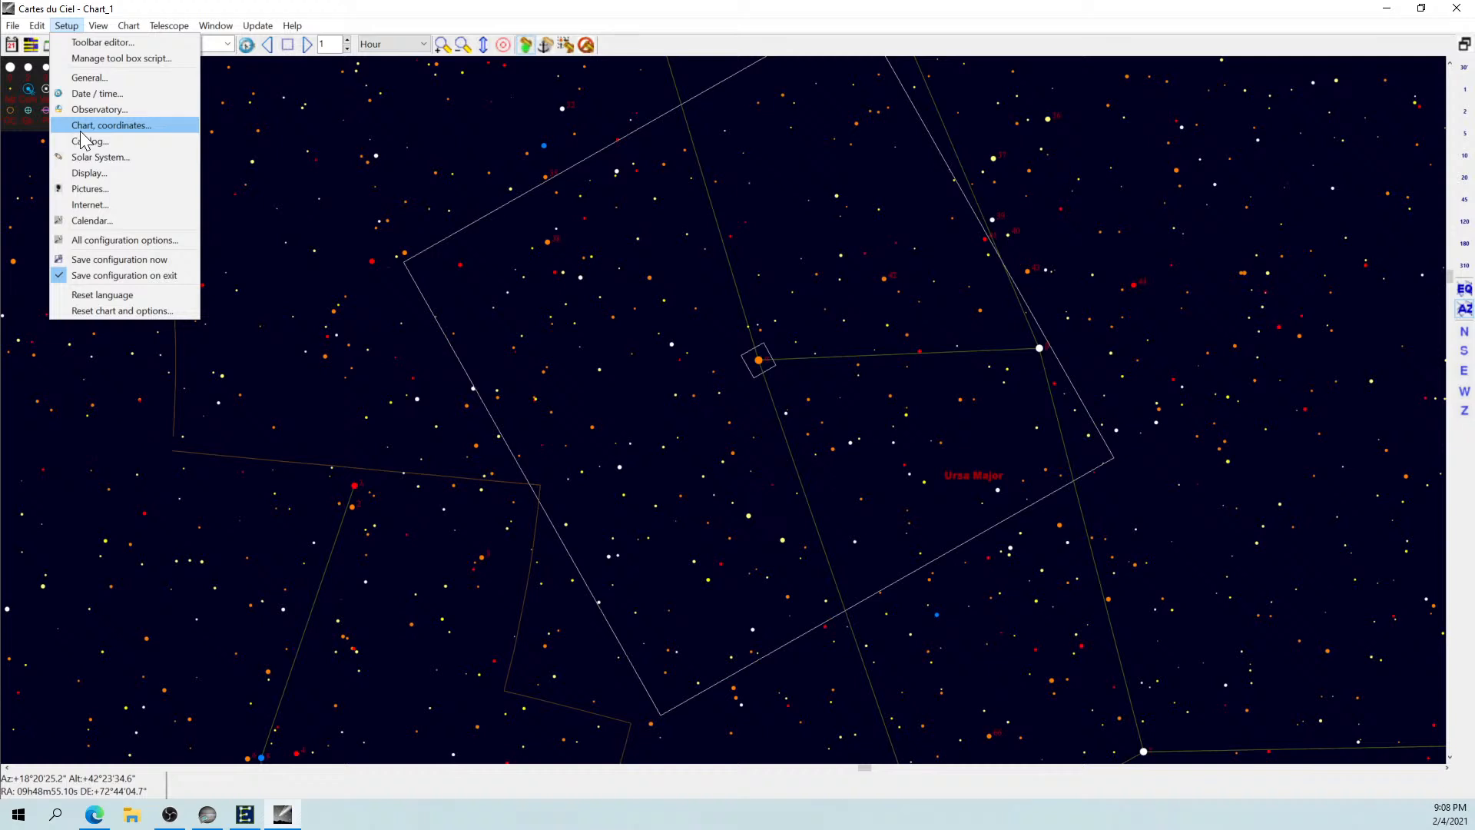
left_click(291, 27)
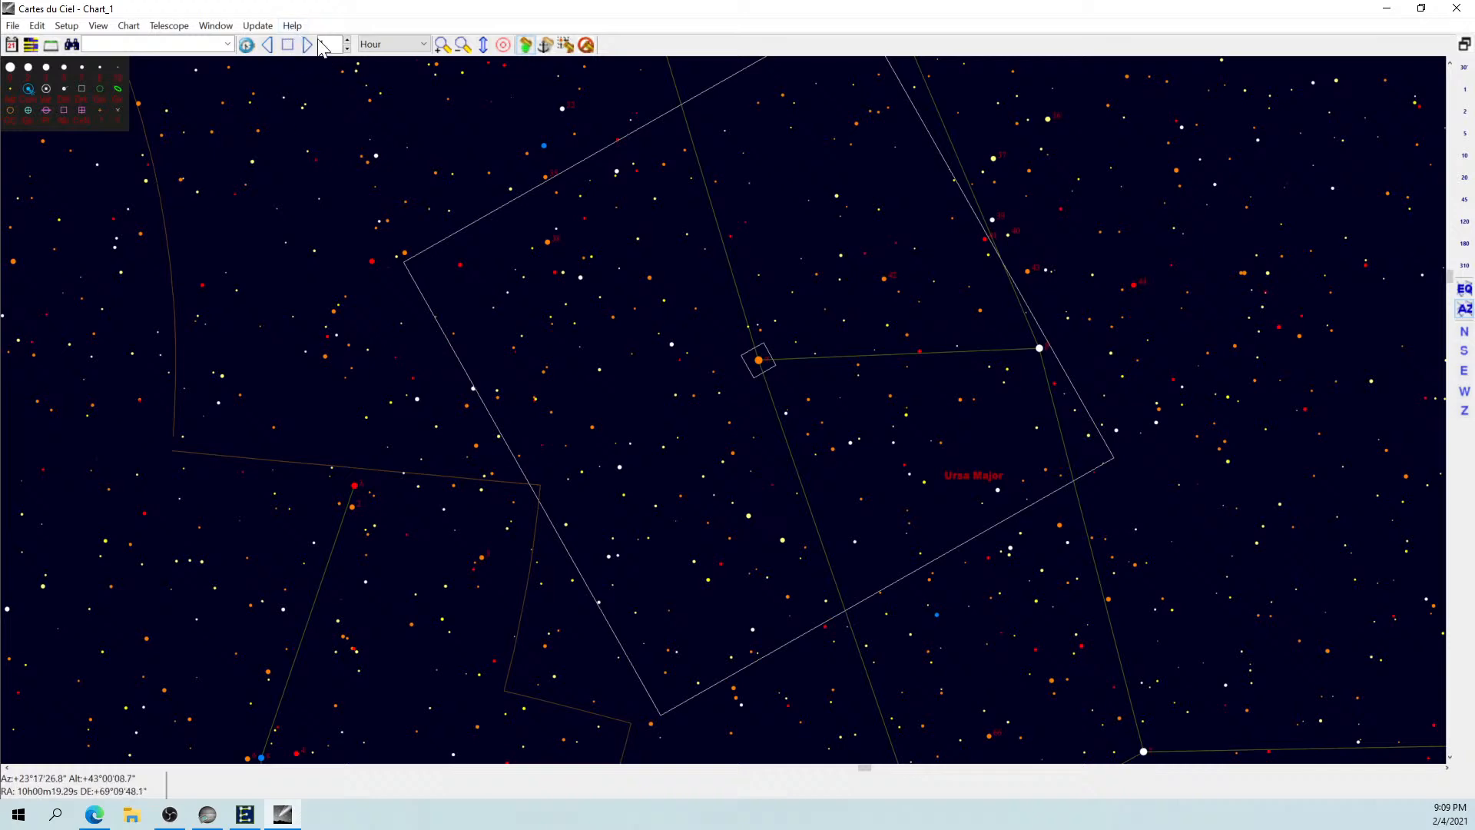
left_click(292, 25)
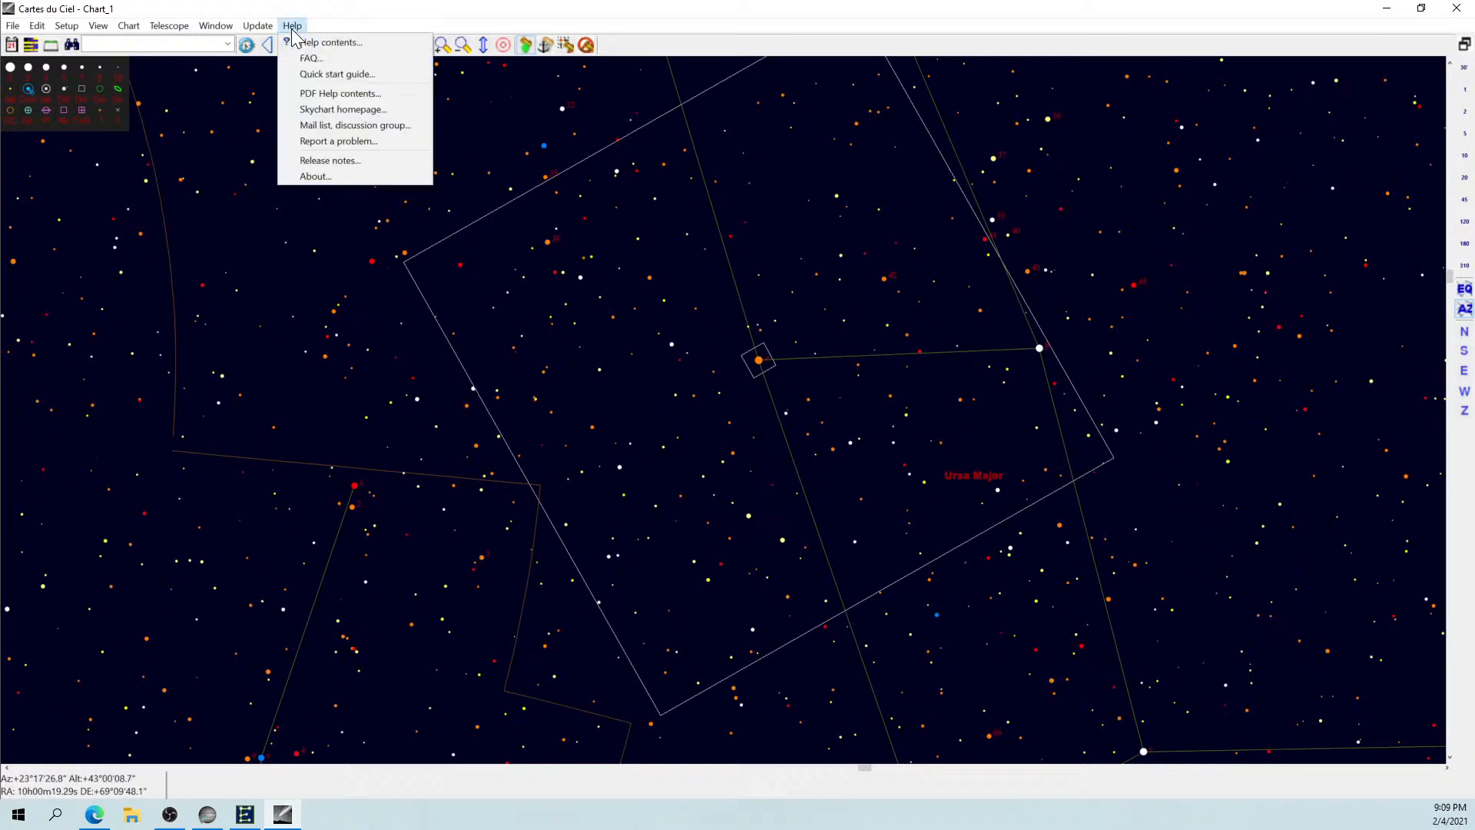
left_click(302, 75)
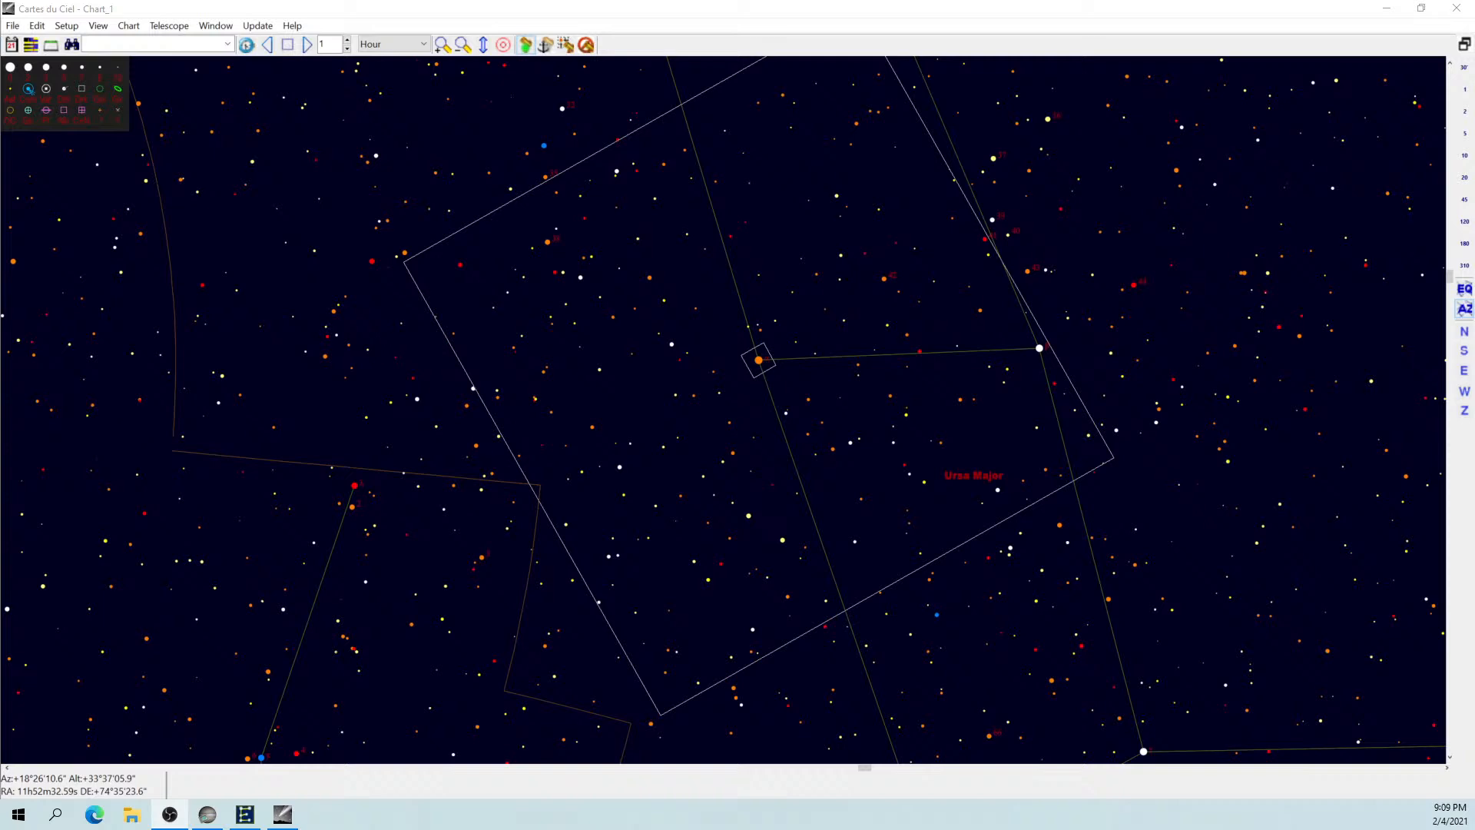
key("alt+Tab")
key("alt+Tab")
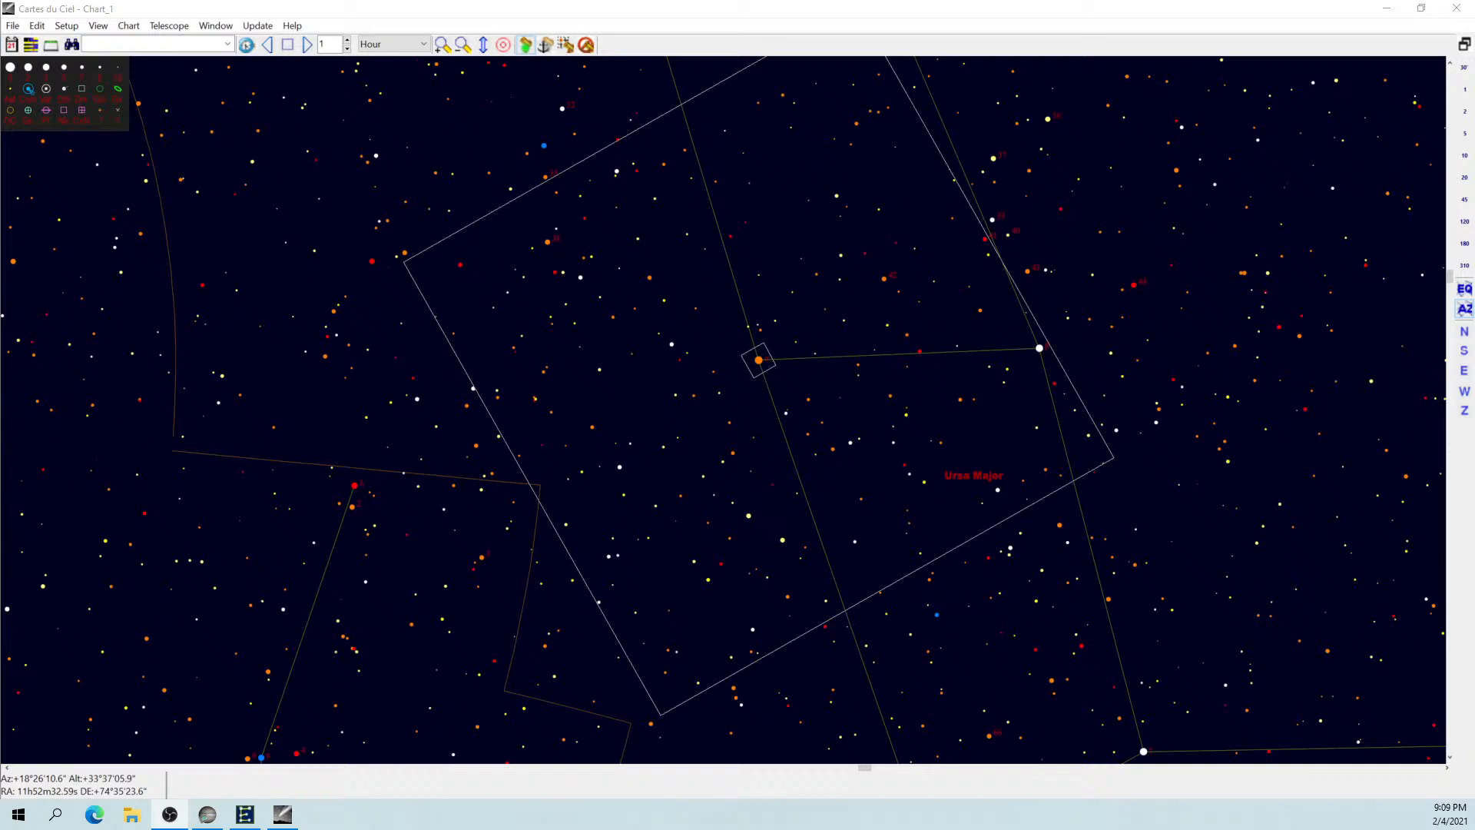